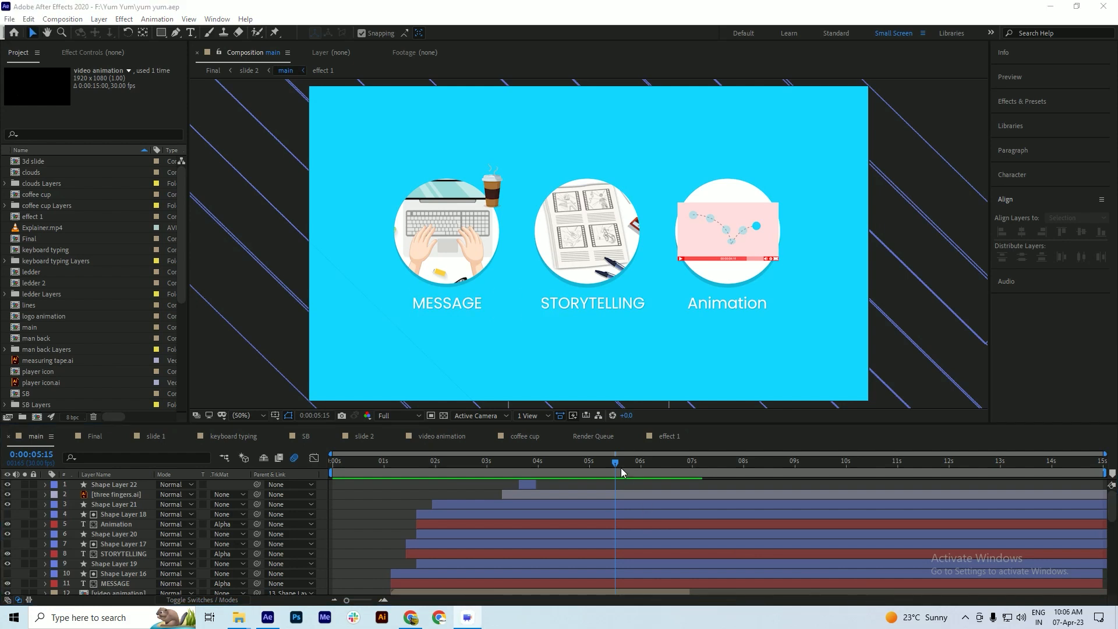
- Compare the three-circle slide with the soloed Explainer.mp4 reference around 0:00:05:14, leaving the reference unsoloed
{"action": "left_click", "coordinate": [603, 464]}
{"action": "mouse_move", "coordinate": [603, 464]}
{"action": "left_mouse_down"}
{"action": "mouse_move", "coordinate": [635, 470]}
{"action": "mouse_move", "coordinate": [616, 474]}
{"action": "left_mouse_up"}
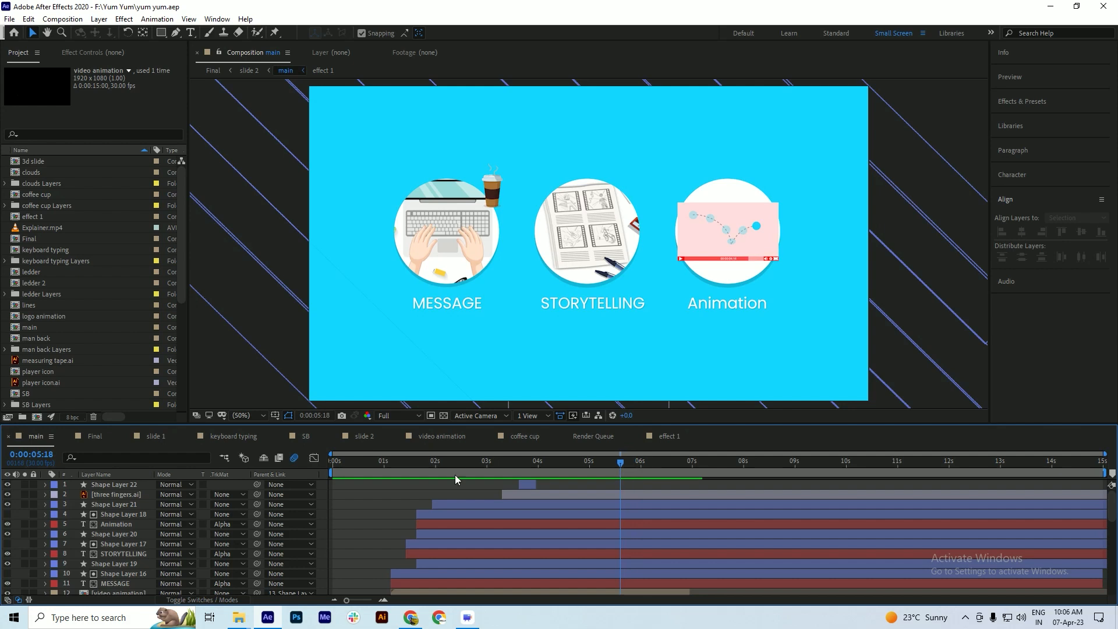
{"action": "scroll", "coordinate": [117, 539], "scroll_direction": "down", "scroll_amount": 10}
{"action": "scroll", "coordinate": [127, 564], "scroll_direction": "up", "scroll_amount": 5}
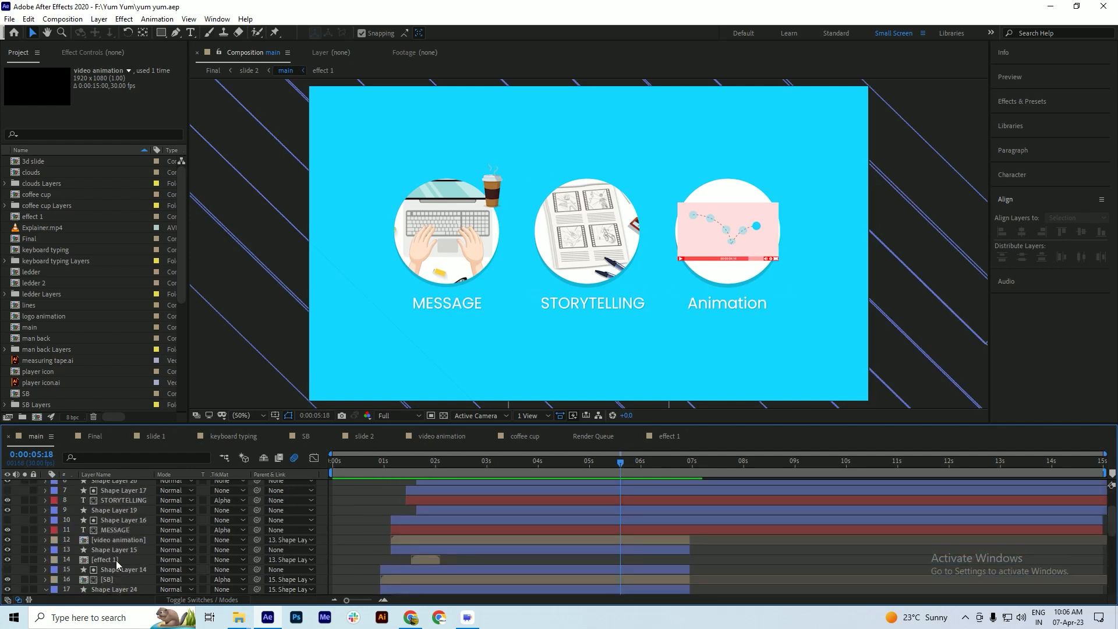
{"action": "scroll", "coordinate": [475, 575], "scroll_direction": "down", "scroll_amount": 5}
{"action": "mouse_move", "coordinate": [624, 463]}
{"action": "left_mouse_down"}
{"action": "mouse_move", "coordinate": [599, 473]}
{"action": "mouse_move", "coordinate": [624, 476]}
{"action": "mouse_move", "coordinate": [613, 481]}
{"action": "left_mouse_up"}
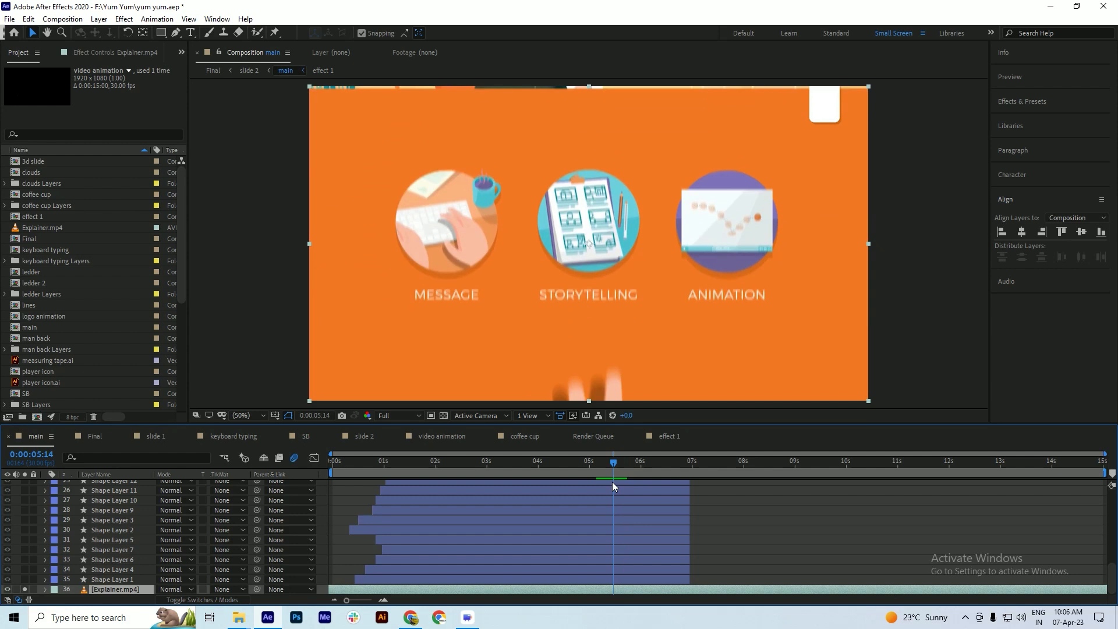
{"action": "left_click", "coordinate": [24, 590]}
{"action": "scroll", "coordinate": [635, 522], "scroll_direction": "up", "scroll_amount": 10}
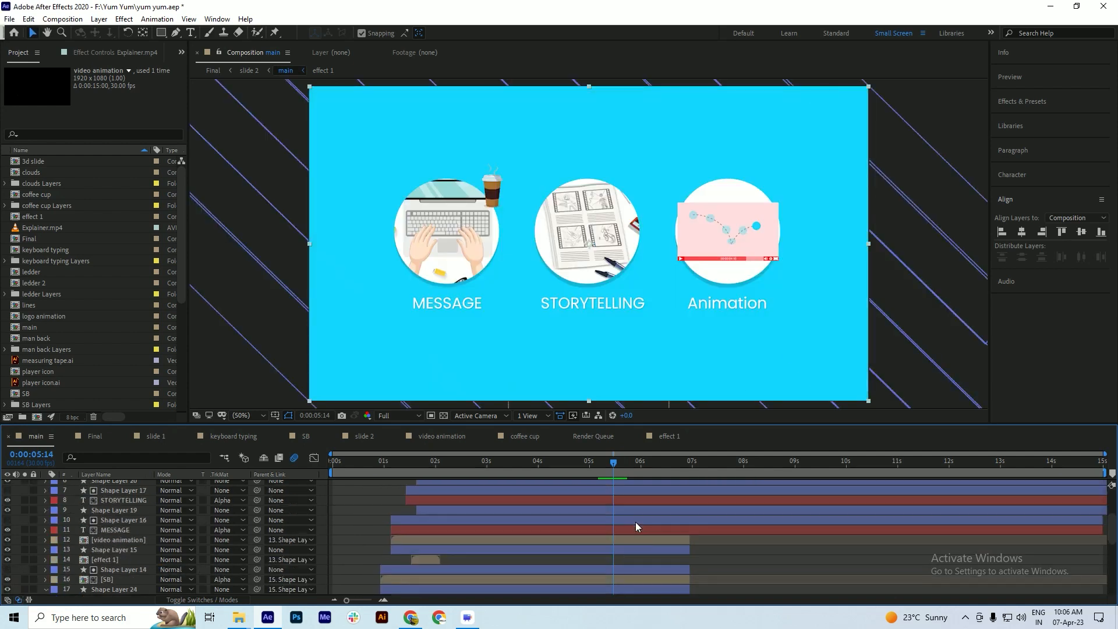
- Move the current time to 0:00:05:08, where the three-finger hand covers the slide, and save the project
{"action": "key", "text": "ctrl+s"}
{"action": "left_click_drag", "start_coordinate": [613, 465], "coordinate": [600, 468]}
{"action": "key", "text": "ctrl+s"}
{"action": "scroll", "coordinate": [618, 518], "scroll_direction": "down", "scroll_amount": 10}
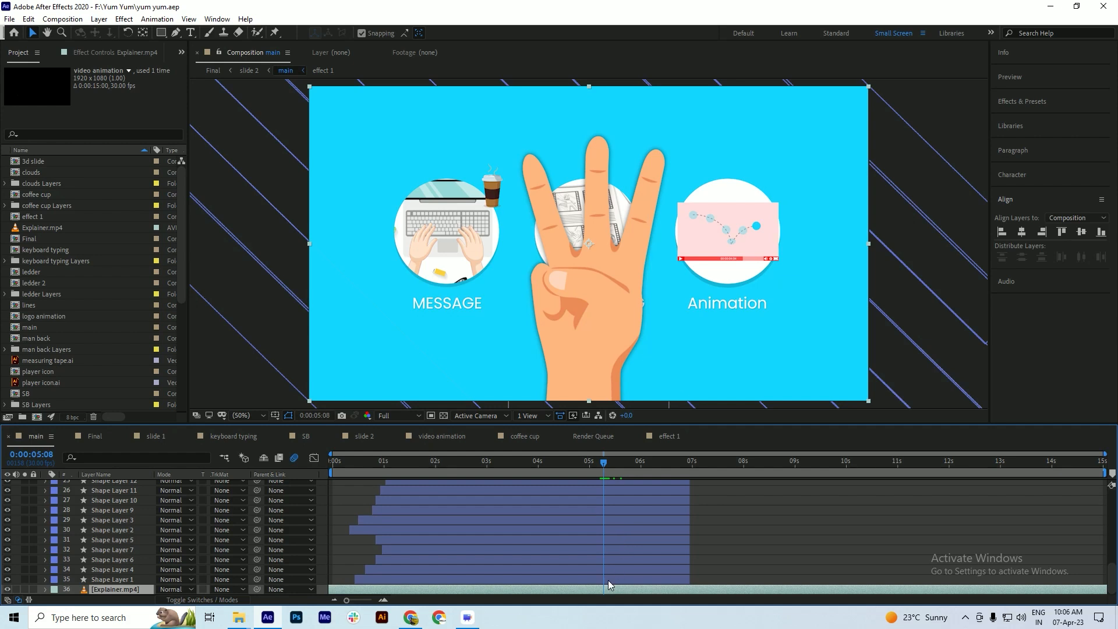
{"action": "scroll", "coordinate": [608, 580], "scroll_direction": "up", "scroll_amount": 3}
- Create a new null object in the main composition, place it above all other layers, and save the project
{"action": "key", "text": "grave"}
{"action": "key", "text": "ctrl+s"}
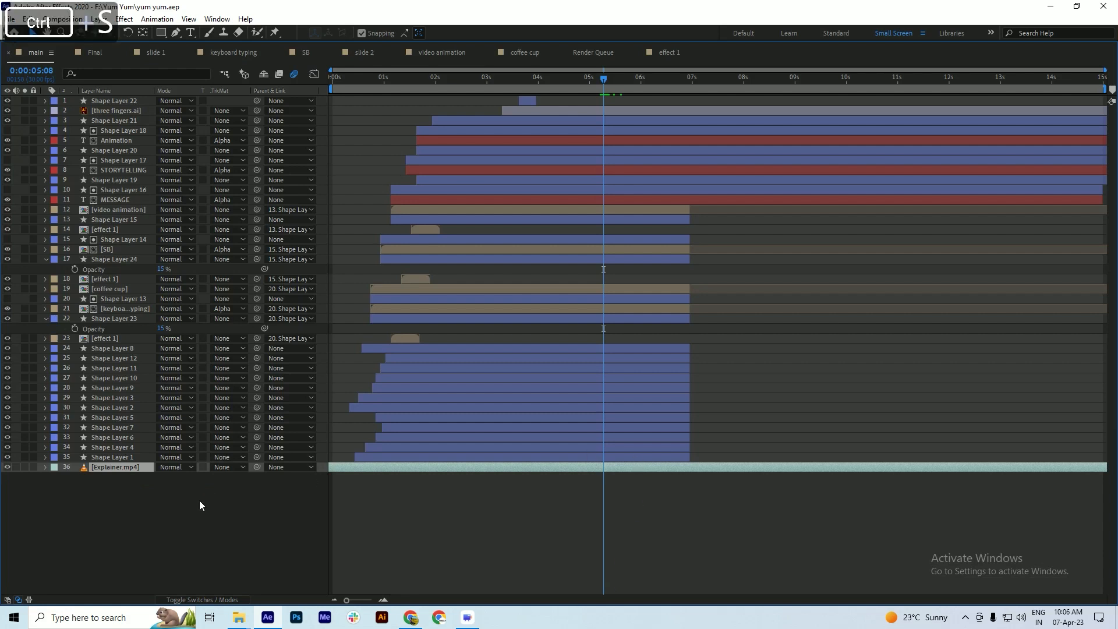
{"action": "right_click", "coordinate": [57, 531]}
{"action": "mouse_move", "coordinate": [122, 404]}
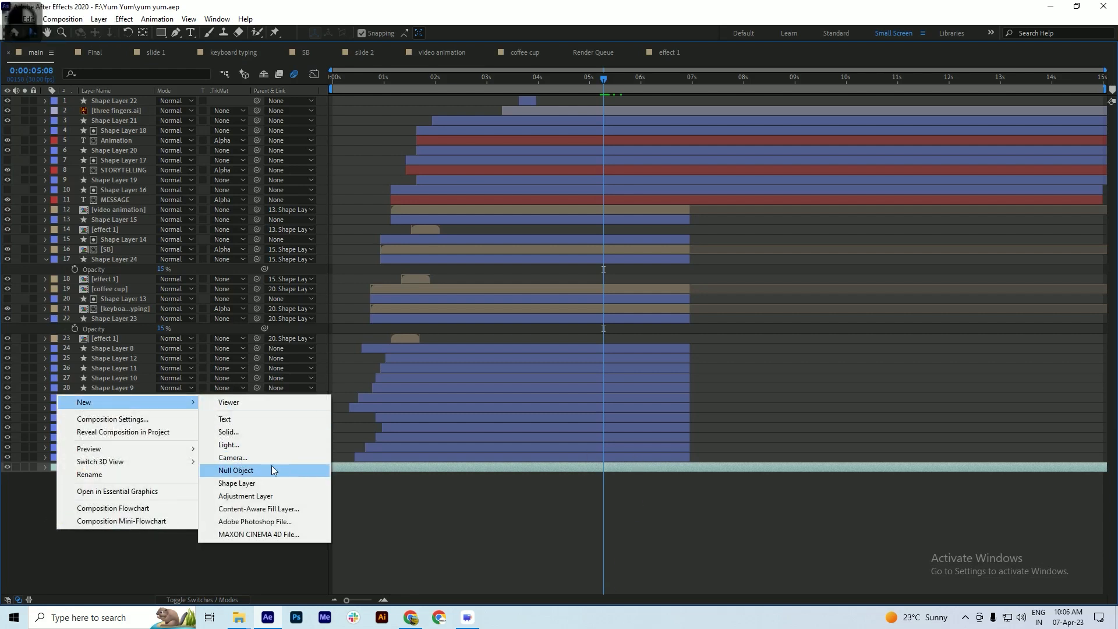
{"action": "left_click", "coordinate": [245, 471]}
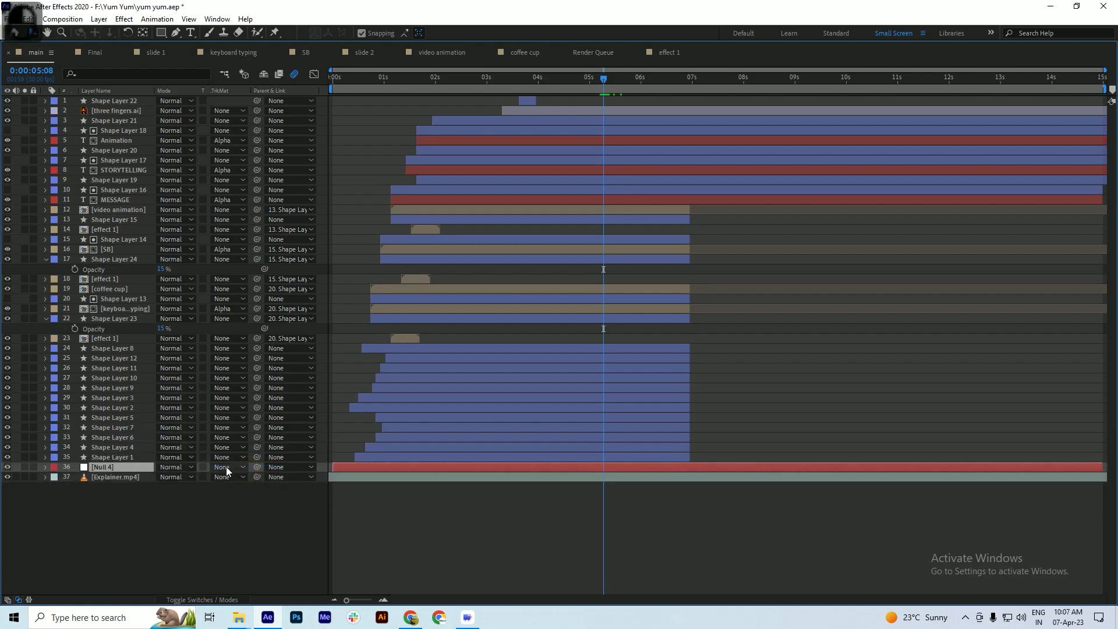
{"action": "left_click_drag", "start_coordinate": [117, 467], "coordinate": [161, 98]}
{"action": "key", "text": "ctrl+s"}
{"action": "key", "text": "grave"}
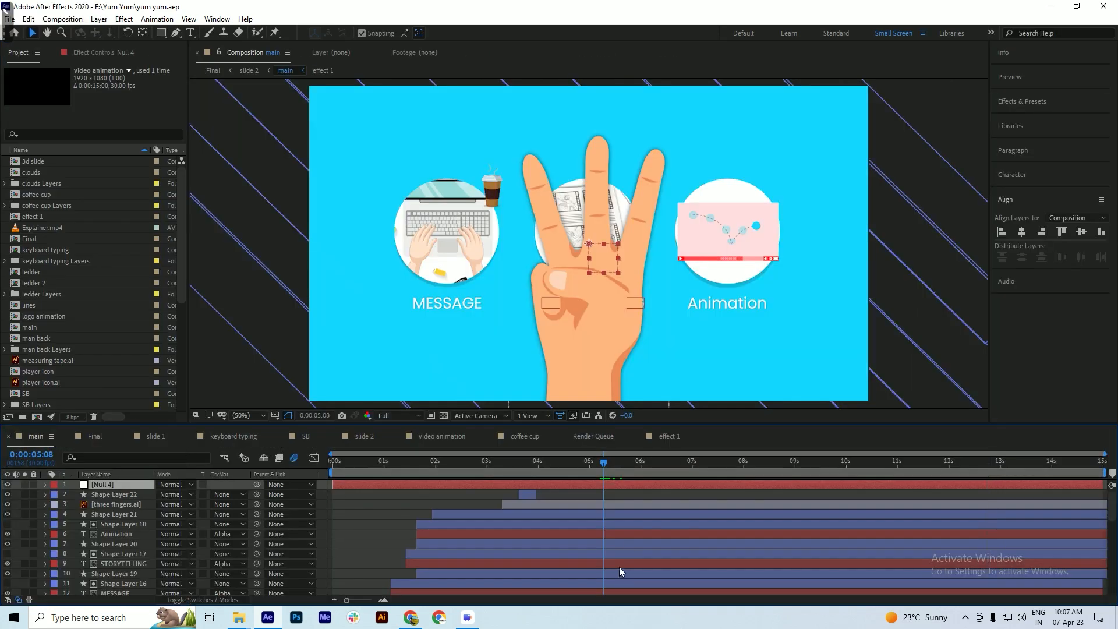
- Parent the consecutive layers from Shape Layer 8 down to Shape Layer 1 to Null 4 and save the project
{"action": "key", "text": "grave"}
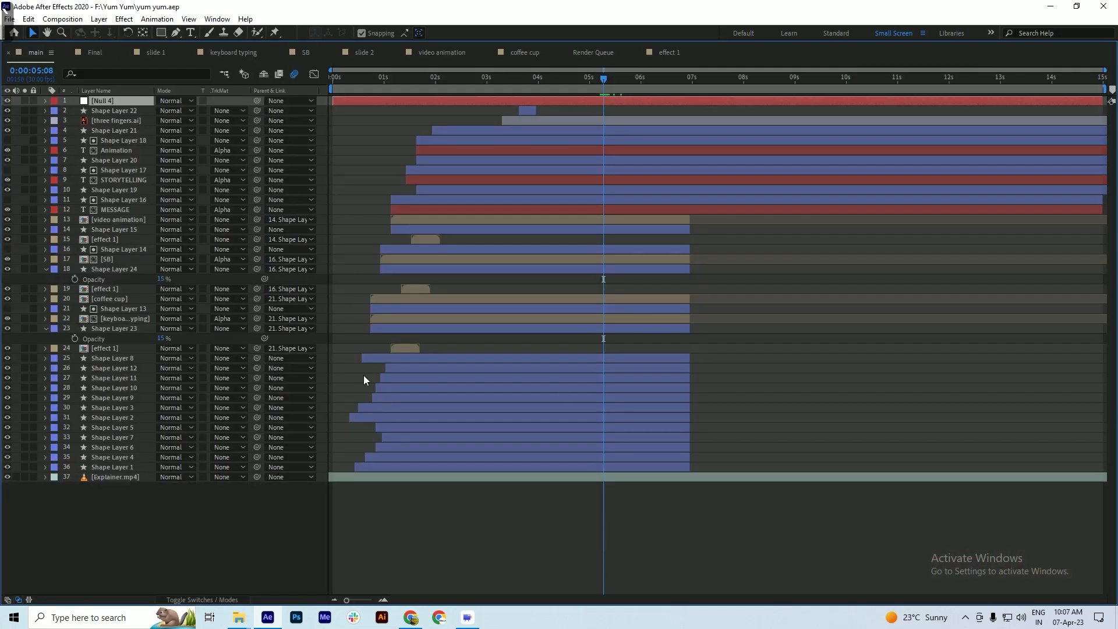
{"action": "left_click", "coordinate": [117, 357]}
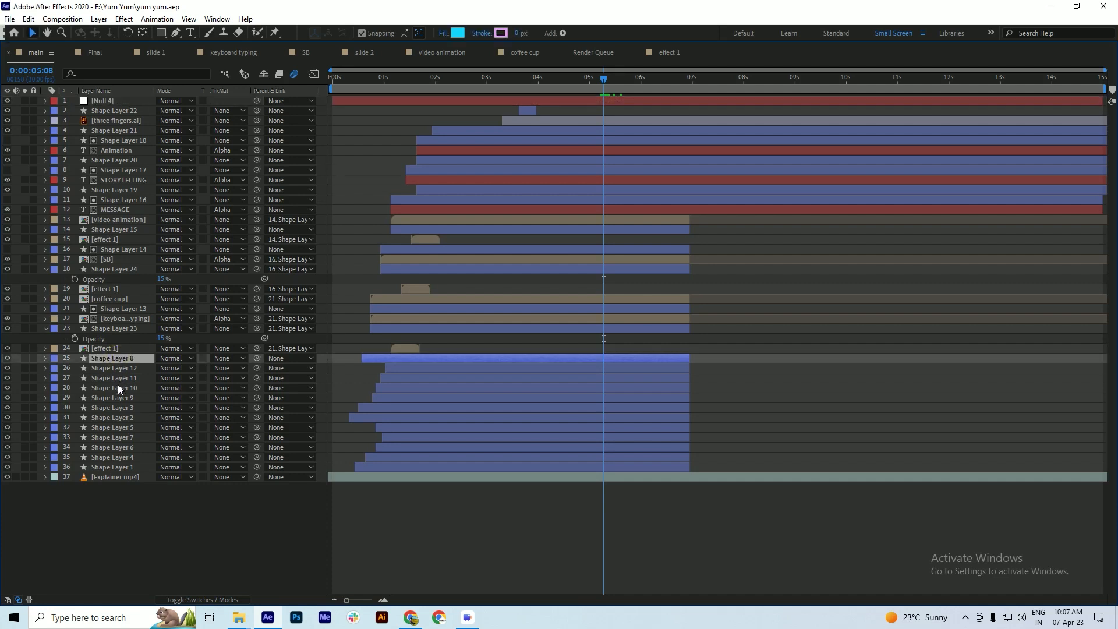
{"action": "left_click", "coordinate": [105, 467], "text": "shift"}
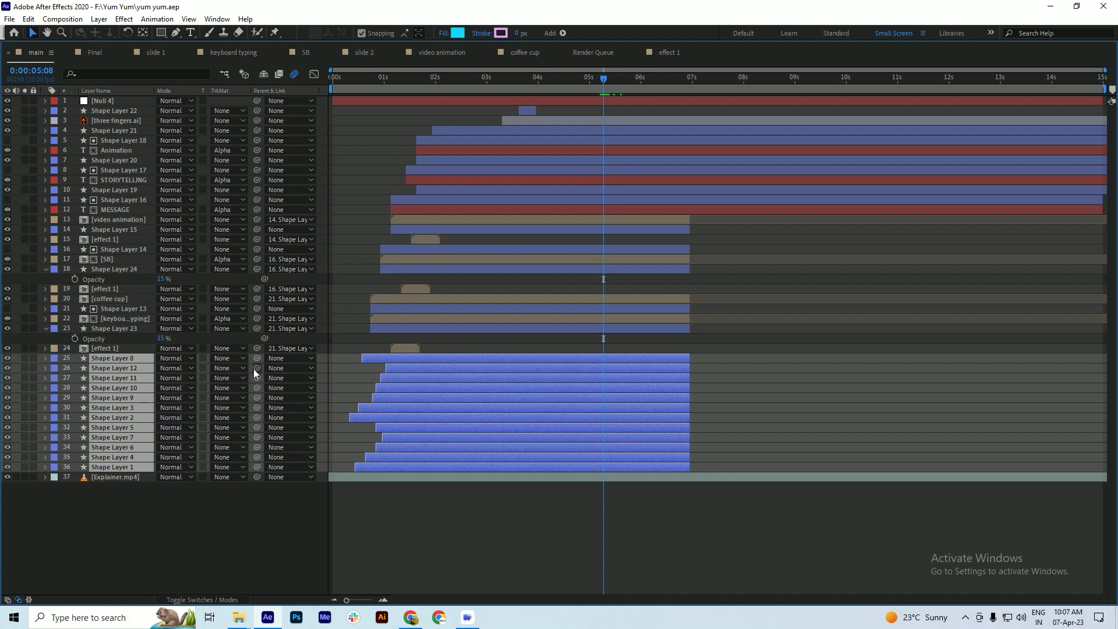
{"action": "left_click_drag", "start_coordinate": [256, 368], "coordinate": [107, 101]}
{"action": "key", "text": "ctrl+s"}
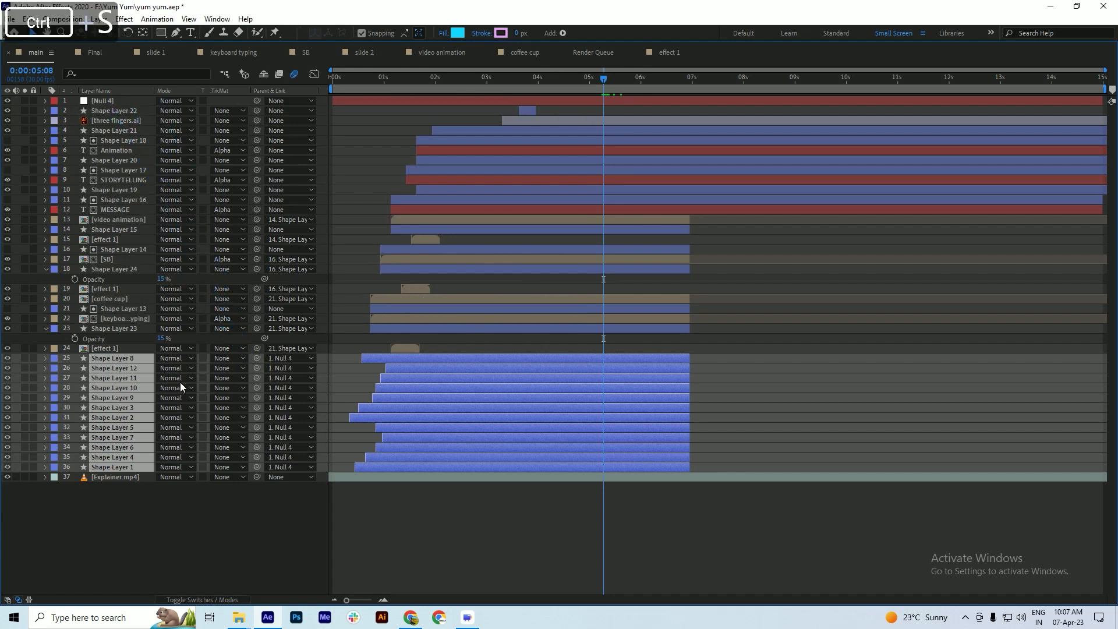
- Collapse Shape Layer 23's properties and parent Shape Layer 13 to Null 4
{"action": "left_click", "coordinate": [113, 350]}
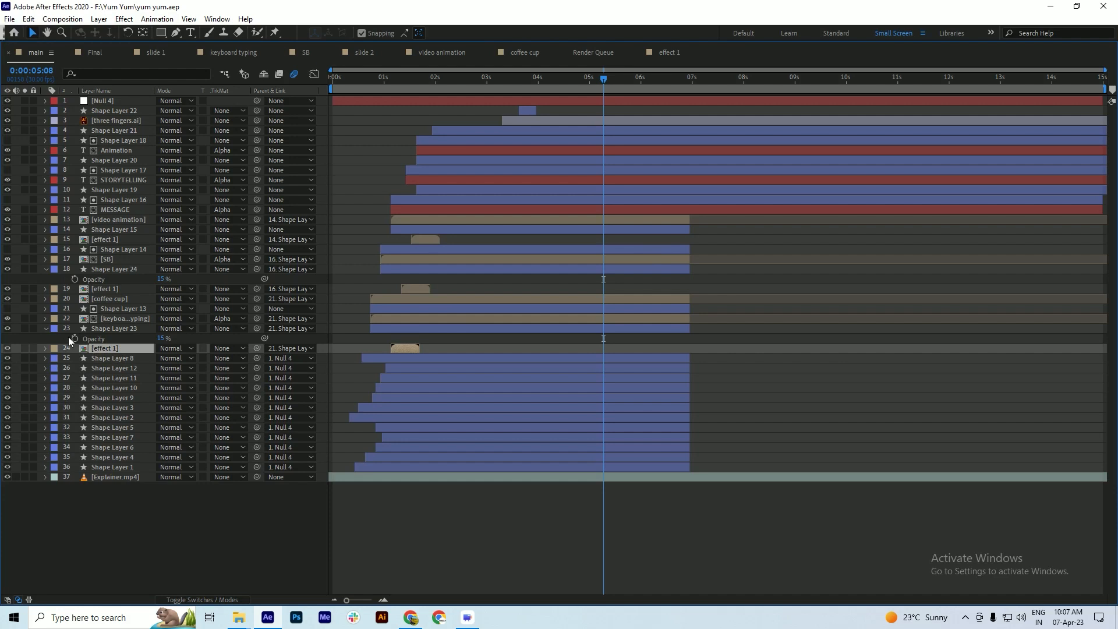
{"action": "left_click", "coordinate": [46, 329]}
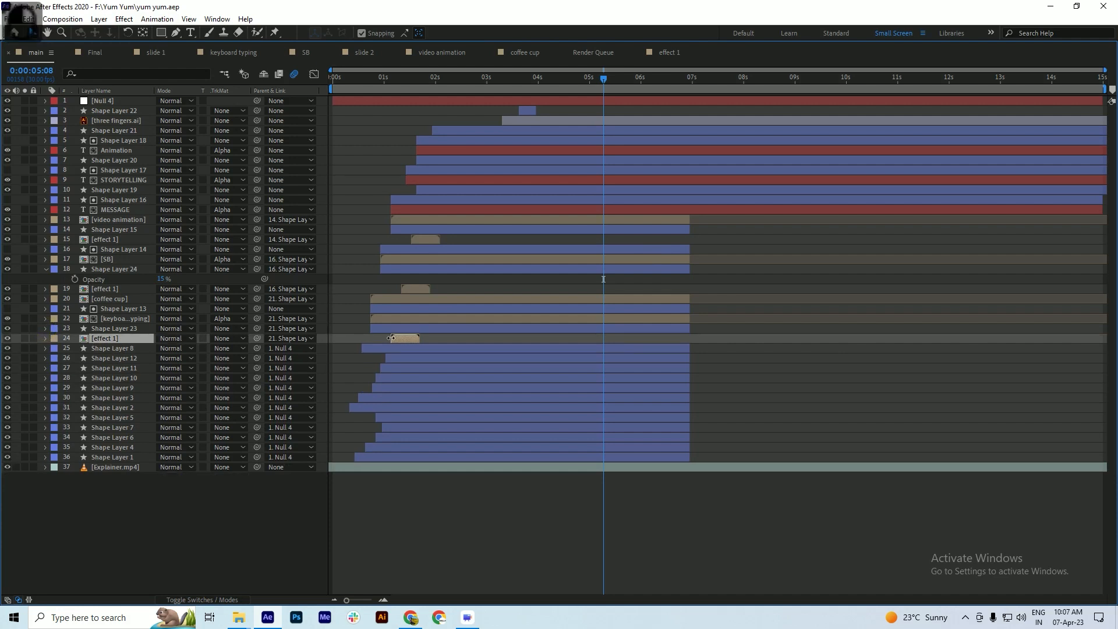
{"action": "left_click", "coordinate": [119, 330]}
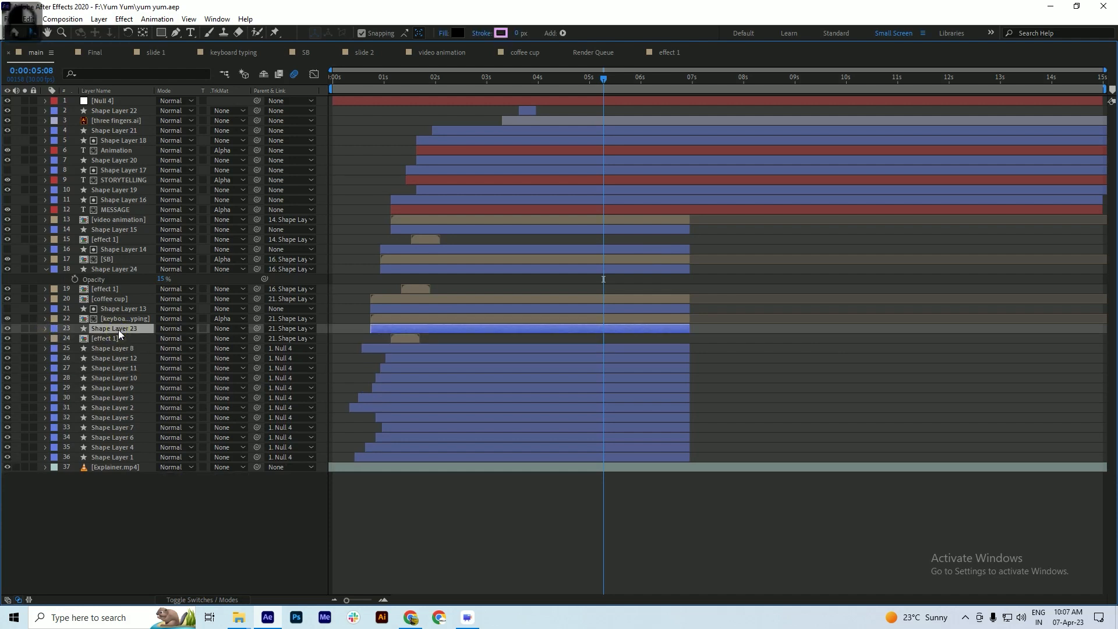
{"action": "left_click", "coordinate": [122, 318]}
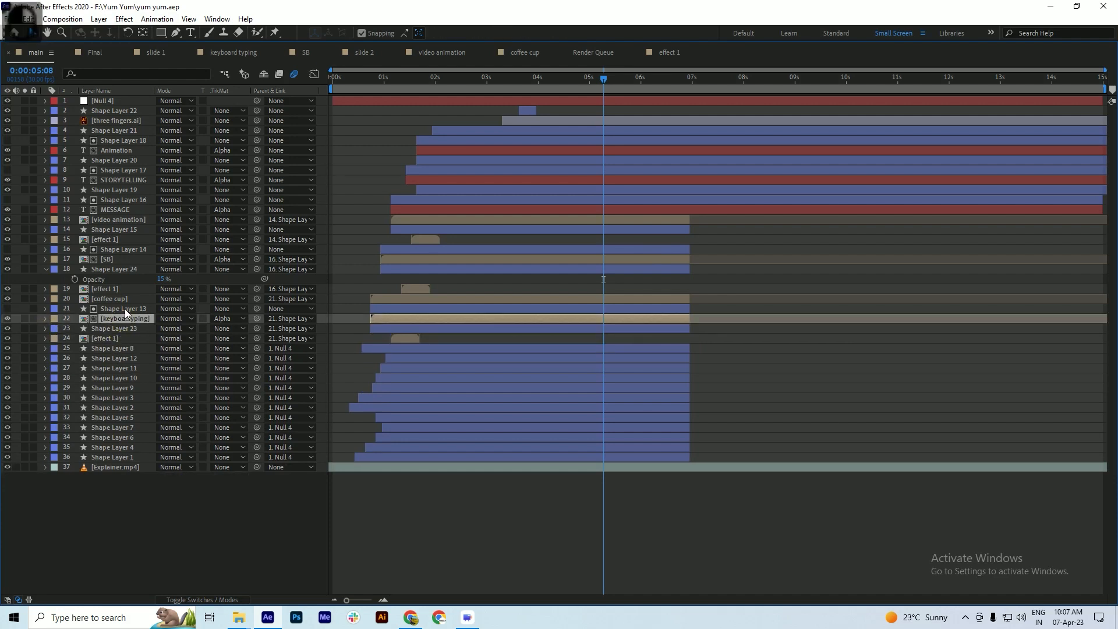
{"action": "left_click", "coordinate": [125, 309]}
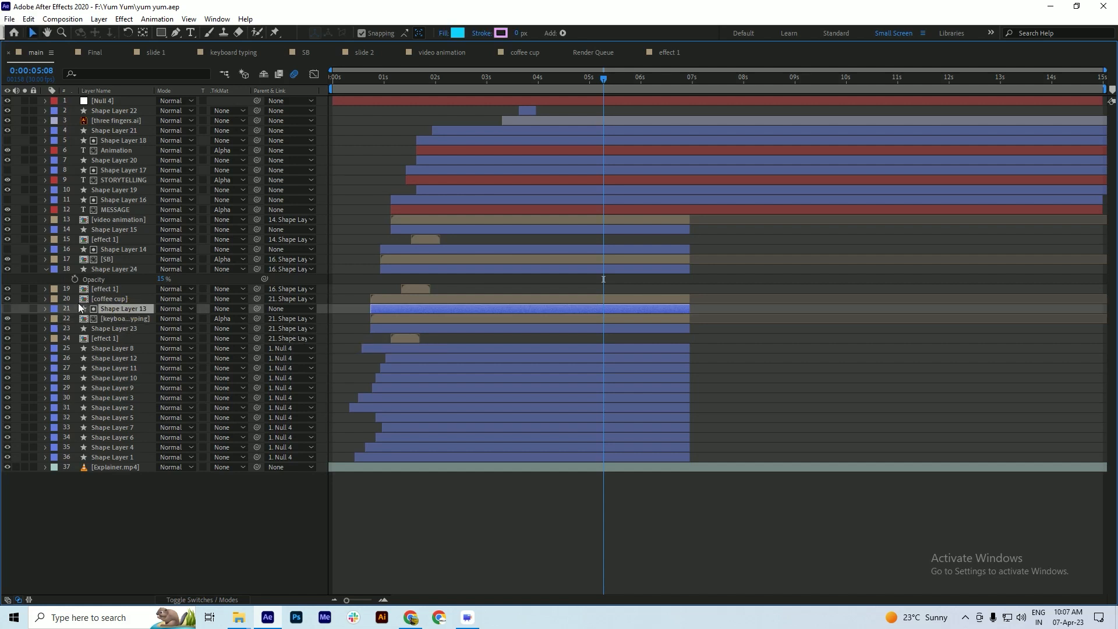
{"action": "left_click_drag", "start_coordinate": [257, 309], "coordinate": [107, 101]}
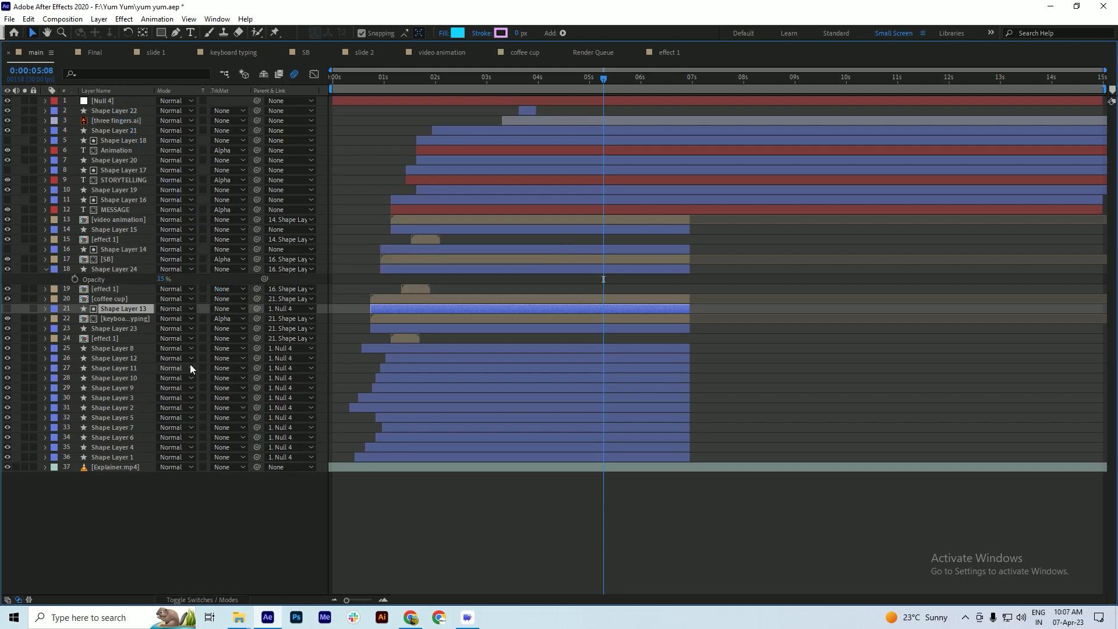
- Collapse Shape Layer 24's properties, parent Shape Layer 14 to Null 4, and save the project
{"action": "left_click", "coordinate": [114, 299]}
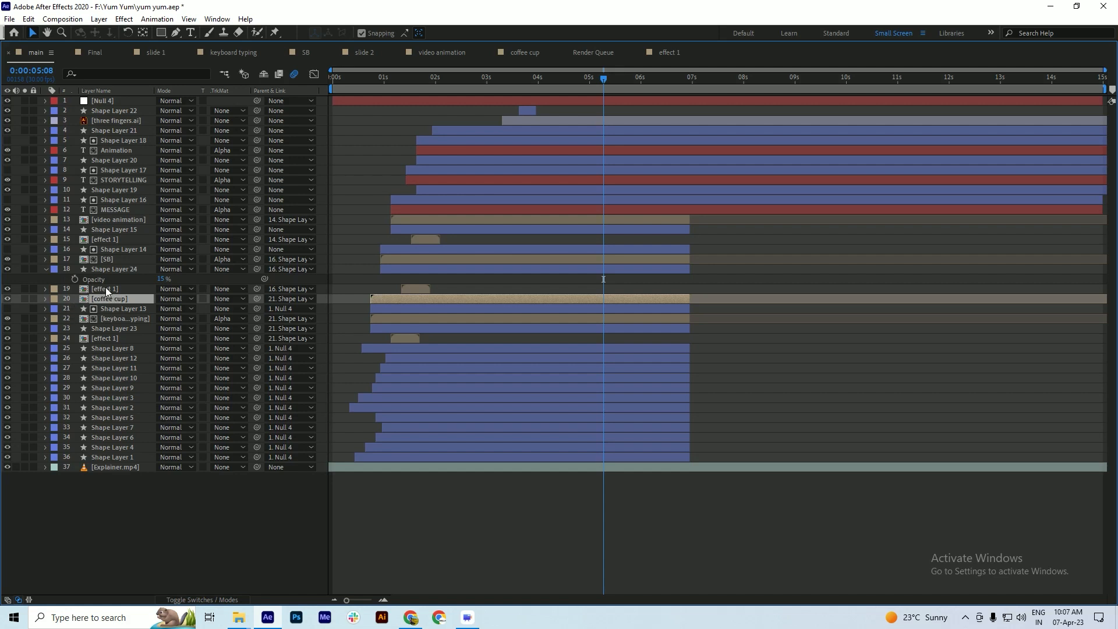
{"action": "left_click", "coordinate": [106, 289]}
{"action": "left_click", "coordinate": [110, 268]}
{"action": "left_click", "coordinate": [46, 269]}
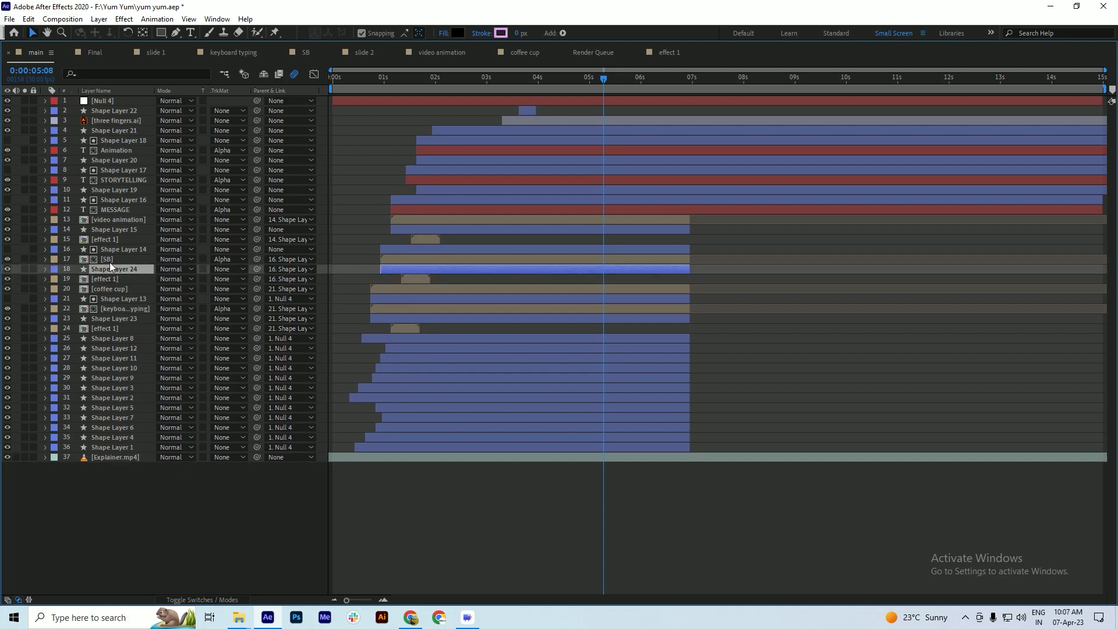
{"action": "left_click", "coordinate": [109, 260]}
{"action": "left_click", "coordinate": [117, 249]}
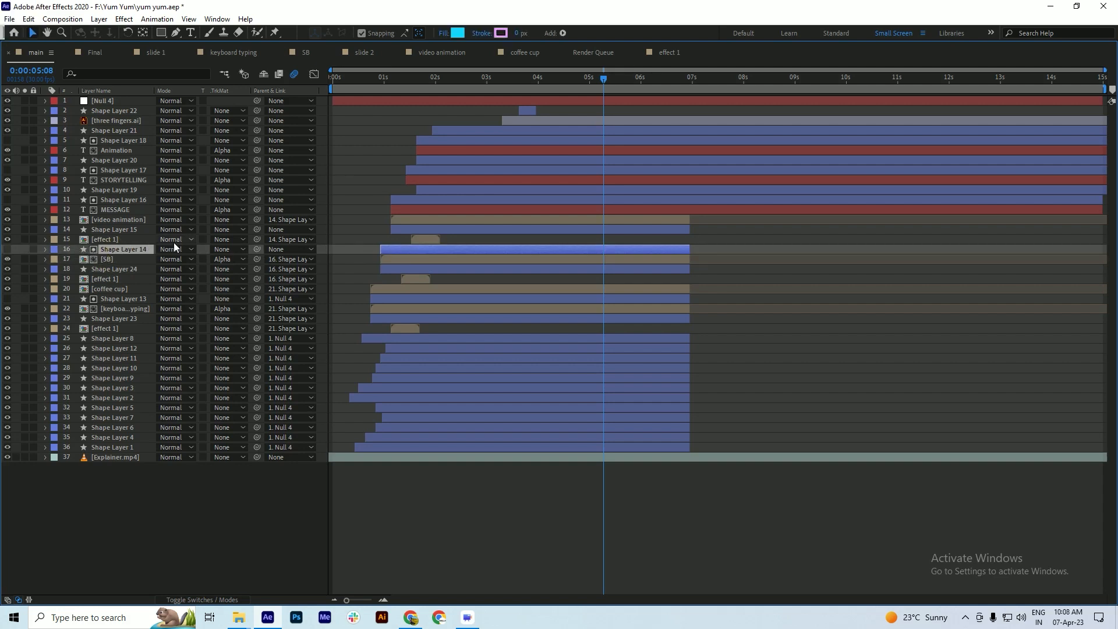
{"action": "left_click_drag", "start_coordinate": [257, 250], "coordinate": [100, 104]}
{"action": "key", "text": "ctrl"}
{"action": "key", "text": "ctrl+s"}
- Parent Shape Layer 15 to Null 4
{"action": "left_click", "coordinate": [107, 241]}
{"action": "left_click", "coordinate": [117, 229]}
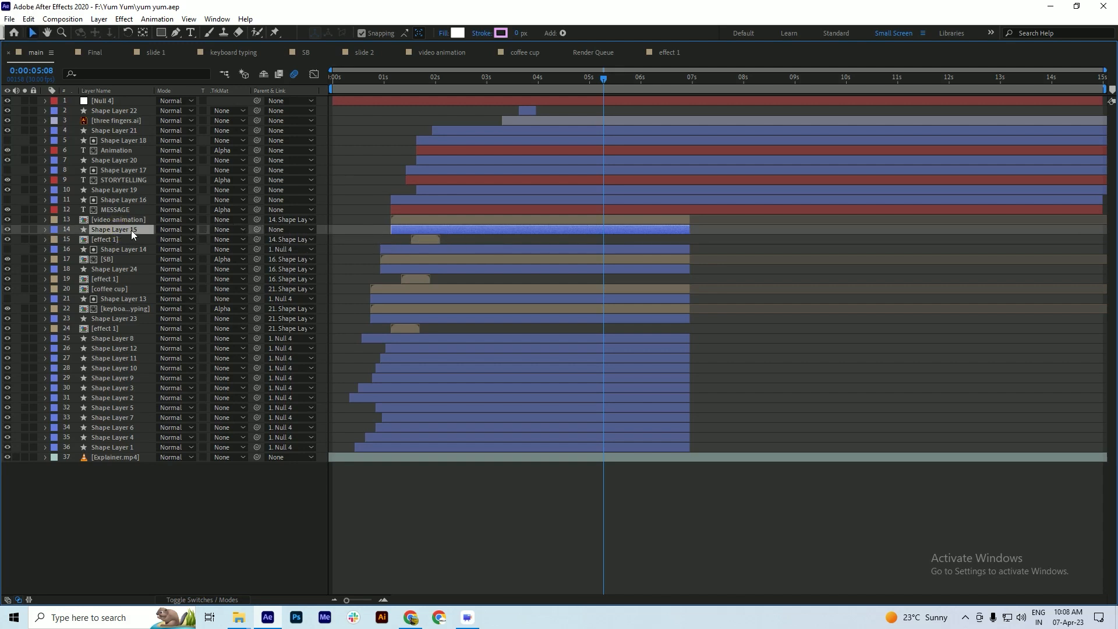
{"action": "left_click_drag", "start_coordinate": [257, 230], "coordinate": [103, 100]}
- Parent all layers from MESSAGE up to Shape Layer 22 to Null 4 and save the project
{"action": "left_click", "coordinate": [120, 216]}
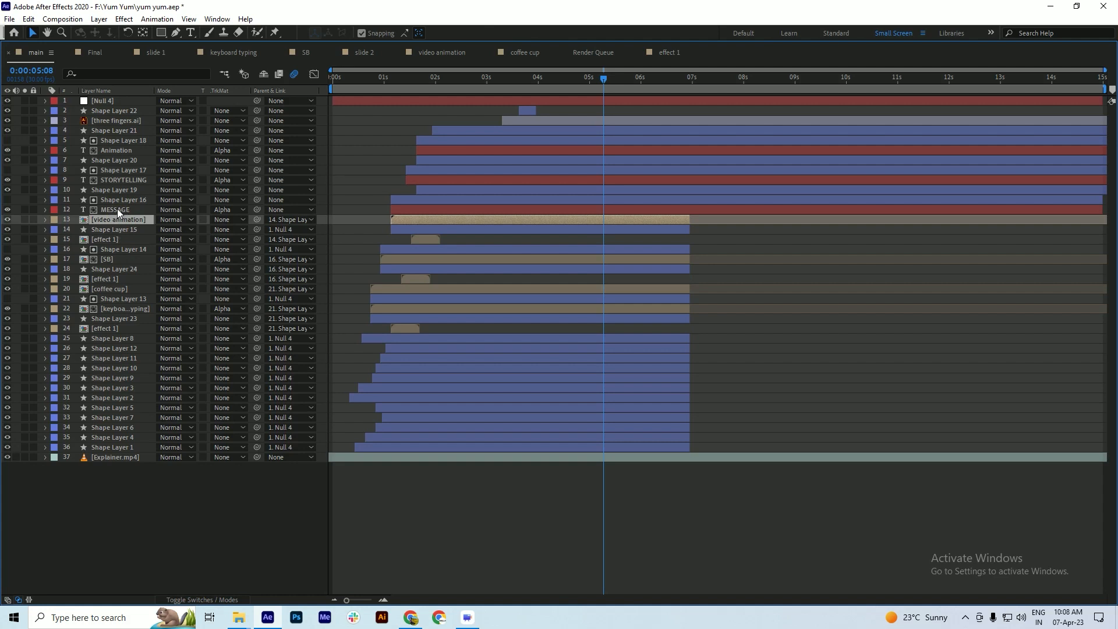
{"action": "left_click", "coordinate": [117, 208]}
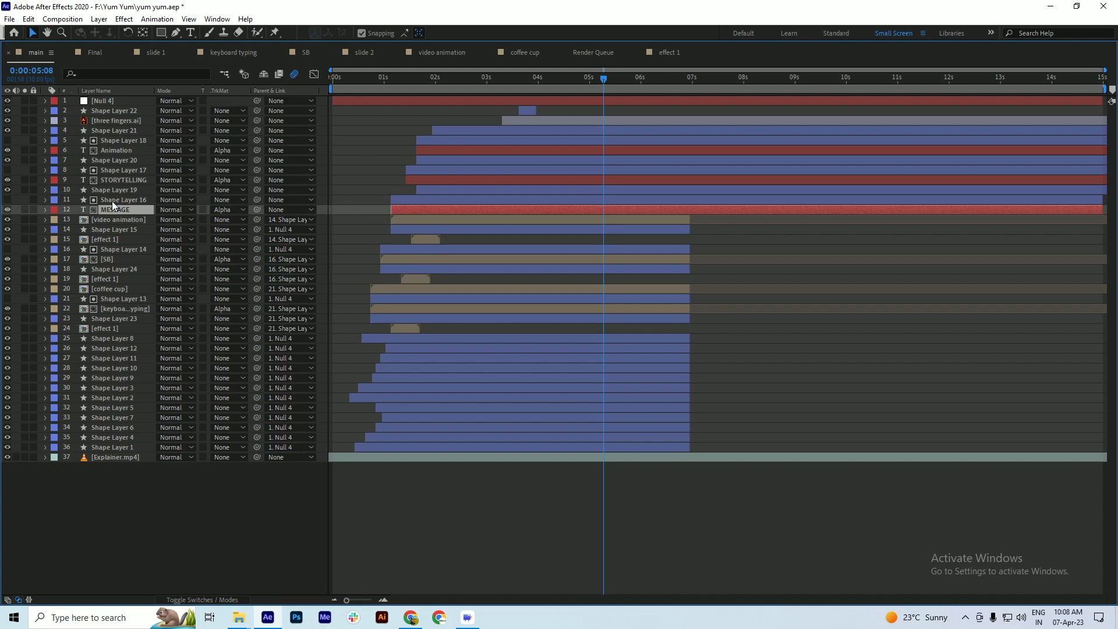
{"action": "left_click", "coordinate": [115, 111], "text": "shift"}
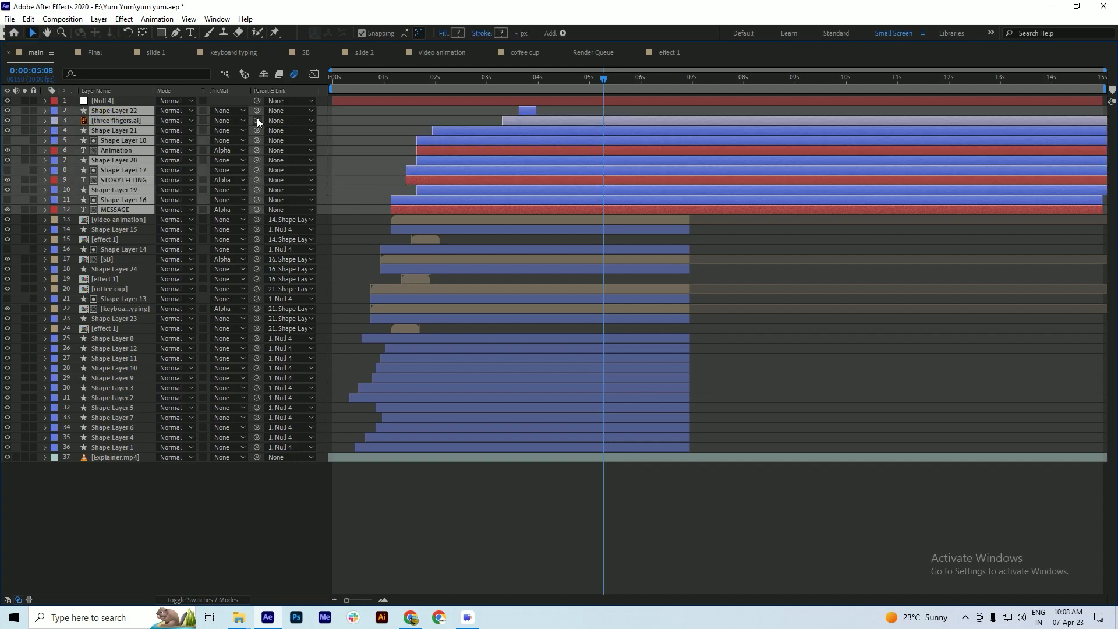
{"action": "left_click_drag", "start_coordinate": [257, 121], "coordinate": [96, 100]}
{"action": "key", "text": "ctrl+s"}
{"action": "key", "text": "grave"}
{"action": "key", "text": "ctrl+s"}
{"action": "scroll", "coordinate": [613, 487], "scroll_direction": "down", "scroll_amount": 1}
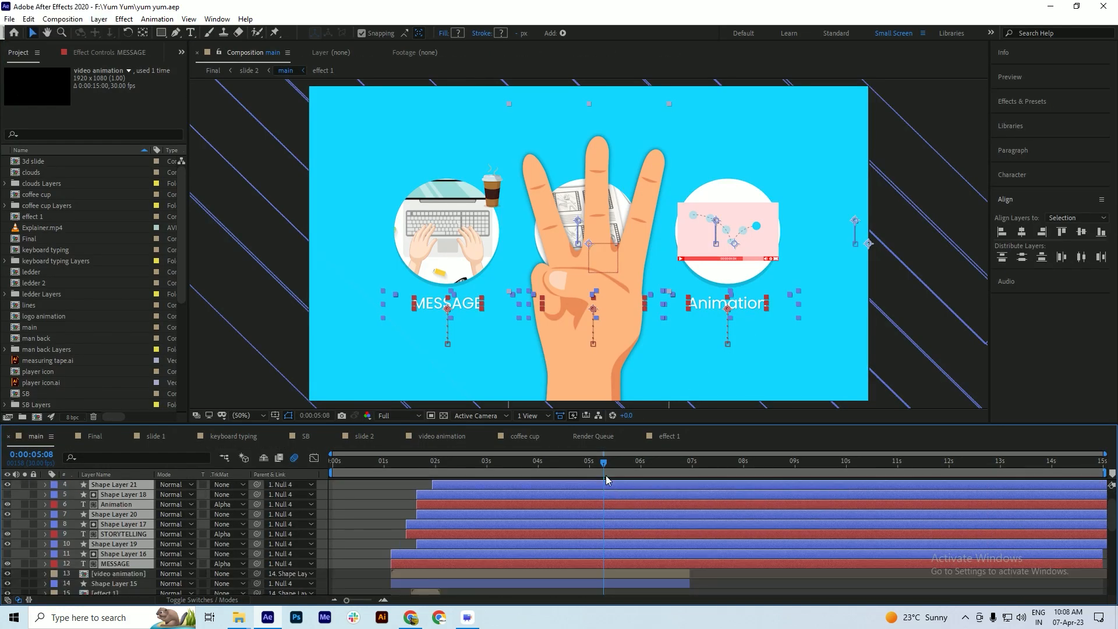
{"action": "scroll", "coordinate": [608, 484], "scroll_direction": "up", "scroll_amount": 1}
- Set the three fingers.ai layer's parent to None and save the project
{"action": "left_click", "coordinate": [602, 485]}
{"action": "left_click", "coordinate": [602, 504]}
{"action": "left_click", "coordinate": [7, 505]}
{"action": "left_click", "coordinate": [7, 504]}
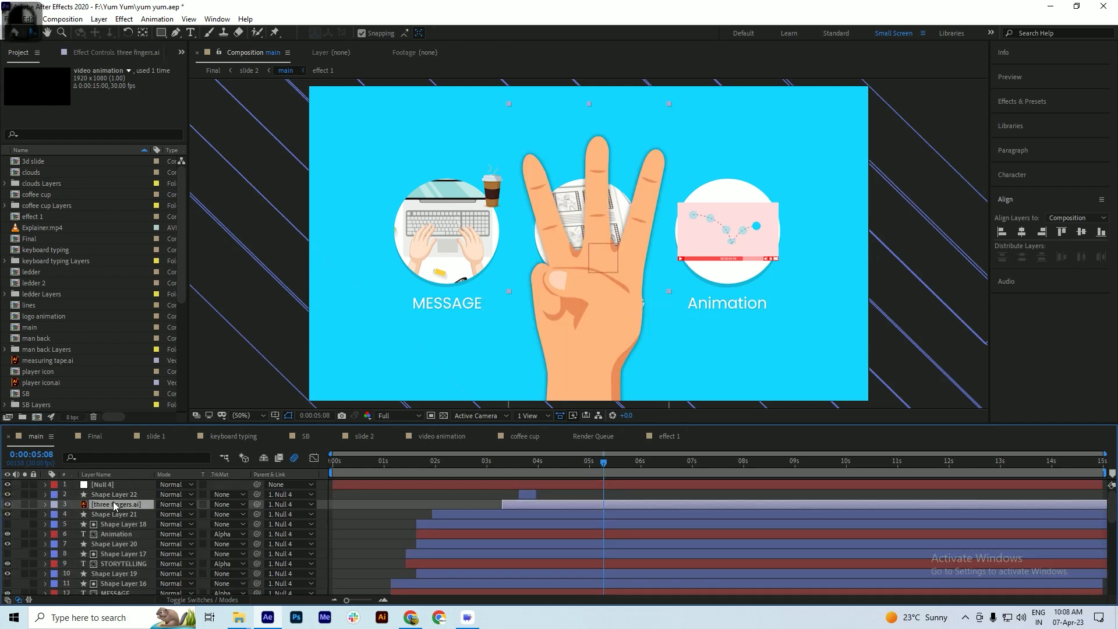
{"action": "left_click", "coordinate": [289, 504]}
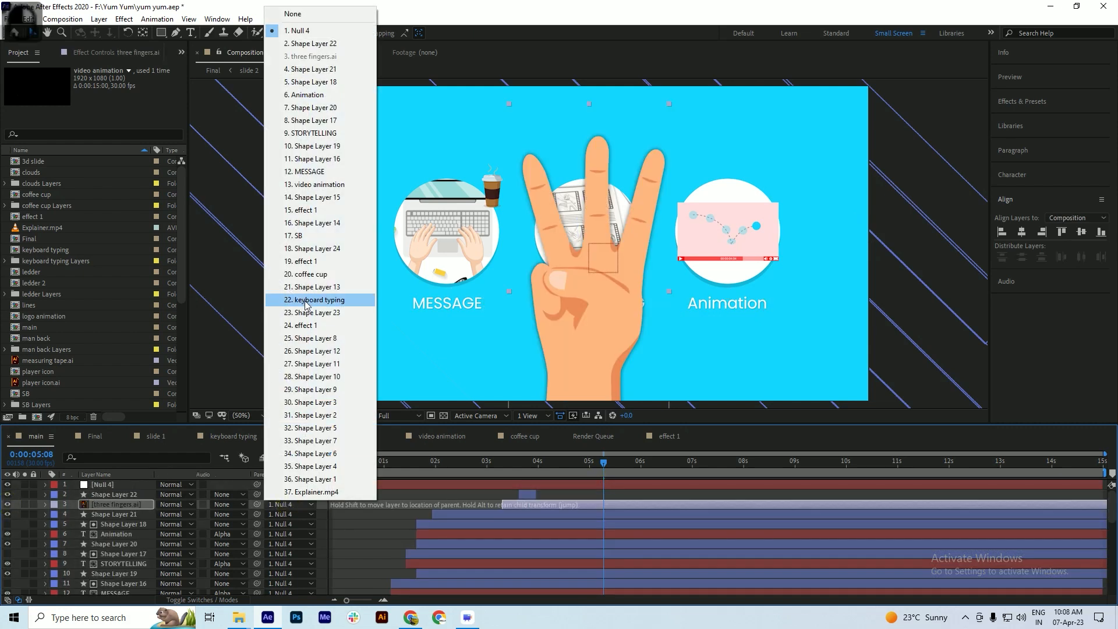
{"action": "left_click", "coordinate": [300, 14]}
{"action": "key", "text": "ctrl+s"}
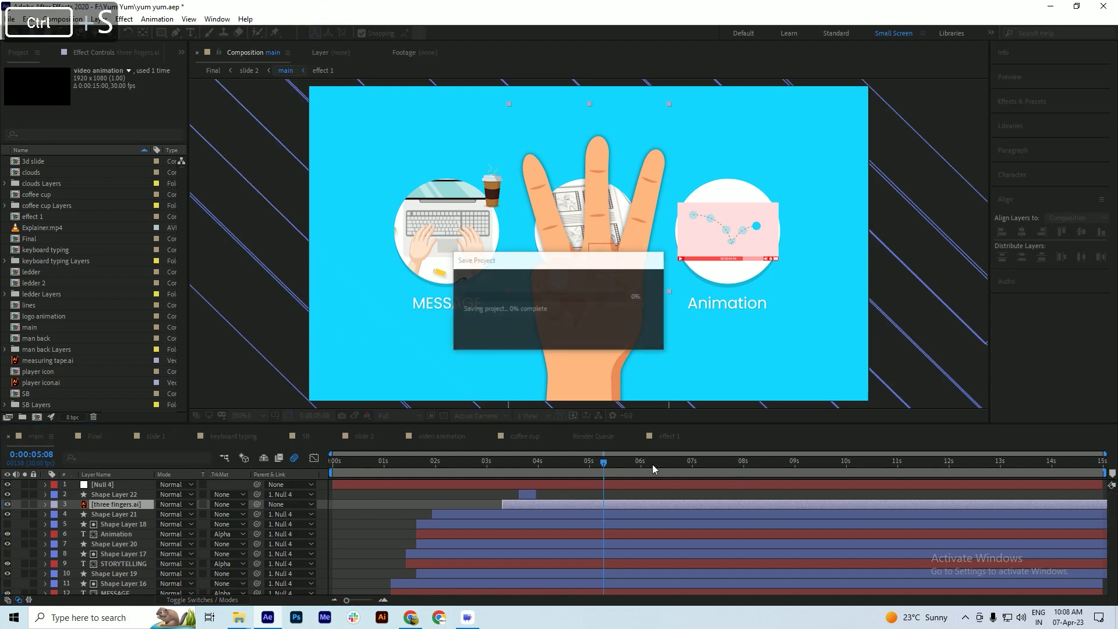
{"action": "key", "text": "ctrl+s"}
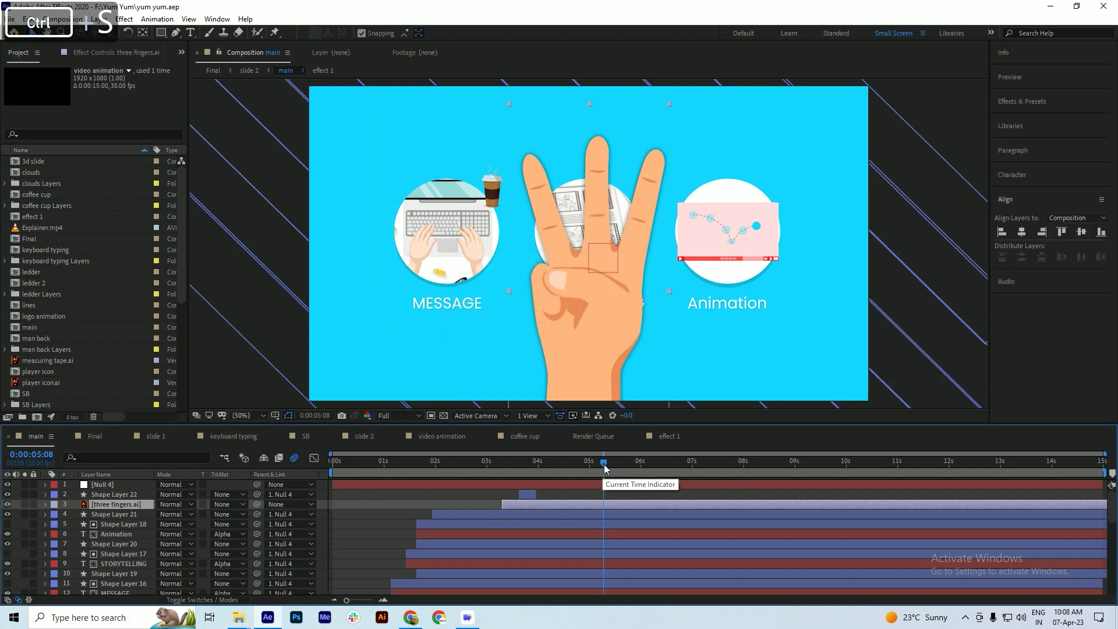
- Add a Position keyframe to Null 4 at 0:00:05:08, save the project, and preview the following frames
{"action": "left_click", "coordinate": [608, 484]}
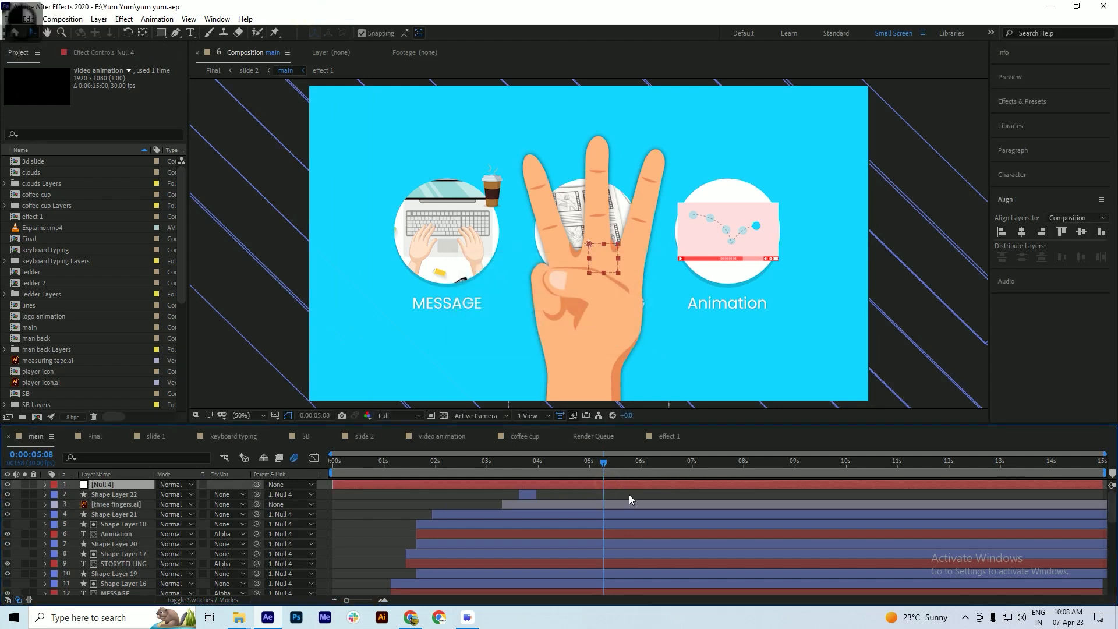
{"action": "key", "text": "p"}
{"action": "left_click", "coordinate": [74, 494]}
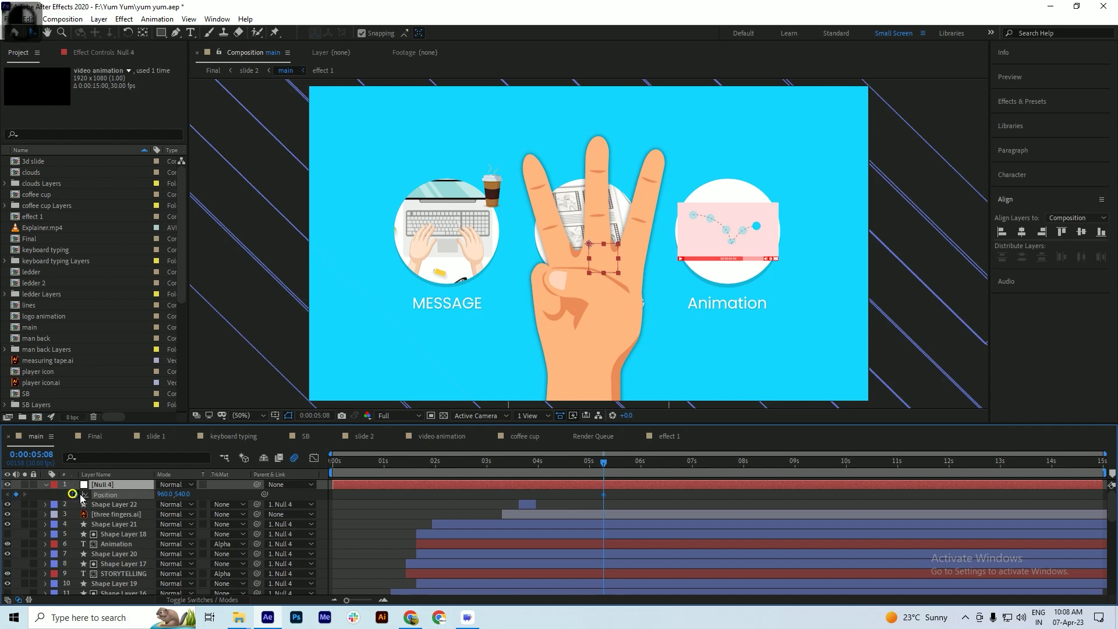
{"action": "key", "text": "ctrl+s"}
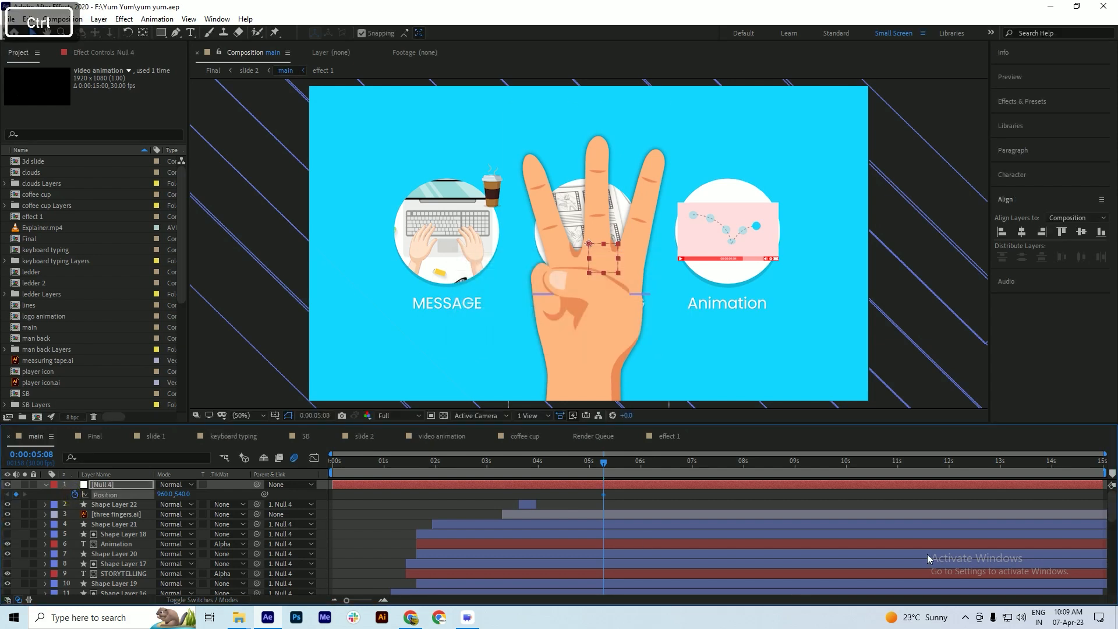
{"action": "key", "text": "space"}
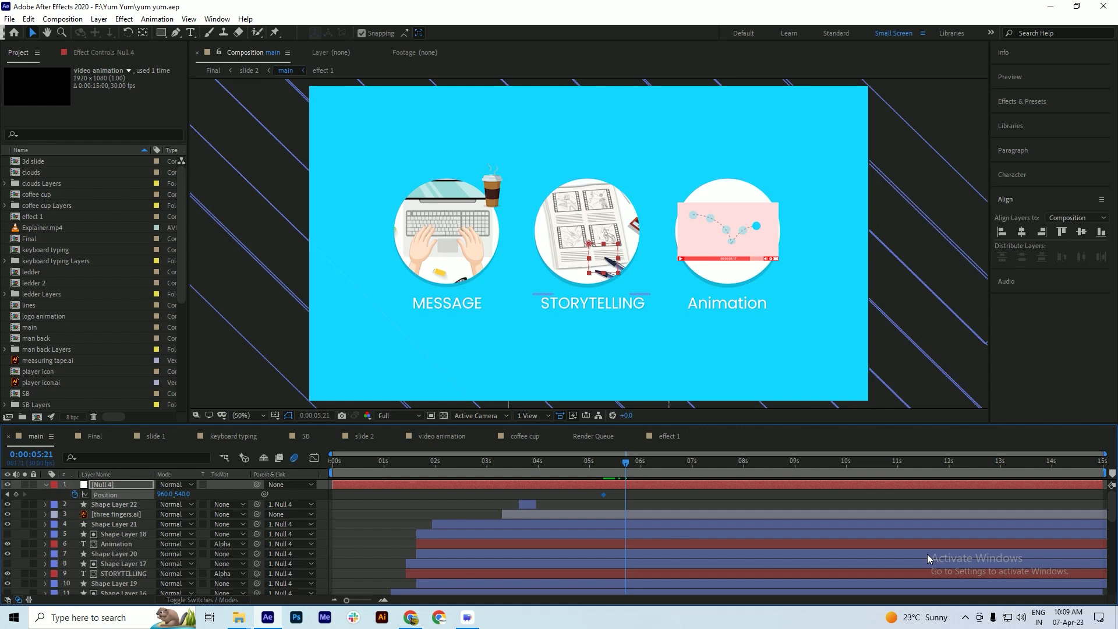
- Try to move Null 4 straight down to Position 960, 860 at 0:00:05:21
{"action": "scroll", "coordinate": [491, 232], "scroll_direction": "down", "scroll_amount": 2}
{"action": "scroll", "coordinate": [490, 229], "scroll_direction": "up", "scroll_amount": 2}
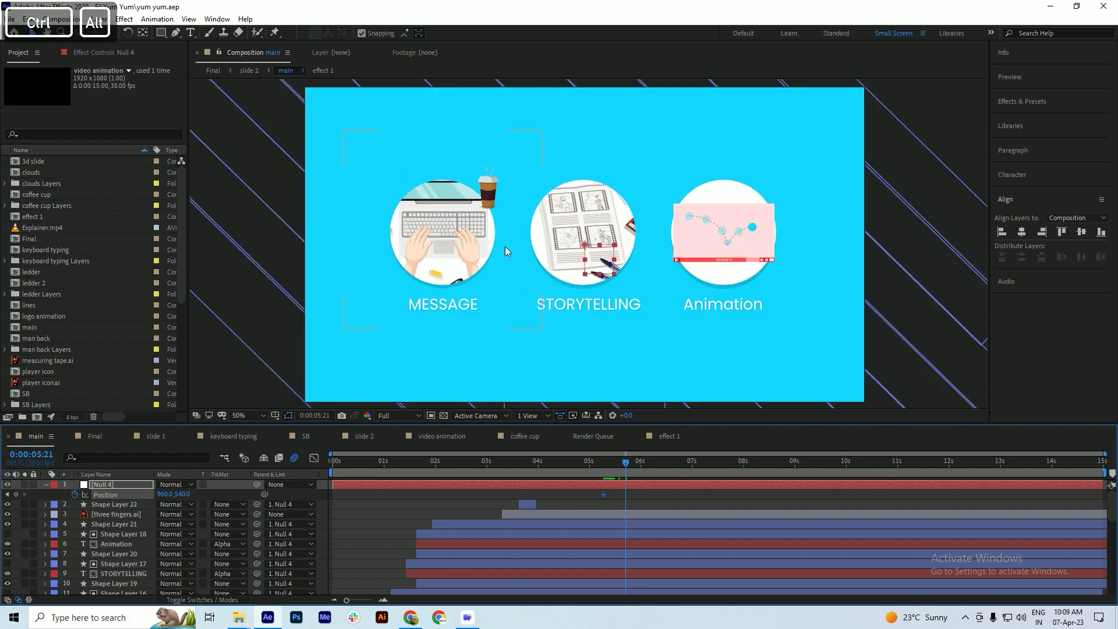
{"action": "key", "text": "shift+Down"}
{"action": "key", "text": "shift+Down"}
{"action": "key", "text": "shift+Down"}
{"action": "key", "text": "shift+Down"}
{"action": "key", "text": "shift+Down"}
{"action": "key", "text": "shift+Down"}
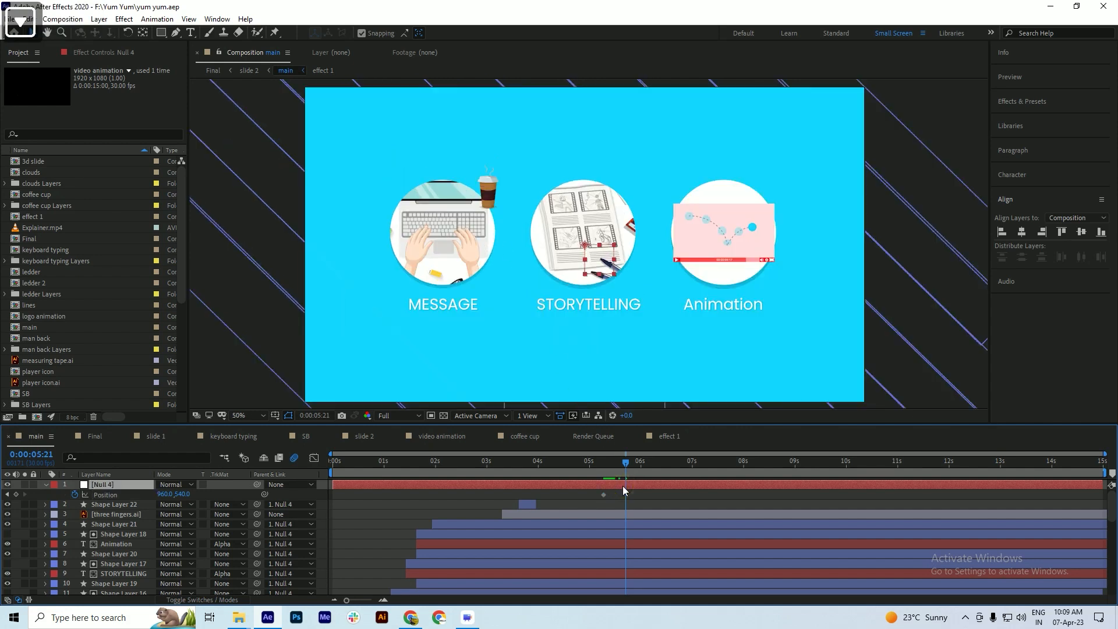
{"action": "key", "text": "shift+Down"}
{"action": "key", "text": "shift+Down"}
{"action": "key", "text": "shift+Down"}
{"action": "key", "text": "shift+Down"}
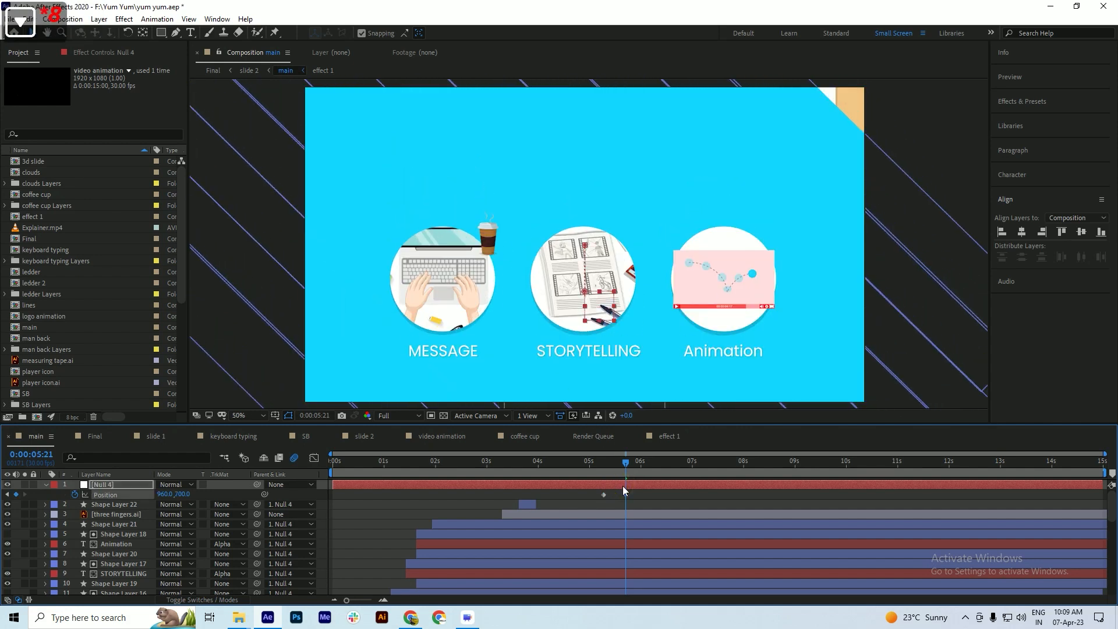
{"action": "key", "text": "shift+Down"}
{"action": "key", "text": "shift+Down"}
{"action": "key", "text": "shift+Down"}
{"action": "key", "text": "shift+Down"}
{"action": "key", "text": "shift+Down"}
{"action": "key", "text": "shift+Down"}
{"action": "key", "text": "shift+Down"}
{"action": "key", "text": "shift+Down"}
{"action": "key", "text": "shift+Down"}
{"action": "key", "text": "shift+Down"}
{"action": "key", "text": "shift+Down"}
{"action": "key", "text": "shift+Down"}
{"action": "key", "text": "shift+Down"}
{"action": "key", "text": "shift+Down"}
{"action": "key", "text": "shift+Down"}
{"action": "key", "text": "shift+Down"}
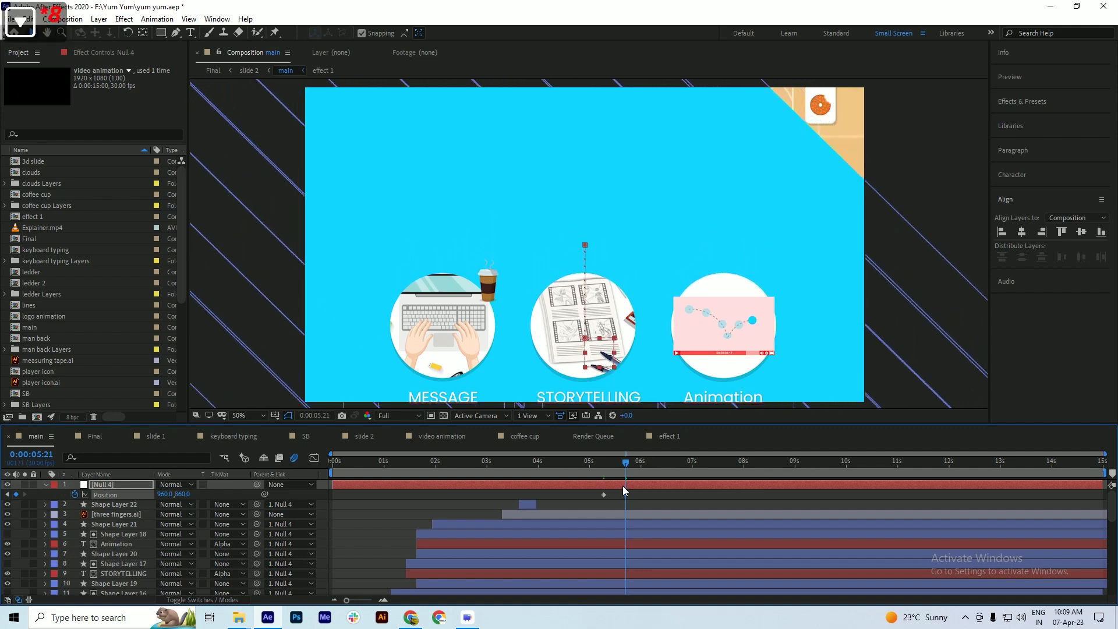
- Undo all of Null 4's downward moves at 0:00:05:21 and save the project
{"action": "key", "text": "ctrl+z"}
{"action": "key", "text": "ctrl+z"}
{"action": "key", "text": "ctrl+z"}
{"action": "key", "text": "ctrl+z"}
{"action": "key", "text": "ctrl+z"}
{"action": "key", "text": "ctrl+z"}
{"action": "key", "text": "ctrl+z"}
{"action": "key", "text": "ctrl+z"}
{"action": "key", "text": "ctrl+z"}
{"action": "key", "text": "ctrl+z"}
{"action": "key", "text": "ctrl+z"}
{"action": "key", "text": "ctrl+z"}
{"action": "key", "text": "ctrl+z"}
{"action": "key", "text": "ctrl+z"}
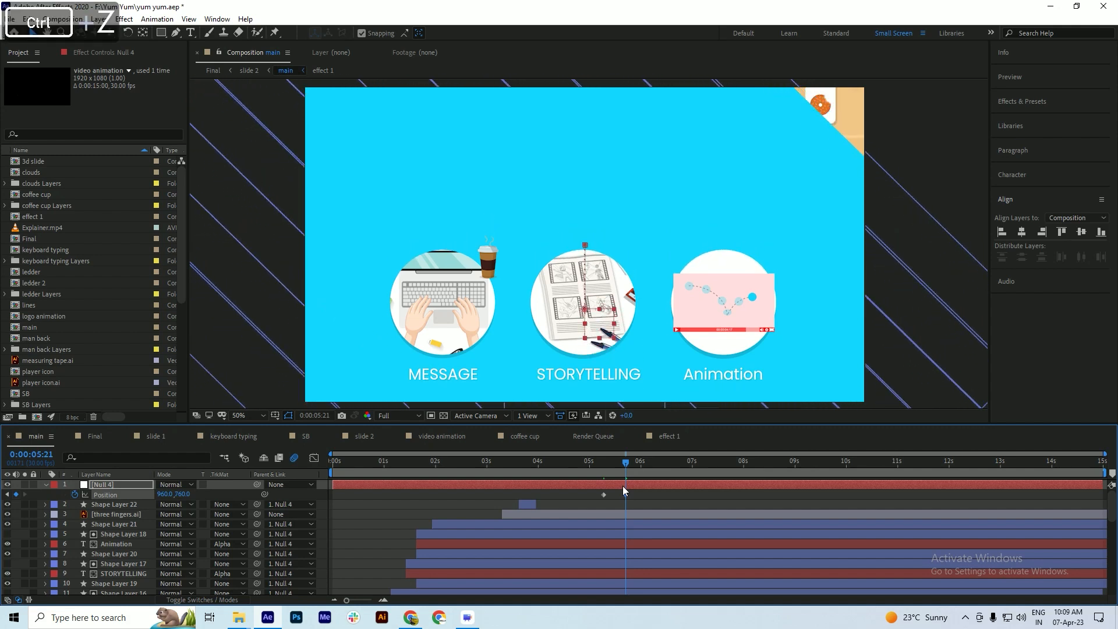
{"action": "key", "text": "ctrl+z"}
{"action": "key", "text": "ctrl+z"}
{"action": "key", "text": "ctrl+z"}
{"action": "key", "text": "ctrl+z"}
{"action": "key", "text": "ctrl+z"}
{"action": "key", "text": "ctrl+z"}
{"action": "key", "text": "ctrl+z"}
{"action": "key", "text": "ctrl+z"}
{"action": "key", "text": "ctrl+z"}
{"action": "key", "text": "ctrl+z"}
{"action": "key", "text": "ctrl+z"}
{"action": "key", "text": "ctrl+z"}
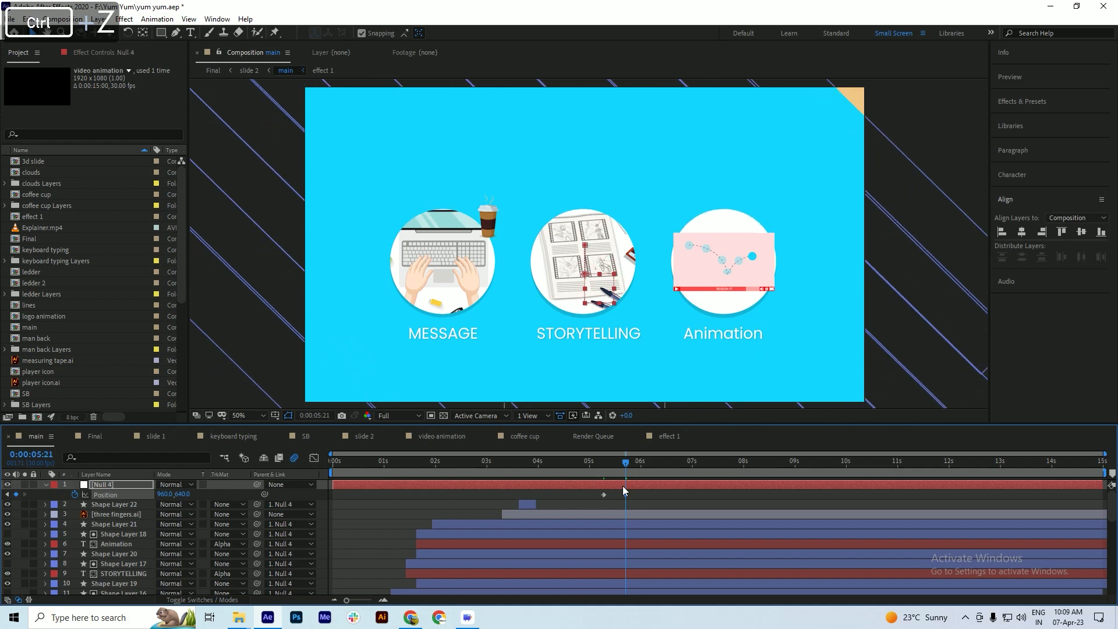
{"action": "key", "text": "ctrl+z"}
{"action": "key", "text": "ctrl+z"}
{"action": "key", "text": "ctrl+z"}
{"action": "key", "text": "ctrl+z"}
{"action": "key", "text": "ctrl+z"}
{"action": "key", "text": "ctrl+z"}
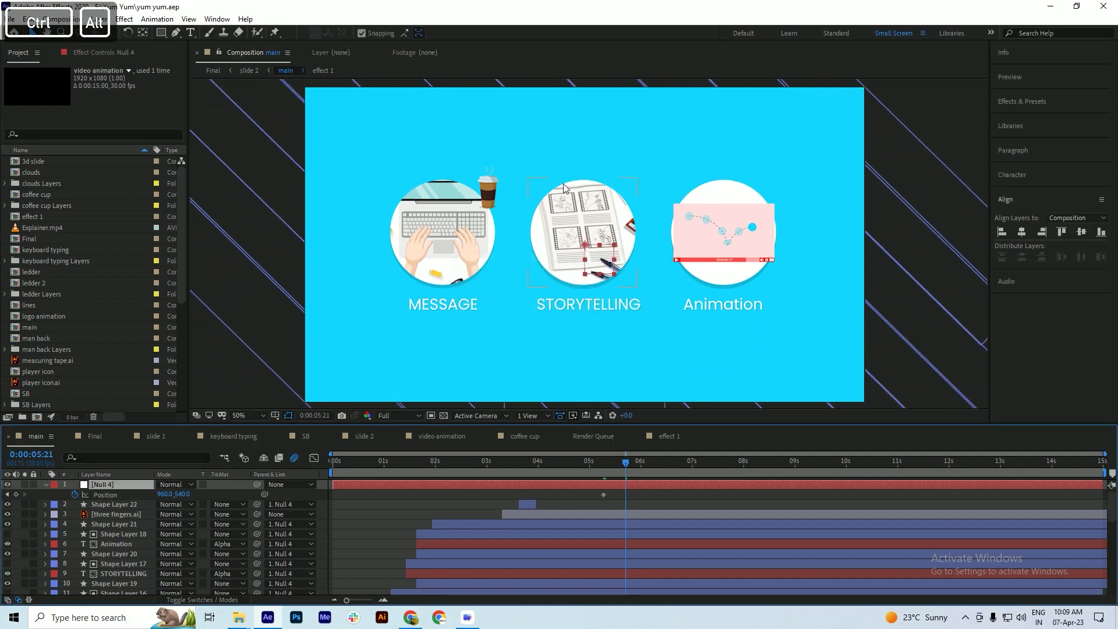
{"action": "scroll", "coordinate": [565, 189], "scroll_direction": "down", "scroll_amount": 1}
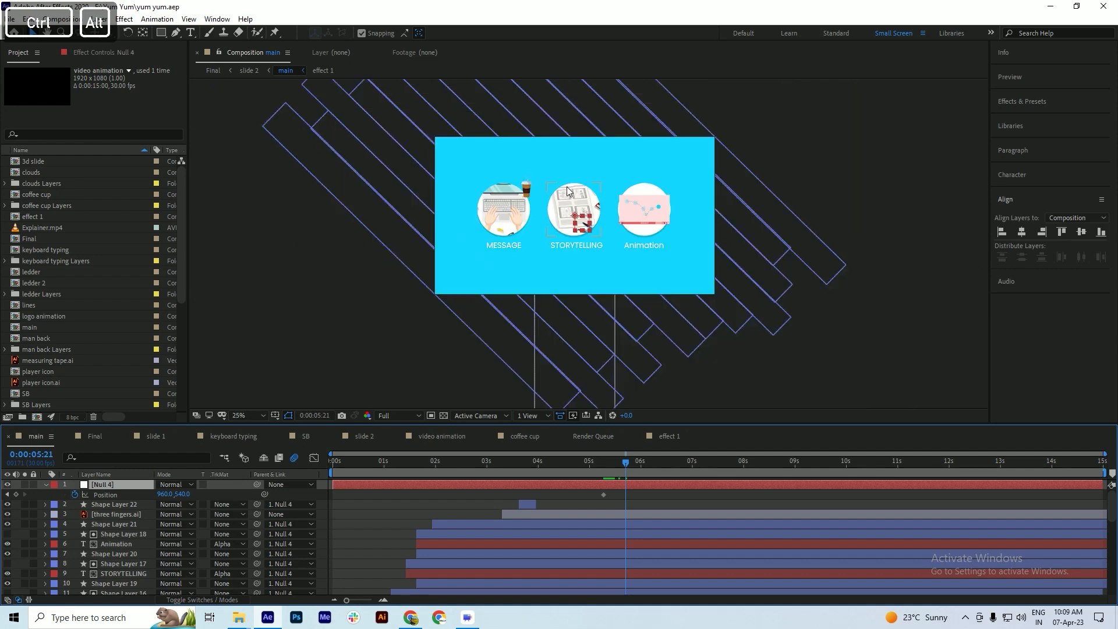
{"action": "key", "text": "ctrl+s"}
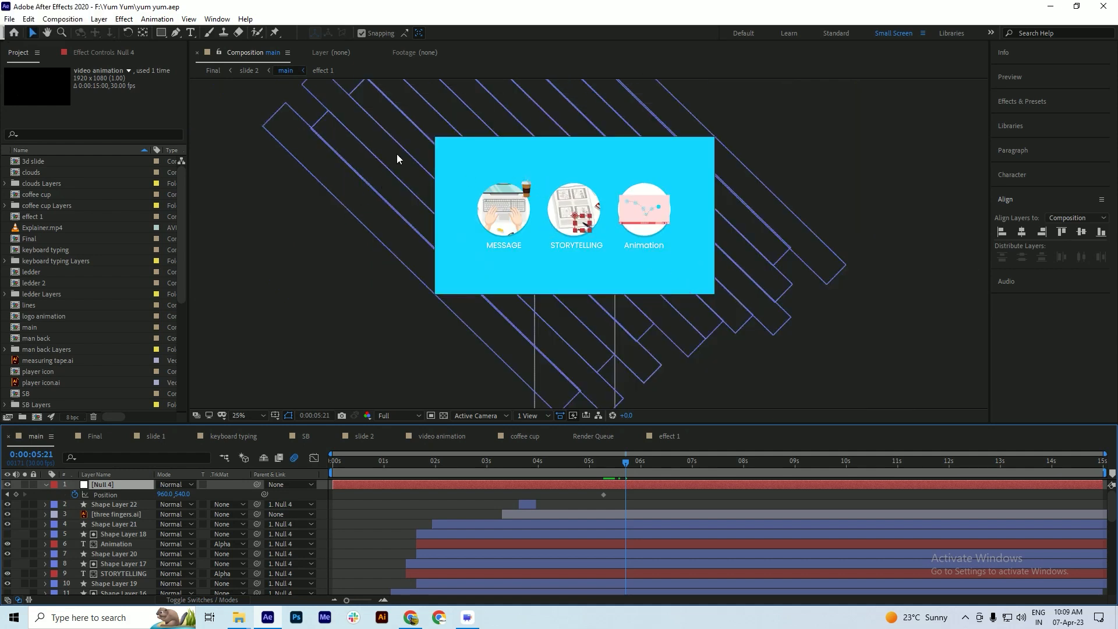
{"action": "key", "text": "ctrl+s"}
- Pre-compose the background shape layers from Shape Layer 1 up to Shape Layer 8 as "tans 1" and save the project
{"action": "left_click", "coordinate": [45, 485]}
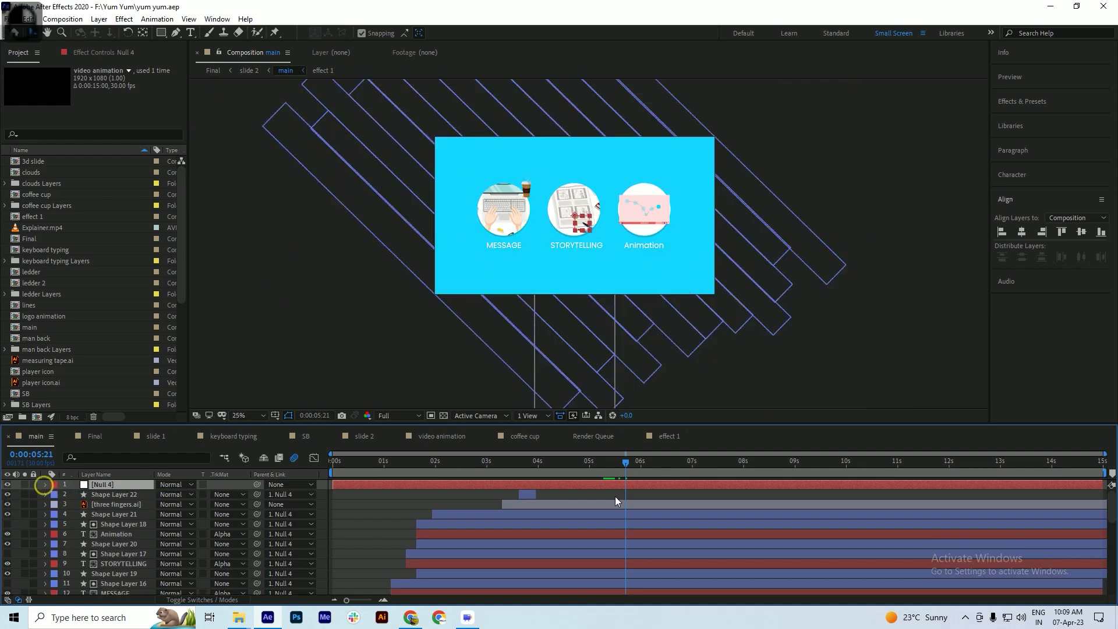
{"action": "scroll", "coordinate": [281, 532], "scroll_direction": "down", "scroll_amount": 8}
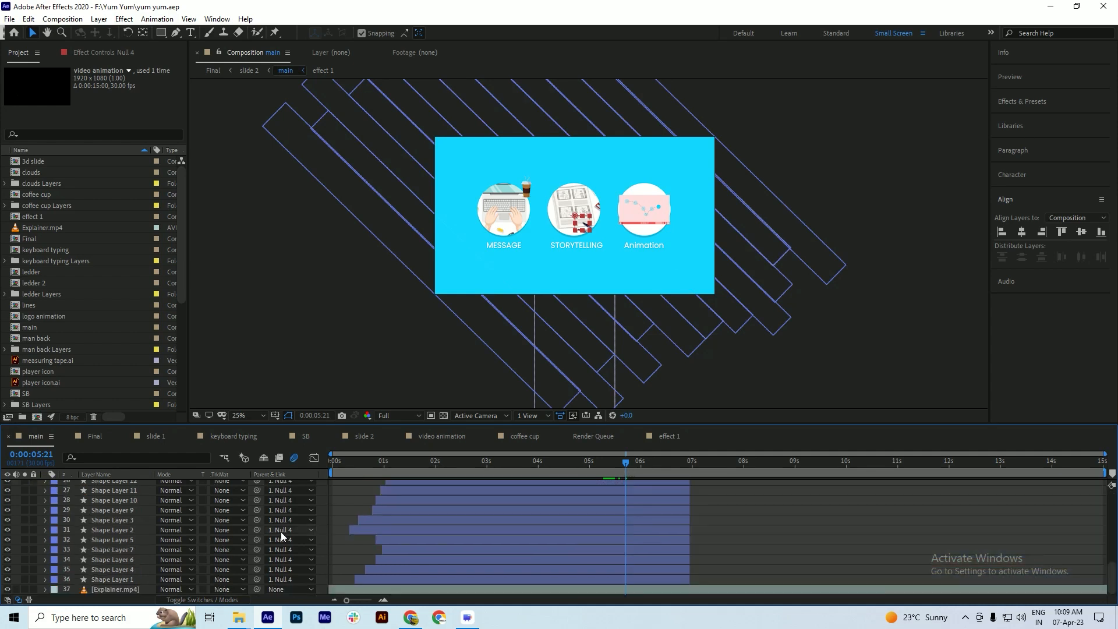
{"action": "left_click", "coordinate": [108, 579]}
{"action": "scroll", "coordinate": [109, 585], "scroll_direction": "up", "scroll_amount": 2}
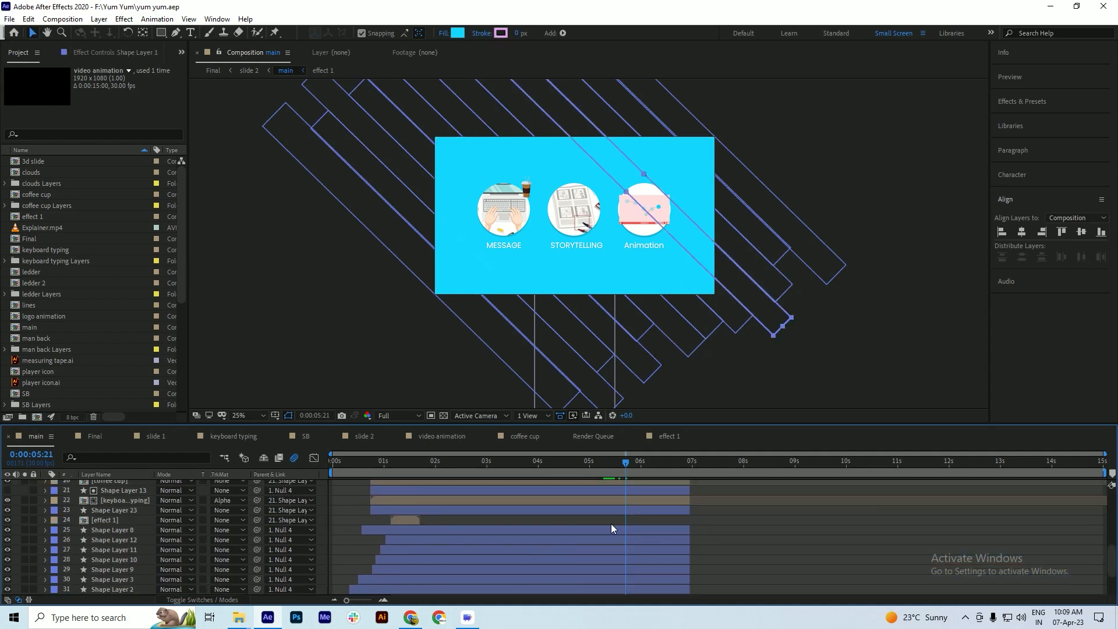
{"action": "left_click", "coordinate": [486, 533], "text": "shift"}
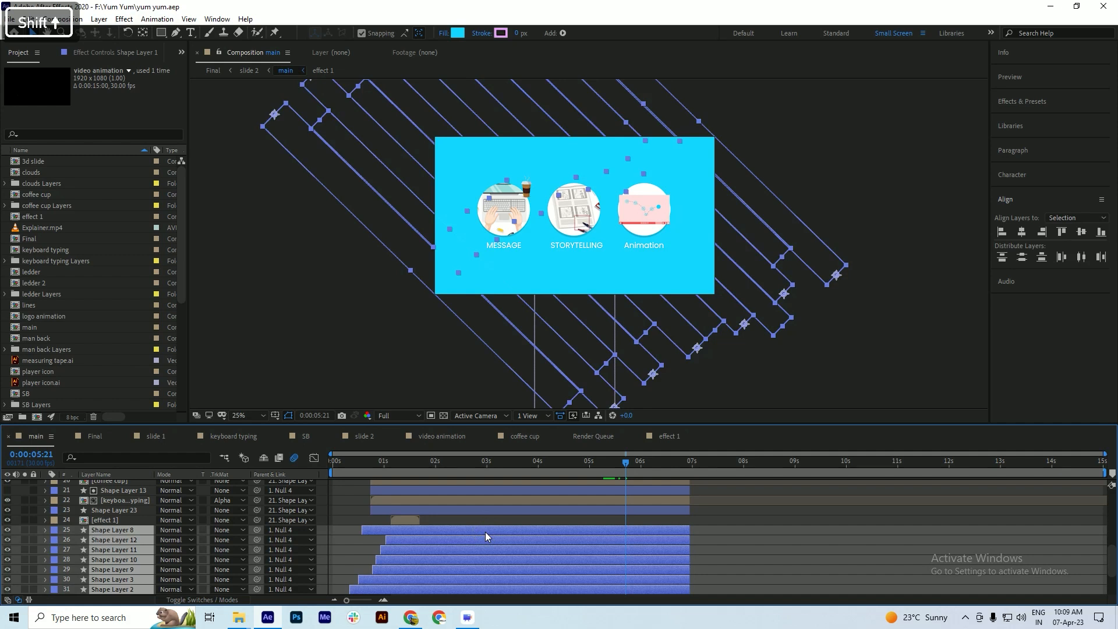
{"action": "scroll", "coordinate": [477, 532], "scroll_direction": "down", "scroll_amount": 1}
{"action": "right_click", "coordinate": [431, 523]}
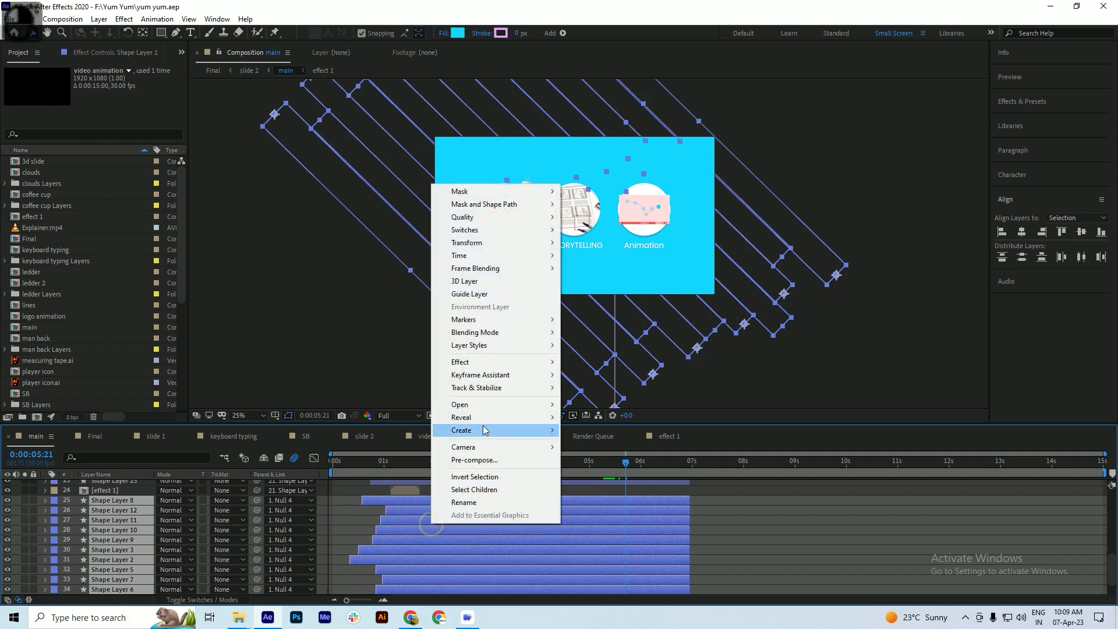
{"action": "left_click", "coordinate": [482, 461]}
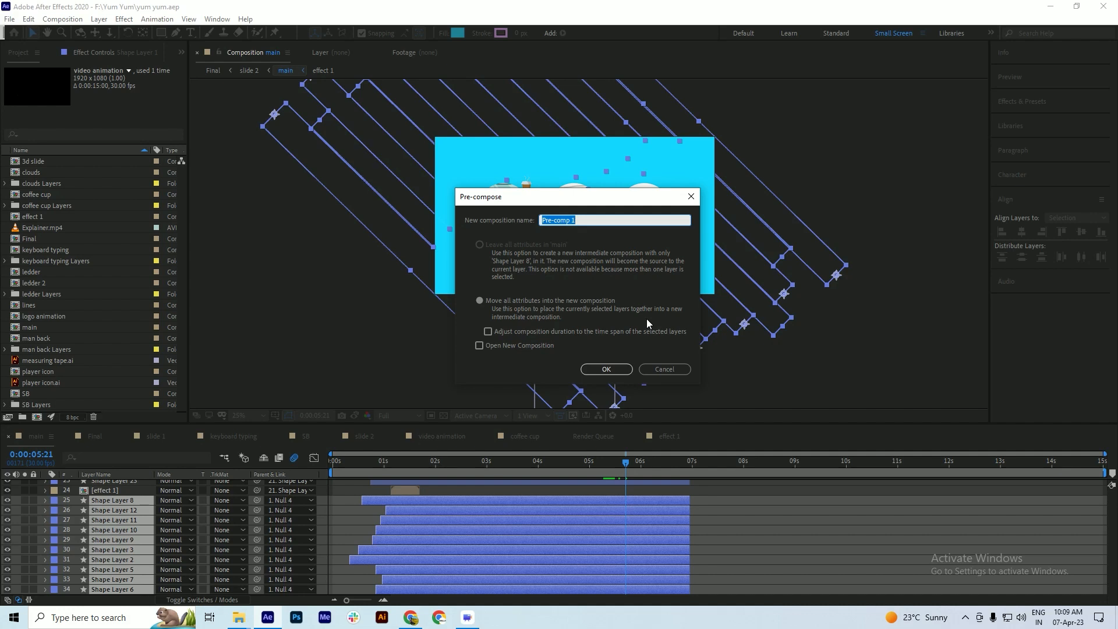
{"action": "type", "text": "ta"}
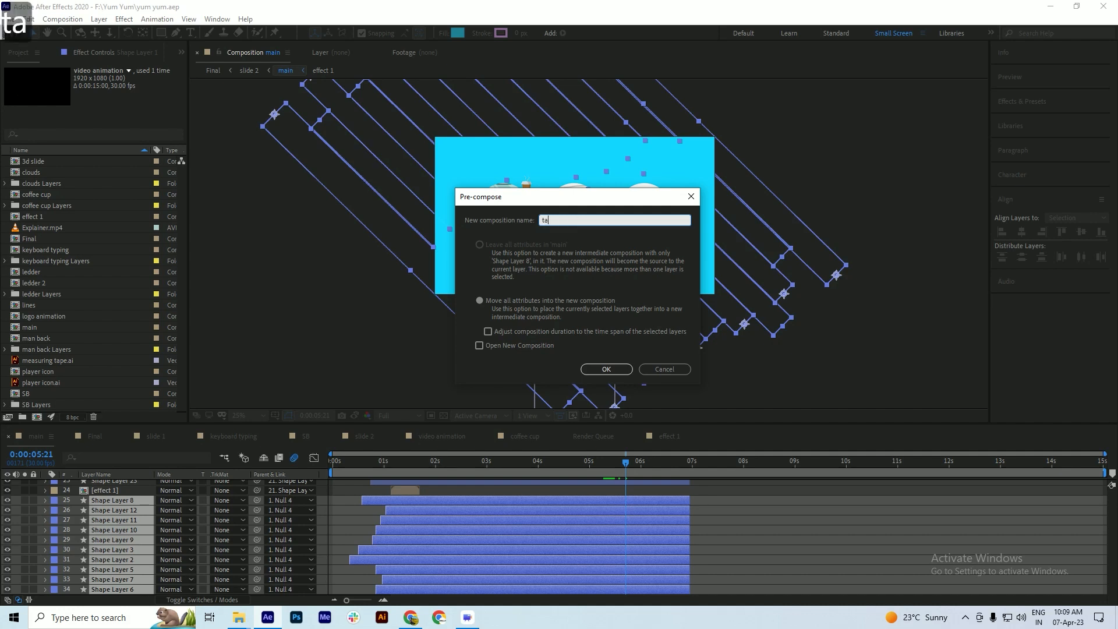
{"action": "type", "text": "ns "}
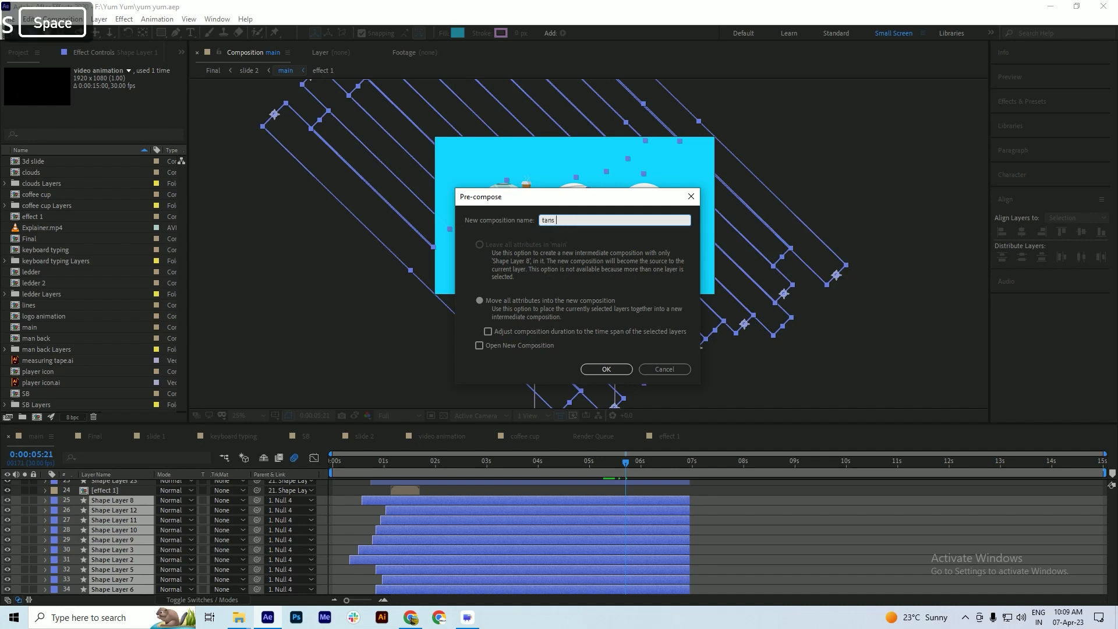
{"action": "type", "text": "1"}
{"action": "key", "text": "Return"}
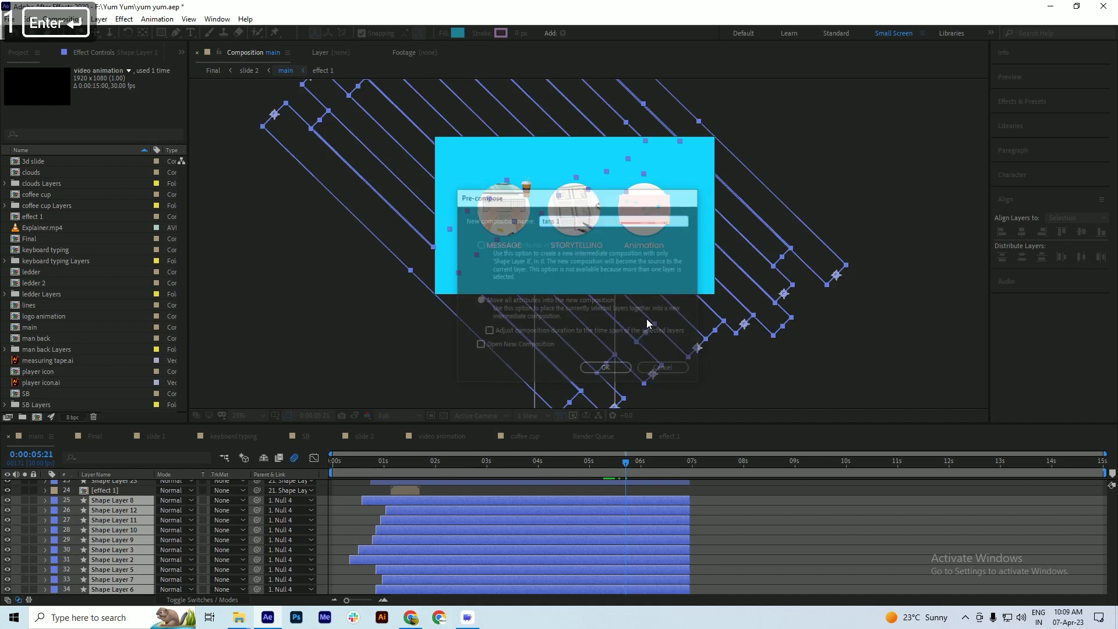
{"action": "key", "text": "ctrl+s"}
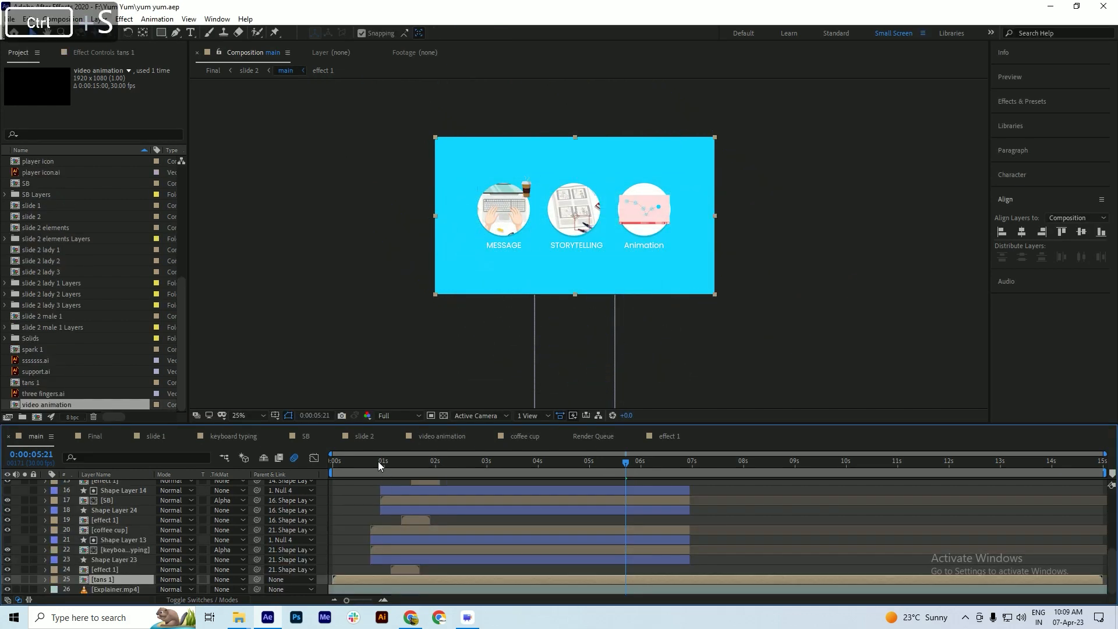
- Parent the tans 1 layer to Null 4 and save the project
{"action": "left_click_drag", "start_coordinate": [257, 580], "coordinate": [100, 486]}
{"action": "key", "text": "ctrl+s"}
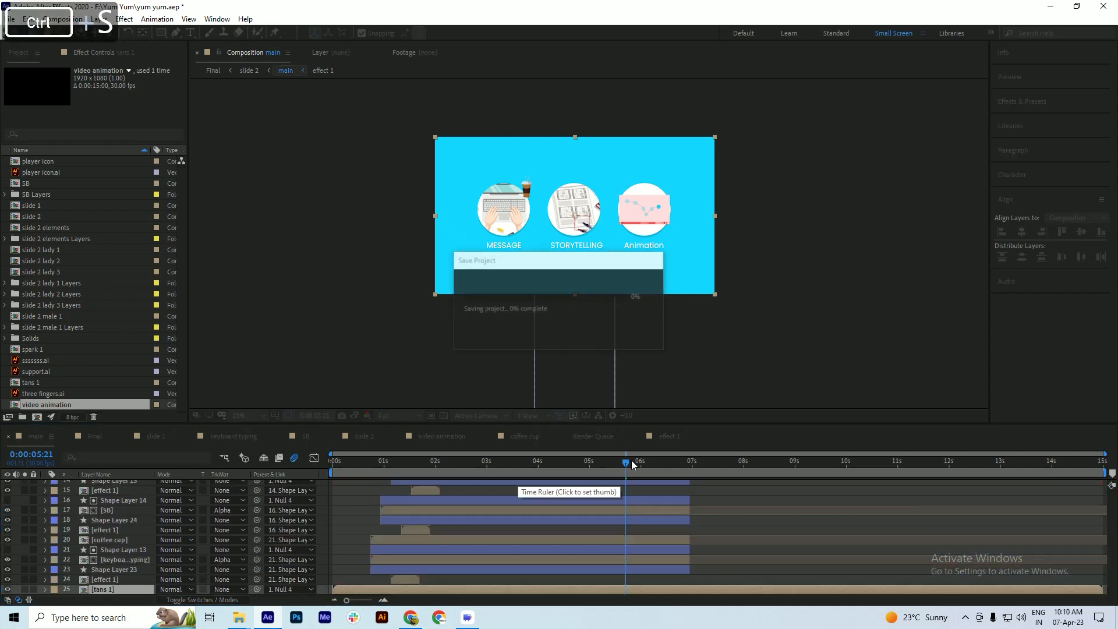
{"action": "key", "text": "u"}
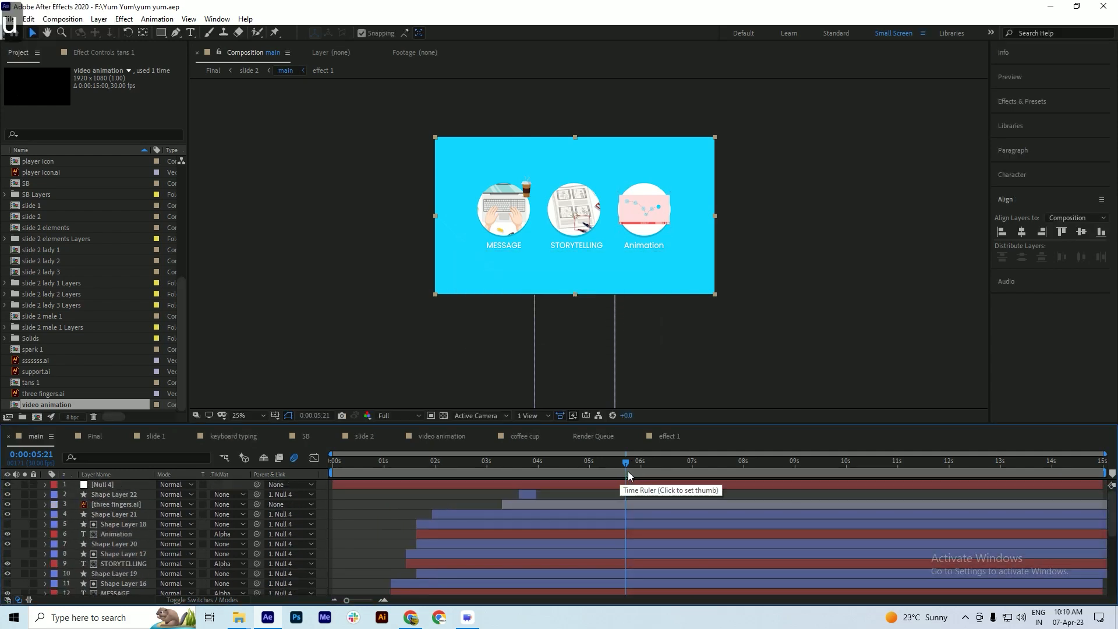
- Move Null 4 straight down to Position 960, 1660 at 0:00:05:21 and save the project
{"action": "left_click", "coordinate": [625, 483]}
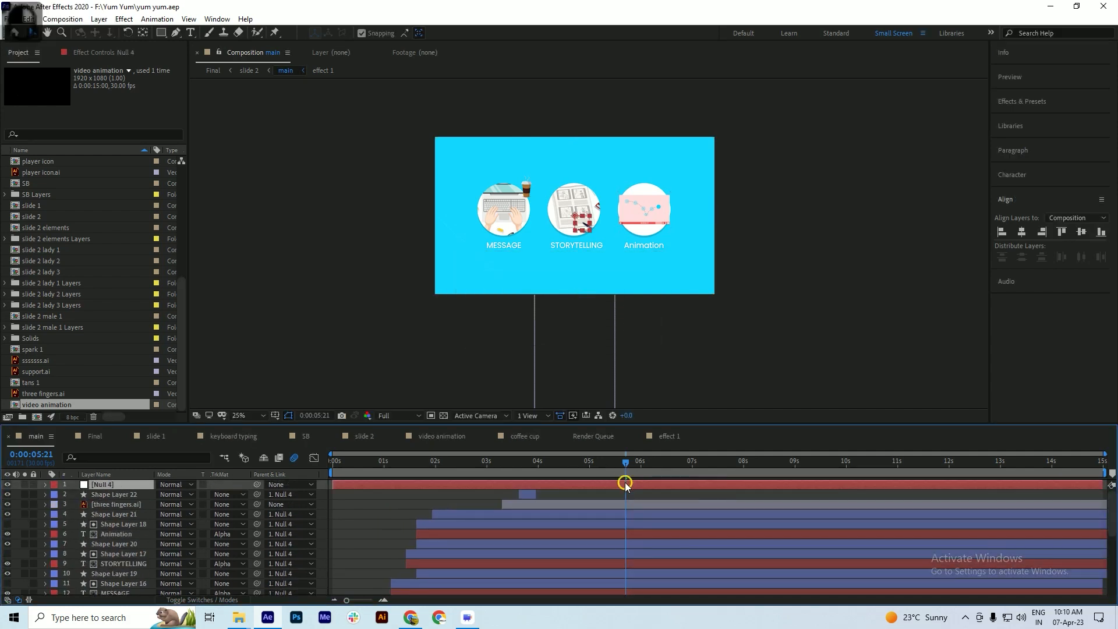
{"action": "key", "text": "p"}
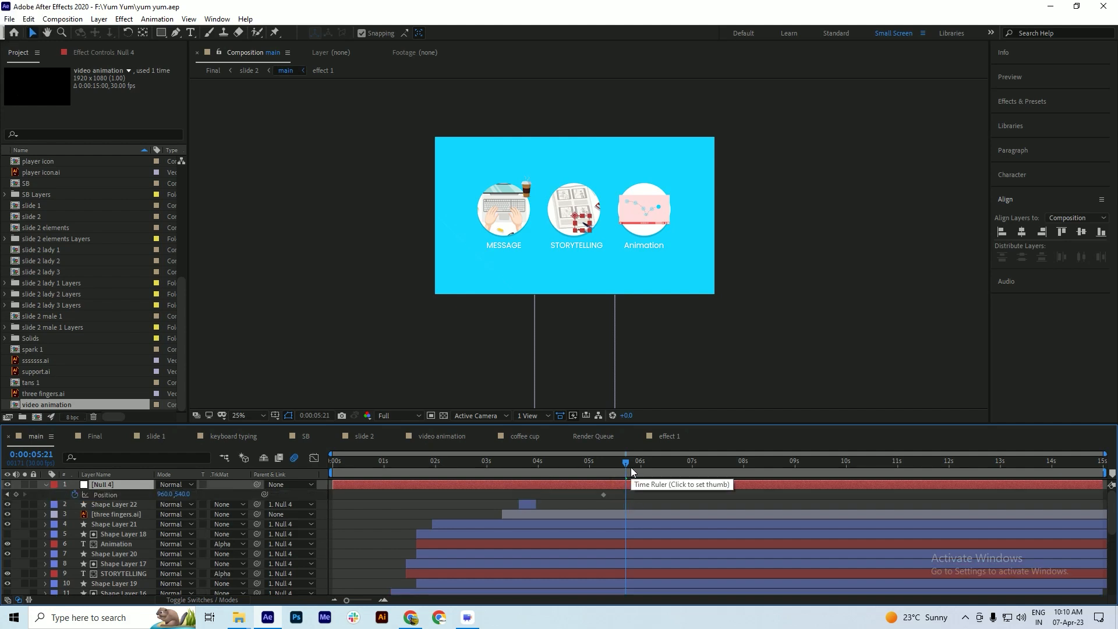
{"action": "key", "text": "shift+Down"}
{"action": "key", "text": "shift+Down"}
{"action": "key", "text": "shift+Down"}
{"action": "key", "text": "shift+Down"}
{"action": "key", "text": "shift+Down"}
{"action": "key", "text": "shift+Down"}
{"action": "key", "text": "shift+Down"}
{"action": "key", "text": "shift+Down"}
{"action": "key", "text": "shift+Down"}
{"action": "key", "text": "shift+Down"}
{"action": "key", "text": "shift+Down"}
{"action": "key", "text": "shift+Down"}
{"action": "key", "text": "shift+Down"}
{"action": "key", "text": "shift+Down"}
{"action": "key", "text": "shift+Down"}
{"action": "key", "text": "shift+Down"}
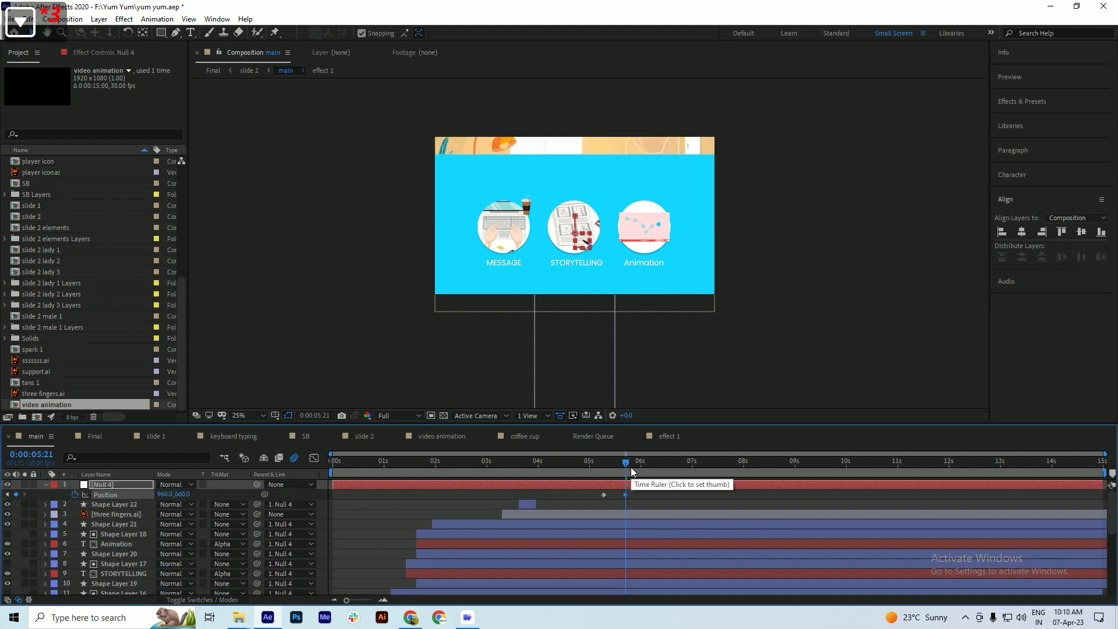
{"action": "key", "text": "shift+Down"}
{"action": "key", "text": "shift+Down"}
{"action": "key", "text": "shift+Down"}
{"action": "key", "text": "shift+Down"}
{"action": "key", "text": "shift+Down"}
{"action": "key", "text": "shift+Down"}
{"action": "key", "text": "shift+Down"}
{"action": "key", "text": "shift+Down"}
{"action": "key", "text": "shift+Down"}
{"action": "key", "text": "shift+Down"}
{"action": "key", "text": "shift+Down"}
{"action": "key", "text": "shift+Down"}
{"action": "key", "text": "shift+Down"}
{"action": "key", "text": "shift+Down"}
{"action": "key", "text": "shift+Down"}
{"action": "key", "text": "shift+Down"}
{"action": "key", "text": "shift+Down"}
{"action": "key", "text": "shift+Down"}
{"action": "key", "text": "shift+Down"}
{"action": "key", "text": "shift+Down"}
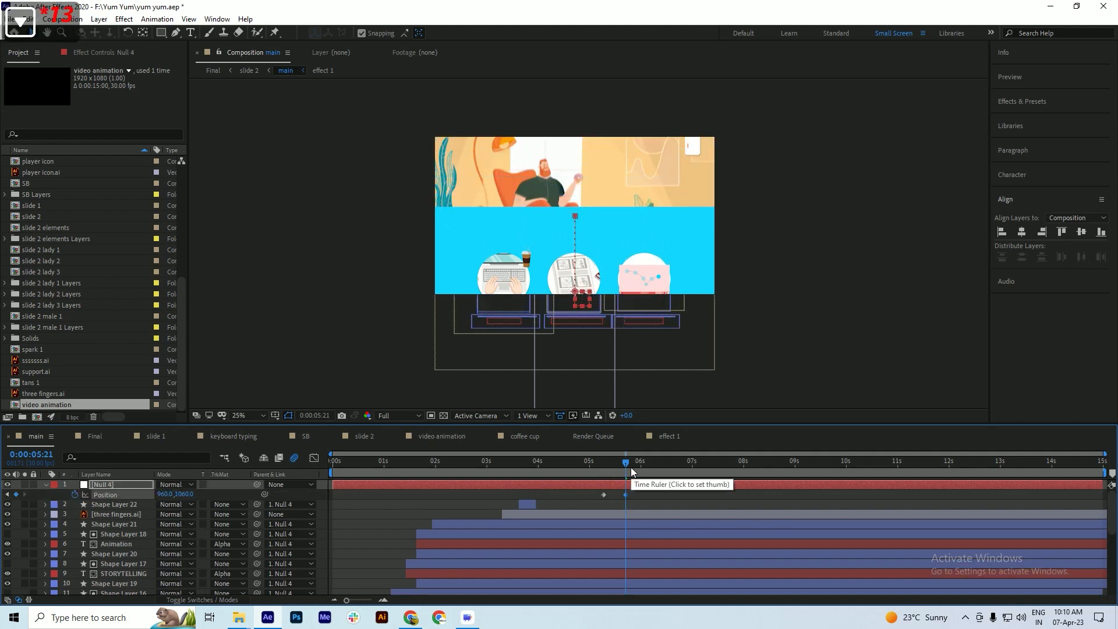
{"action": "key", "text": "shift+Down"}
{"action": "key", "text": "shift+Down"}
{"action": "key", "text": "shift+Down"}
{"action": "key", "text": "shift+Down"}
{"action": "key", "text": "shift+Down"}
{"action": "key", "text": "shift+Down"}
{"action": "key", "text": "shift+Down"}
{"action": "key", "text": "shift+Down"}
{"action": "key", "text": "shift+Down"}
{"action": "key", "text": "shift+Down"}
{"action": "key", "text": "shift+Down"}
{"action": "key", "text": "shift+Down"}
{"action": "key", "text": "shift+Down"}
{"action": "key", "text": "shift+Down"}
{"action": "key", "text": "shift+Down"}
{"action": "key", "text": "shift+Down"}
{"action": "key", "text": "shift+Down"}
{"action": "key", "text": "shift+Down"}
{"action": "key", "text": "shift+Down"}
{"action": "key", "text": "shift+Down"}
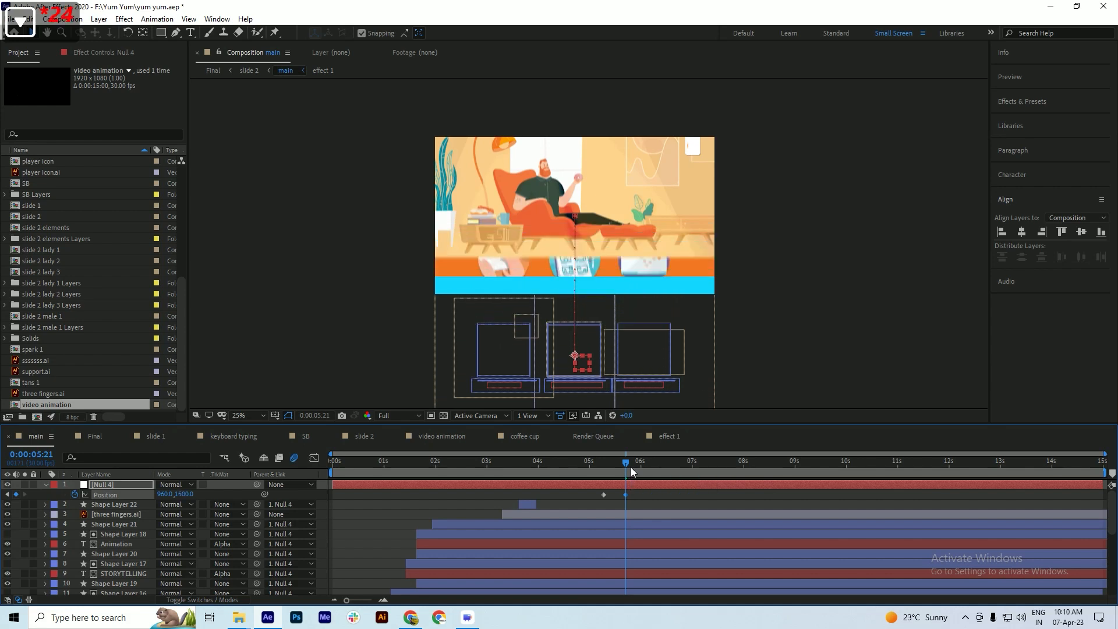
{"action": "key", "text": "shift+Down"}
{"action": "key", "text": "shift+Down"}
{"action": "key", "text": "shift+Down"}
{"action": "key", "text": "shift+Down"}
{"action": "key", "text": "ctrl+s"}
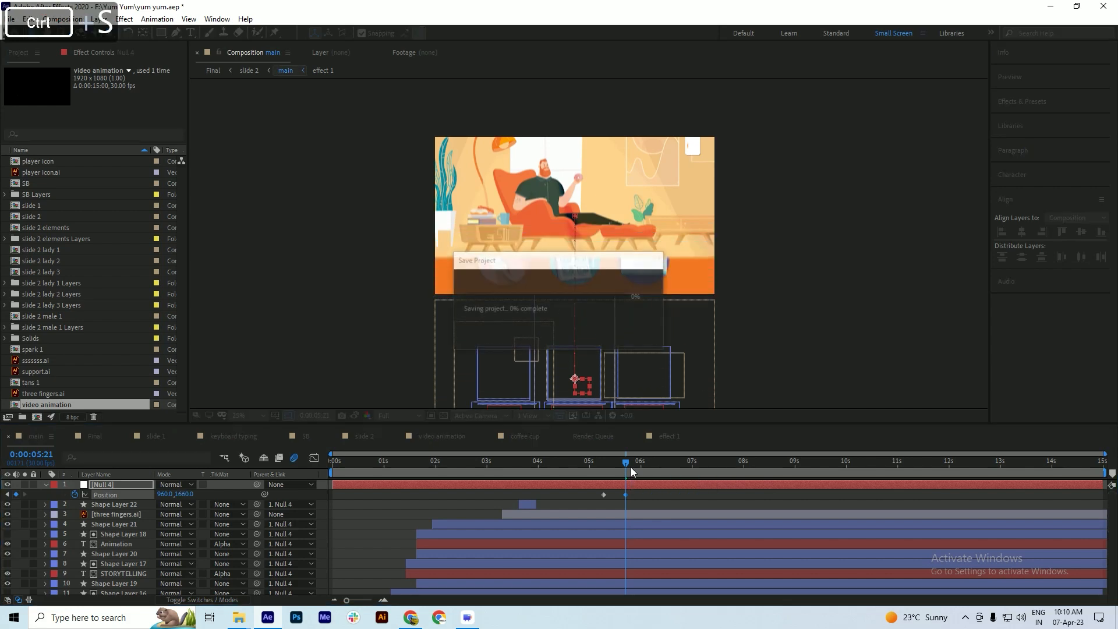
- Shift both of Null 4's Position keyframes so the move starts at 0:00:05:11, and preview the transition
{"action": "scroll", "coordinate": [655, 473], "scroll_direction": "up", "scroll_amount": 3}
{"action": "left_click_drag", "start_coordinate": [596, 476], "coordinate": [563, 476]}
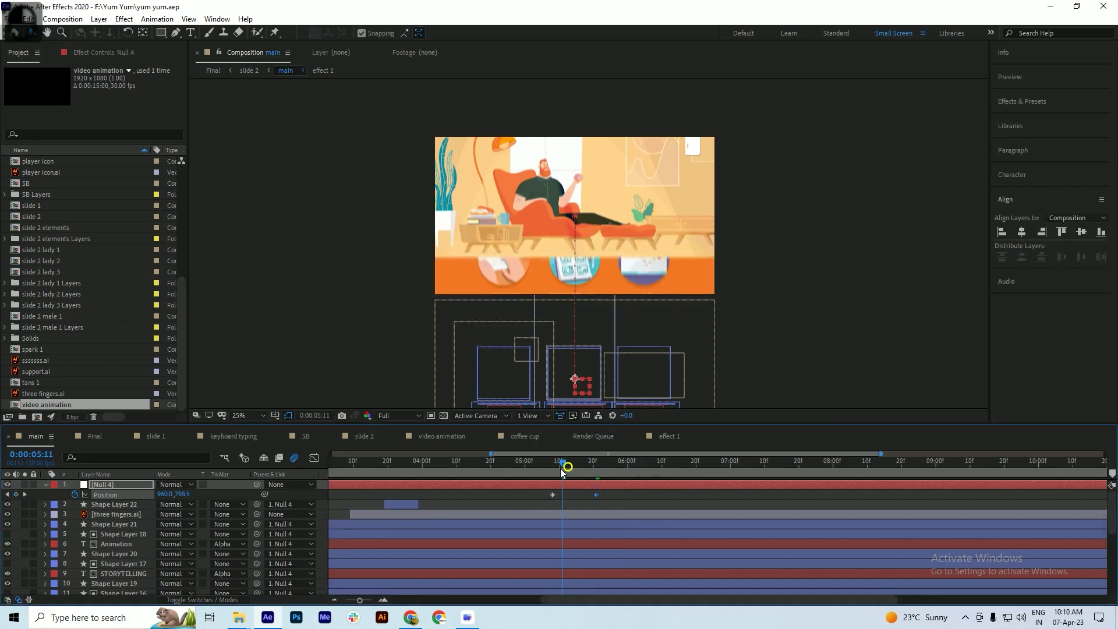
{"action": "left_click_drag", "start_coordinate": [617, 493], "coordinate": [562, 494]}
{"action": "key", "text": "space"}
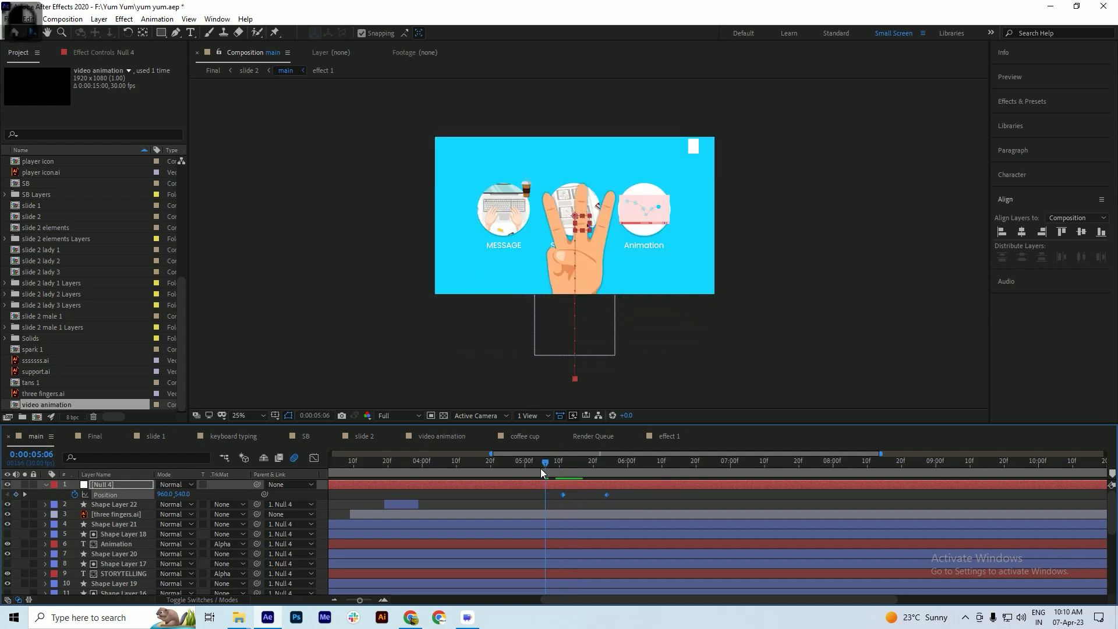
{"action": "key", "text": "space"}
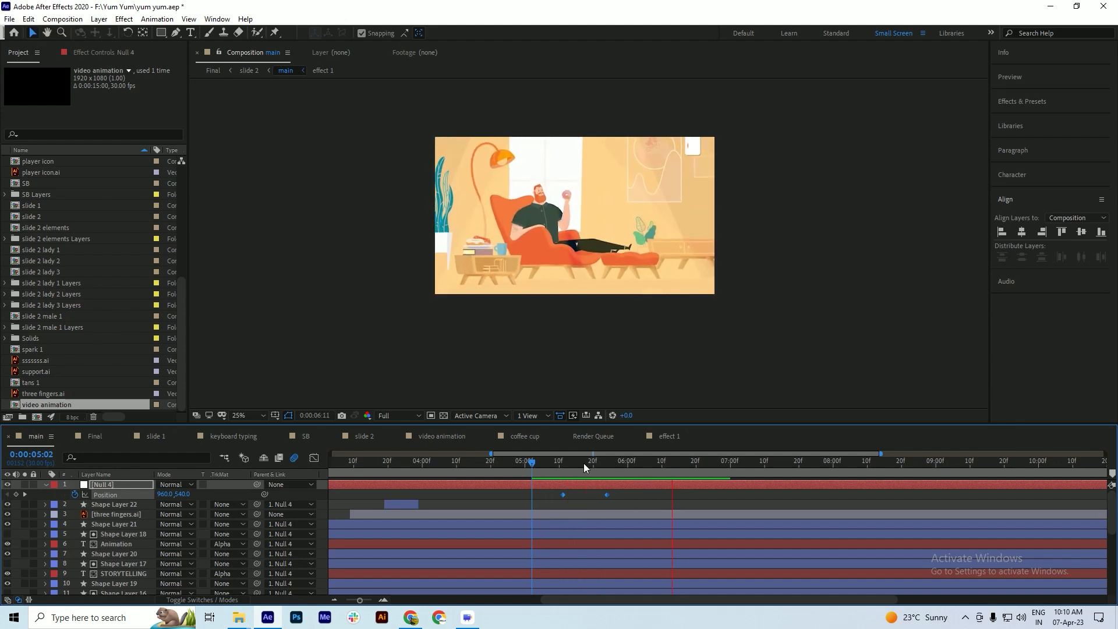
{"action": "key", "text": "space"}
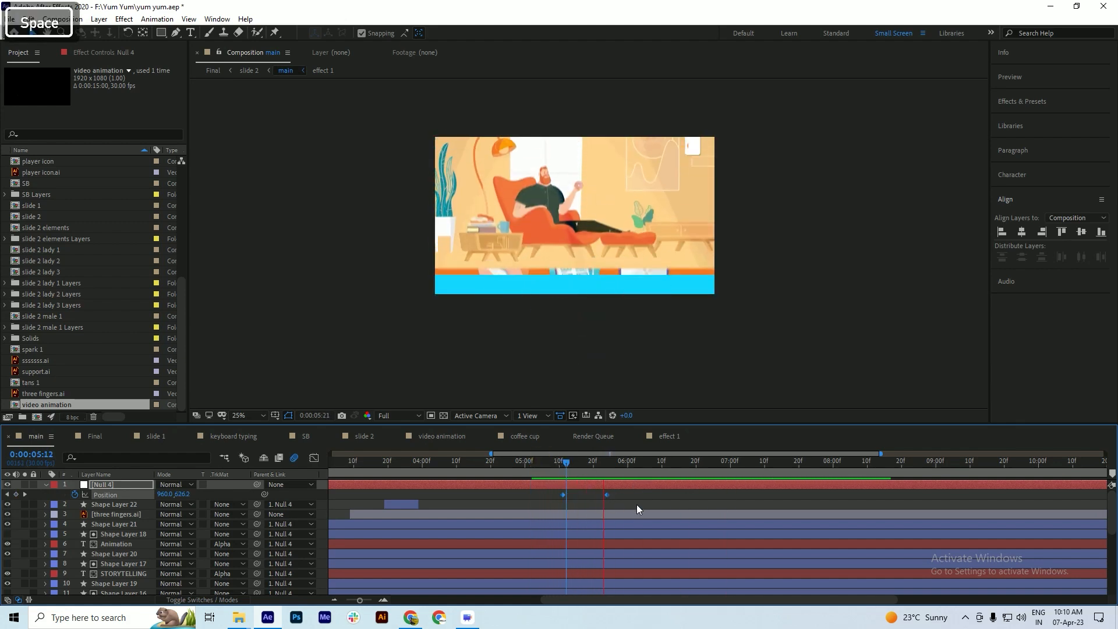
{"action": "key", "text": "space"}
- Apply Easy Ease to both of Null 4's Position keyframes and preview the slide transition
{"action": "left_click_drag", "start_coordinate": [624, 493], "coordinate": [544, 507]}
{"action": "key", "text": "F9"}
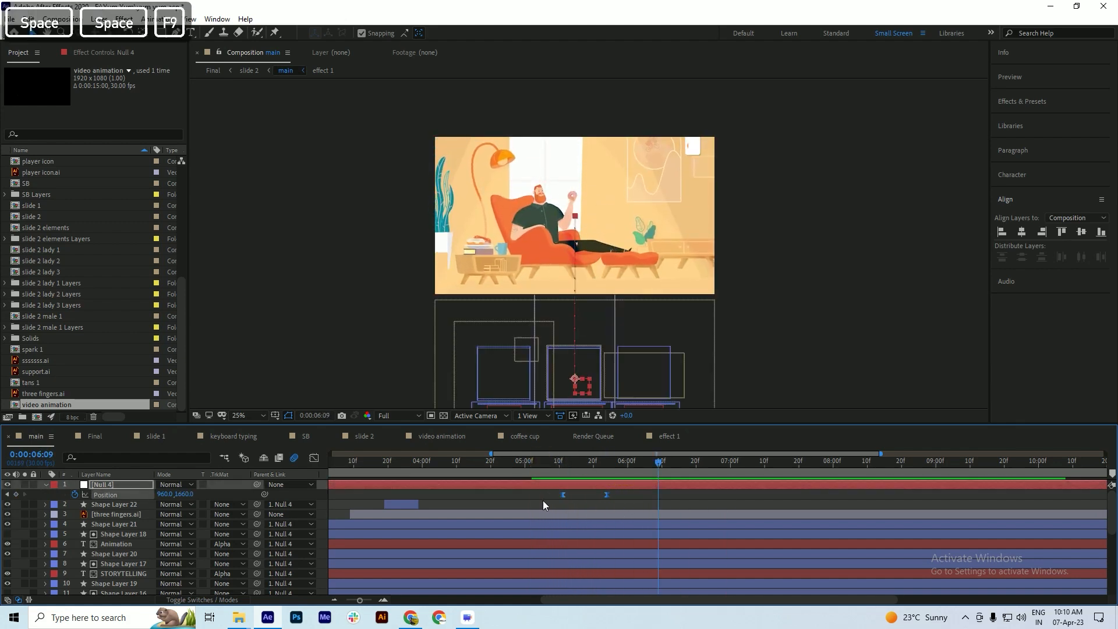
{"action": "left_click", "coordinate": [557, 462]}
{"action": "key", "text": "space"}
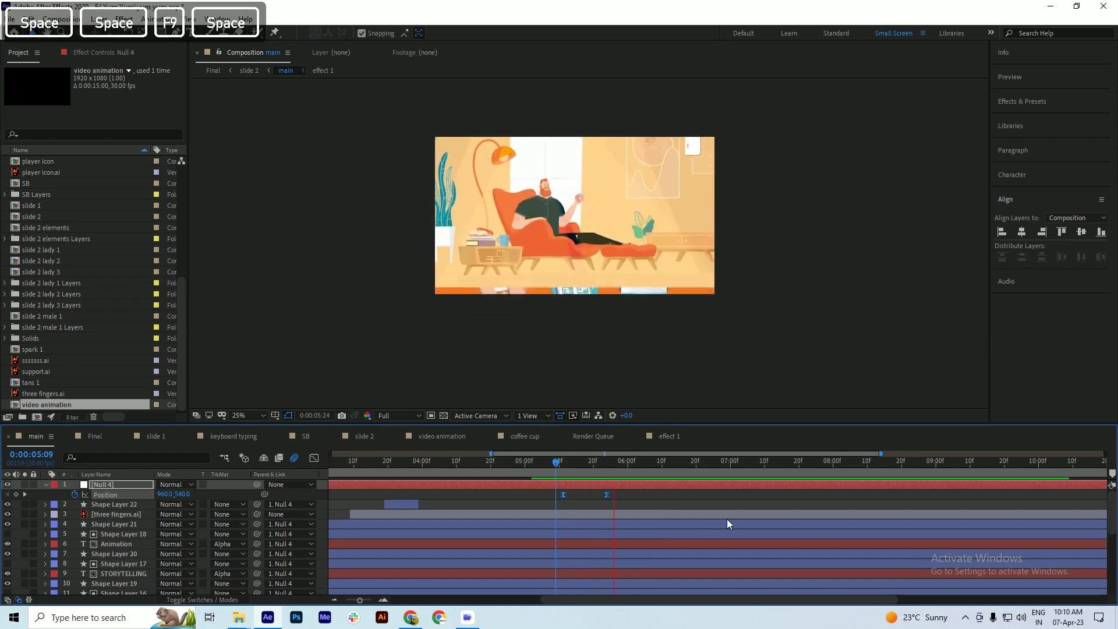
{"action": "key", "text": "space"}
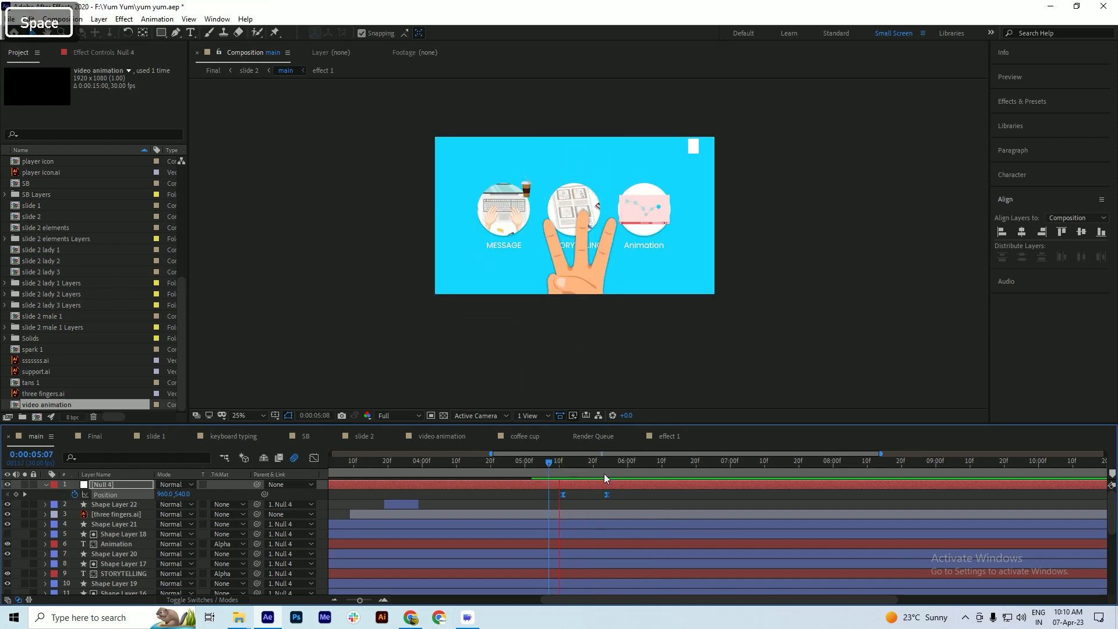
{"action": "key", "text": "space"}
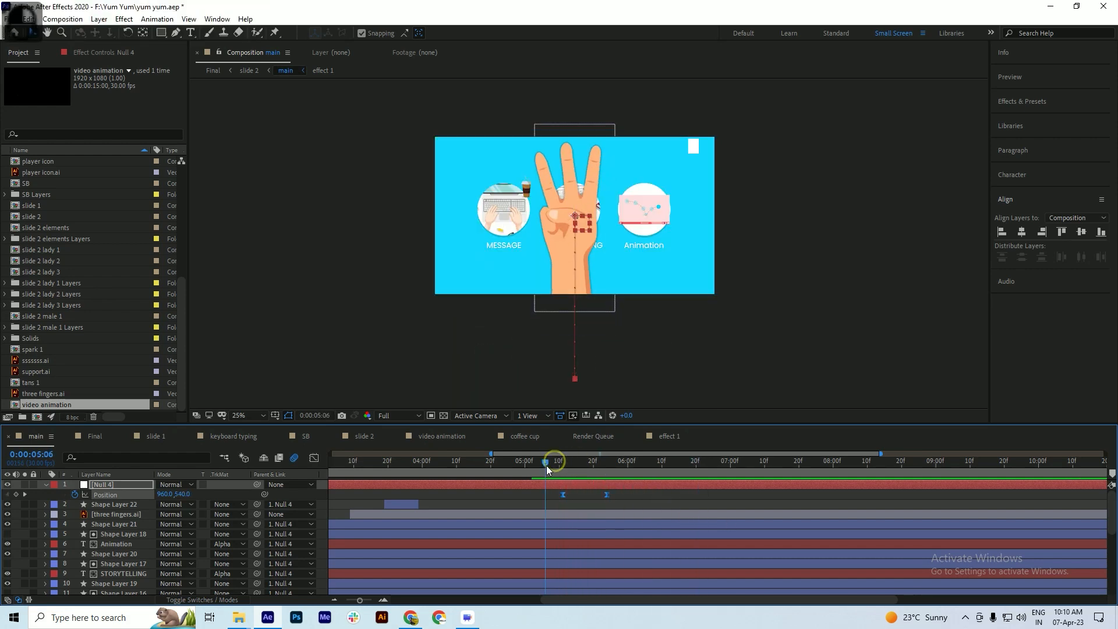
- Play back Null 4's eased downward move, scrub to 0:00:05:24 and save the project
{"action": "key", "text": "space"}
{"action": "key", "text": "space"}
{"action": "key", "text": "ctrl+s"}
{"action": "left_click_drag", "start_coordinate": [558, 469], "coordinate": [606, 482]}
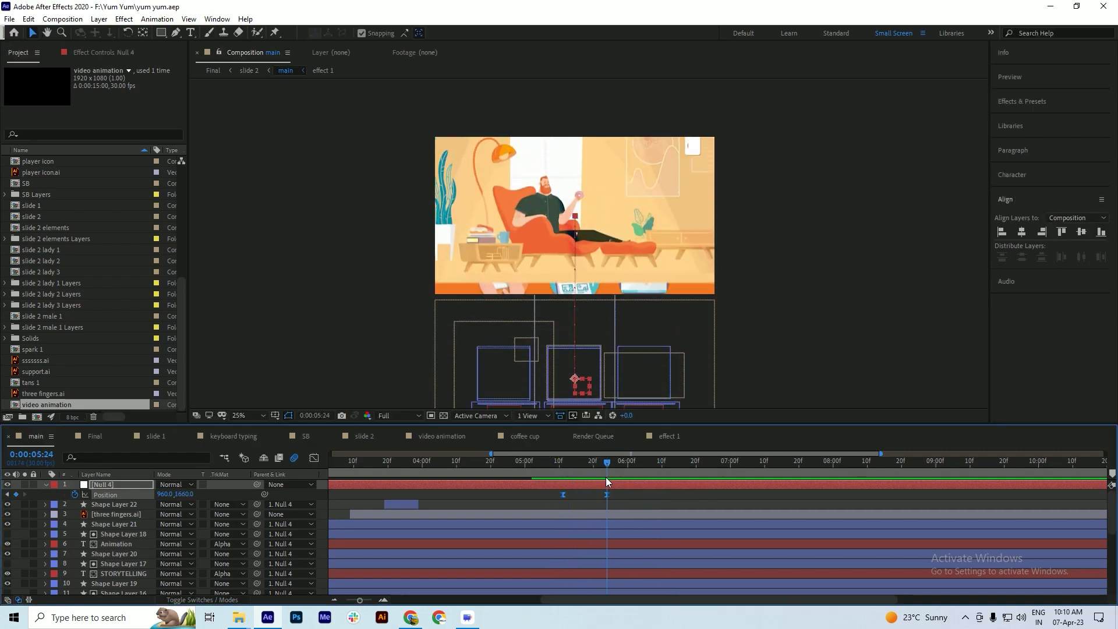
{"action": "key", "text": "ctrl+s"}
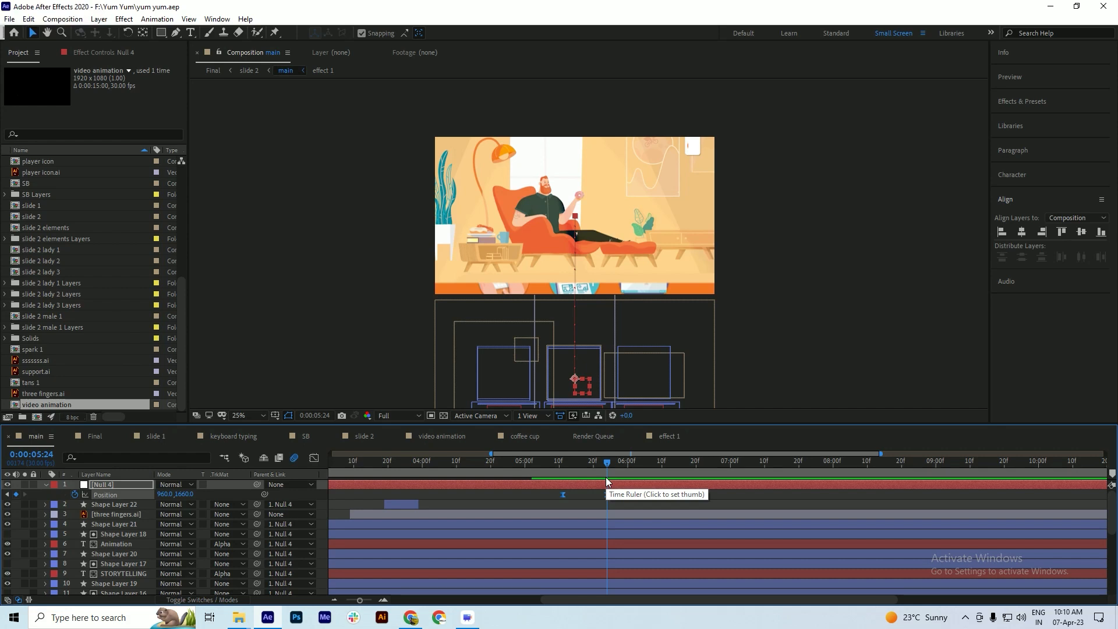
- Pre-compose all layers of the main composition except Explainer.mp4 into a composition named slide 3 and save the project
{"action": "left_click", "coordinate": [45, 485]}
{"action": "scroll", "coordinate": [595, 506], "scroll_direction": "down", "scroll_amount": 5}
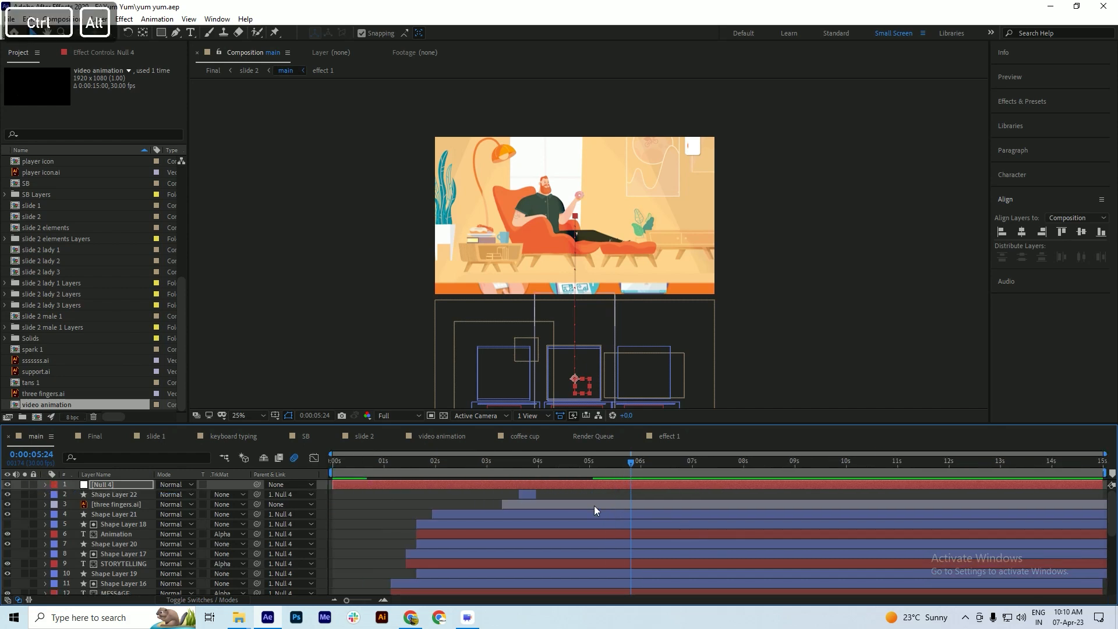
{"action": "scroll", "coordinate": [635, 511], "scroll_direction": "down", "scroll_amount": 5}
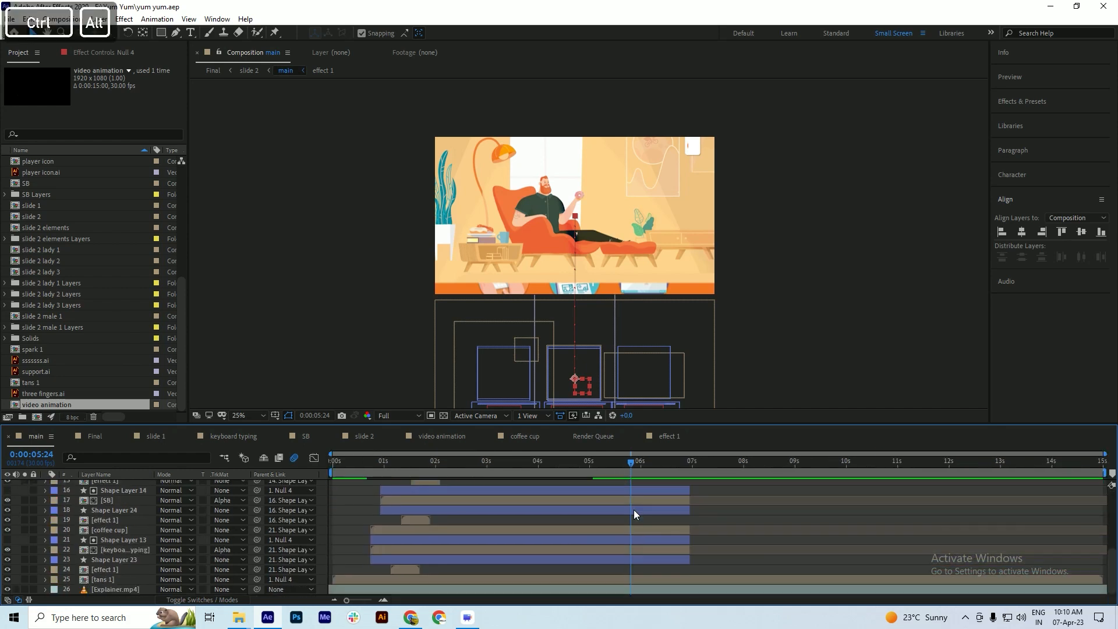
{"action": "key", "text": "shift"}
{"action": "left_click", "coordinate": [406, 579], "text": "shift"}
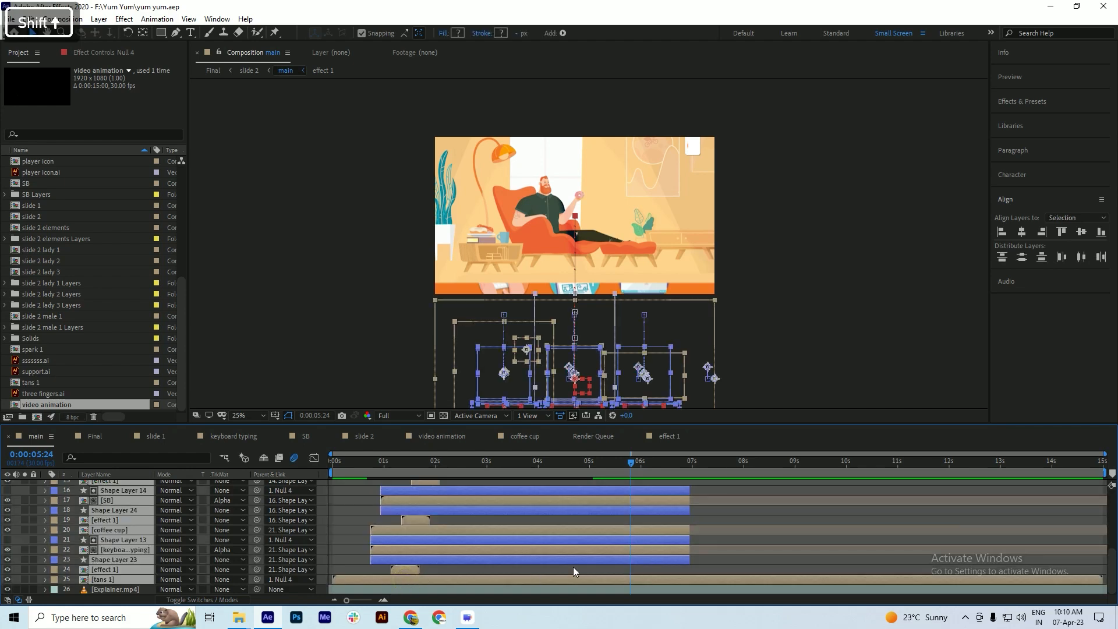
{"action": "scroll", "coordinate": [590, 561], "scroll_direction": "up", "scroll_amount": 5}
{"action": "right_click", "coordinate": [539, 532]}
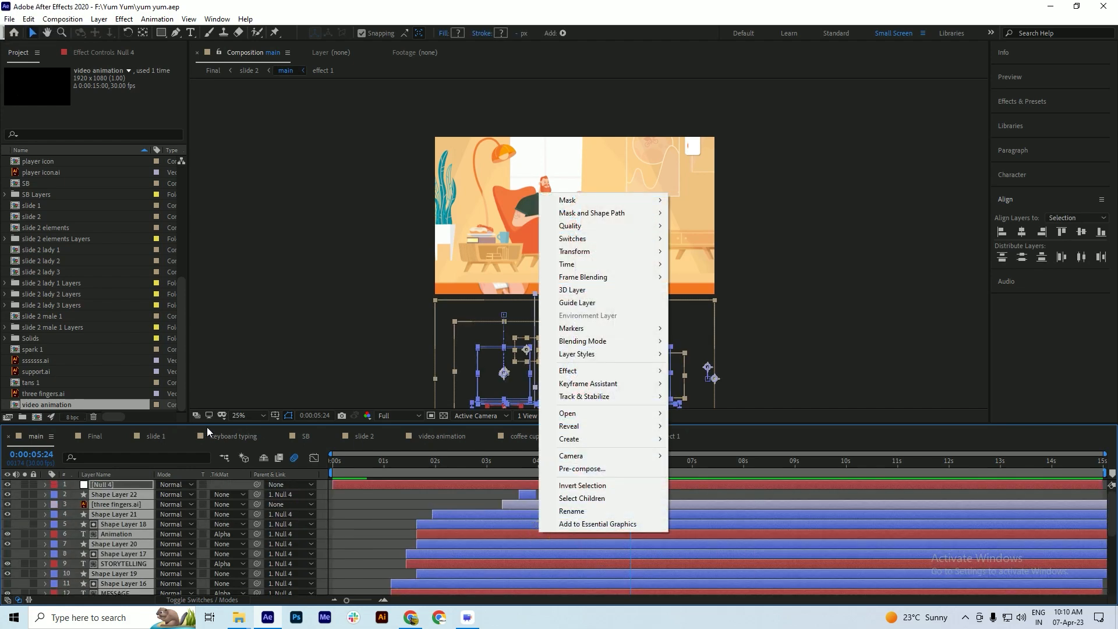
{"action": "left_click", "coordinate": [92, 437]}
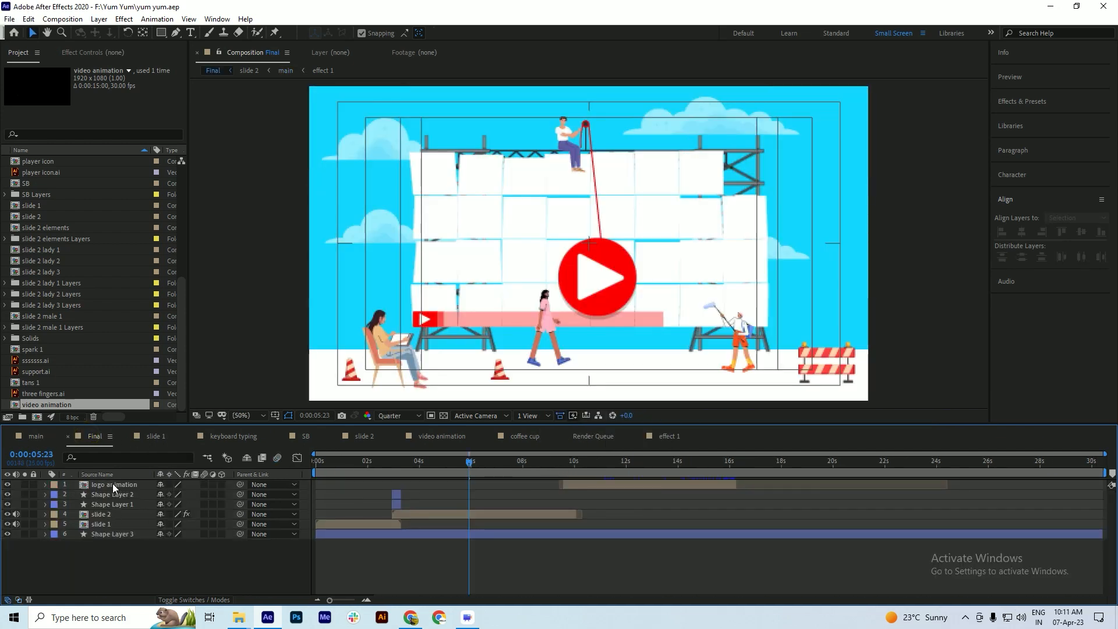
{"action": "left_click", "coordinate": [36, 436]}
{"action": "right_click", "coordinate": [553, 508]}
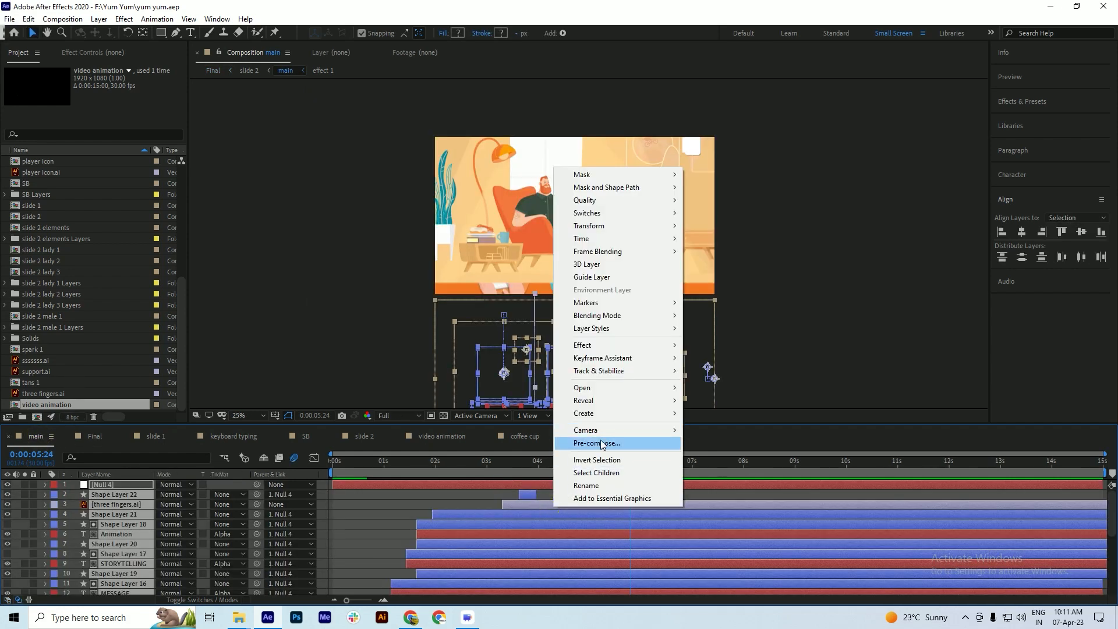
{"action": "left_click", "coordinate": [600, 444]}
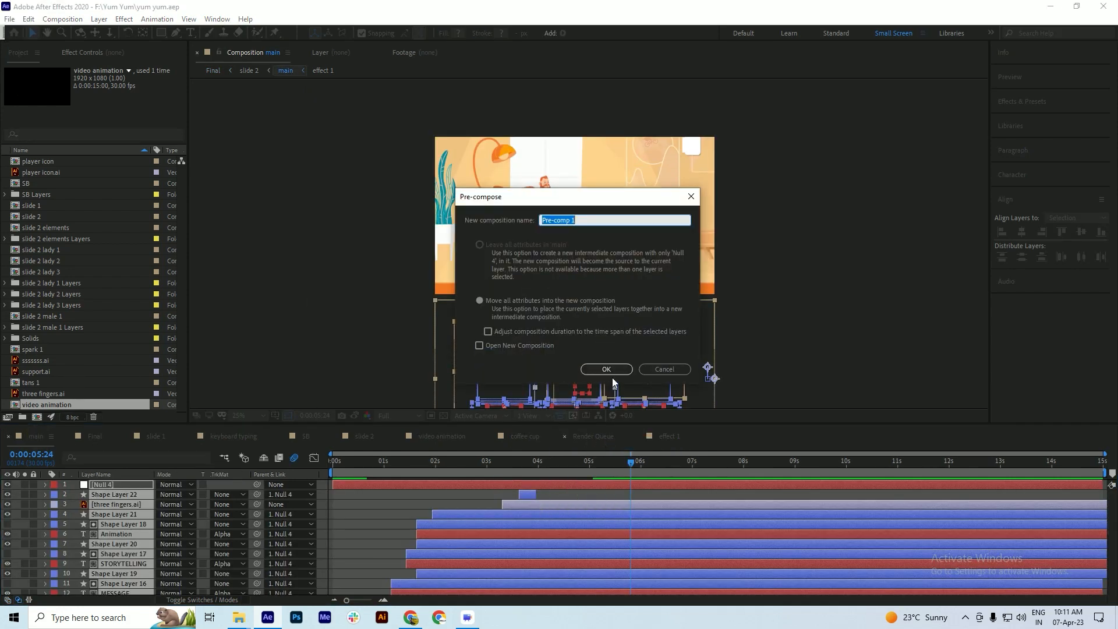
{"action": "type", "text": "slide "}
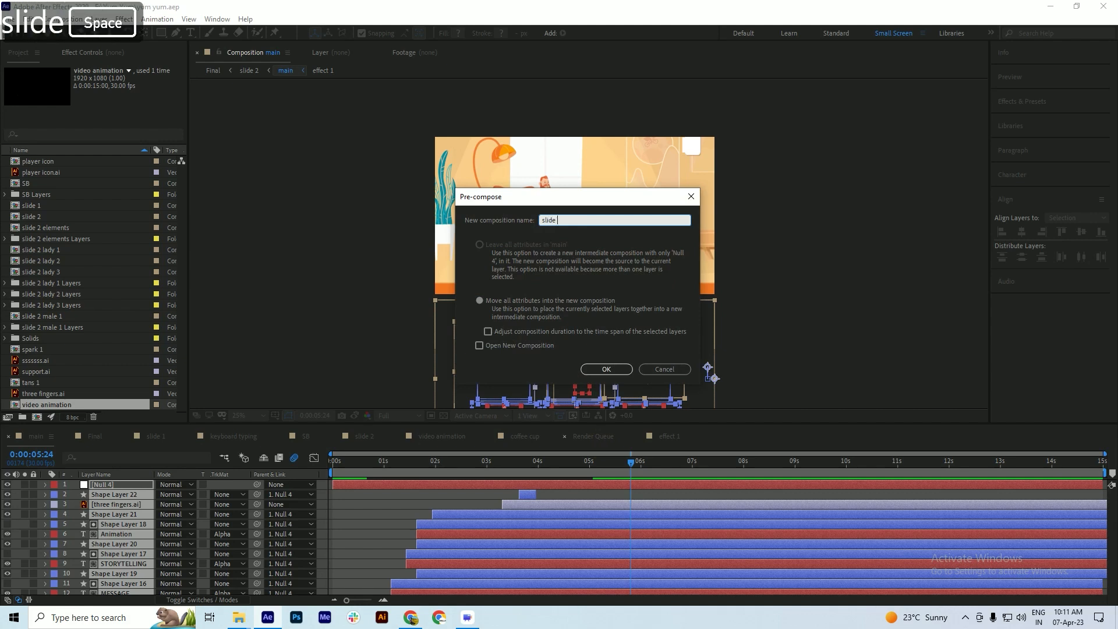
{"action": "type", "text": "3"}
{"action": "key", "text": "Return"}
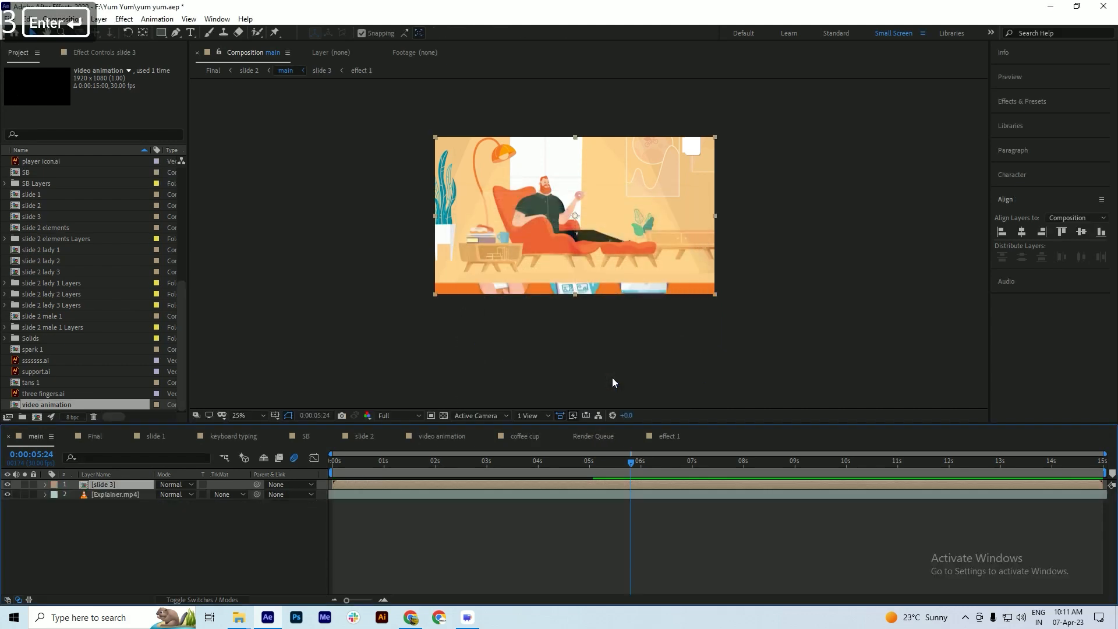
{"action": "key", "text": "ctrl+s"}
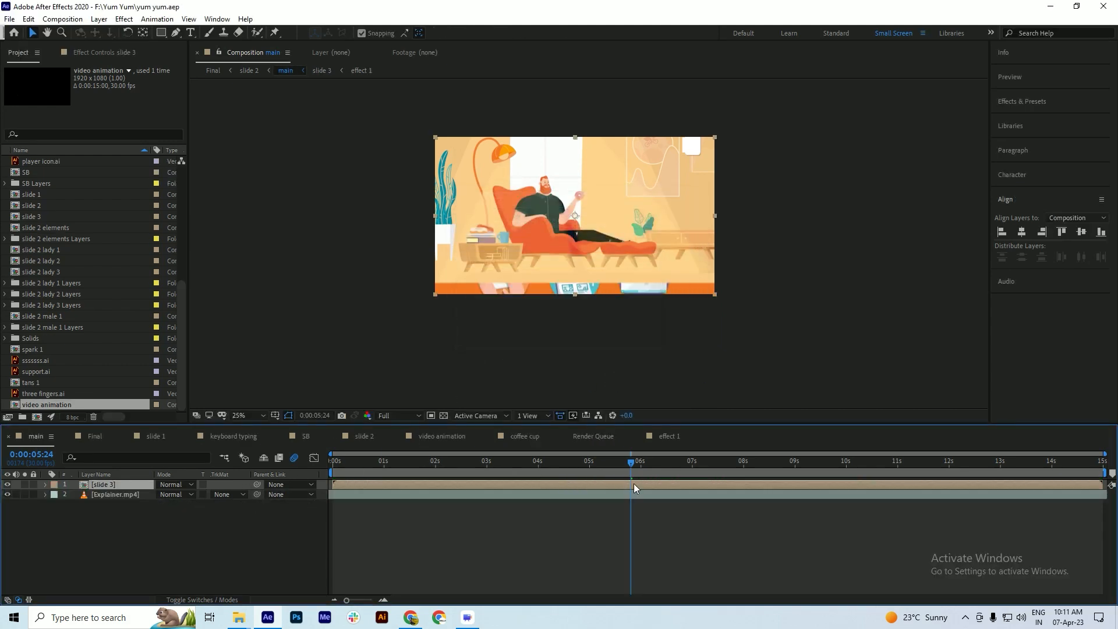
- Trim the slide 3 layer's out point to 0:00:05:23 and save the project
{"action": "left_click_drag", "start_coordinate": [627, 471], "coordinate": [628, 469]}
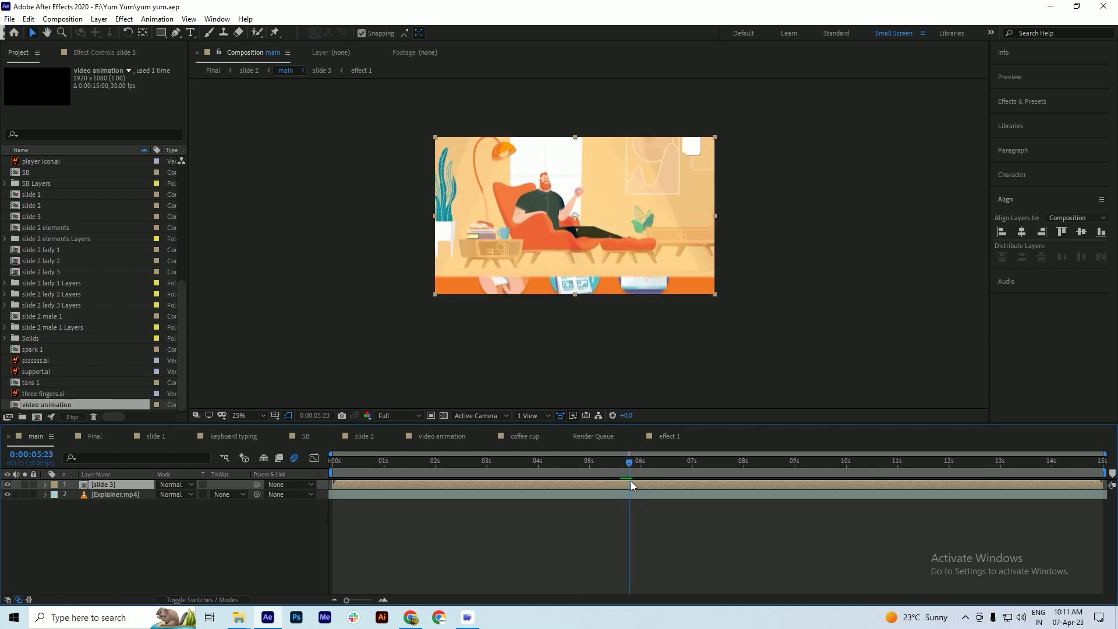
{"action": "key", "text": "alt+]"}
{"action": "key", "text": "ctrl+s"}
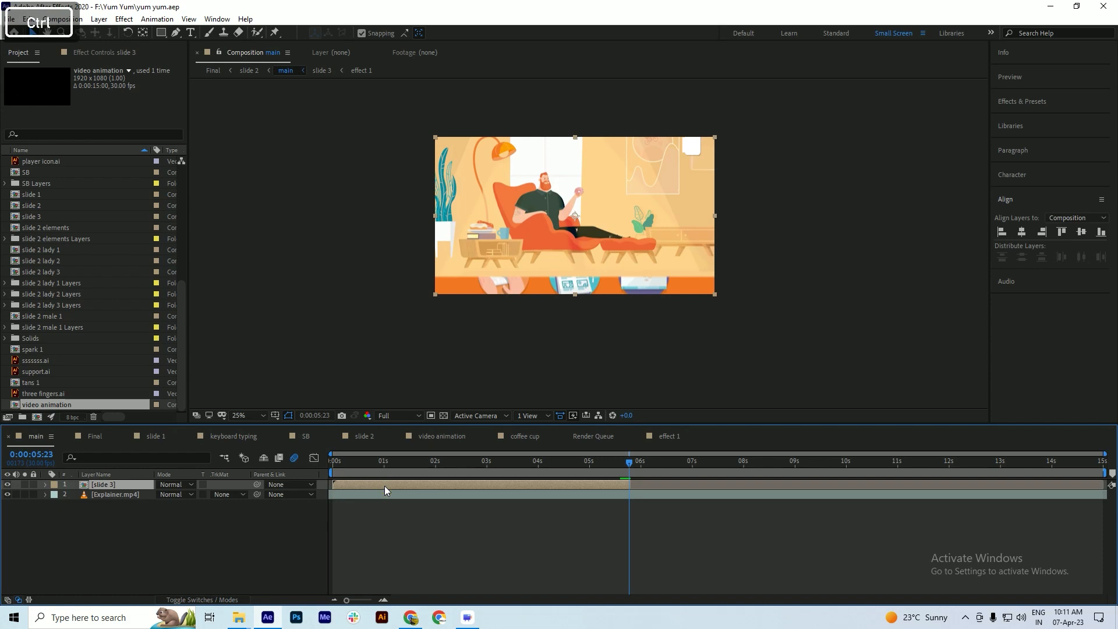
- Cut the slide 3 layer from main, paste it into the Final composition, and position it to start at 0:00:15:09
{"action": "key", "text": "ctrl+x"}
{"action": "left_click", "coordinate": [93, 437]}
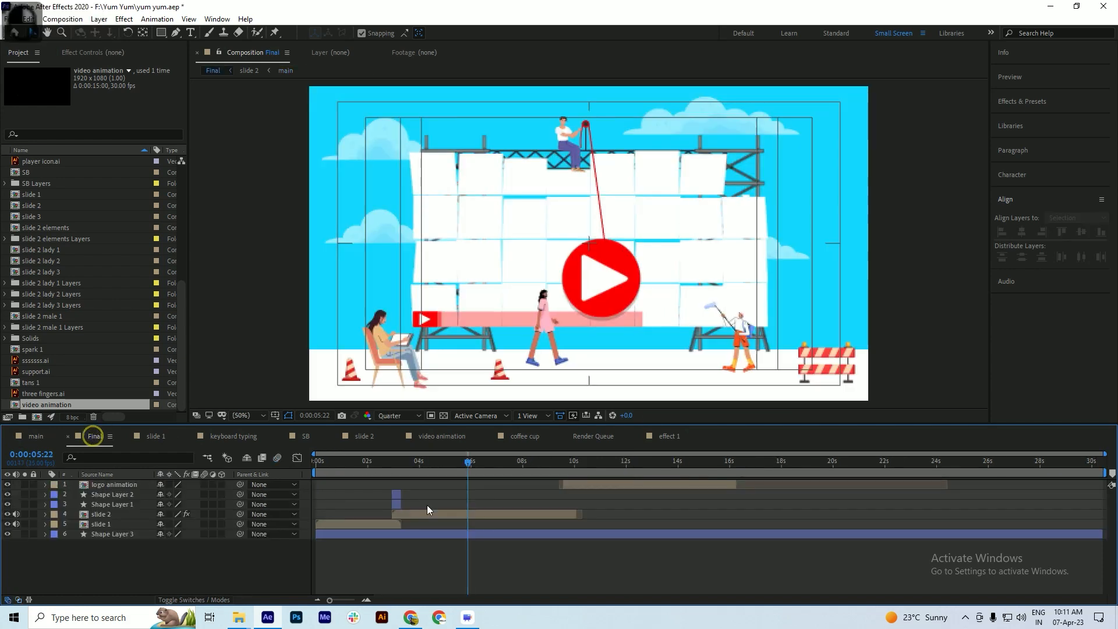
{"action": "key", "text": "ctrl+v"}
{"action": "left_click_drag", "start_coordinate": [386, 484], "coordinate": [800, 483]}
{"action": "scroll", "coordinate": [800, 483], "scroll_direction": "up", "scroll_amount": 3}
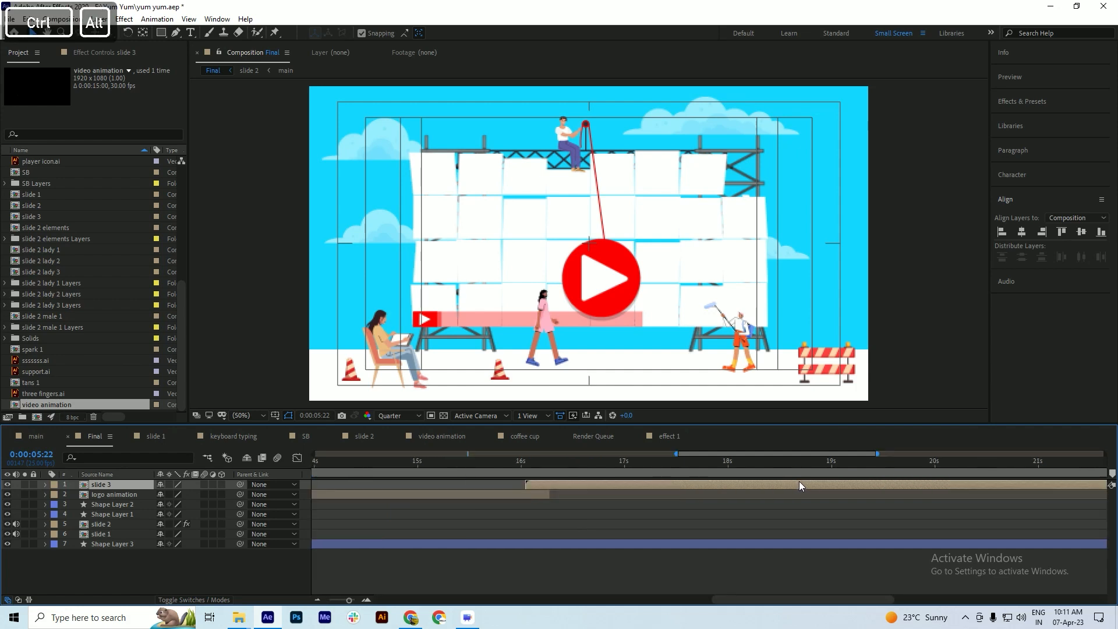
{"action": "left_click_drag", "start_coordinate": [506, 460], "coordinate": [514, 501]}
{"action": "left_click_drag", "start_coordinate": [603, 483], "coordinate": [456, 472]}
- Preview slide 3 in the Final composition from 0:00:14:23, check its end at 0:00:21:06, and save the project
{"action": "key", "text": "space"}
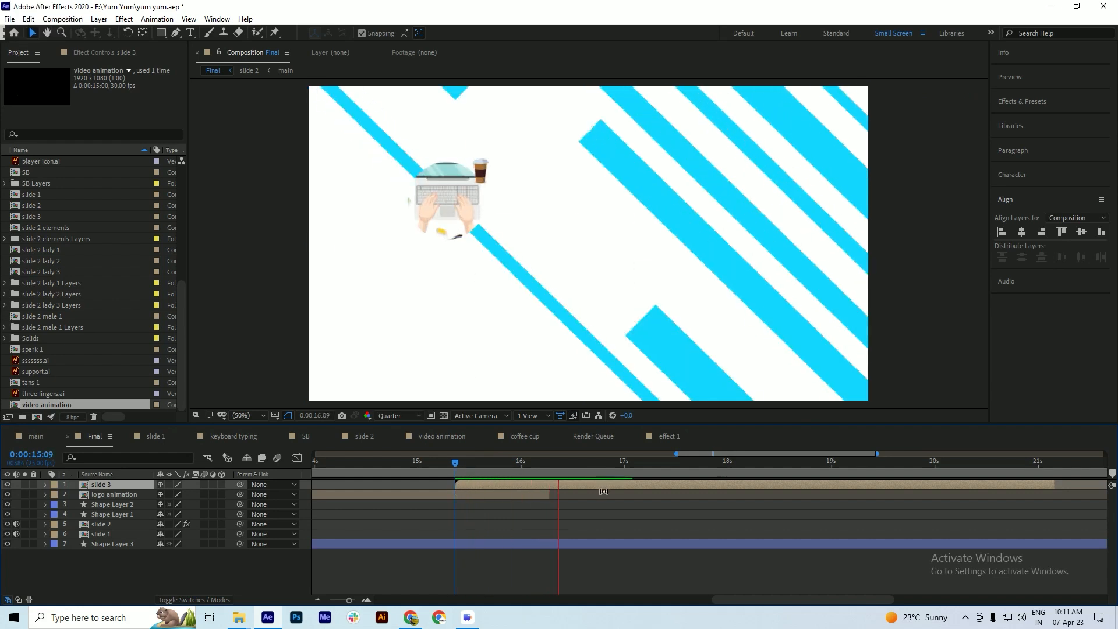
{"action": "key", "text": "space"}
{"action": "left_click_drag", "start_coordinate": [460, 463], "coordinate": [417, 477]}
{"action": "key", "text": "space"}
{"action": "key", "text": "space"}
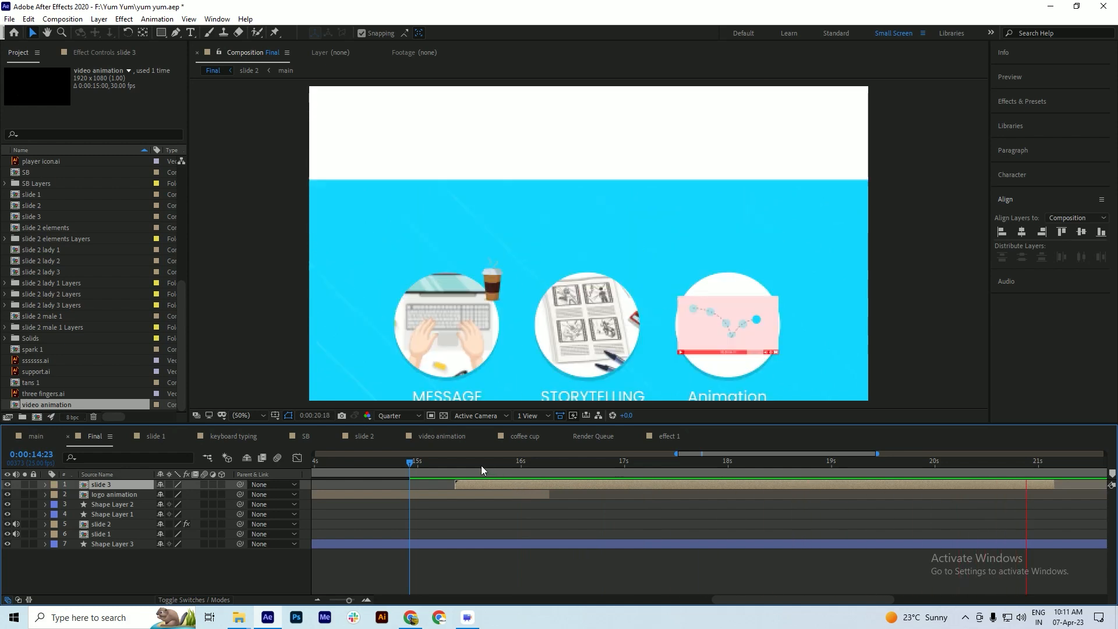
{"action": "scroll", "coordinate": [502, 504], "scroll_direction": "down", "scroll_amount": 2}
{"action": "scroll", "coordinate": [501, 502], "scroll_direction": "down", "scroll_amount": 2}
{"action": "key", "text": "ctrl+s"}
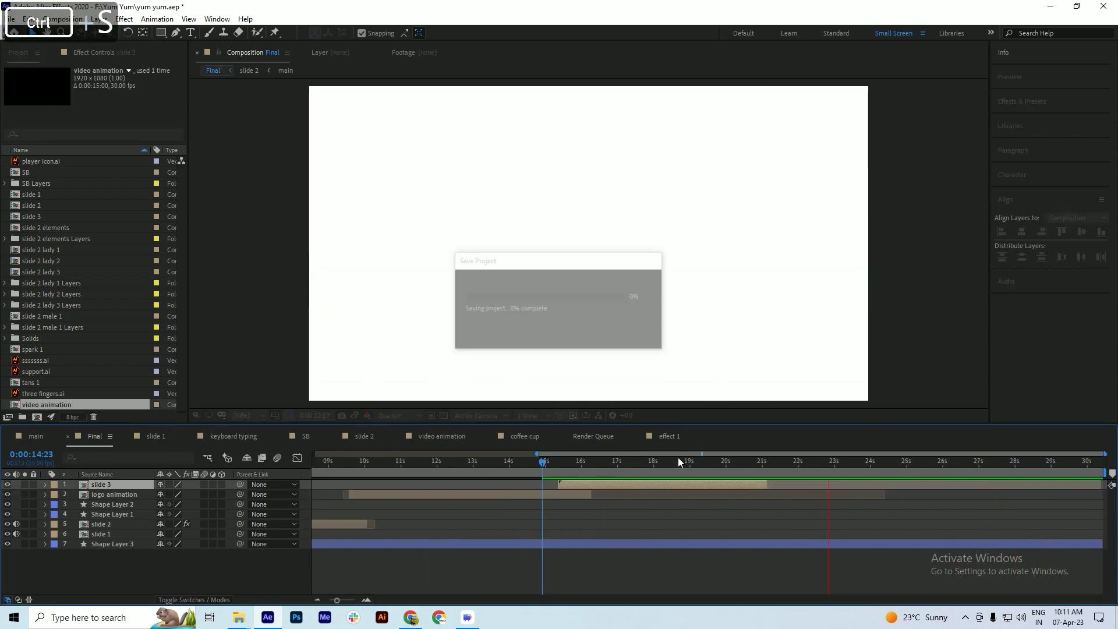
{"action": "left_click_drag", "start_coordinate": [607, 460], "coordinate": [771, 481]}
{"action": "key", "text": "ctrl+s"}
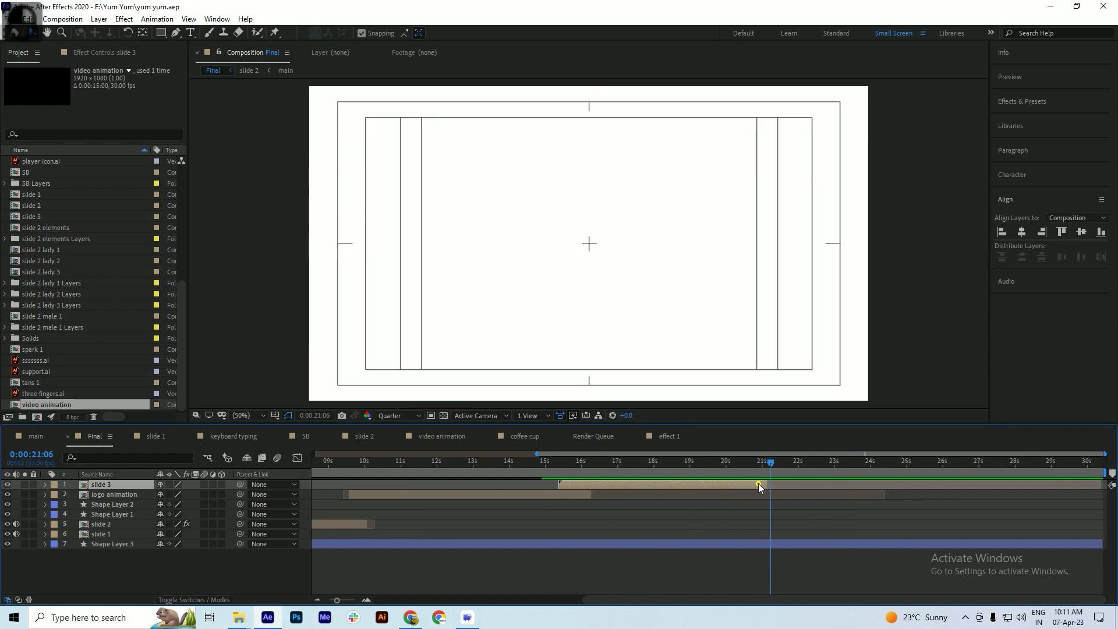
- Trim the slide 3 composition to a work area ending at Null 4's last Position keyframe, 0:00:05:24, and save the project in Final
{"action": "double_click", "coordinate": [576, 508]}
{"action": "left_click", "coordinate": [93, 436]}
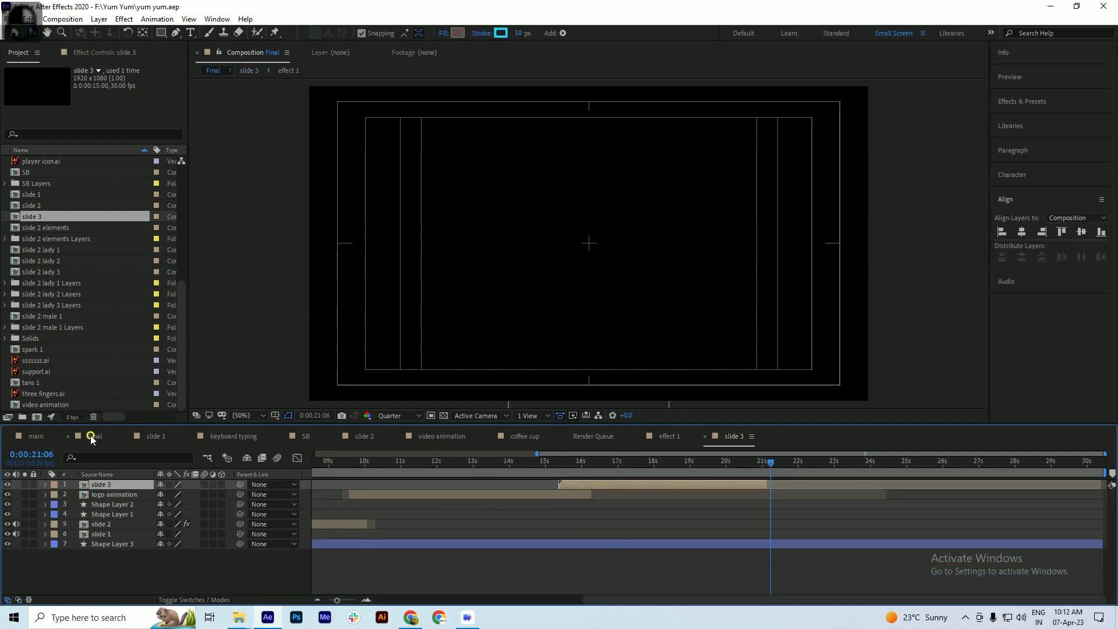
{"action": "left_click", "coordinate": [725, 486]}
{"action": "double_click", "coordinate": [727, 486]}
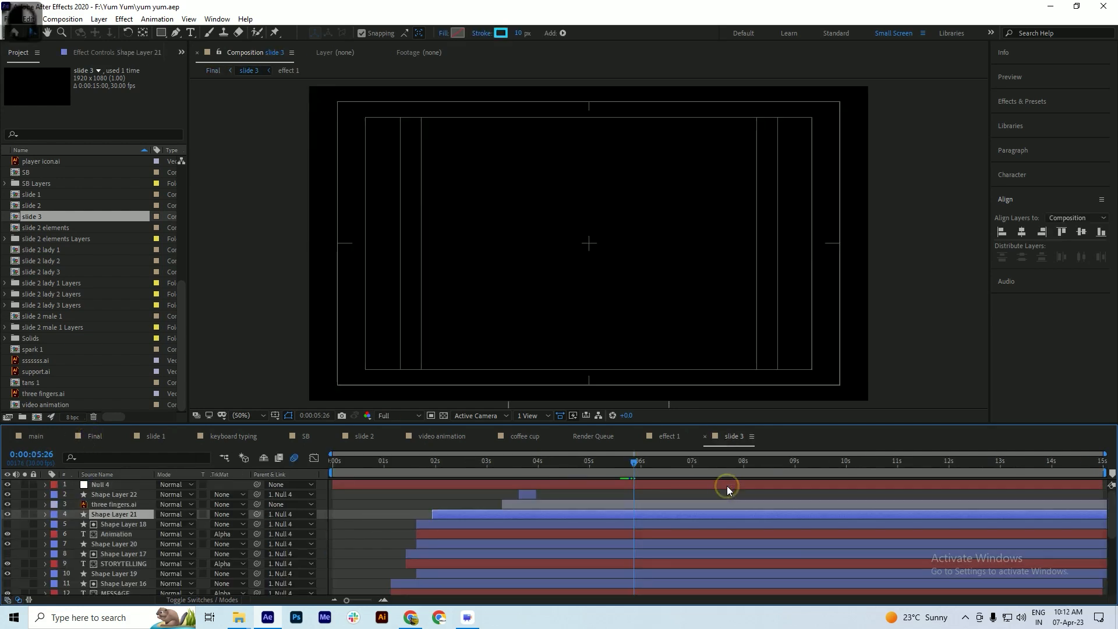
{"action": "left_click", "coordinate": [631, 483]}
{"action": "key", "text": "p"}
{"action": "left_click", "coordinate": [628, 466]}
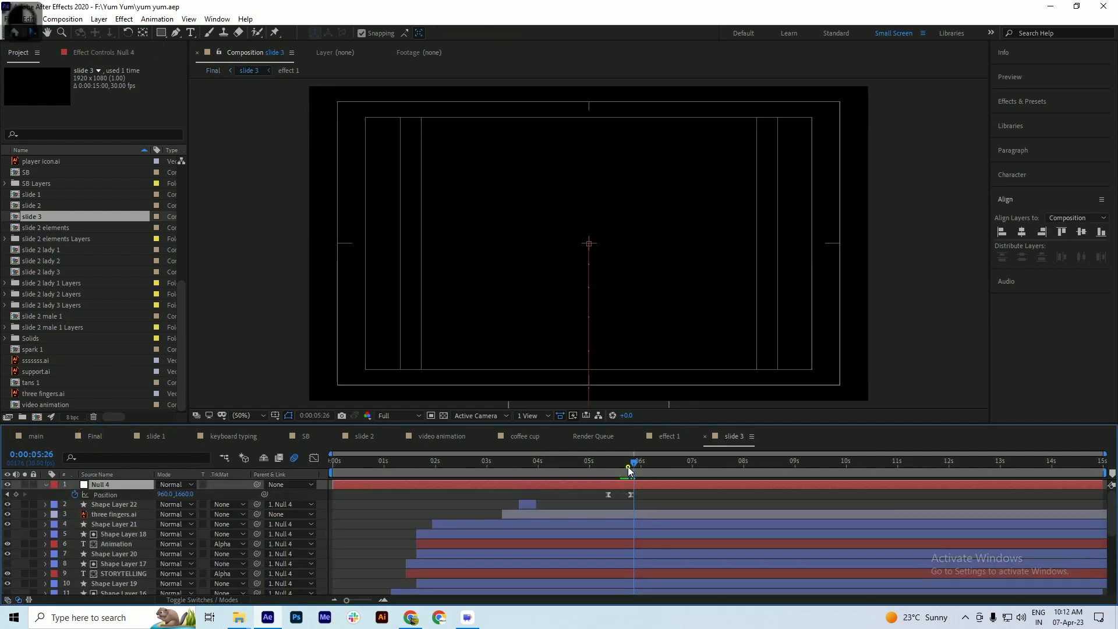
{"action": "scroll", "coordinate": [628, 467], "scroll_direction": "up", "scroll_amount": 3}
{"action": "left_click", "coordinate": [651, 470]}
{"action": "key", "text": "n"}
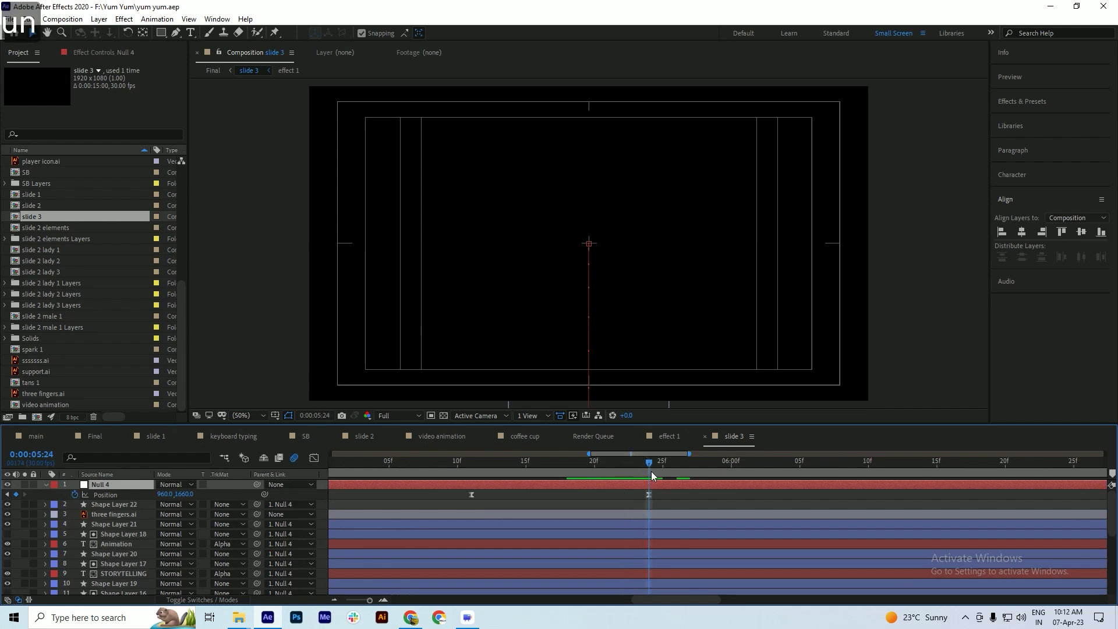
{"action": "right_click", "coordinate": [621, 474]}
{"action": "left_click", "coordinate": [649, 507]}
{"action": "key", "text": "ctrl+s"}
{"action": "left_click", "coordinate": [99, 437]}
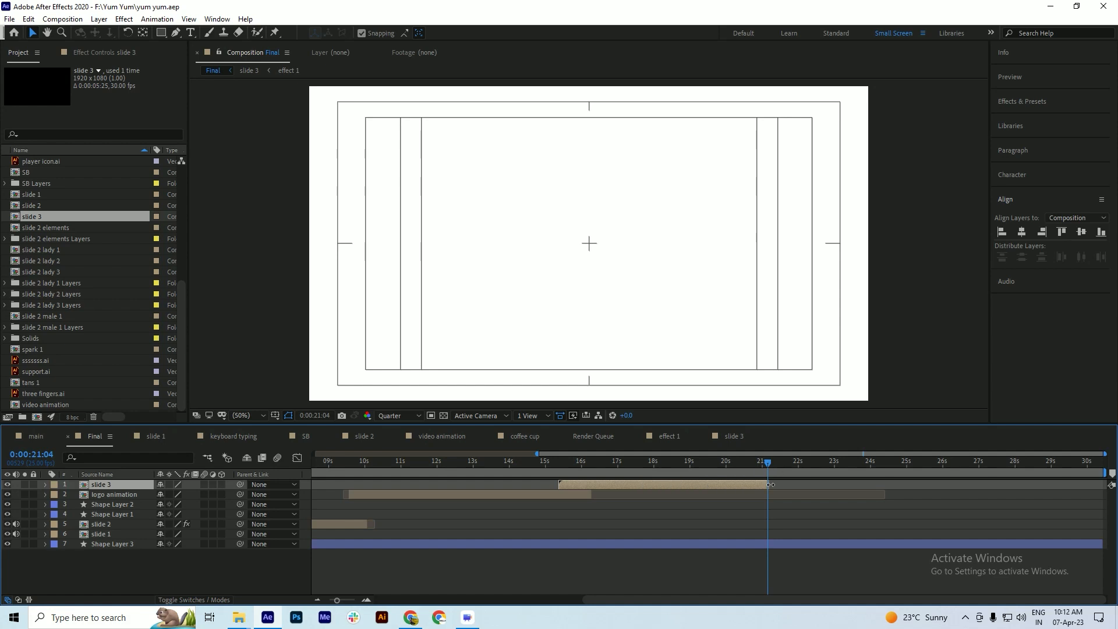
{"action": "key", "text": "ctrl+s"}
- Trim the logo animation composition to a work area ending at 0:00:06:26, matching 0:00:16:07 in Final, and save the project
{"action": "left_click", "coordinate": [592, 467]}
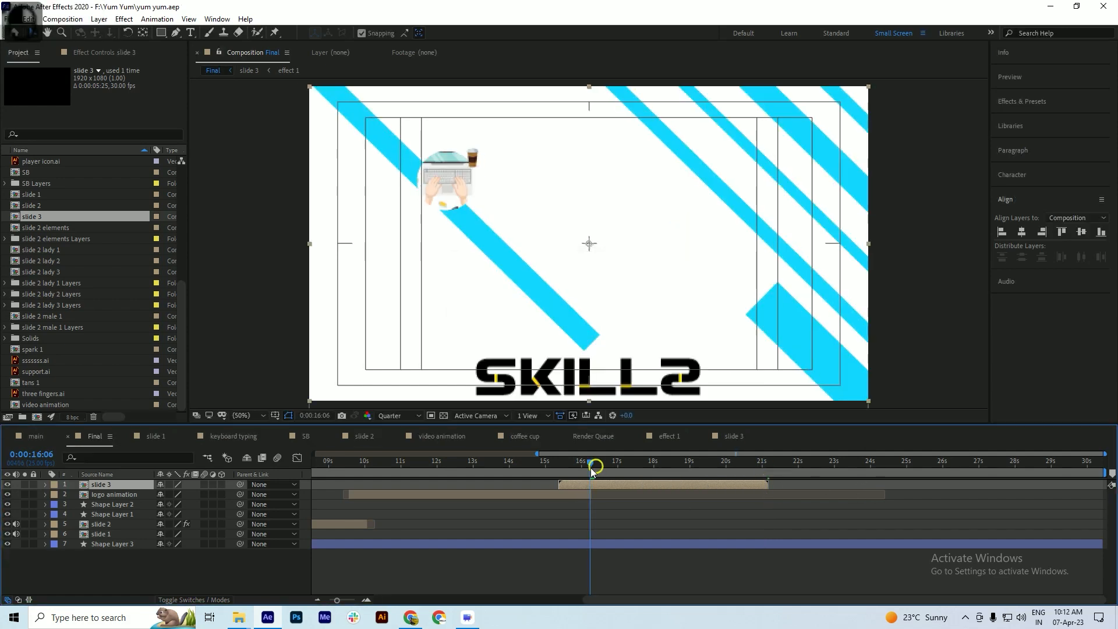
{"action": "scroll", "coordinate": [591, 468], "scroll_direction": "up", "scroll_amount": 2}
{"action": "left_click", "coordinate": [594, 468]}
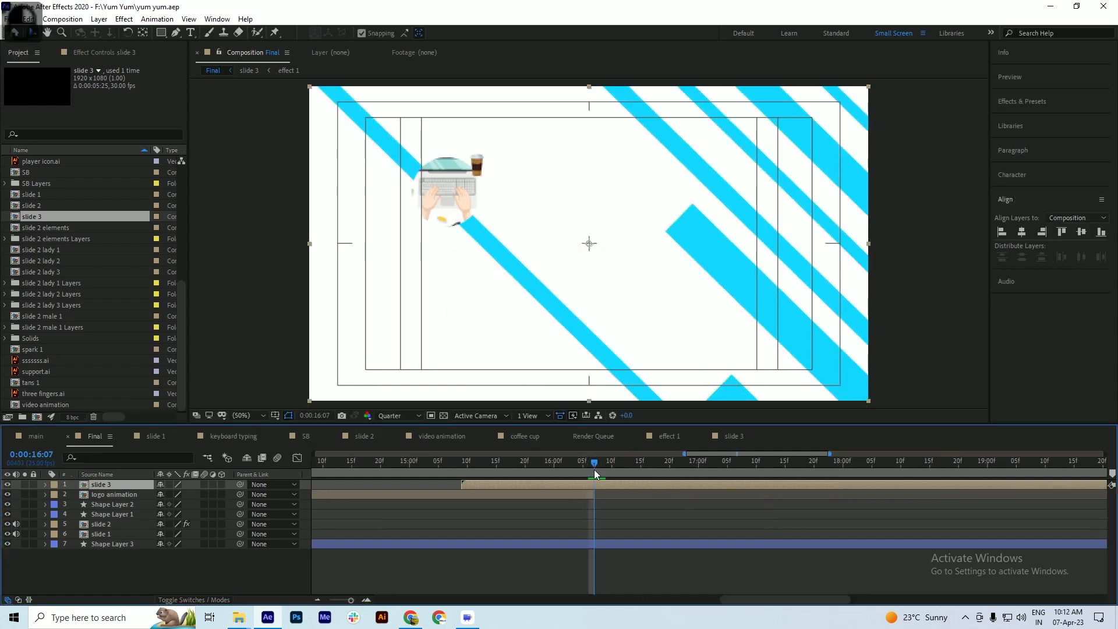
{"action": "double_click", "coordinate": [586, 494]}
{"action": "key", "text": "n"}
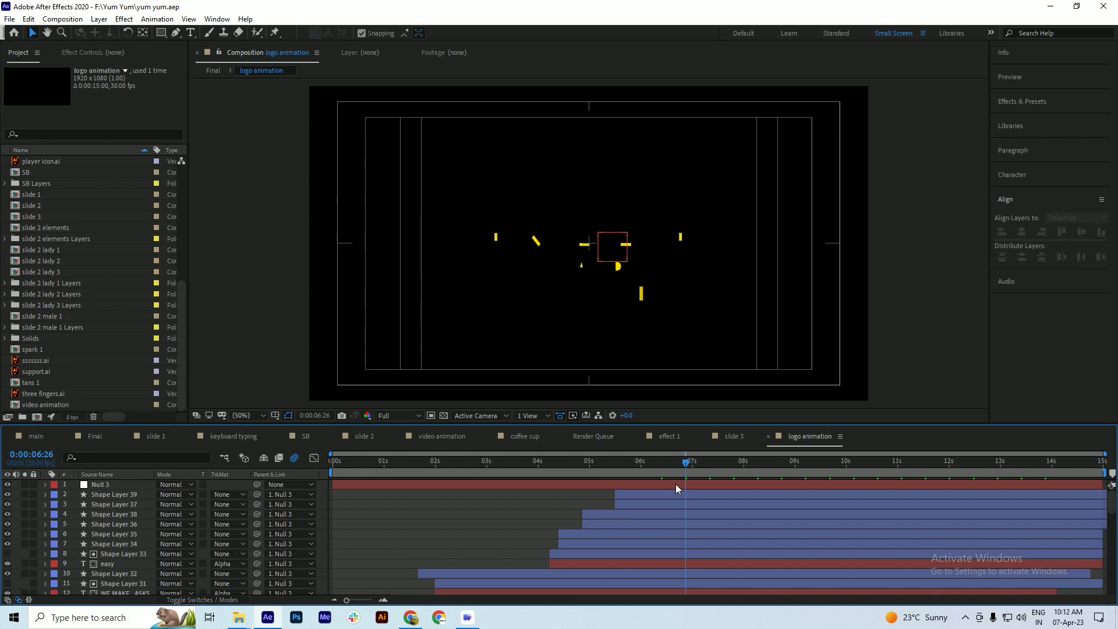
{"action": "right_click", "coordinate": [665, 483]}
{"action": "left_click", "coordinate": [705, 502]}
{"action": "key", "text": "ctrl+s"}
{"action": "left_click", "coordinate": [94, 435]}
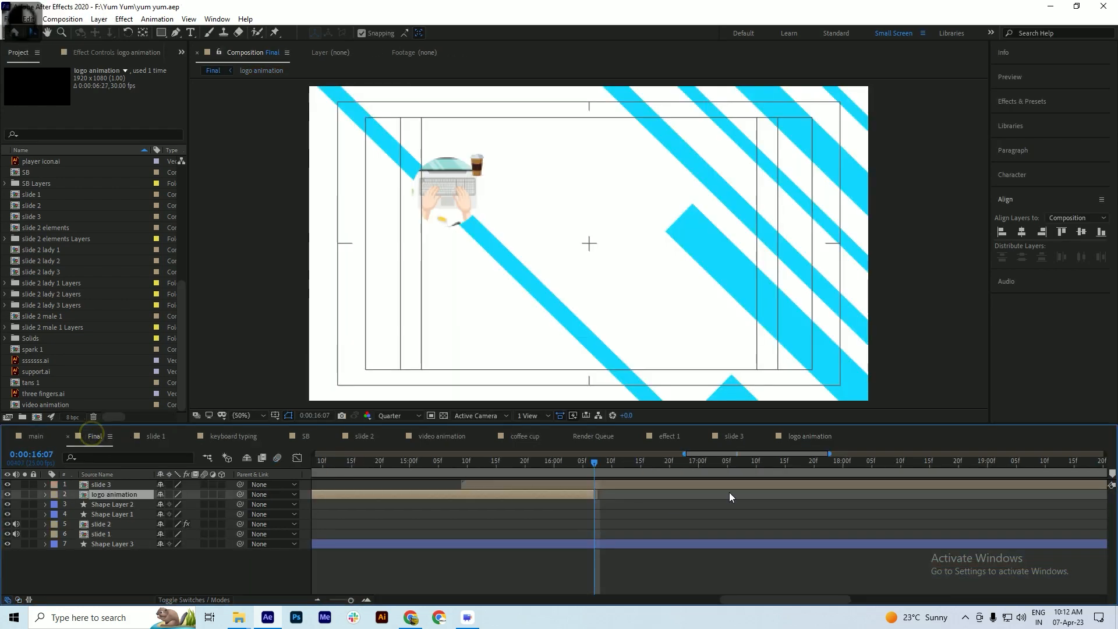
{"action": "left_click", "coordinate": [592, 500]}
{"action": "left_click", "coordinate": [593, 494]}
{"action": "key", "text": "ctrl+s"}
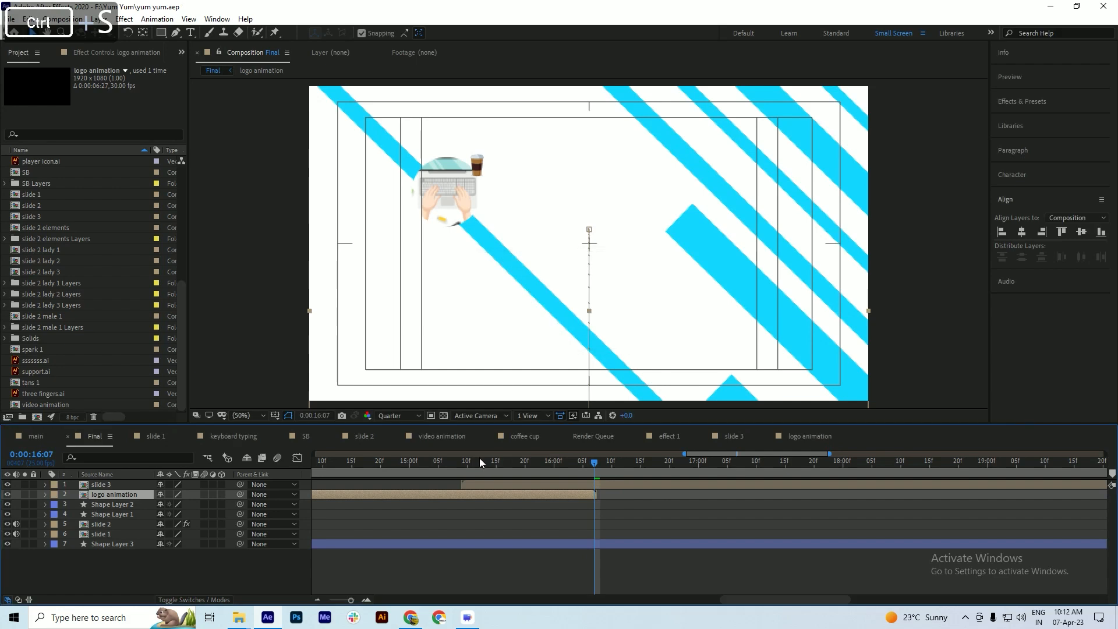
- Preview the Final composition from 0:00:15:08 through slide 3's exit and save the project
{"action": "left_click", "coordinate": [458, 462]}
{"action": "key", "text": "space"}
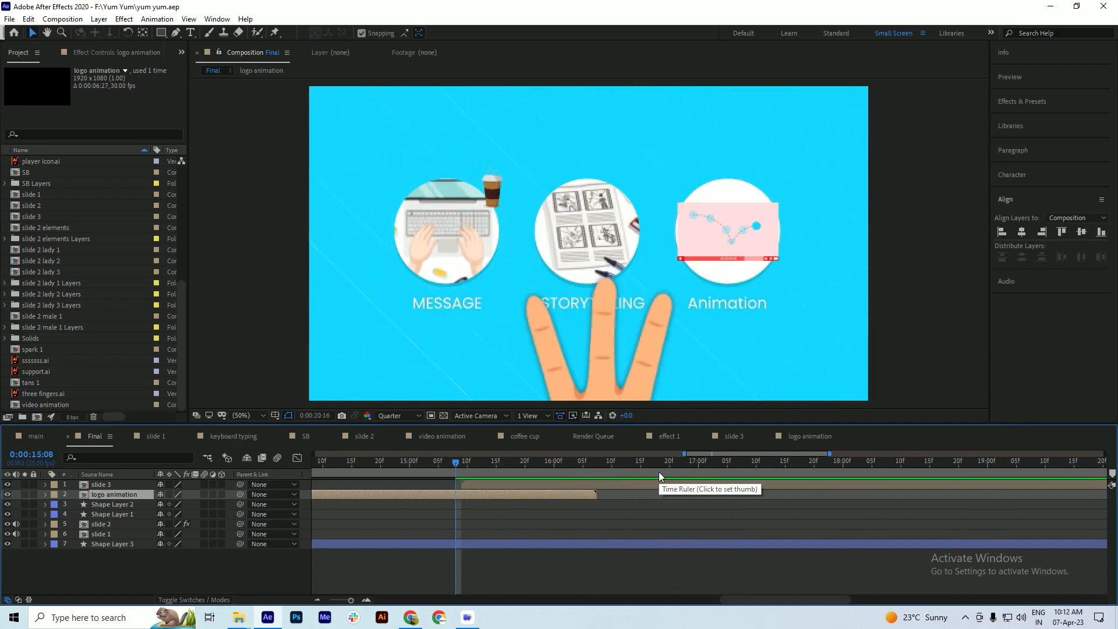
{"action": "key", "text": "space"}
{"action": "scroll", "coordinate": [540, 483], "scroll_direction": "down", "scroll_amount": 6}
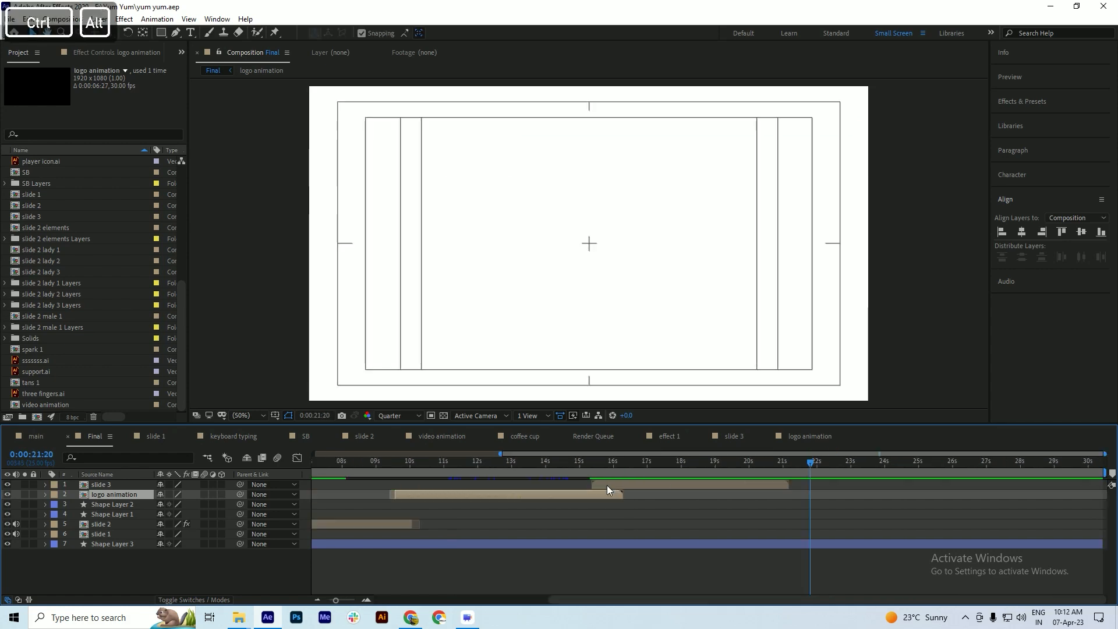
{"action": "key", "text": "ctrl+s"}
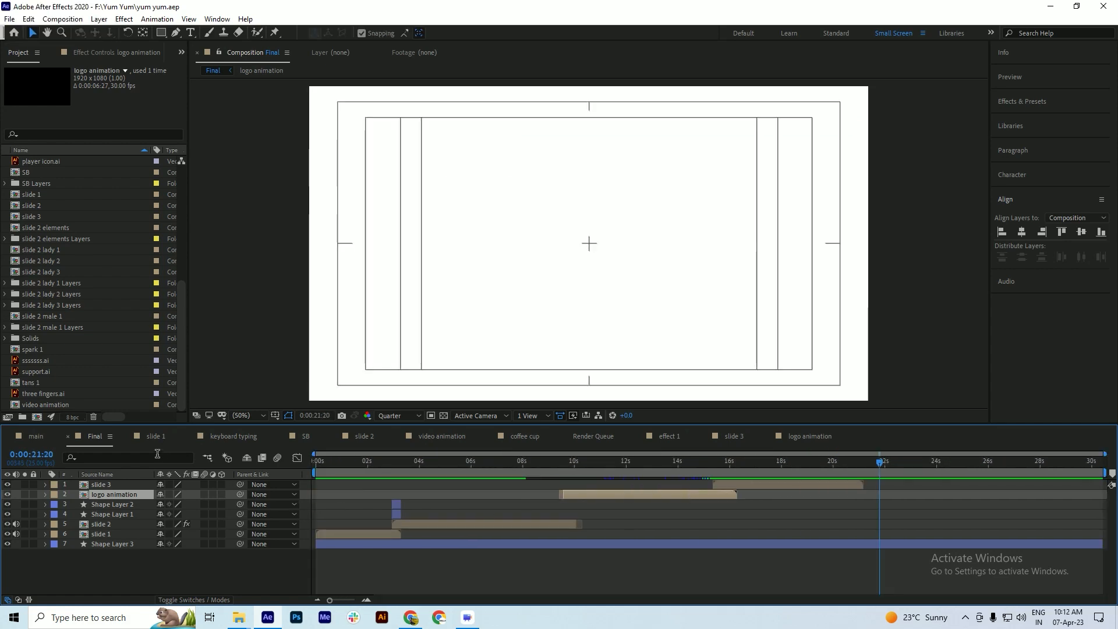
- Return to the main composition, save the project, and switch to the Chrome browser
{"action": "left_click", "coordinate": [35, 437]}
{"action": "key", "text": "ctrl+s"}
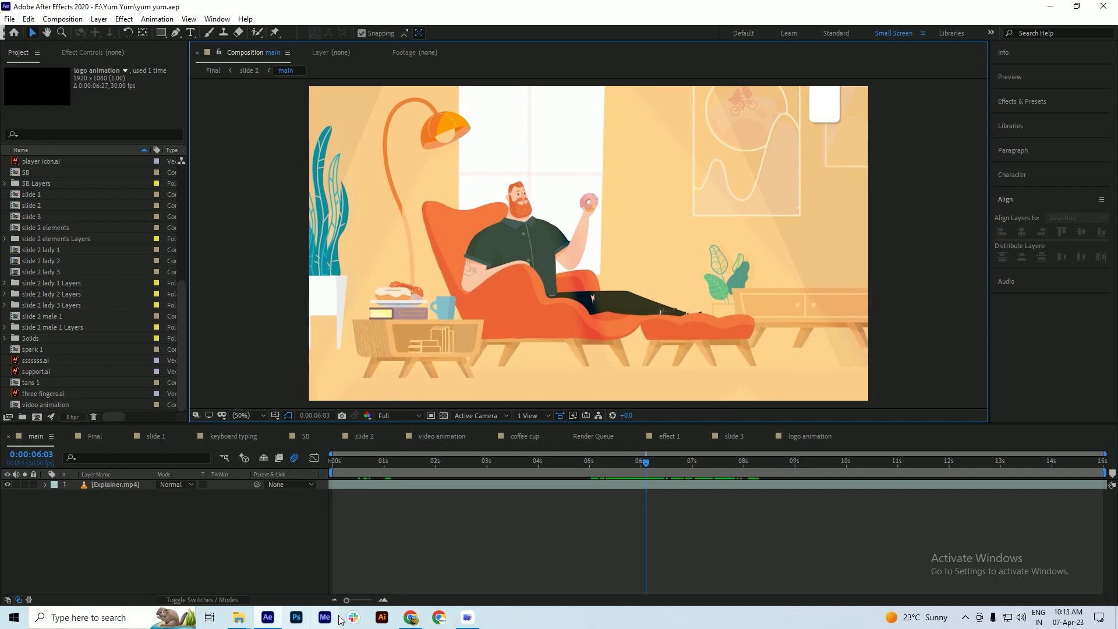
{"action": "left_click", "coordinate": [429, 626]}
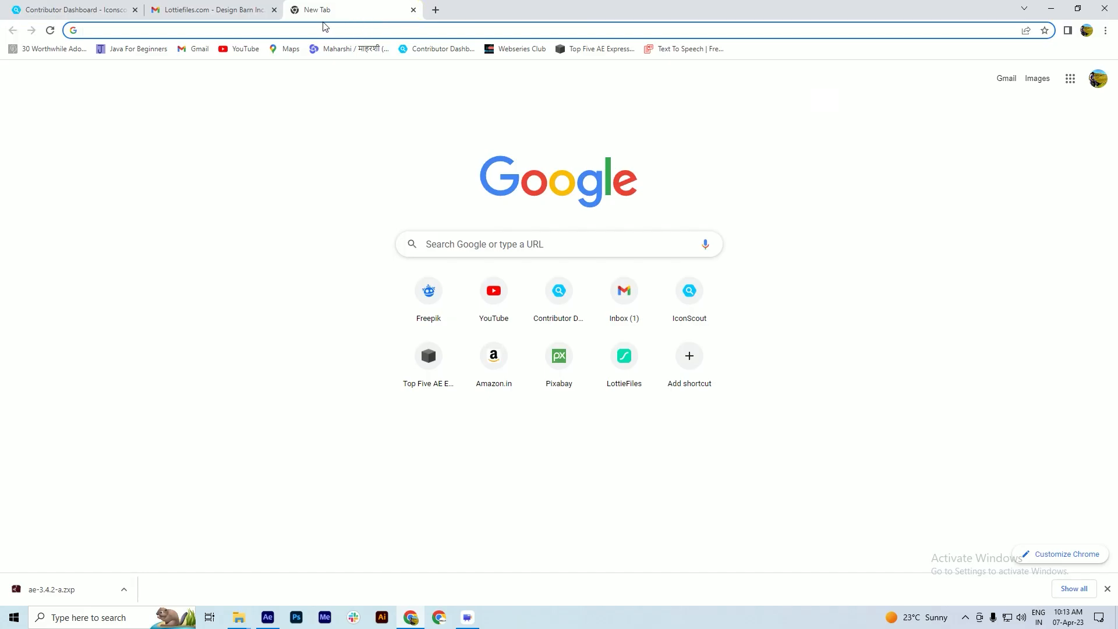
- Go to the Freepik website and search its assets for "relaxing"
{"action": "type", "text": "freepik"}
{"action": "key", "text": "Return"}
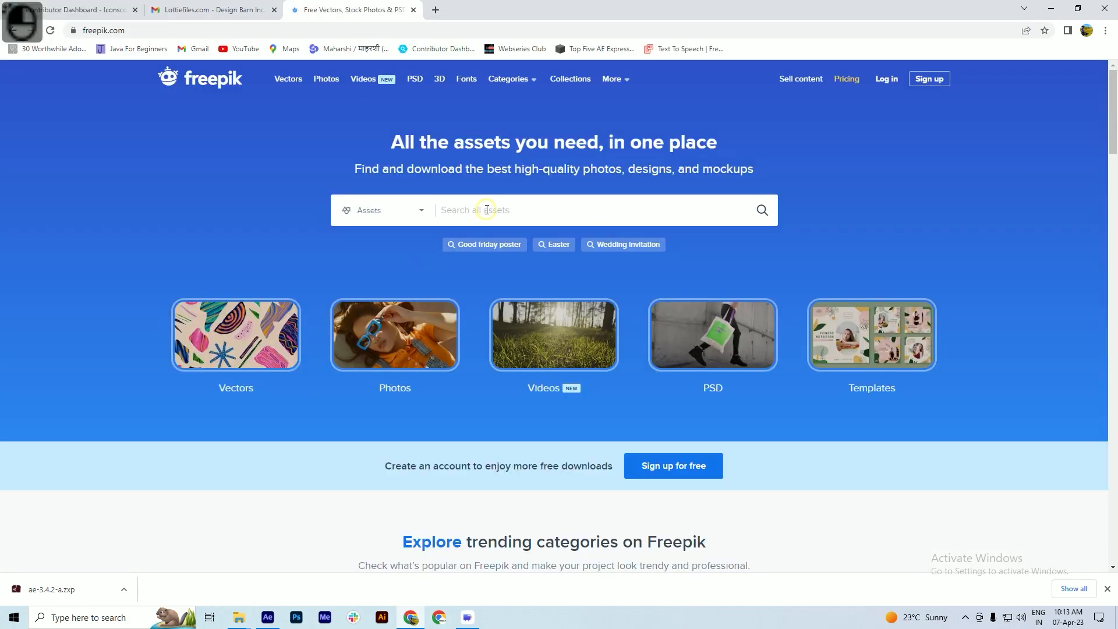
{"action": "type", "text": "rela"}
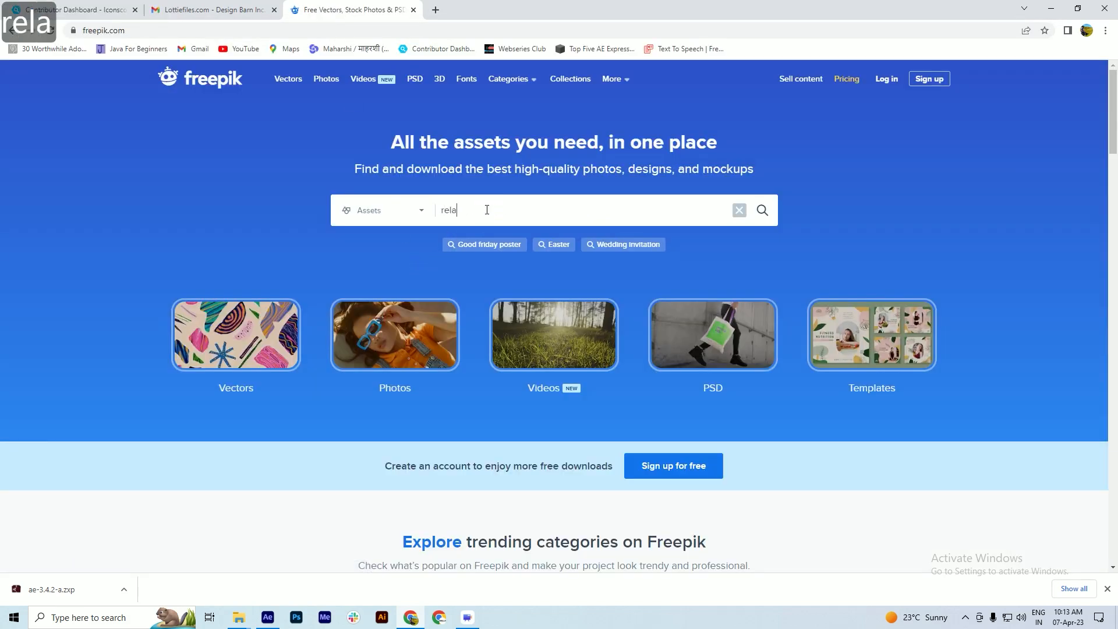
{"action": "type", "text": "xing"}
{"action": "key", "text": "Return"}
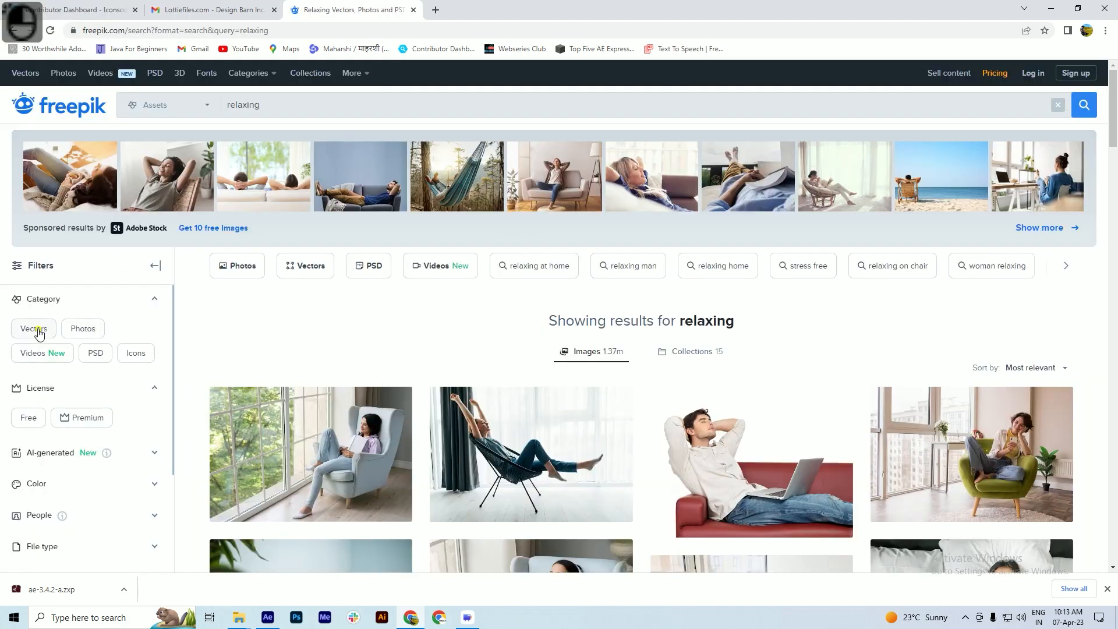
- Filter the relaxing results to free vectors and look for the stay-home illustration of a woman on a sofa
{"action": "left_click", "coordinate": [36, 329]}
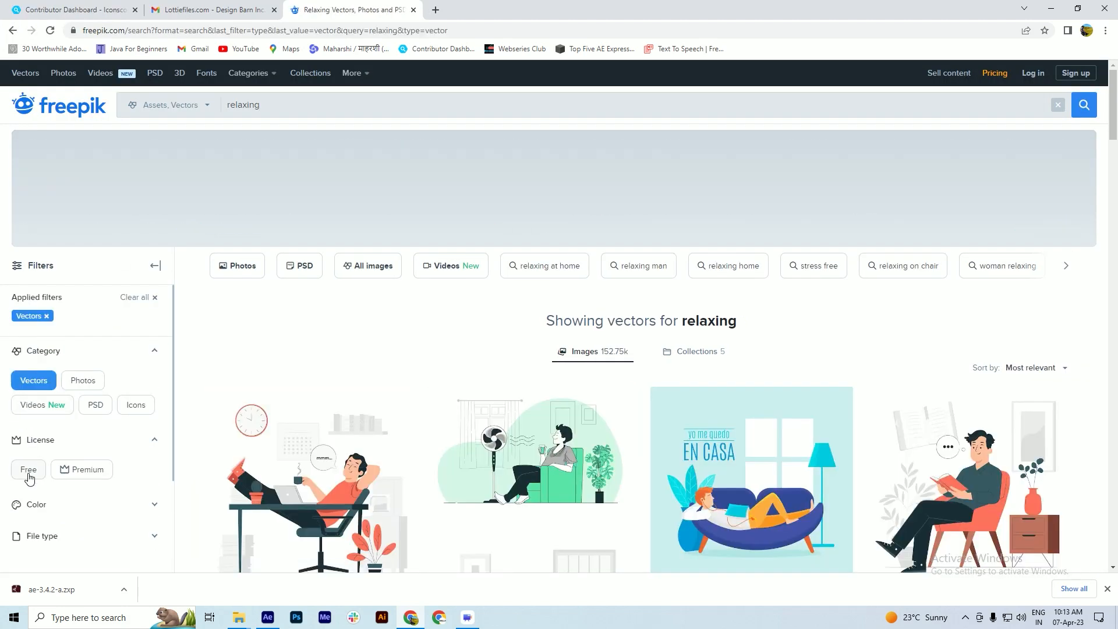
{"action": "left_click", "coordinate": [28, 471]}
{"action": "scroll", "coordinate": [863, 419], "scroll_direction": "down", "scroll_amount": 2}
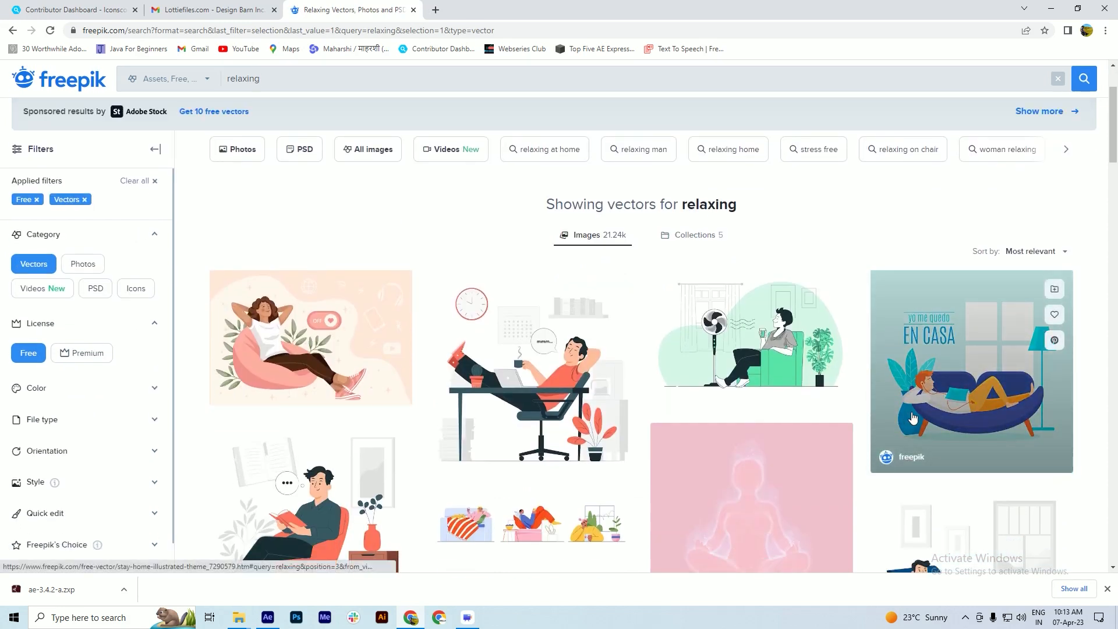
{"action": "scroll", "coordinate": [911, 417], "scroll_direction": "down", "scroll_amount": 5}
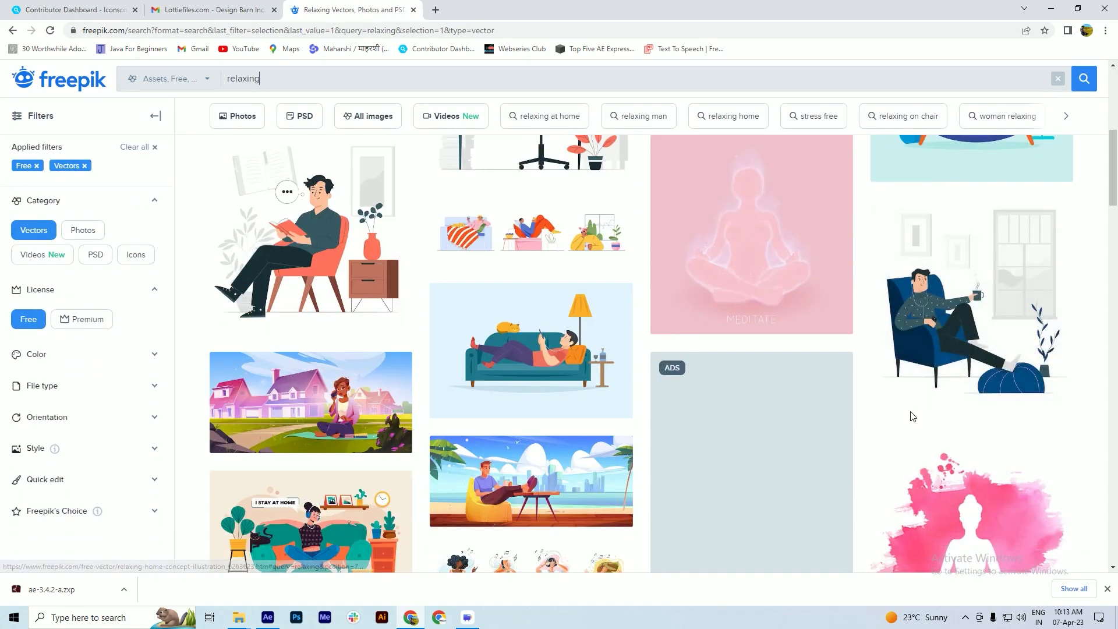
{"action": "scroll", "coordinate": [912, 418], "scroll_direction": "down", "scroll_amount": 4}
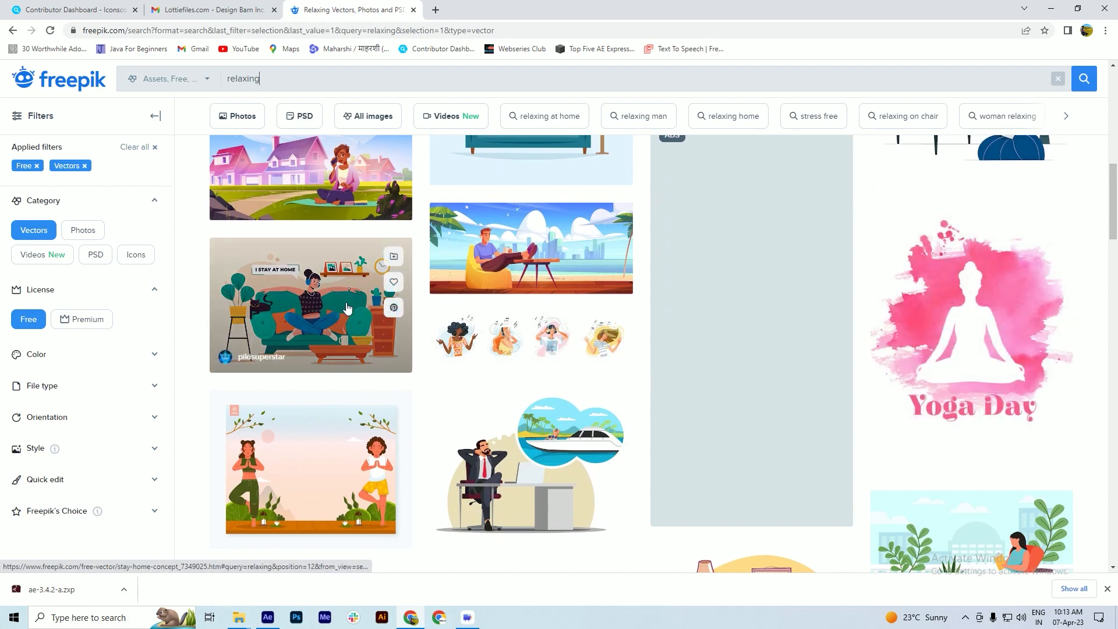
- Switch to the File Explorer window showing the Downloads folder
{"action": "left_click", "coordinate": [244, 618]}
{"action": "left_click", "coordinate": [277, 585]}
{"action": "double_click", "coordinate": [673, 258]}
{"action": "right_click", "coordinate": [674, 259]}
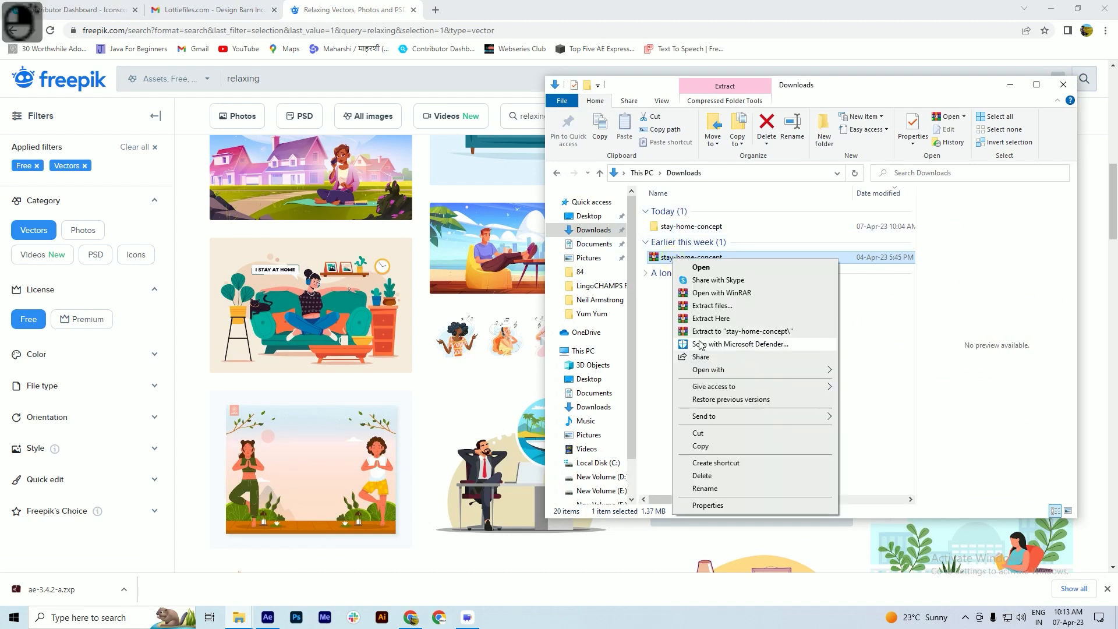
{"action": "left_click", "coordinate": [721, 307]}
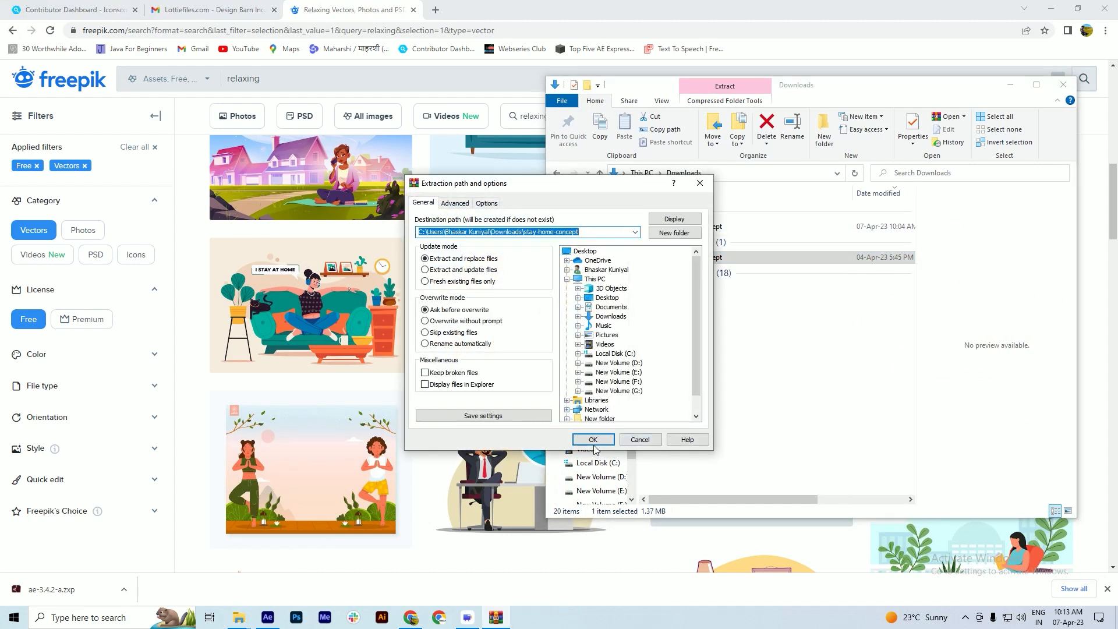
{"action": "left_click", "coordinate": [598, 442]}
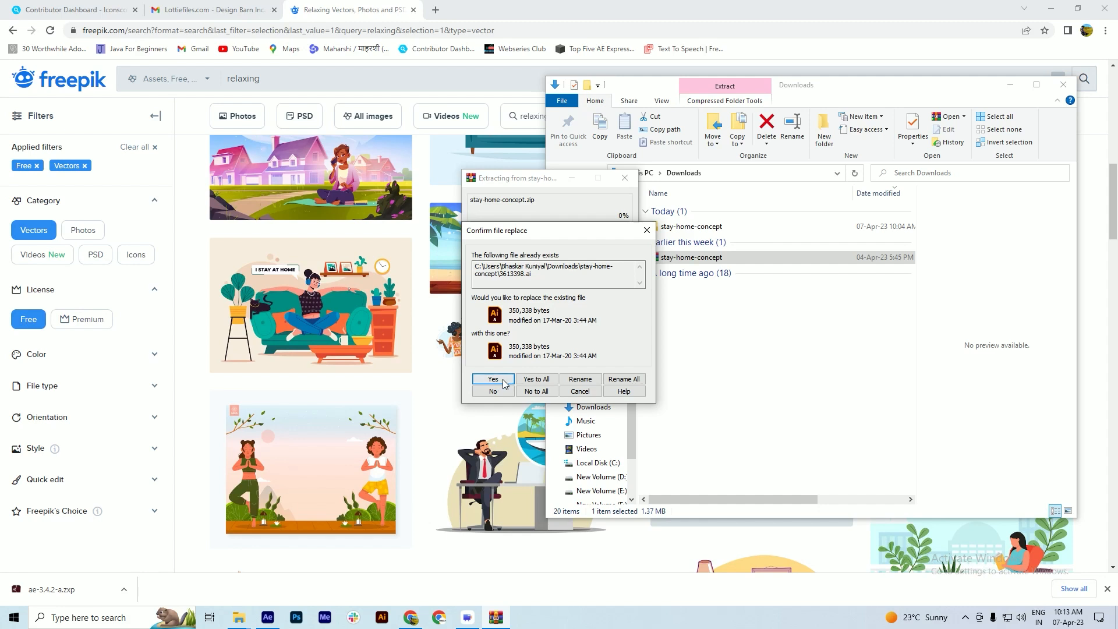
{"action": "left_click", "coordinate": [646, 230]}
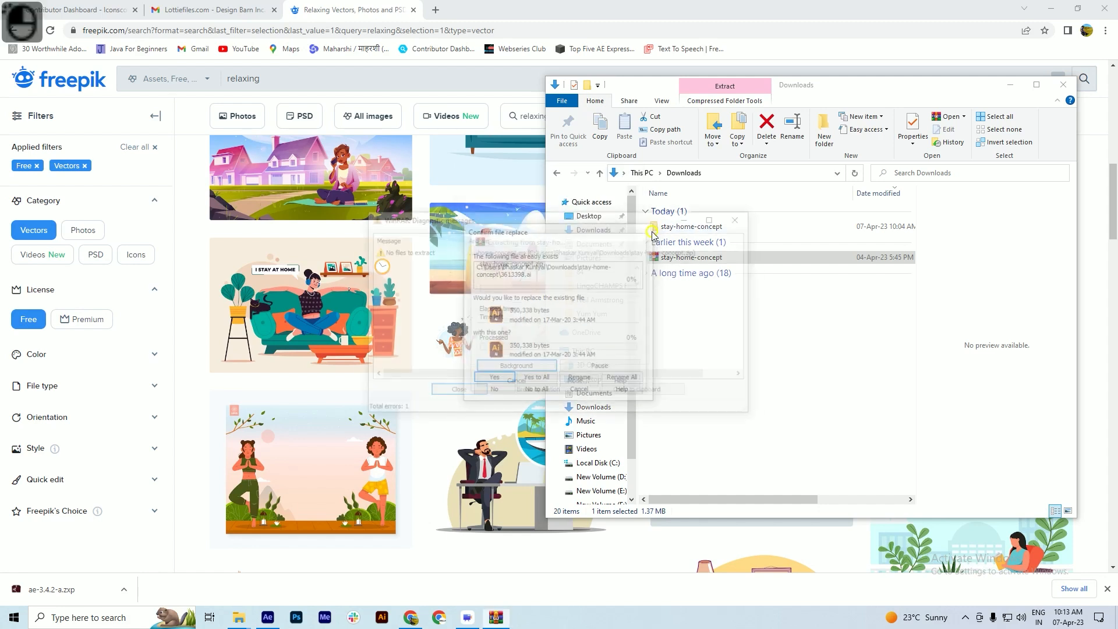
{"action": "left_click", "coordinate": [739, 216]}
- Open 3613398.ai from the extracted stay-home-concept folder in Illustrator
{"action": "double_click", "coordinate": [681, 227]}
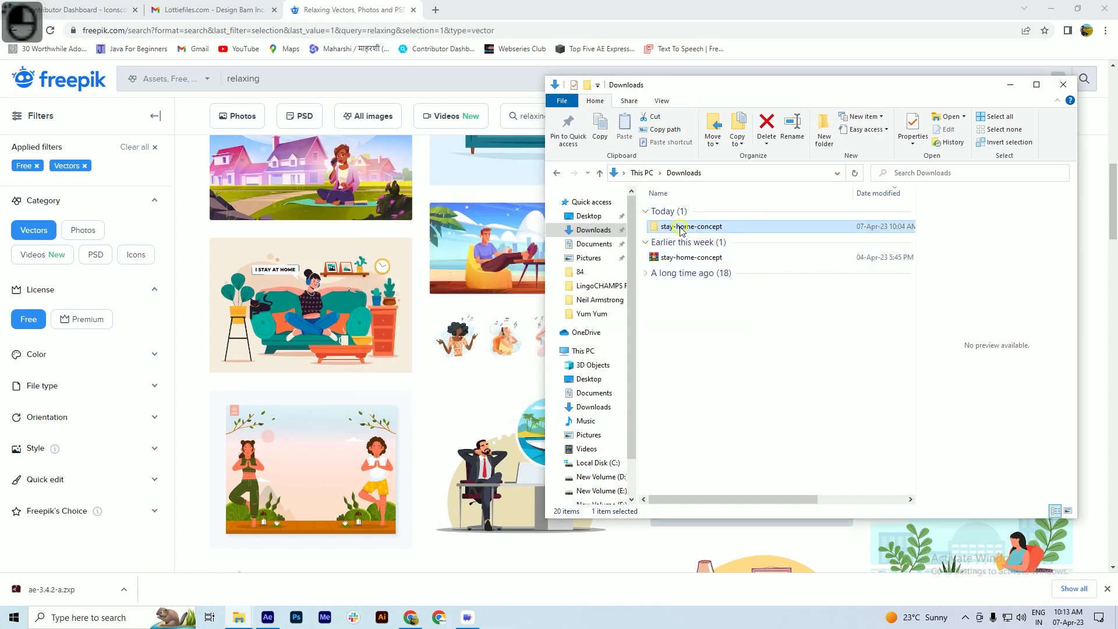
{"action": "left_click", "coordinate": [680, 211]}
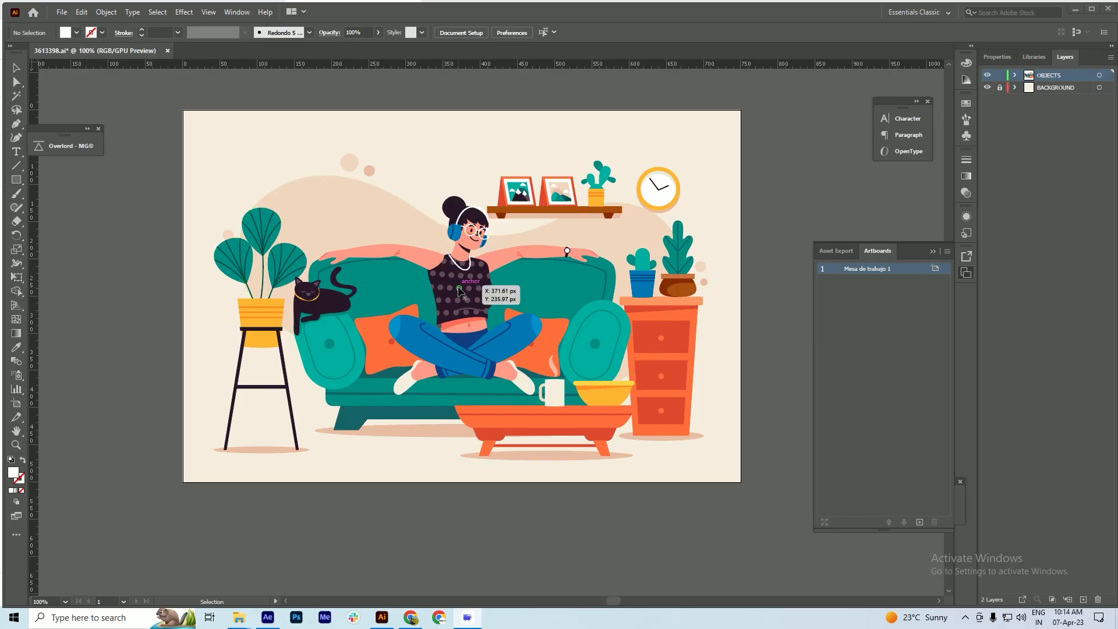
- Cut all the unlocked artwork and paste it into a new Web-Large document of 1920 x 1080 px
{"action": "key", "text": "ctrl"}
{"action": "key", "text": "ctrl+a"}
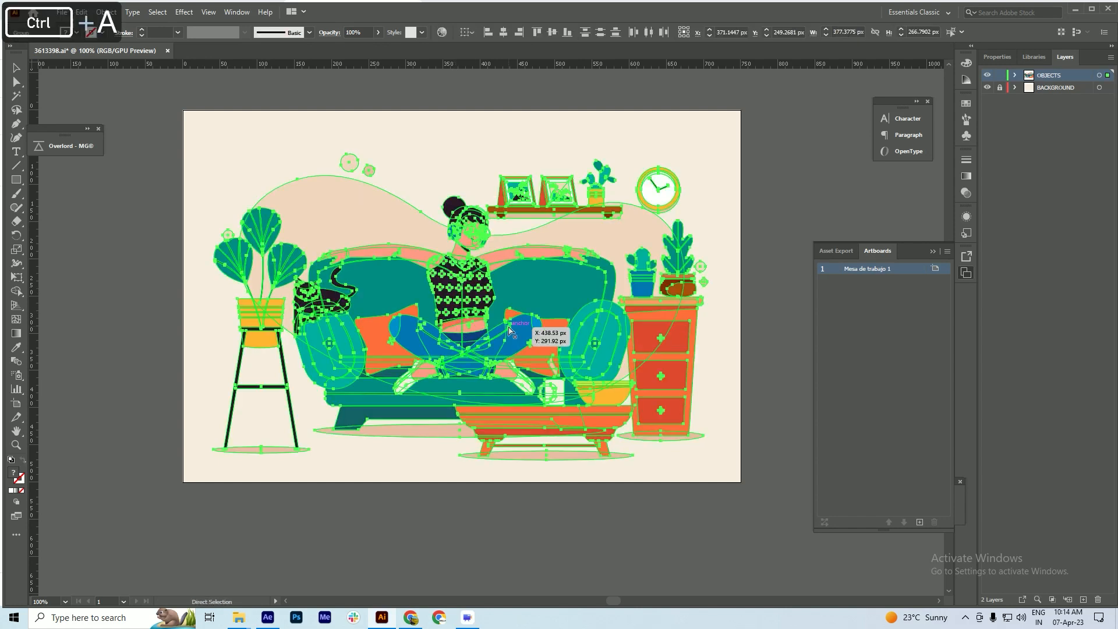
{"action": "key", "text": "ctrl+x"}
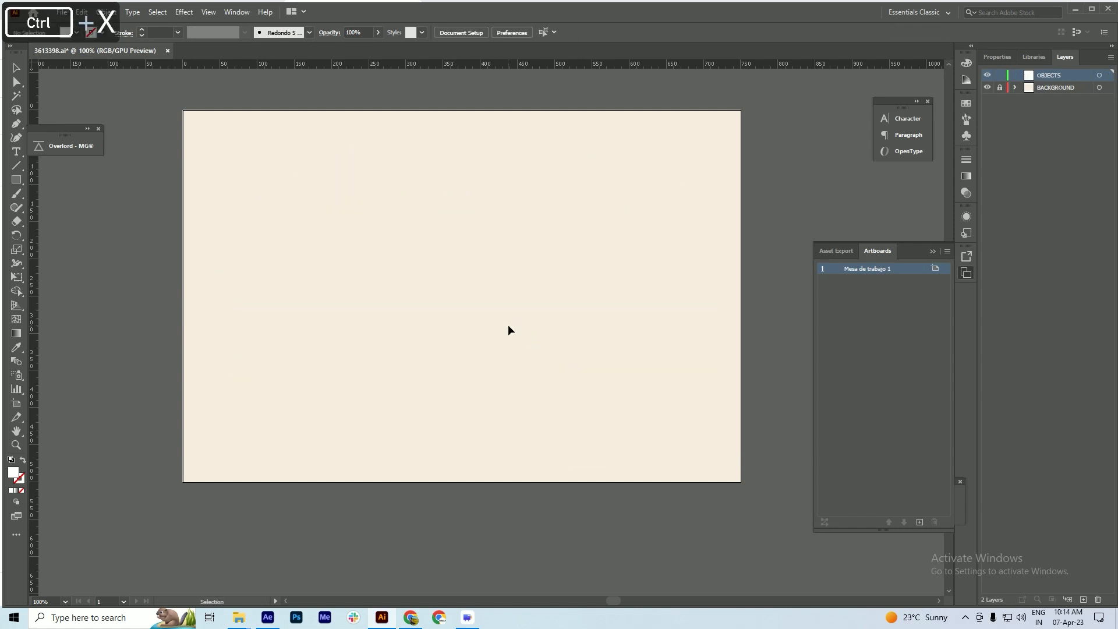
{"action": "key", "text": "ctrl+n"}
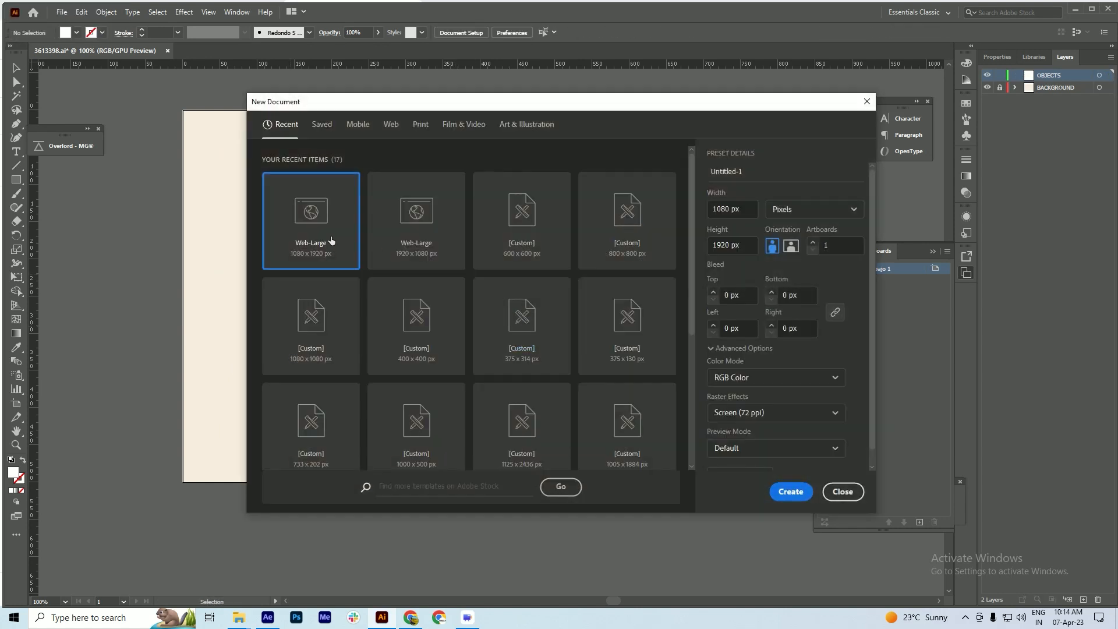
{"action": "double_click", "coordinate": [414, 244]}
{"action": "key", "text": "ctrl+v"}
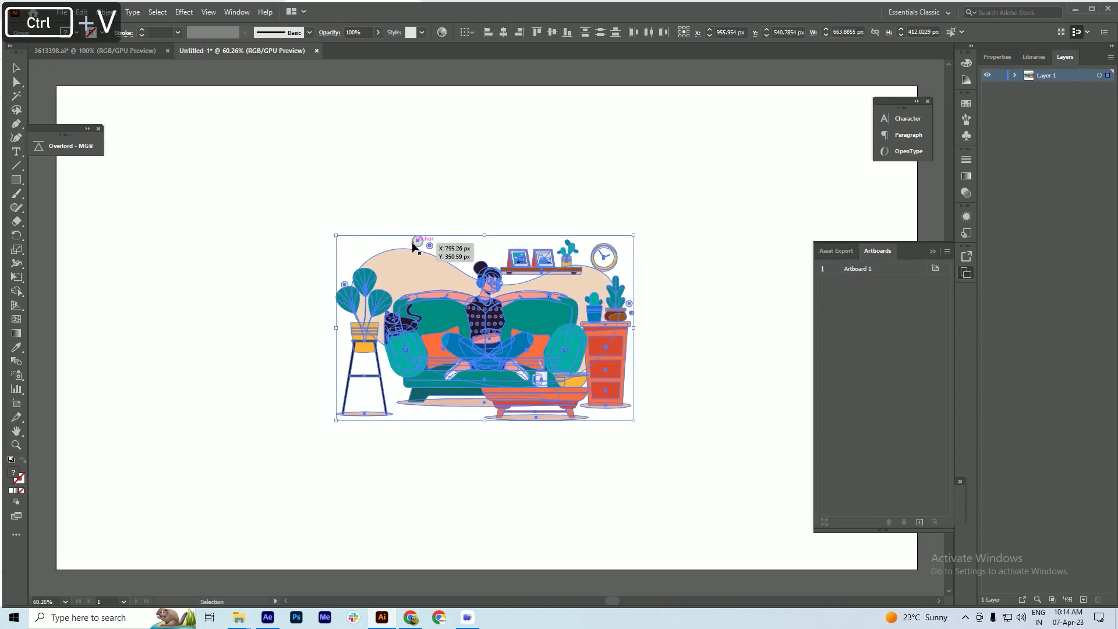
- Enlarge the pasted artwork proportionally to about 1542 x 957 px and center it on the artboard as one group
{"action": "scroll", "coordinate": [412, 242], "scroll_direction": "down", "scroll_amount": 1}
{"action": "left_click_drag", "start_coordinate": [581, 394], "coordinate": [745, 495]}
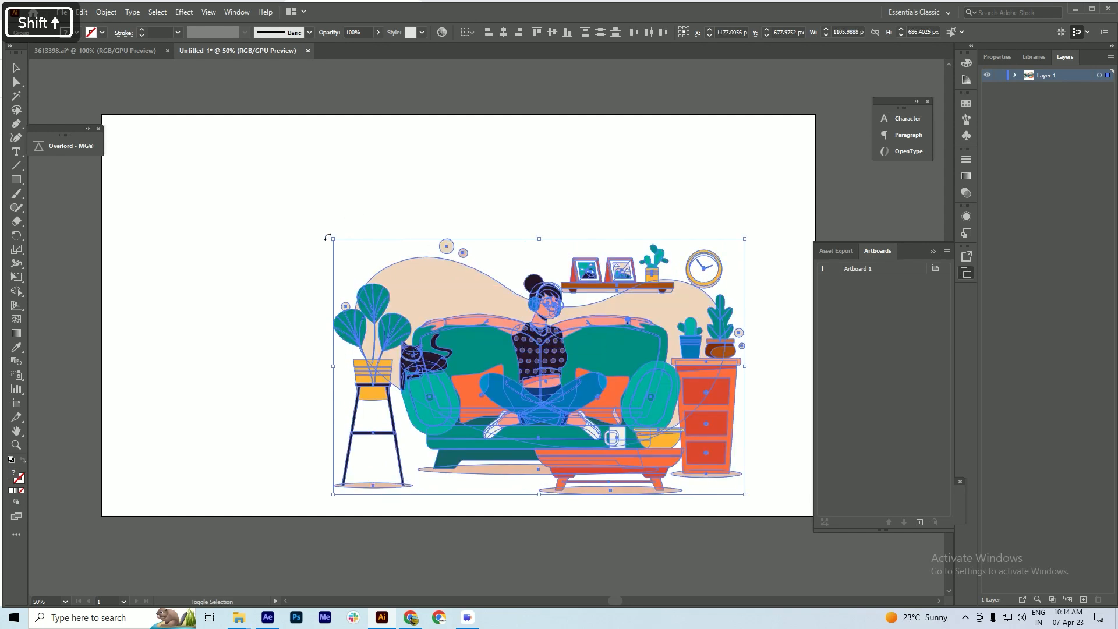
{"action": "left_click_drag", "start_coordinate": [334, 239], "coordinate": [166, 138]}
{"action": "key", "text": "ctrl+g"}
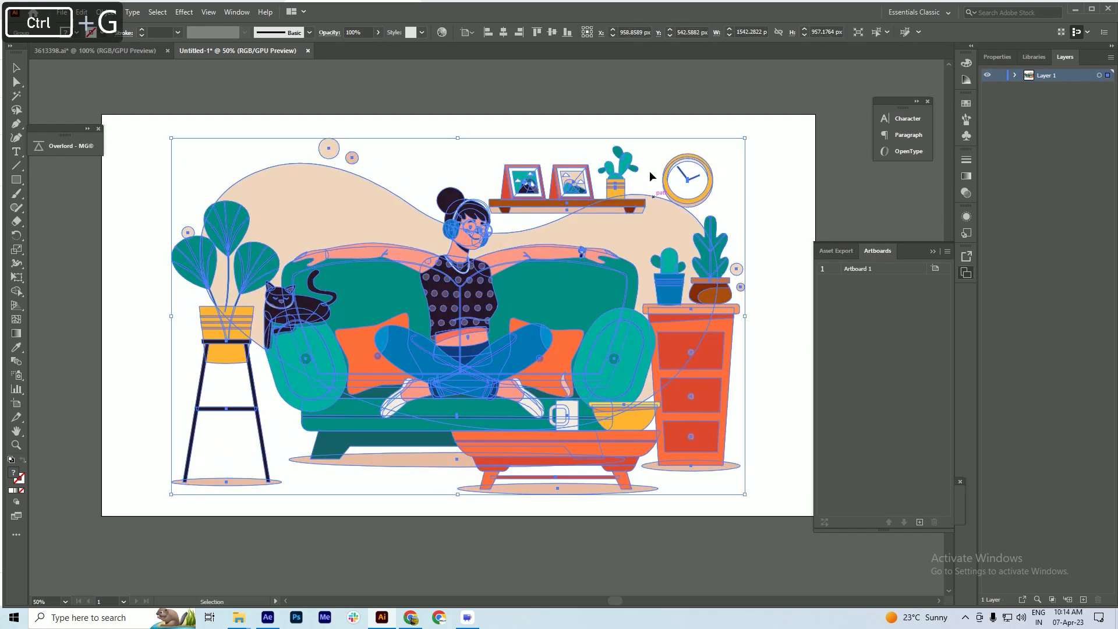
{"action": "left_click", "coordinate": [503, 32]}
{"action": "left_click", "coordinate": [552, 31]}
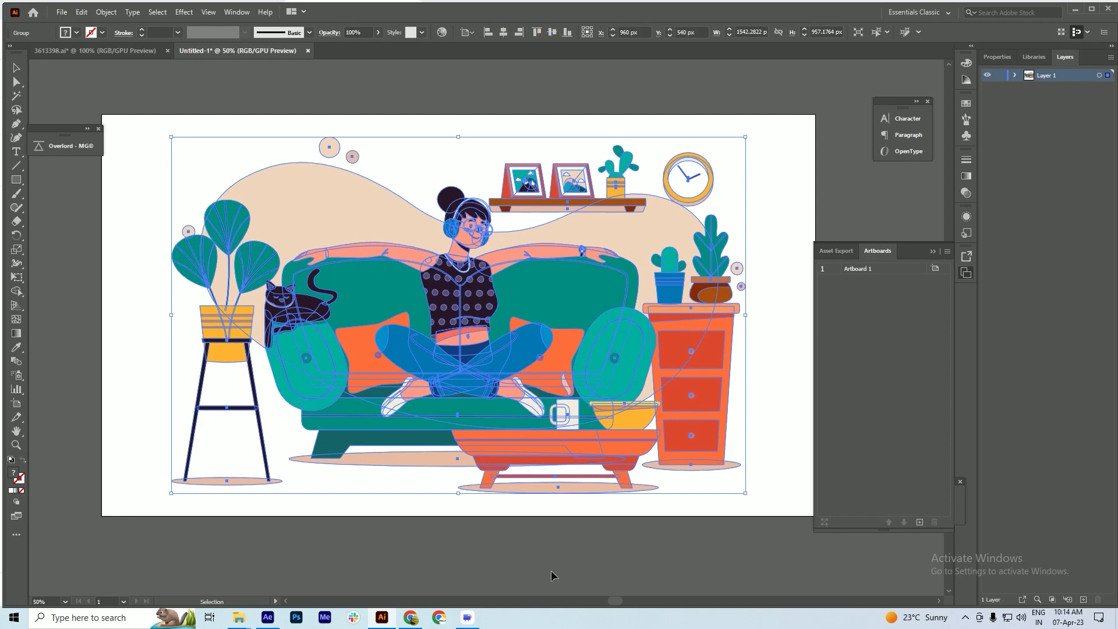
{"action": "left_click", "coordinate": [498, 556]}
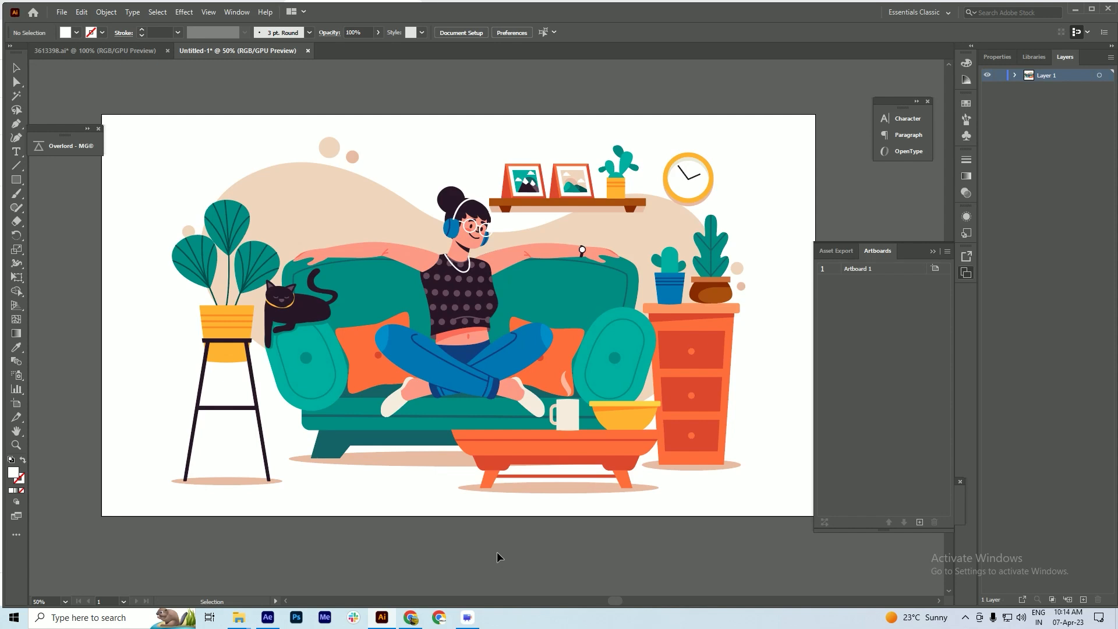
- Scale the illustration group down to about 1375 x 854 px and center it on the artboard both ways
{"action": "left_click", "coordinate": [302, 386]}
{"action": "left_click_drag", "start_coordinate": [174, 136], "coordinate": [214, 177]}
{"action": "left_click", "coordinate": [504, 32]}
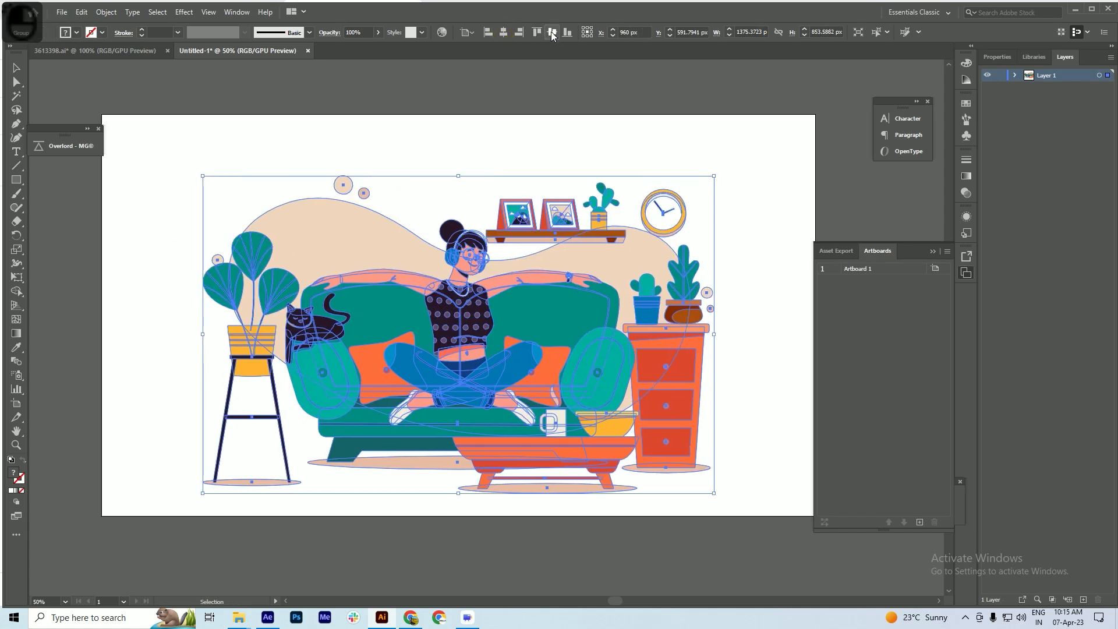
{"action": "left_click", "coordinate": [551, 31]}
{"action": "left_click", "coordinate": [436, 548]}
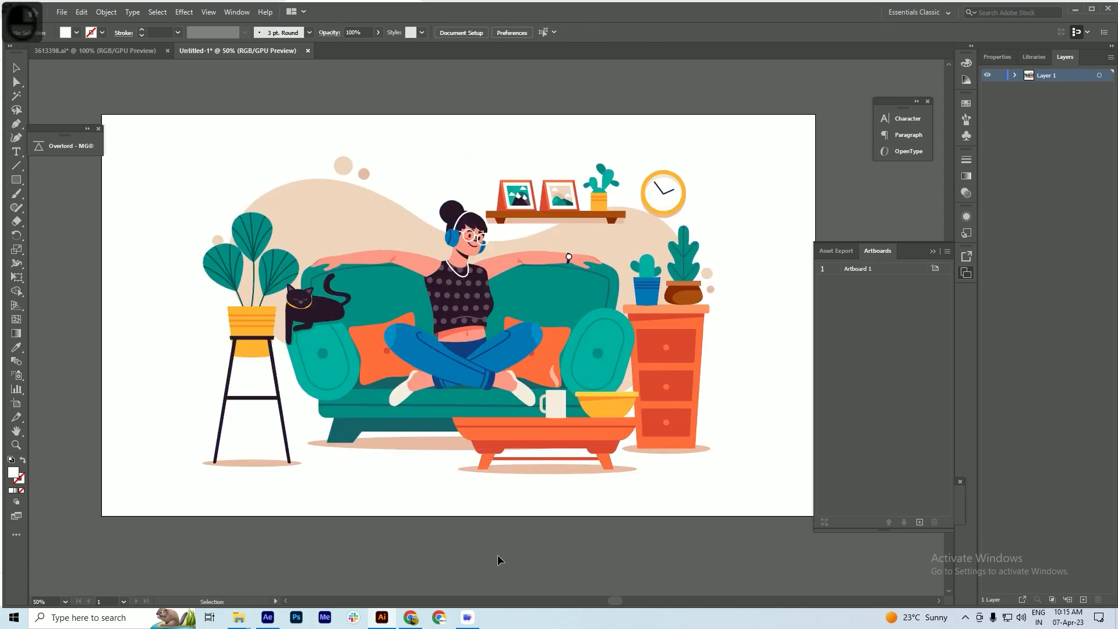
- Nudge the illustration group down 8 px, to Y 548 px, and deselect it
{"action": "left_click", "coordinate": [593, 429]}
{"action": "key", "text": "Down"}
{"action": "key", "text": "Down"}
{"action": "key", "text": "Down"}
{"action": "key", "text": "Down"}
{"action": "key", "text": "Down"}
{"action": "key", "text": "Down"}
{"action": "key", "text": "Down"}
{"action": "key", "text": "Down"}
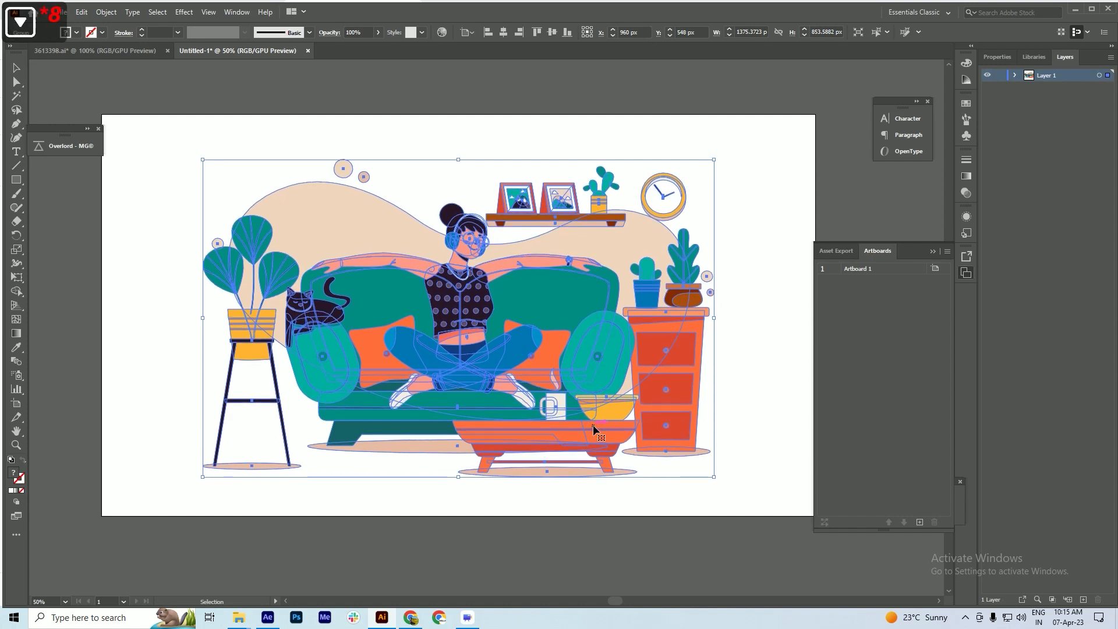
{"action": "left_click", "coordinate": [782, 224]}
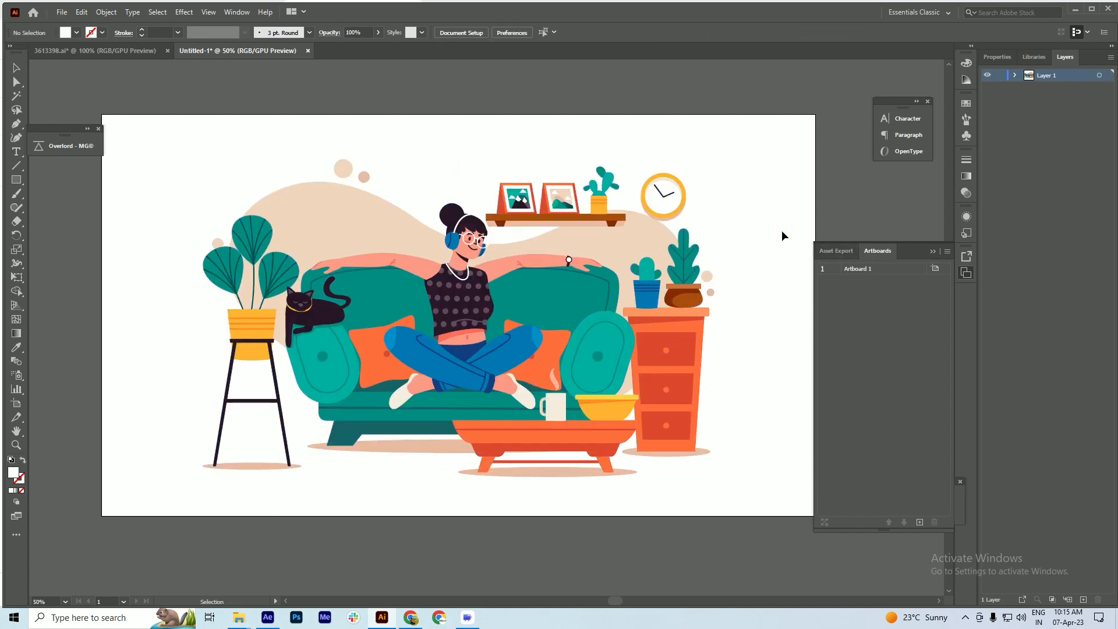
- Save the document as an Illustrator file named slide 4 in the Yum Yum folder on New Volume (F:), with default Illustrator 2020 options
{"action": "key", "text": "ctrl+s"}
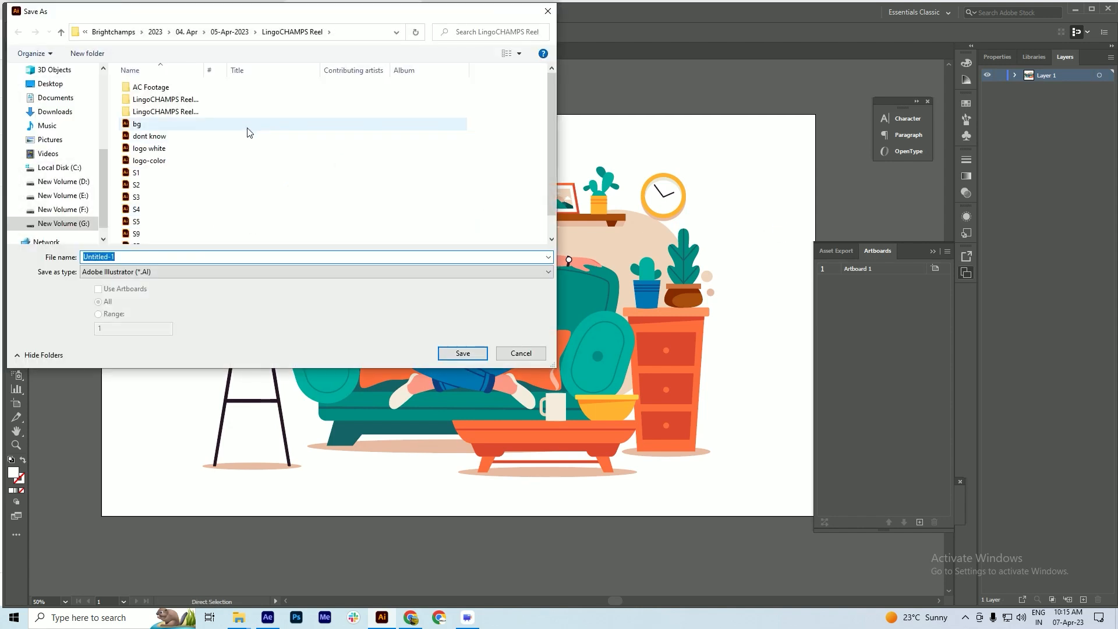
{"action": "left_click", "coordinate": [63, 209]}
{"action": "double_click", "coordinate": [153, 209]}
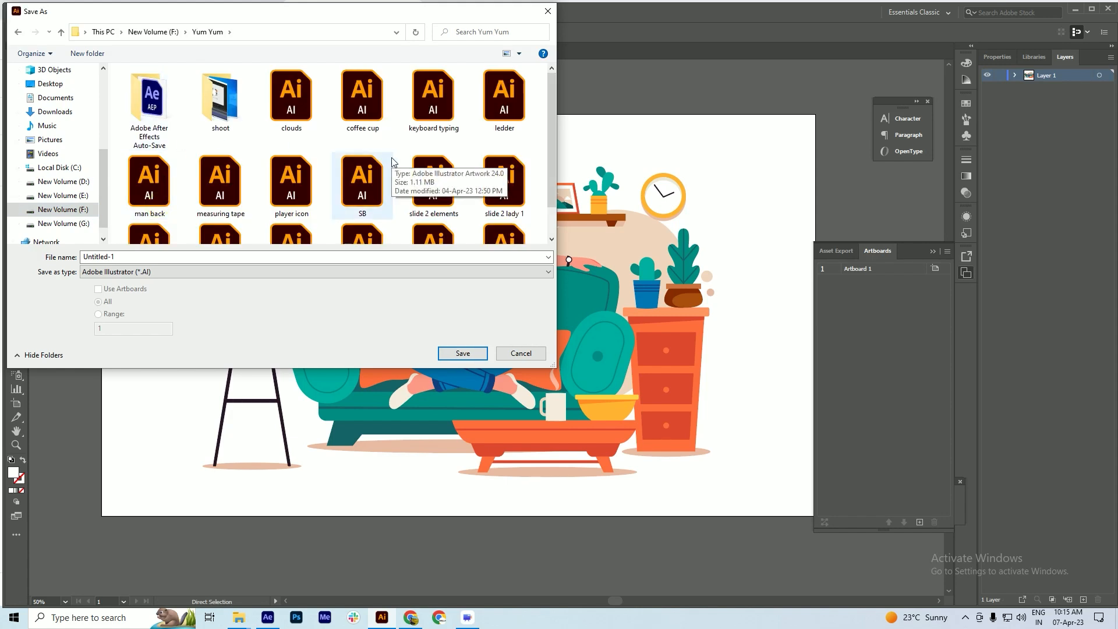
{"action": "double_click", "coordinate": [167, 256]}
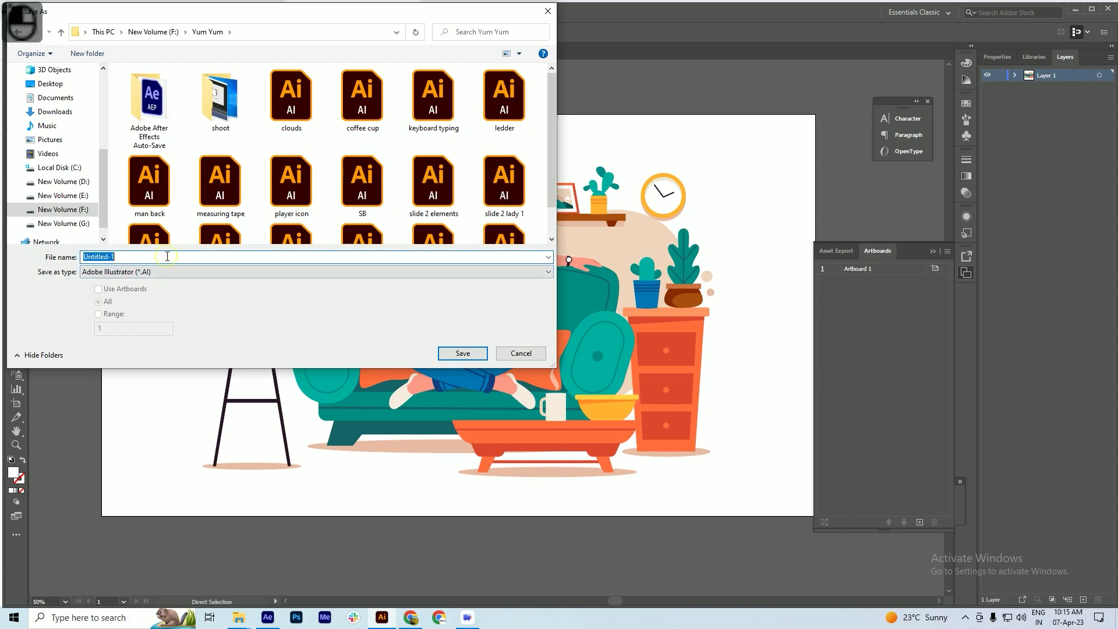
{"action": "type", "text": "slide "}
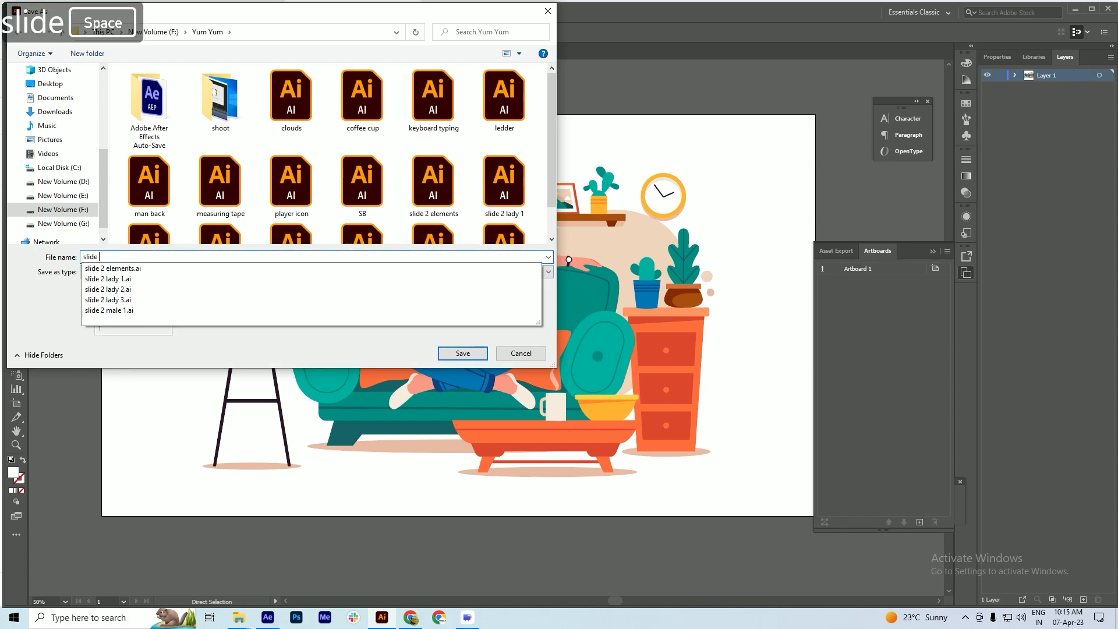
{"action": "type", "text": "4"}
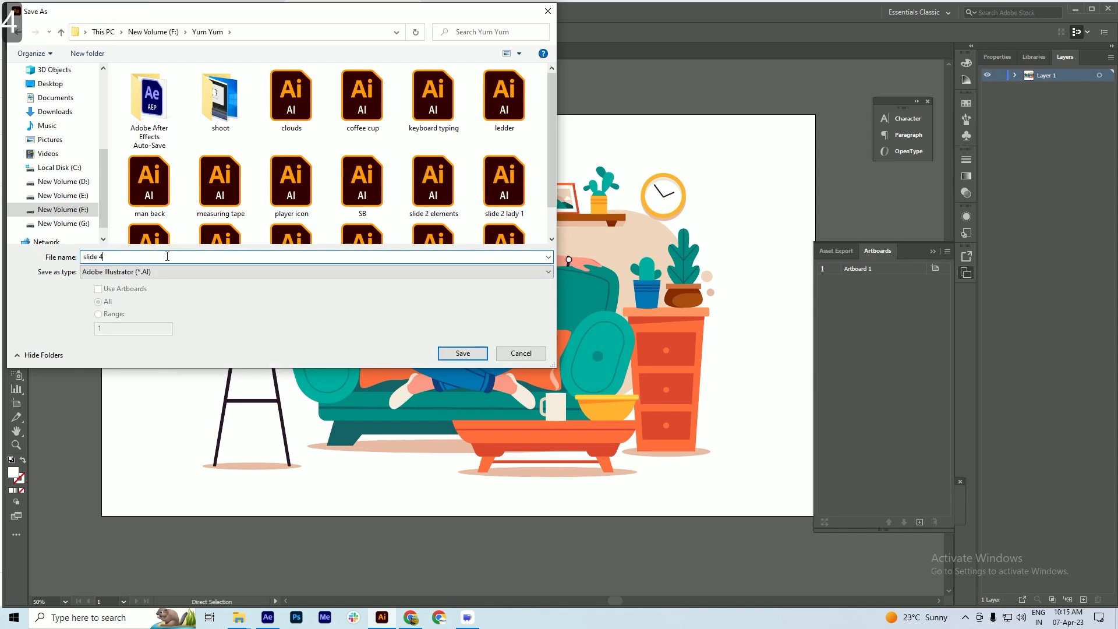
{"action": "key", "text": "Return"}
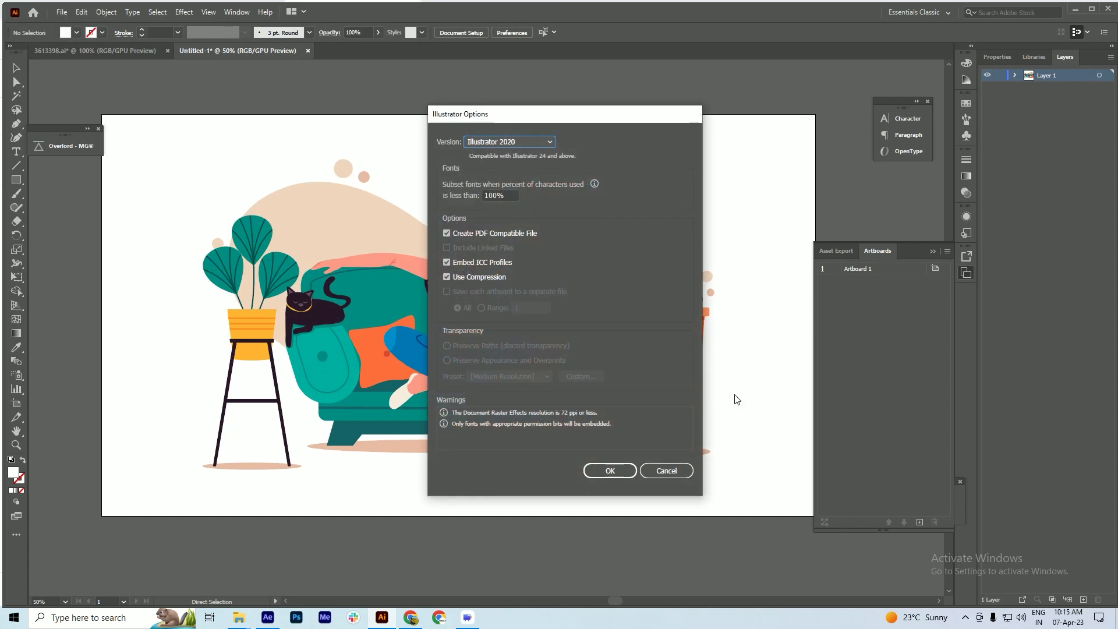
{"action": "left_click", "coordinate": [610, 470]}
- Cut the wall clock out of the illustration group and paste it in place on a new layer
{"action": "left_click", "coordinate": [930, 252]}
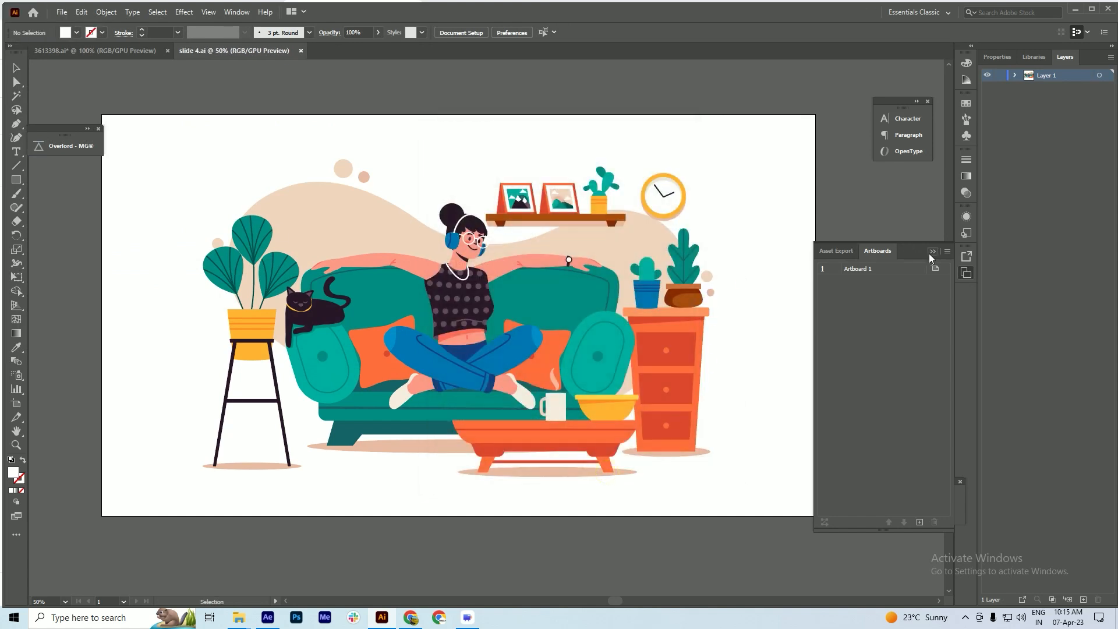
{"action": "double_click", "coordinate": [676, 203]}
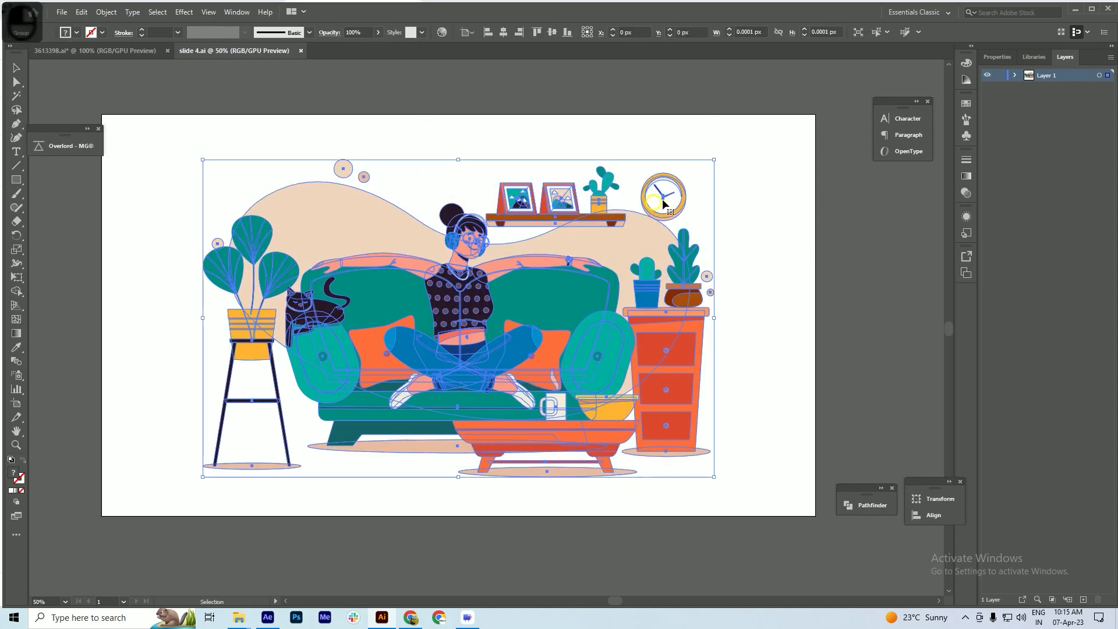
{"action": "key", "text": "ctrl+x"}
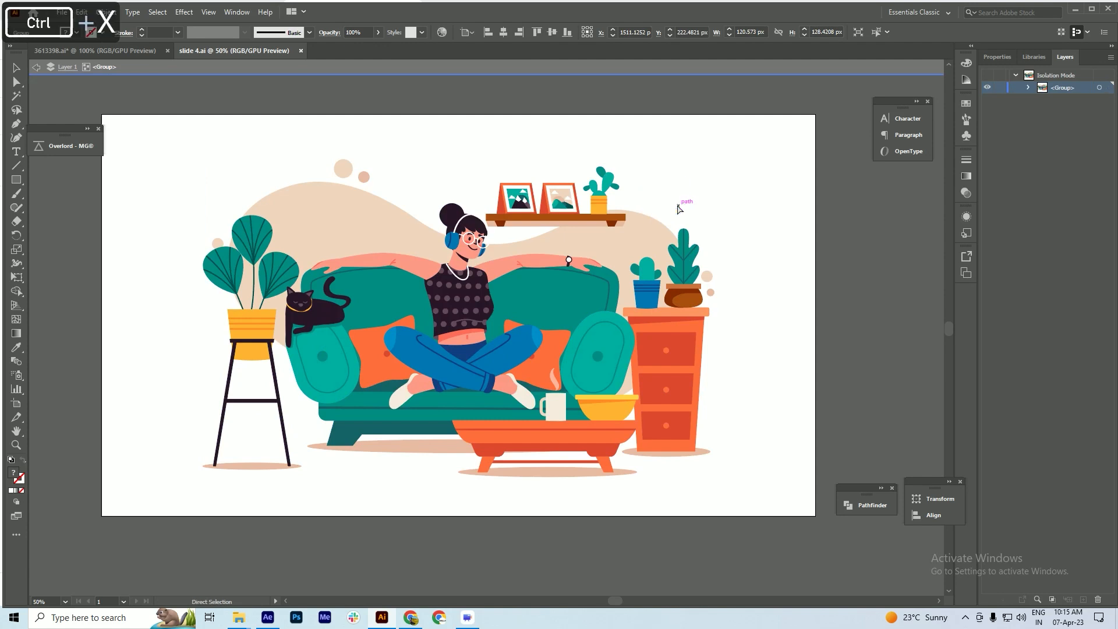
{"action": "double_click", "coordinate": [729, 204]}
{"action": "left_click", "coordinate": [1084, 599]}
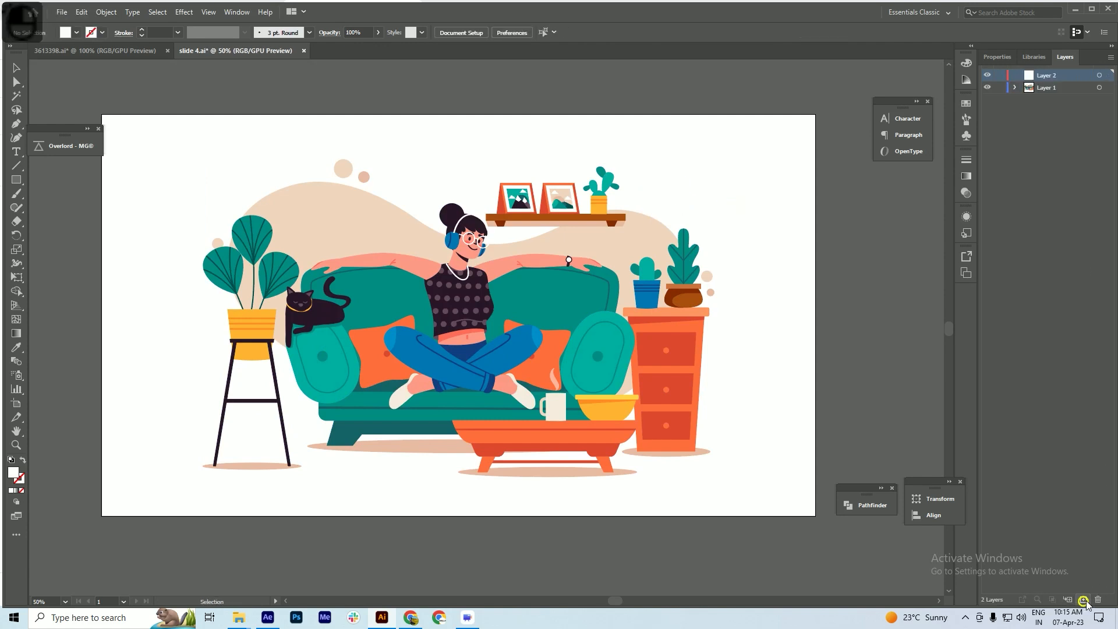
{"action": "key", "text": "ctrl+shift+v"}
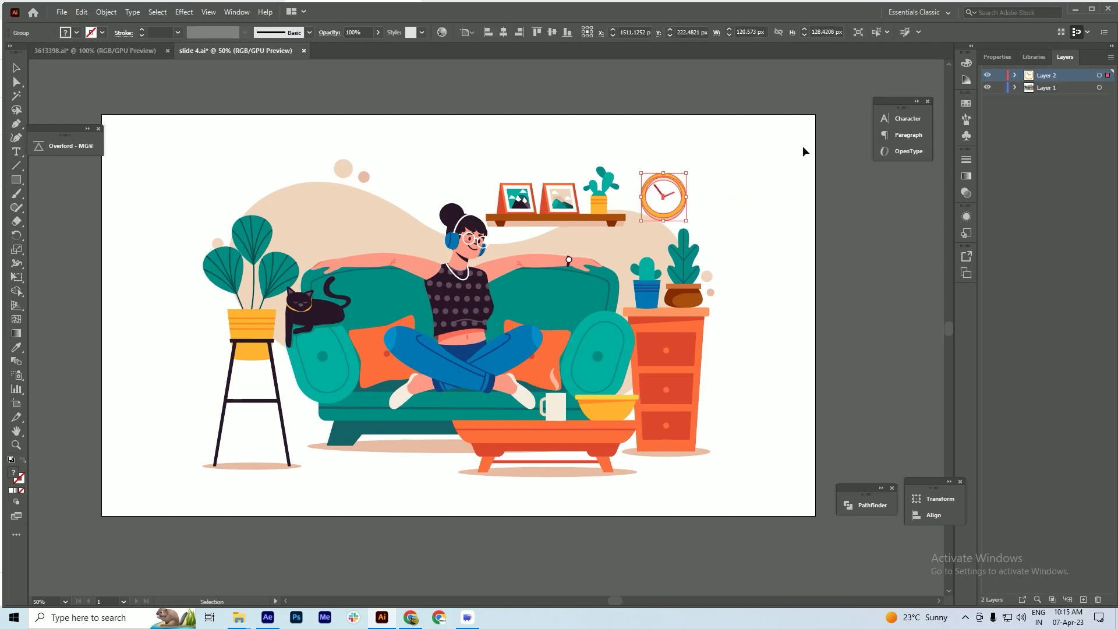
- Delete the hands from the wall clock and hide the clock's layer
{"action": "scroll", "coordinate": [727, 198], "scroll_direction": "up", "scroll_amount": 3}
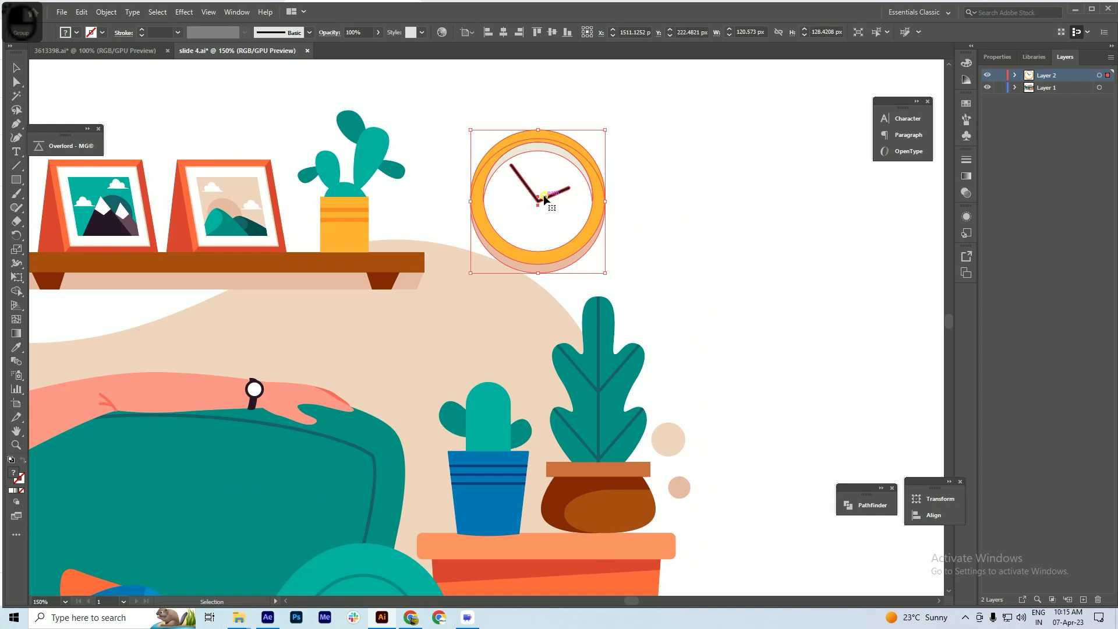
{"action": "double_click", "coordinate": [545, 200]}
{"action": "left_click", "coordinate": [543, 194]}
{"action": "key", "text": "Delete"}
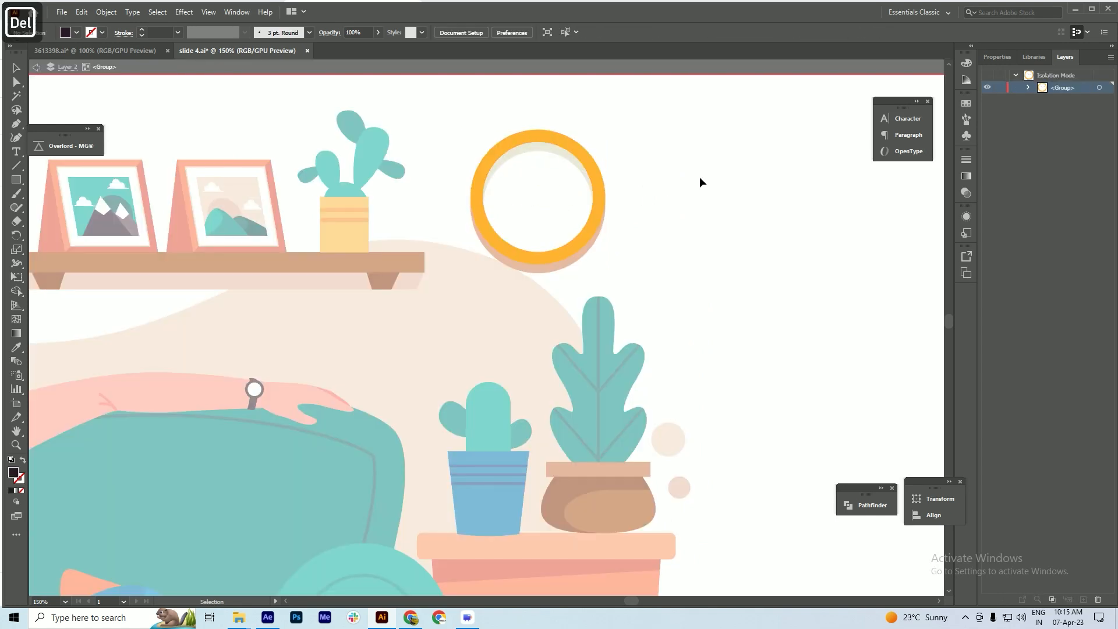
{"action": "double_click", "coordinate": [701, 178]}
{"action": "scroll", "coordinate": [700, 182], "scroll_direction": "down", "scroll_amount": 2}
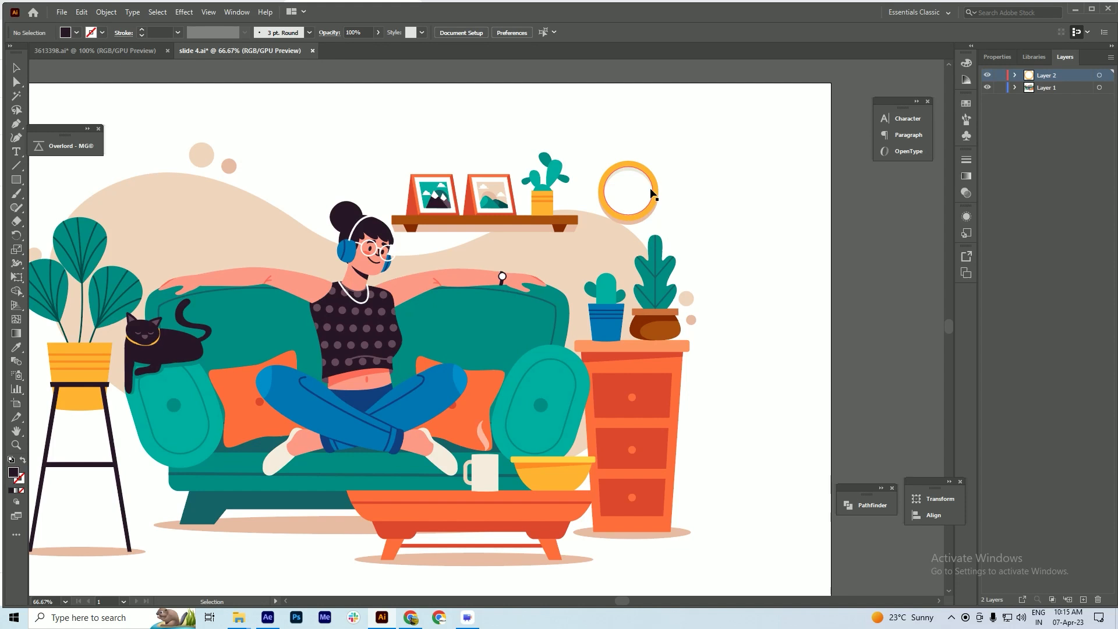
{"action": "left_click", "coordinate": [987, 75]}
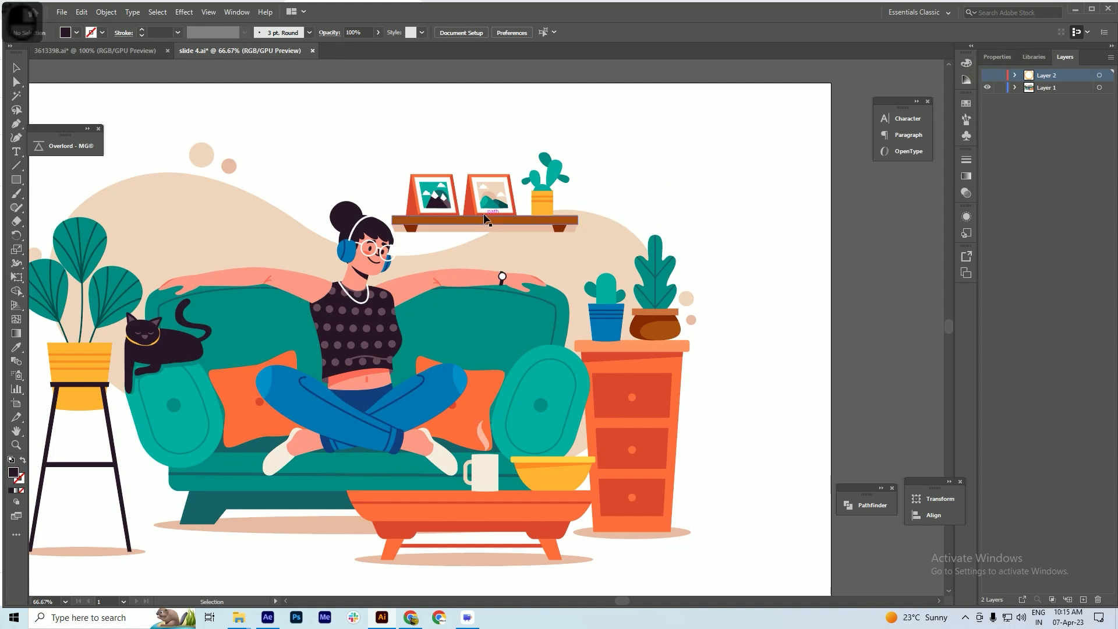
- Isolate the illustration group and try cutting out the whole shelf together with its frames and cactus
{"action": "scroll", "coordinate": [673, 216], "scroll_direction": "down", "scroll_amount": 1}
{"action": "scroll", "coordinate": [575, 214], "scroll_direction": "up", "scroll_amount": 1}
{"action": "double_click", "coordinate": [530, 221]}
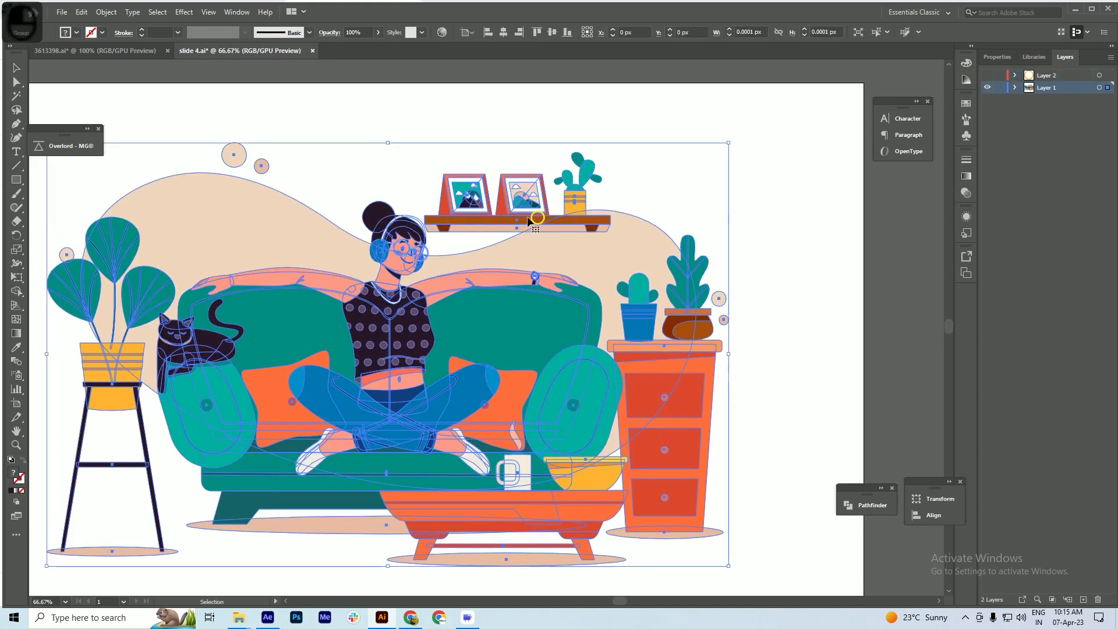
{"action": "left_click", "coordinate": [524, 219]}
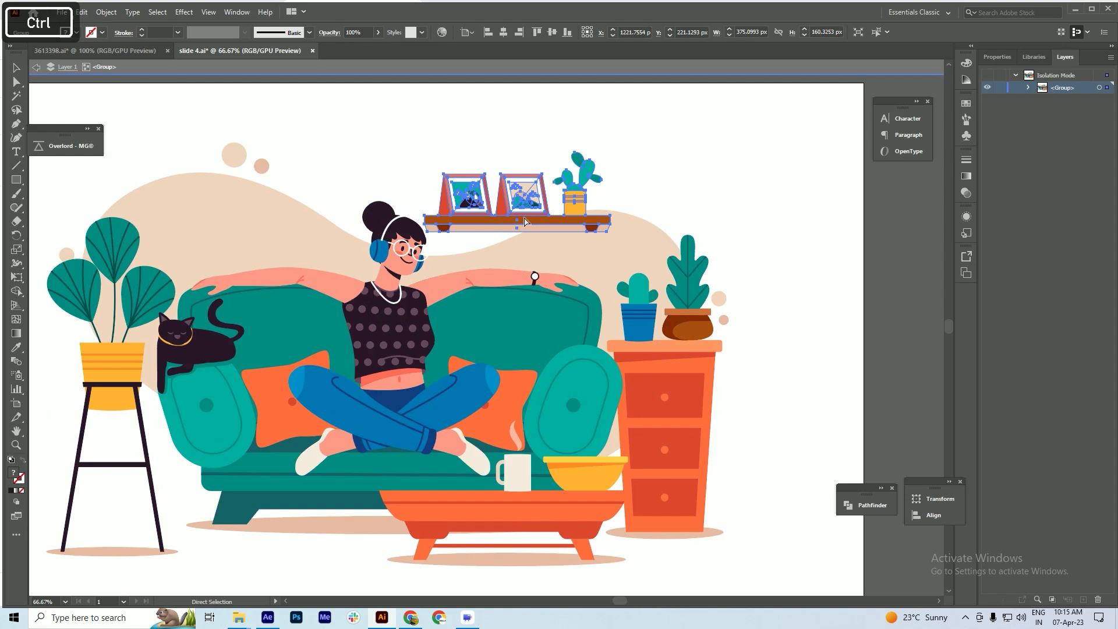
{"action": "key", "text": "ctrl+x"}
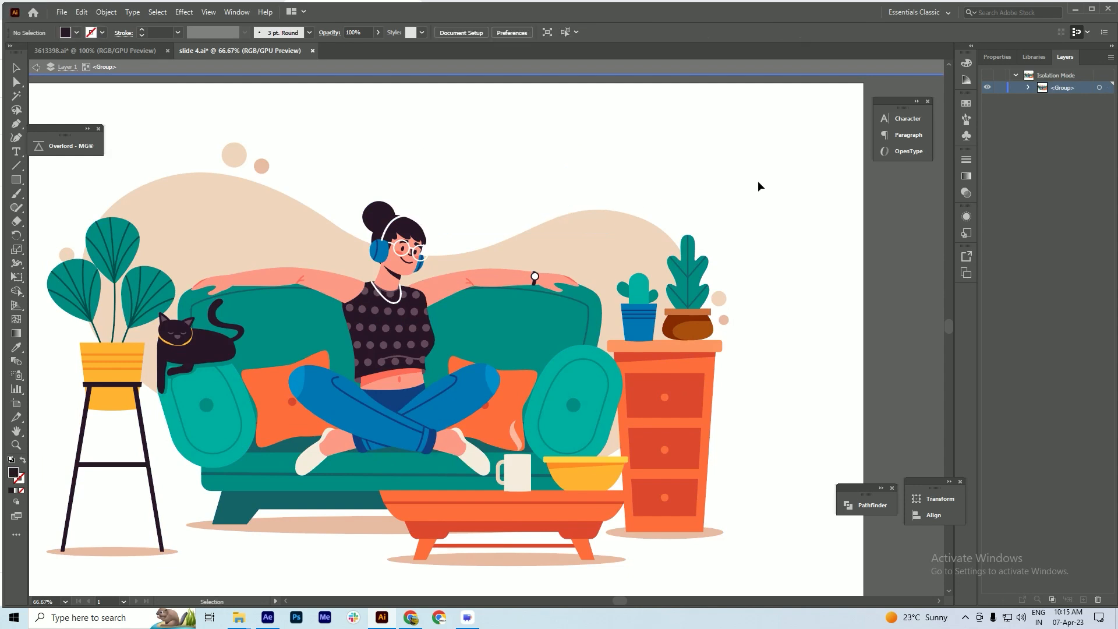
{"action": "key", "text": "ctrl+z"}
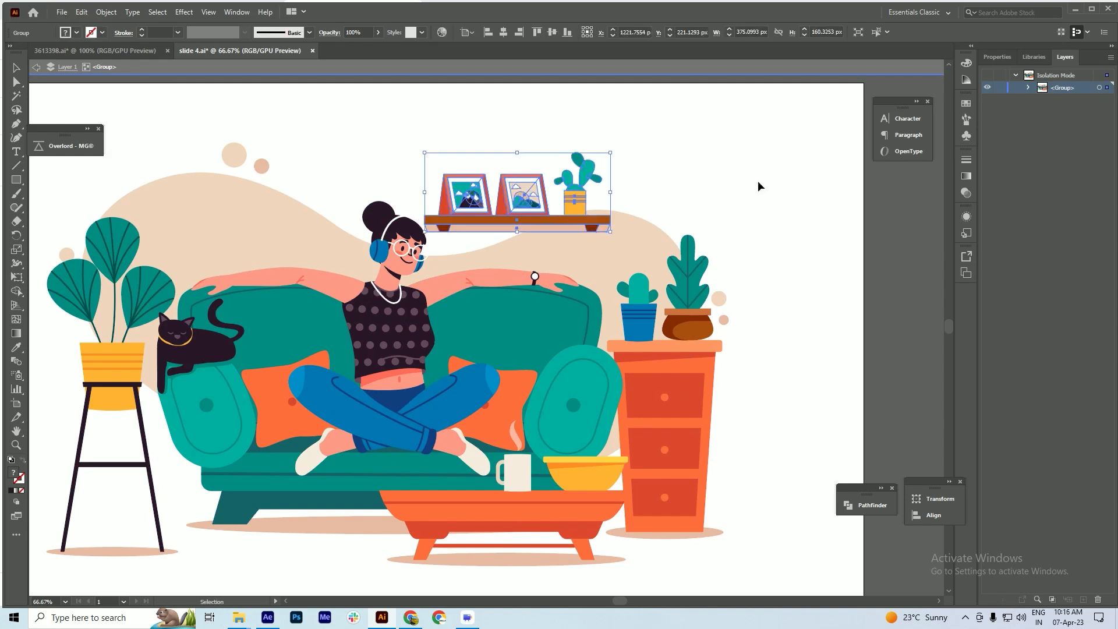
- Move the picture frame with the dark mountain from the shelf in place to a new layer and hide that layer
{"action": "scroll", "coordinate": [489, 203], "scroll_direction": "up", "scroll_amount": 1}
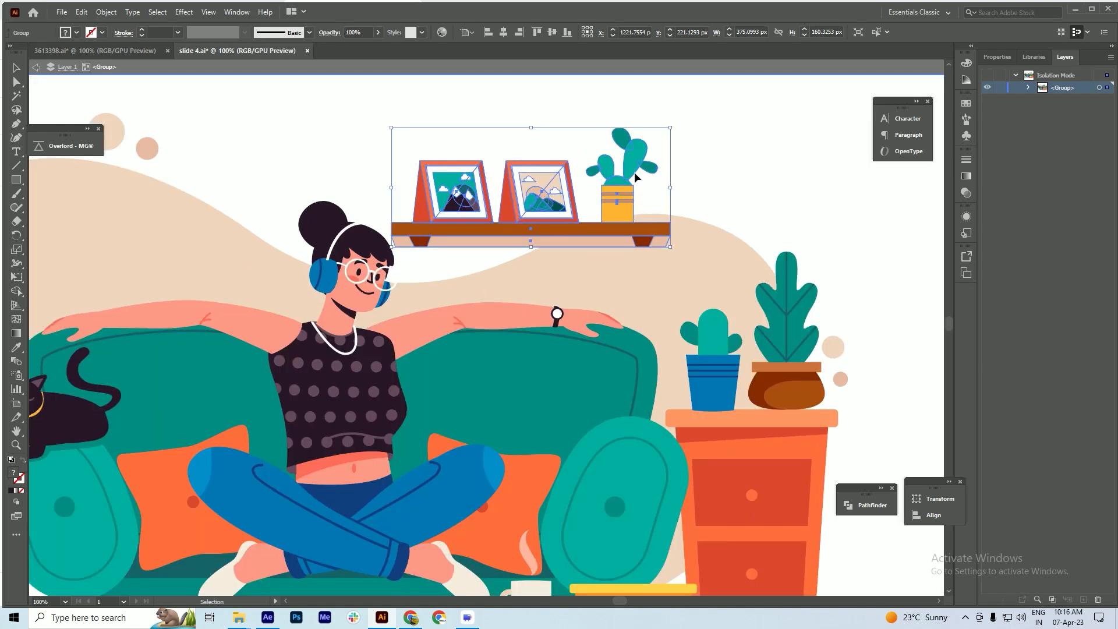
{"action": "double_click", "coordinate": [431, 210]}
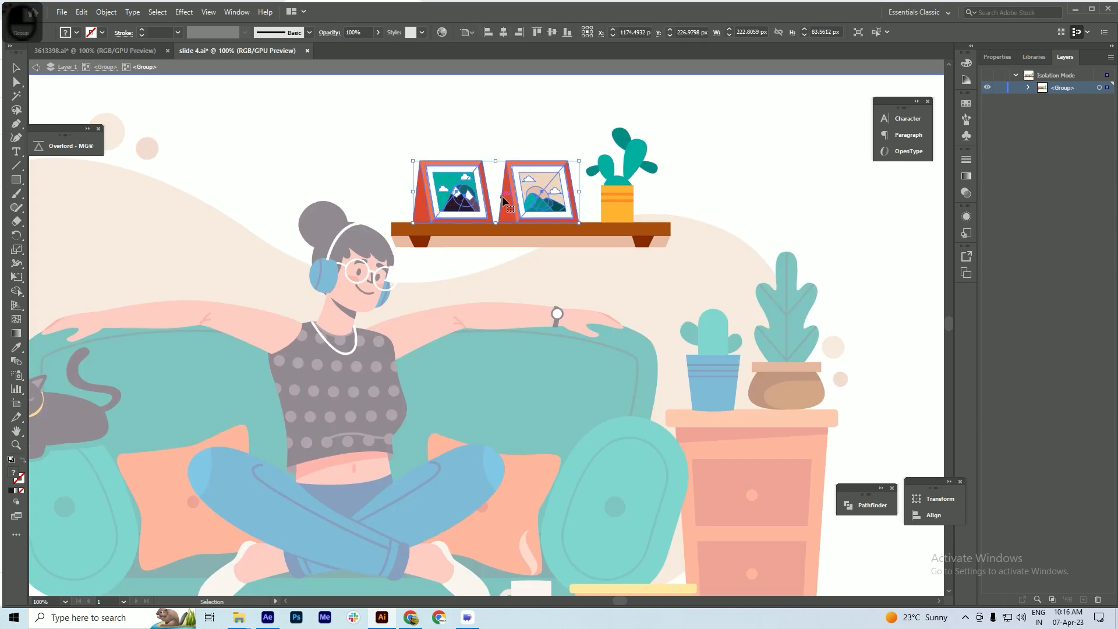
{"action": "double_click", "coordinate": [470, 201]}
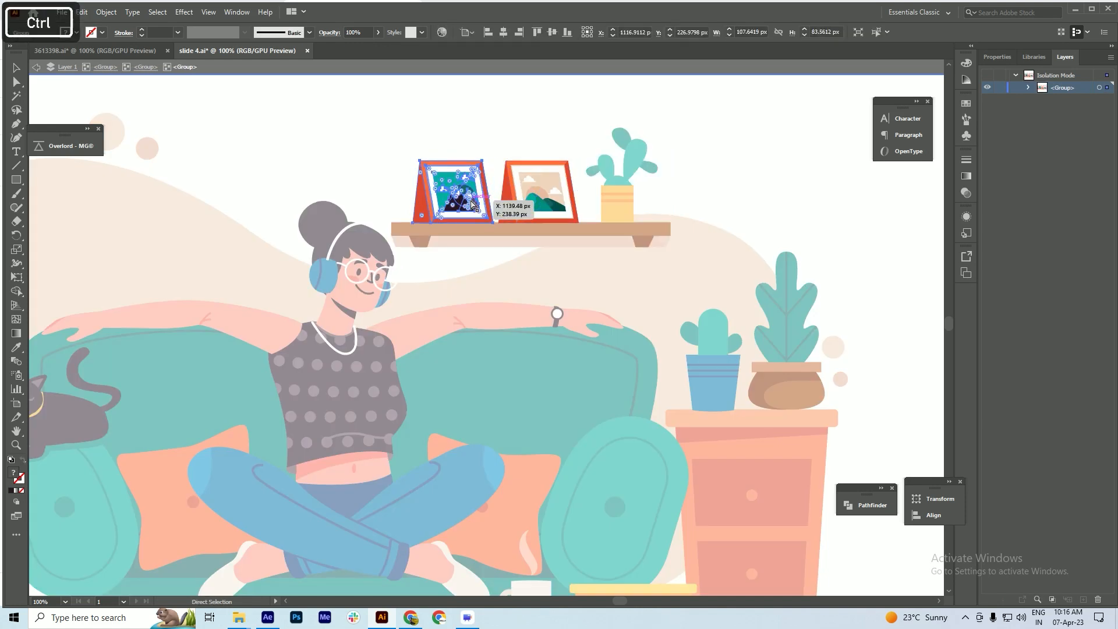
{"action": "key", "text": "ctrl+x"}
{"action": "double_click", "coordinate": [784, 189]}
{"action": "left_click", "coordinate": [1084, 601]}
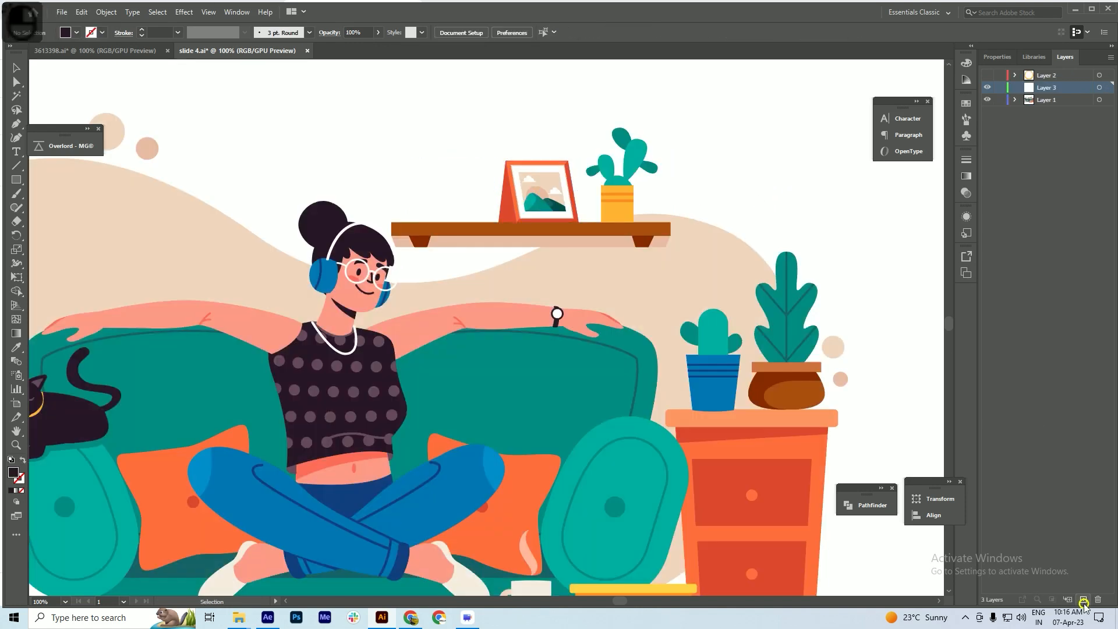
{"action": "key", "text": "ctrl+shift+v"}
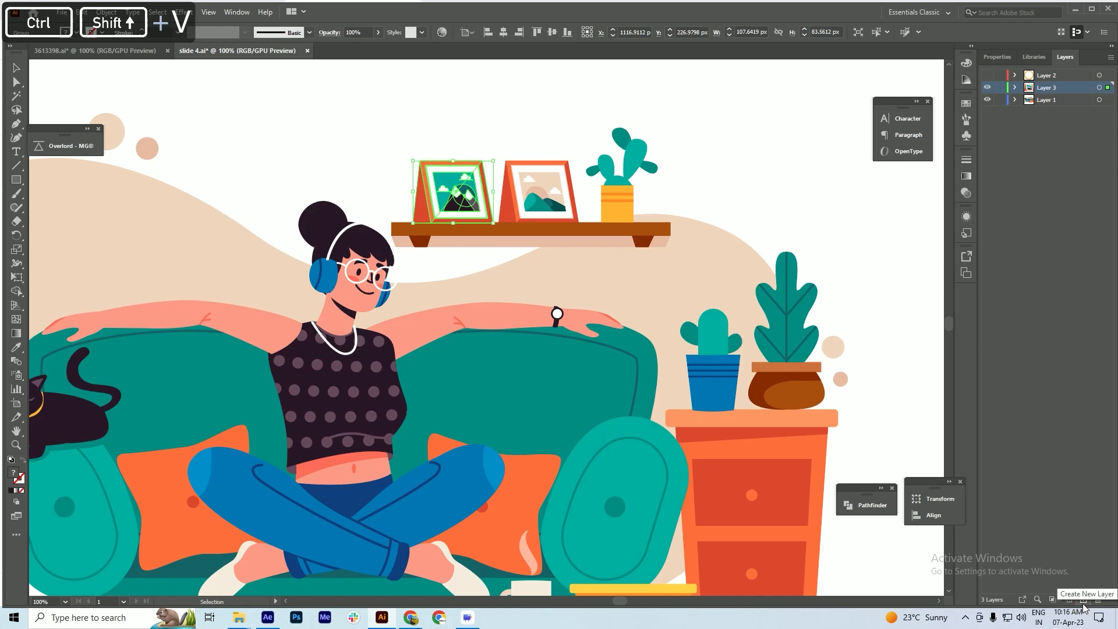
{"action": "left_click", "coordinate": [987, 87]}
- Move the remaining picture frame from the shelf in place to a new layer and hide that layer
{"action": "double_click", "coordinate": [540, 201]}
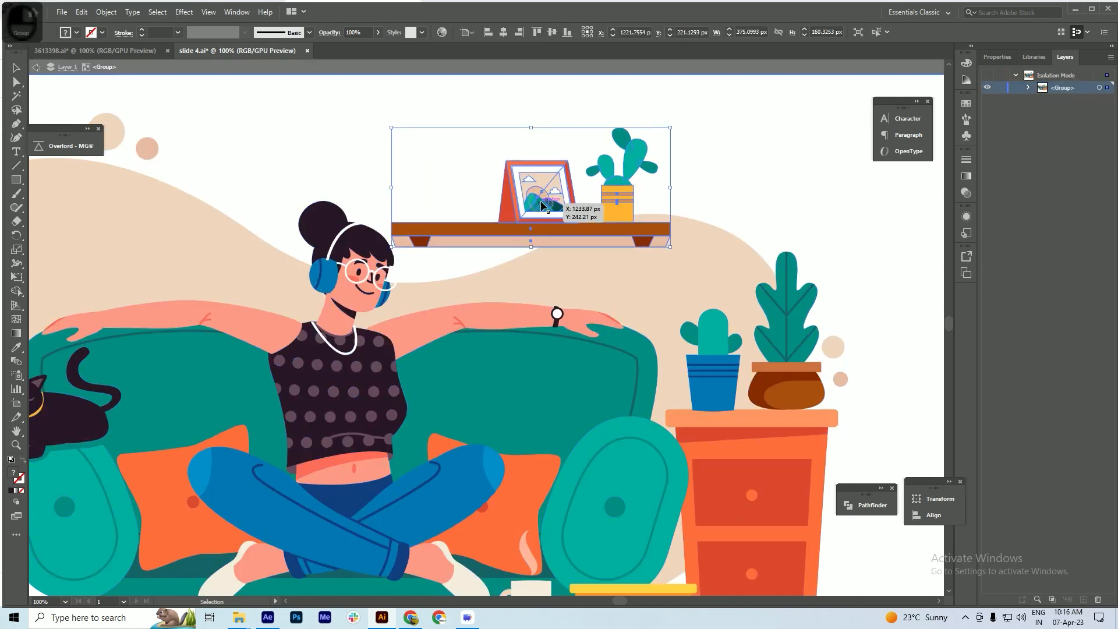
{"action": "double_click", "coordinate": [542, 204]}
{"action": "left_click", "coordinate": [541, 203]}
{"action": "key", "text": "ctrl+x"}
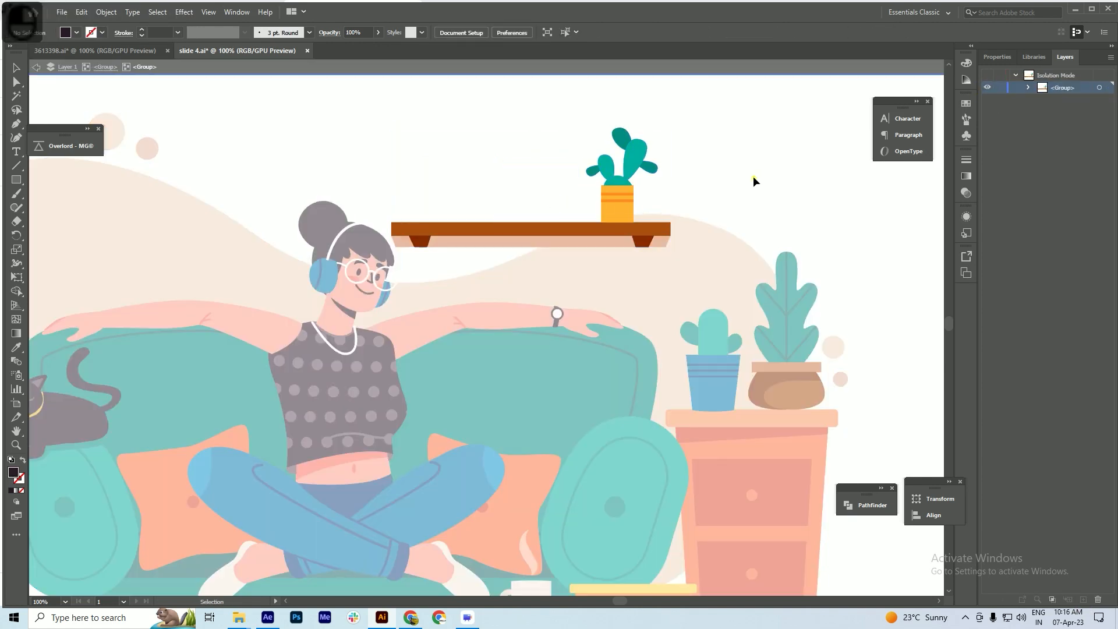
{"action": "double_click", "coordinate": [754, 177]}
{"action": "left_click", "coordinate": [1084, 600]}
{"action": "key", "text": "ctrl+shift+v"}
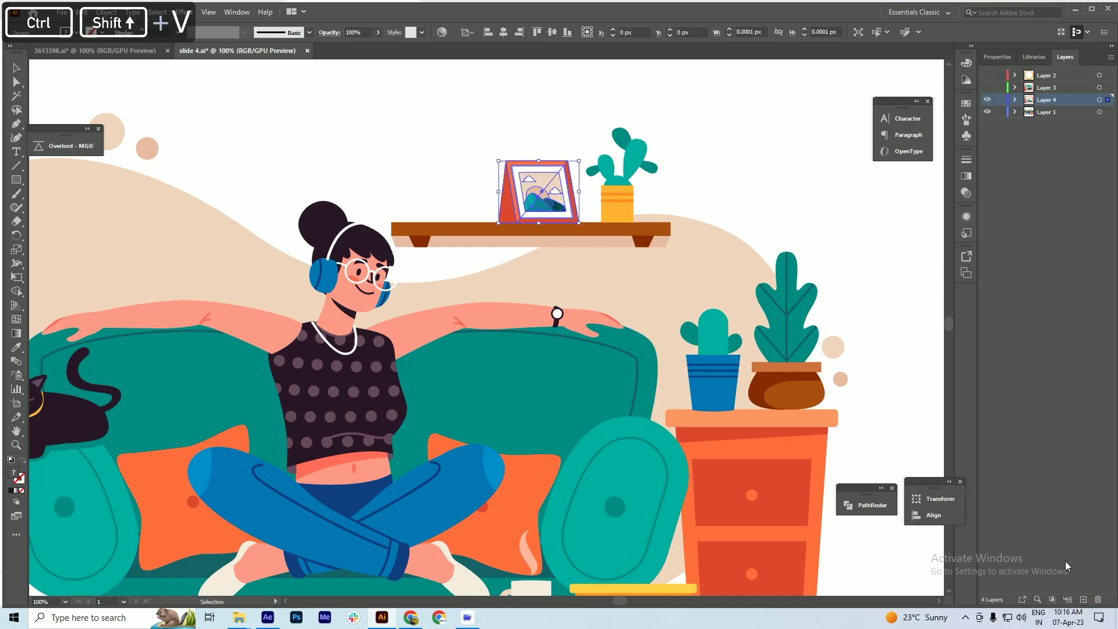
{"action": "left_click", "coordinate": [989, 100]}
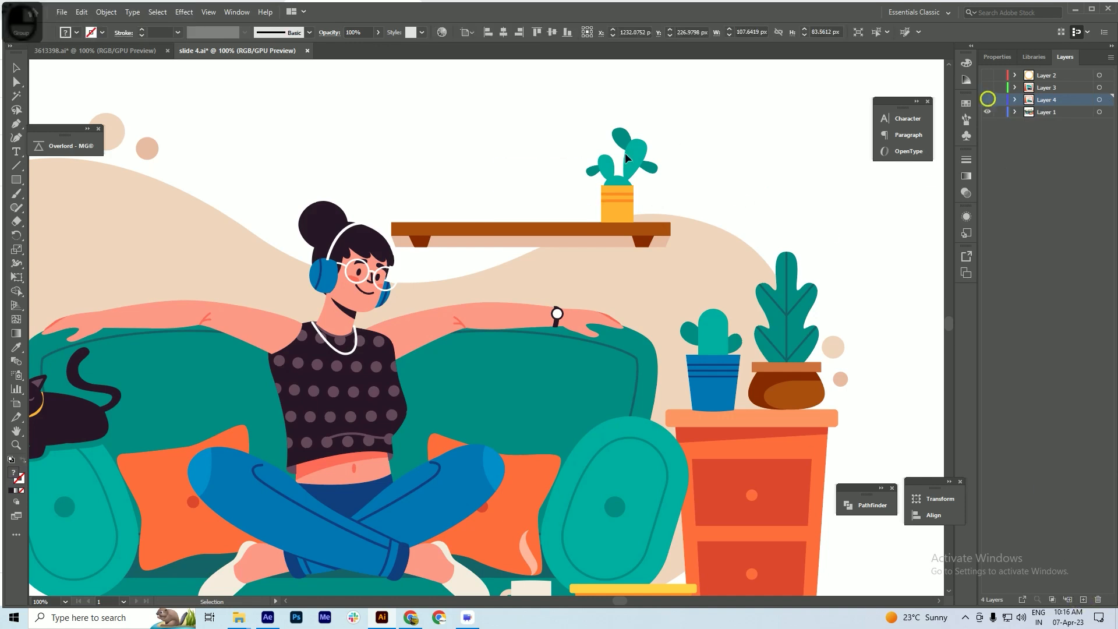
{"action": "left_click", "coordinate": [612, 204]}
{"action": "double_click", "coordinate": [625, 201]}
{"action": "left_click", "coordinate": [625, 202]}
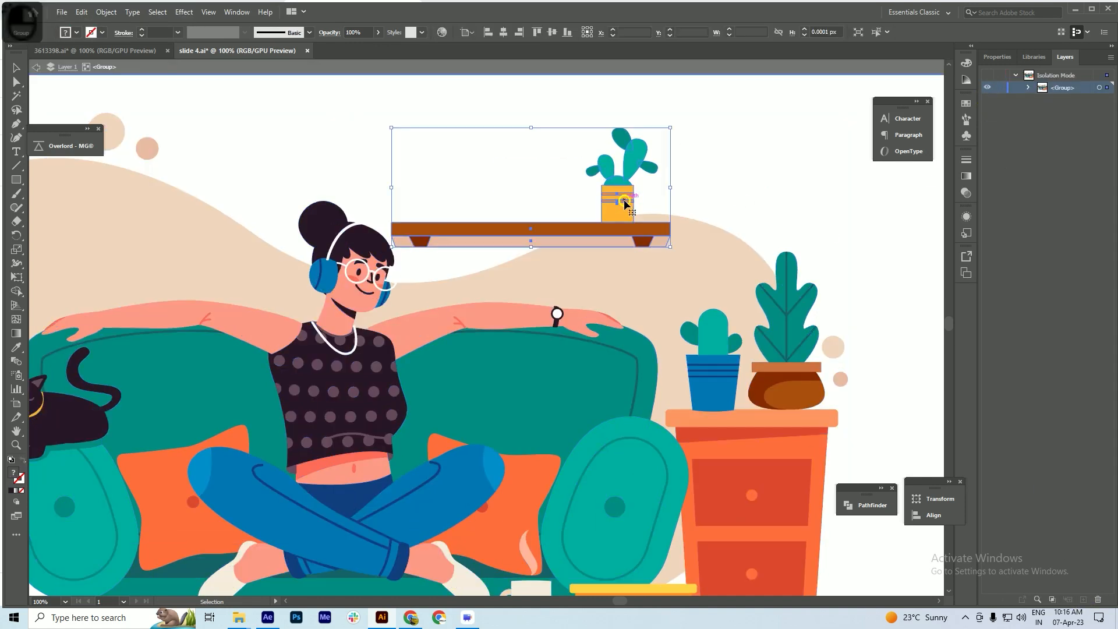
{"action": "double_click", "coordinate": [713, 160]}
- Ungroup the main illustration on Layer 1 and deselect its parts
{"action": "left_click", "coordinate": [580, 277]}
{"action": "right_click", "coordinate": [580, 278]}
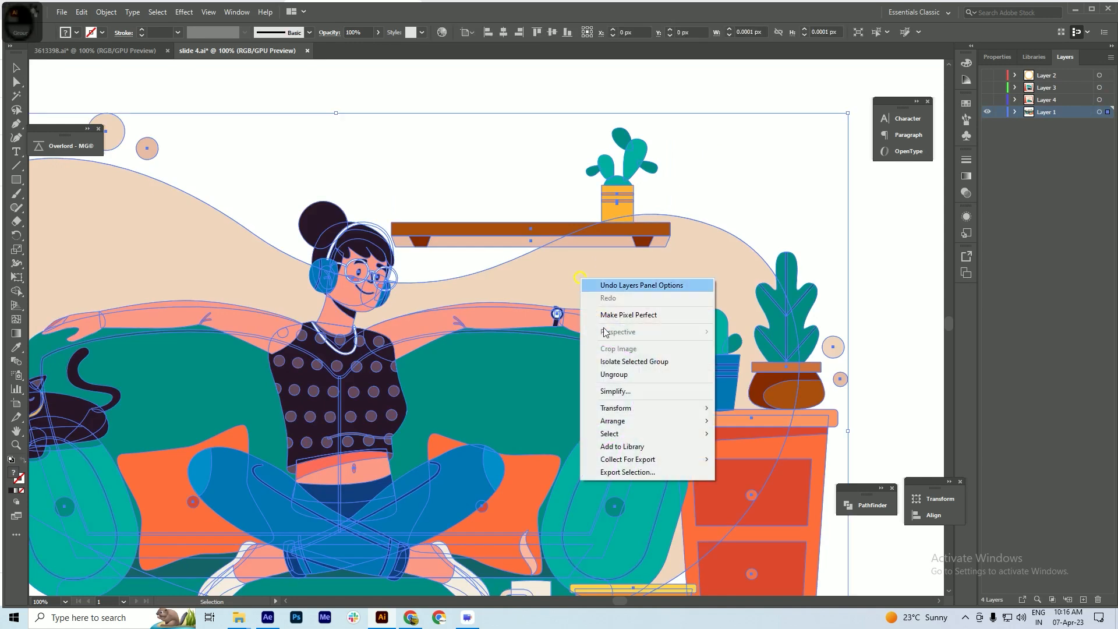
{"action": "left_click", "coordinate": [635, 376]}
{"action": "left_click", "coordinate": [684, 92]}
- Move the potted cactus from the shelf in place to a new layer and hide that layer
{"action": "left_click", "coordinate": [622, 202]}
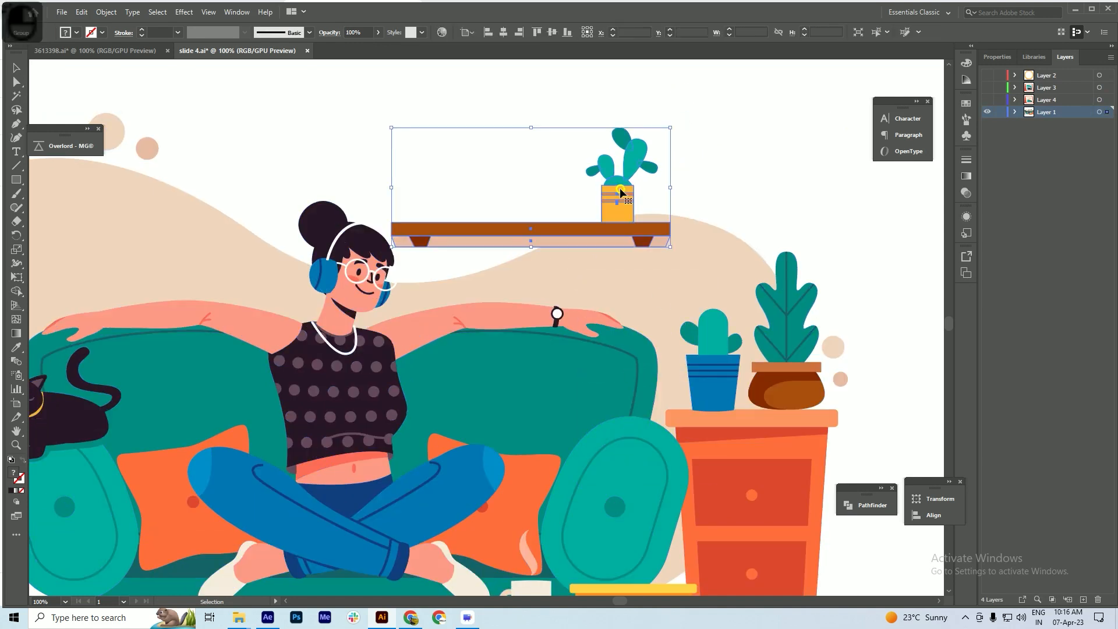
{"action": "double_click", "coordinate": [622, 201]}
{"action": "left_click", "coordinate": [622, 202]}
{"action": "key", "text": "ctrl+x"}
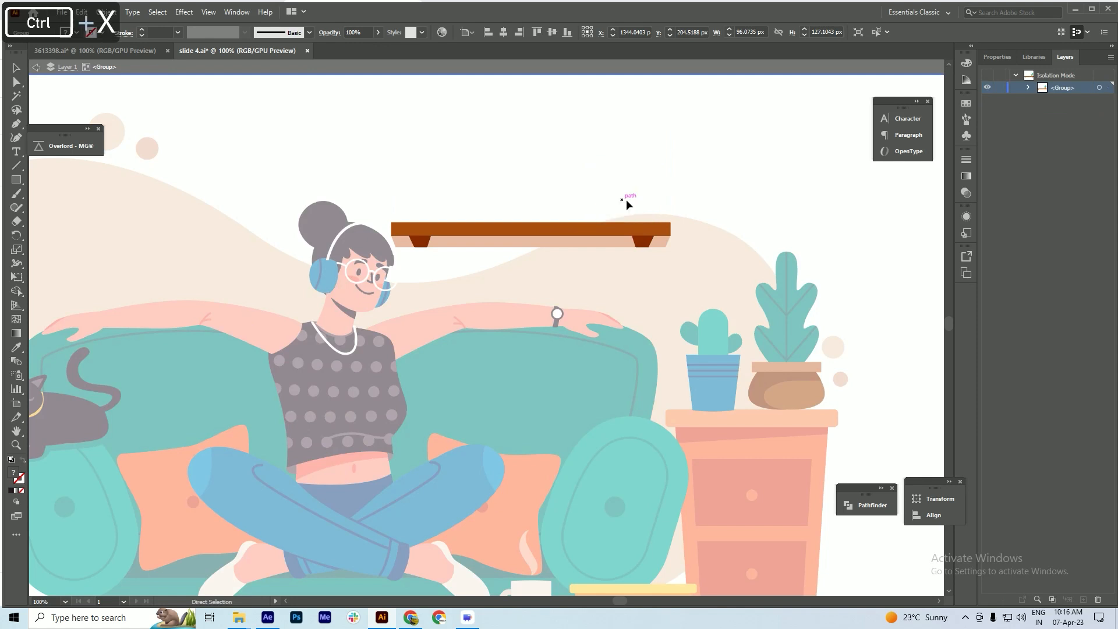
{"action": "double_click", "coordinate": [901, 299]}
{"action": "left_click", "coordinate": [1084, 600]}
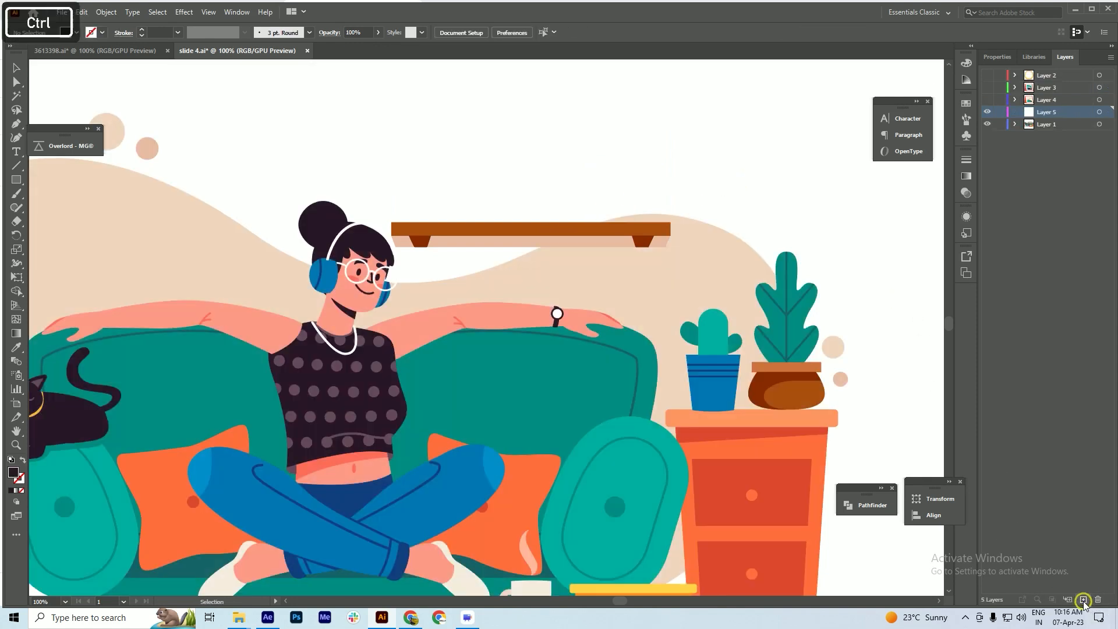
{"action": "key", "text": "ctrl+shift+v"}
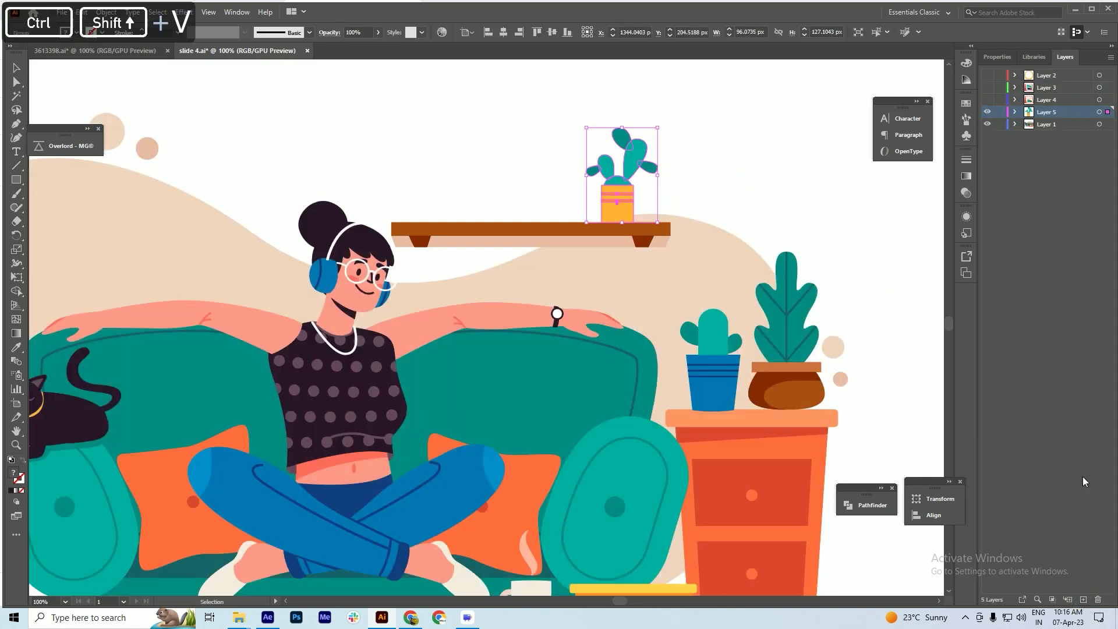
{"action": "left_click", "coordinate": [988, 112]}
- Move the empty wall shelf in place from Layer 1 to a new layer and hide that layer
{"action": "left_click", "coordinate": [539, 231]}
{"action": "key", "text": "ctrl+x"}
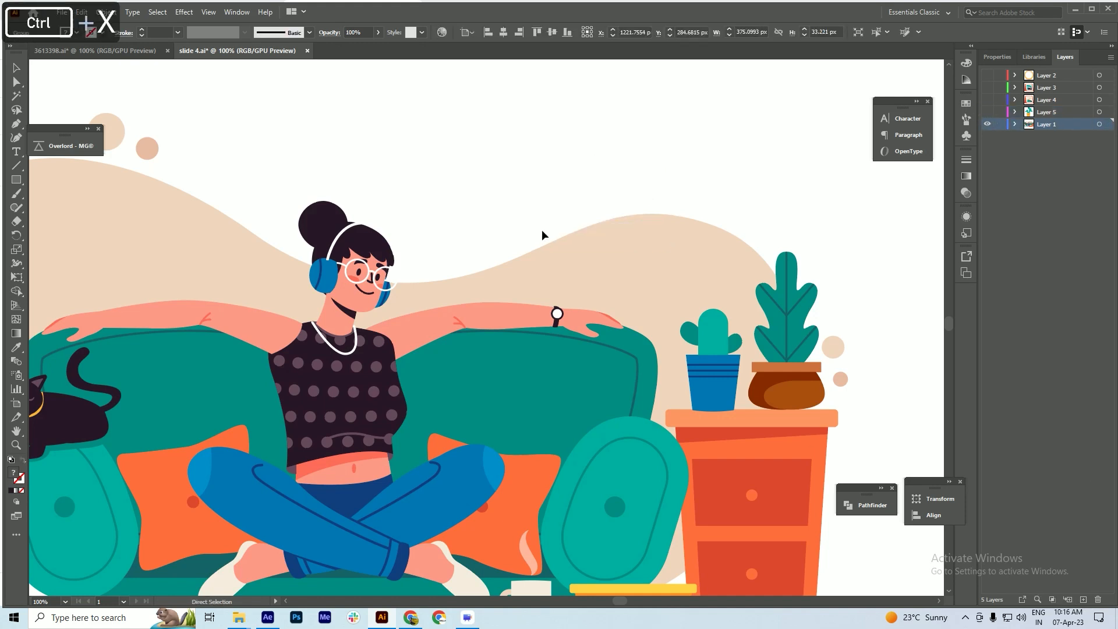
{"action": "left_click", "coordinate": [778, 183]}
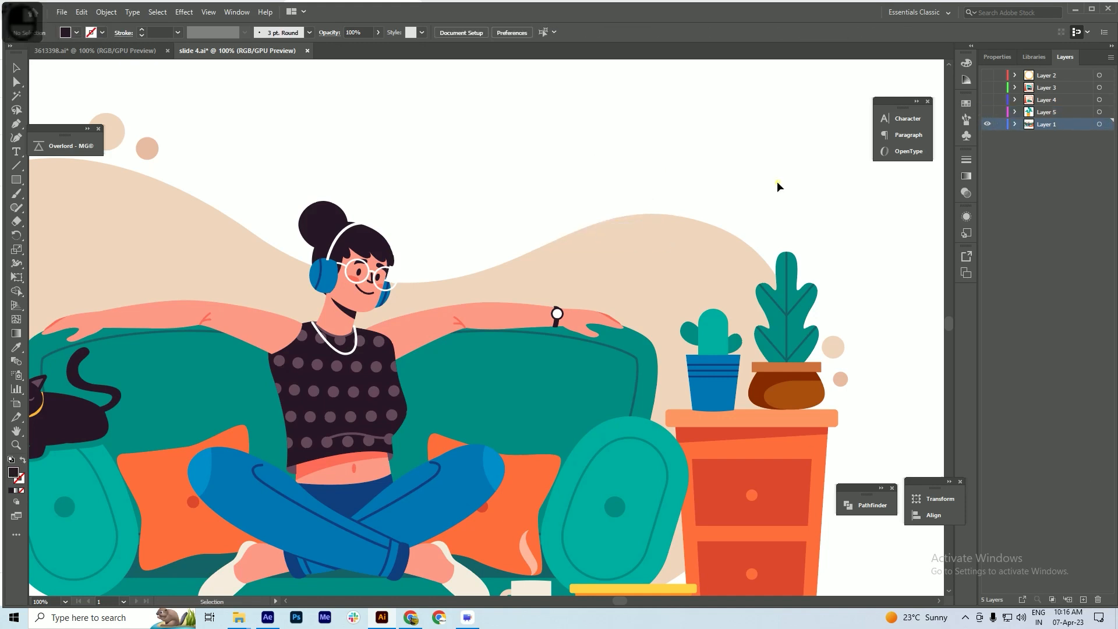
{"action": "left_click", "coordinate": [1084, 600]}
{"action": "key", "text": "ctrl+shift+v"}
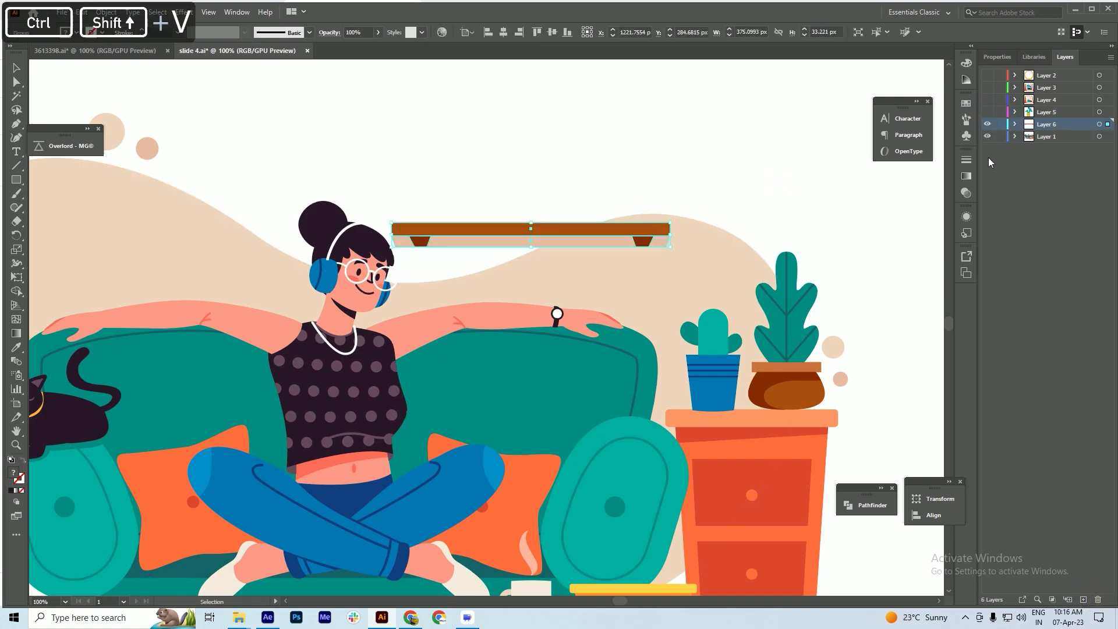
{"action": "left_click", "coordinate": [988, 124]}
- Move the tall potted plant with its stand and shadow in place to a new layer and hide that layer
{"action": "key", "text": "ctrl+alt+0"}
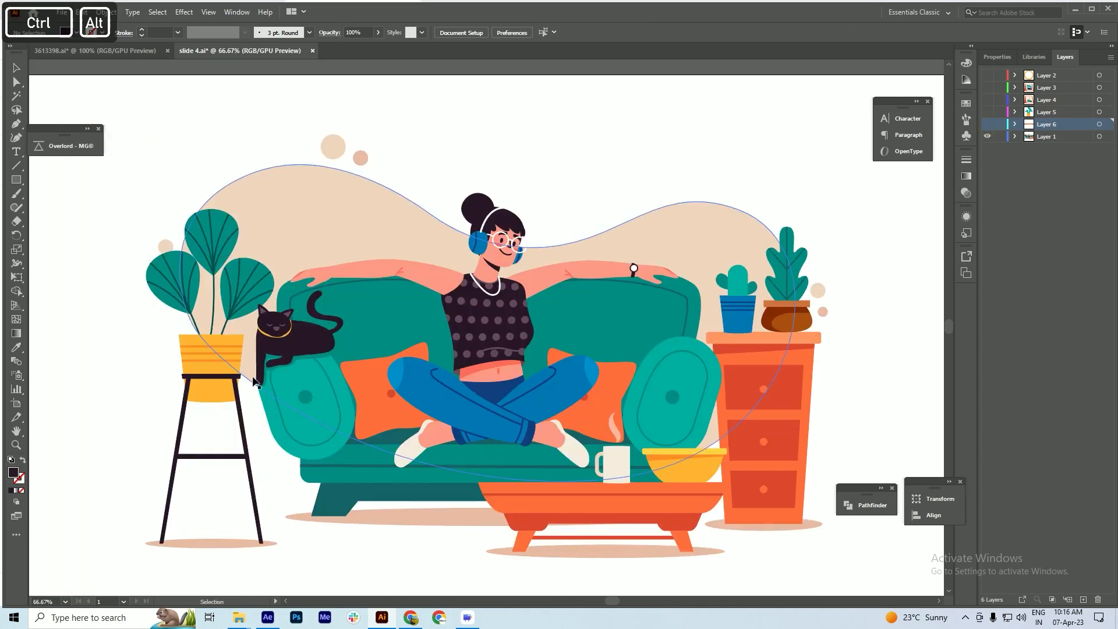
{"action": "left_click", "coordinate": [188, 401]}
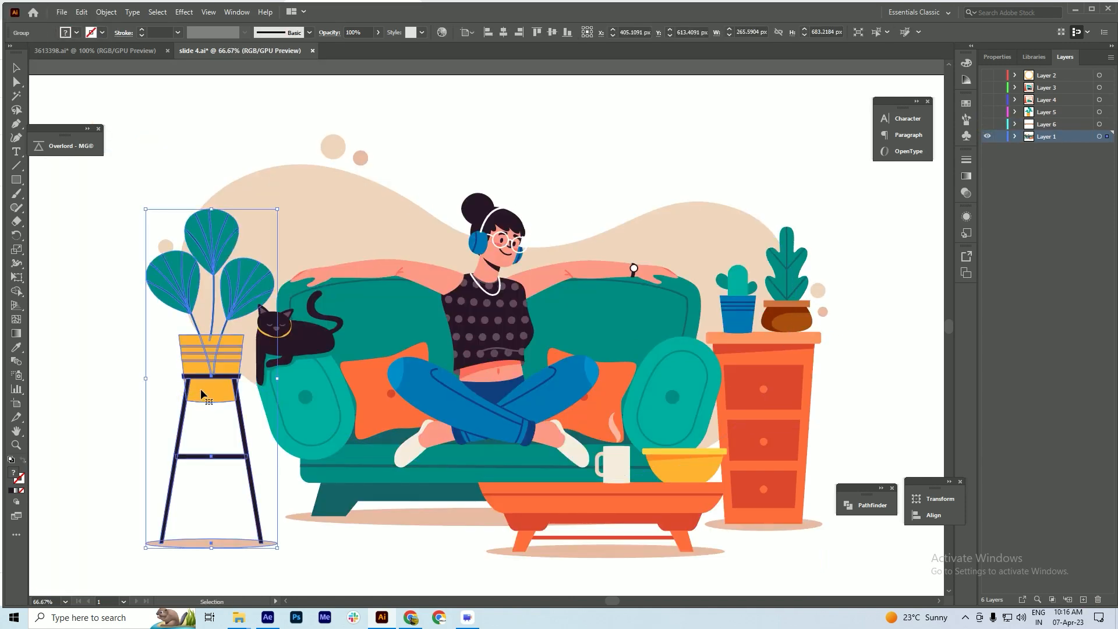
{"action": "key", "text": "ctrl"}
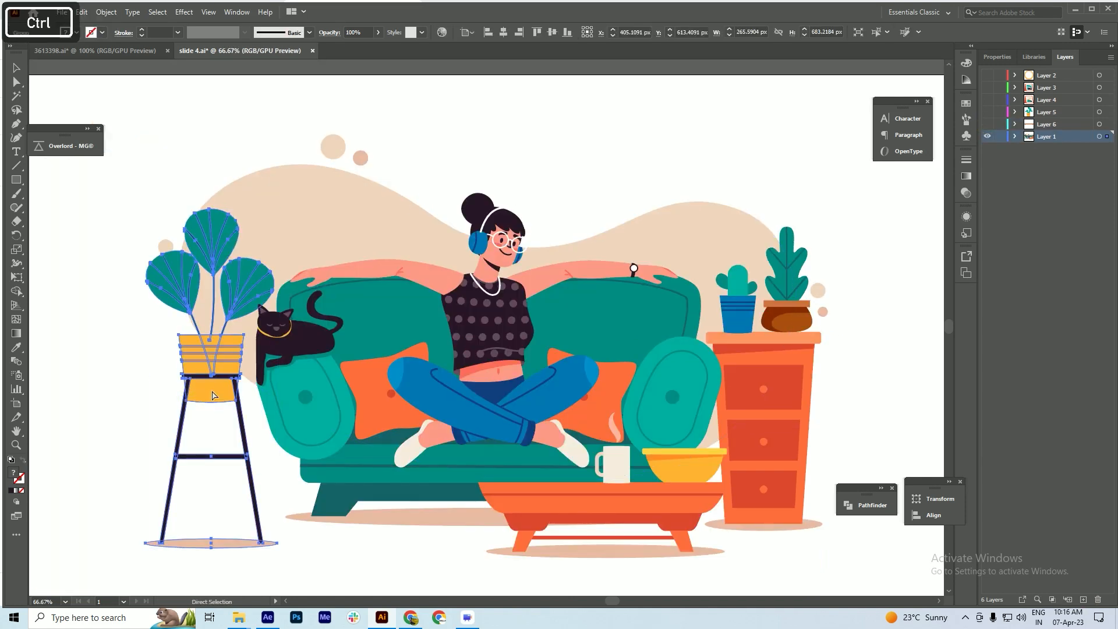
{"action": "key", "text": "ctrl+x"}
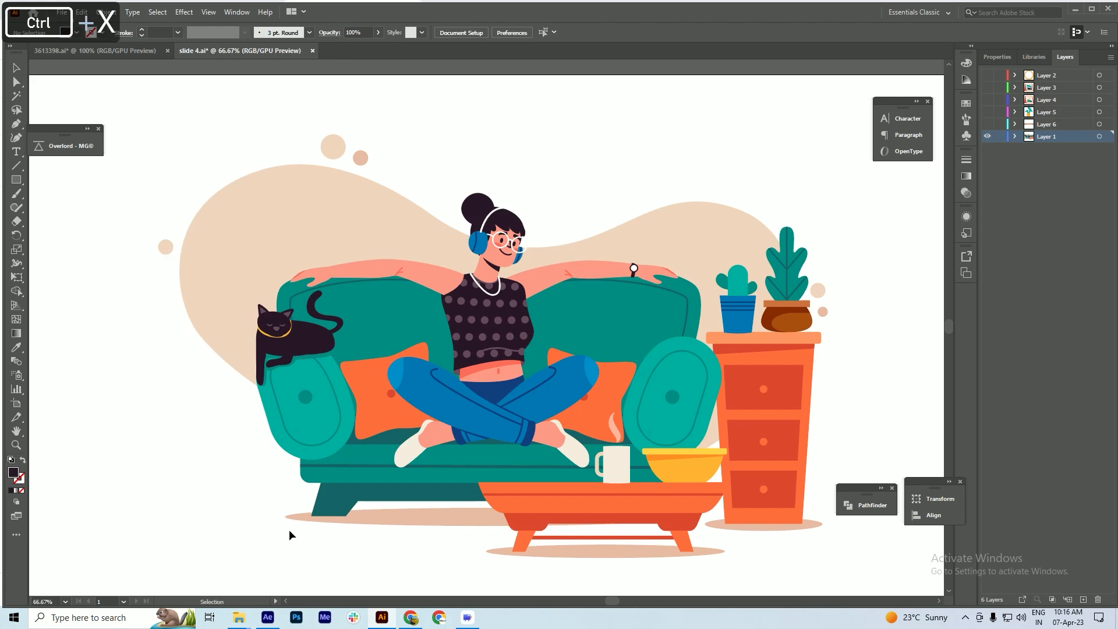
{"action": "left_click", "coordinate": [1085, 601]}
{"action": "key", "text": "ctrl+shift+v"}
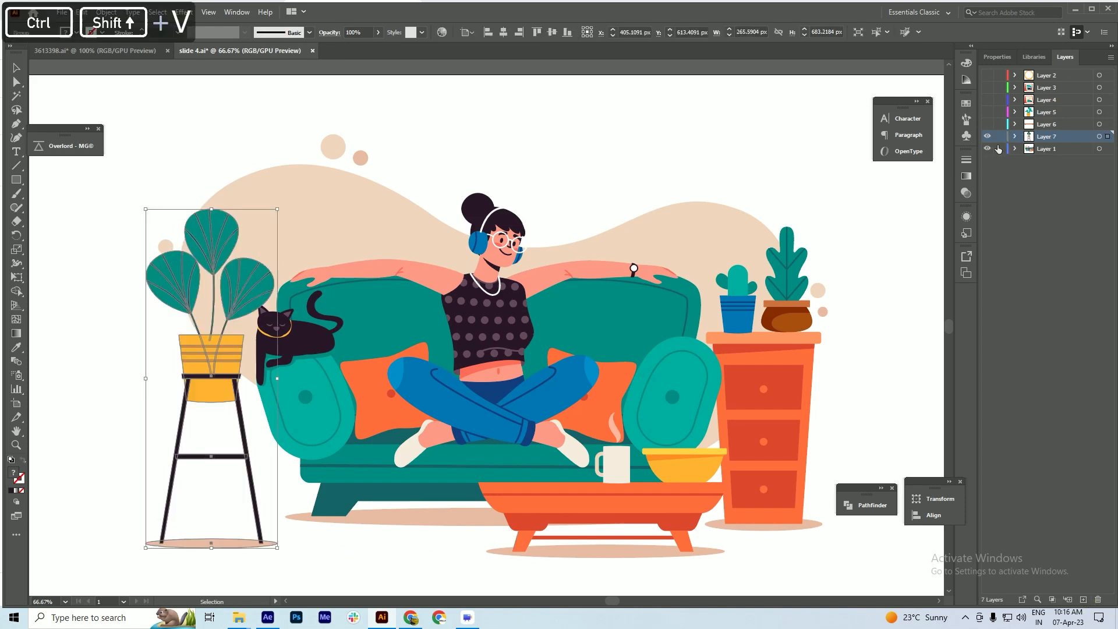
{"action": "left_click", "coordinate": [988, 137]}
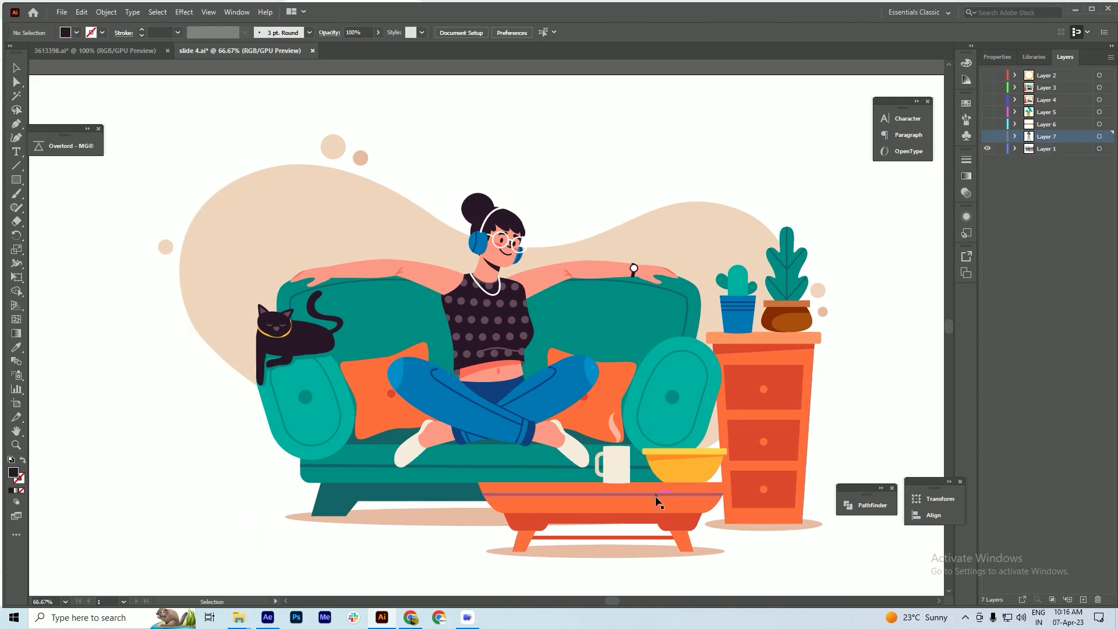
- Move the orange coffee table and its floor shadow out of their group in place to a new layer and hide that layer
{"action": "left_click", "coordinate": [633, 498]}
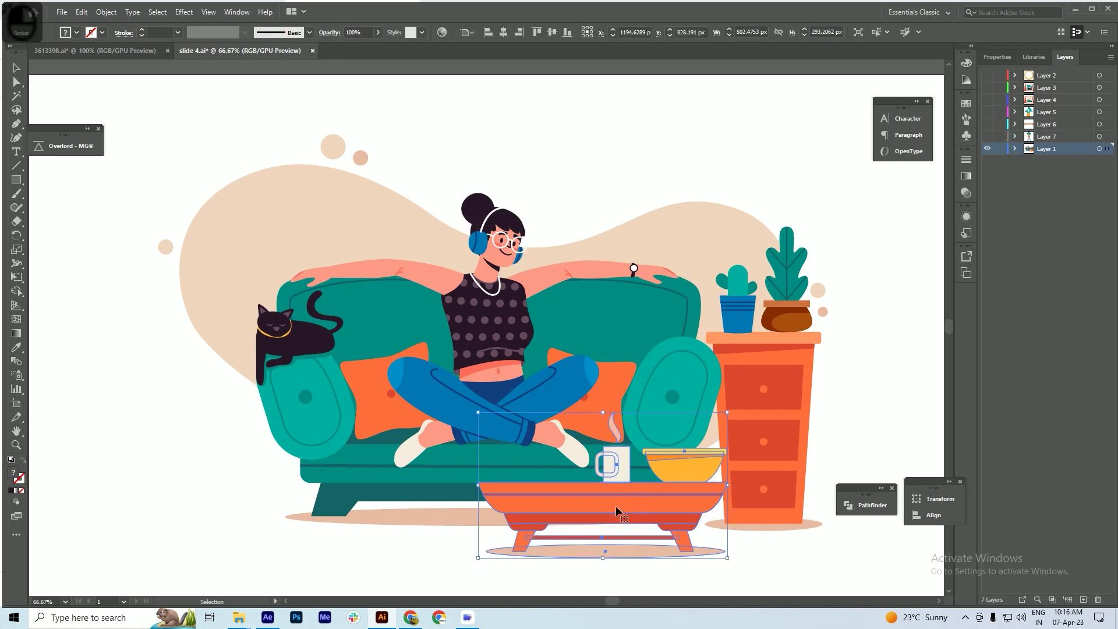
{"action": "double_click", "coordinate": [616, 509]}
{"action": "left_click", "coordinate": [597, 554], "text": "shift"}
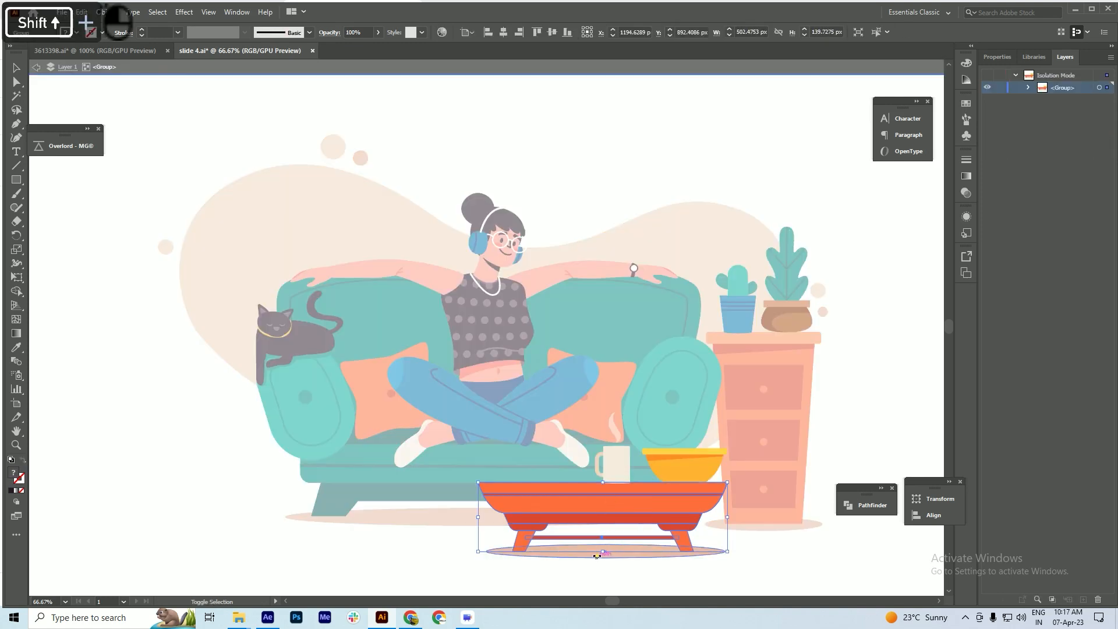
{"action": "left_click", "coordinate": [630, 558], "text": "shift"}
{"action": "key", "text": "ctrl+x"}
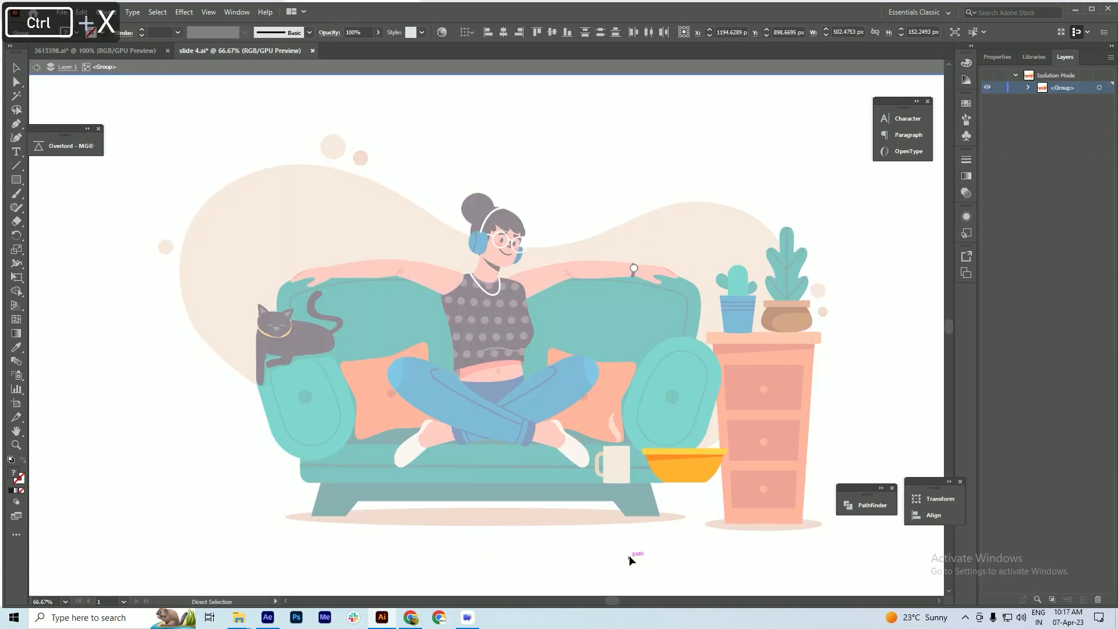
{"action": "key", "text": "Escape"}
{"action": "left_click", "coordinate": [1083, 600]}
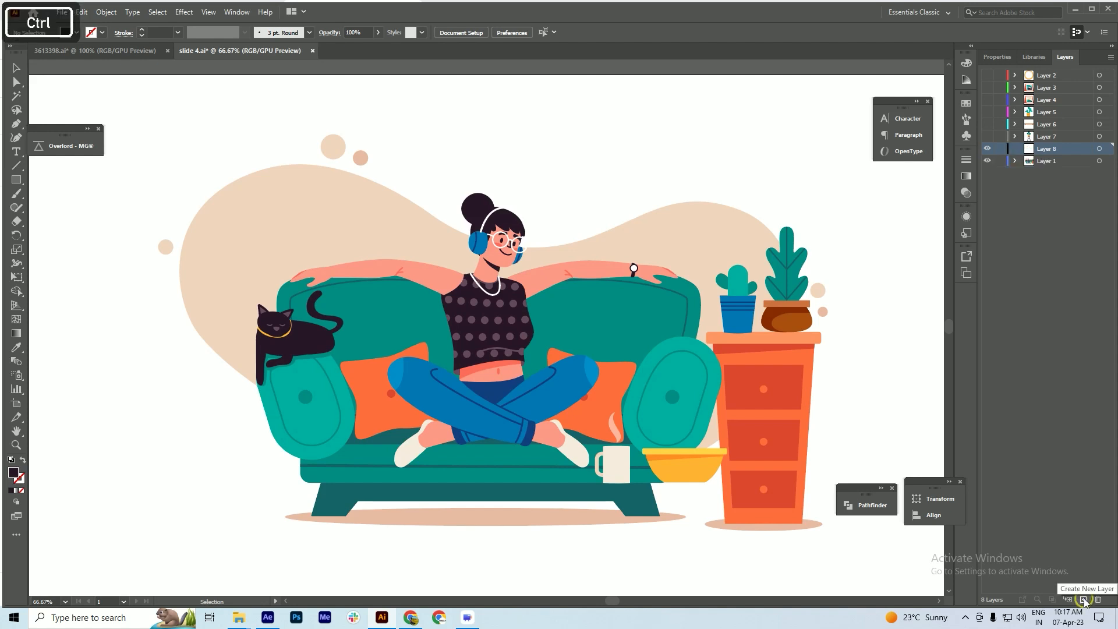
{"action": "key", "text": "ctrl+shift+v"}
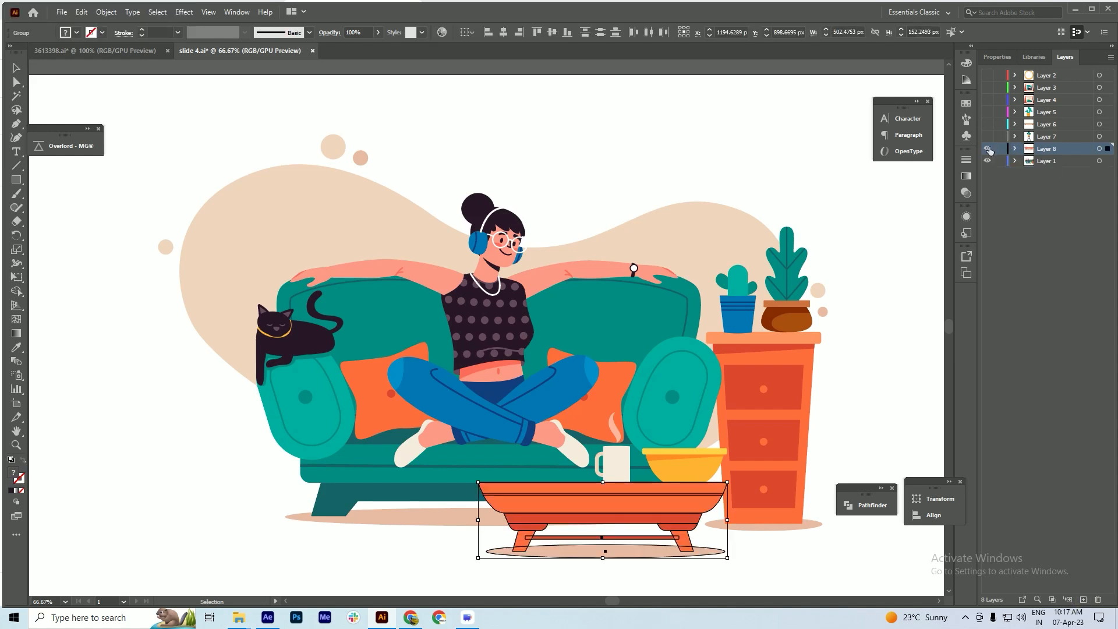
{"action": "left_click", "coordinate": [988, 149]}
- Move the steaming mug out of its group in place to a new layer and hide that layer
{"action": "left_click", "coordinate": [619, 474]}
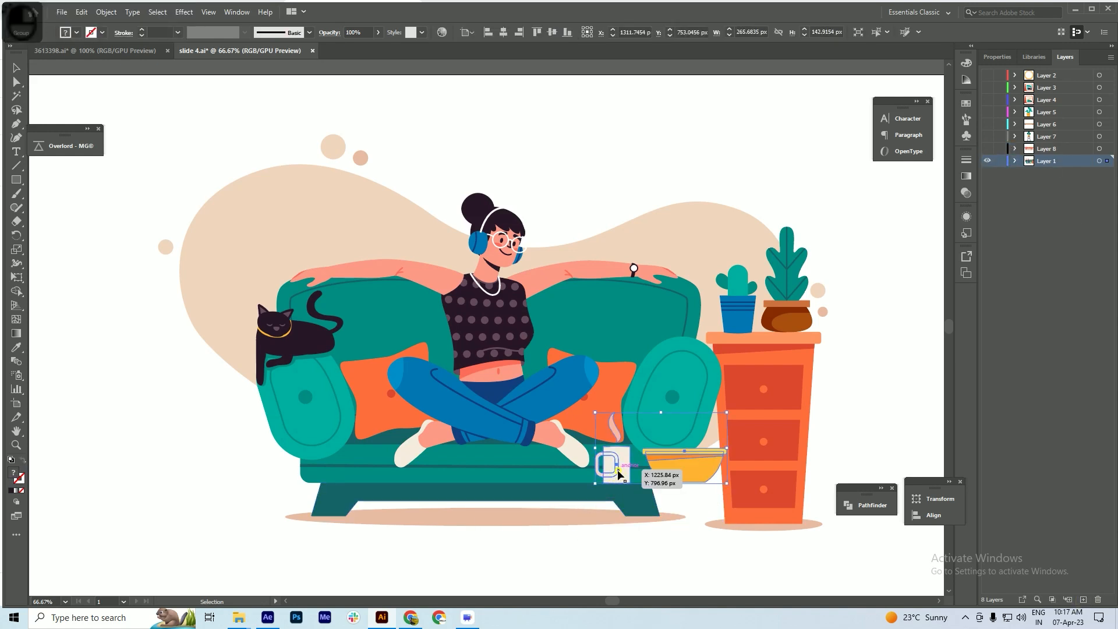
{"action": "double_click", "coordinate": [619, 474]}
{"action": "key", "text": "ctrl+x"}
{"action": "double_click", "coordinate": [603, 547]}
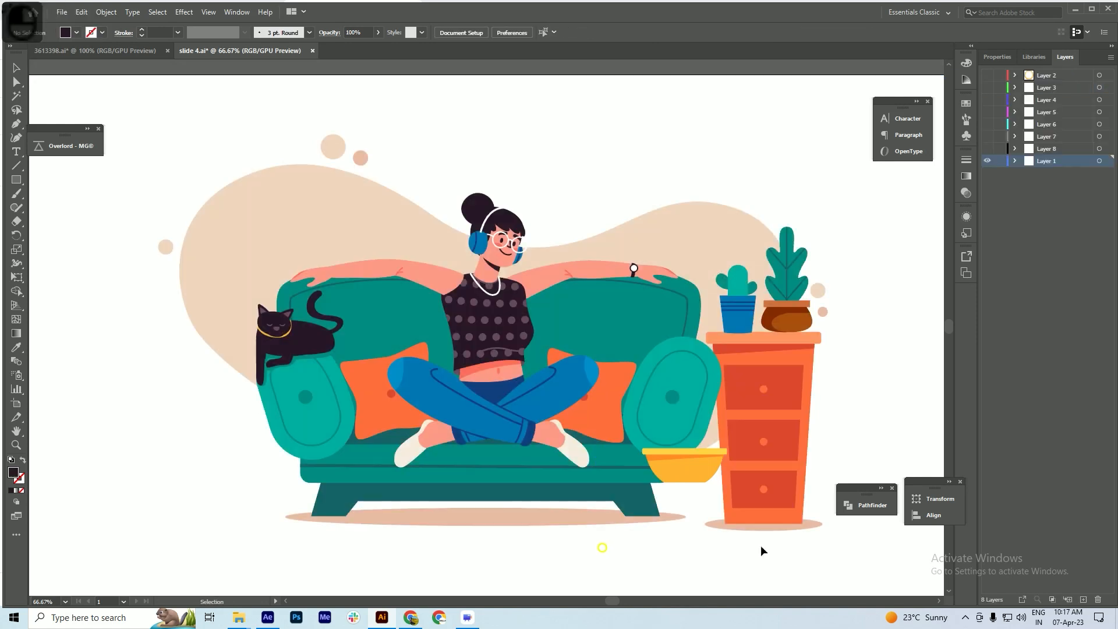
{"action": "left_click", "coordinate": [1084, 600]}
{"action": "key", "text": "ctrl+shift+v"}
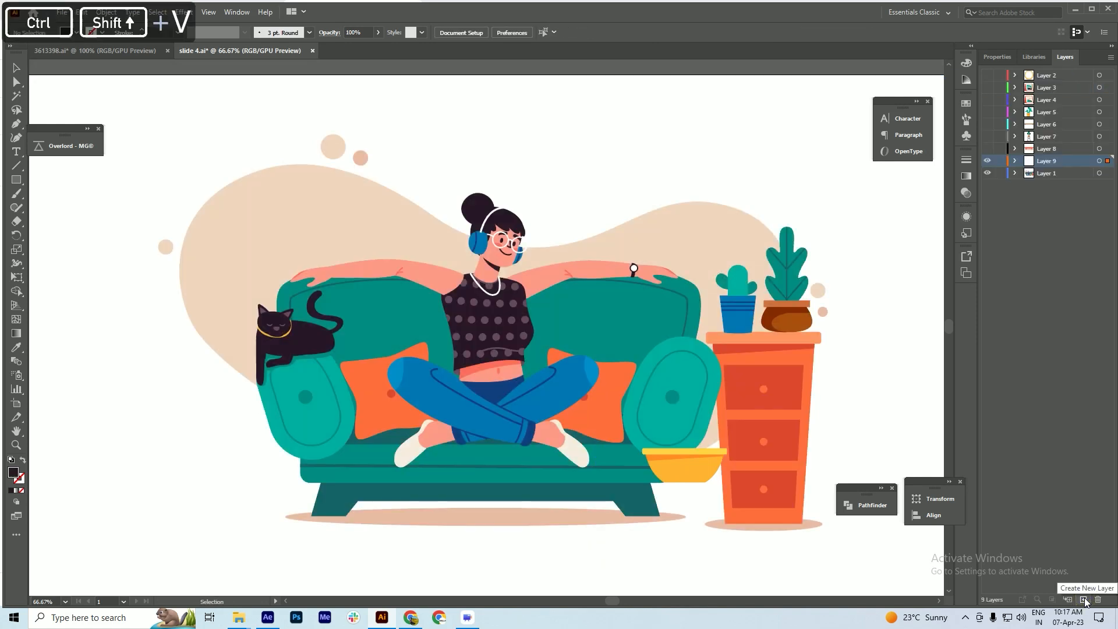
{"action": "left_click", "coordinate": [987, 160]}
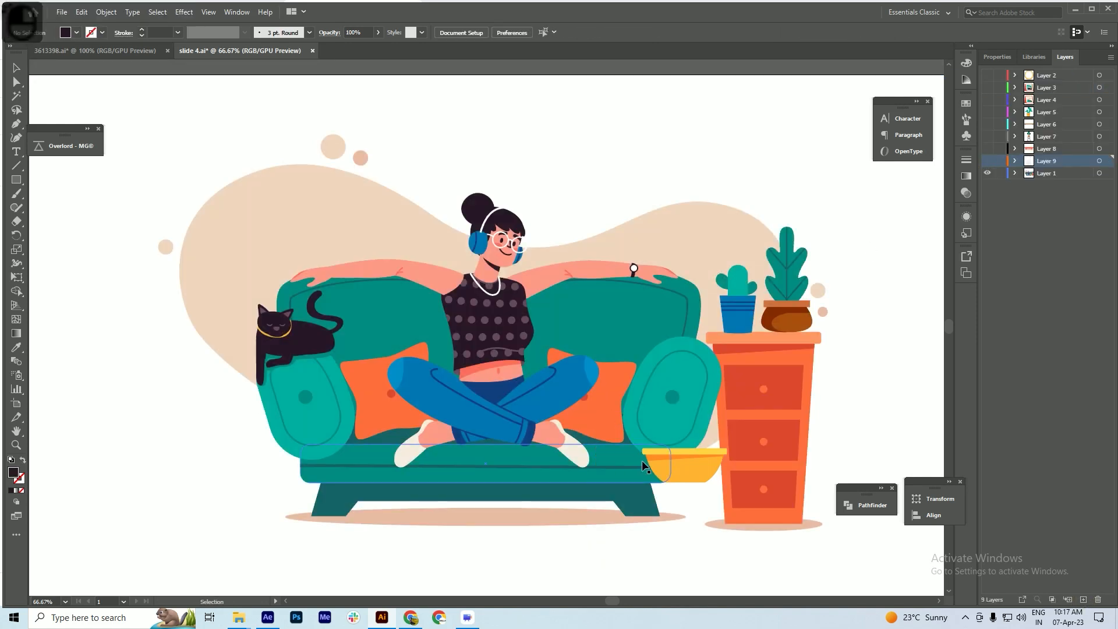
- Move the yellow bowl in place from Layer 1 to a new layer and hide that layer
{"action": "left_click", "coordinate": [687, 470]}
{"action": "key", "text": "ctrl+x"}
{"action": "left_click", "coordinate": [687, 550]}
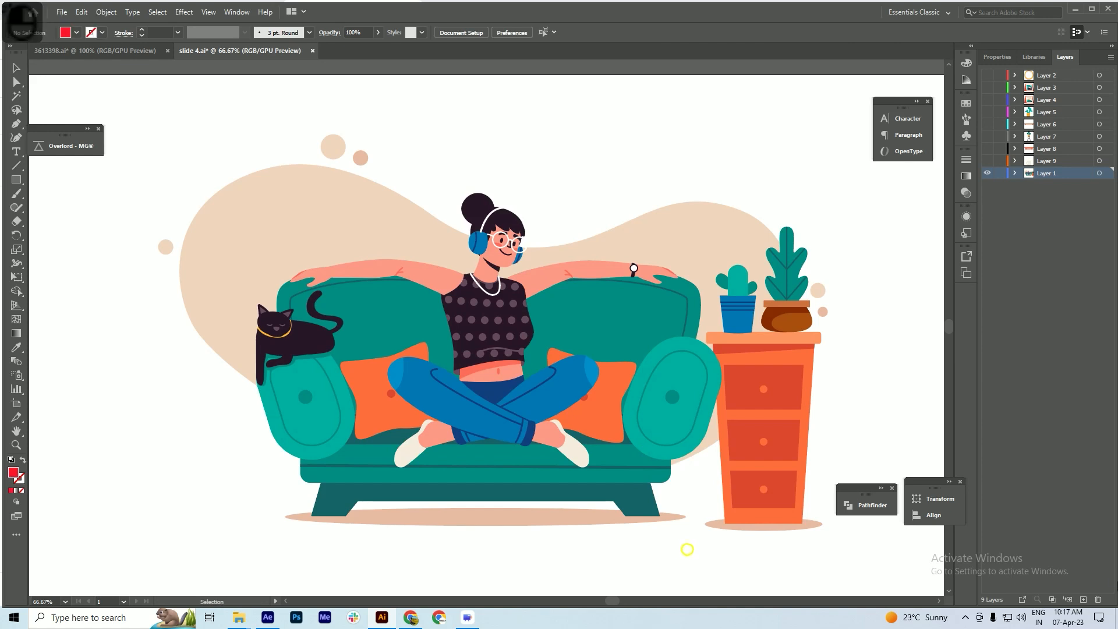
{"action": "key", "text": "ctrl+shift+v"}
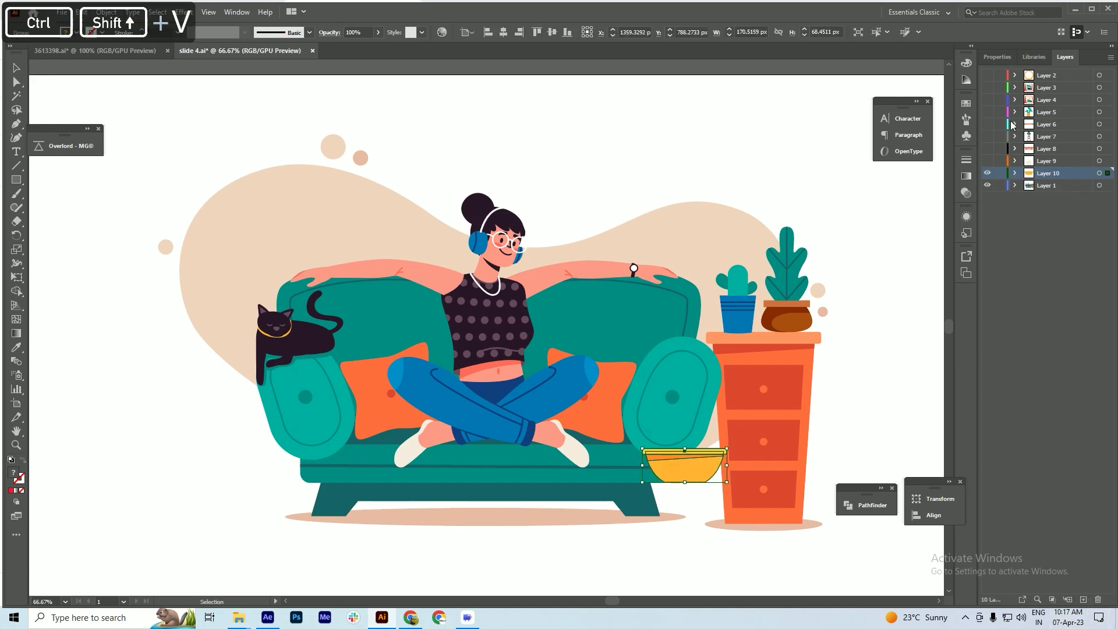
{"action": "left_click", "coordinate": [987, 173]}
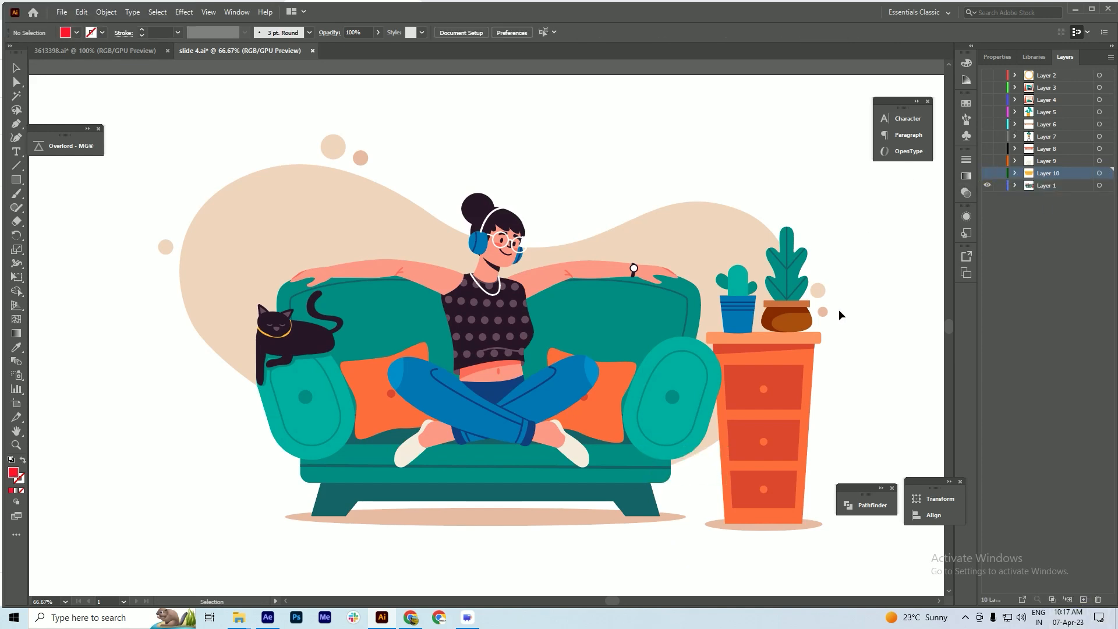
- Move the orange drawer cabinet and its shadow in place to a new layer and hide that layer
{"action": "scroll", "coordinate": [837, 310], "scroll_direction": "up", "scroll_amount": 1}
{"action": "left_click", "coordinate": [764, 311]}
{"action": "scroll", "coordinate": [736, 318], "scroll_direction": "down", "scroll_amount": 1}
{"action": "double_click", "coordinate": [733, 404]}
{"action": "left_click", "coordinate": [735, 417]}
{"action": "key", "text": "ctrl+x"}
{"action": "left_click", "coordinate": [794, 396]}
{"action": "double_click", "coordinate": [781, 484]}
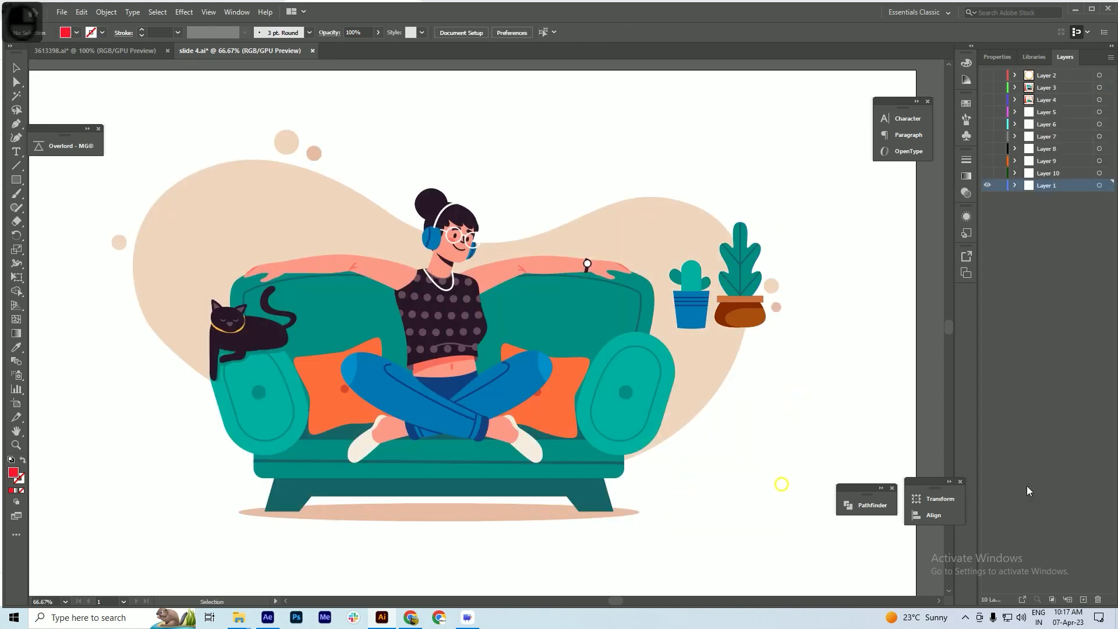
{"action": "left_click", "coordinate": [1083, 600]}
{"action": "key", "text": "ctrl+shift+v"}
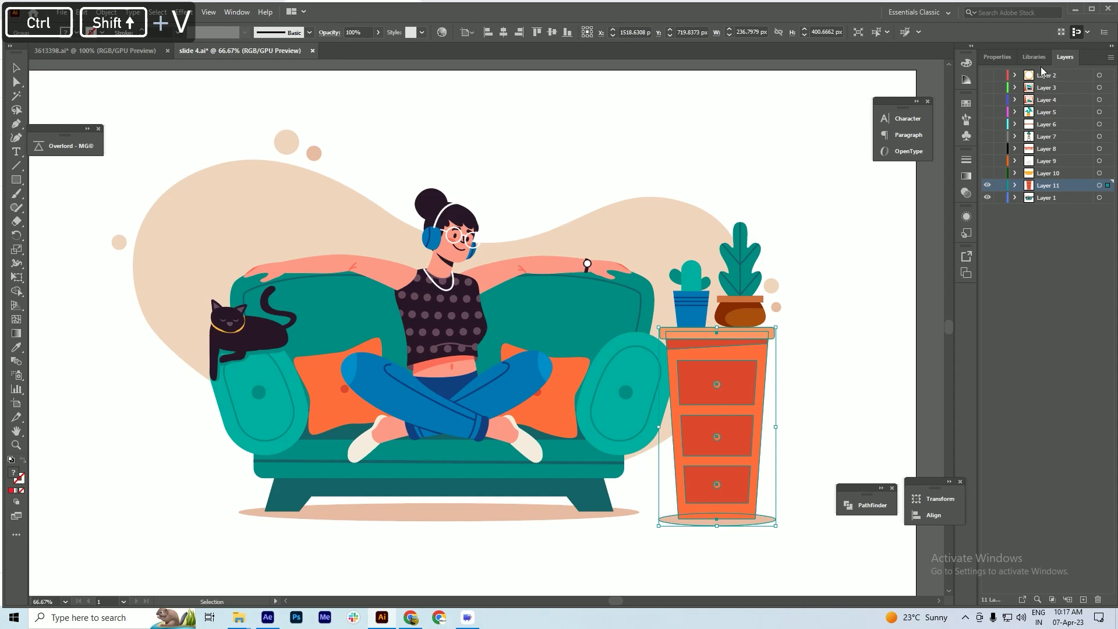
{"action": "left_click", "coordinate": [988, 186]}
- Move the leafy plant in the brown pot out of its group in place to a new layer and hide that layer
{"action": "left_click", "coordinate": [750, 319]}
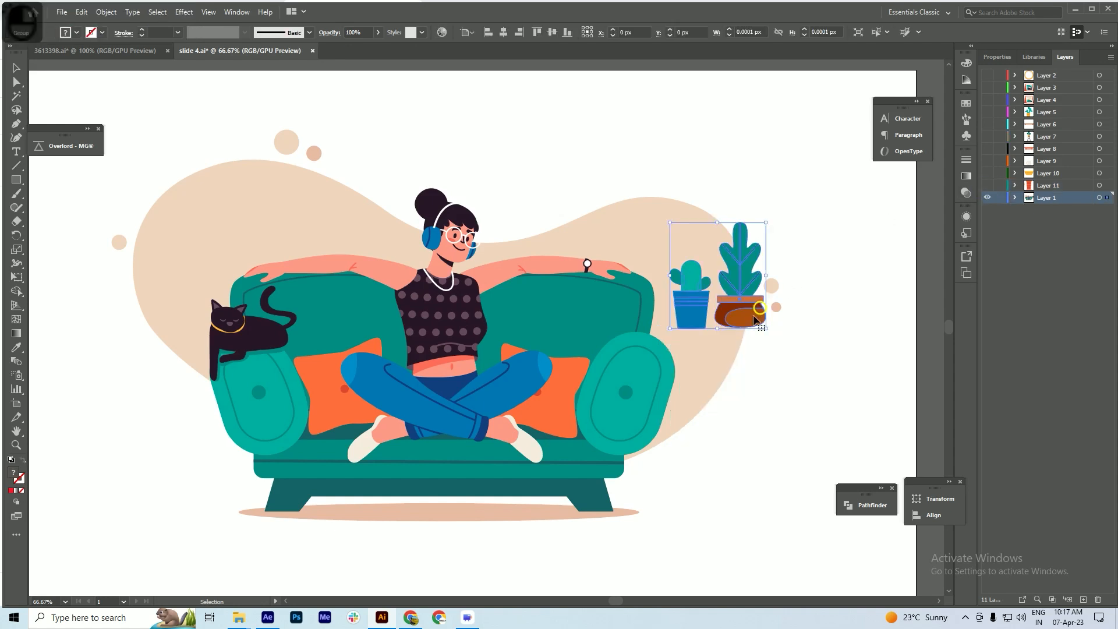
{"action": "double_click", "coordinate": [750, 319]}
{"action": "left_click", "coordinate": [750, 319]}
{"action": "key", "text": "ctrl+x"}
{"action": "left_click", "coordinate": [768, 381]}
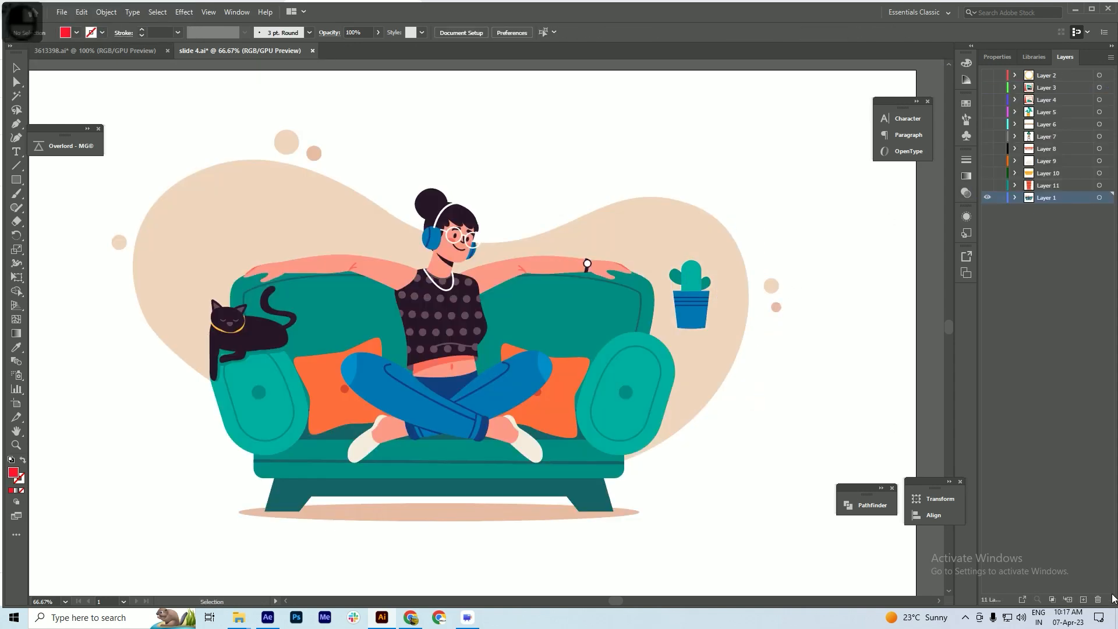
{"action": "left_click", "coordinate": [1084, 600]}
{"action": "key", "text": "ctrl+shift+v"}
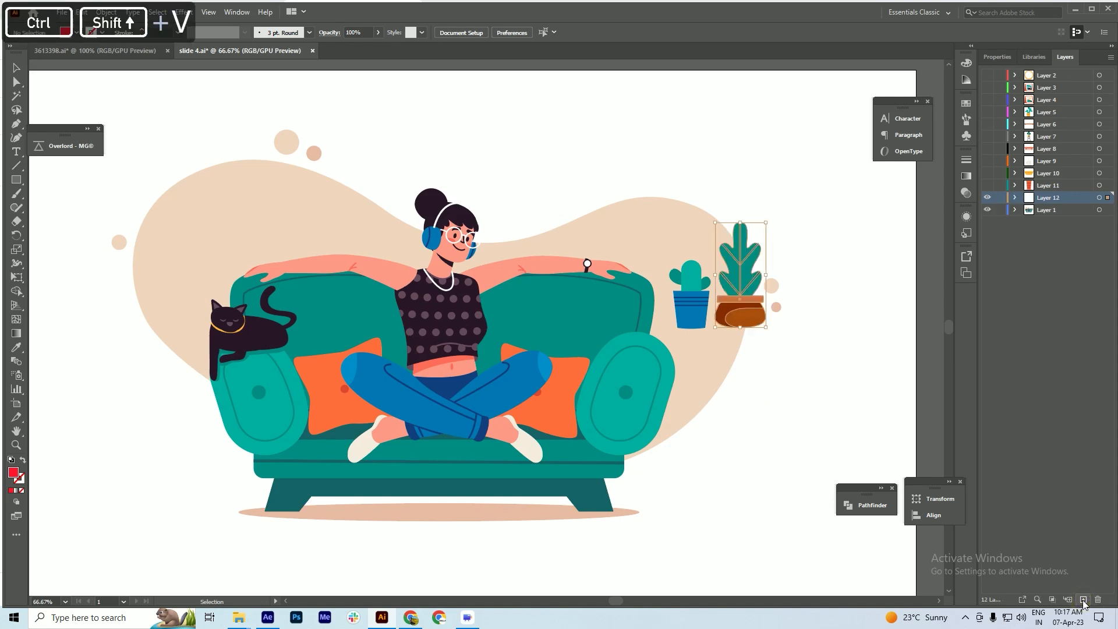
{"action": "left_click", "coordinate": [988, 198]}
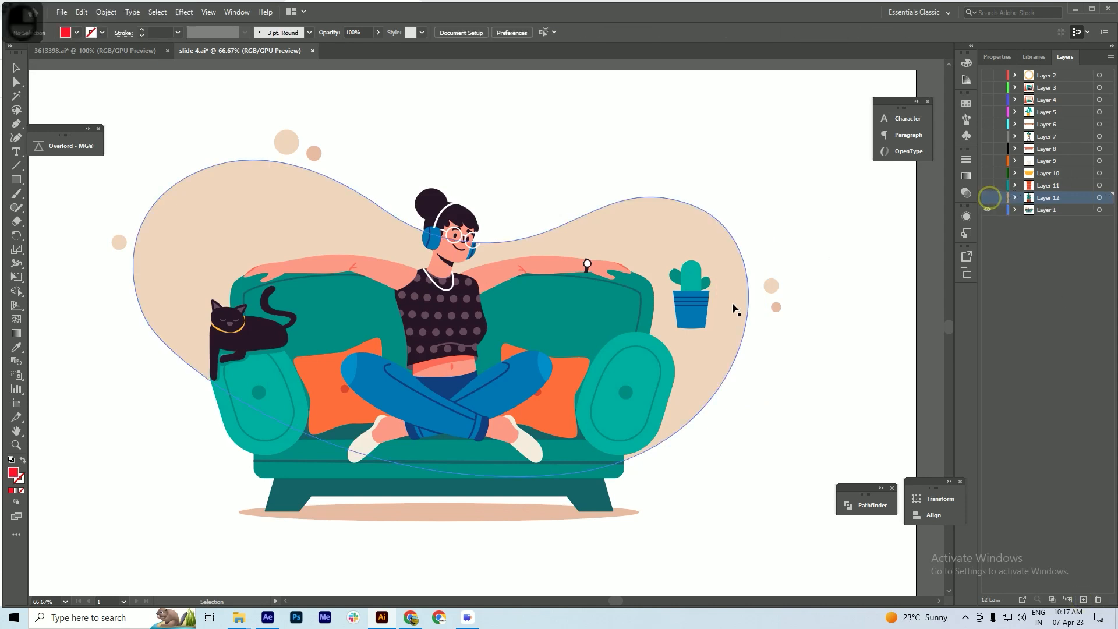
- Move the cactus in the blue pot in place from Layer 1 to a new layer and hide that layer
{"action": "left_click", "coordinate": [690, 294]}
{"action": "key", "text": "ctrl+x"}
{"action": "left_click", "coordinate": [756, 403]}
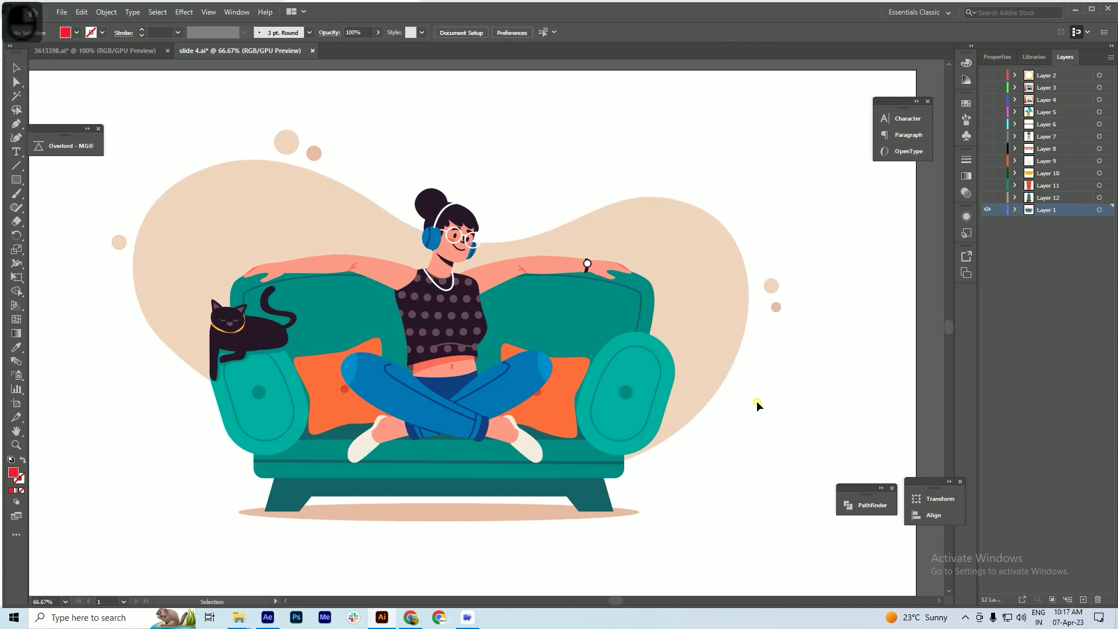
{"action": "left_click", "coordinate": [1083, 600]}
{"action": "key", "text": "ctrl+shift+v"}
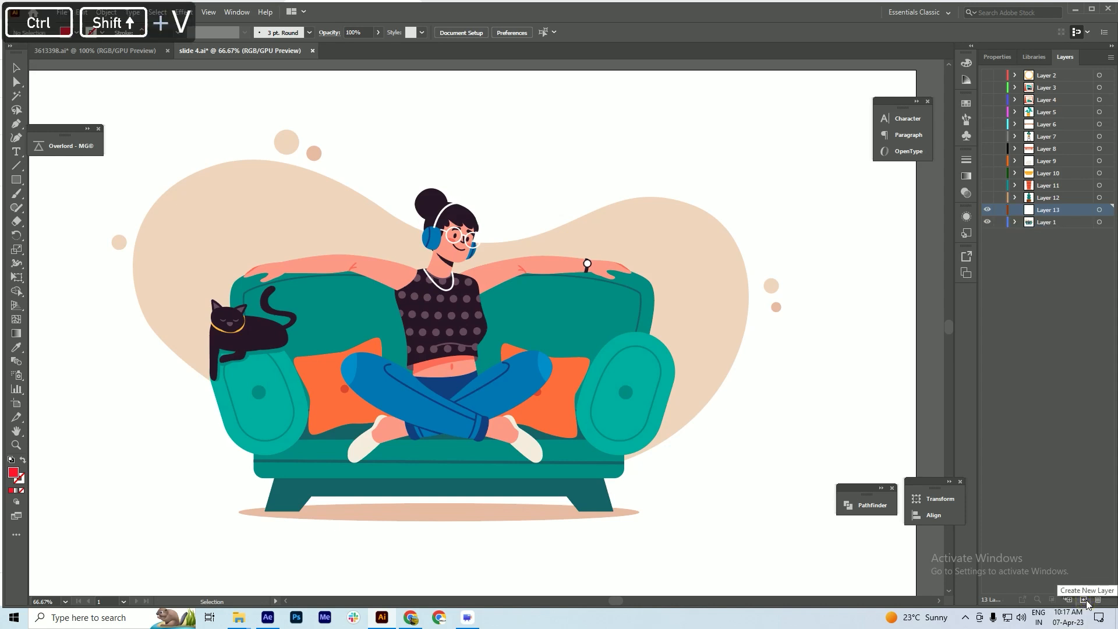
{"action": "left_click", "coordinate": [988, 210]}
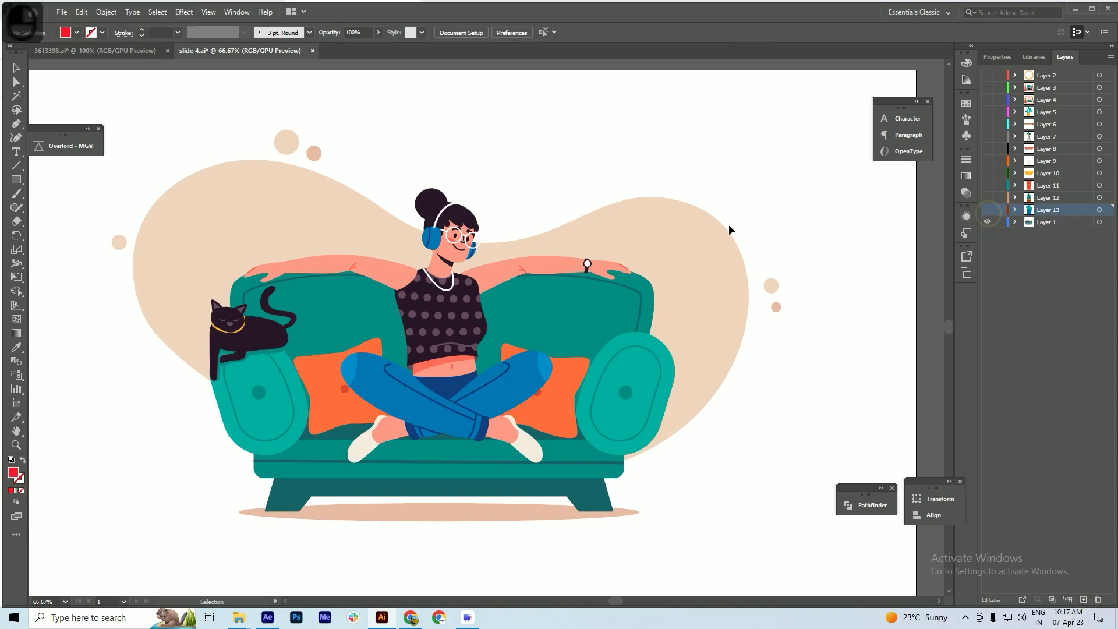
- Move the black cat on the sofa arm in place to a new layer, check its shapes up close and hide that layer
{"action": "left_click", "coordinate": [248, 334]}
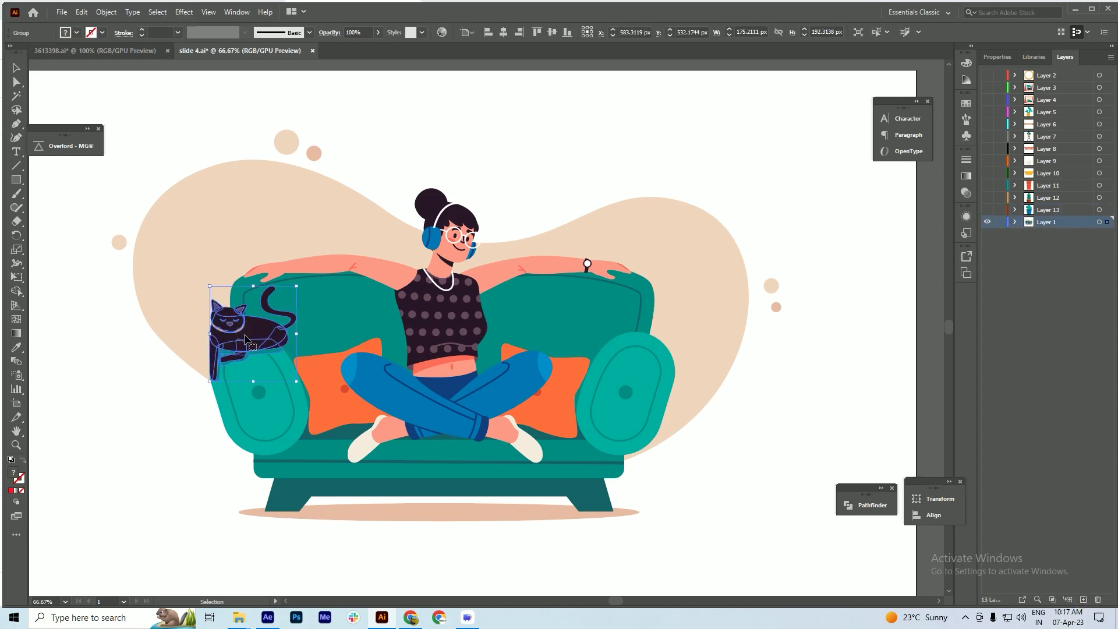
{"action": "key", "text": "ctrl+x"}
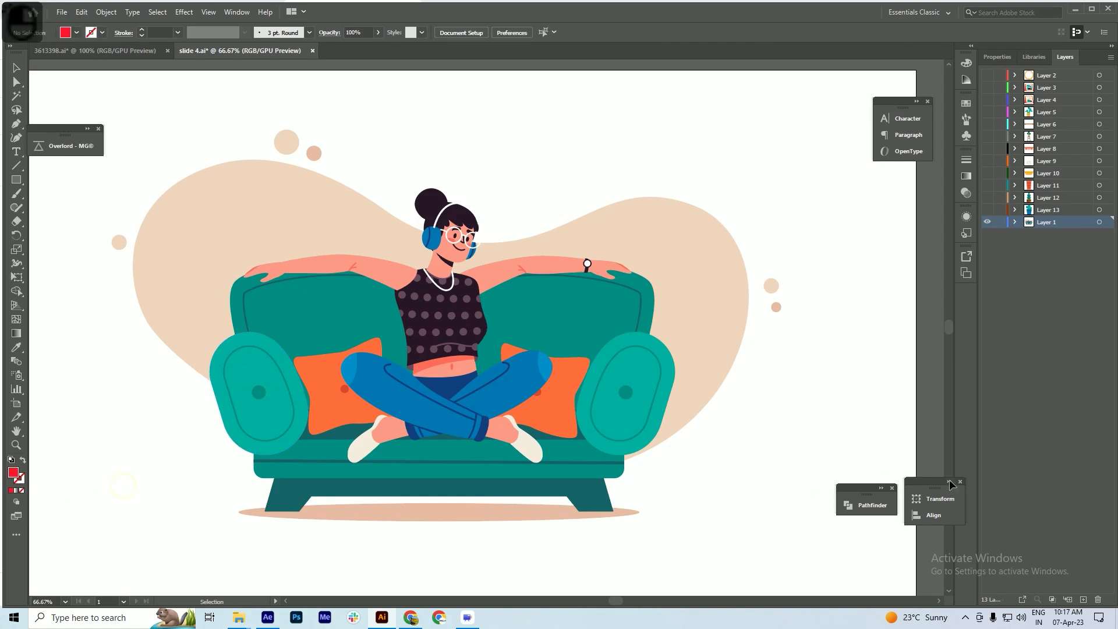
{"action": "left_click", "coordinate": [1083, 600]}
{"action": "key", "text": "ctrl+shift+v"}
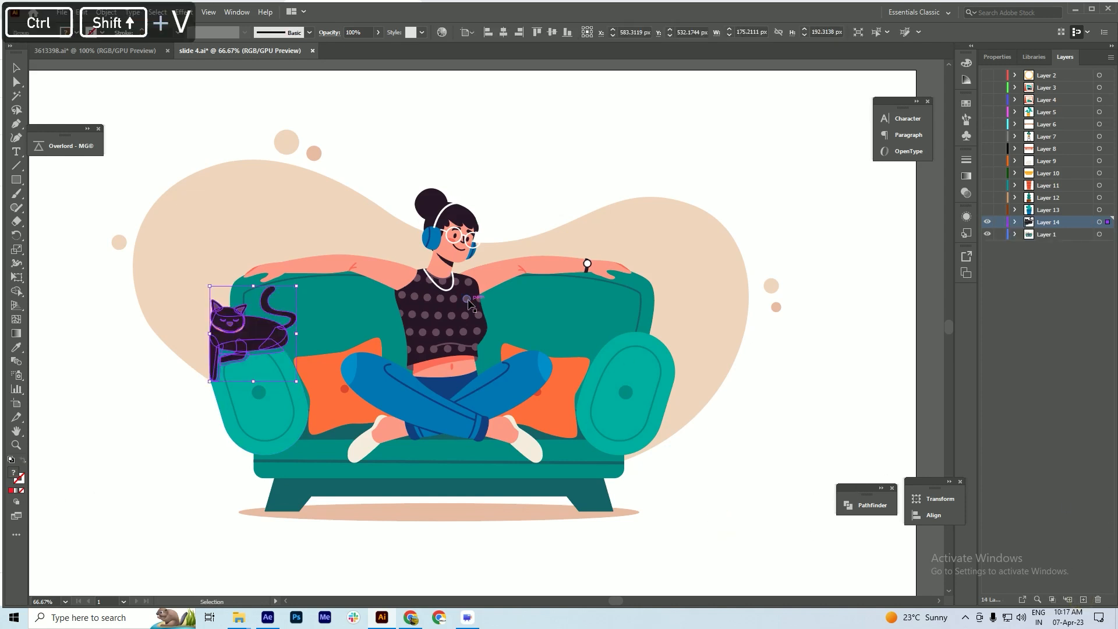
{"action": "key", "text": "a"}
{"action": "scroll", "coordinate": [223, 326], "scroll_direction": "up", "scroll_amount": 2}
{"action": "scroll", "coordinate": [223, 328], "scroll_direction": "up", "scroll_amount": 3}
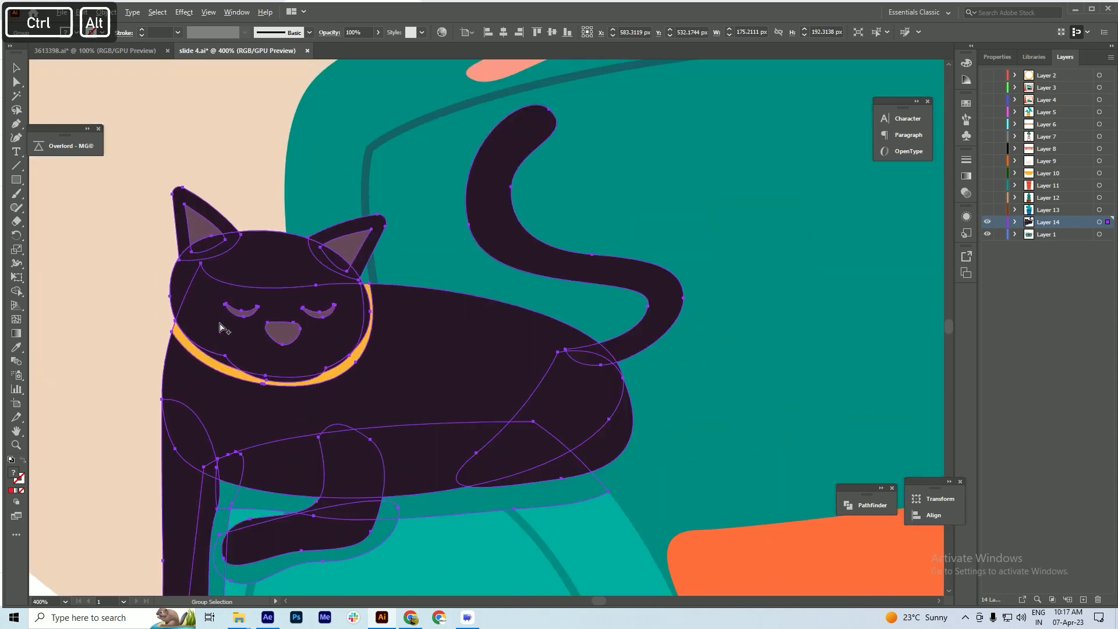
{"action": "scroll", "coordinate": [224, 329], "scroll_direction": "down", "scroll_amount": 1}
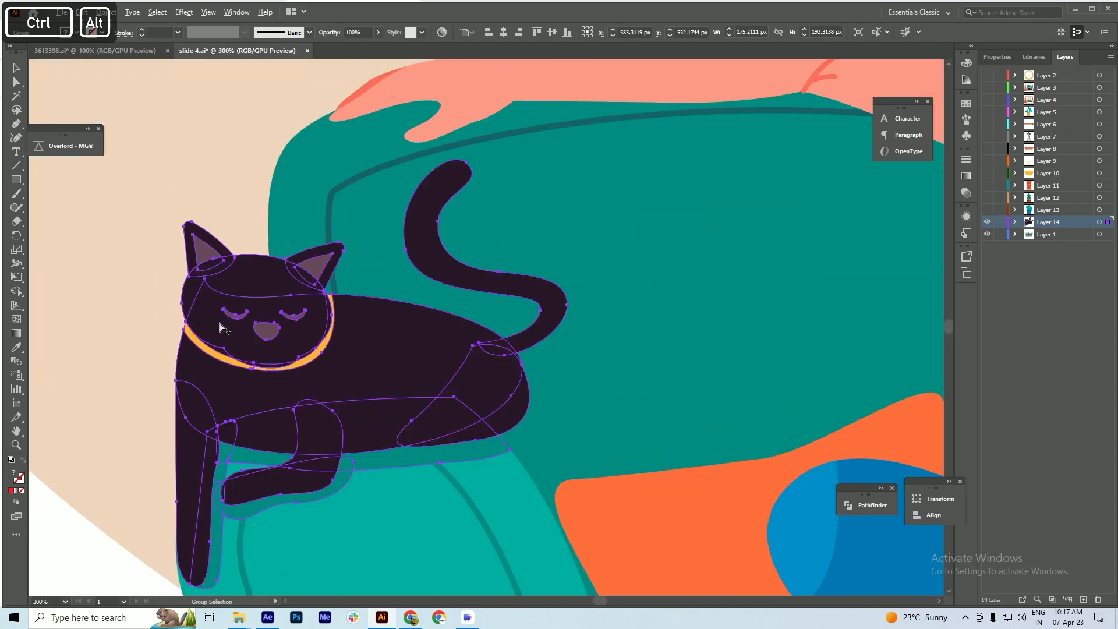
{"action": "scroll", "coordinate": [223, 329], "scroll_direction": "down", "scroll_amount": 2}
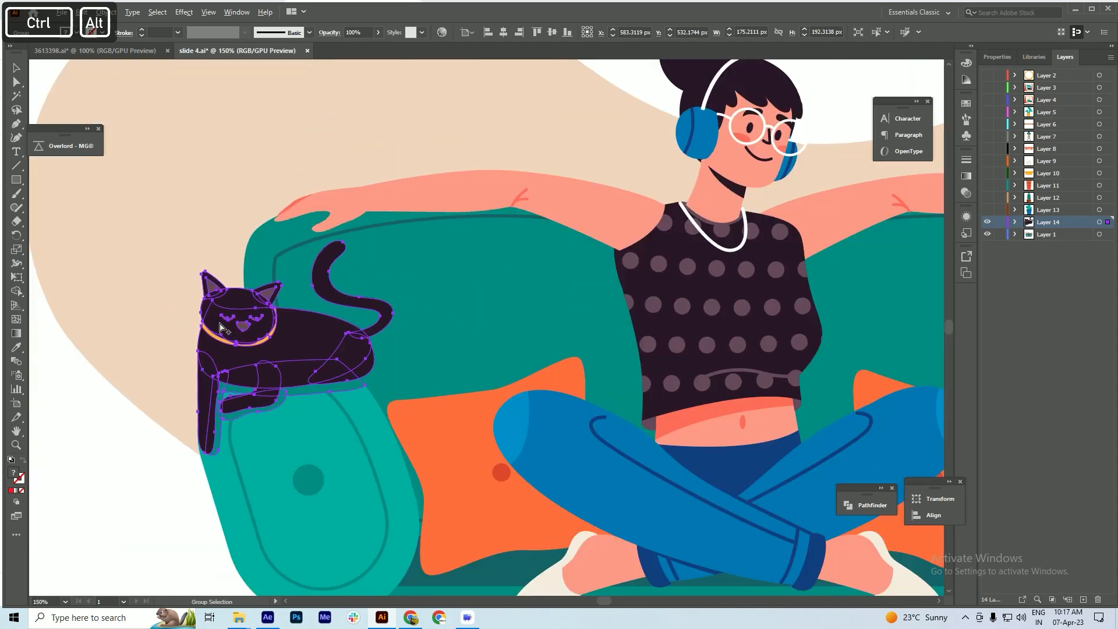
{"action": "scroll", "coordinate": [223, 329], "scroll_direction": "down", "scroll_amount": 1}
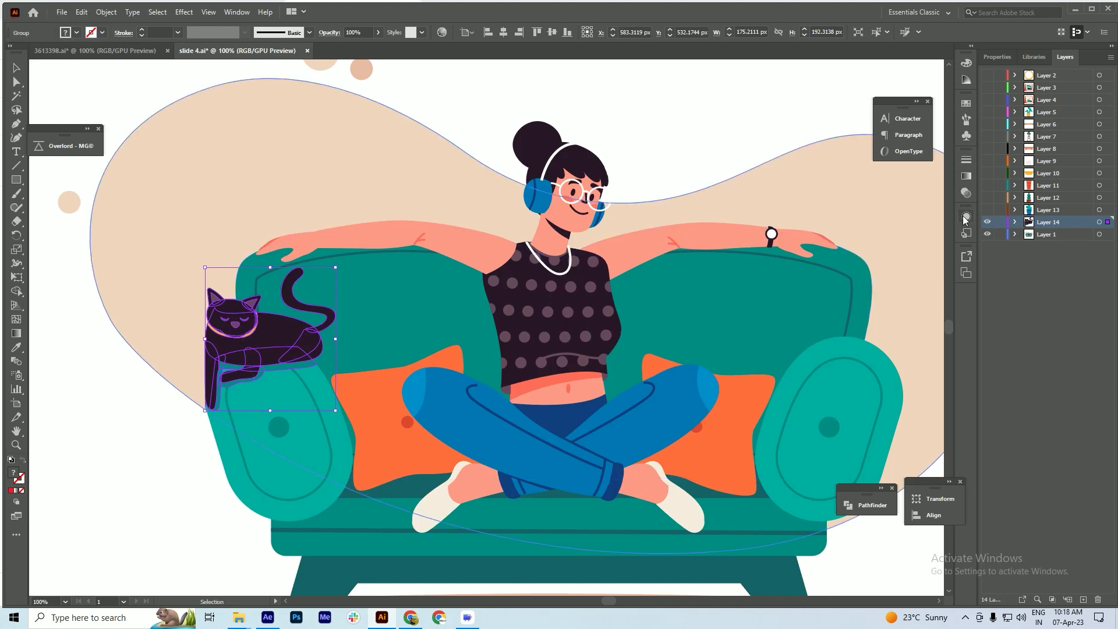
{"action": "scroll", "coordinate": [379, 265], "scroll_direction": "down", "scroll_amount": 1}
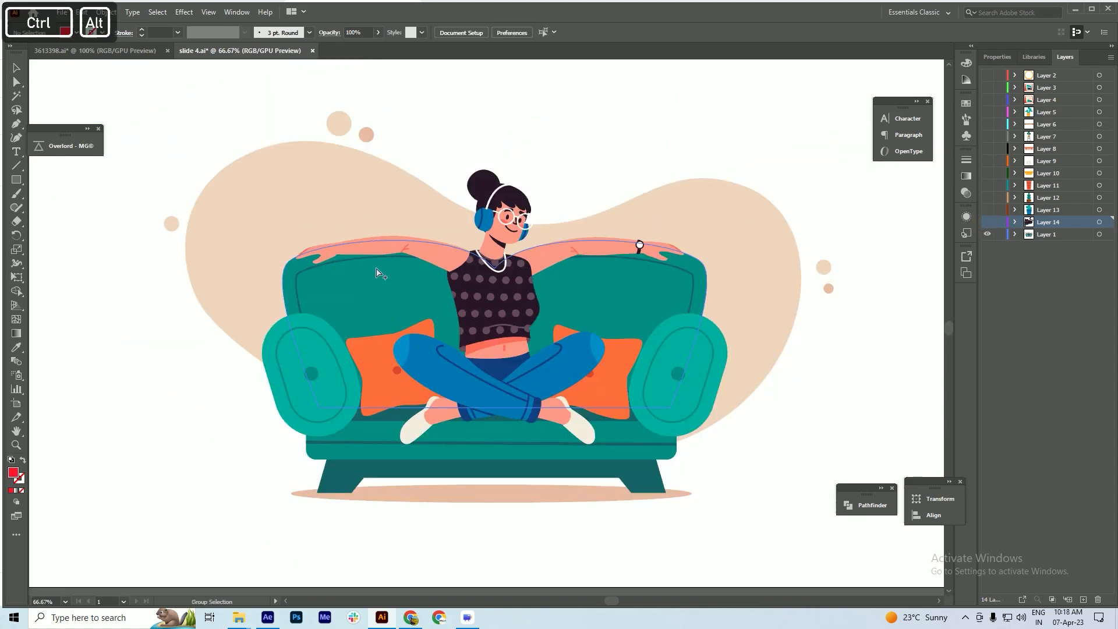
- Move the beige blob background and its dots in place from Layer 1 to a new layer and hide that layer
{"action": "left_click", "coordinate": [748, 247]}
{"action": "left_click_drag", "start_coordinate": [759, 286], "coordinate": [785, 200]}
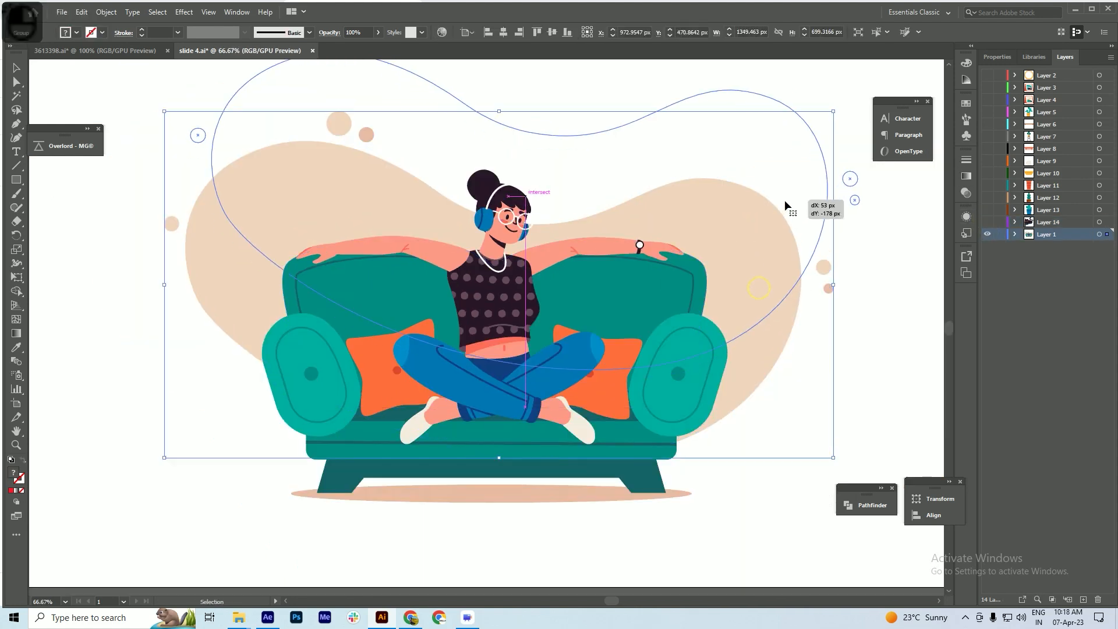
{"action": "key", "text": "ctrl+z"}
{"action": "key", "text": "ctrl+x"}
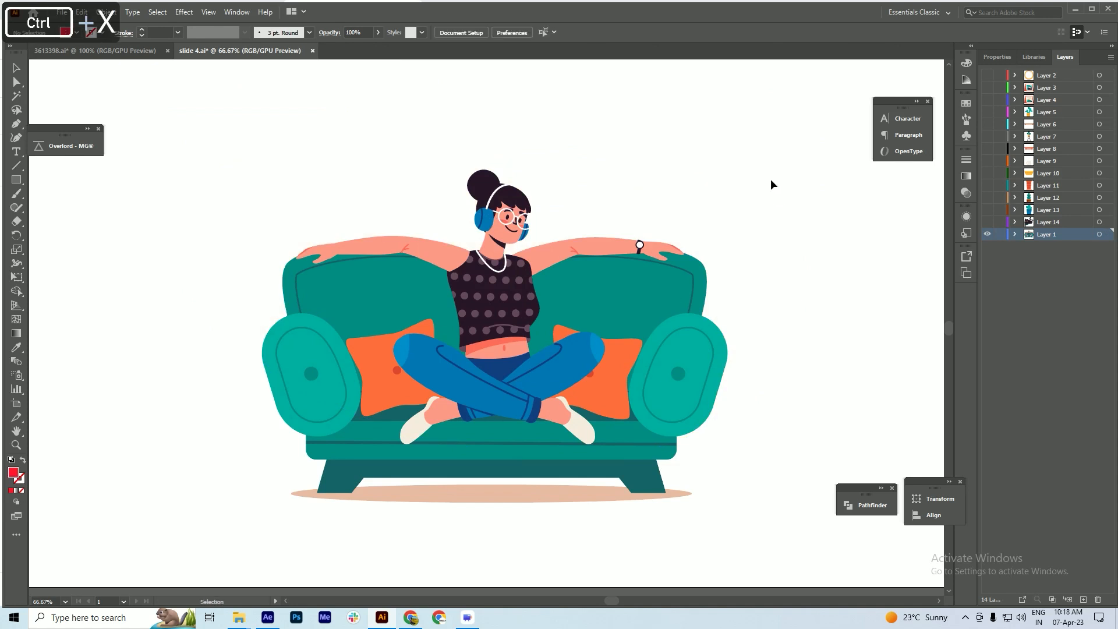
{"action": "left_click", "coordinate": [1083, 600]}
{"action": "key", "text": "ctrl+shift+v"}
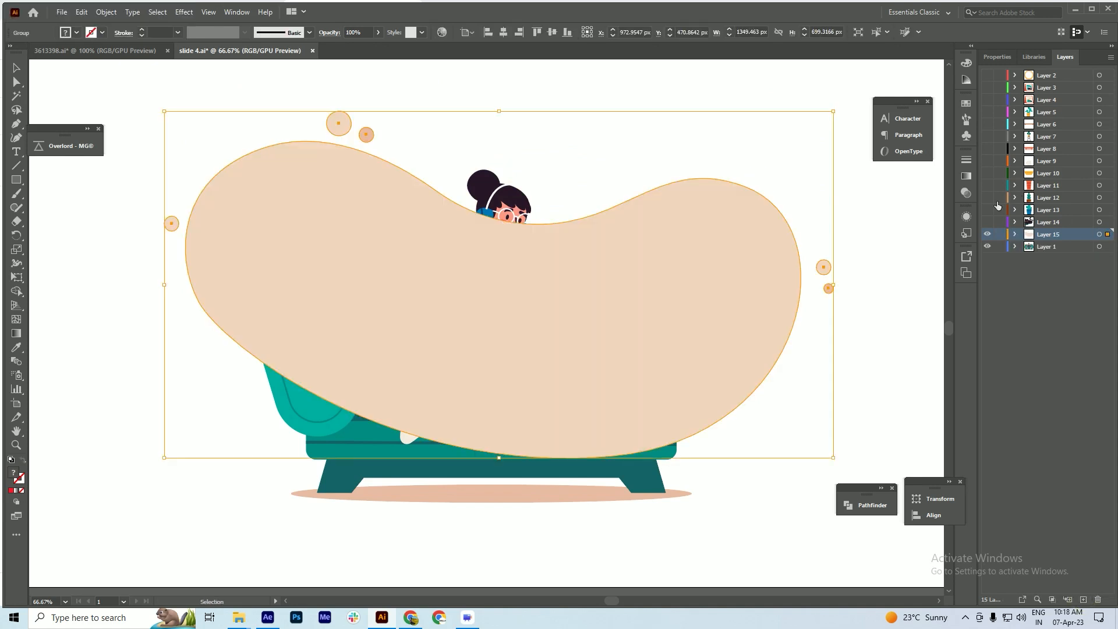
{"action": "left_click", "coordinate": [988, 234]}
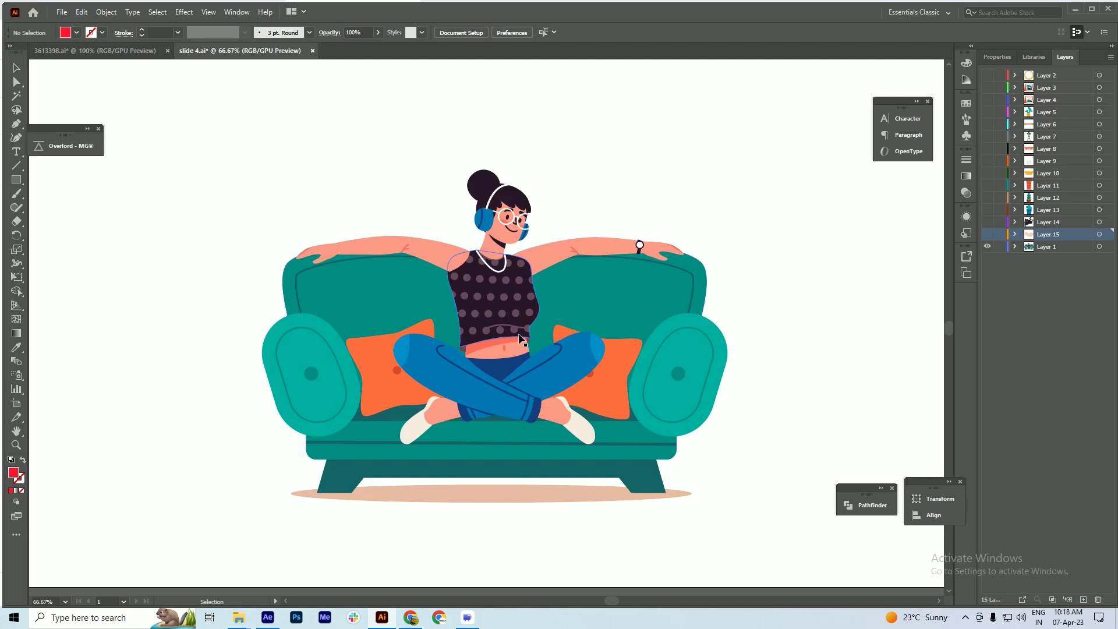
- Move the green sofa with its orange cushions and floor shadow in place to a new layer and hide that layer
{"action": "left_click", "coordinate": [652, 393]}
{"action": "double_click", "coordinate": [651, 393]}
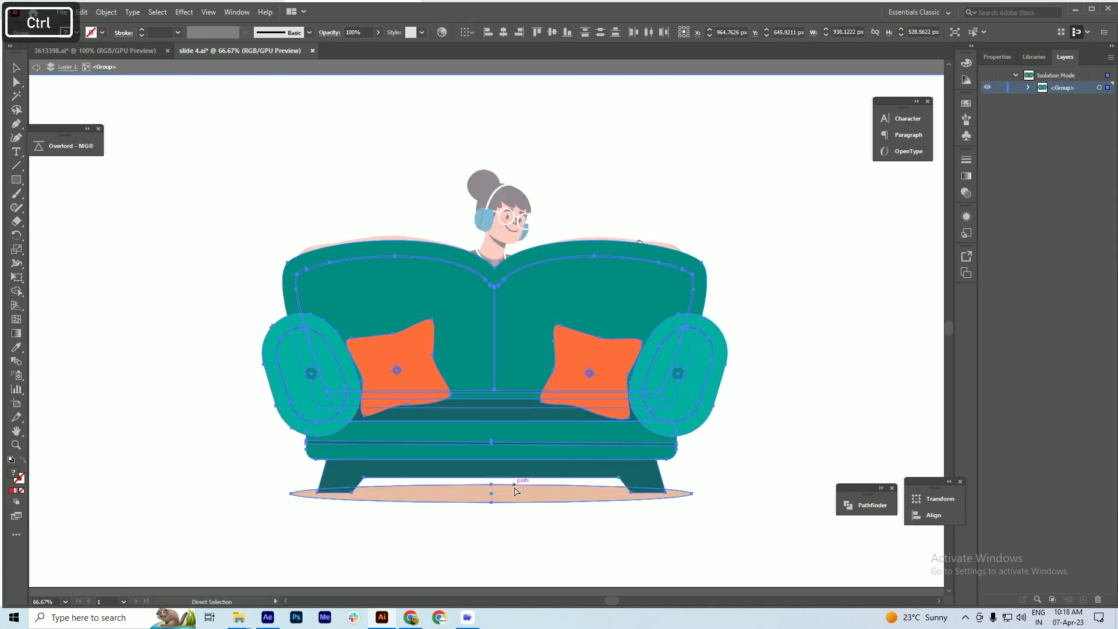
{"action": "key", "text": "ctrl+x"}
{"action": "double_click", "coordinate": [772, 432]}
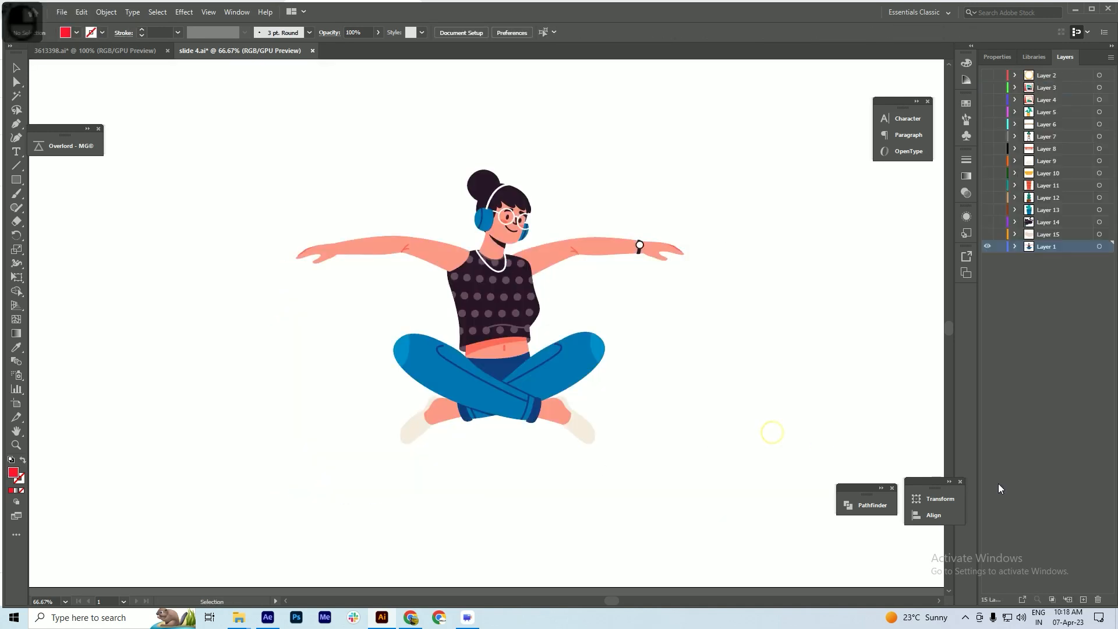
{"action": "left_click", "coordinate": [1083, 600]}
{"action": "key", "text": "ctrl+shift+v"}
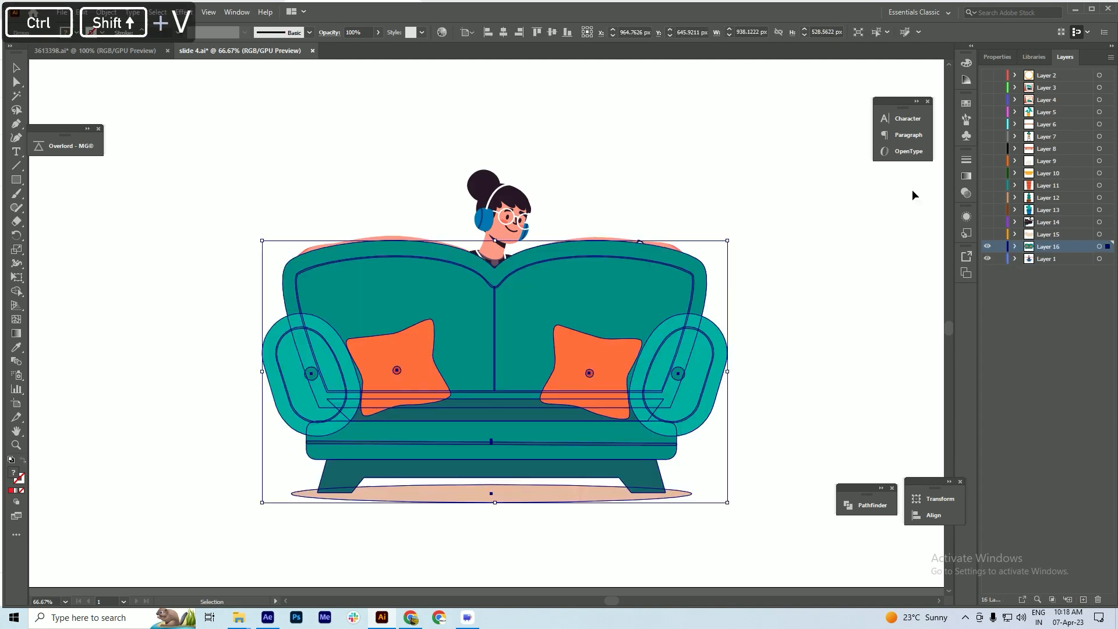
{"action": "left_click", "coordinate": [988, 248]}
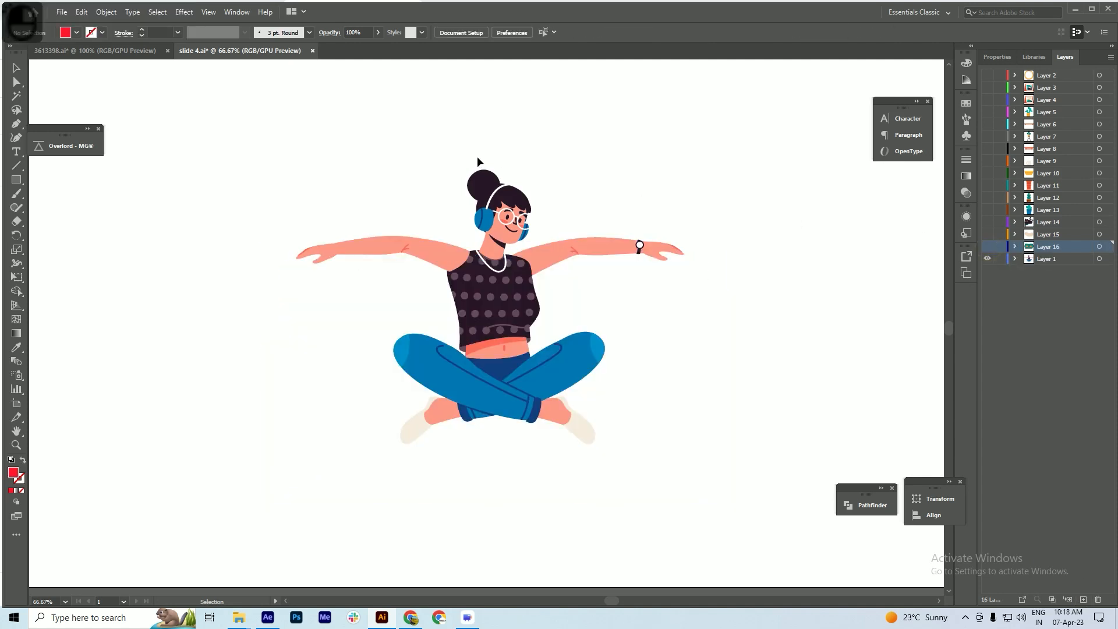
{"action": "scroll", "coordinate": [508, 210], "scroll_direction": "up", "scroll_amount": 3}
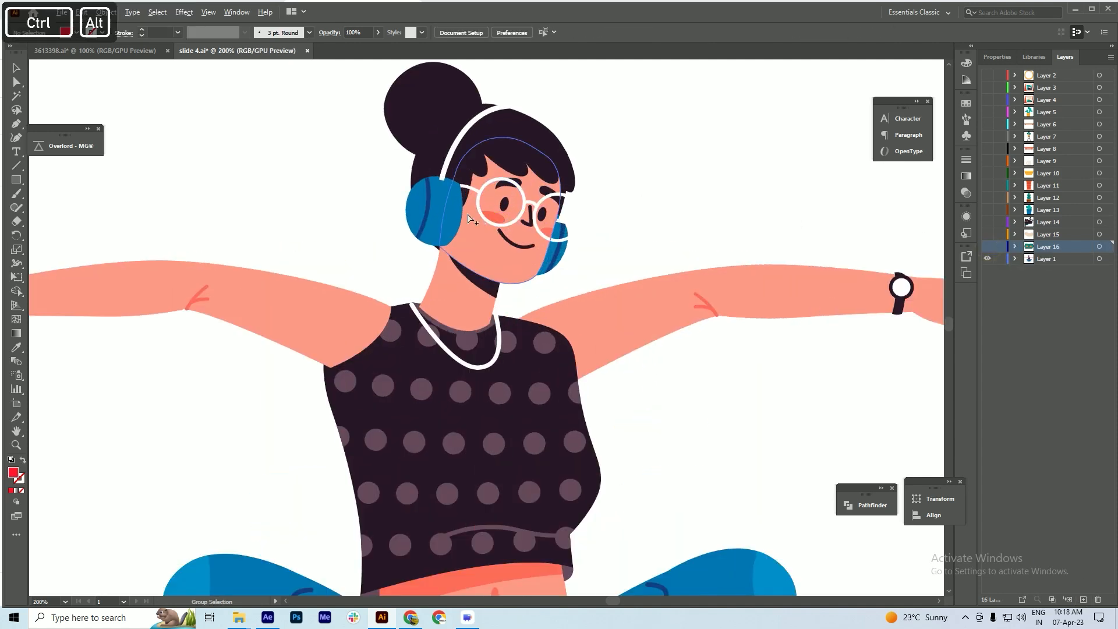
{"action": "scroll", "coordinate": [527, 223], "scroll_direction": "up", "scroll_amount": 1}
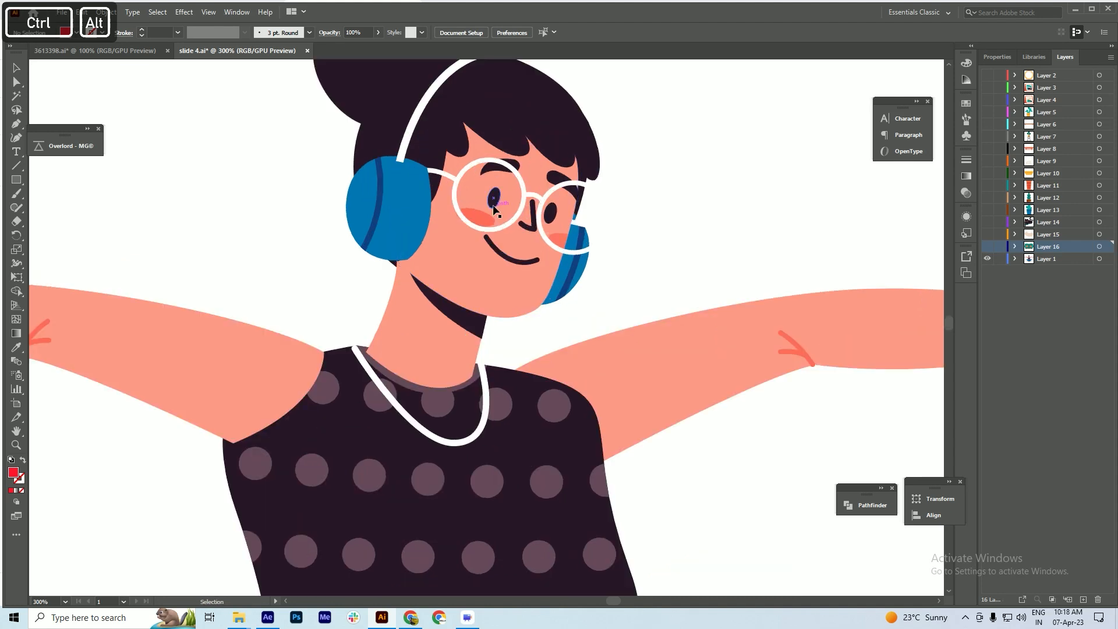
{"action": "left_click", "coordinate": [494, 206]}
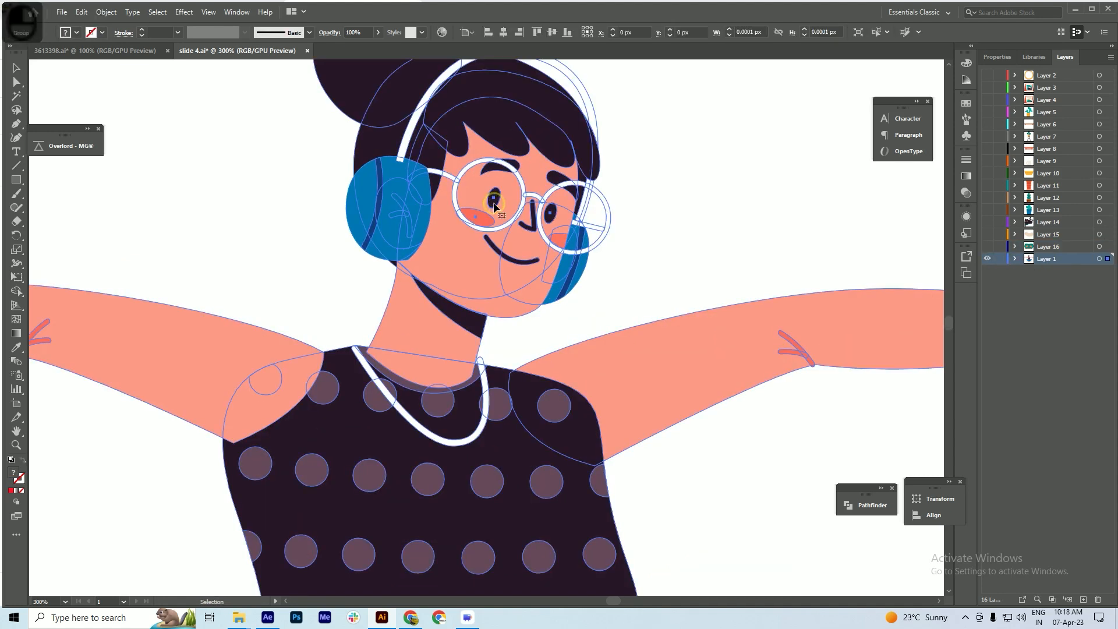
{"action": "scroll", "coordinate": [494, 207], "scroll_direction": "down", "scroll_amount": 2}
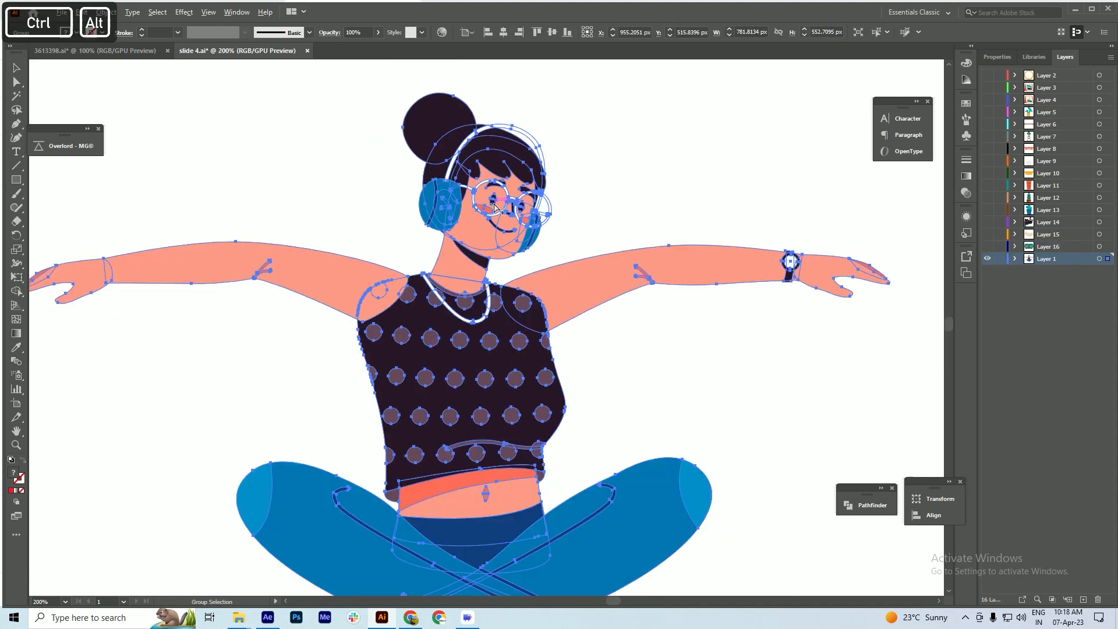
{"action": "scroll", "coordinate": [494, 206], "scroll_direction": "down", "scroll_amount": 1}
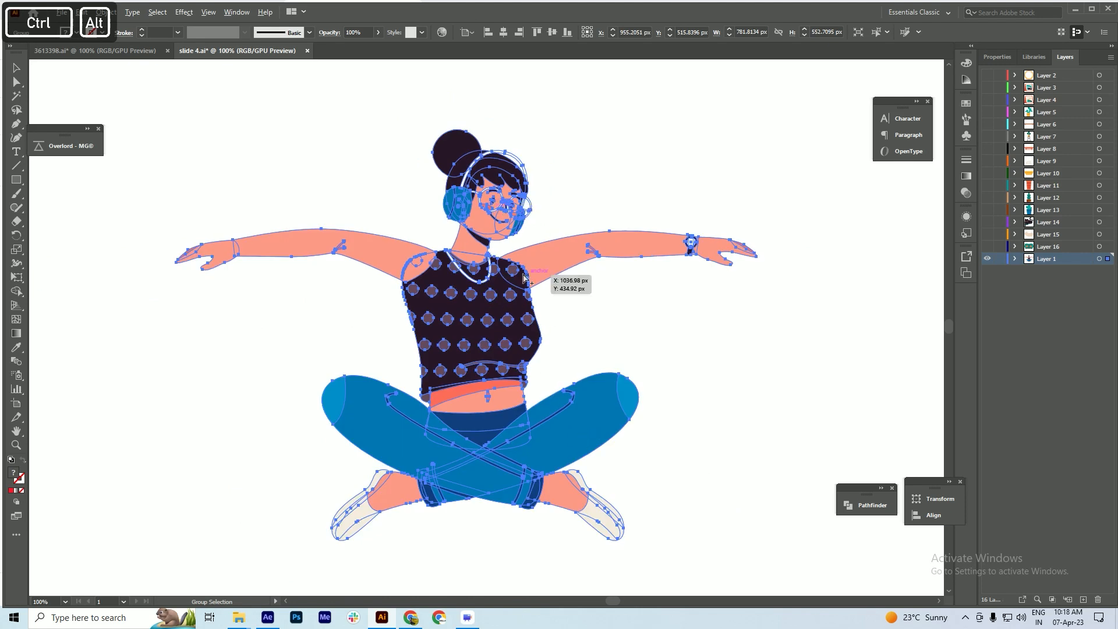
{"action": "scroll", "coordinate": [517, 222], "scroll_direction": "up", "scroll_amount": 3}
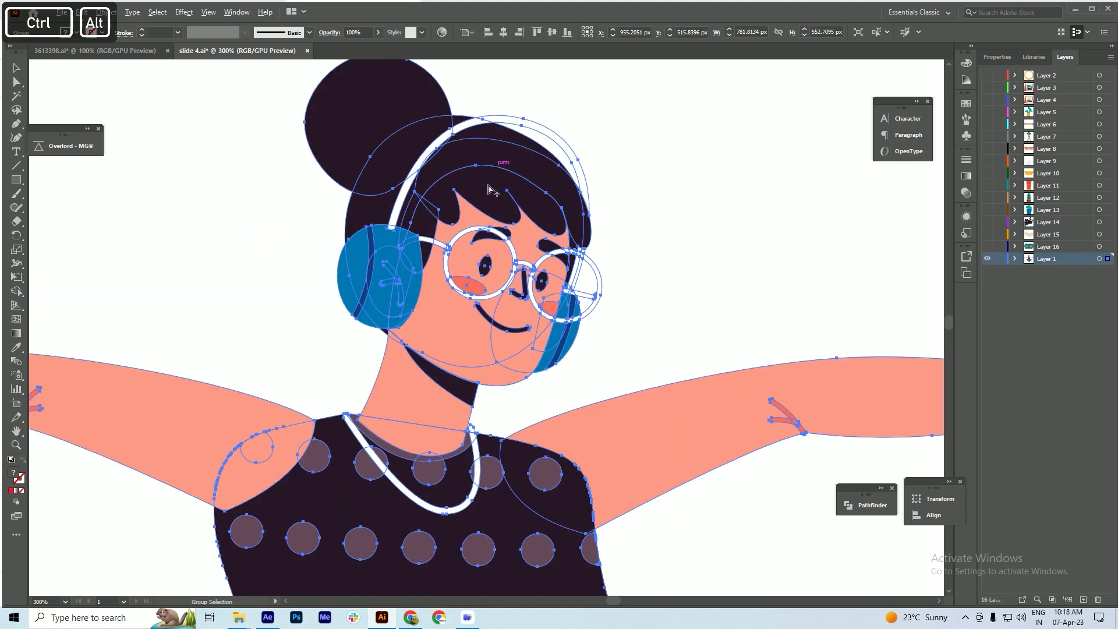
{"action": "double_click", "coordinate": [484, 239]}
{"action": "left_click", "coordinate": [484, 239]}
{"action": "double_click", "coordinate": [484, 239]}
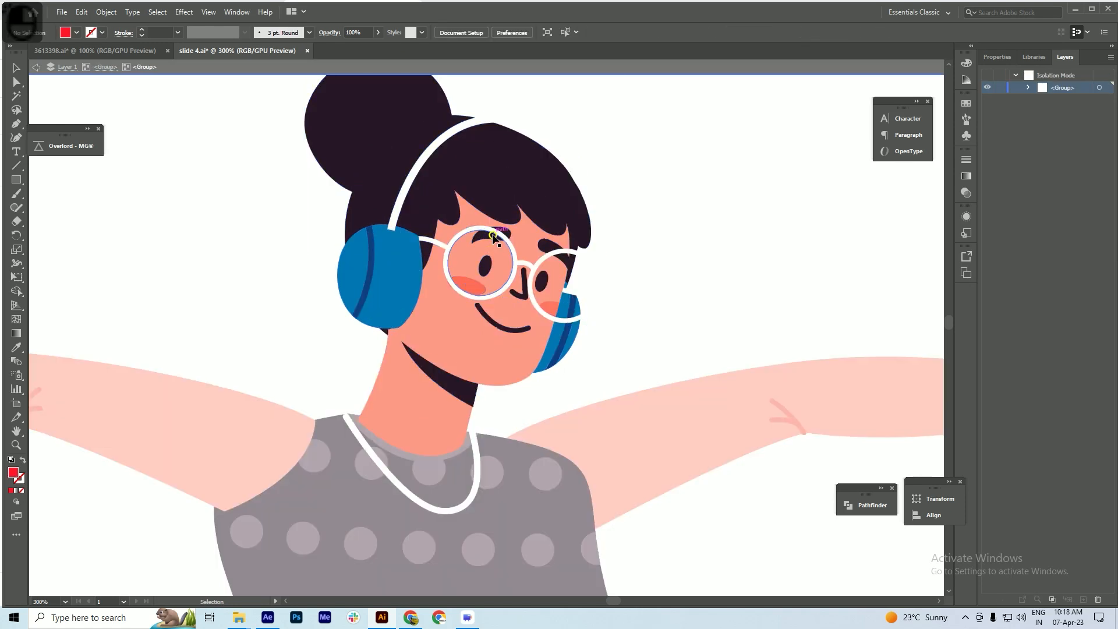
{"action": "left_click", "coordinate": [483, 239]}
{"action": "double_click", "coordinate": [475, 232]}
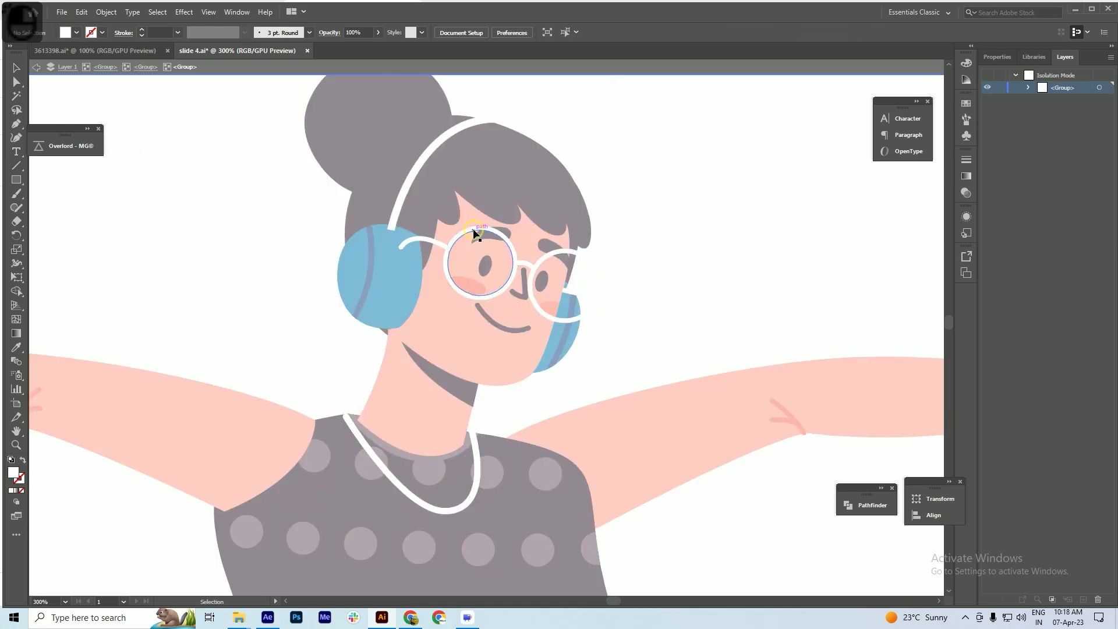
{"action": "left_click", "coordinate": [473, 228]}
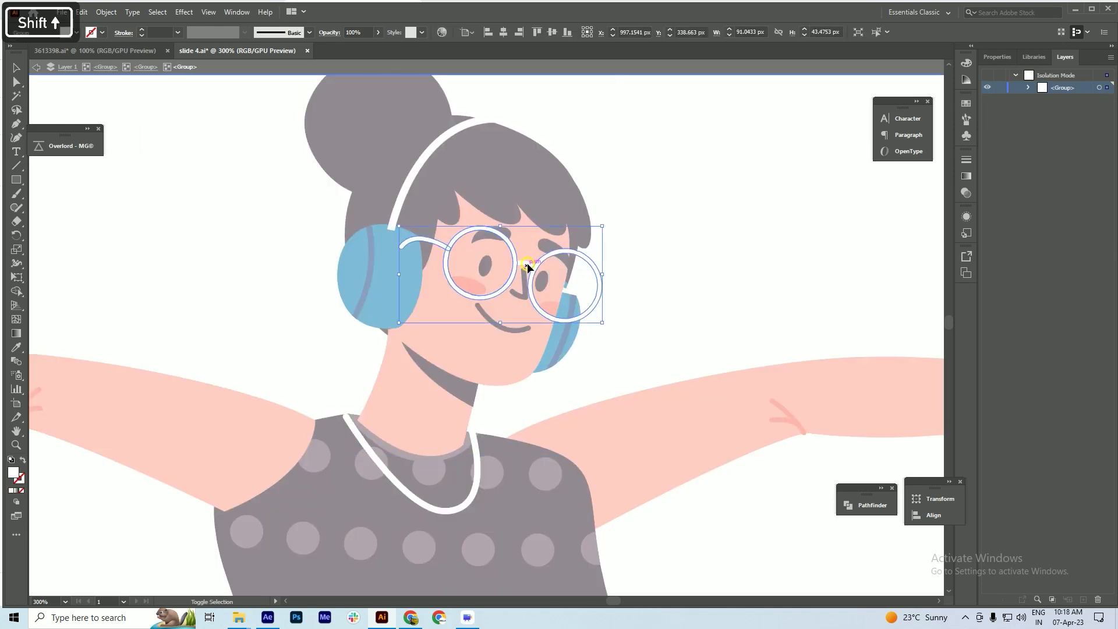
{"action": "double_click", "coordinate": [659, 245]}
- Move the woman's complete white glasses out of the head group in place to a new layer and hide that layer
{"action": "left_click", "coordinate": [527, 266]}
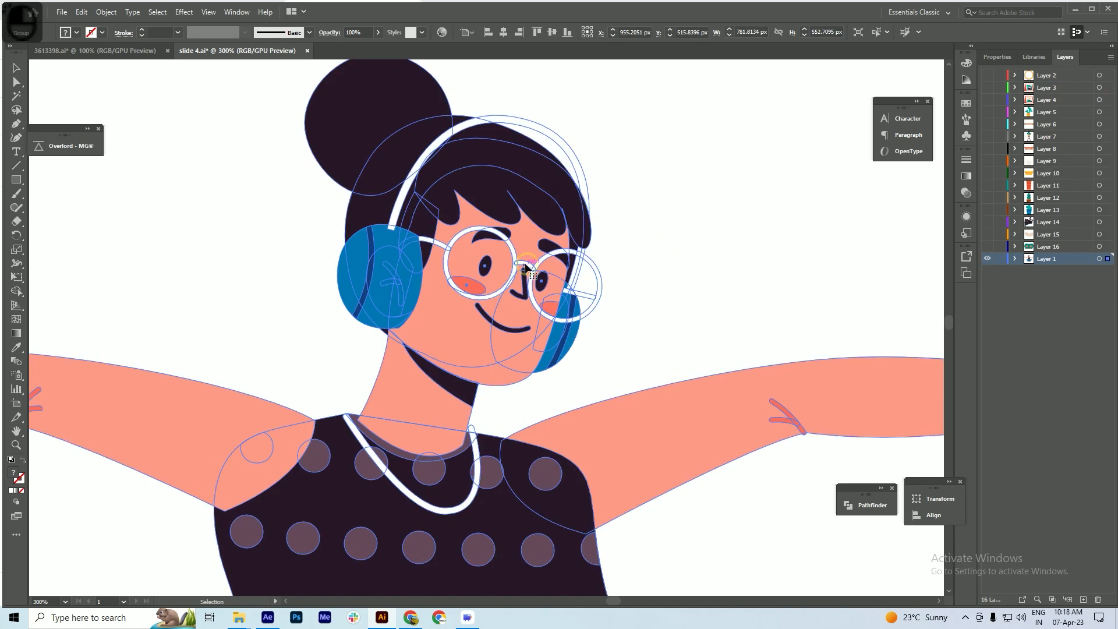
{"action": "double_click", "coordinate": [527, 266]}
{"action": "left_click", "coordinate": [526, 266]}
{"action": "double_click", "coordinate": [526, 266]}
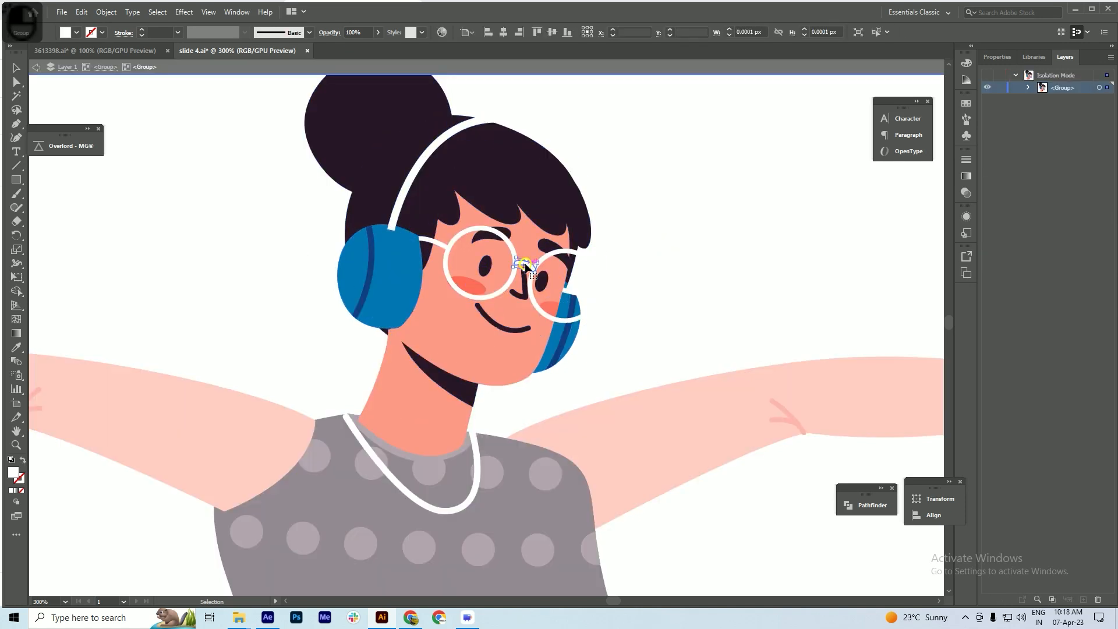
{"action": "left_click", "coordinate": [546, 257], "text": "shift"}
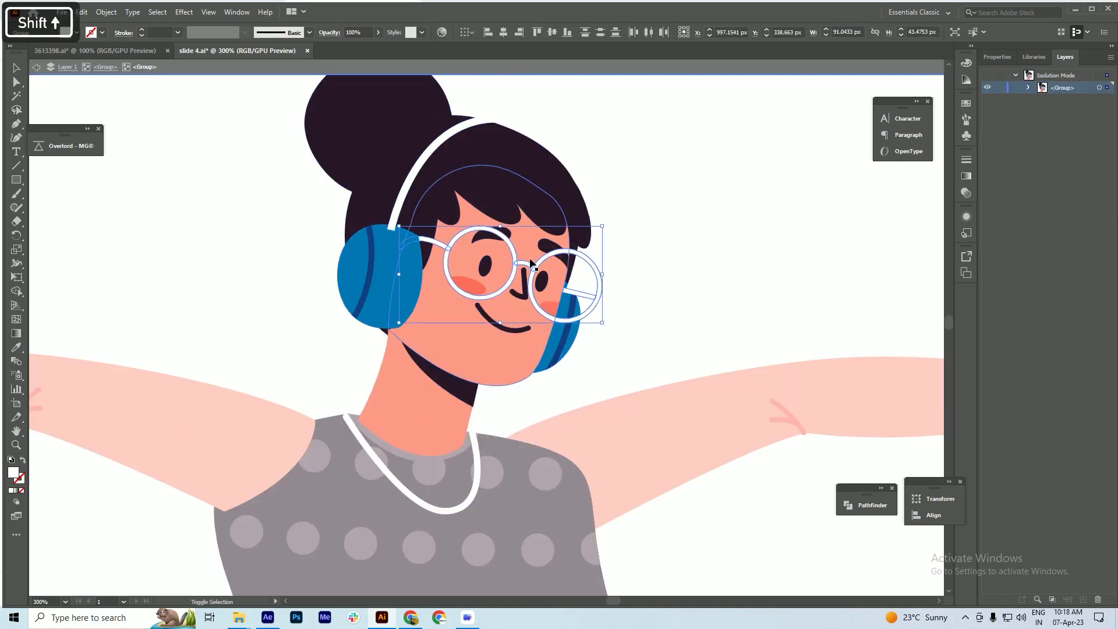
{"action": "key", "text": "ctrl+x"}
{"action": "double_click", "coordinate": [651, 237]}
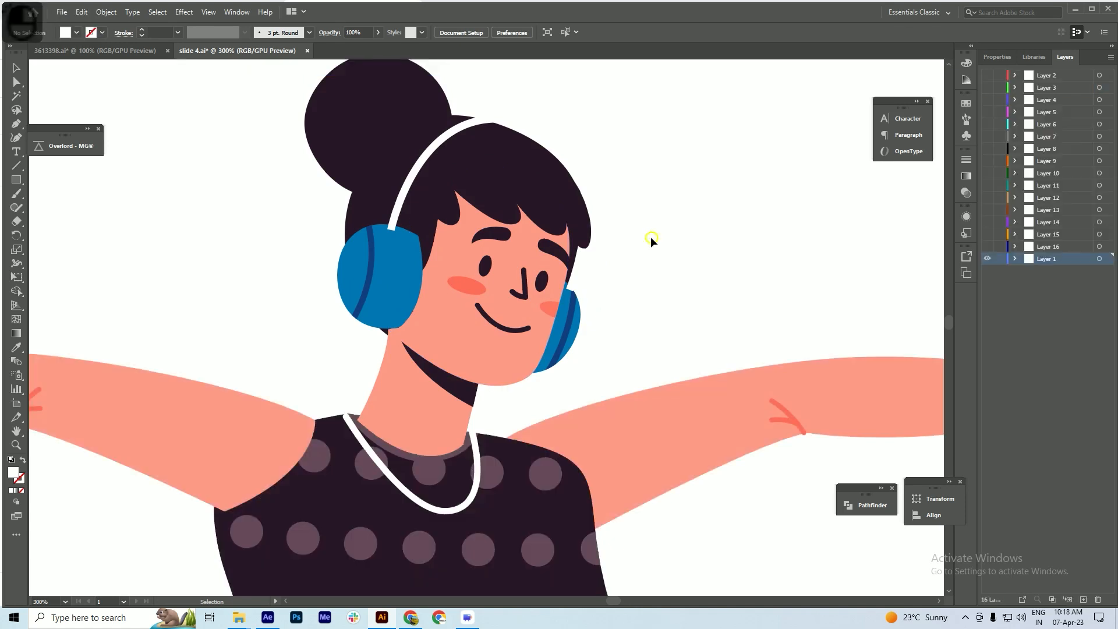
{"action": "scroll", "coordinate": [651, 238], "scroll_direction": "down", "scroll_amount": 2}
{"action": "left_click", "coordinate": [637, 237]}
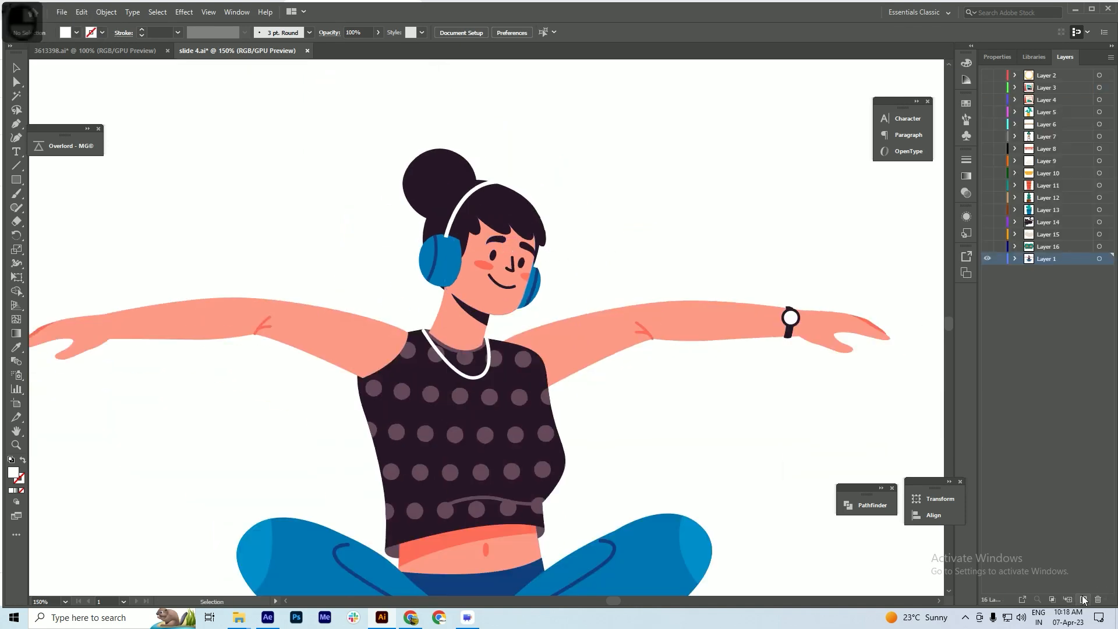
{"action": "key", "text": "ctrl+shift+v"}
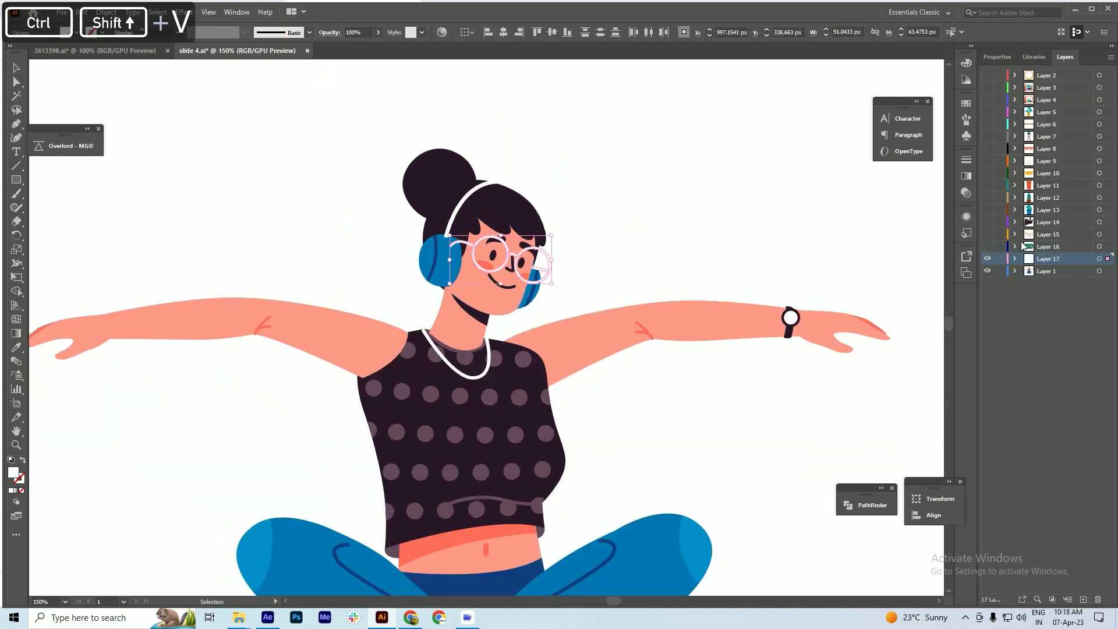
{"action": "left_click", "coordinate": [987, 259]}
{"action": "scroll", "coordinate": [513, 257], "scroll_direction": "up", "scroll_amount": 2}
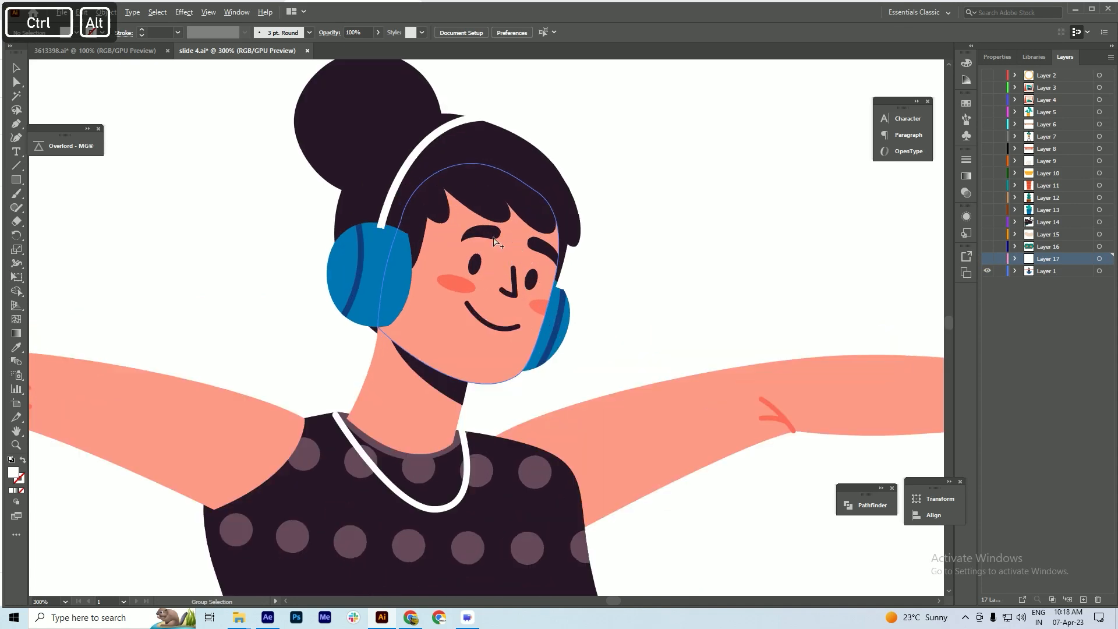
{"action": "double_click", "coordinate": [487, 239]}
{"action": "double_click", "coordinate": [487, 238]}
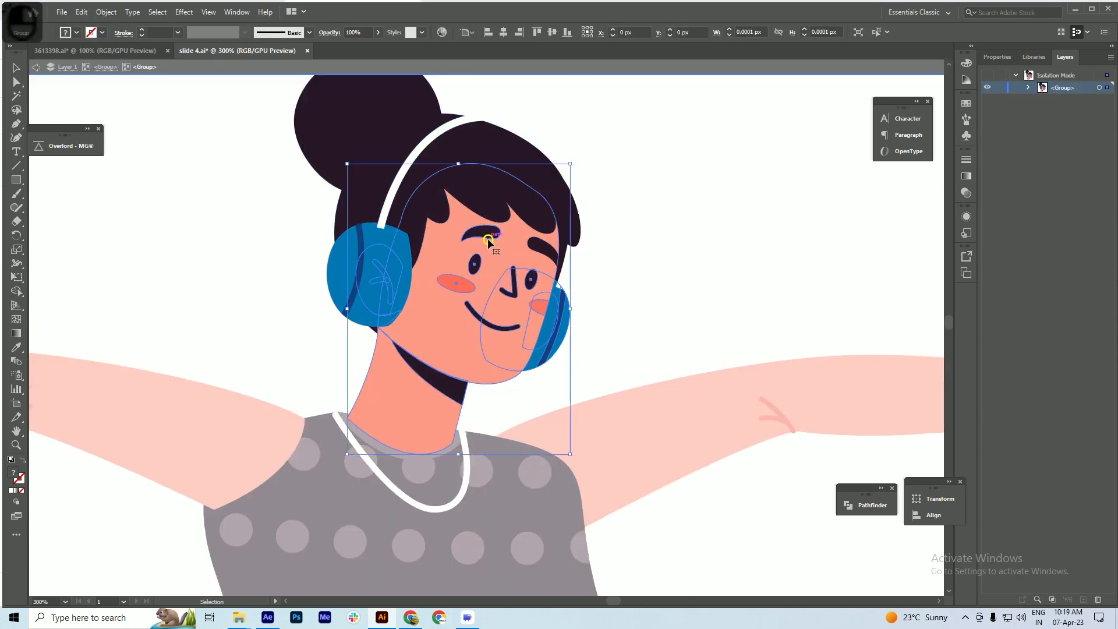
{"action": "double_click", "coordinate": [480, 238]}
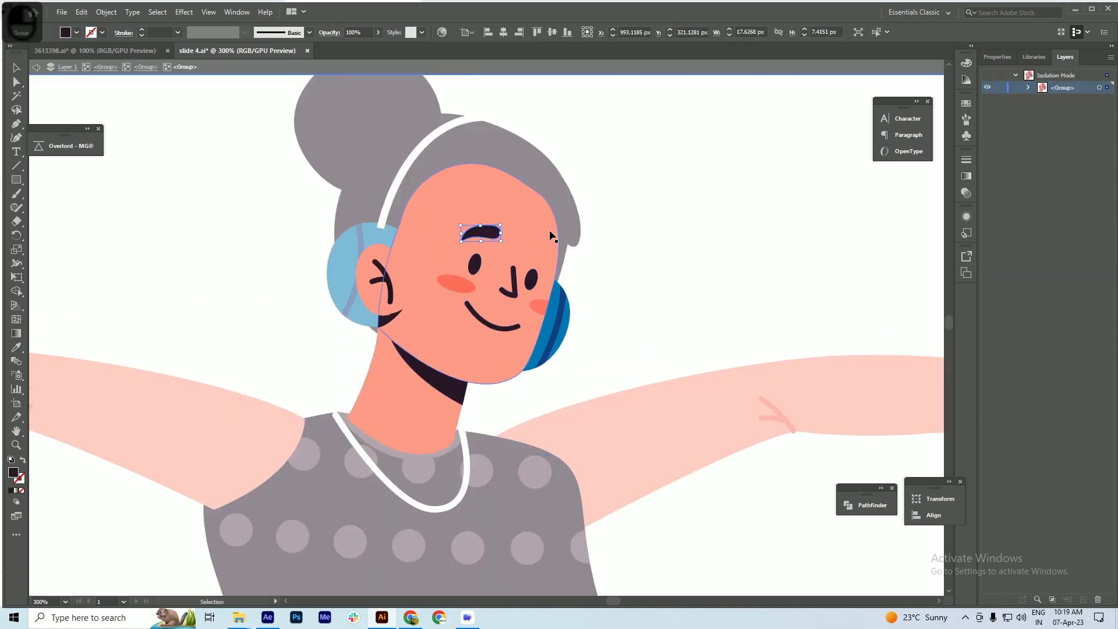
{"action": "double_click", "coordinate": [629, 227]}
- Cut the eyebrow nested in the face group and paste it in place within the head group containing the other eyebrow
{"action": "double_click", "coordinate": [490, 233]}
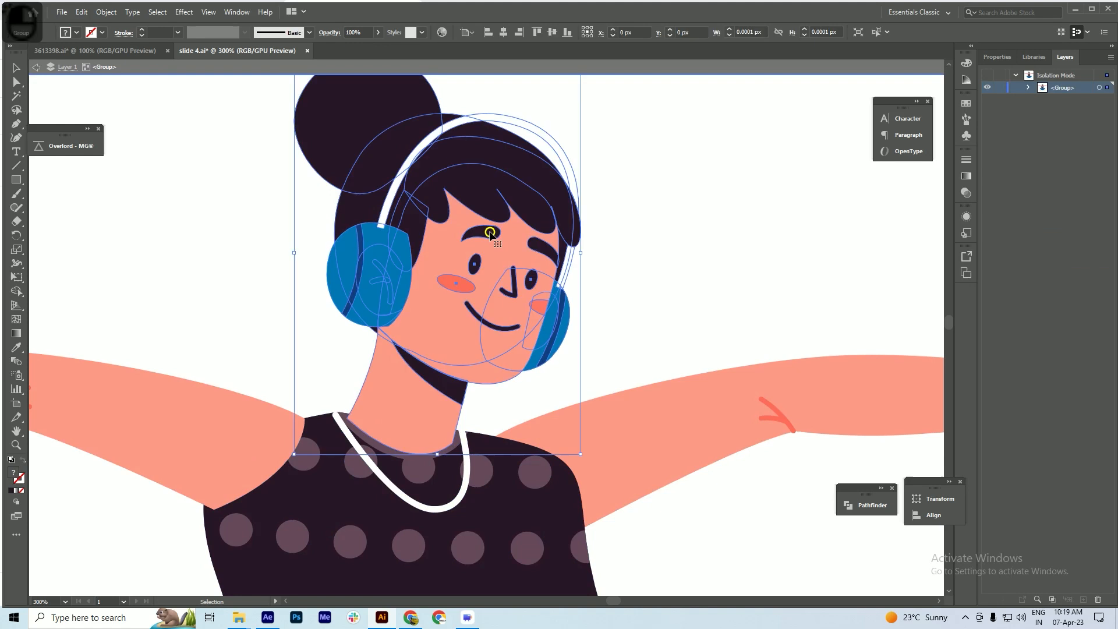
{"action": "double_click", "coordinate": [490, 233]}
{"action": "double_click", "coordinate": [490, 233]}
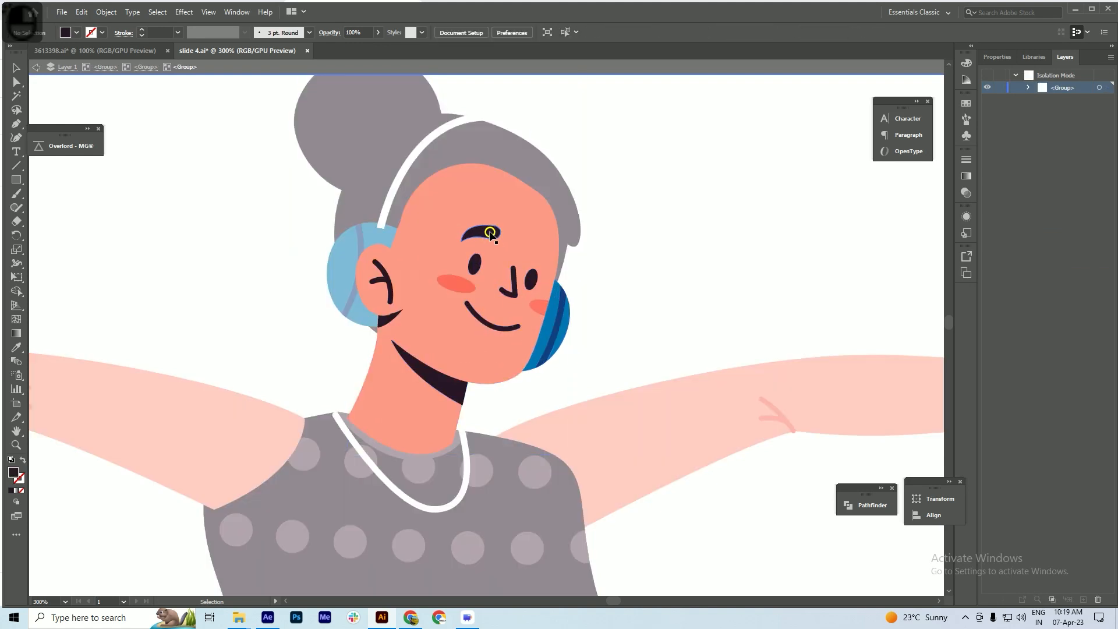
{"action": "left_click", "coordinate": [491, 236]}
{"action": "key", "text": "ctrl+x"}
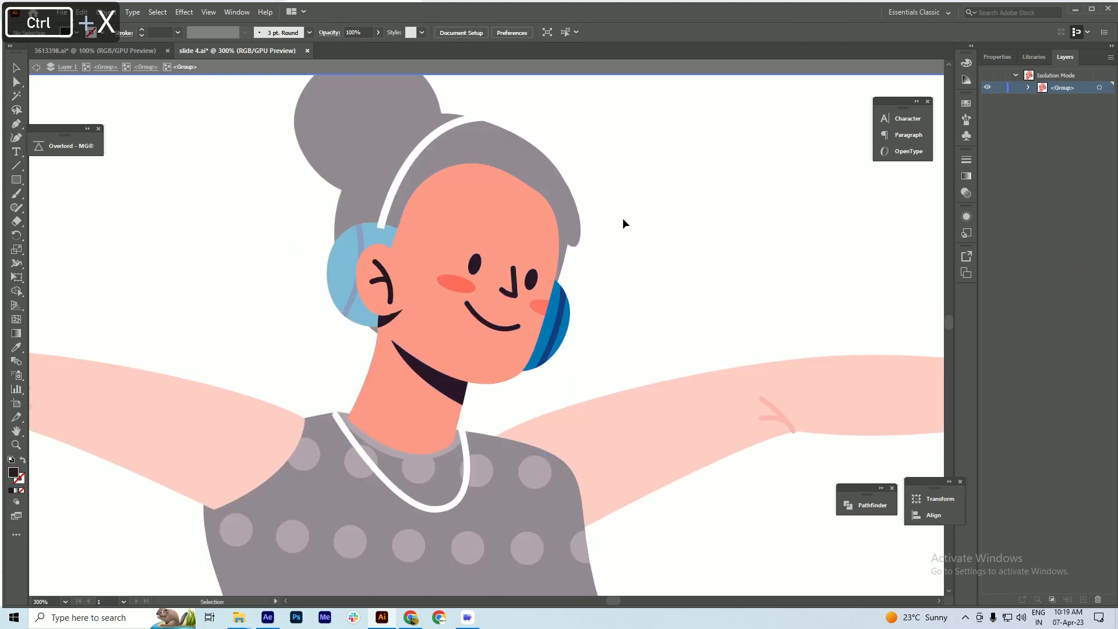
{"action": "double_click", "coordinate": [664, 212]}
{"action": "double_click", "coordinate": [541, 252]}
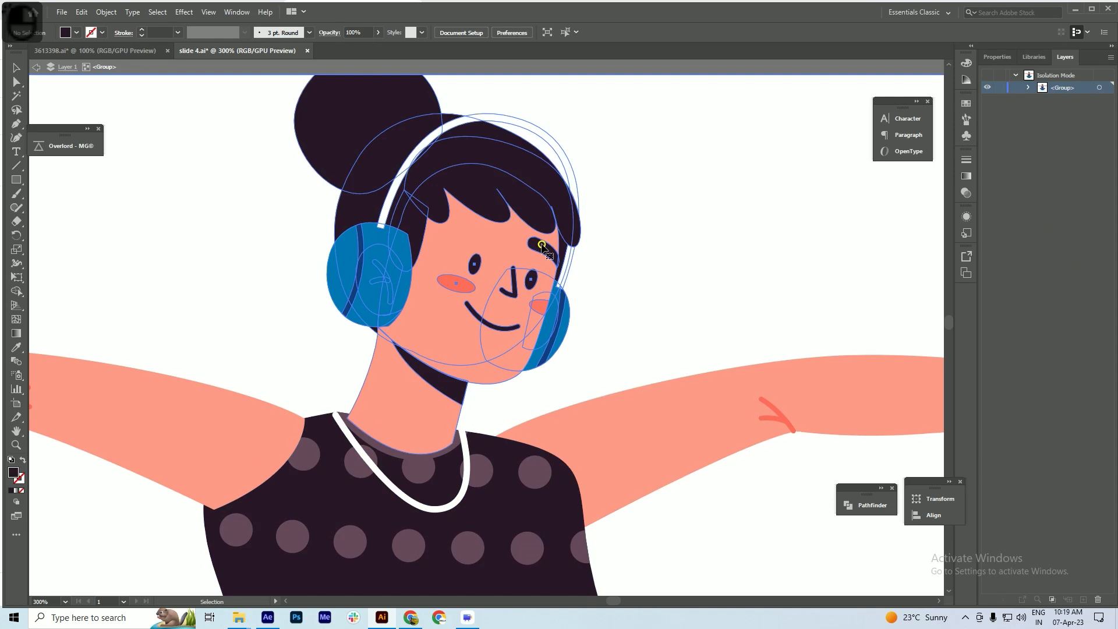
{"action": "double_click", "coordinate": [541, 252]}
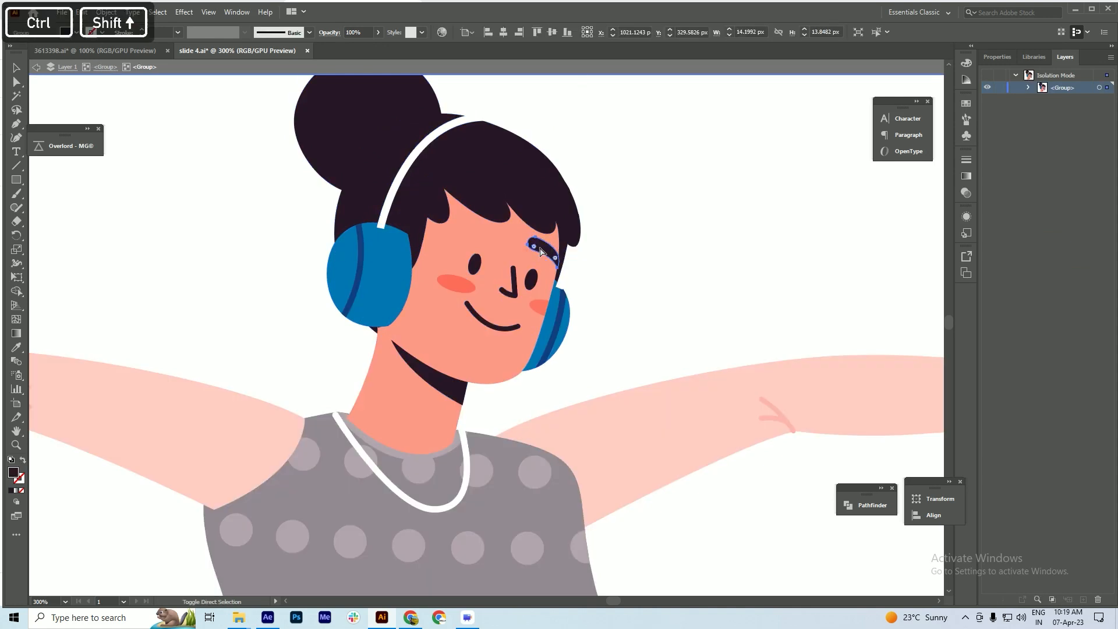
{"action": "key", "text": "ctrl+shift+v"}
- Move both eyebrows together in place to a new layer above Layer 1 and hide that layer
{"action": "key", "text": "ctrl+x"}
{"action": "double_click", "coordinate": [636, 227]}
{"action": "left_click", "coordinate": [1085, 600]}
{"action": "key", "text": "ctrl+shift+v"}
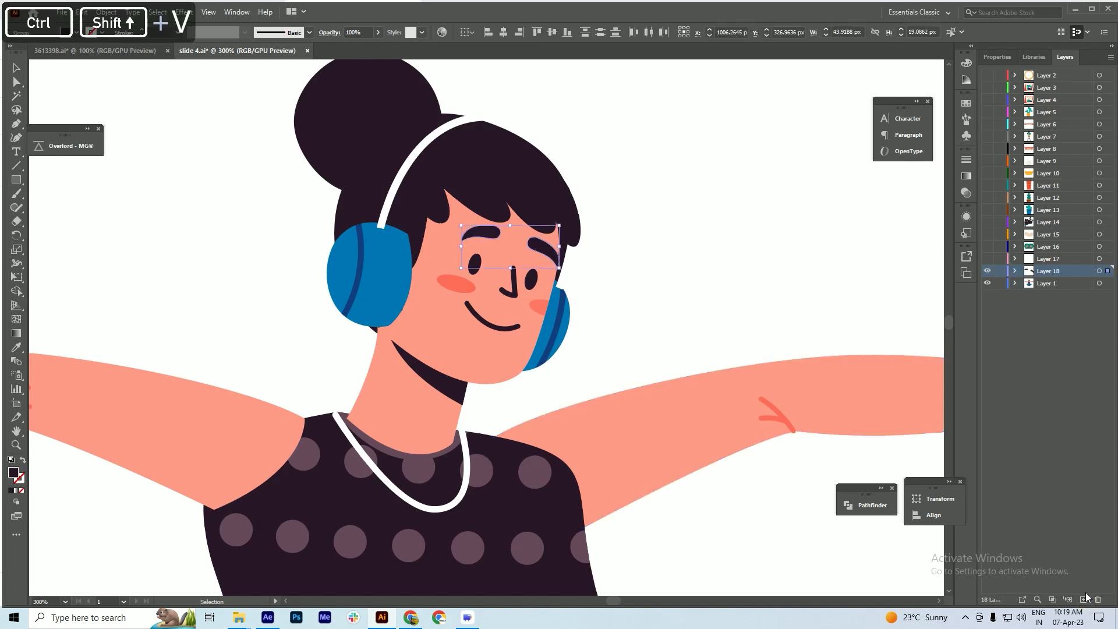
{"action": "left_click", "coordinate": [988, 271]}
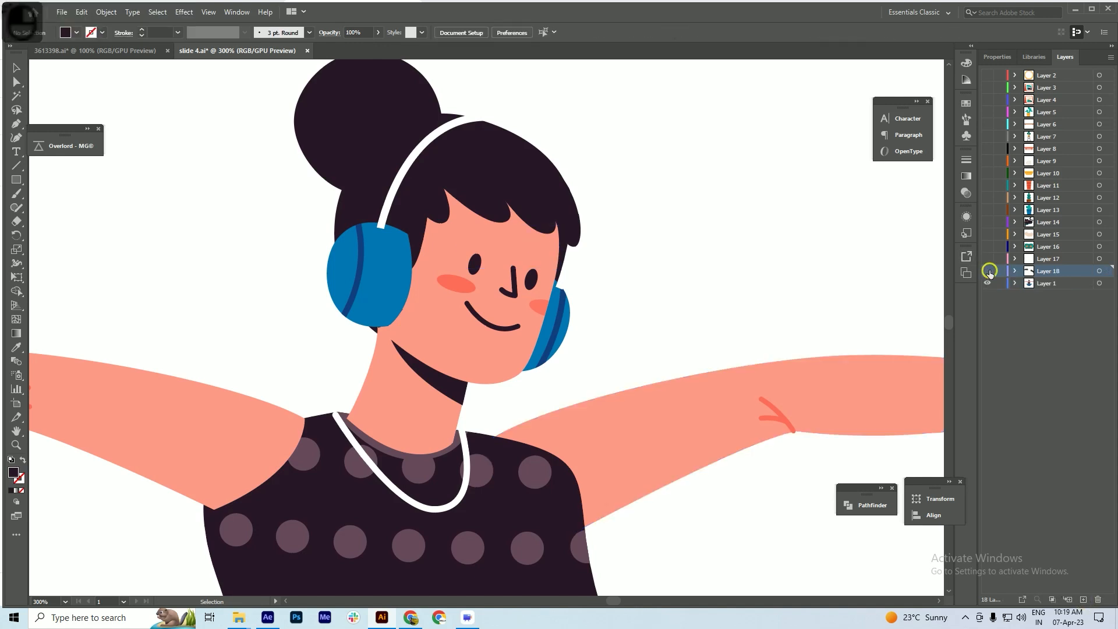
- Move both eyes out of the nested face group in place to a new layer above Layer 1 and hide that layer
{"action": "double_click", "coordinate": [475, 265]}
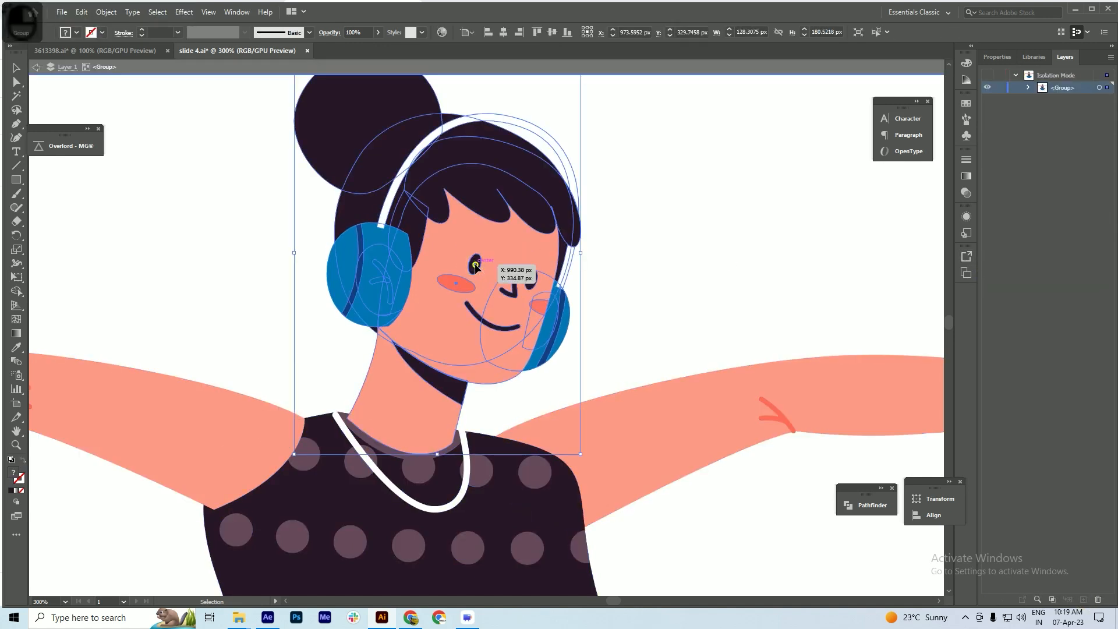
{"action": "double_click", "coordinate": [475, 266]}
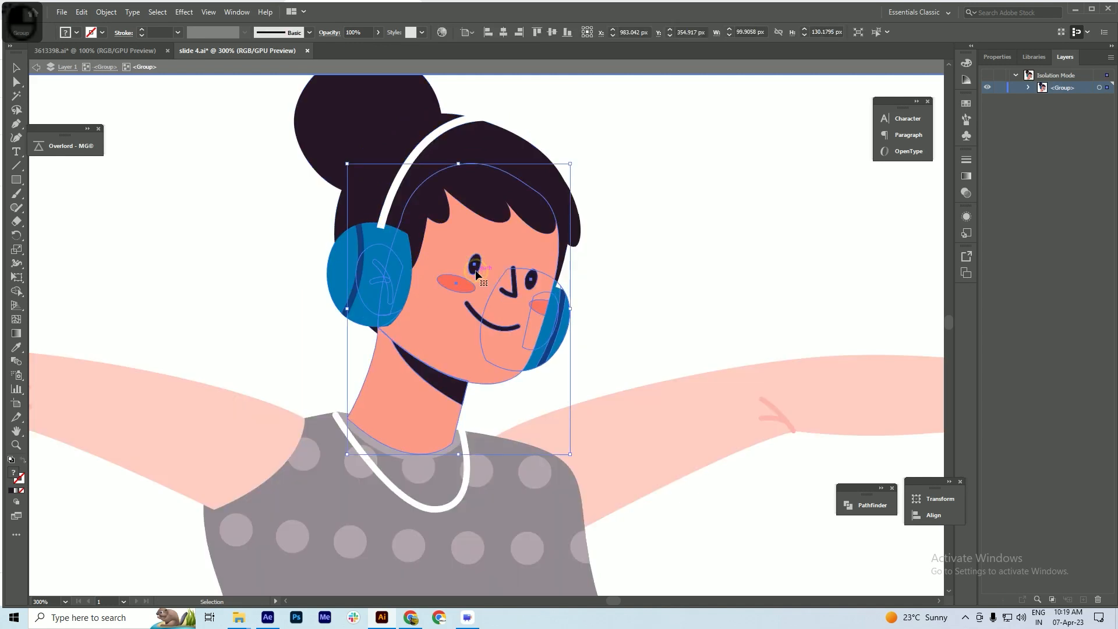
{"action": "double_click", "coordinate": [474, 272]}
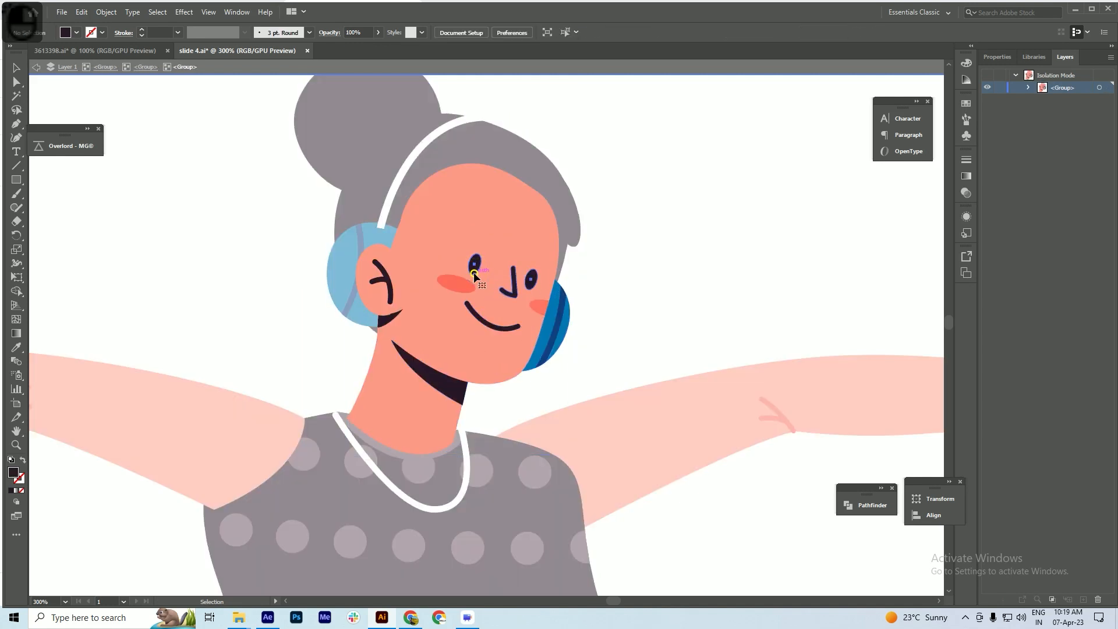
{"action": "double_click", "coordinate": [474, 272]}
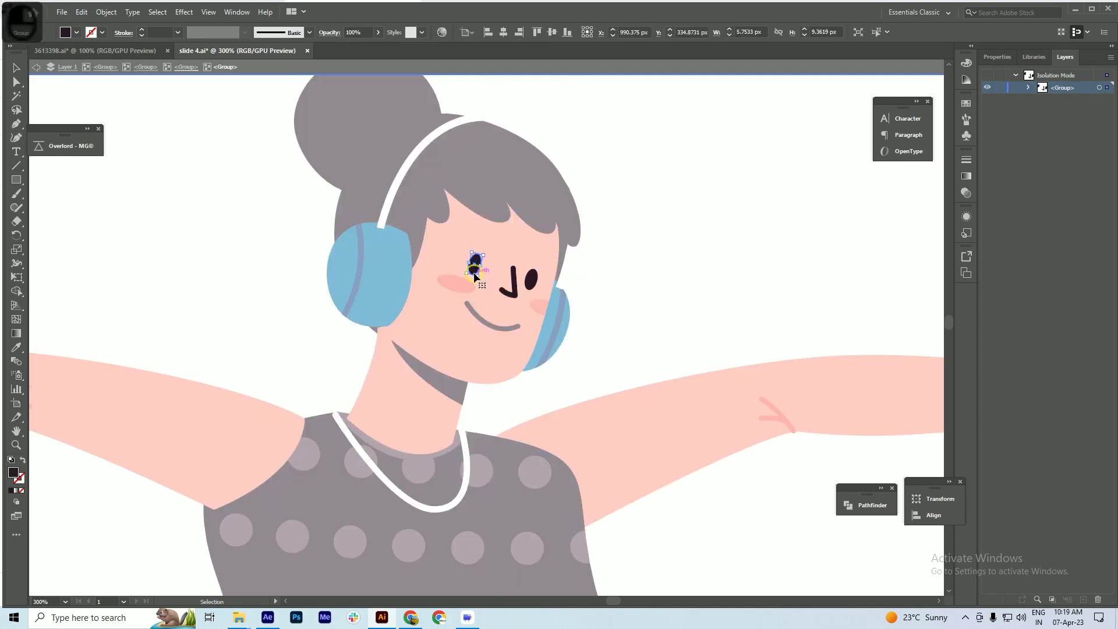
{"action": "left_click", "coordinate": [531, 279], "text": "shift"}
{"action": "key", "text": "ctrl+x"}
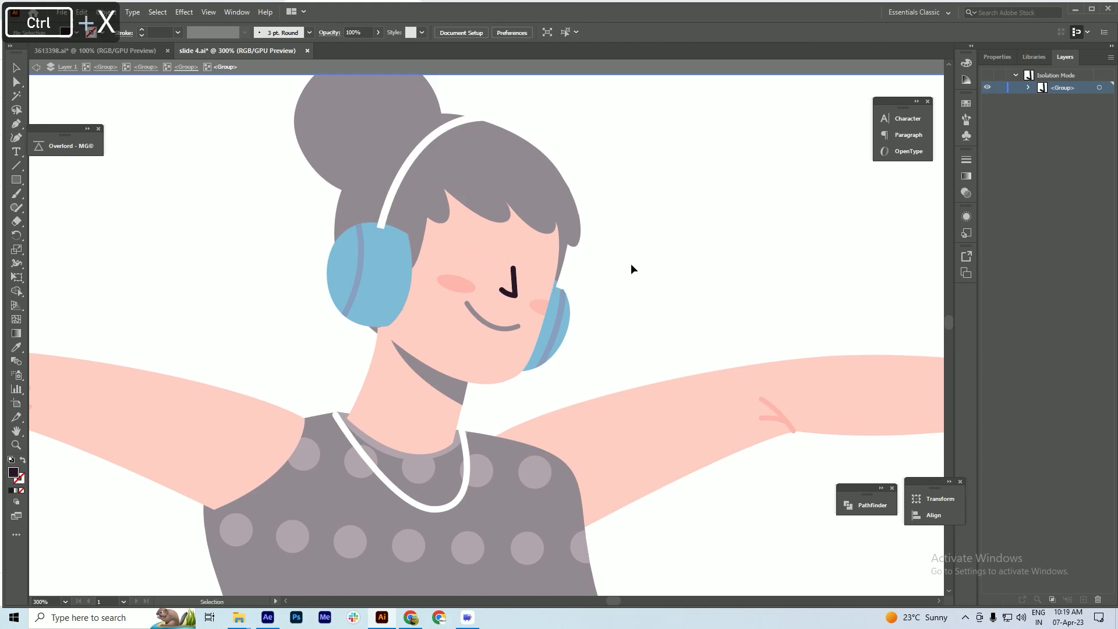
{"action": "double_click", "coordinate": [677, 273]}
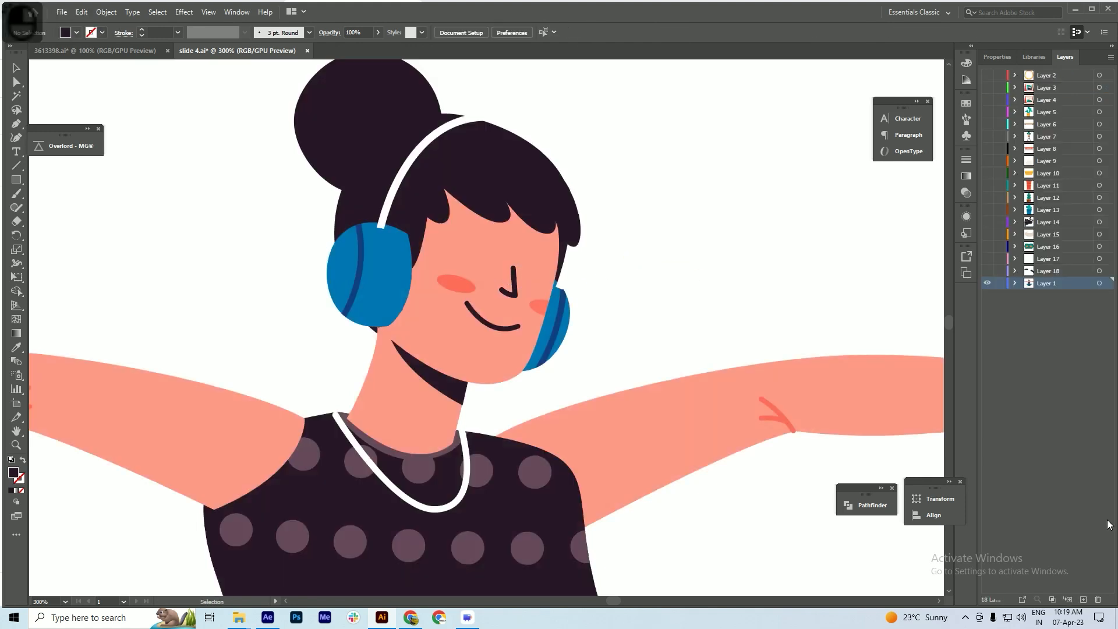
{"action": "left_click", "coordinate": [1083, 601]}
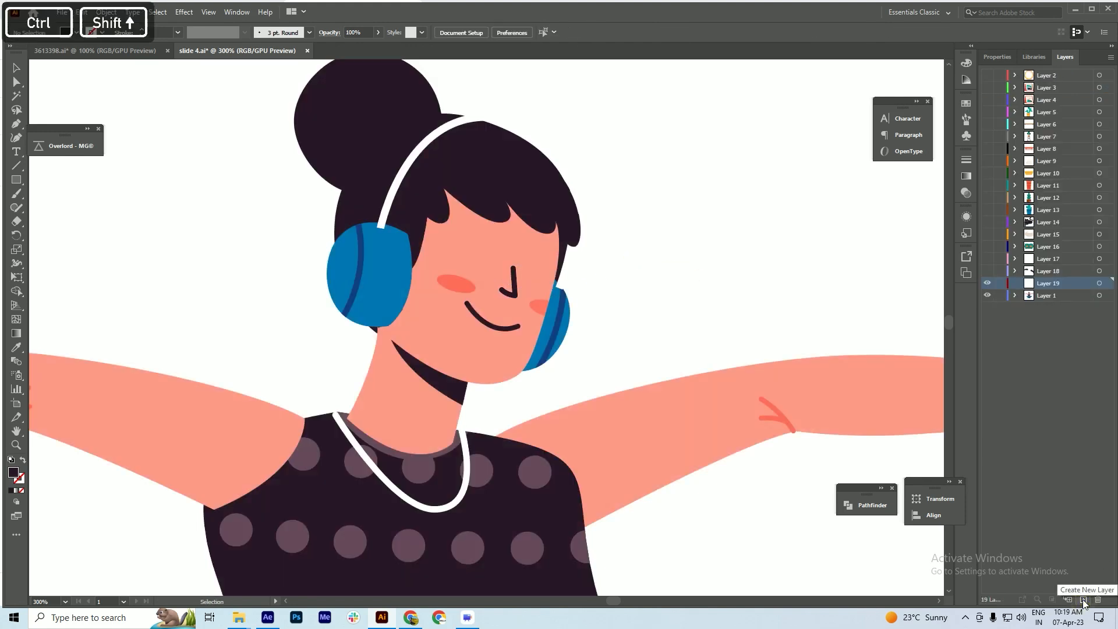
{"action": "key", "text": "ctrl+shift+v"}
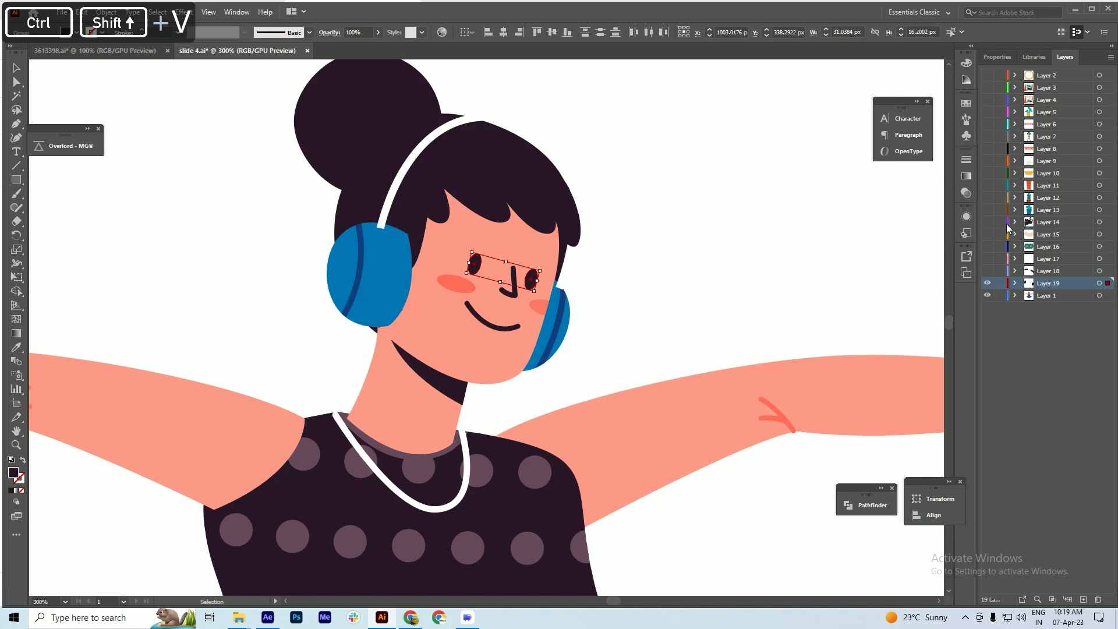
{"action": "left_click", "coordinate": [987, 284]}
{"action": "scroll", "coordinate": [424, 225], "scroll_direction": "down", "scroll_amount": 1}
{"action": "double_click", "coordinate": [427, 295]}
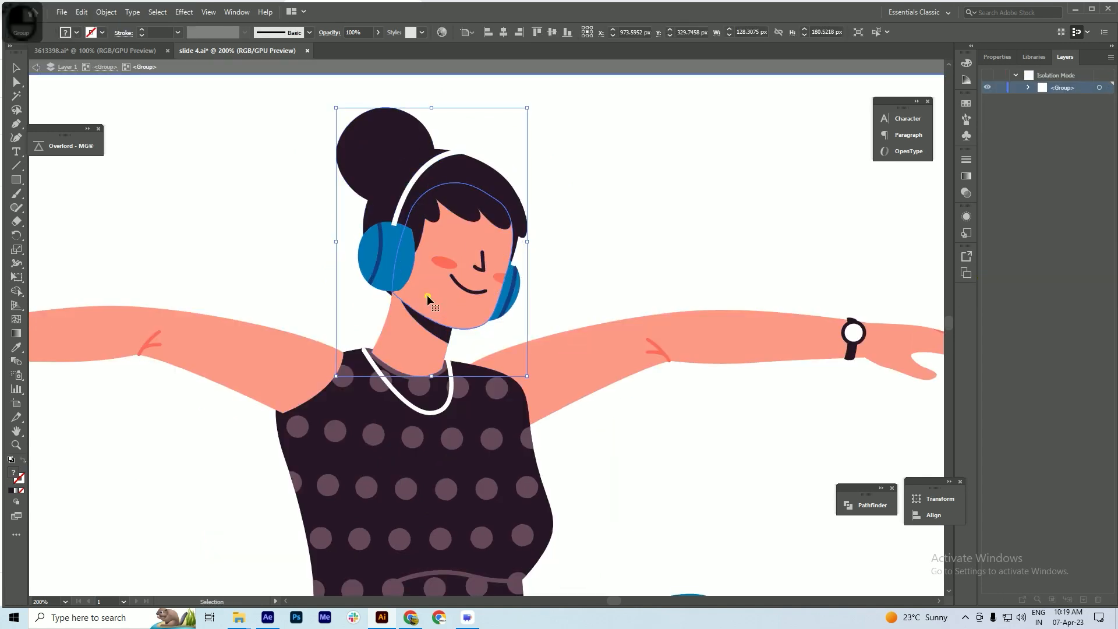
{"action": "double_click", "coordinate": [428, 295]}
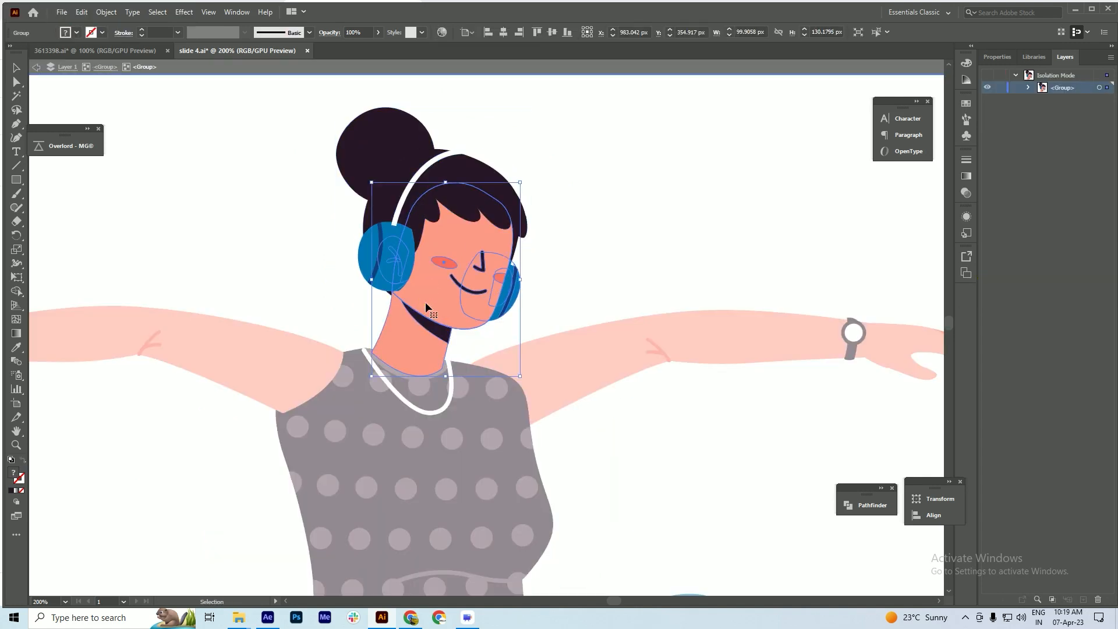
{"action": "left_click", "coordinate": [404, 351]}
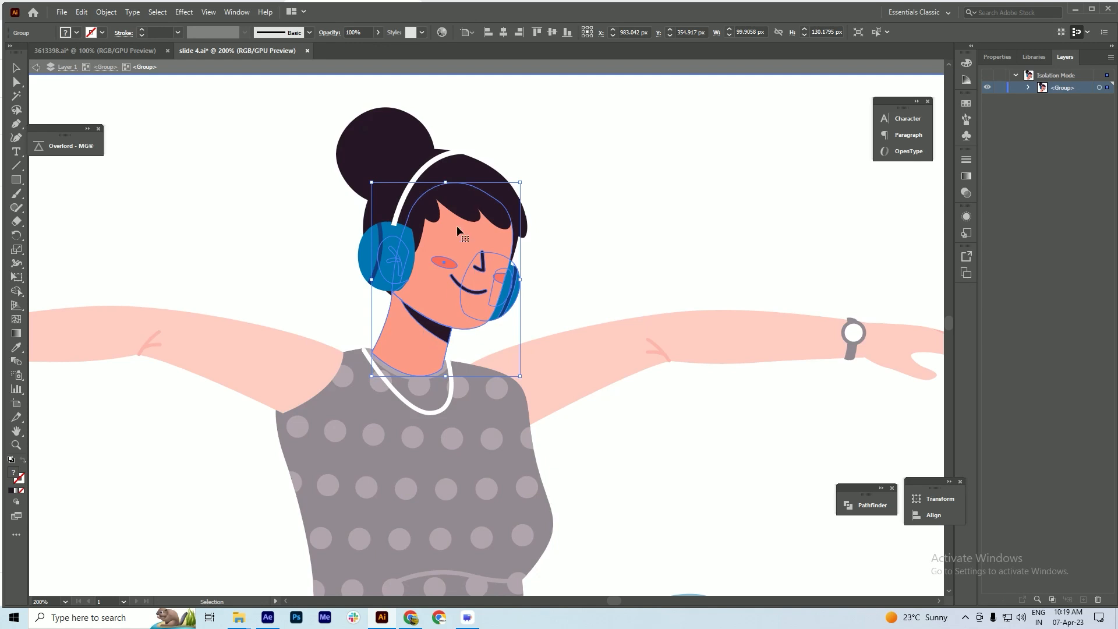
{"action": "scroll", "coordinate": [436, 237], "scroll_direction": "up", "scroll_amount": 1}
{"action": "scroll", "coordinate": [420, 285], "scroll_direction": "down", "scroll_amount": 1}
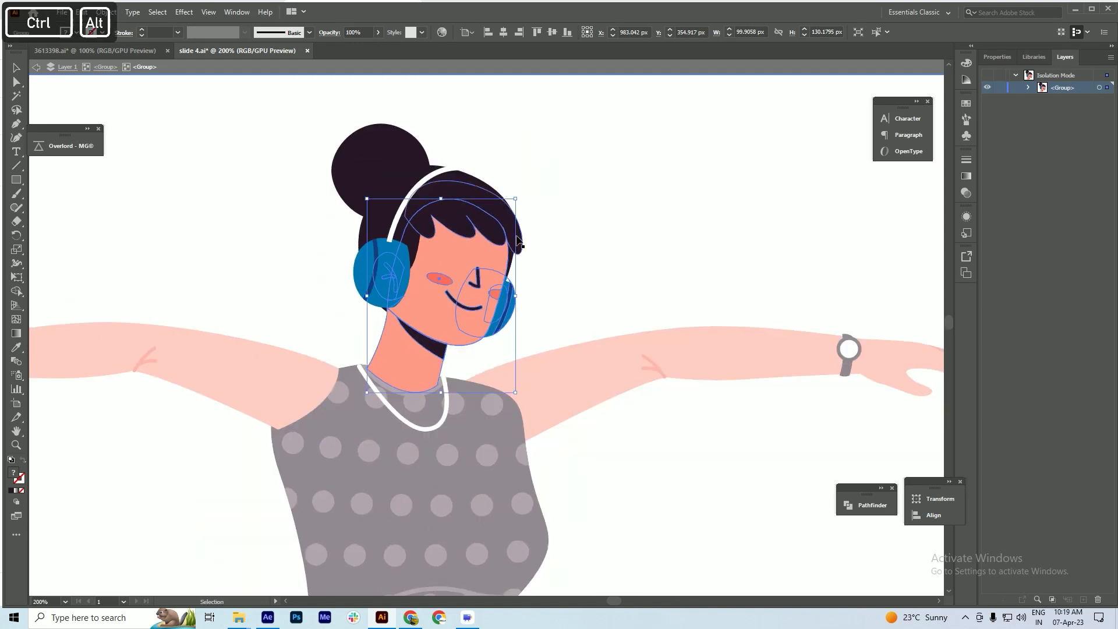
{"action": "double_click", "coordinate": [454, 254]}
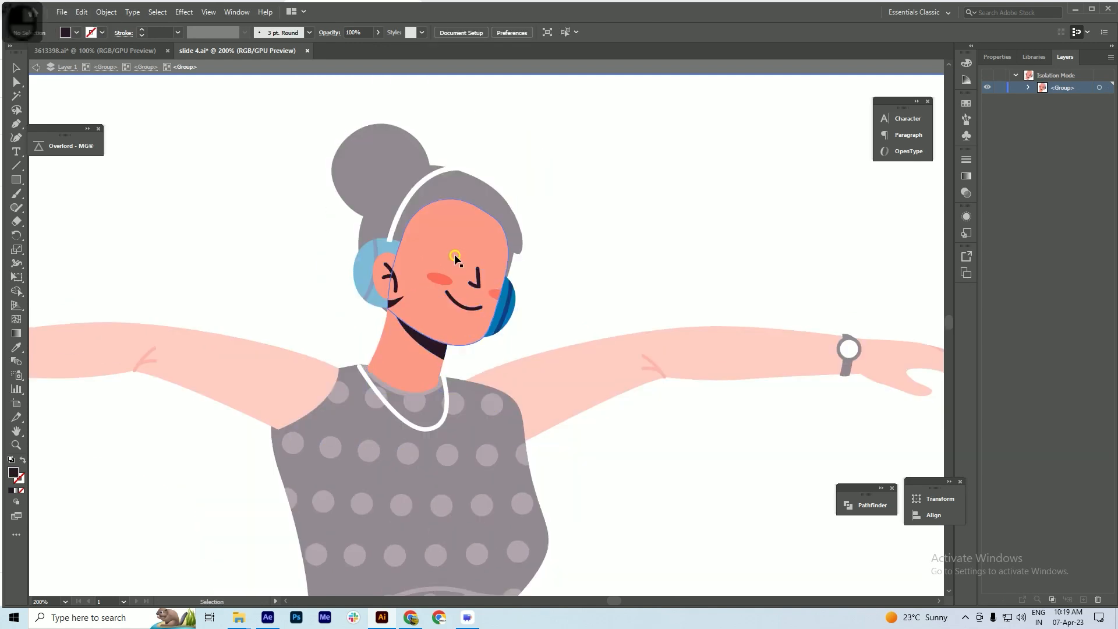
{"action": "left_click", "coordinate": [554, 226]}
{"action": "double_click", "coordinate": [578, 211]}
{"action": "left_click", "coordinate": [480, 224]}
{"action": "left_click_drag", "start_coordinate": [467, 231], "coordinate": [536, 183]}
{"action": "key", "text": "ctrl+z"}
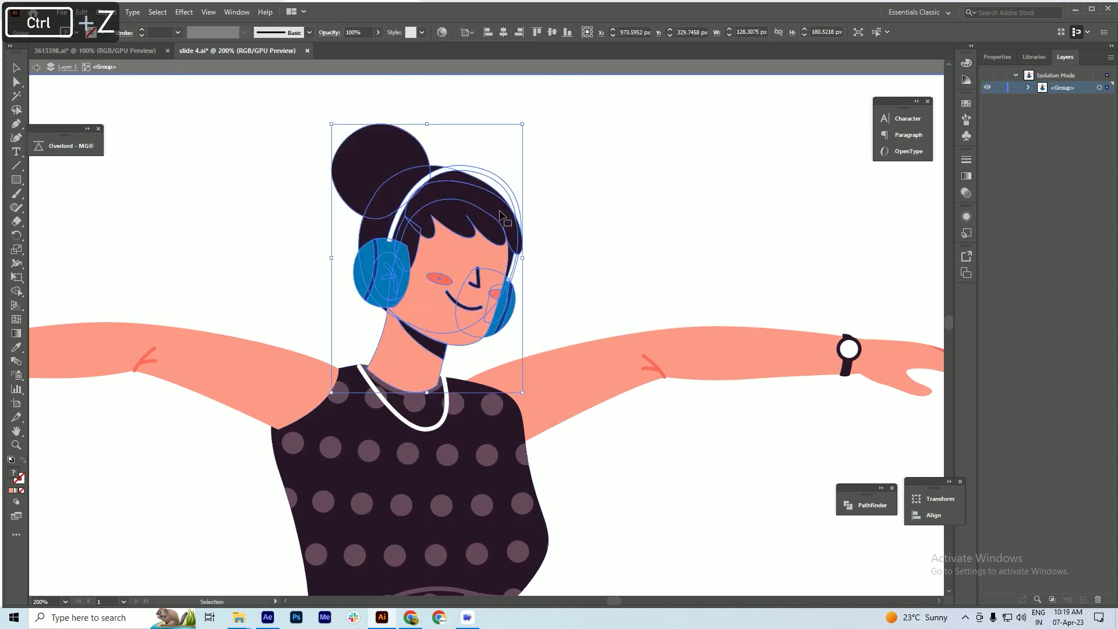
- Cut the neck with its dark shadow out of the nested head group and paste it in place within the body group
{"action": "double_click", "coordinate": [474, 225]}
{"action": "left_click", "coordinate": [475, 225]}
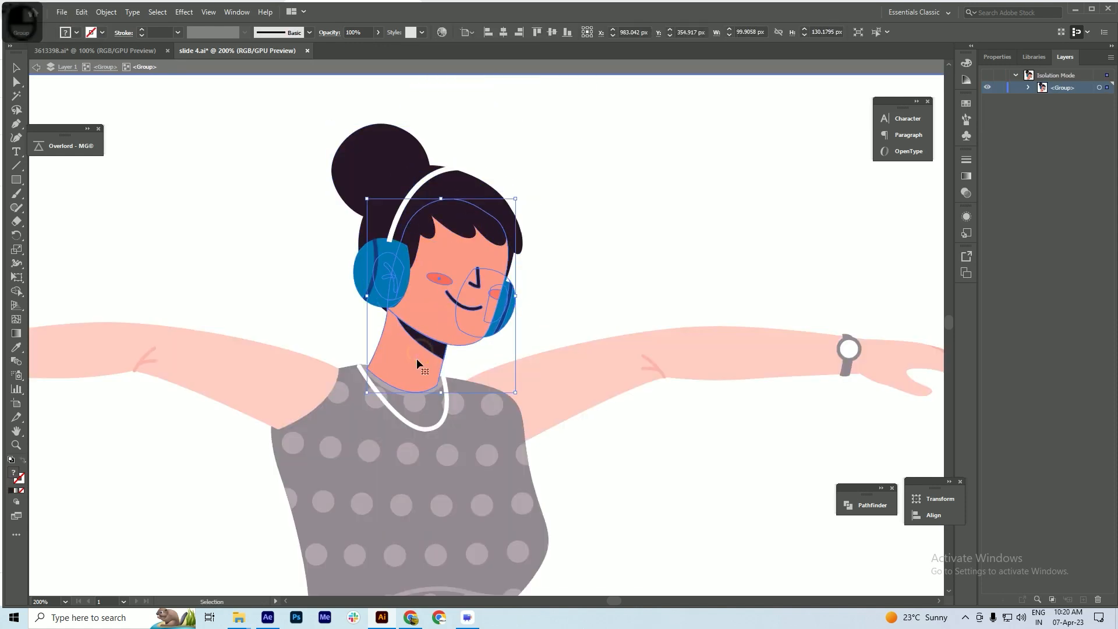
{"action": "double_click", "coordinate": [418, 358]}
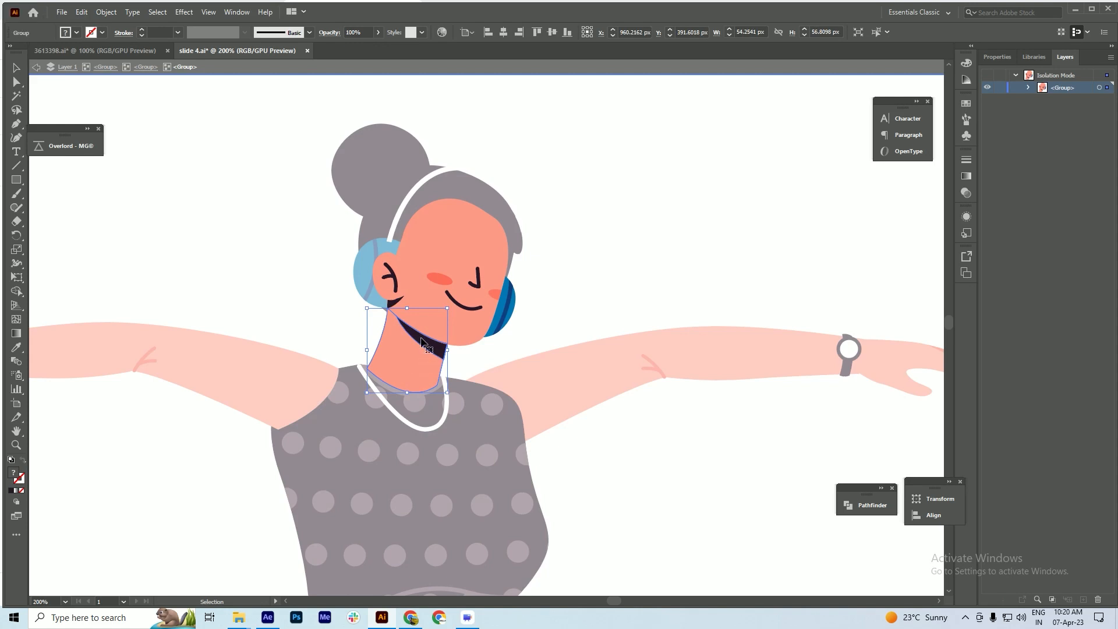
{"action": "key", "text": "ctrl+x"}
{"action": "double_click", "coordinate": [547, 303]}
{"action": "key", "text": "ctrl+a"}
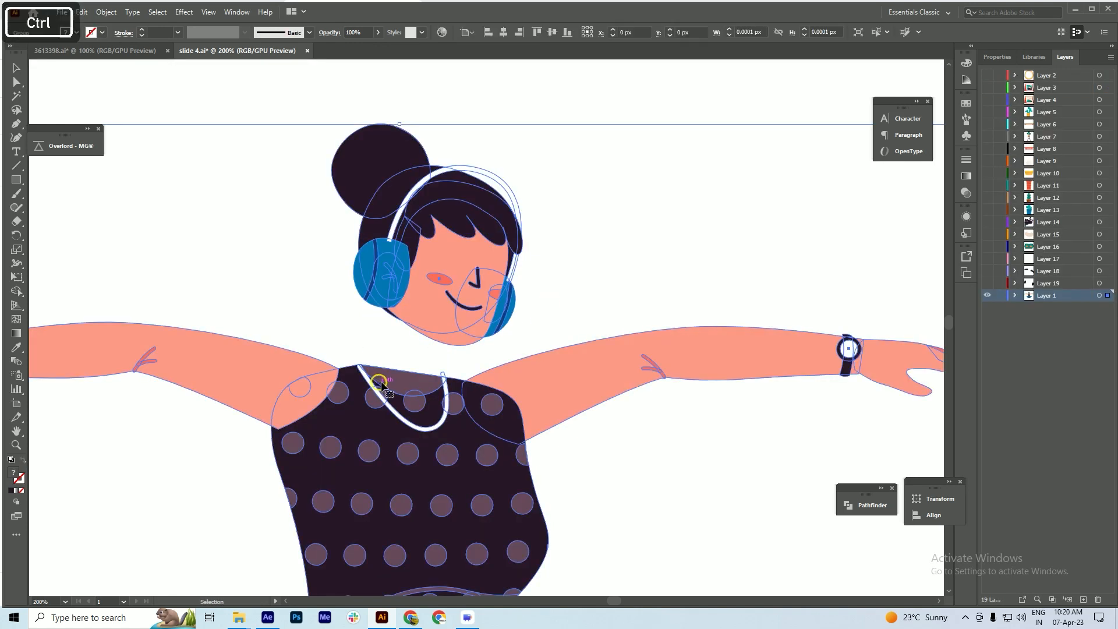
{"action": "double_click", "coordinate": [389, 389]}
{"action": "left_click", "coordinate": [387, 387]}
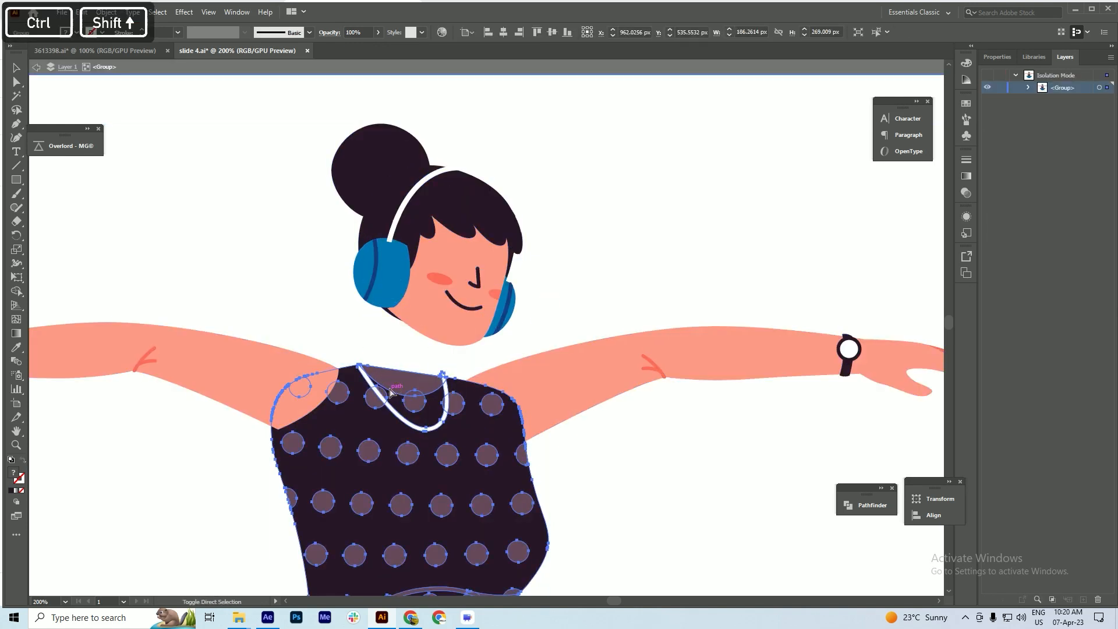
{"action": "key", "text": "ctrl+shift+v"}
{"action": "left_click", "coordinate": [597, 244]}
- Move the head group without the neck in place to a new layer above Layer 1, hidden from view, and save the document
{"action": "left_click", "coordinate": [491, 249]}
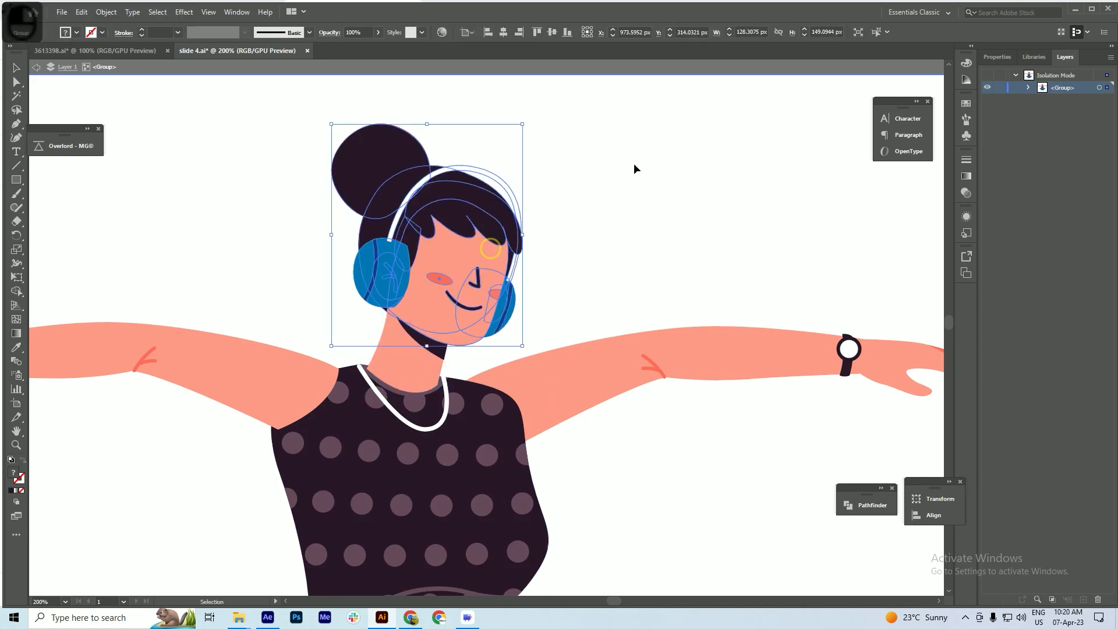
{"action": "key", "text": "ctrl+x"}
{"action": "key", "text": "ctrl+z"}
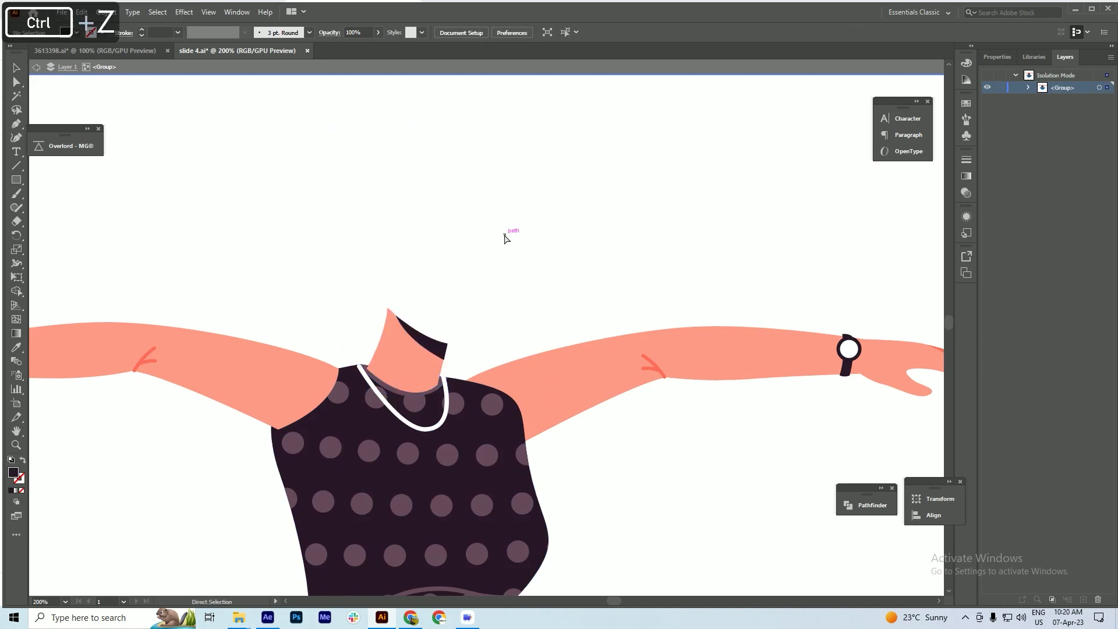
{"action": "key", "text": "ctrl+x"}
{"action": "double_click", "coordinate": [568, 210]}
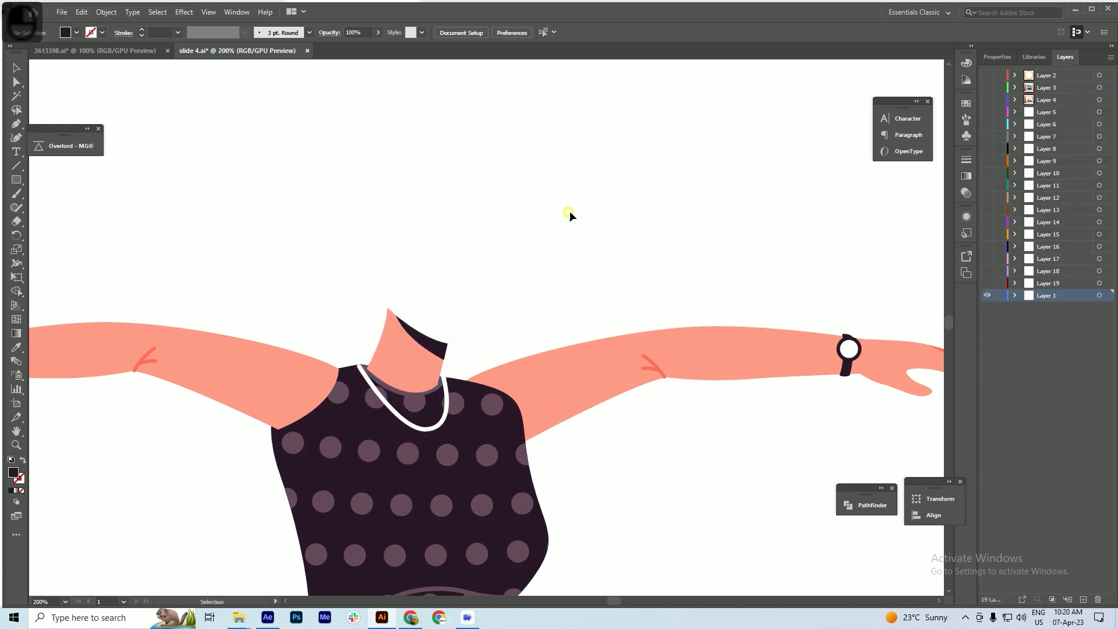
{"action": "left_click", "coordinate": [1084, 599]}
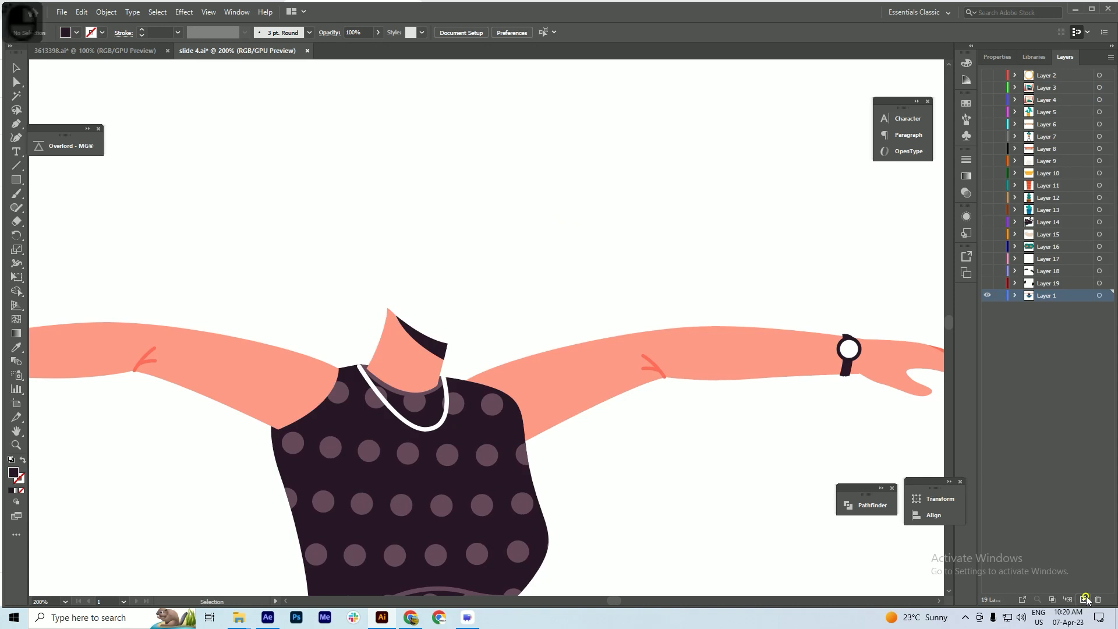
{"action": "key", "text": "ctrl+shift+v"}
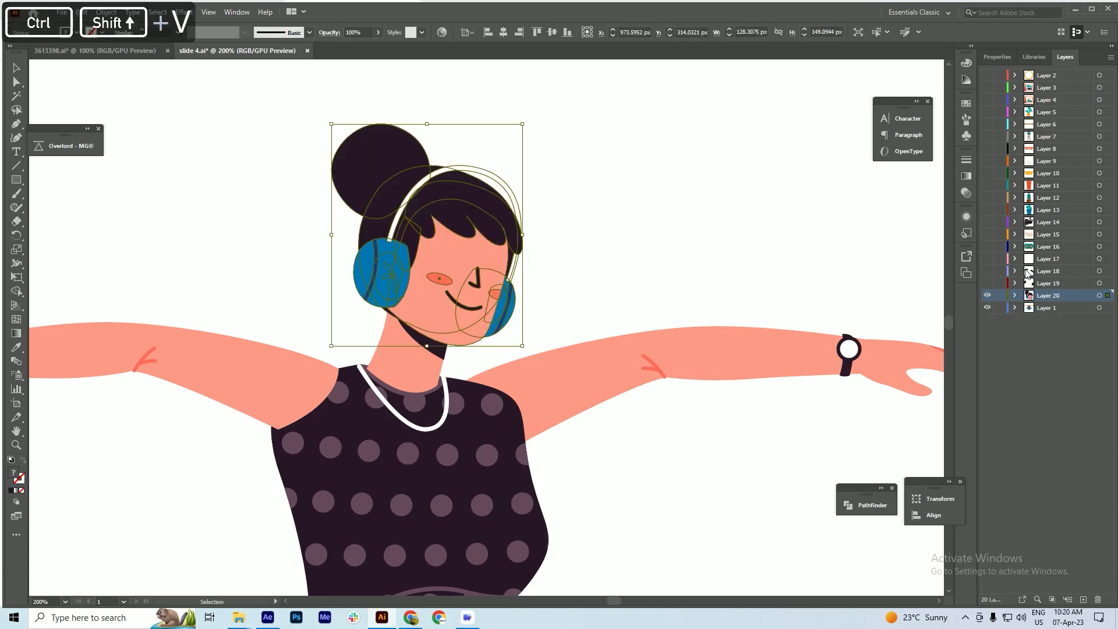
{"action": "left_click", "coordinate": [987, 295]}
{"action": "key", "text": "ctrl+s"}
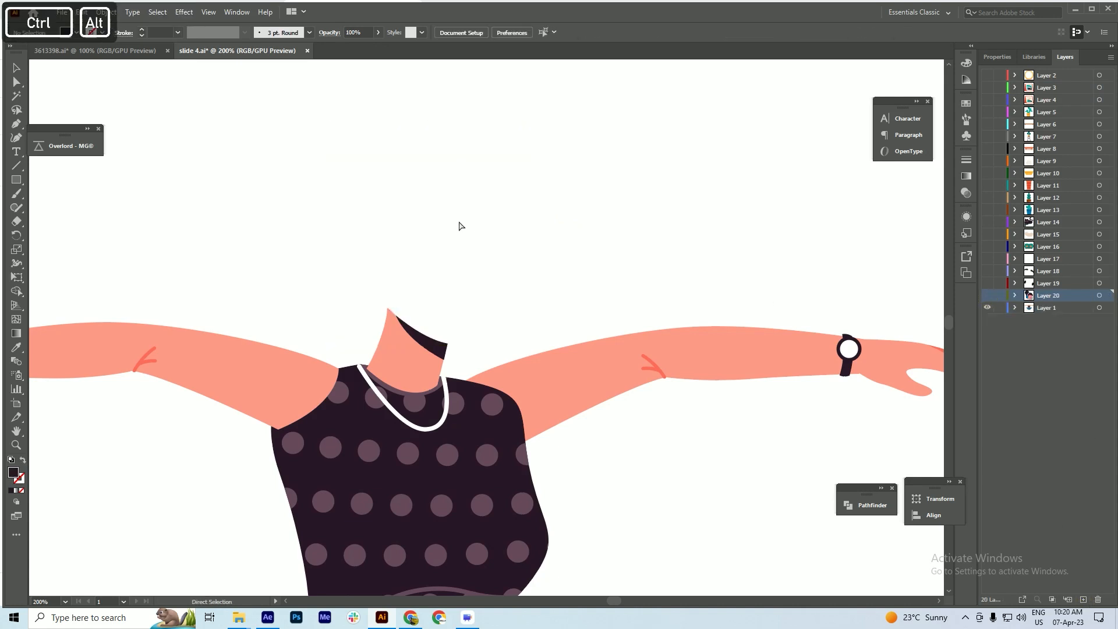
- Move the woman's arm without the watch out of the body group in place to a new layer and hide that layer
{"action": "scroll", "coordinate": [460, 226], "scroll_direction": "down", "scroll_amount": 1}
{"action": "left_click_drag", "start_coordinate": [414, 299], "coordinate": [461, 248]}
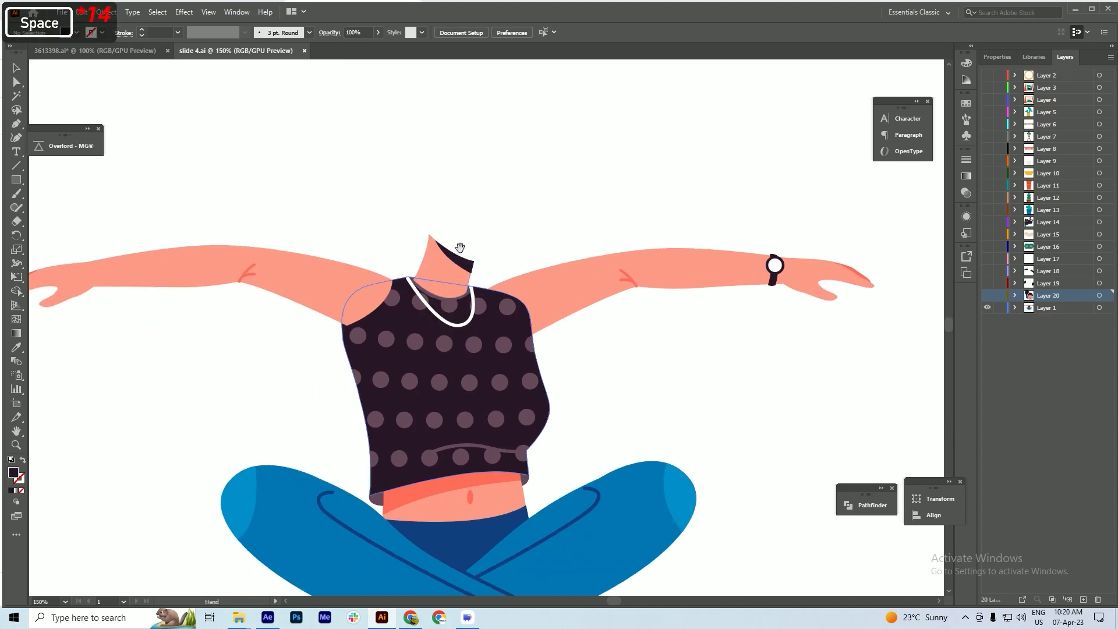
{"action": "left_click_drag", "start_coordinate": [311, 281], "coordinate": [320, 293]}
{"action": "left_click", "coordinate": [309, 292]}
{"action": "double_click", "coordinate": [308, 293]}
{"action": "left_click", "coordinate": [309, 294]}
{"action": "left_click_drag", "start_coordinate": [309, 292], "coordinate": [307, 214]}
{"action": "key", "text": "ctrl+z"}
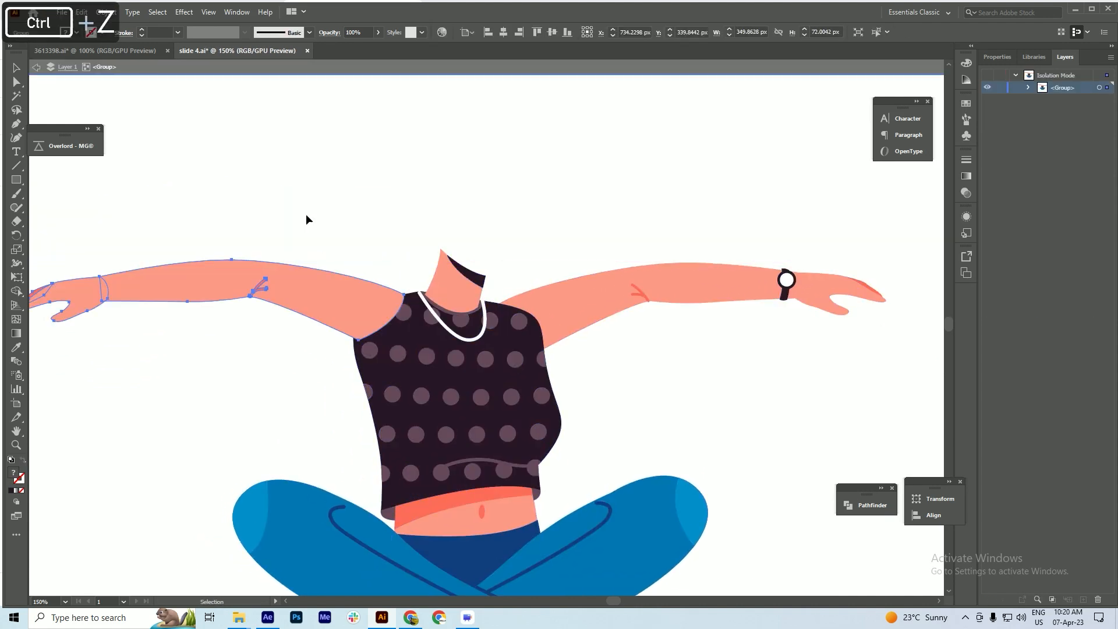
{"action": "key", "text": "ctrl+x"}
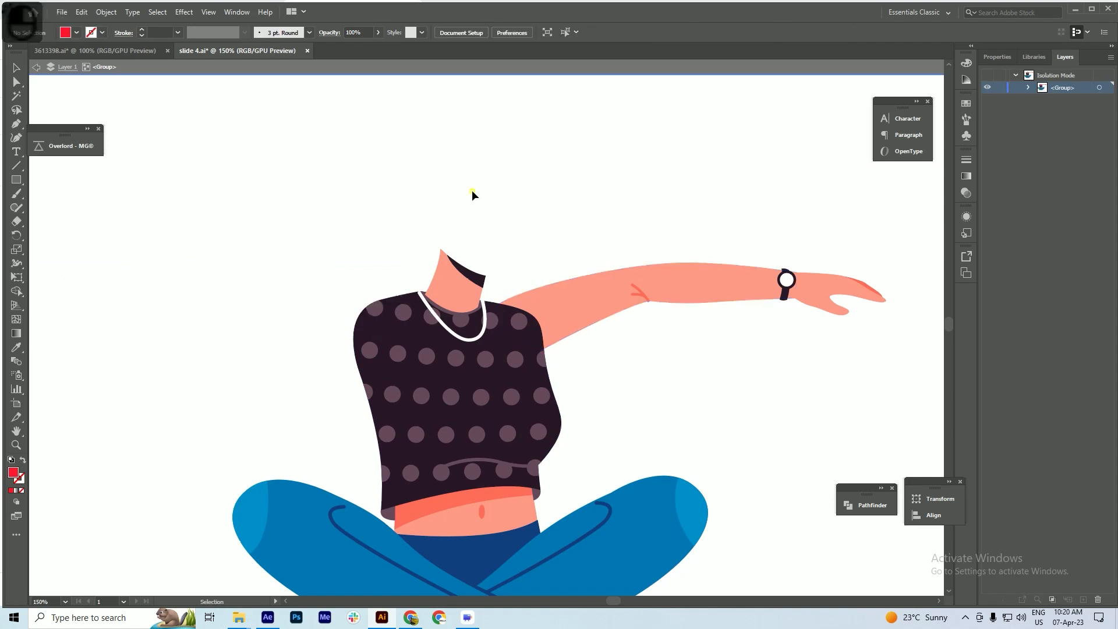
{"action": "double_click", "coordinate": [472, 191]}
{"action": "left_click", "coordinate": [1084, 599]}
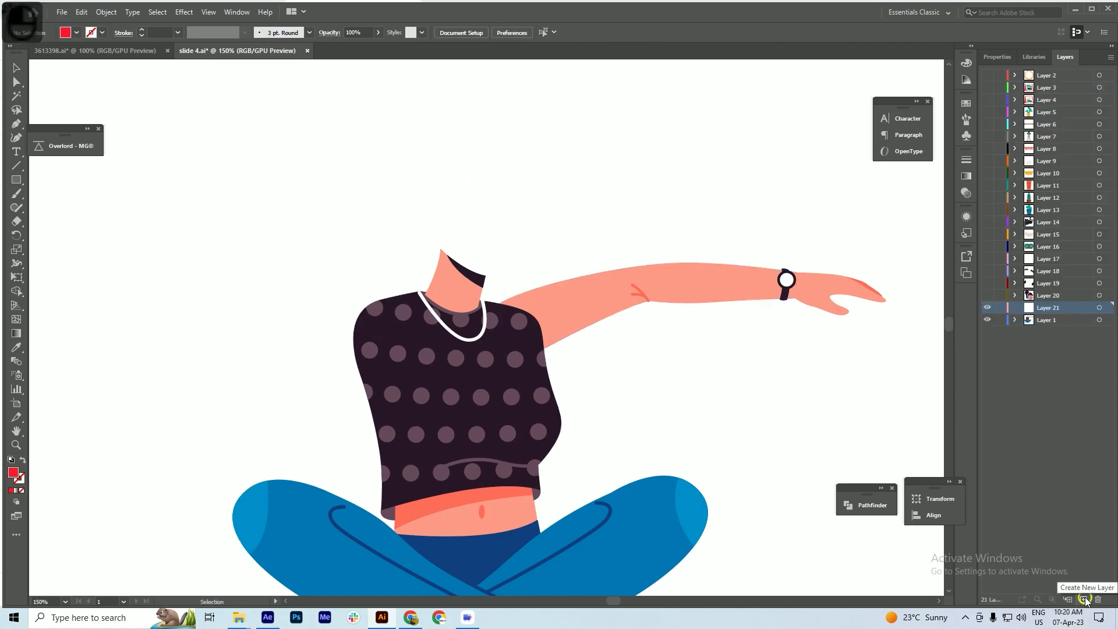
{"action": "key", "text": "ctrl+shift+v"}
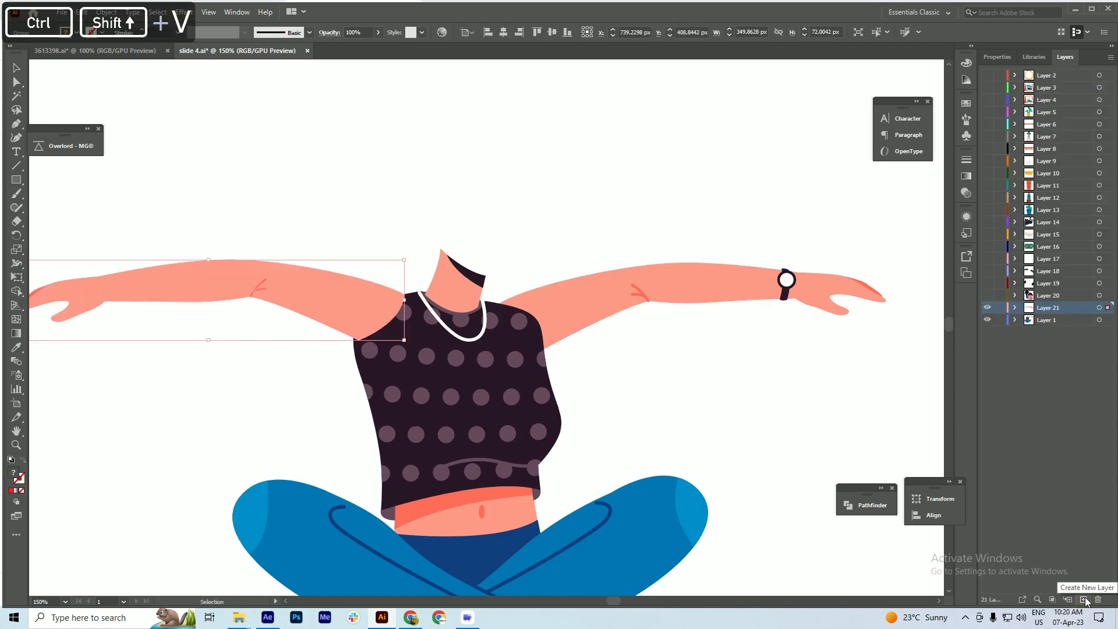
{"action": "left_click", "coordinate": [988, 309]}
- Move the arm wearing the watch out of the body group in place to a new layer and hide that layer
{"action": "left_click", "coordinate": [605, 308]}
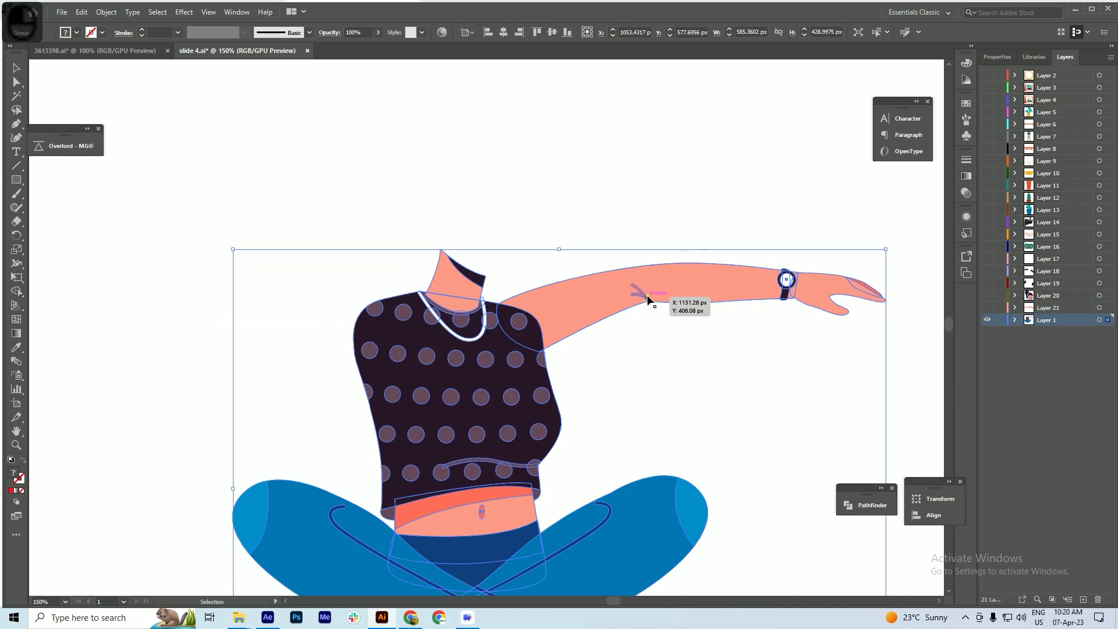
{"action": "double_click", "coordinate": [648, 299]}
{"action": "key", "text": "ctrl+x"}
{"action": "left_click", "coordinate": [645, 315]}
{"action": "double_click", "coordinate": [717, 498]}
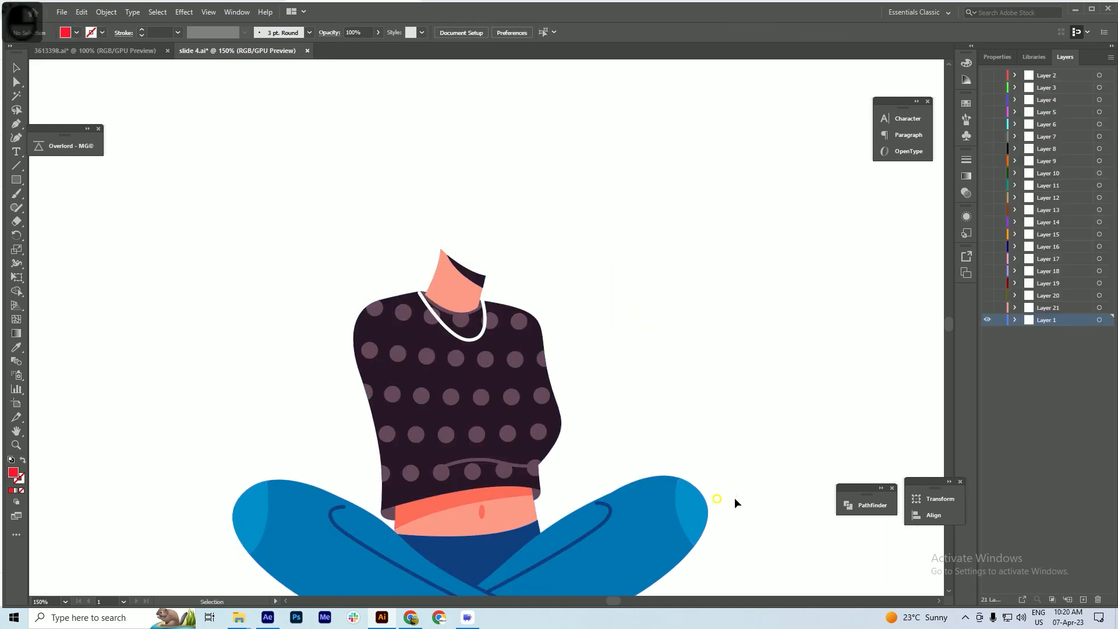
{"action": "left_click", "coordinate": [1084, 601]}
{"action": "key", "text": "ctrl+shift+v"}
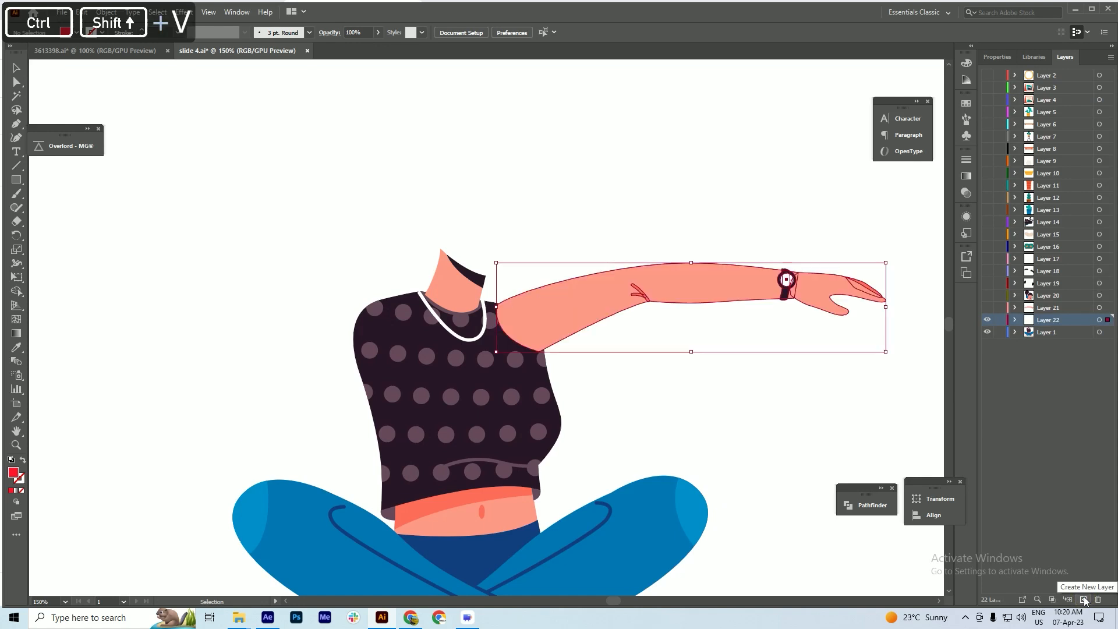
{"action": "left_click", "coordinate": [988, 320]}
- Move the woman's torso, necklace and neck out of the body group in place to a new layer above Layer 1 and hide it
{"action": "left_click_drag", "start_coordinate": [614, 342], "coordinate": [466, 254]}
{"action": "double_click", "coordinate": [436, 376]}
{"action": "left_click", "coordinate": [431, 370]}
{"action": "key", "text": "ctrl+z"}
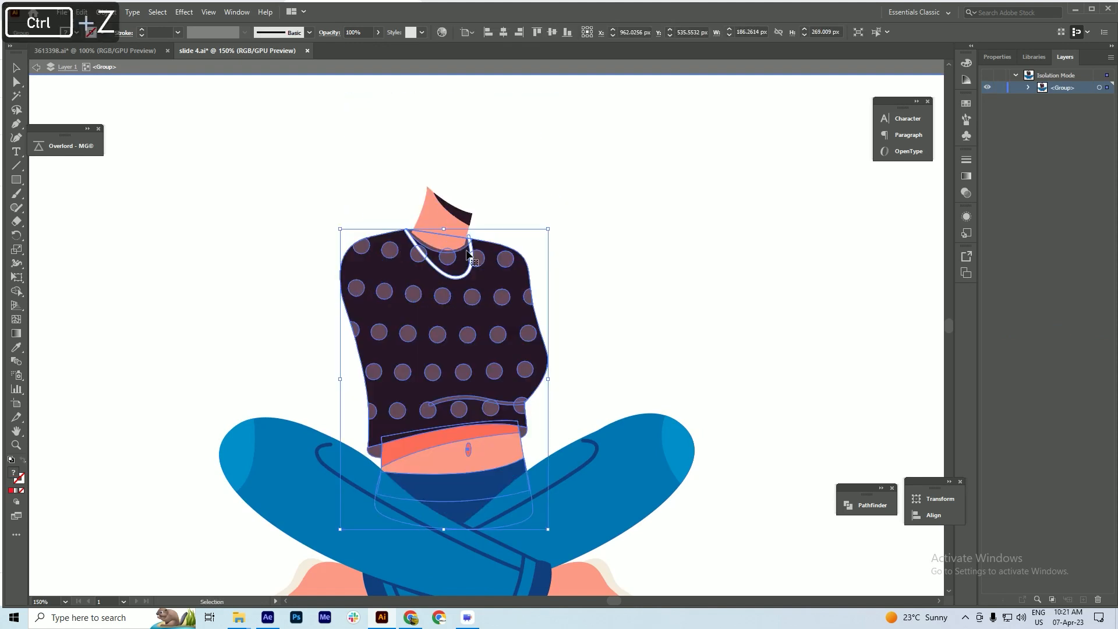
{"action": "key", "text": "ctrl+x"}
{"action": "key", "text": "ctrl+z"}
{"action": "left_click", "coordinate": [449, 218], "text": "shift"}
{"action": "key", "text": "ctrl+x"}
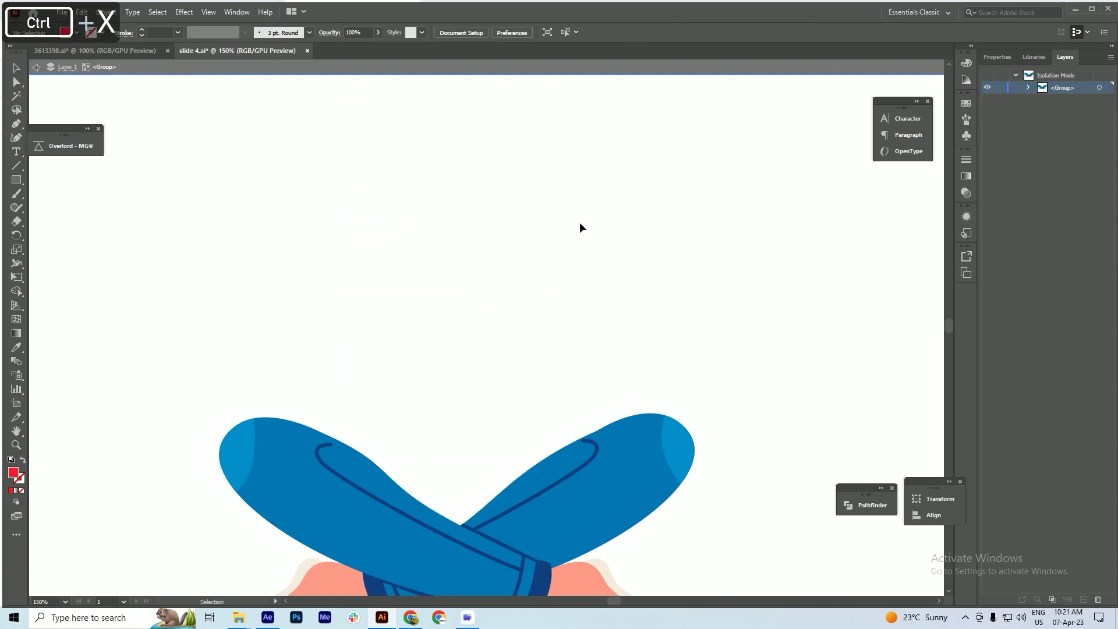
{"action": "double_click", "coordinate": [807, 494]}
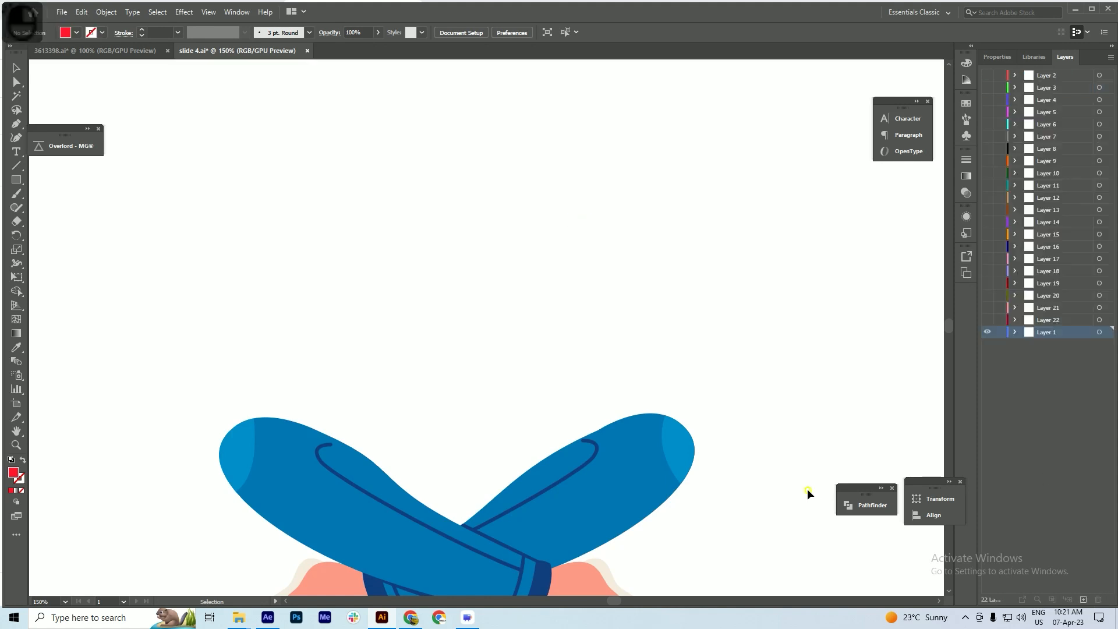
{"action": "left_click", "coordinate": [1084, 599]}
{"action": "key", "text": "ctrl+shift+v"}
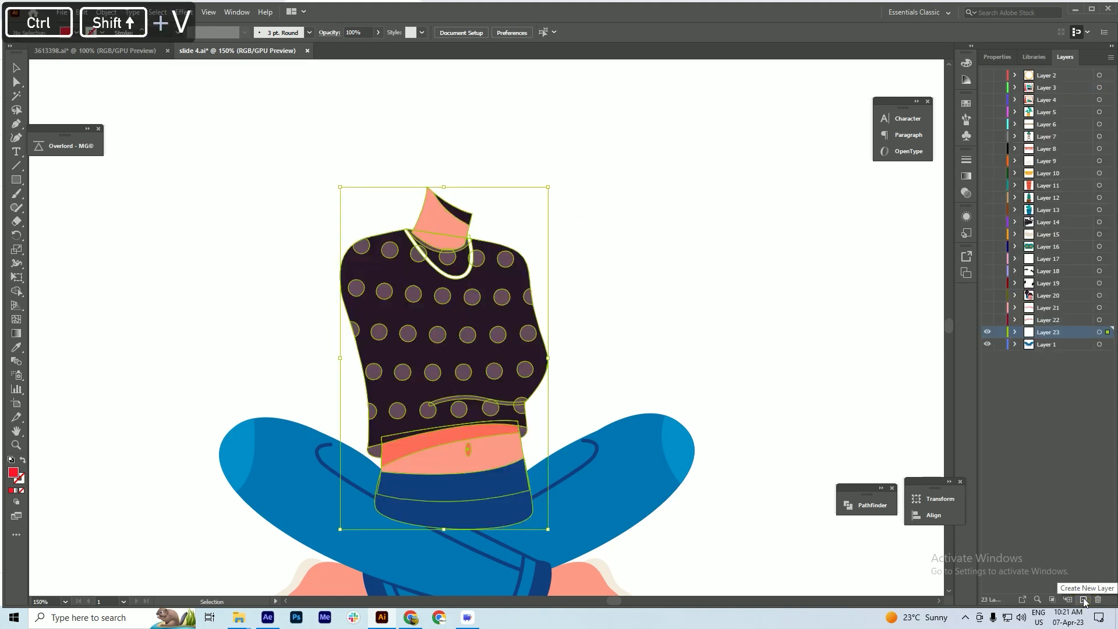
{"action": "left_click", "coordinate": [987, 344], "text": "alt"}
- Put the rear leg on its own layer, Layer 24, move it beneath Layer 1 and save the document
{"action": "left_click_drag", "start_coordinate": [500, 456], "coordinate": [500, 316]}
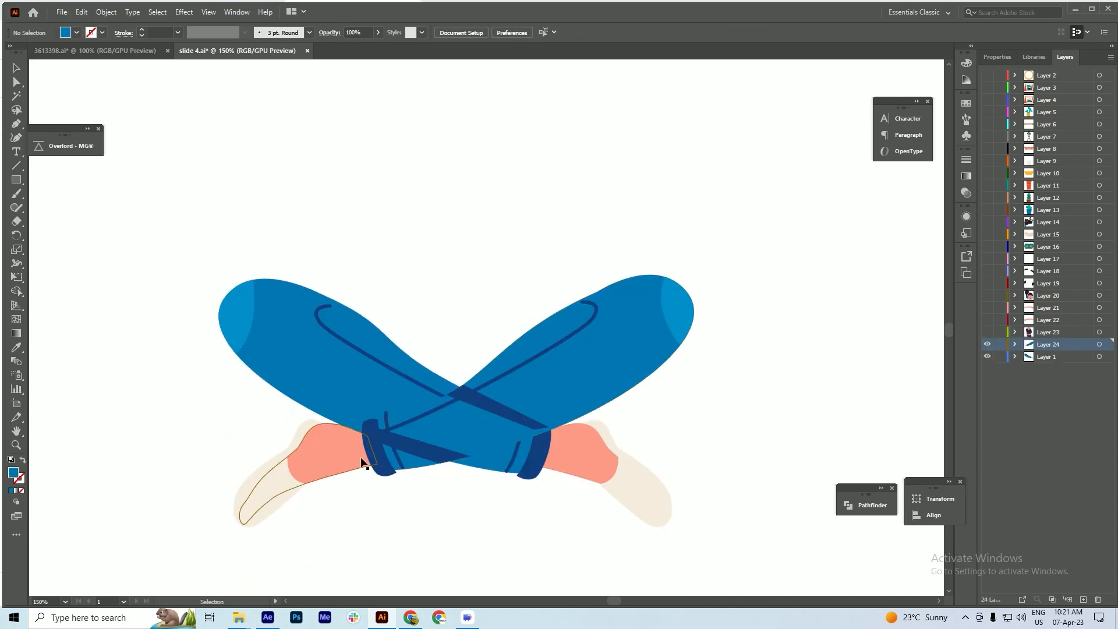
{"action": "left_click", "coordinate": [406, 392]}
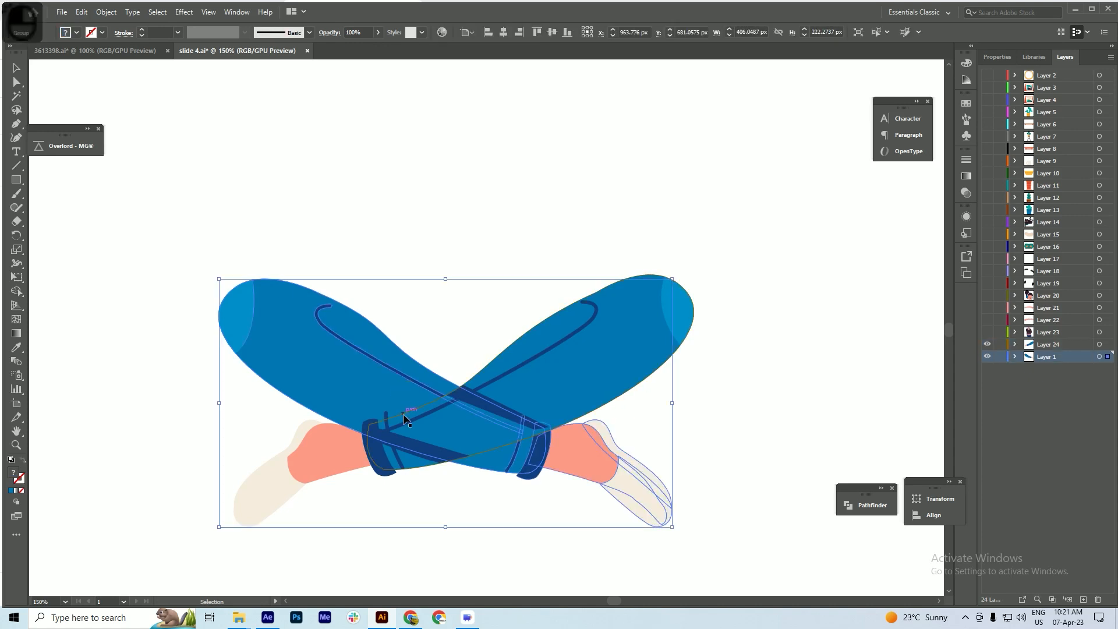
{"action": "left_click_drag", "start_coordinate": [1061, 345], "coordinate": [1057, 372]}
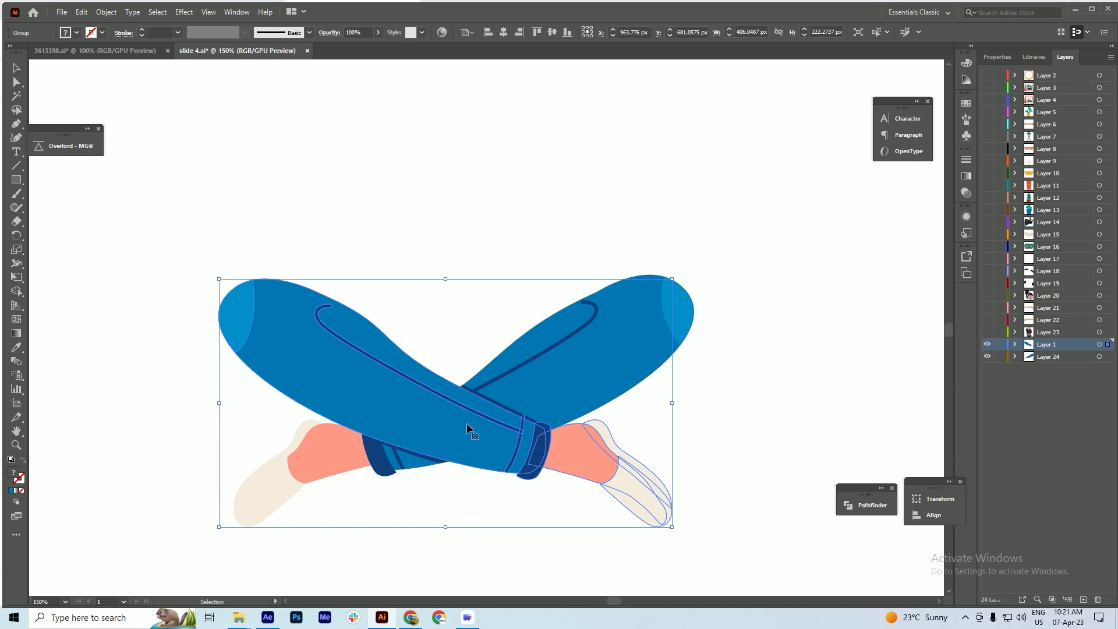
{"action": "key", "text": "ctrl+s"}
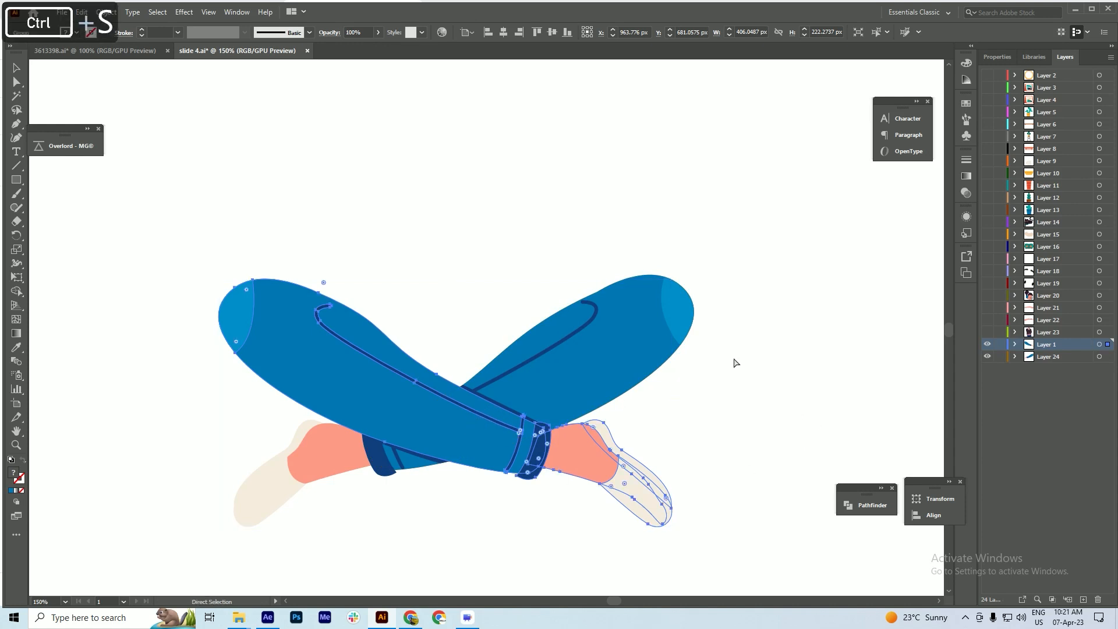
{"action": "scroll", "coordinate": [519, 331], "scroll_direction": "down", "scroll_amount": 5}
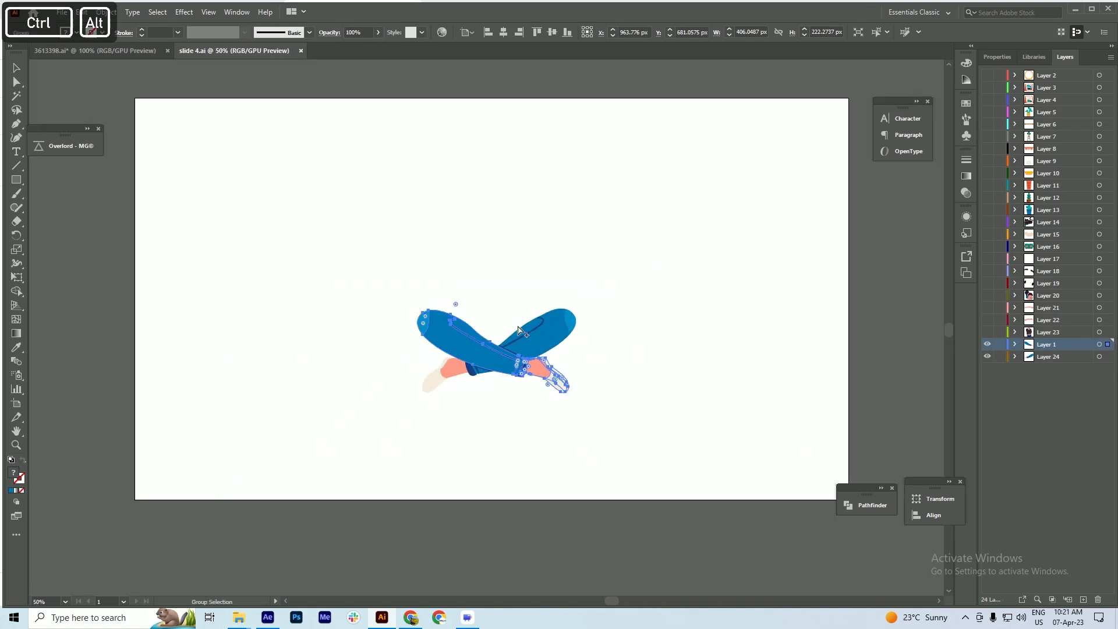
{"action": "key", "text": "ctrl+s"}
- Close the slide 4 and 3613398 documents and quit Illustrator, clearing the clipboard data
{"action": "left_click", "coordinate": [300, 51]}
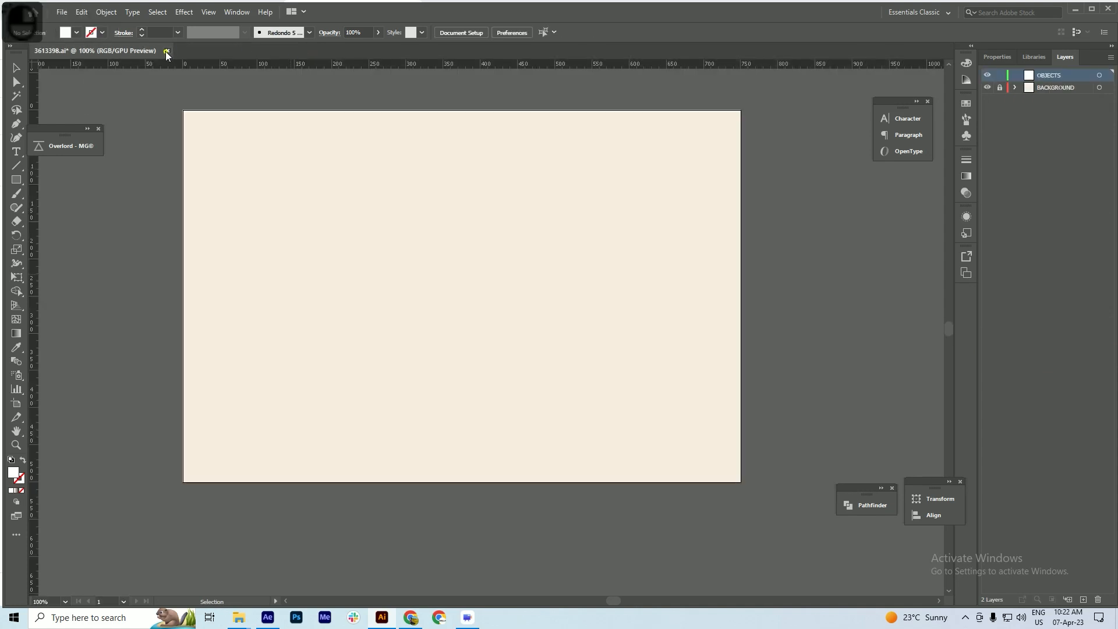
{"action": "left_click", "coordinate": [168, 51]}
{"action": "left_click", "coordinate": [620, 326]}
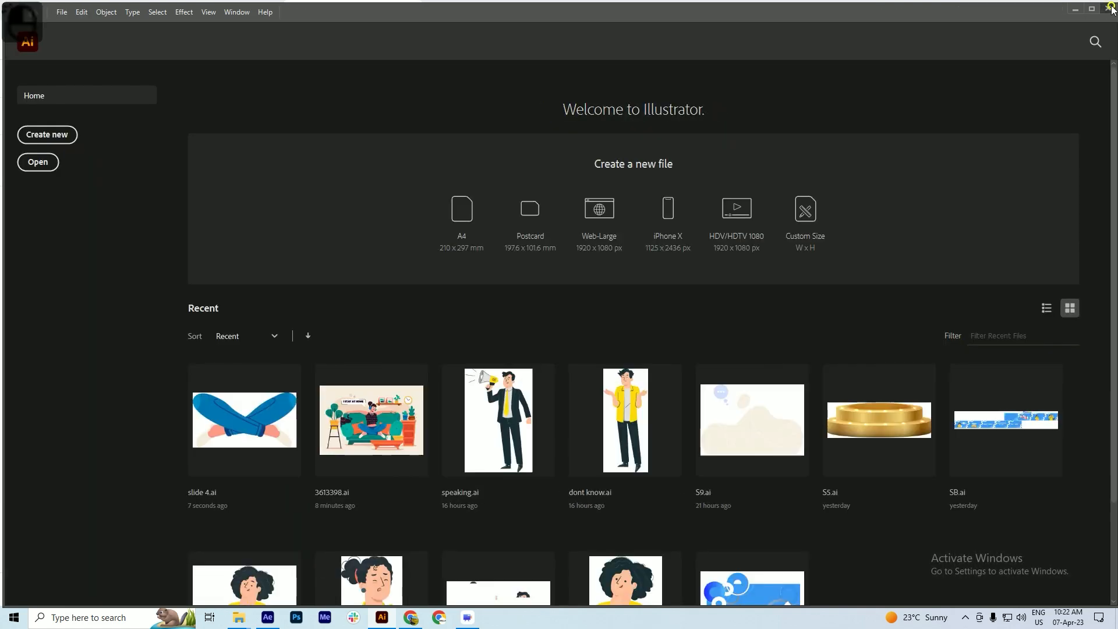
{"action": "left_click", "coordinate": [1109, 8]}
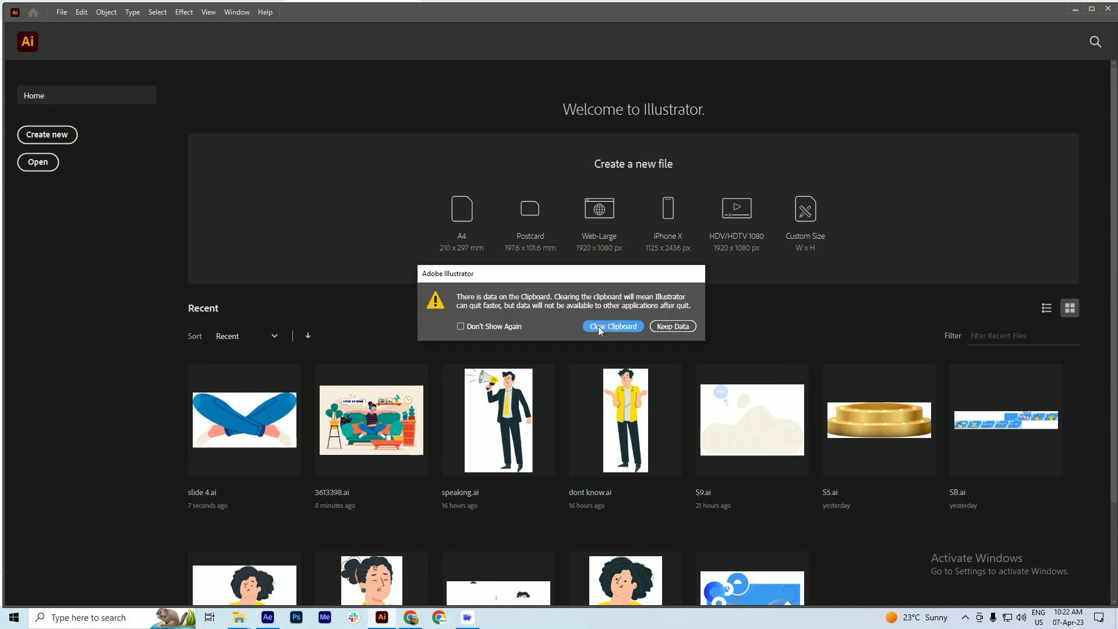
{"action": "left_click", "coordinate": [599, 326]}
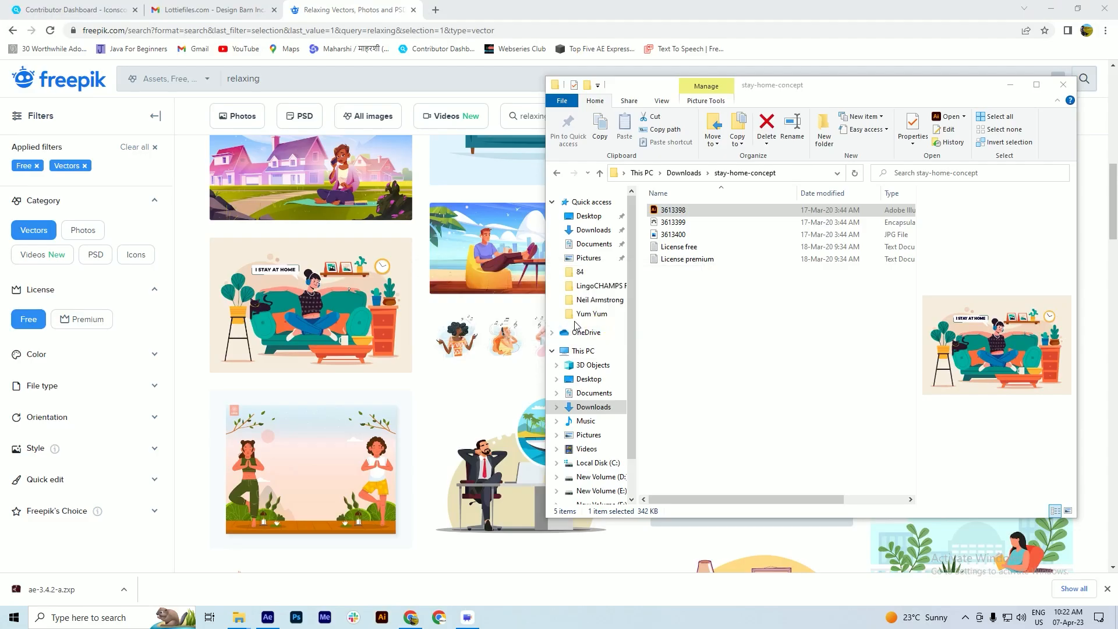
- Switch to After Effects and save the yum yum project
{"action": "left_click", "coordinate": [263, 620]}
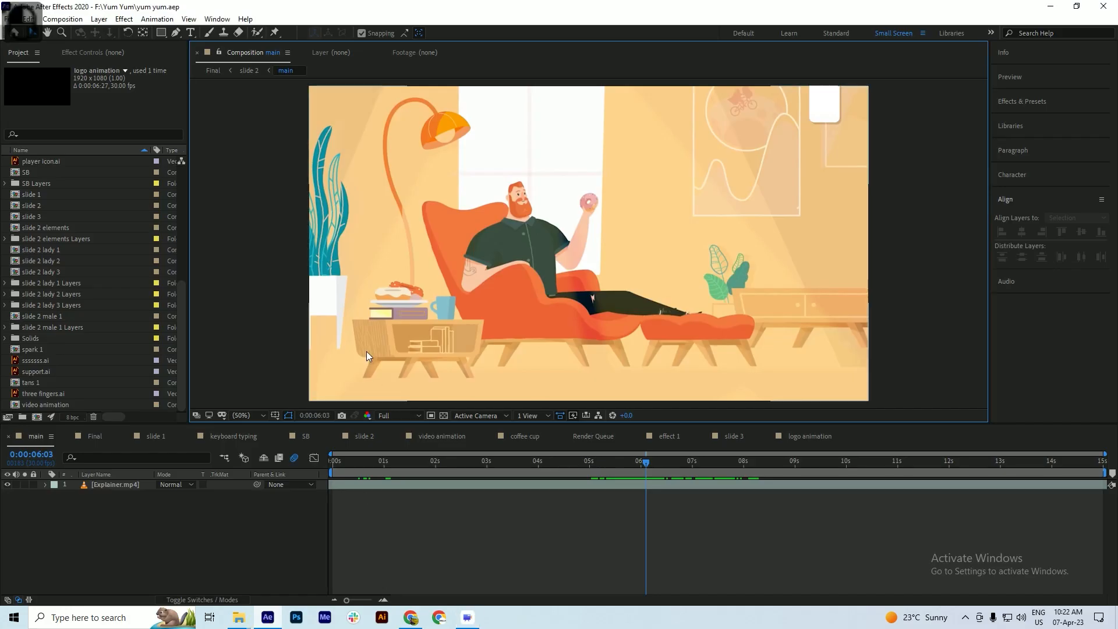
{"action": "key", "text": "ctrl+s"}
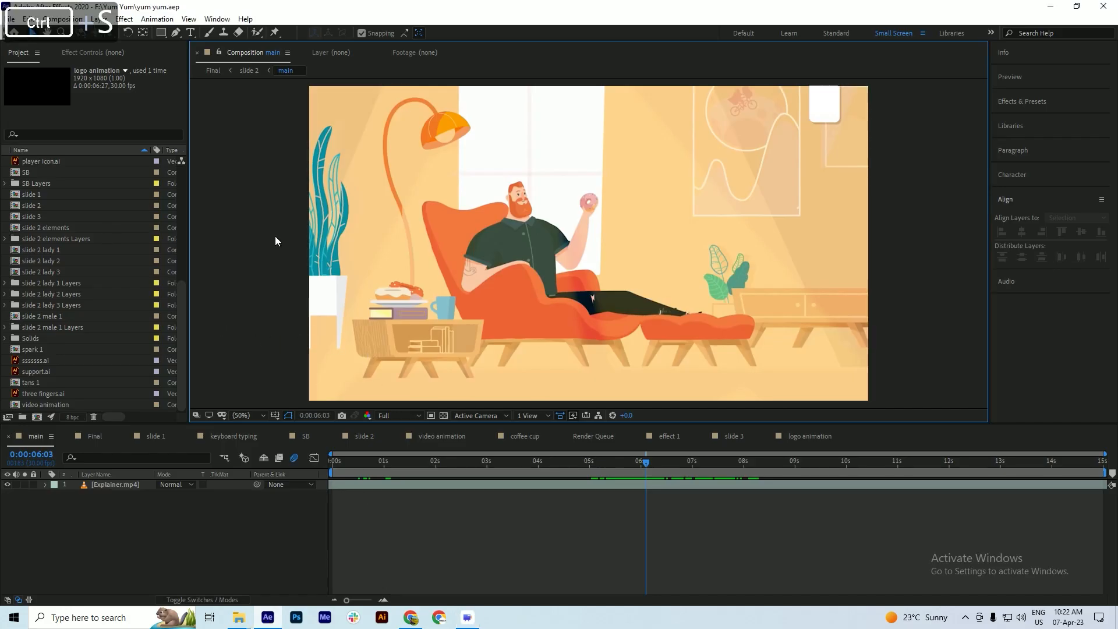
{"action": "left_click", "coordinate": [1077, 7]}
{"action": "left_click", "coordinate": [1073, 12]}
{"action": "key", "text": "ctrl+s"}
- Start a file import and browse to the Yum Yum folder on New Volume (F:)
{"action": "right_click", "coordinate": [6, 369]}
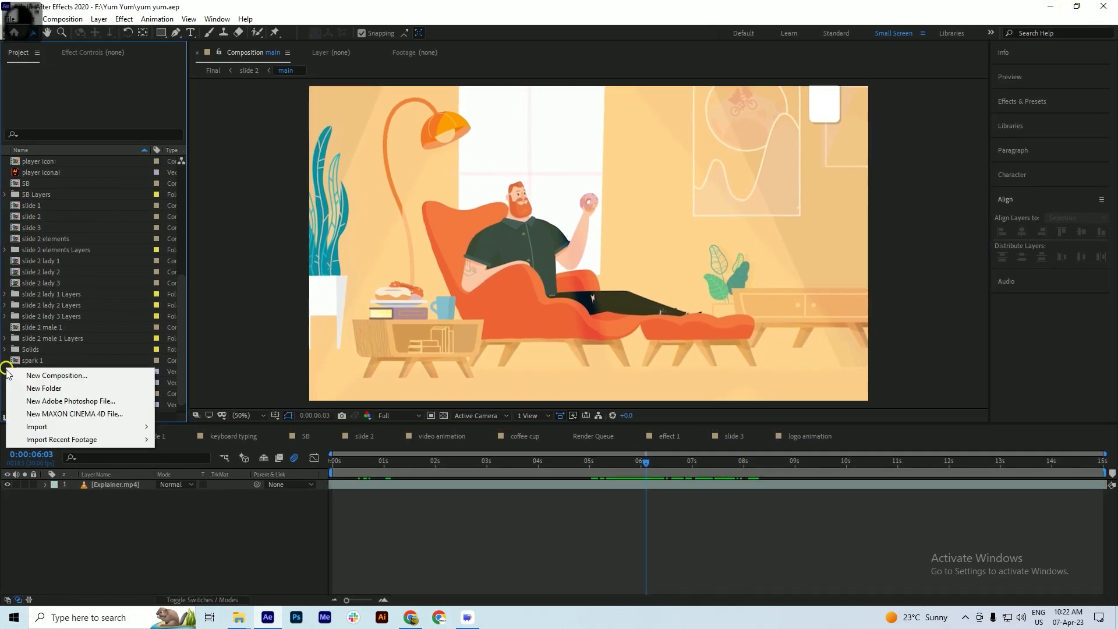
{"action": "mouse_move", "coordinate": [116, 427]}
{"action": "left_click", "coordinate": [243, 427]}
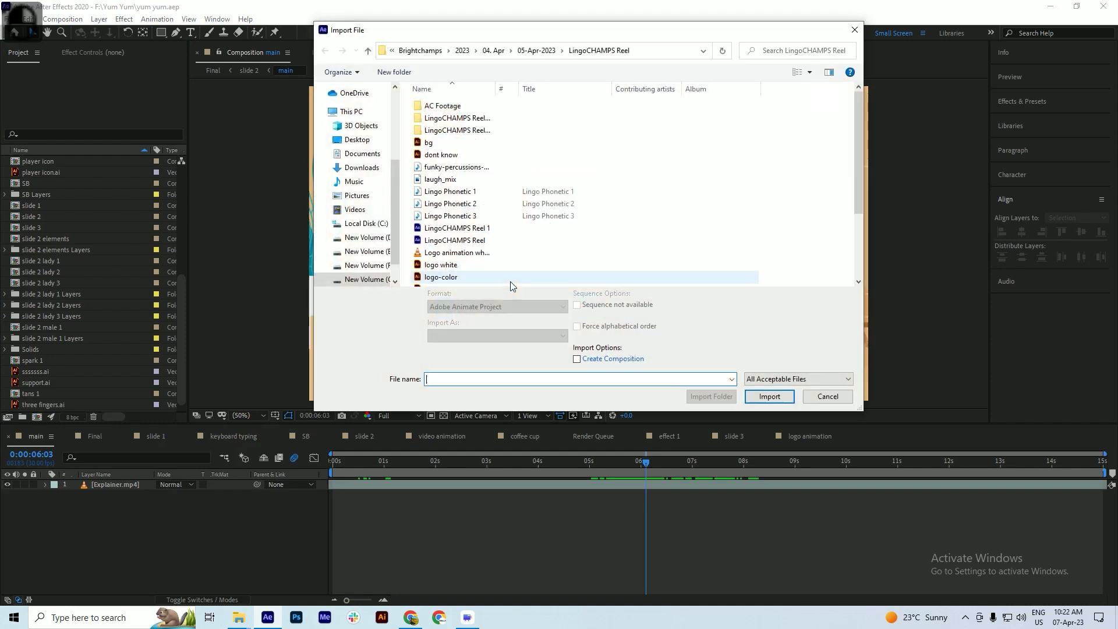
{"action": "scroll", "coordinate": [466, 202], "scroll_direction": "down", "scroll_amount": 2}
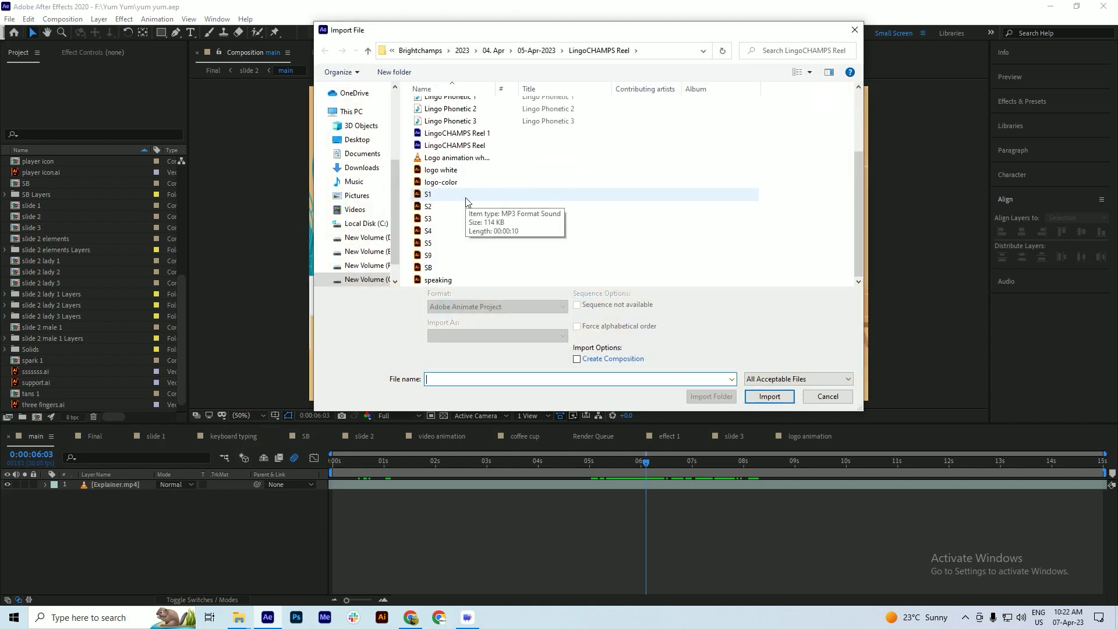
{"action": "left_click", "coordinate": [364, 265]}
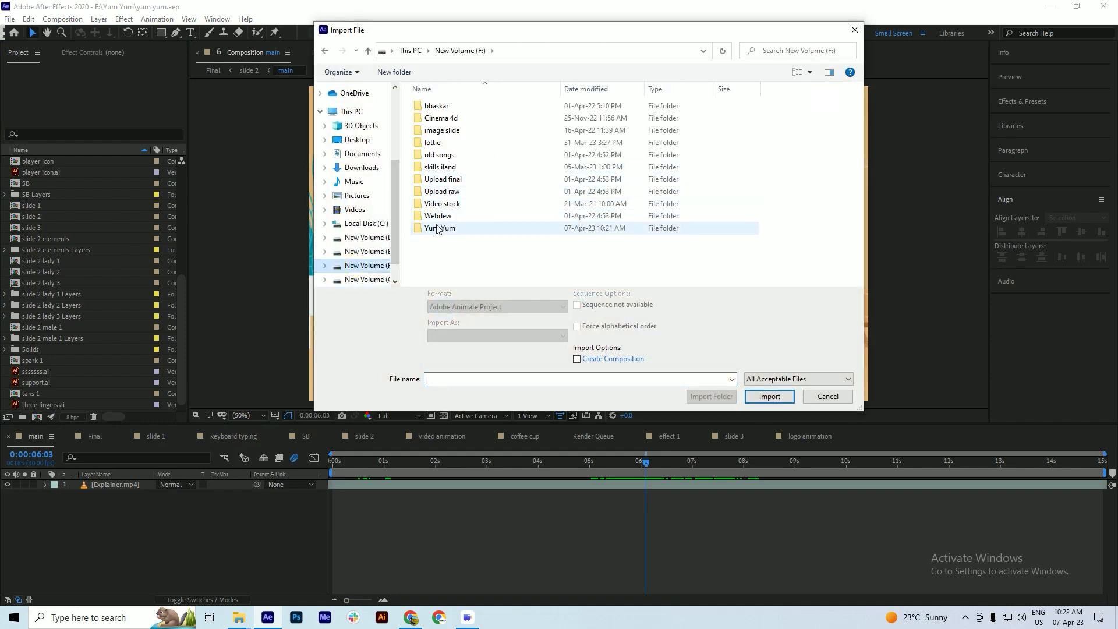
{"action": "double_click", "coordinate": [438, 228]}
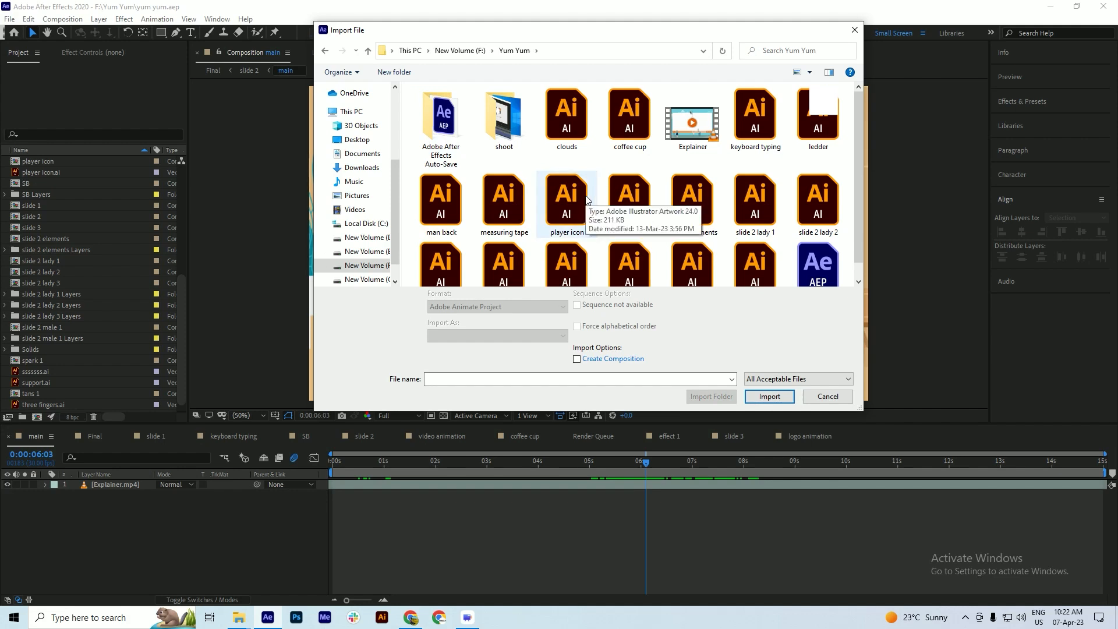
- Import the slide 4 Illustrator file as Composition - Retain Layer Sizes and save the project
{"action": "key", "text": "s"}
{"action": "key", "text": "s"}
{"action": "key", "text": "s"}
{"action": "key", "text": "s"}
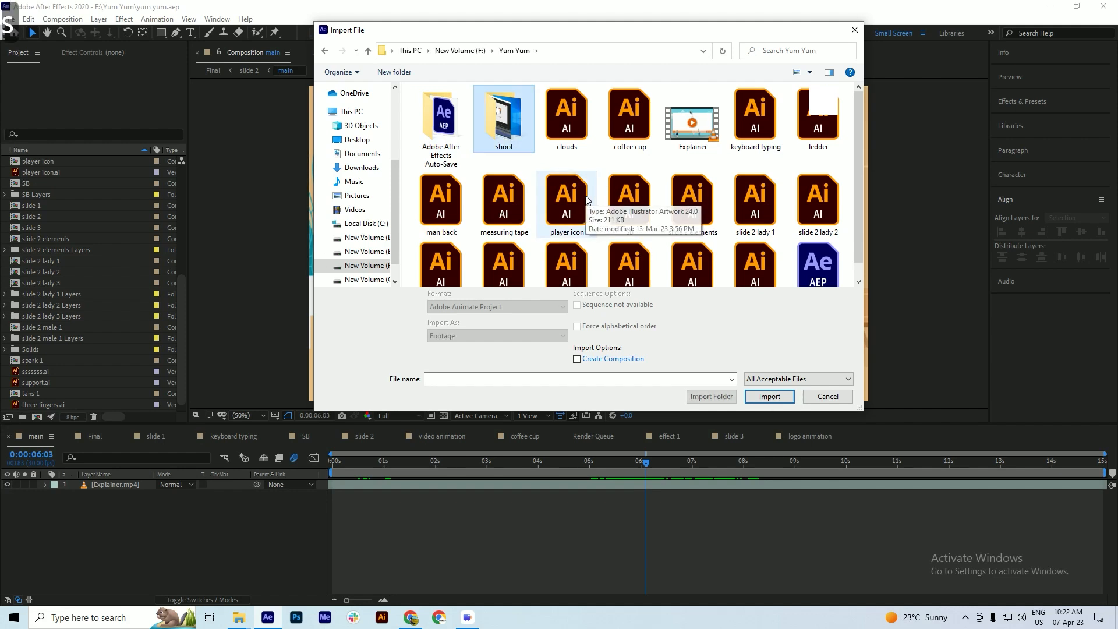
{"action": "key", "text": "s"}
{"action": "key", "text": "s"}
{"action": "key", "text": "s"}
{"action": "key", "text": "s"}
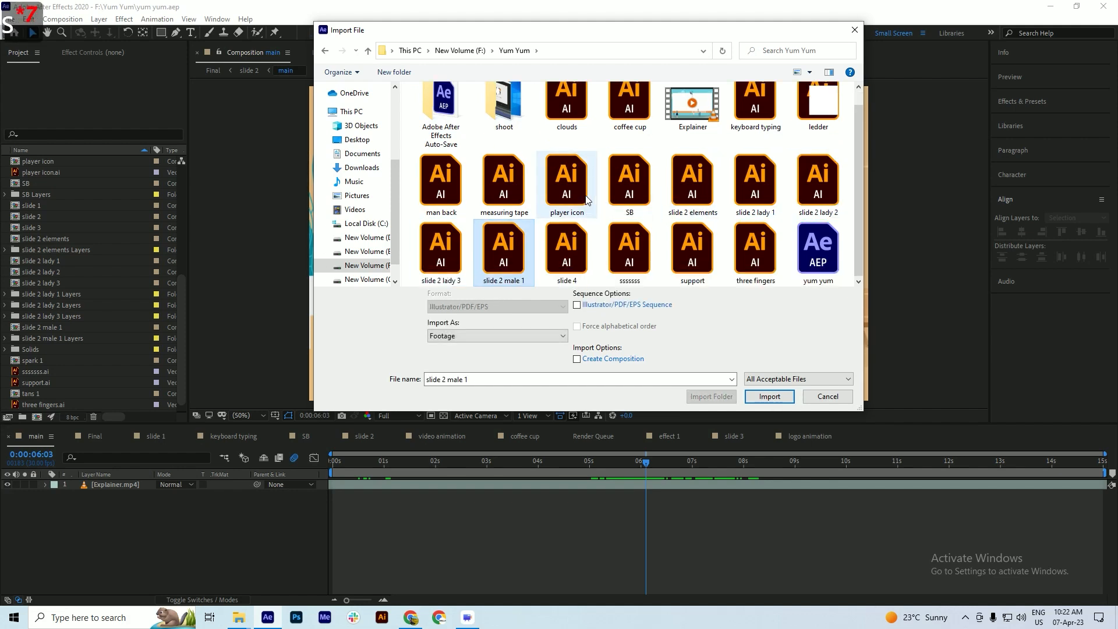
{"action": "left_click", "coordinate": [508, 337]}
{"action": "left_click", "coordinate": [481, 357]}
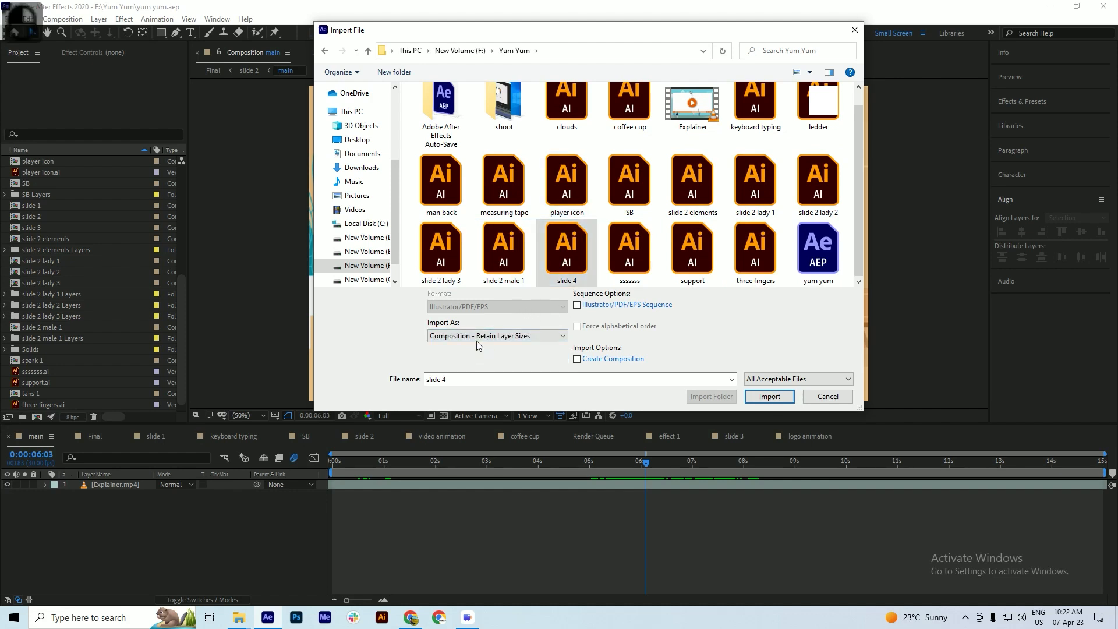
{"action": "left_click", "coordinate": [770, 398]}
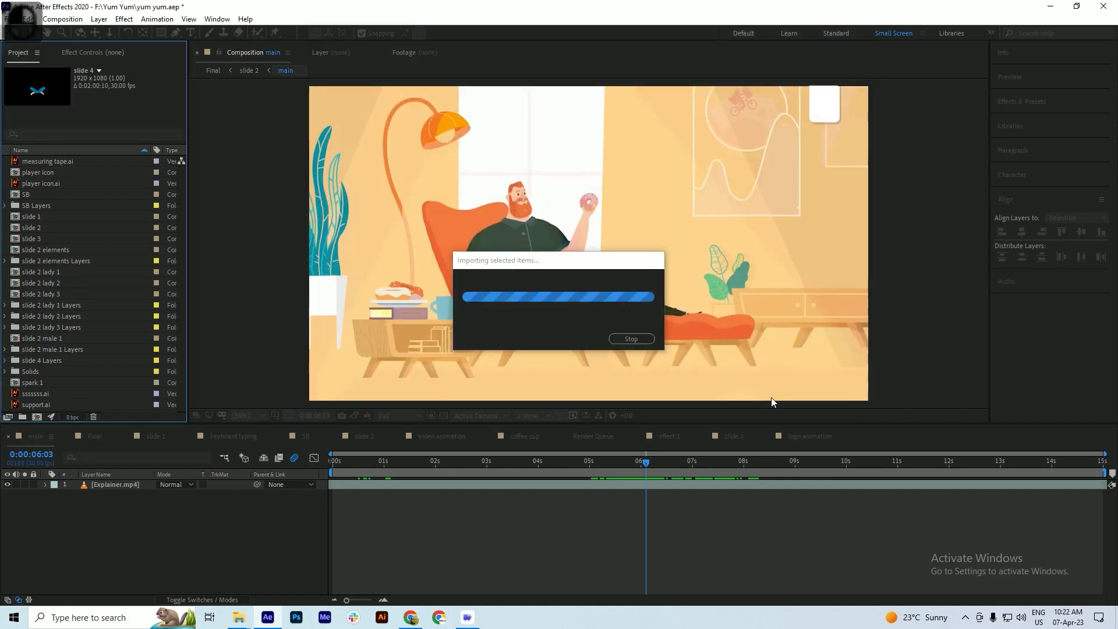
{"action": "key", "text": "ctrl+s"}
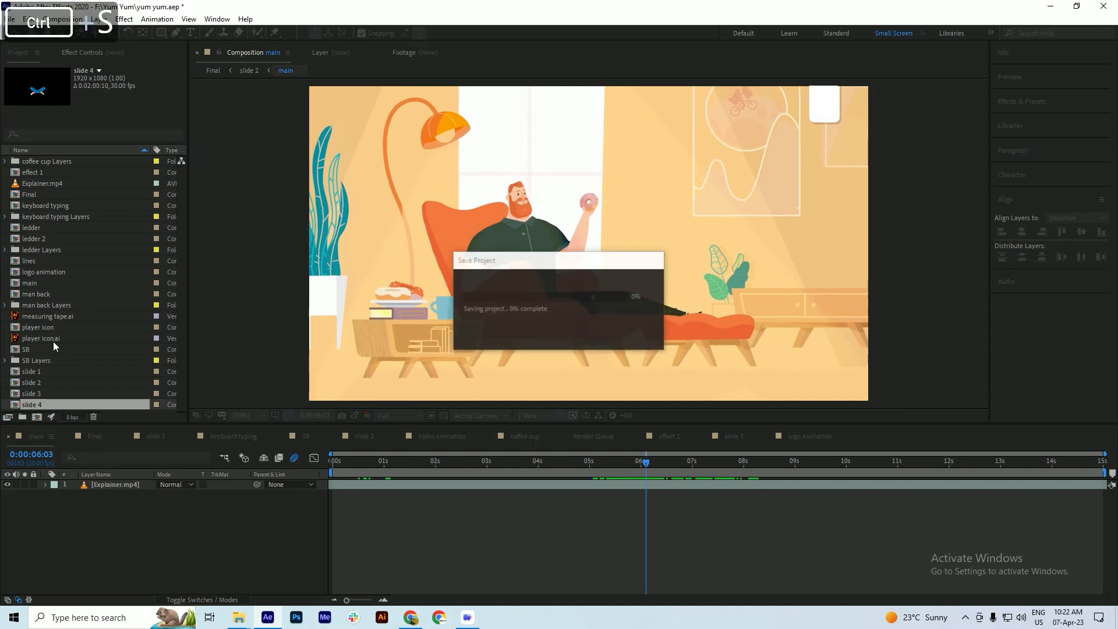
- Add the slide 4 composition to the main composition's timeline and open it
{"action": "scroll", "coordinate": [54, 341], "scroll_direction": "down", "scroll_amount": 3}
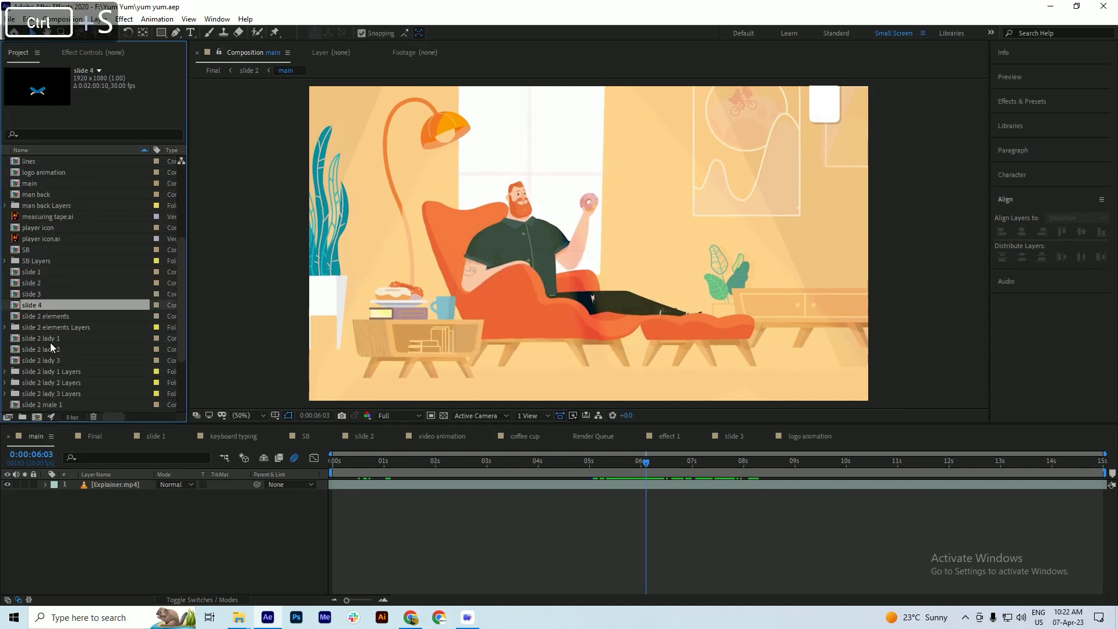
{"action": "left_click_drag", "start_coordinate": [71, 476], "coordinate": [75, 490]}
{"action": "double_click", "coordinate": [75, 489]}
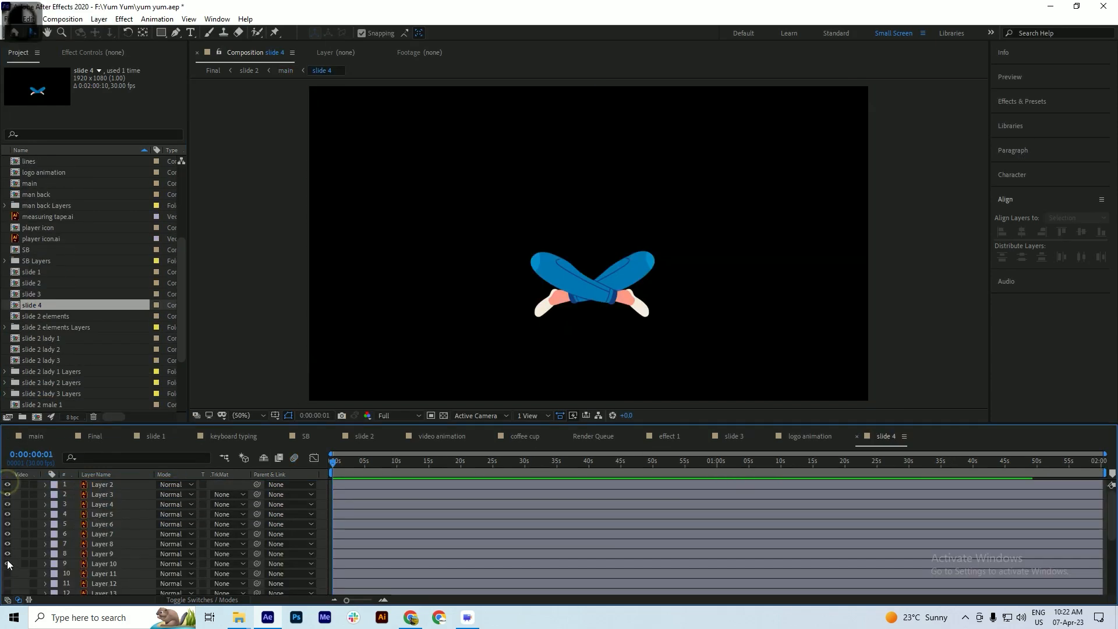
- Turn on the visibility of all layers in the slide 4 composition and save the project
{"action": "scroll", "coordinate": [11, 571], "scroll_direction": "down", "scroll_amount": 4}
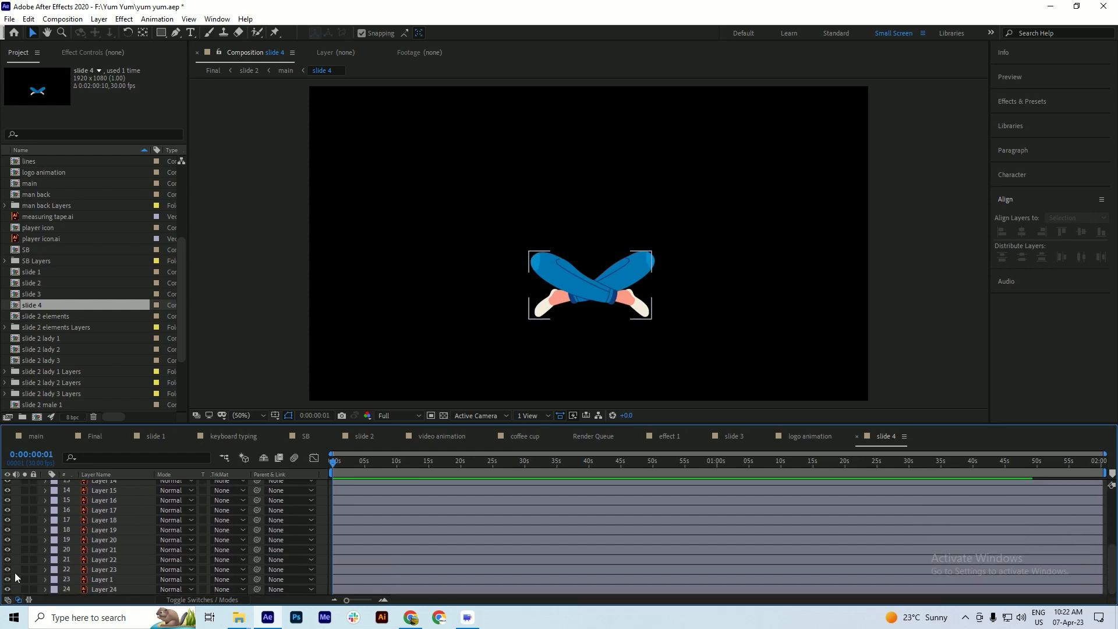
{"action": "scroll", "coordinate": [22, 560], "scroll_direction": "up", "scroll_amount": 1}
{"action": "key", "text": "ctrl+s"}
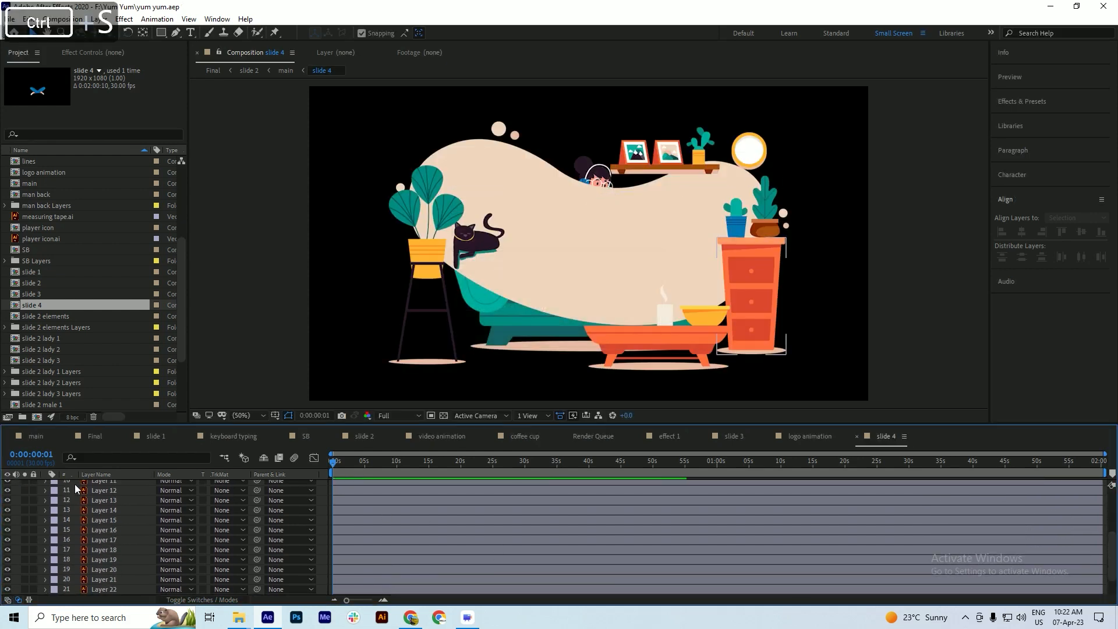
- Save the project and move the beige background shape, Layer 15, to the bottom of the slide 4 layer stack below Layer 24
{"action": "scroll", "coordinate": [109, 518], "scroll_direction": "down", "scroll_amount": 2}
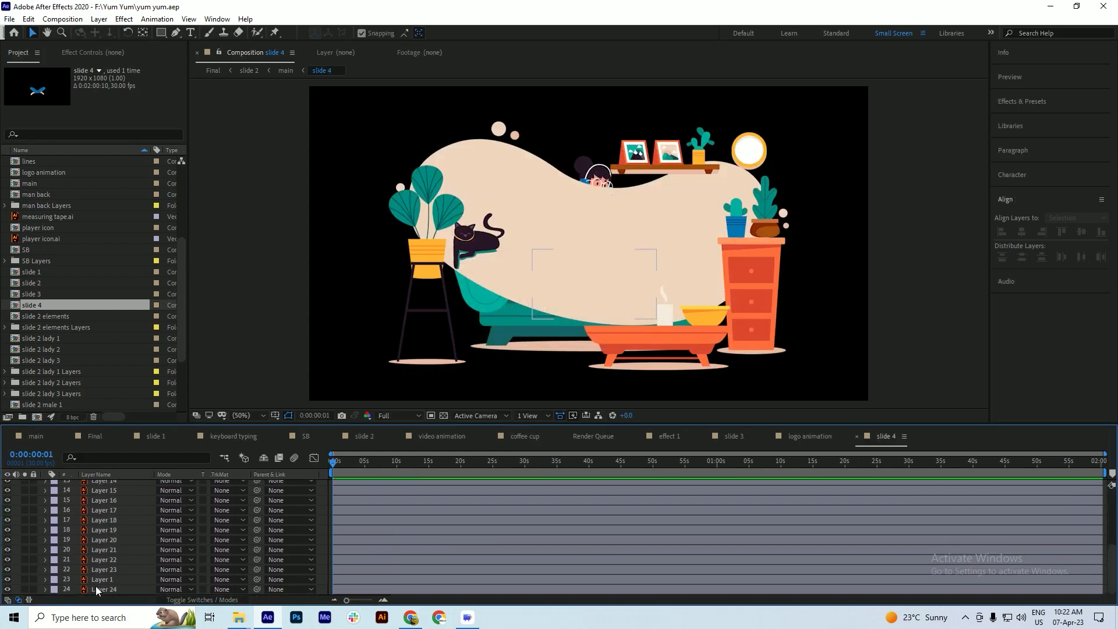
{"action": "left_click", "coordinate": [96, 589]}
{"action": "left_click", "coordinate": [101, 580]}
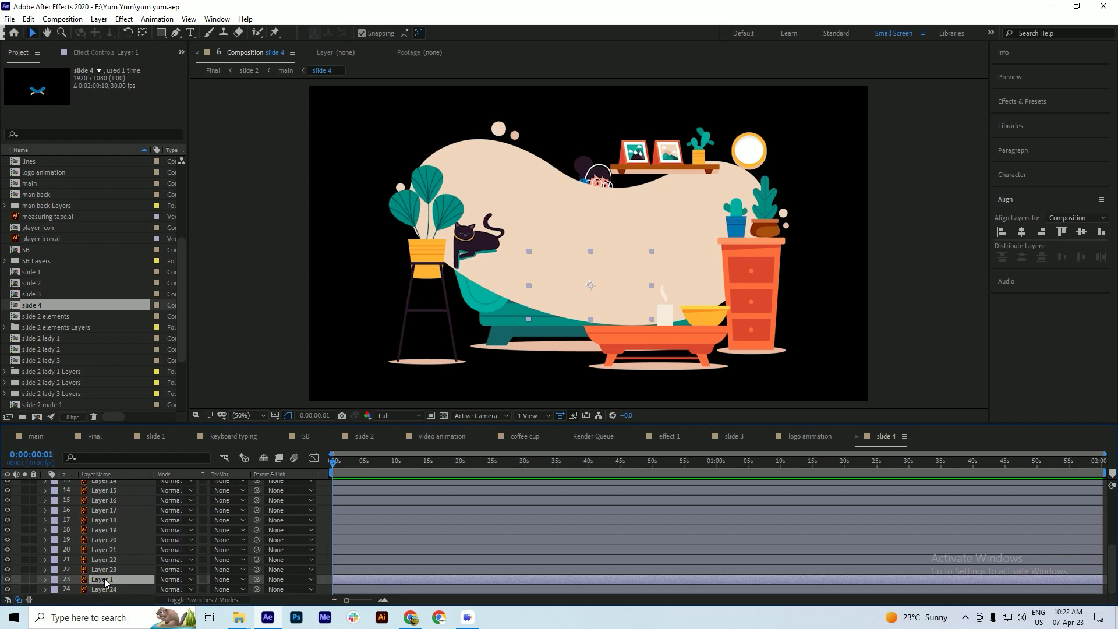
{"action": "key", "text": "ctrl+s"}
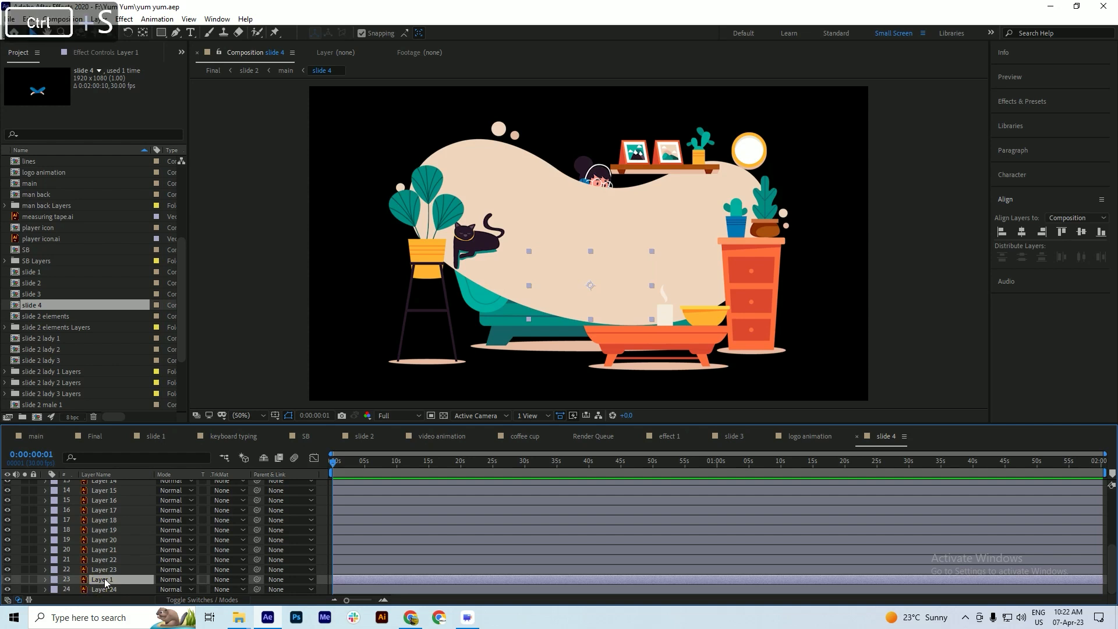
{"action": "left_click", "coordinate": [498, 162]}
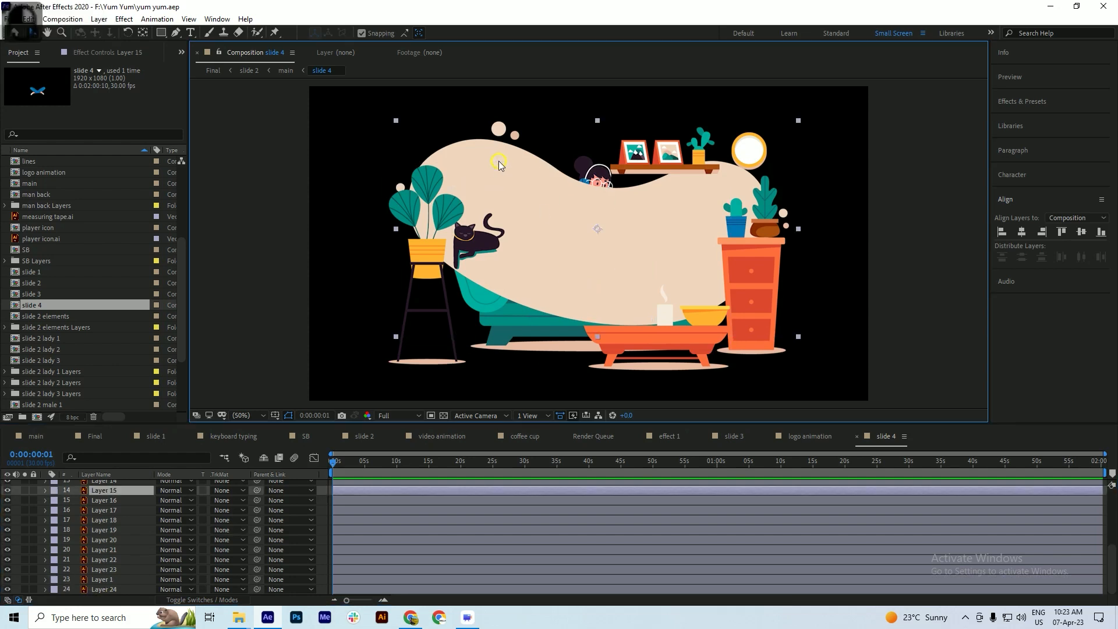
{"action": "left_click_drag", "start_coordinate": [107, 493], "coordinate": [110, 594]}
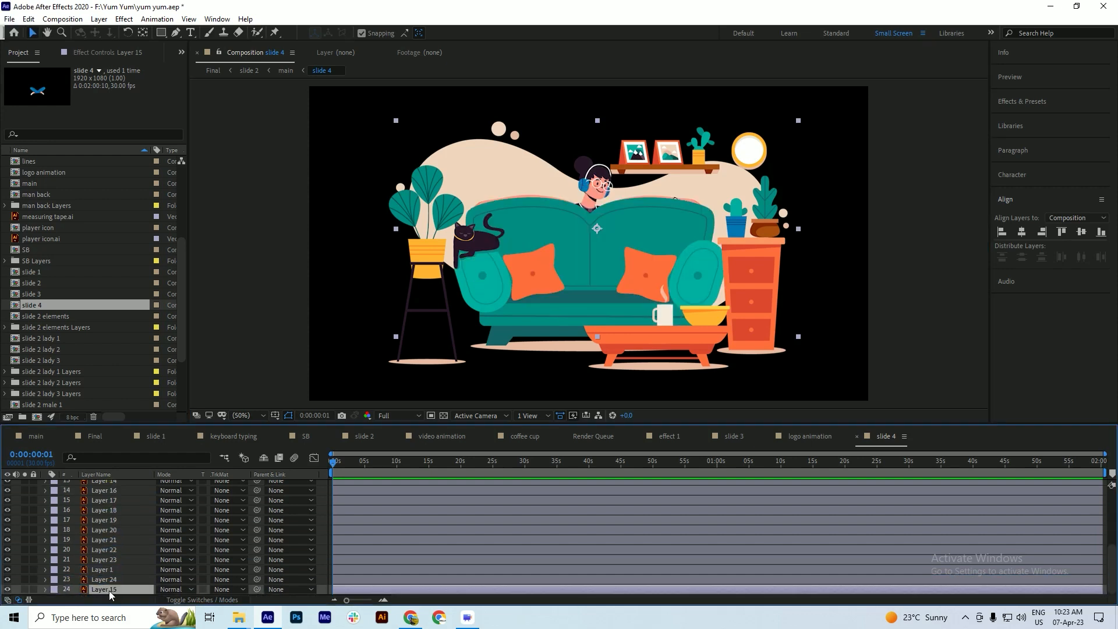
{"action": "key", "text": "ctrl"}
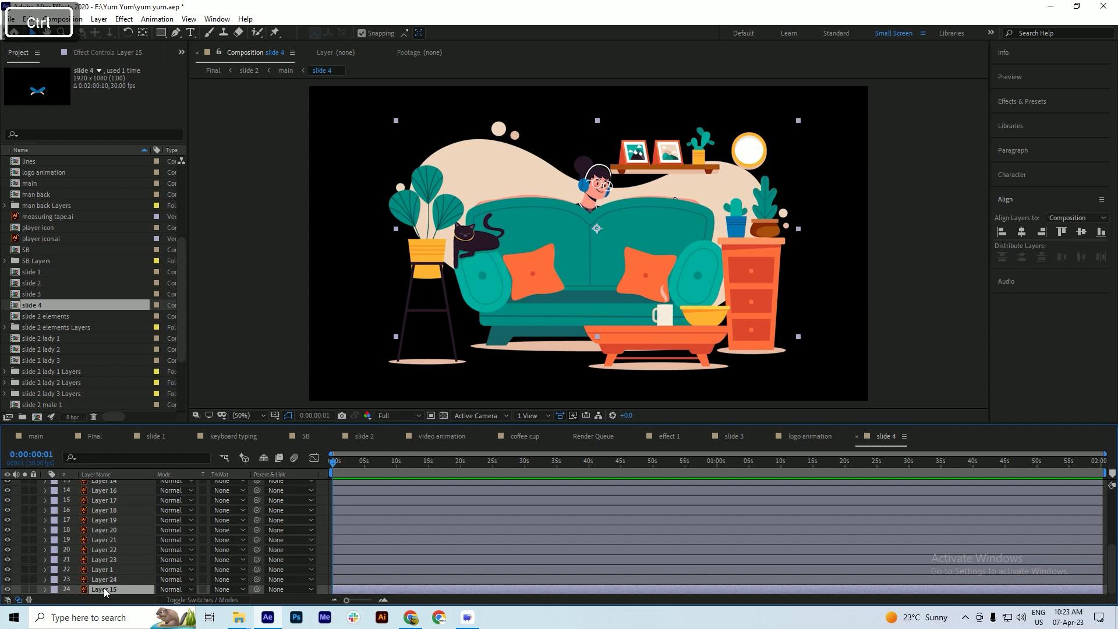
- Move the sofa layer, Layer 16, down the slide 4 stack to directly above Layer 15 and save the project
{"action": "key", "text": "ctrl+s"}
{"action": "key", "text": "ctrl+s"}
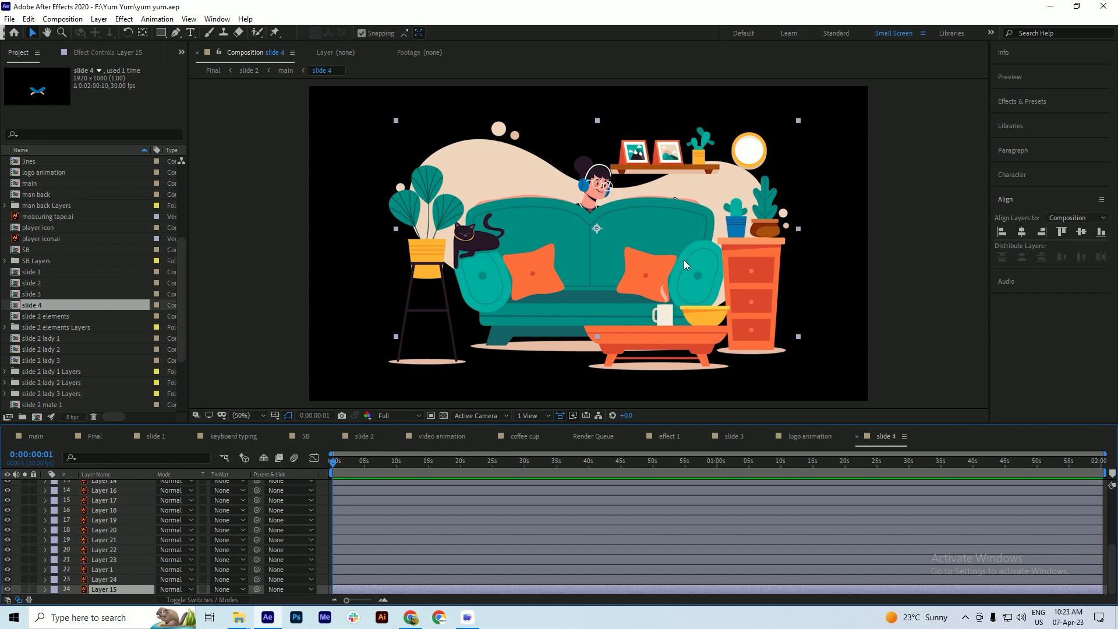
{"action": "left_click", "coordinate": [698, 240]}
{"action": "left_click", "coordinate": [926, 218]}
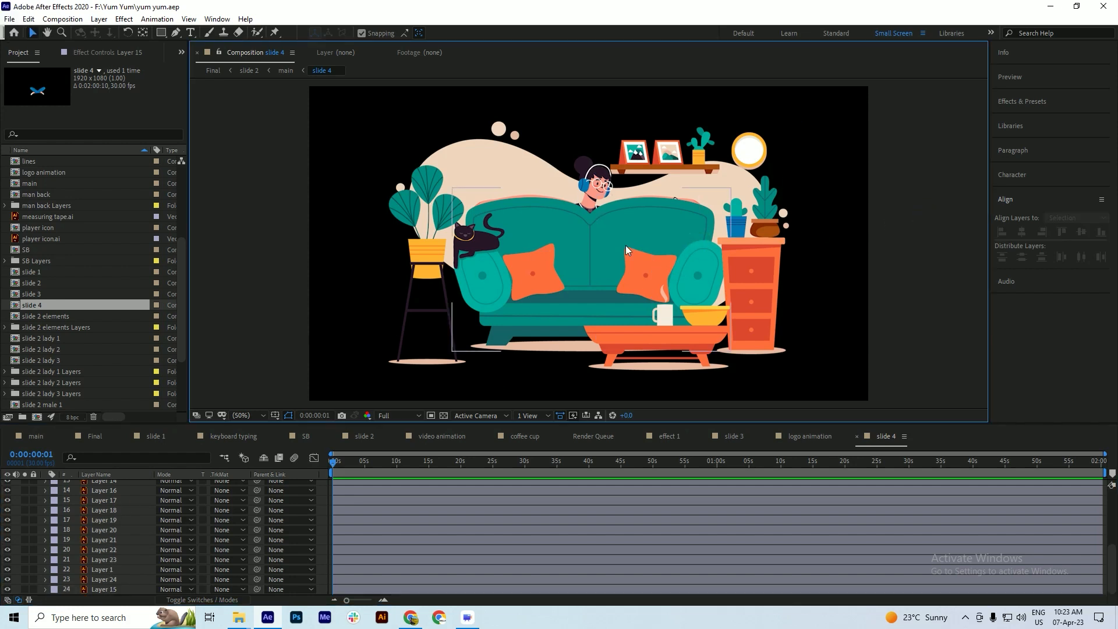
{"action": "left_click", "coordinate": [626, 246]}
{"action": "left_click_drag", "start_coordinate": [116, 493], "coordinate": [120, 584]}
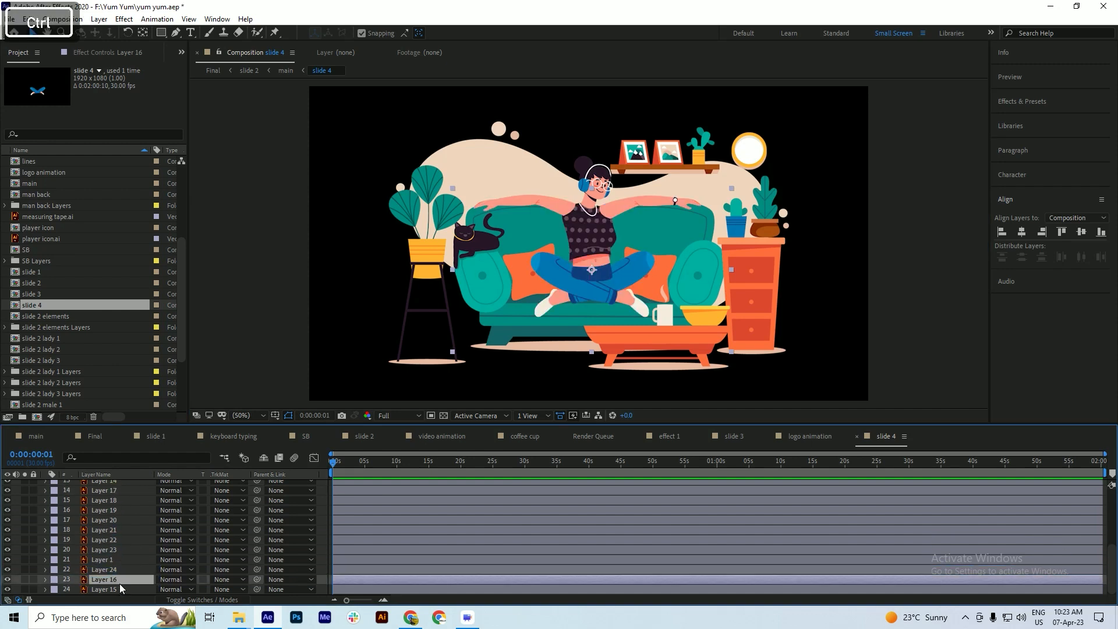
{"action": "key", "text": "ctrl+s"}
- Move the woman's watch-wearing arm, Layer 22, to between Layer 24 and Layer 16 and save the project
{"action": "scroll", "coordinate": [593, 257], "scroll_direction": "up", "scroll_amount": 2}
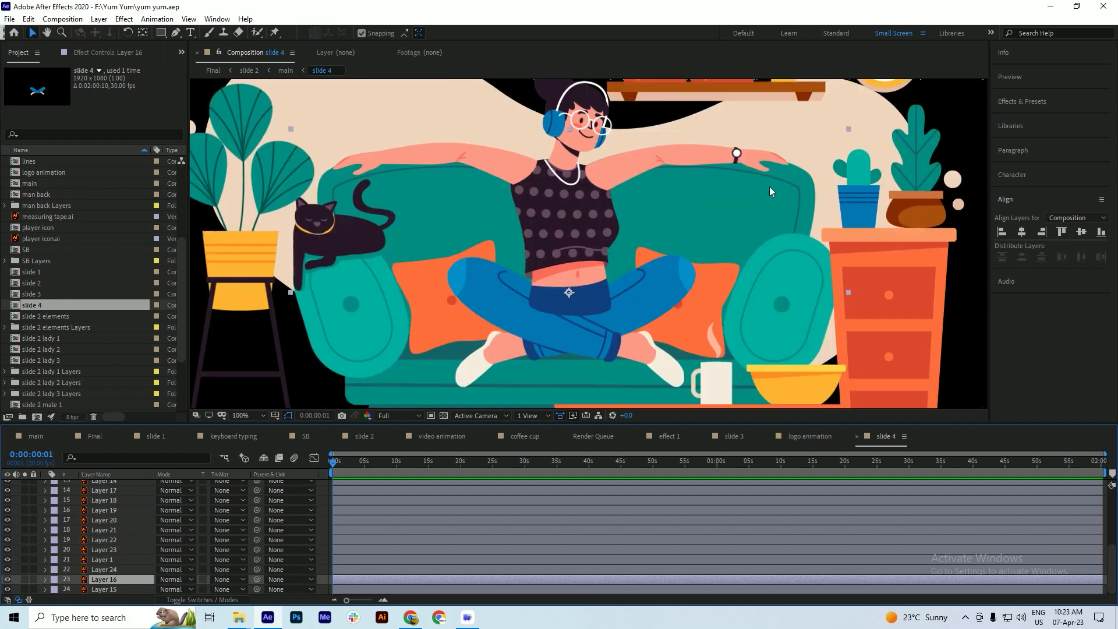
{"action": "scroll", "coordinate": [774, 212], "scroll_direction": "down", "scroll_amount": 2}
{"action": "left_click", "coordinate": [930, 160]}
{"action": "scroll", "coordinate": [676, 185], "scroll_direction": "up", "scroll_amount": 2}
{"action": "left_click", "coordinate": [689, 189]}
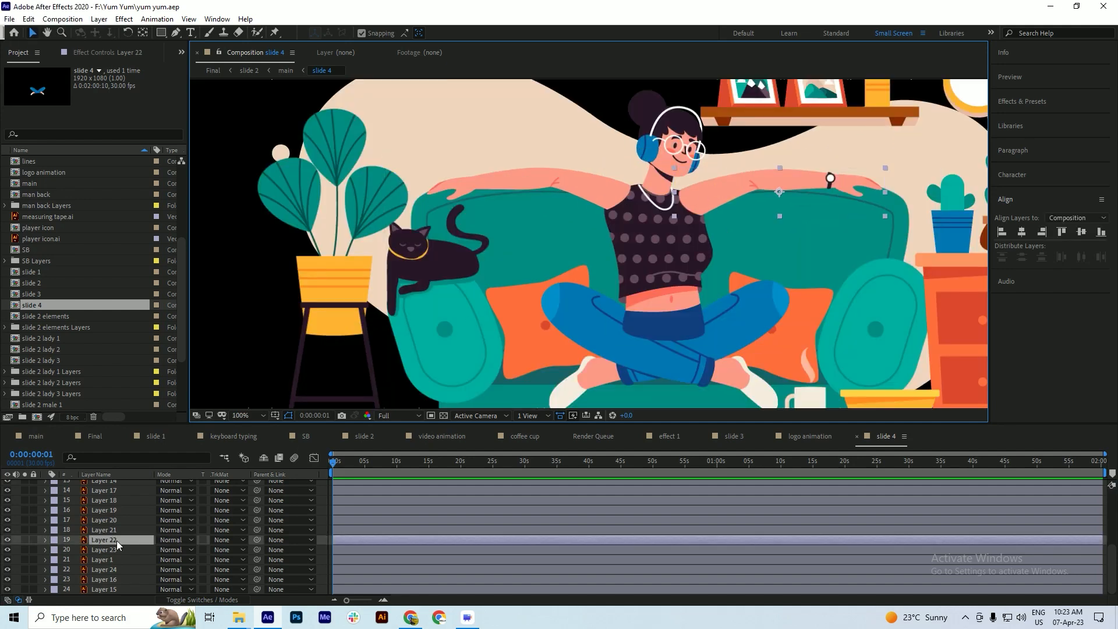
{"action": "left_click_drag", "start_coordinate": [117, 541], "coordinate": [114, 575]}
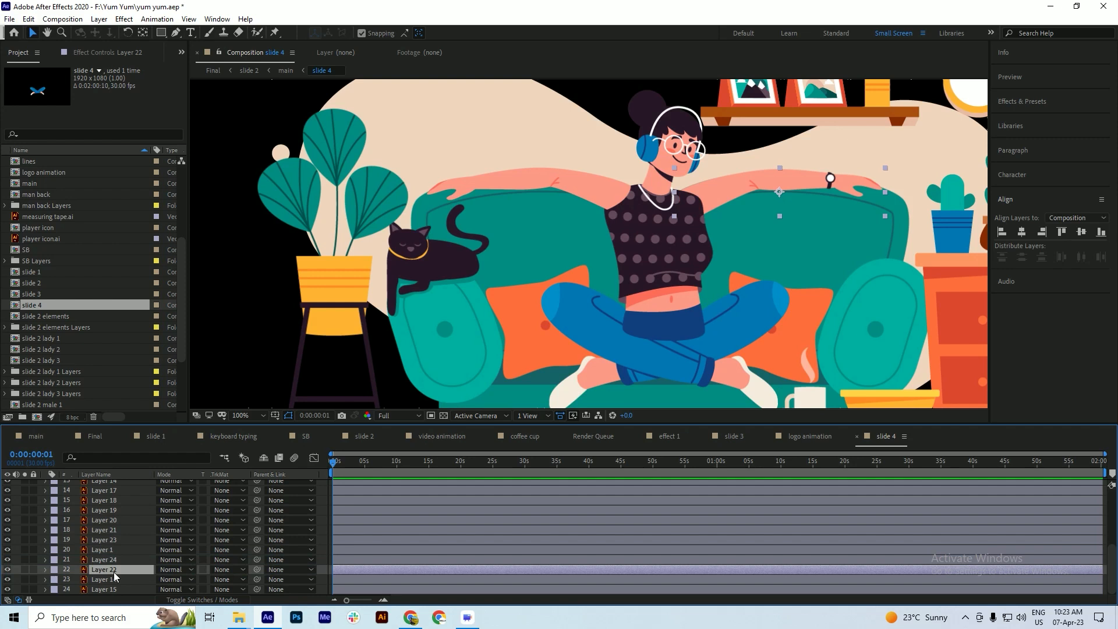
{"action": "key", "text": "ctrl+s"}
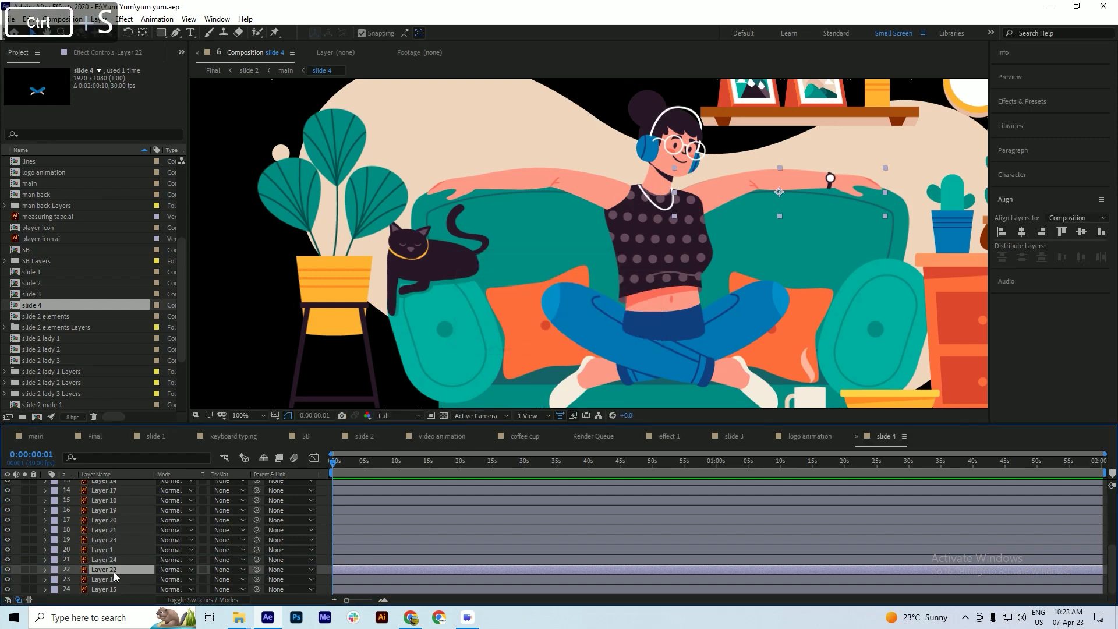
- Rename the watch-wearing arm's layer as "hand 1" and save the project
{"action": "key", "text": "Return"}
{"action": "type", "text": "hand 1"}
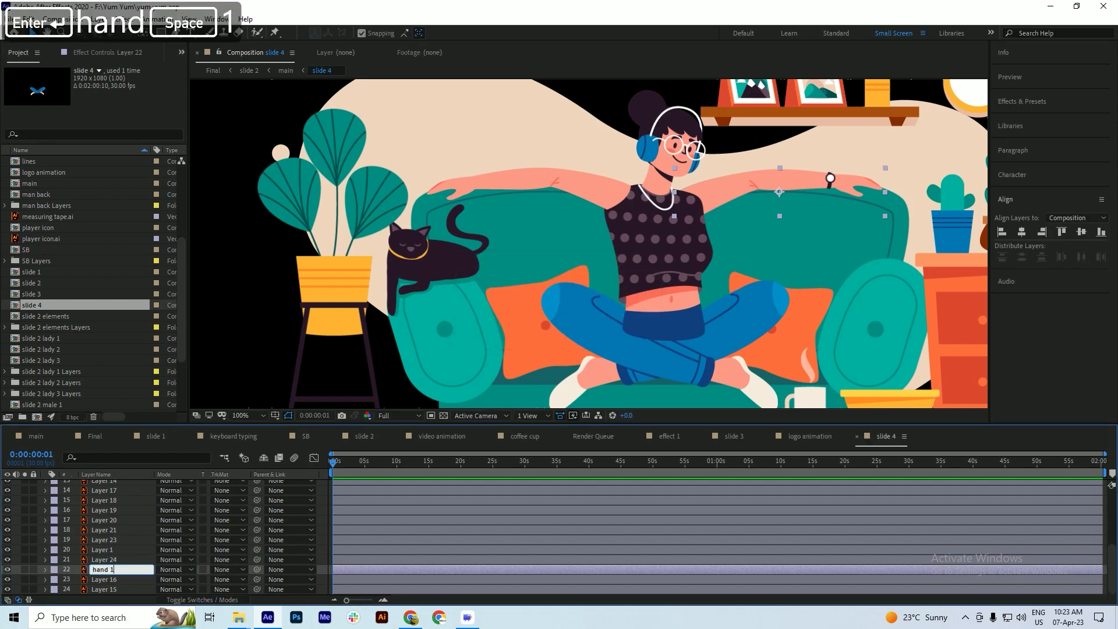
{"action": "key", "text": "Return"}
{"action": "key", "text": "ctrl+s"}
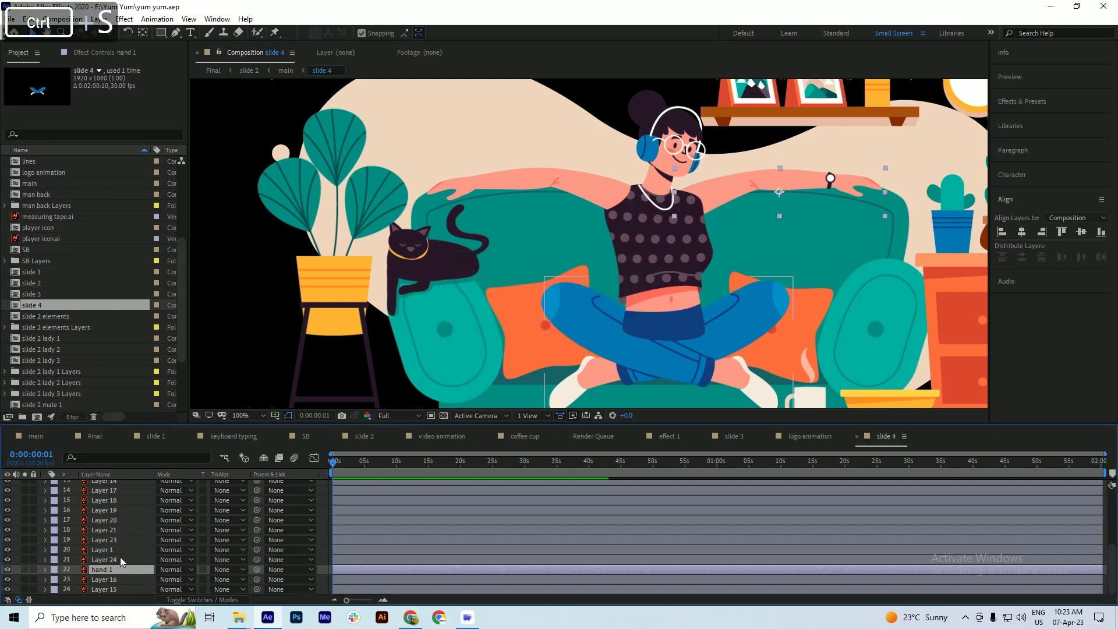
- Check which artwork Layer 24 holds by toggling its visibility, and start renaming the layer
{"action": "left_click", "coordinate": [111, 560]}
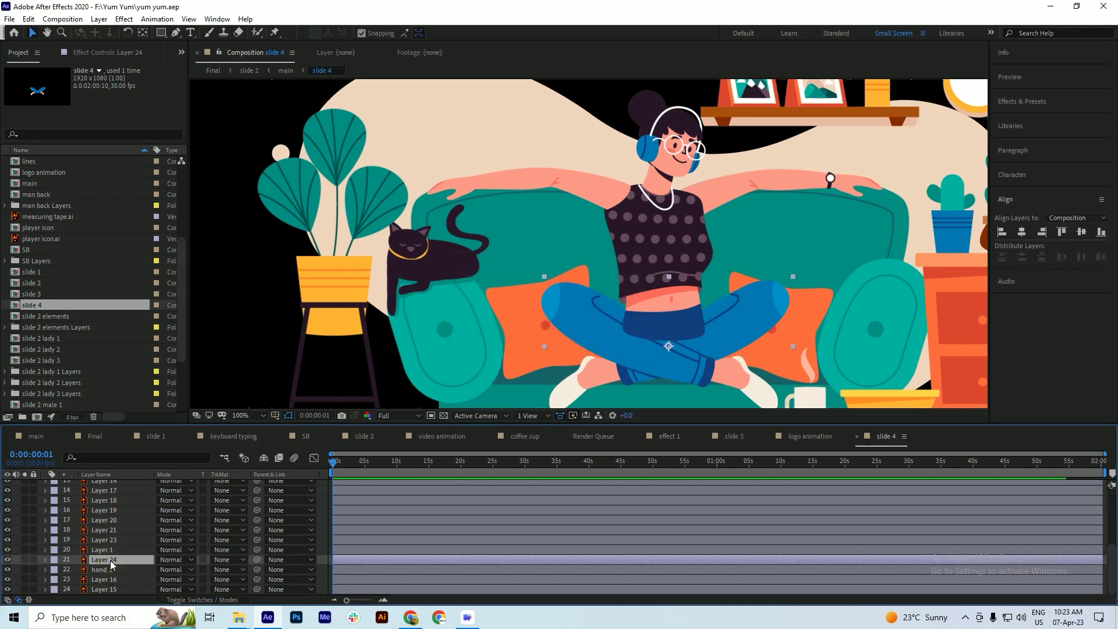
{"action": "left_click", "coordinate": [8, 561]}
{"action": "left_click", "coordinate": [8, 561]}
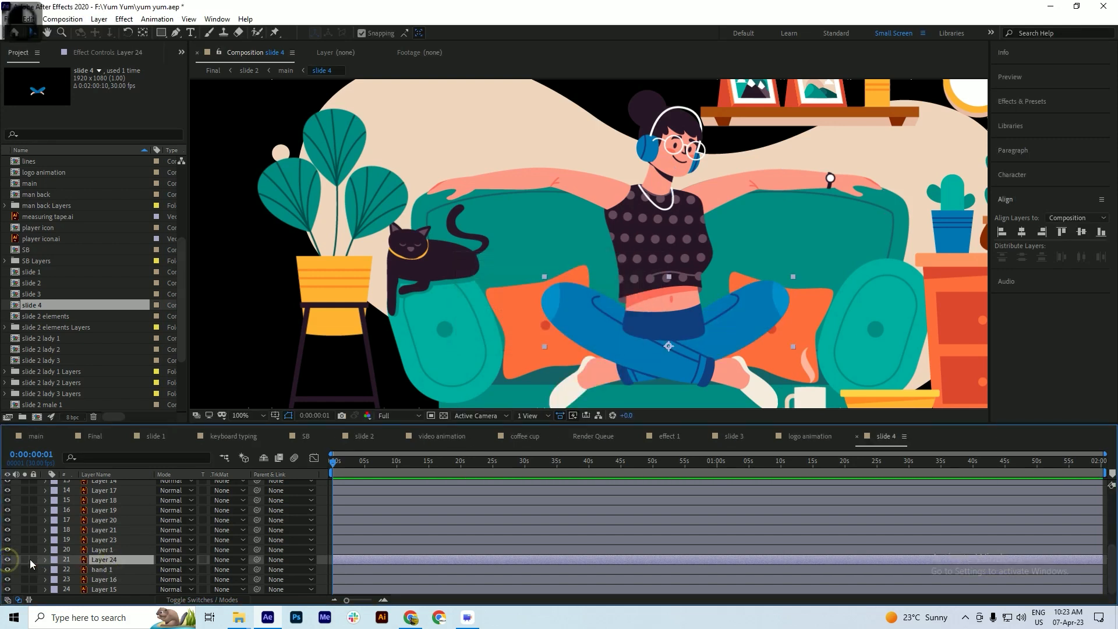
{"action": "key", "text": "Return"}
{"action": "type", "text": "l"}
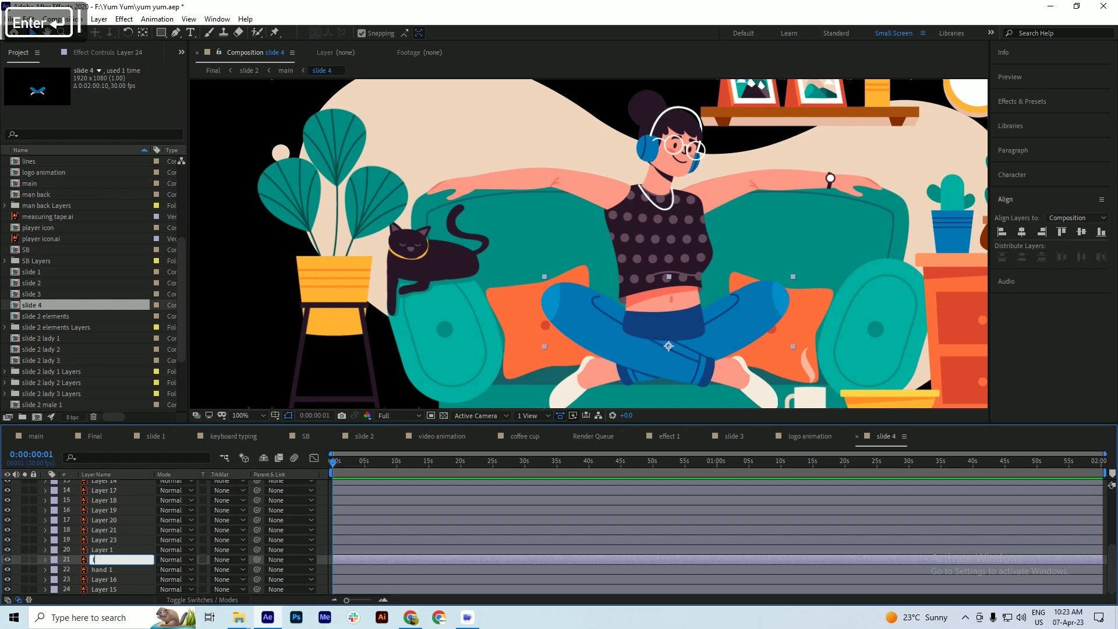
- Rename Layer 24 as leg 1 and Layer 1 as leg 2
{"action": "type", "text": "eg 1"}
{"action": "key", "text": "Return"}
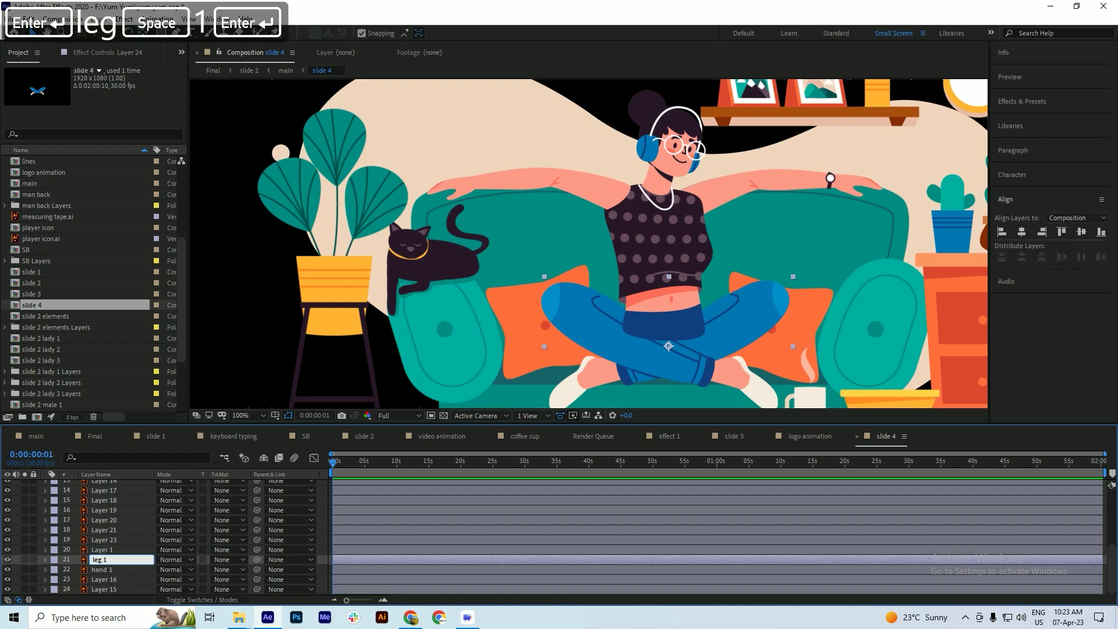
{"action": "left_click", "coordinate": [112, 551]}
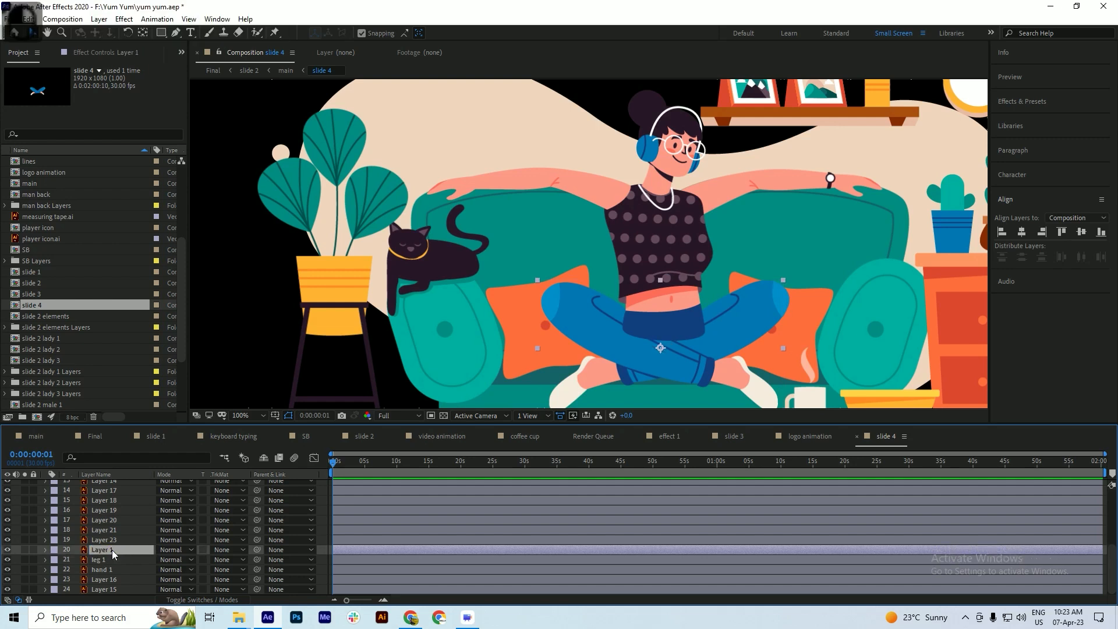
{"action": "left_click", "coordinate": [7, 550]}
{"action": "left_click", "coordinate": [7, 550]}
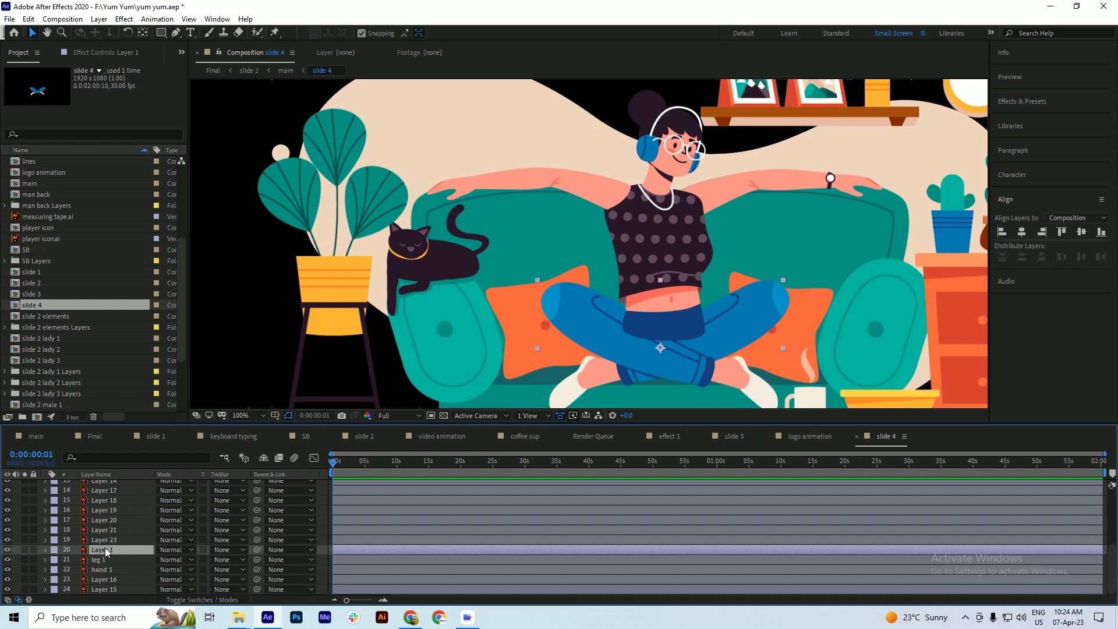
{"action": "key", "text": "Return"}
{"action": "type", "text": "leg 2"}
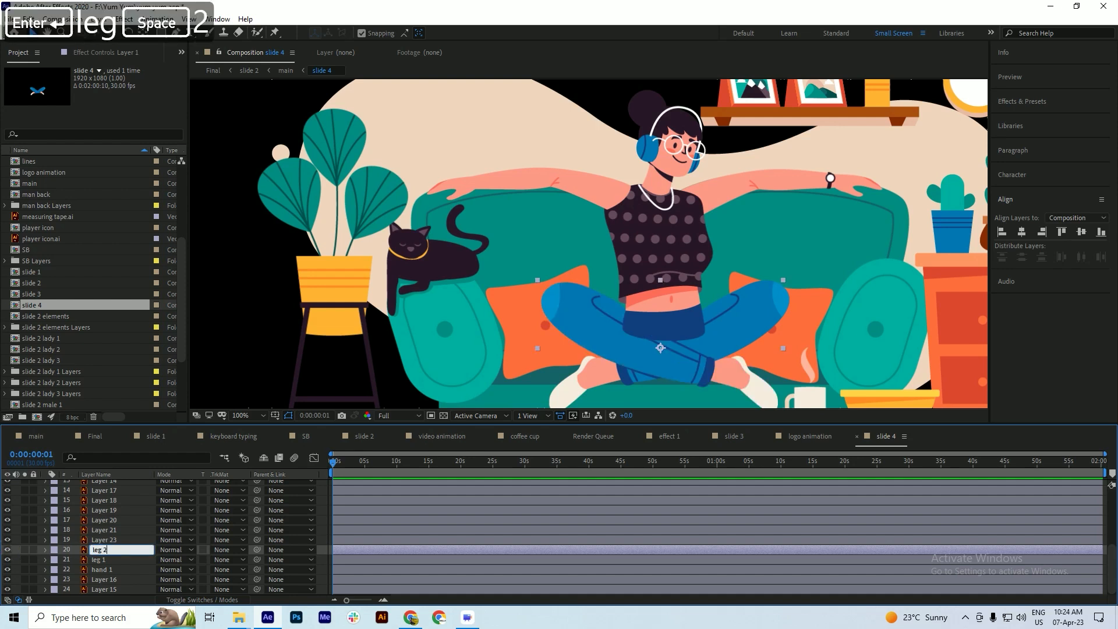
{"action": "key", "text": "Return"}
- Rename Layer 23, the woman's torso, as body and save the project
{"action": "left_click", "coordinate": [114, 540]}
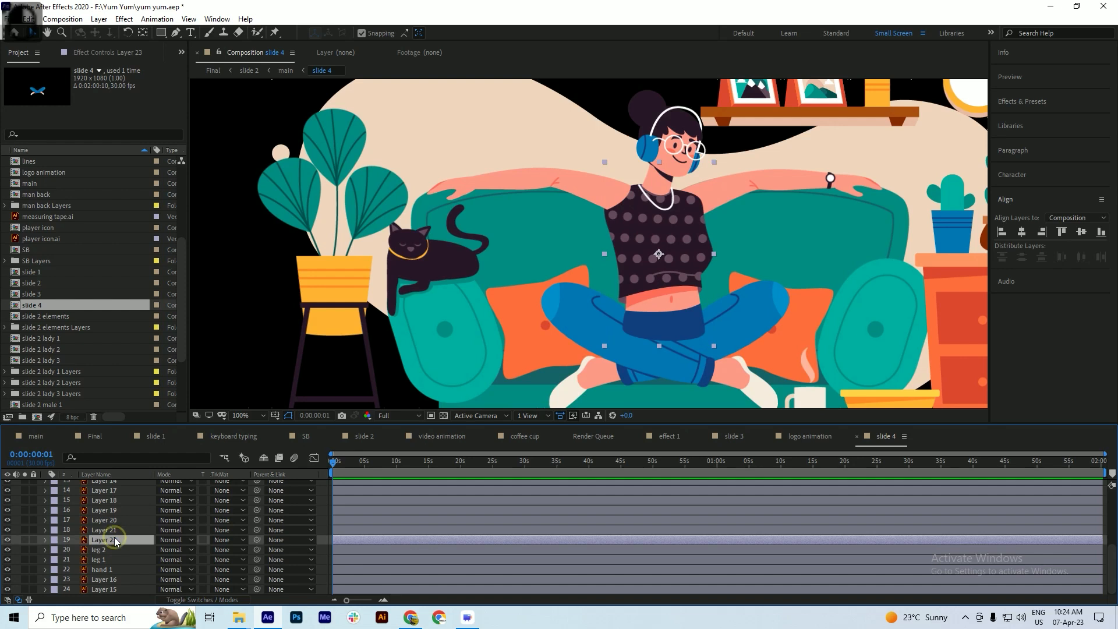
{"action": "key", "text": "Return"}
{"action": "type", "text": "body"}
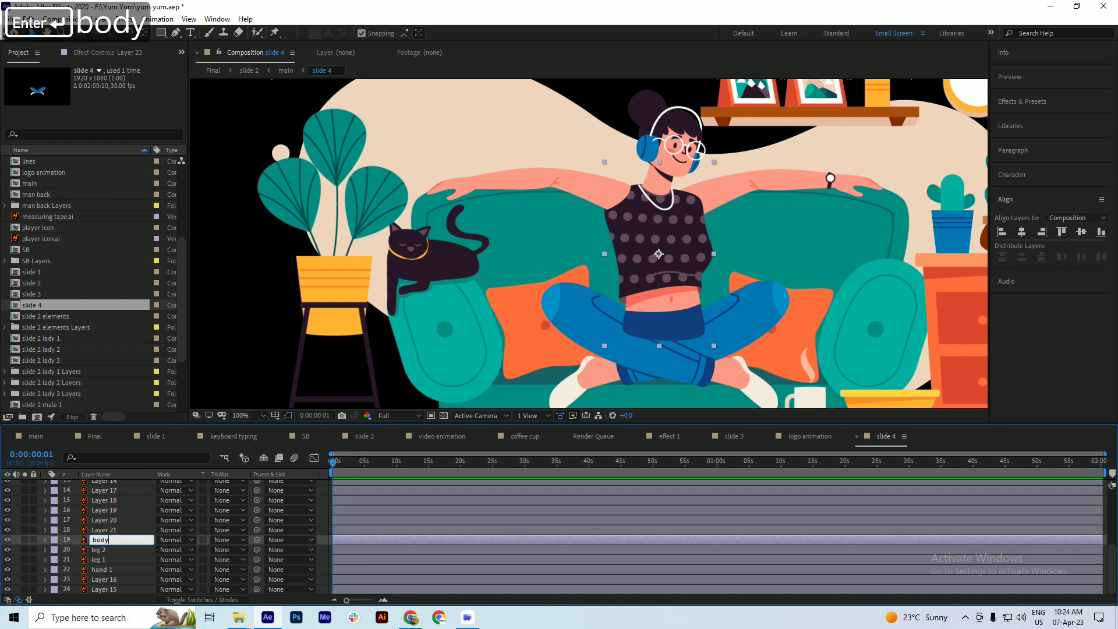
{"action": "key", "text": "Return"}
{"action": "key", "text": "ctrl+s"}
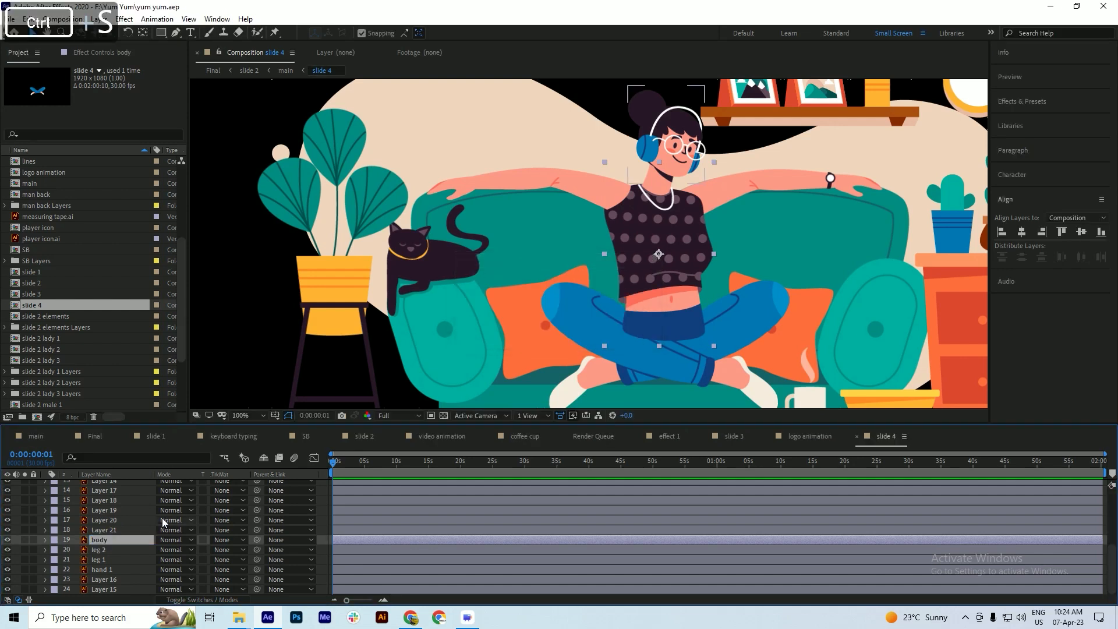
- Rename Layer 21, the arm on the cat's side, as hand 2 and save the project
{"action": "left_click", "coordinate": [102, 531]}
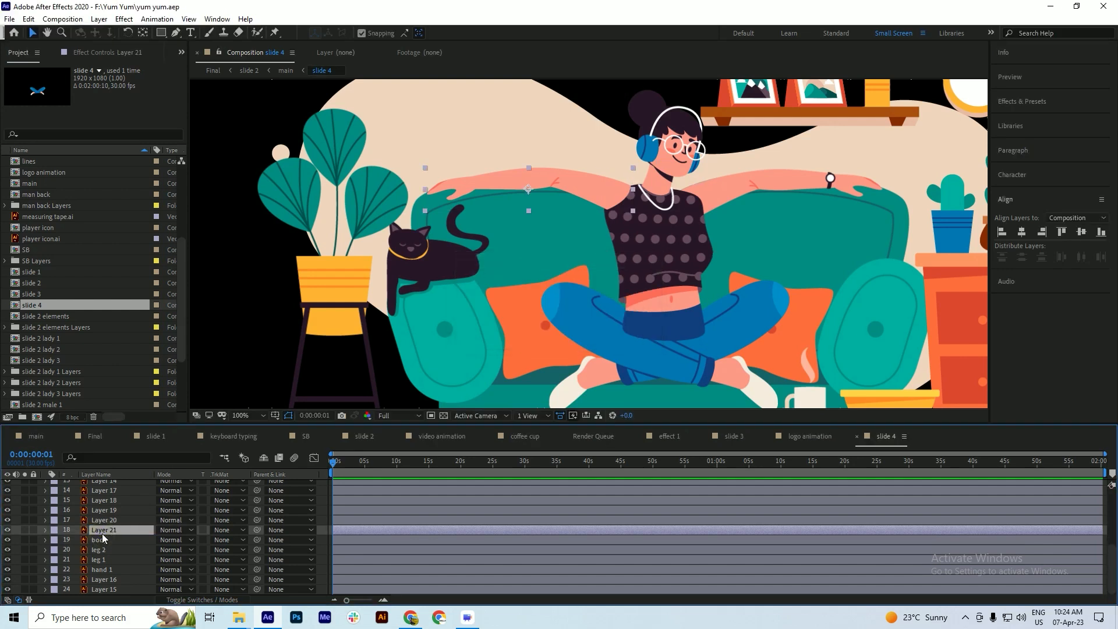
{"action": "key", "text": "Return"}
{"action": "type", "text": "han"}
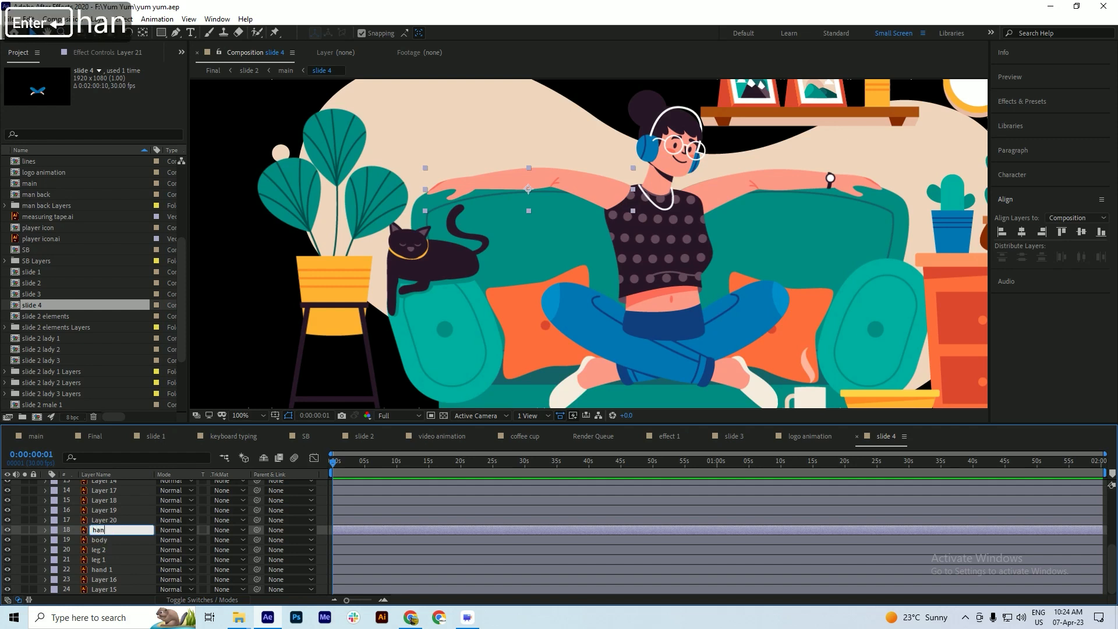
{"action": "type", "text": "d 2"}
{"action": "key", "text": "Return"}
{"action": "key", "text": "ctrl+s"}
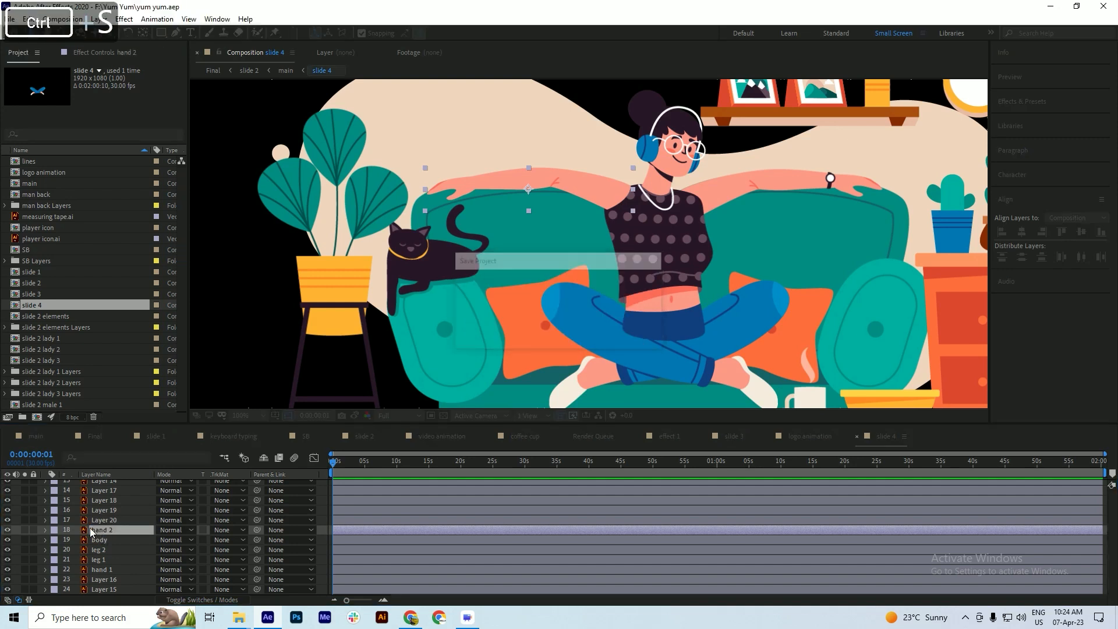
- Rename Layer 20 as head
{"action": "left_click", "coordinate": [101, 521]}
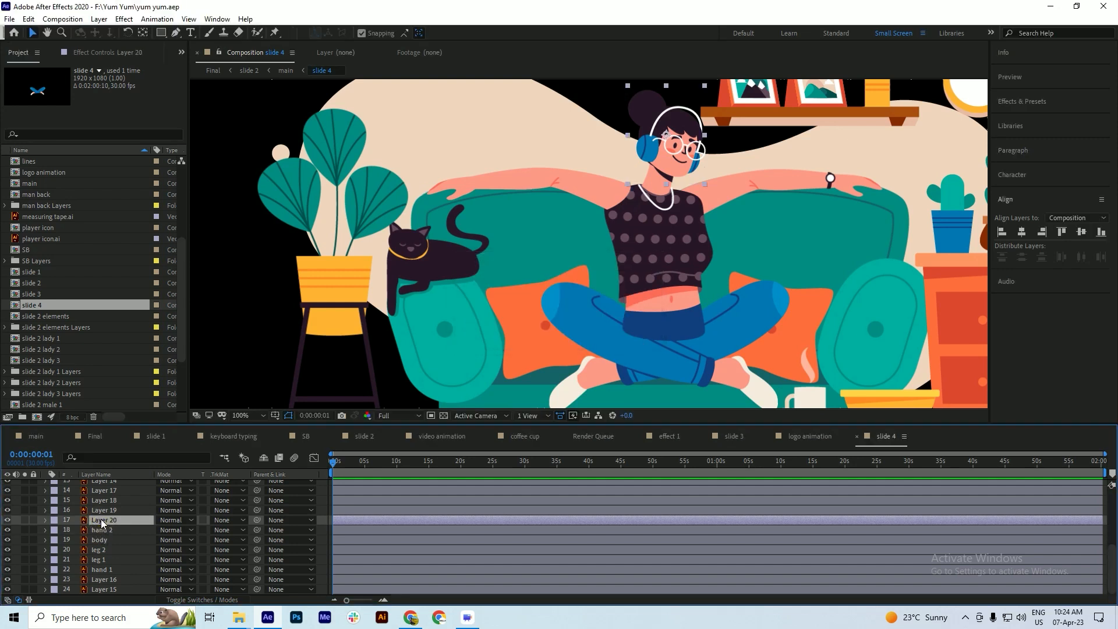
{"action": "key", "text": "Return"}
{"action": "type", "text": "head"}
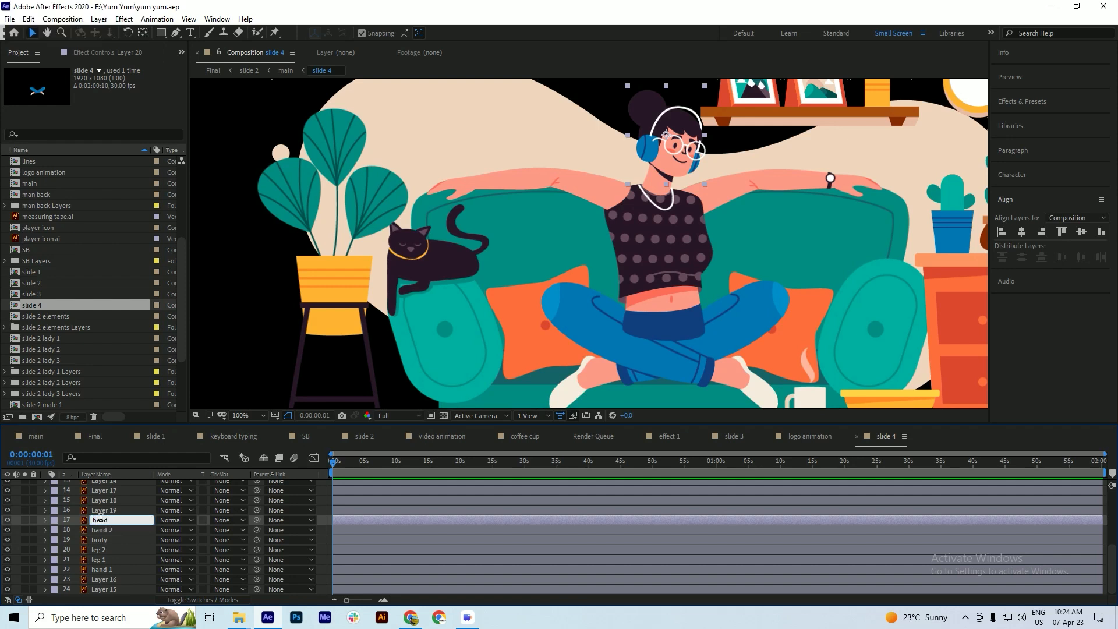
{"action": "key", "text": "Return"}
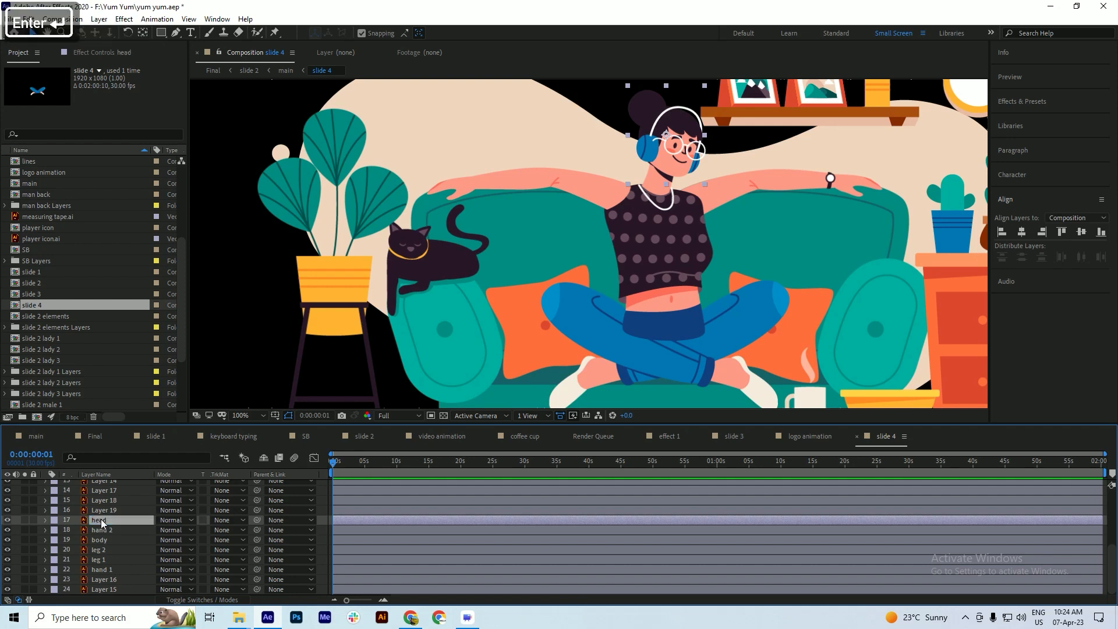
- Identify Layer 19 on the woman's face, save the project and rename the layer as eyes
{"action": "left_click", "coordinate": [112, 511]}
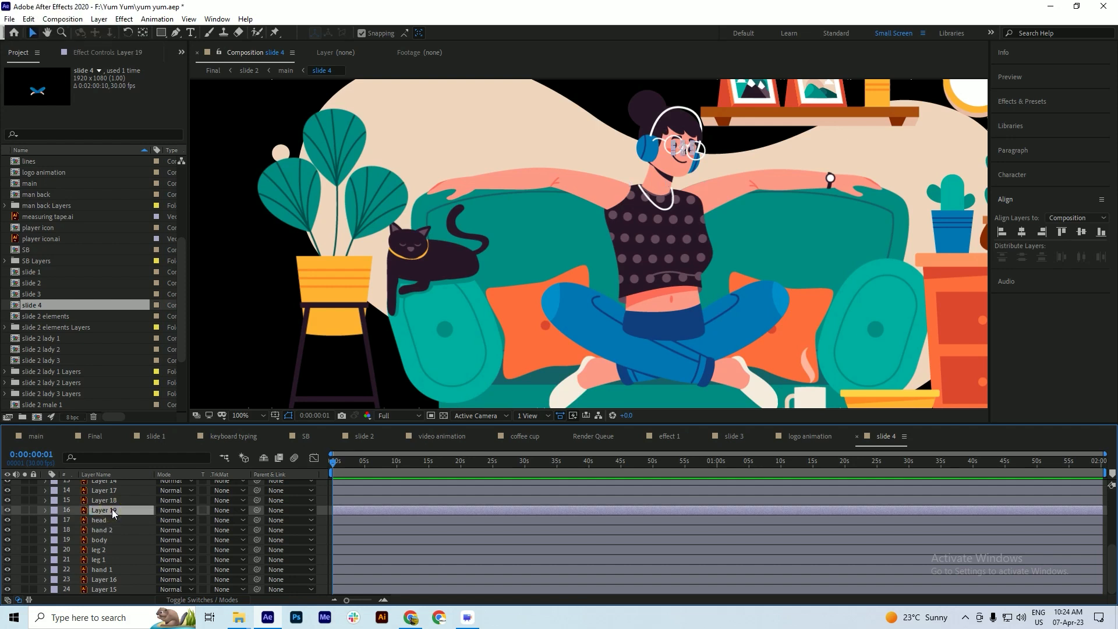
{"action": "scroll", "coordinate": [694, 152], "scroll_direction": "up", "scroll_amount": 4, "text": "ctrl+alt"}
{"action": "scroll", "coordinate": [701, 206], "scroll_direction": "down", "scroll_amount": 4, "text": "ctrl+alt"}
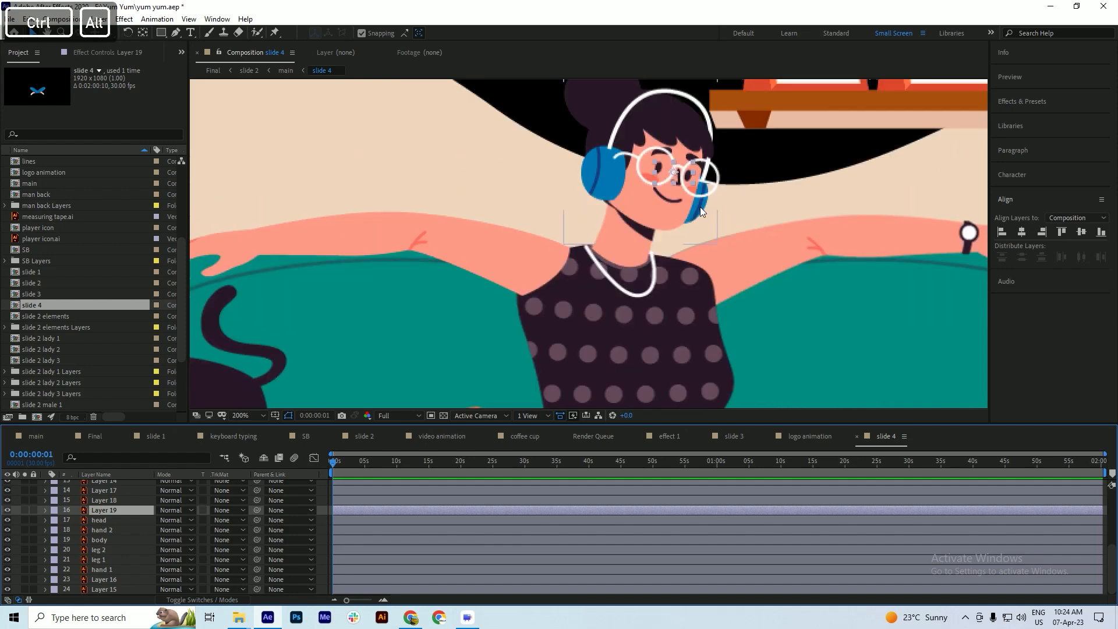
{"action": "key", "text": "ctrl+s"}
{"action": "key", "text": "Return"}
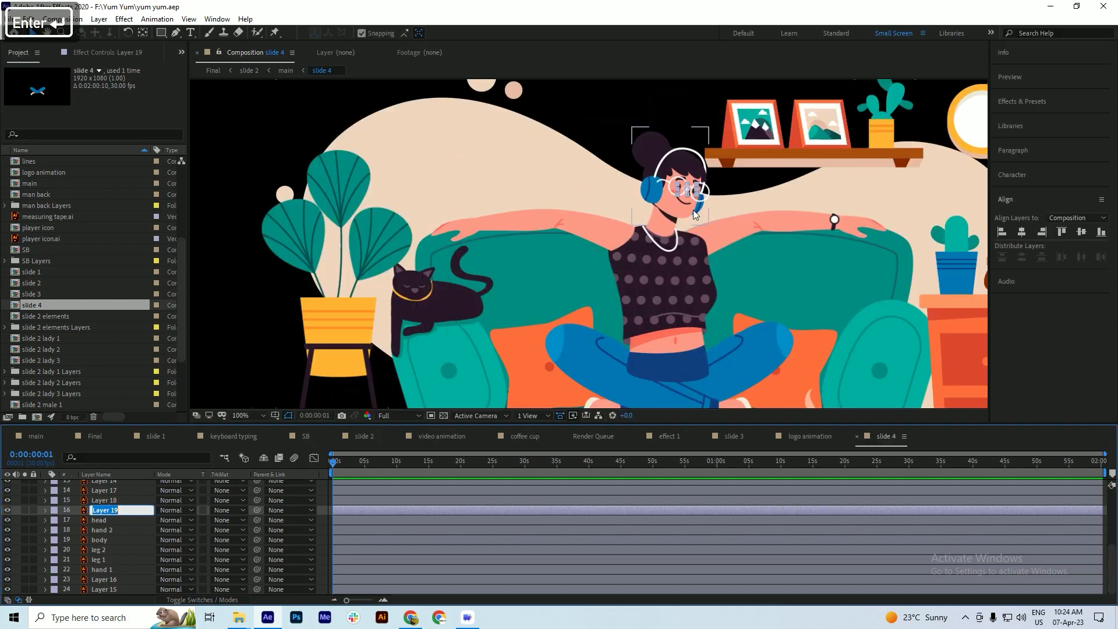
{"action": "type", "text": "eyes"}
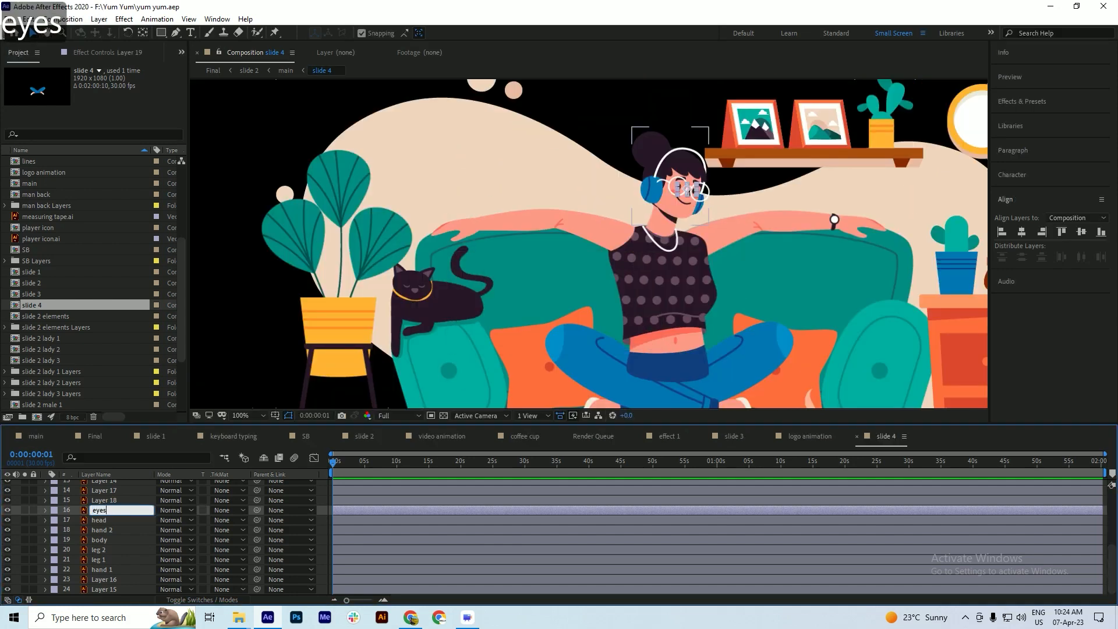
{"action": "key", "text": "Return"}
- Rename Layer 18 as eyebrow
{"action": "left_click", "coordinate": [108, 500]}
{"action": "key", "text": "Return"}
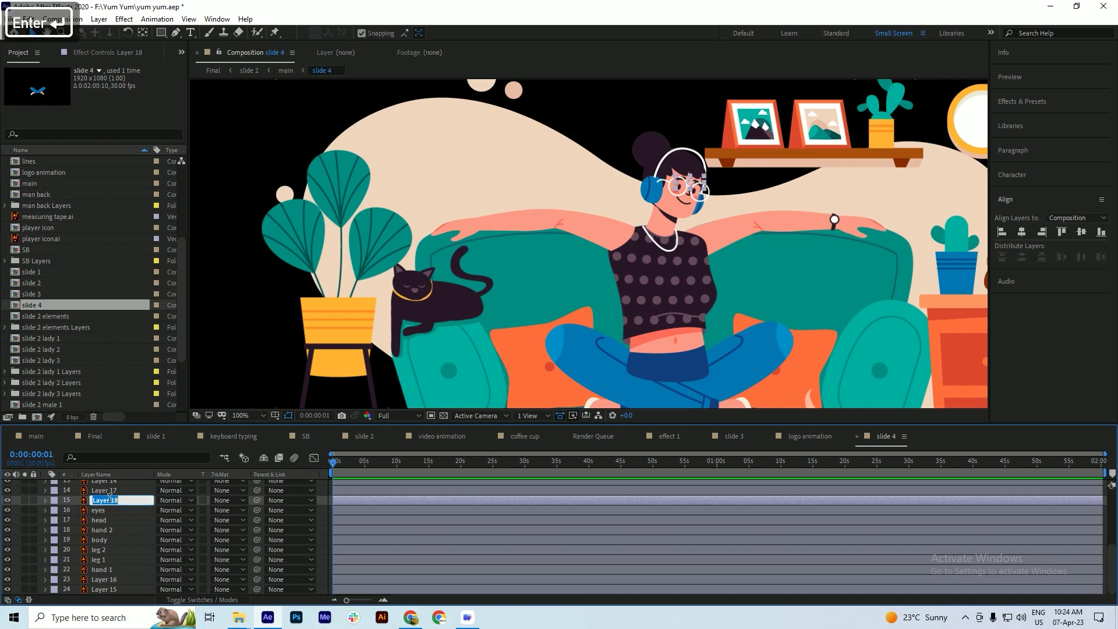
{"action": "type", "text": "ey"}
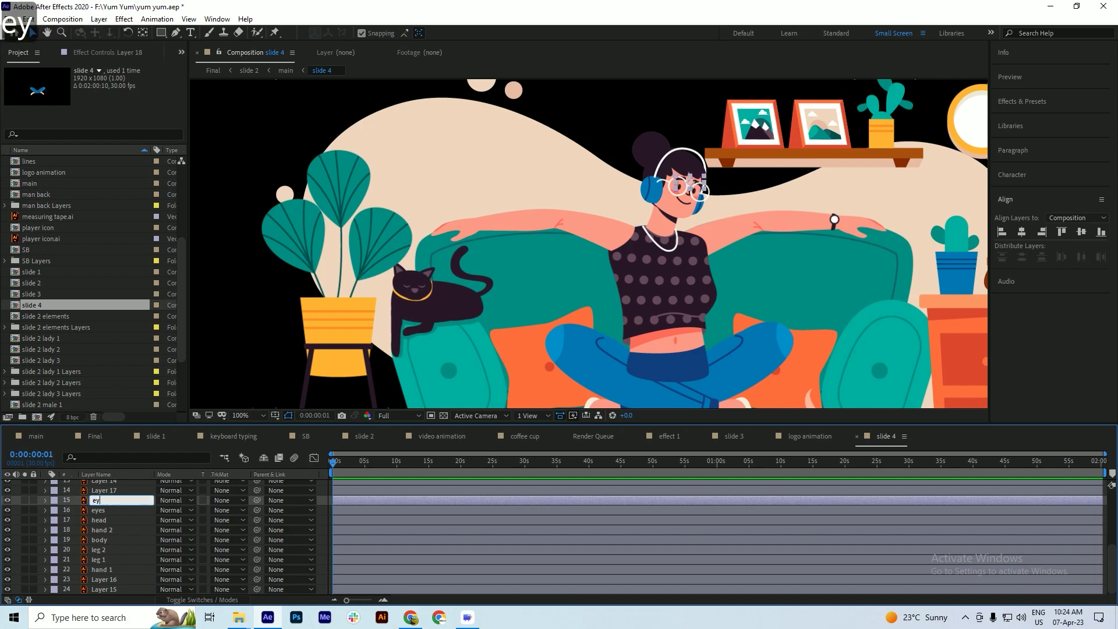
{"action": "type", "text": "ebr"}
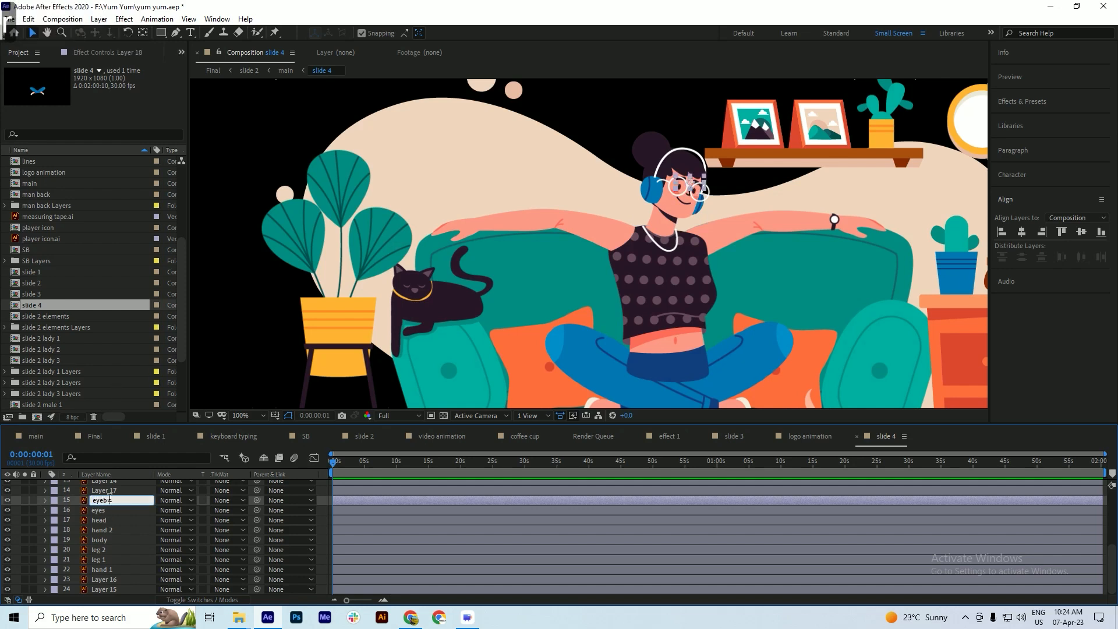
{"action": "type", "text": "ow"}
{"action": "key", "text": "Return"}
- Rename Layer 17, the glasses, as specks and save the project
{"action": "left_click", "coordinate": [110, 491]}
{"action": "key", "text": "Return"}
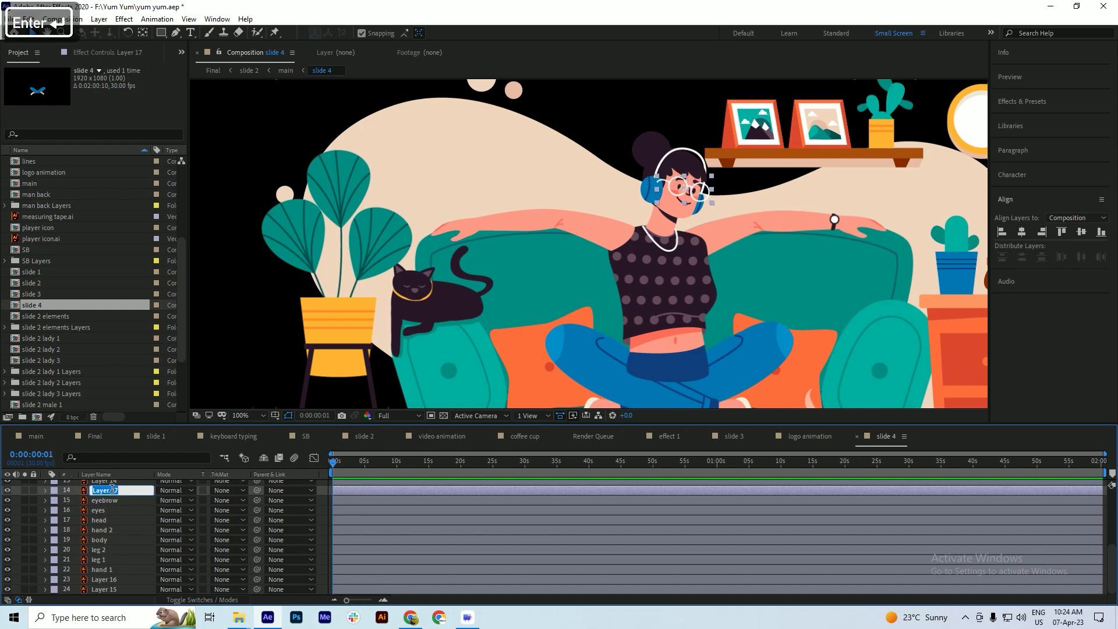
{"action": "type", "text": "specks"}
{"action": "key", "text": "Return"}
{"action": "key", "text": "ctrl+s"}
{"action": "scroll", "coordinate": [110, 513], "scroll_direction": "up", "scroll_amount": 3}
{"action": "left_click", "coordinate": [111, 510]}
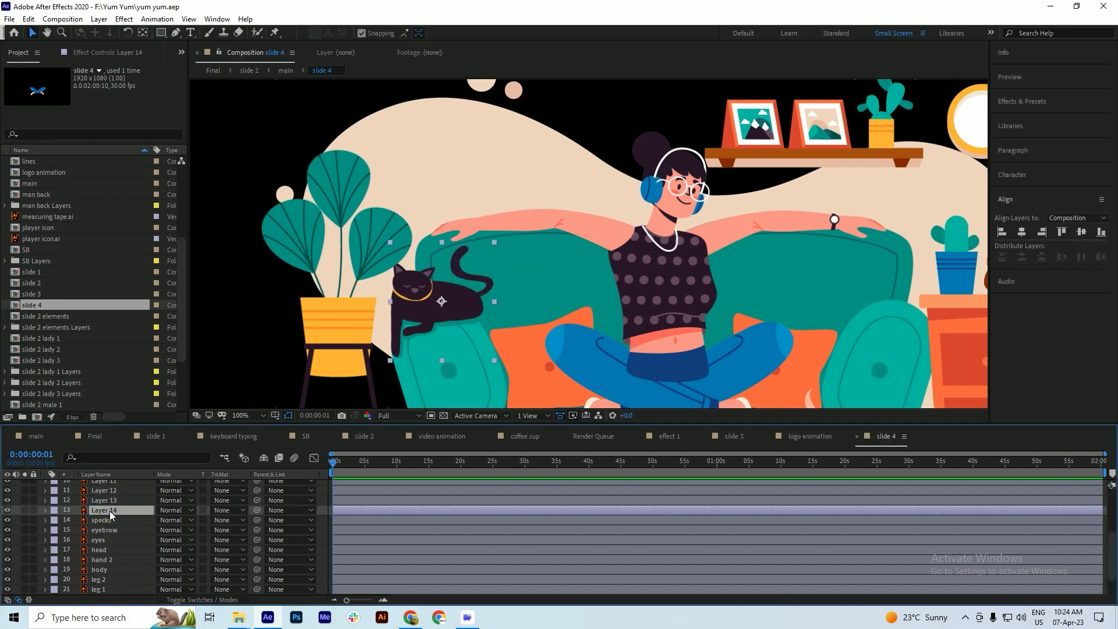
{"action": "key", "text": "ctrl+s"}
{"action": "left_click", "coordinate": [110, 521]}
{"action": "scroll", "coordinate": [116, 521], "scroll_direction": "down", "scroll_amount": 3}
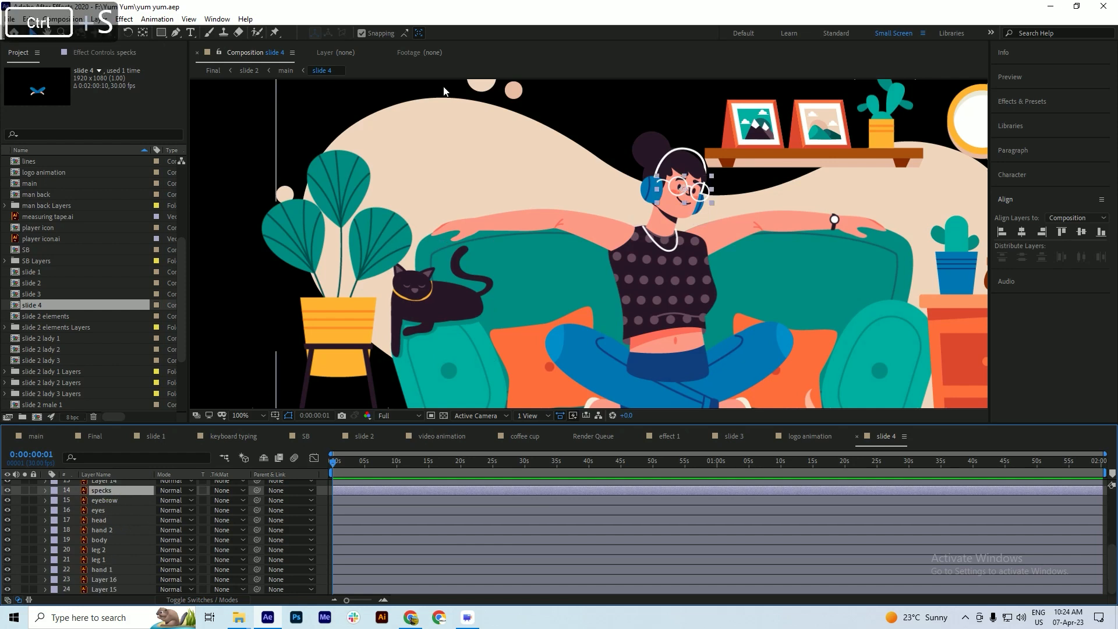
{"action": "scroll", "coordinate": [440, 120], "scroll_direction": "down", "scroll_amount": 2}
{"action": "scroll", "coordinate": [439, 123], "scroll_direction": "up", "scroll_amount": 2}
{"action": "key", "text": "ctrl+s"}
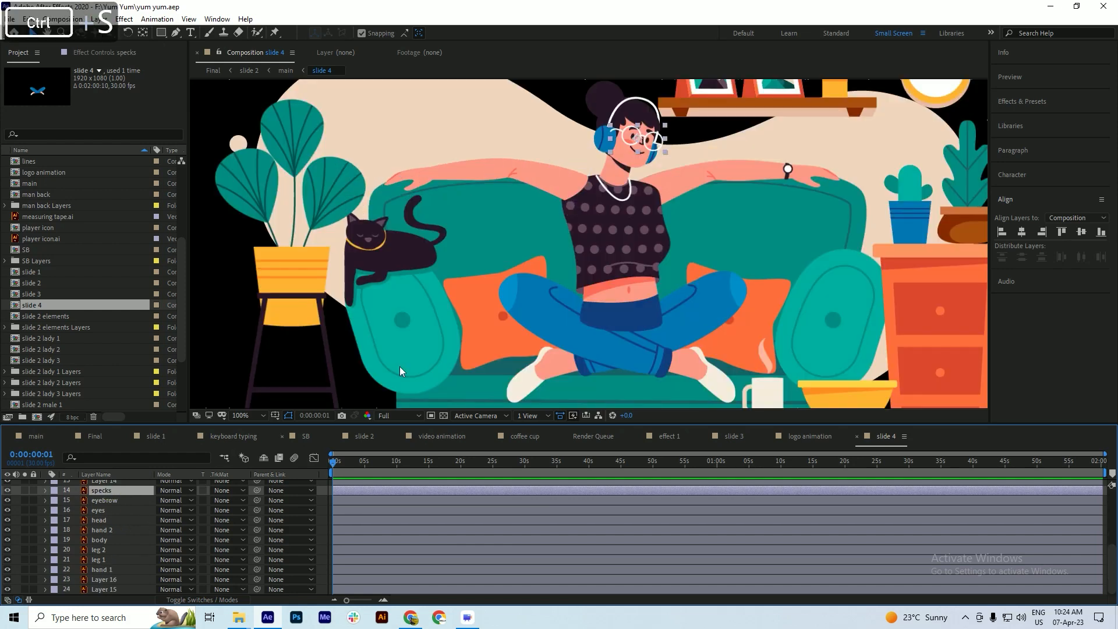
{"action": "left_click", "coordinate": [617, 250]}
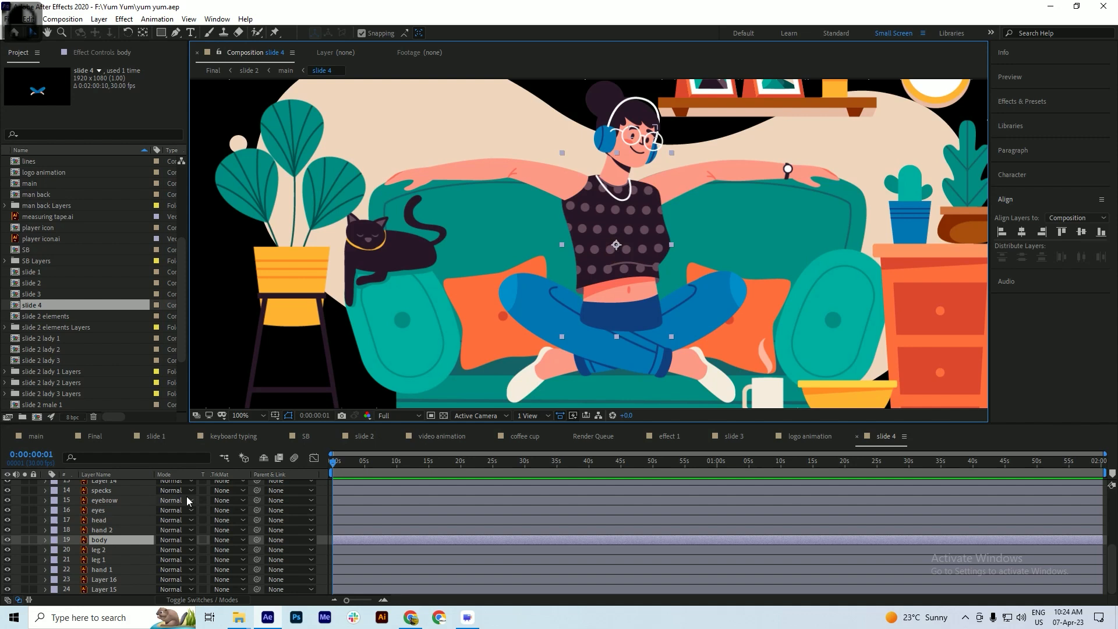
- Move the leg 1 and leg 2 layers above the body layer in the stack and save the project
{"action": "left_click", "coordinate": [99, 560]}
{"action": "left_click", "coordinate": [104, 550], "text": "shift"}
{"action": "left_click_drag", "start_coordinate": [107, 545], "coordinate": [110, 537]}
{"action": "key", "text": "ctrl+s"}
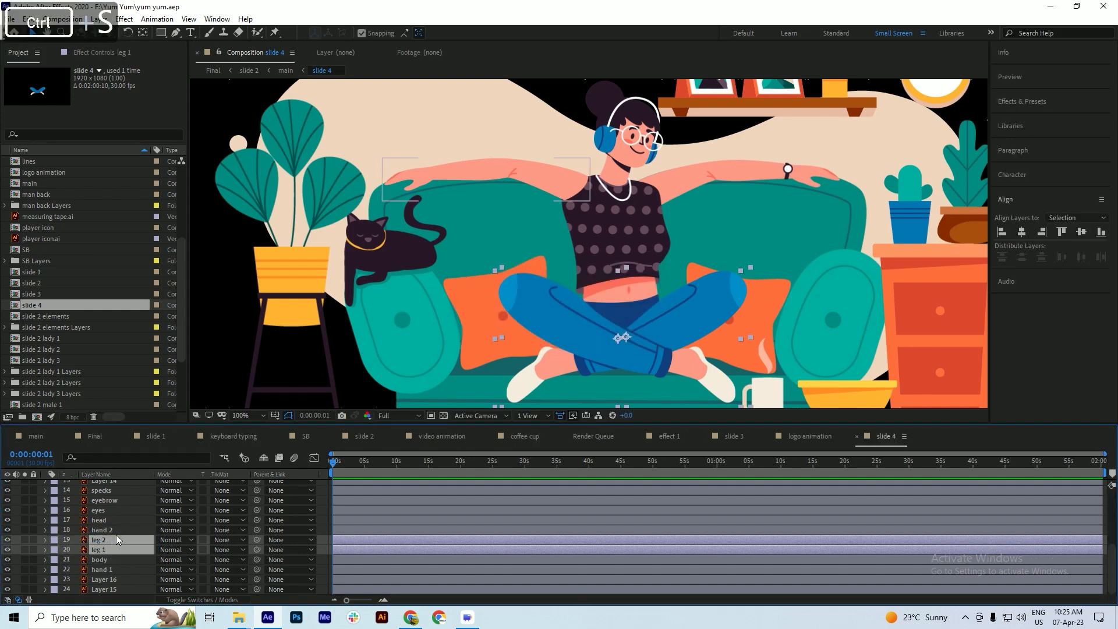
- Parent the leg 1, leg 2 and hand 1 layers to the body layer, saving the project
{"action": "left_click_drag", "start_coordinate": [256, 539], "coordinate": [97, 560]}
{"action": "key", "text": "ctrl+s"}
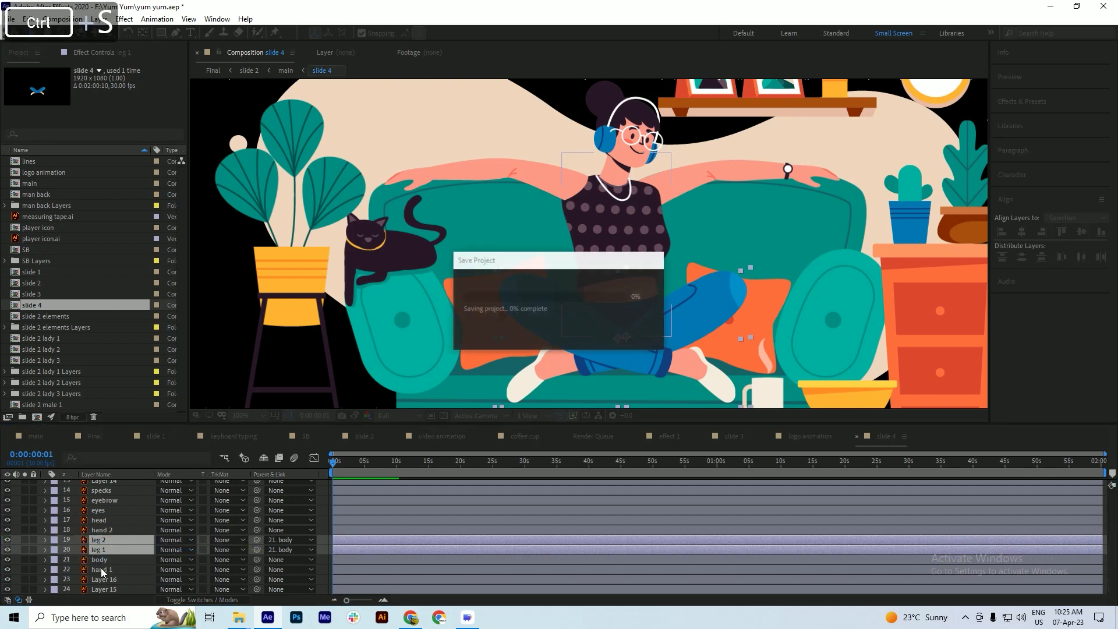
{"action": "left_click", "coordinate": [99, 569]}
{"action": "left_click_drag", "start_coordinate": [257, 569], "coordinate": [100, 559]}
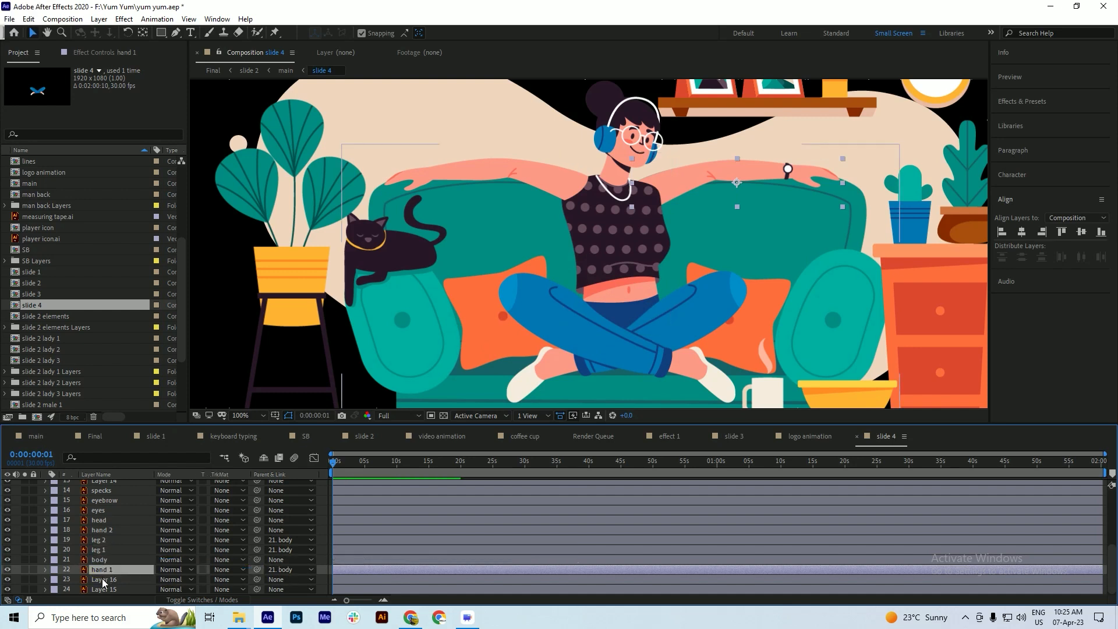
- Parent the hand 2 and head layers to the body layer and save the project
{"action": "left_click", "coordinate": [102, 531]}
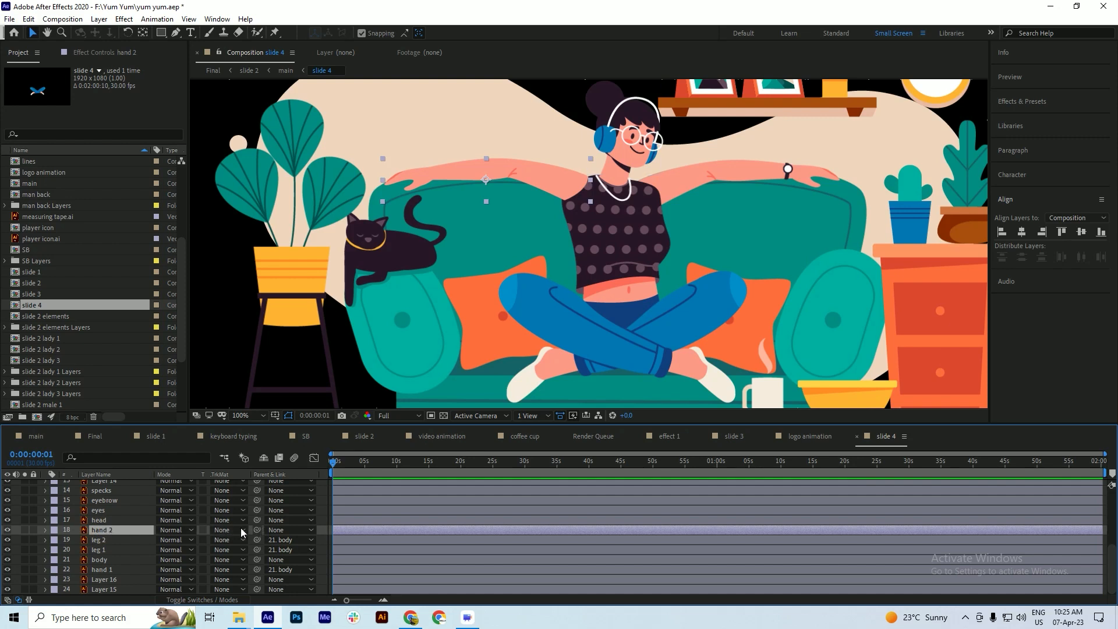
{"action": "left_click", "coordinate": [100, 520], "text": "shift"}
{"action": "left_click_drag", "start_coordinate": [256, 522], "coordinate": [99, 560]}
{"action": "key", "text": "ctrl+s"}
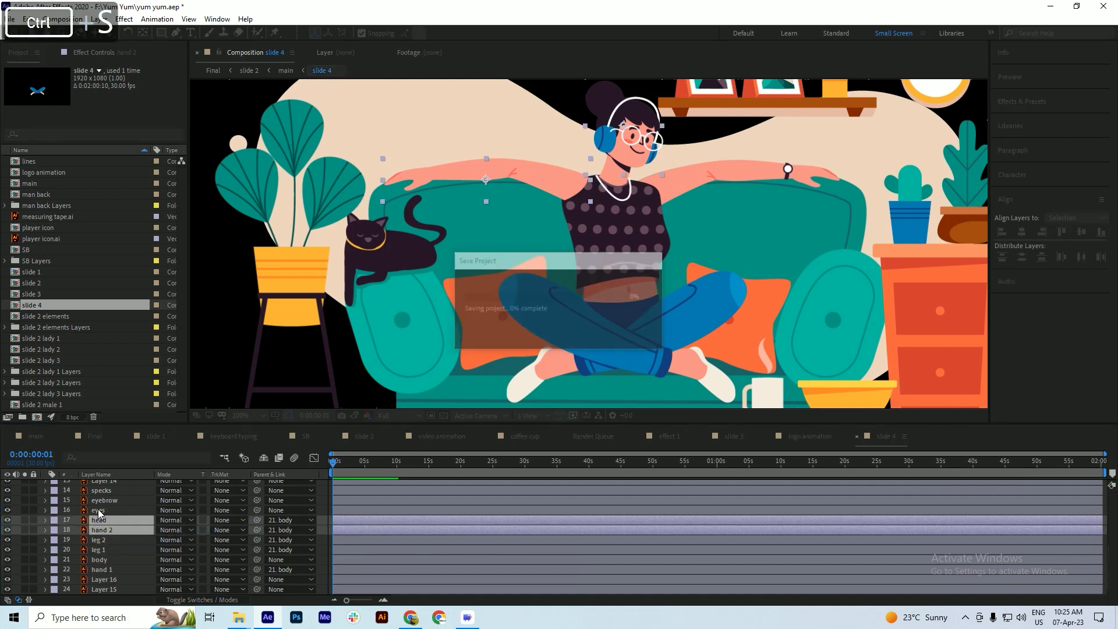
- Parent the eyes, eyebrow and specks layers to the head layer and save the project
{"action": "left_click", "coordinate": [99, 511]}
{"action": "left_click", "coordinate": [105, 500], "text": "shift"}
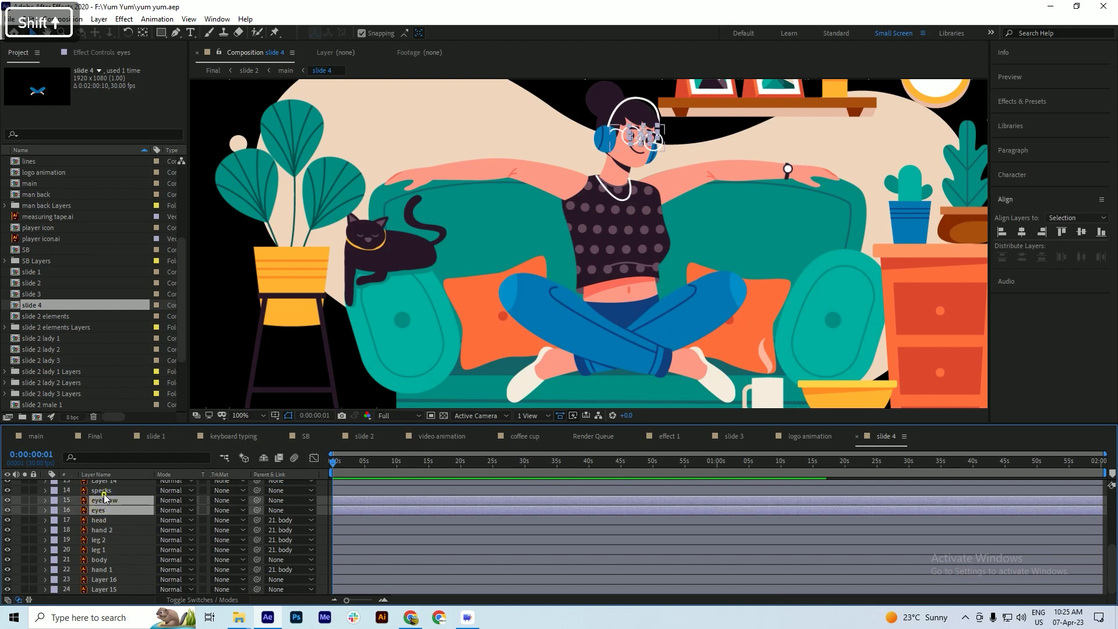
{"action": "left_click", "coordinate": [100, 490], "text": "shift"}
{"action": "left_click_drag", "start_coordinate": [257, 490], "coordinate": [99, 521]}
{"action": "key", "text": "ctrl+s"}
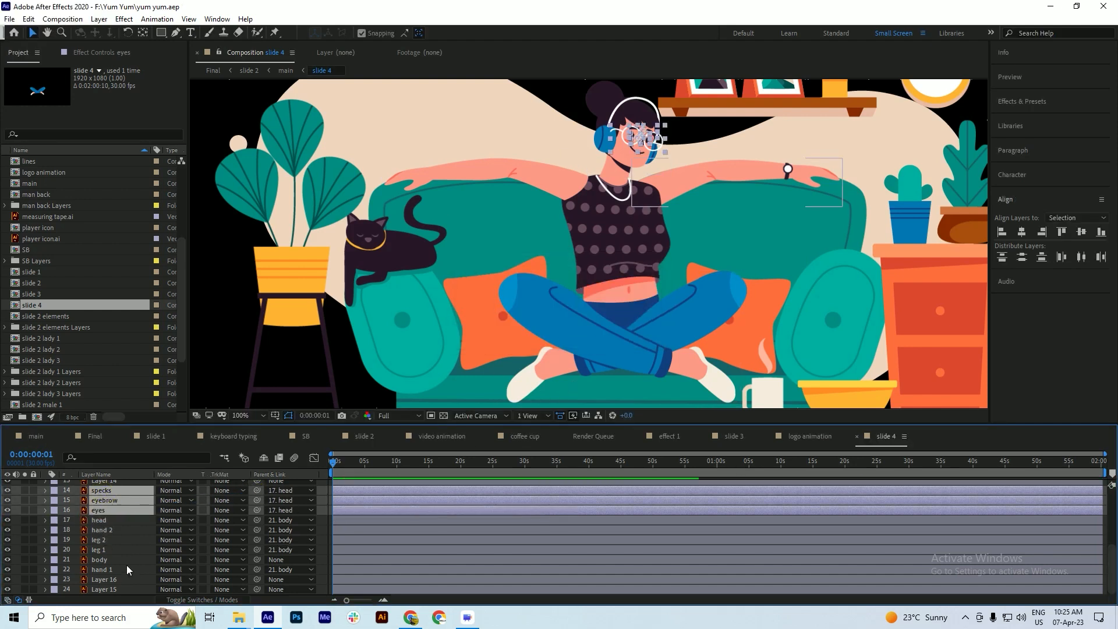
- Move the anchor point of the hand 1 layer to the woman's shoulder joint and save the project
{"action": "left_click", "coordinate": [127, 569]}
{"action": "key", "text": "ctrl+s"}
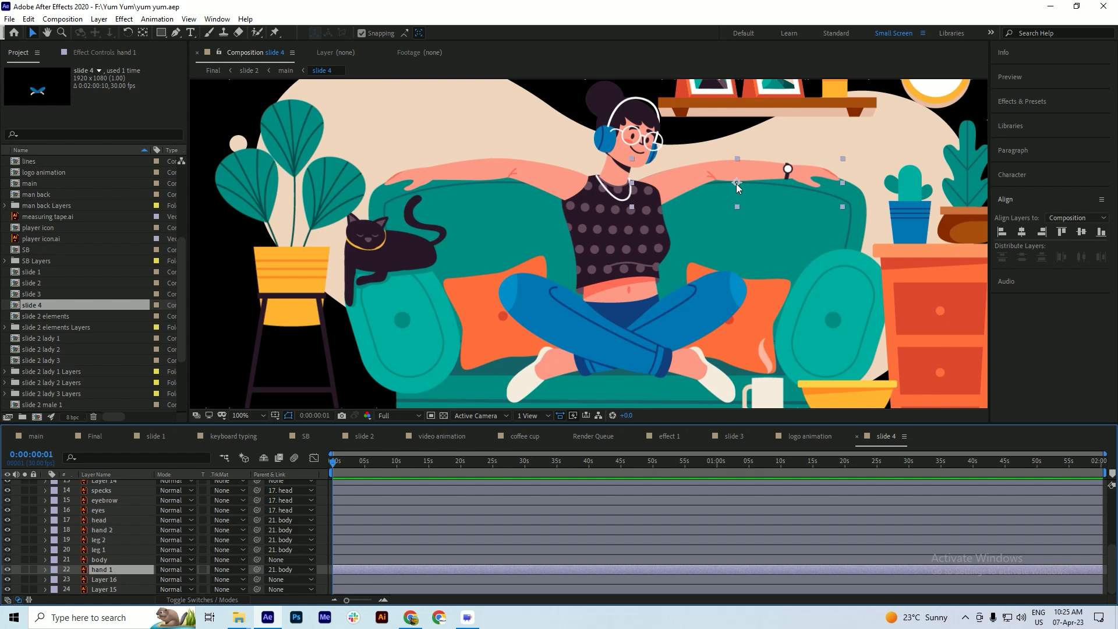
{"action": "left_click_drag", "start_coordinate": [736, 184], "coordinate": [657, 194]}
{"action": "key", "text": "ctrl+s"}
- Move the anchor point of the hand 2 layer to the shoulder on the cat's side and save the project
{"action": "left_click", "coordinate": [528, 181]}
{"action": "left_click_drag", "start_coordinate": [487, 181], "coordinate": [580, 191]}
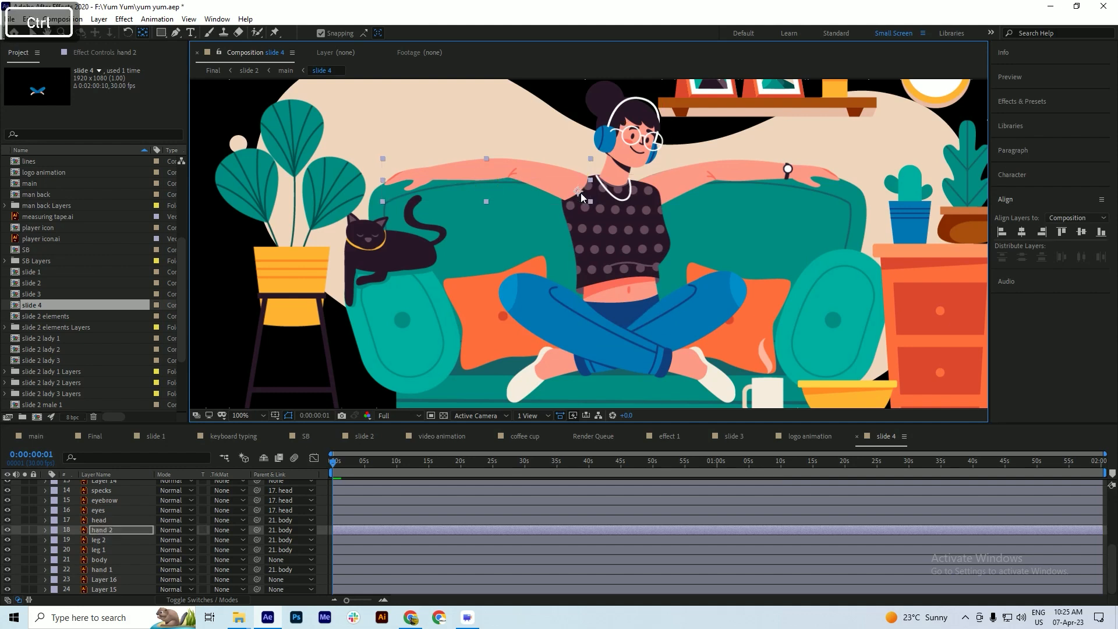
{"action": "key", "text": "ctrl+s"}
- Move the anchor point of the body layer to the woman's hips and save the project
{"action": "left_click", "coordinate": [623, 312]}
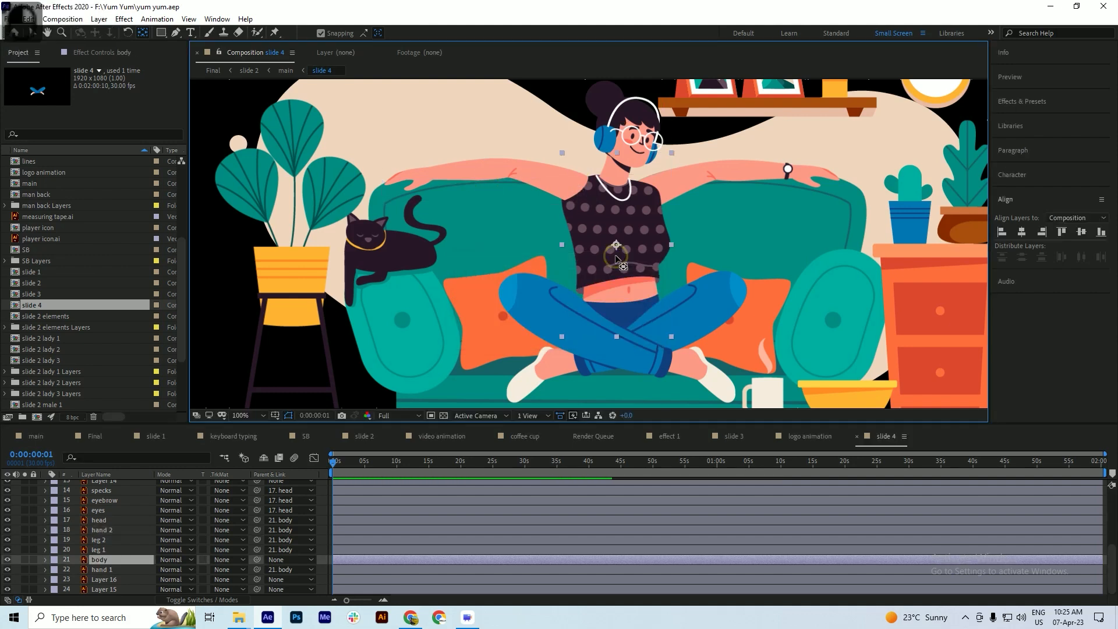
{"action": "key", "text": "ctrl"}
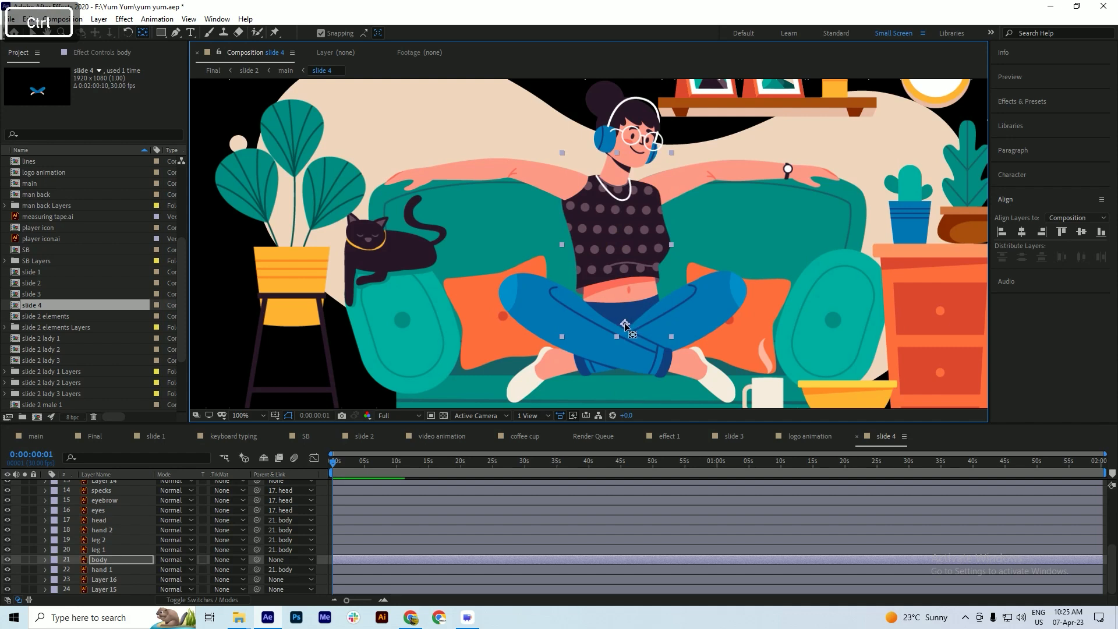
{"action": "key", "text": "ctrl+s"}
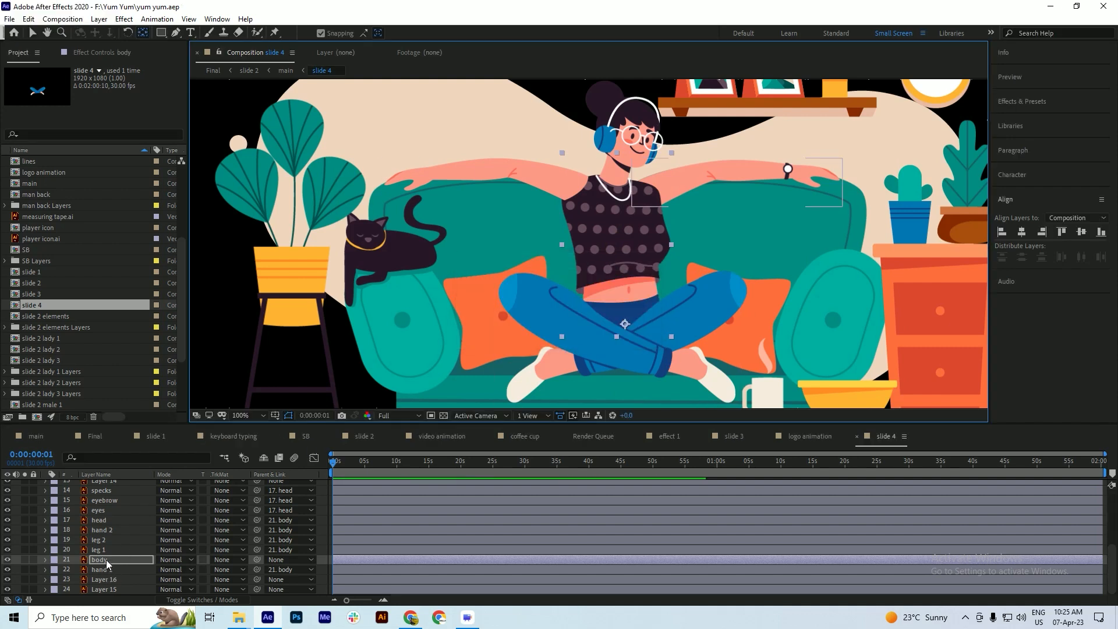
- Move the anchor point of the leg 1 layer to the ankle on the cat's side and save the project
{"action": "left_click", "coordinate": [99, 550]}
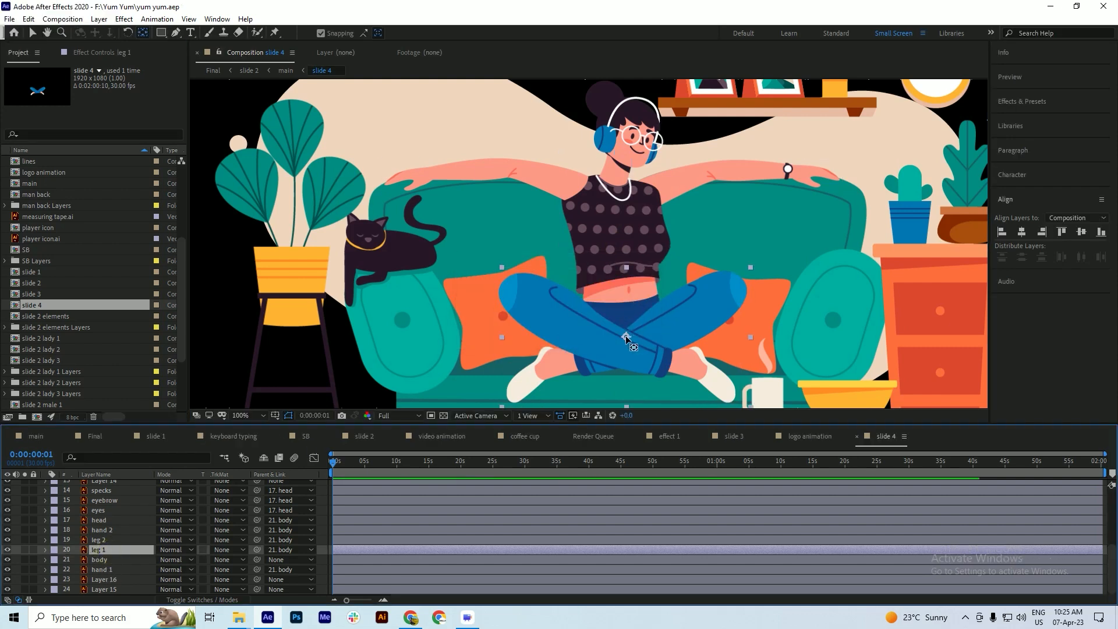
{"action": "left_click_drag", "start_coordinate": [626, 336], "coordinate": [566, 362]}
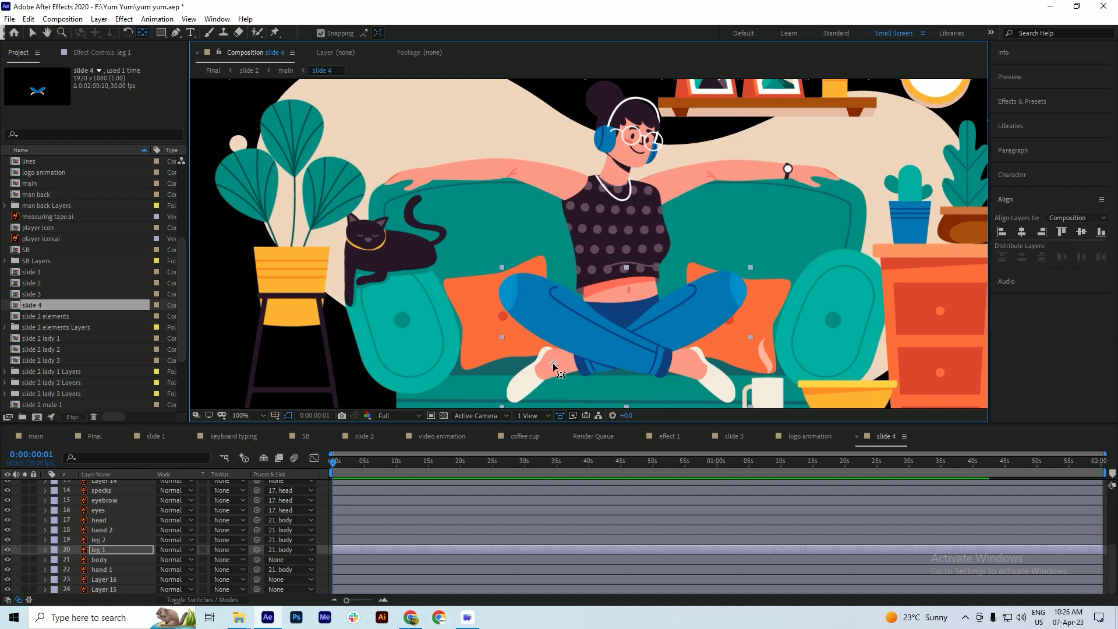
{"action": "key", "text": "ctrl+s"}
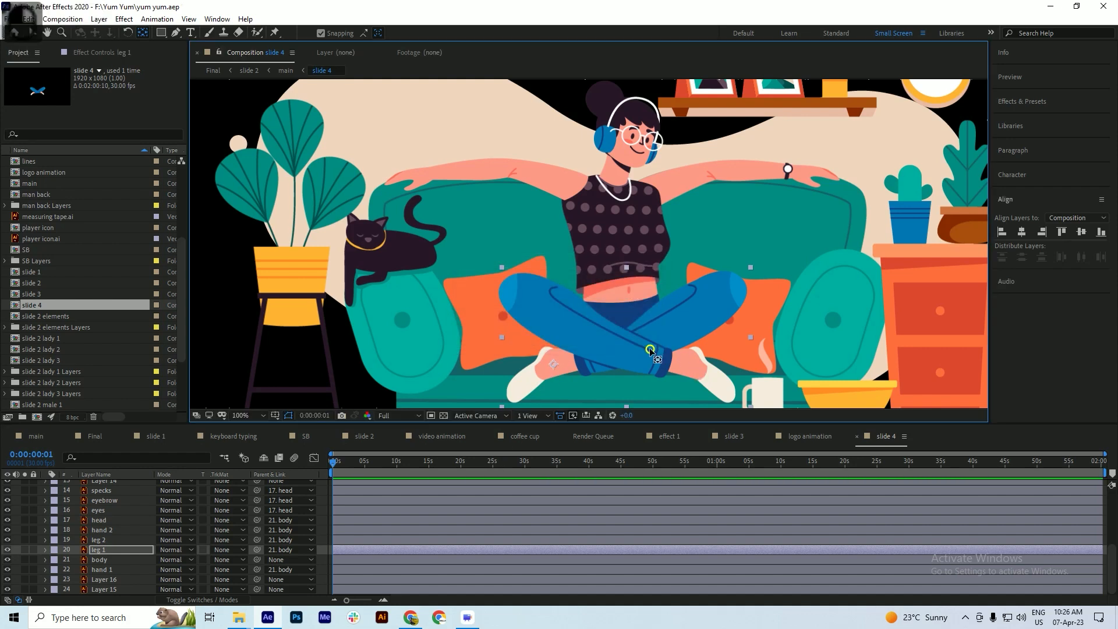
- Move the anchor point of the leg 2 layer to the ankle beside the mug and save the project
{"action": "left_click", "coordinate": [100, 540]}
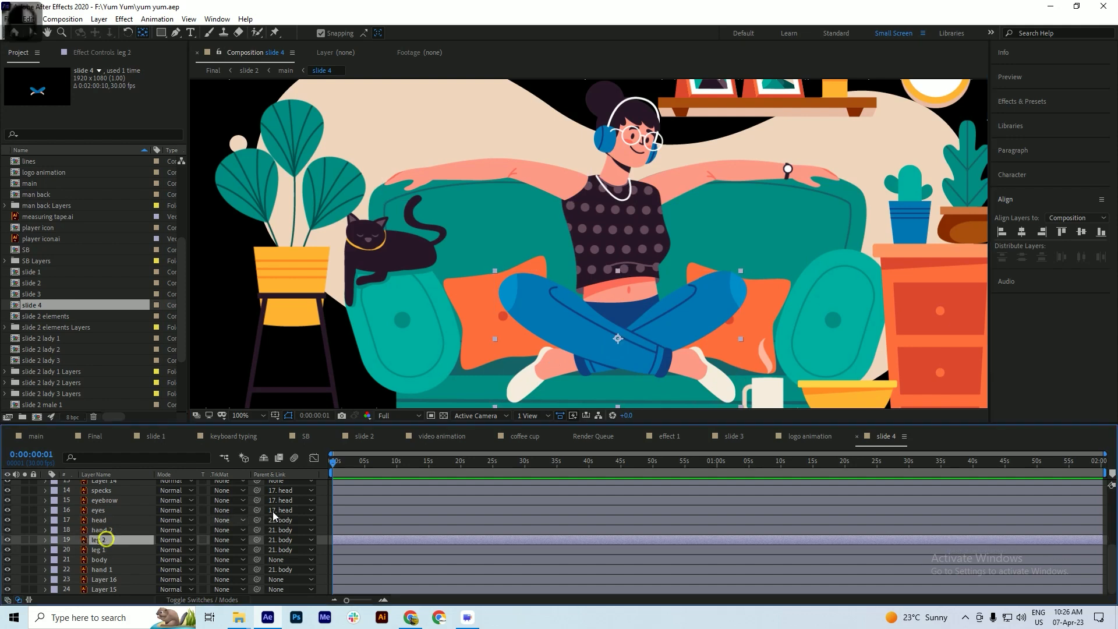
{"action": "left_click_drag", "start_coordinate": [618, 338], "coordinate": [688, 367]}
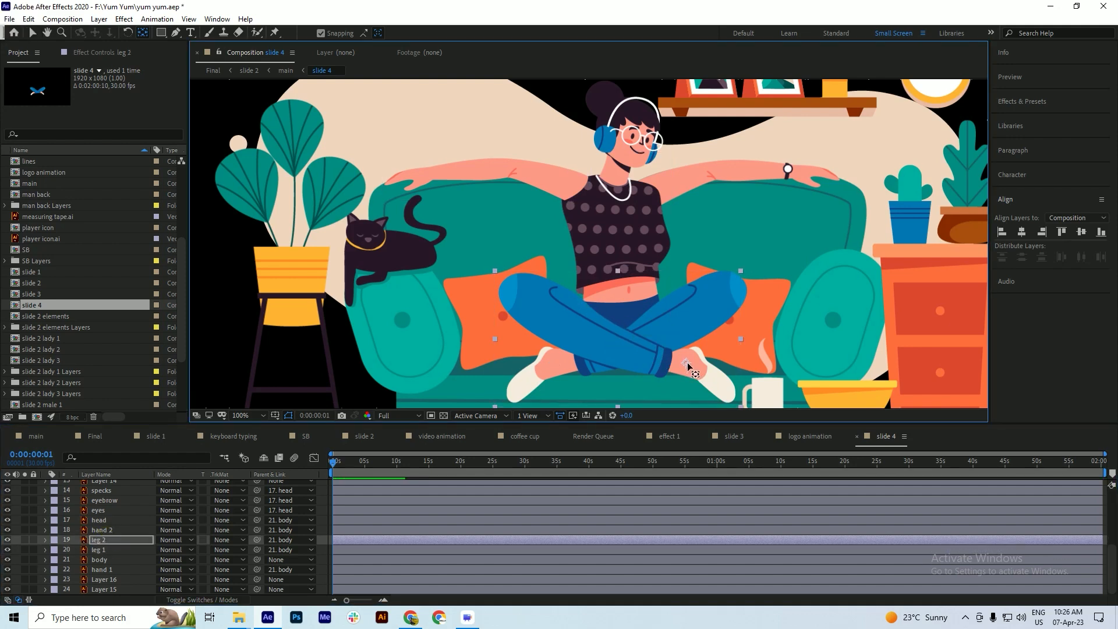
{"action": "key", "text": "ctrl+s"}
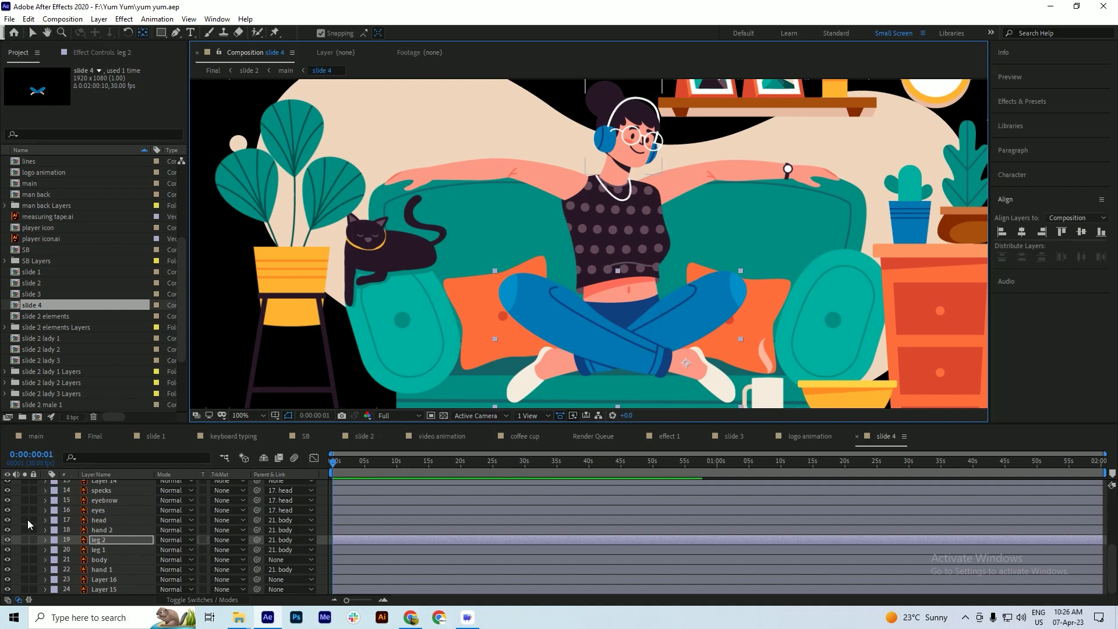
- Move the anchor point of the head layer to the woman's neck and save the project
{"action": "left_click", "coordinate": [102, 531]}
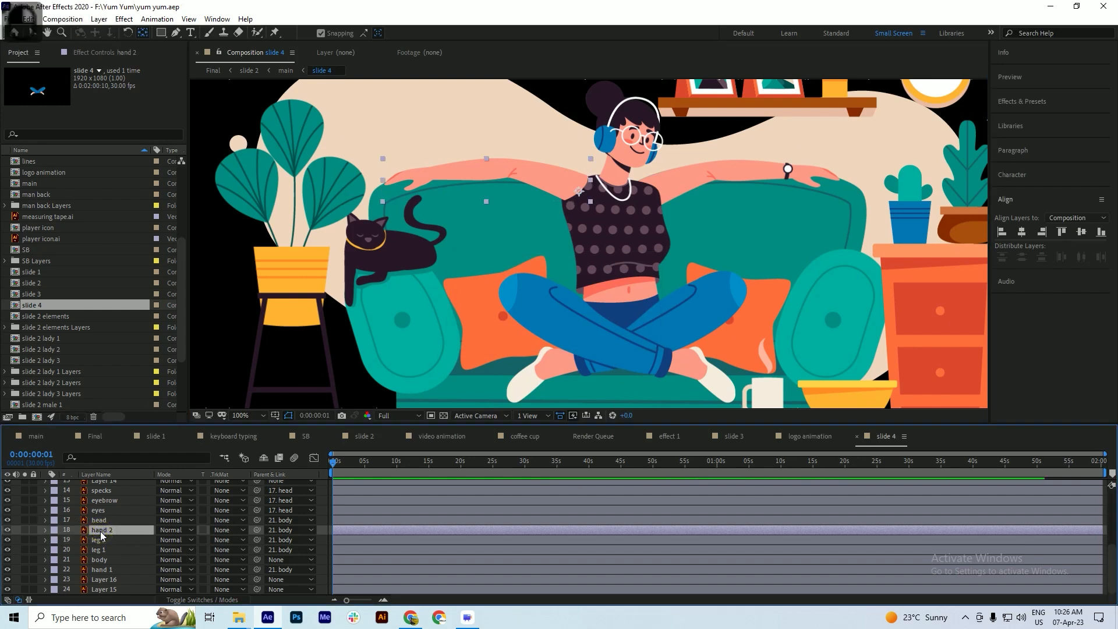
{"action": "left_click", "coordinate": [99, 521]}
{"action": "left_click_drag", "start_coordinate": [621, 127], "coordinate": [617, 160]}
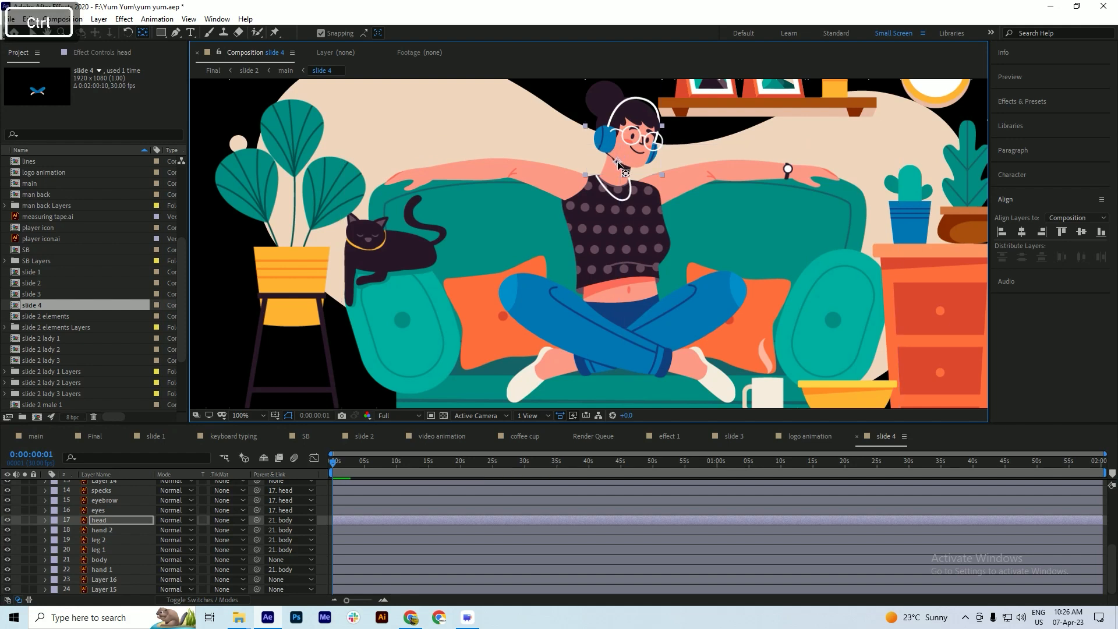
{"action": "key", "text": "ctrl+s"}
- Try shifting the anchor point of the eyes layer toward the eye on the shelf side
{"action": "key", "text": "ctrl+Up"}
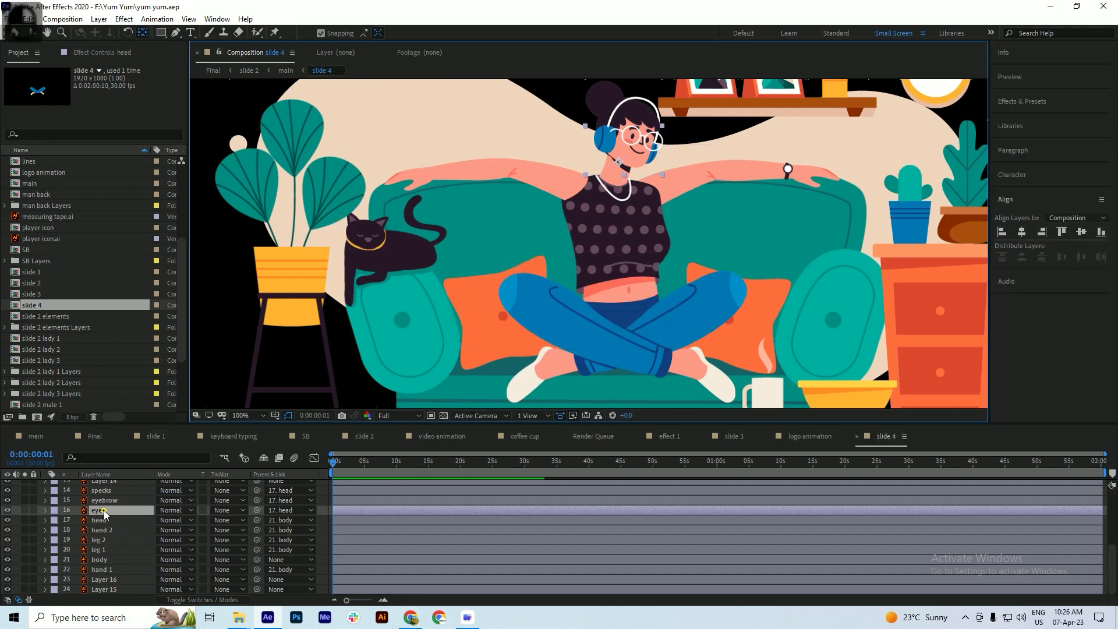
{"action": "scroll", "coordinate": [646, 116], "scroll_direction": "up", "scroll_amount": 2}
{"action": "key", "text": "ctrl+s"}
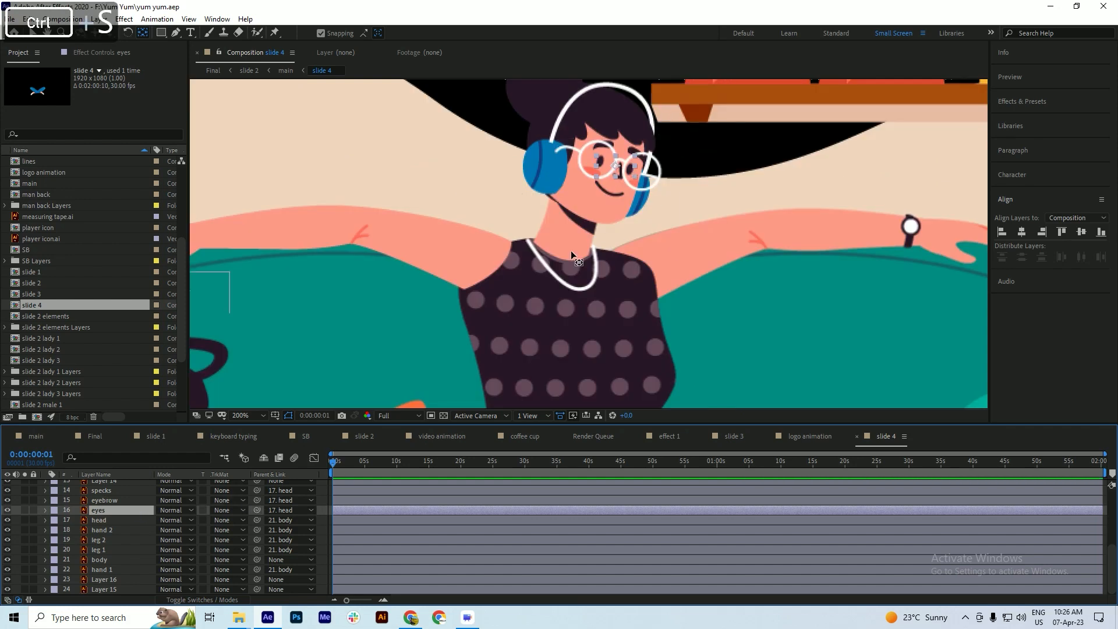
{"action": "mouse_move", "coordinate": [613, 167]}
{"action": "left_mouse_down"}
{"action": "mouse_move", "coordinate": [621, 183]}
{"action": "mouse_move", "coordinate": [644, 160]}
{"action": "mouse_move", "coordinate": [621, 155]}
{"action": "mouse_move", "coordinate": [606, 169]}
{"action": "mouse_move", "coordinate": [628, 165]}
{"action": "left_mouse_up"}
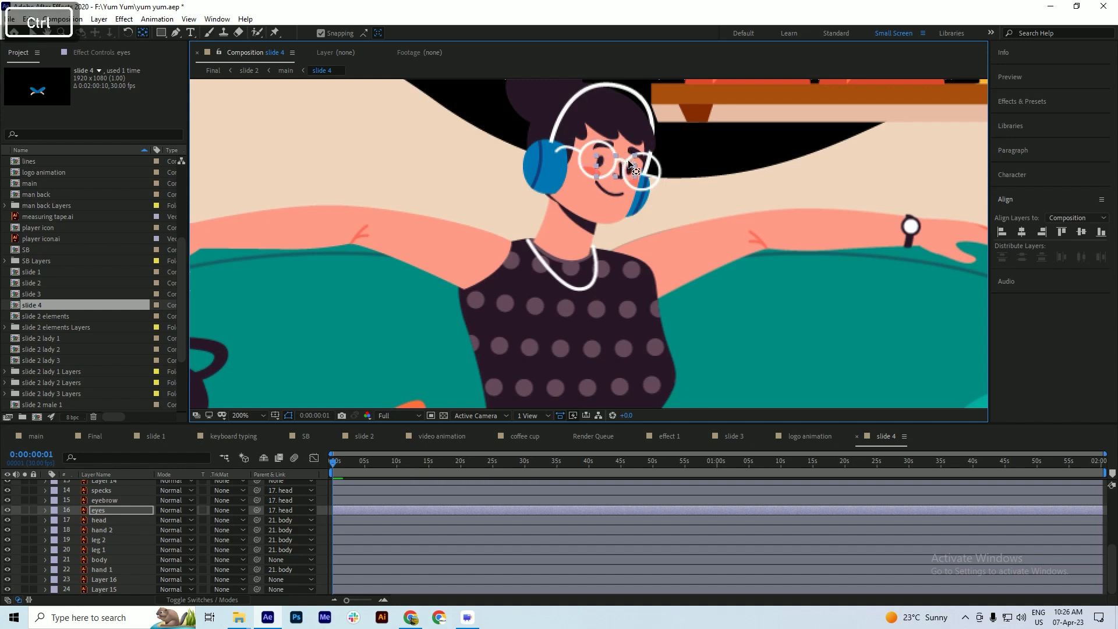
{"action": "key", "text": "ctrl+z"}
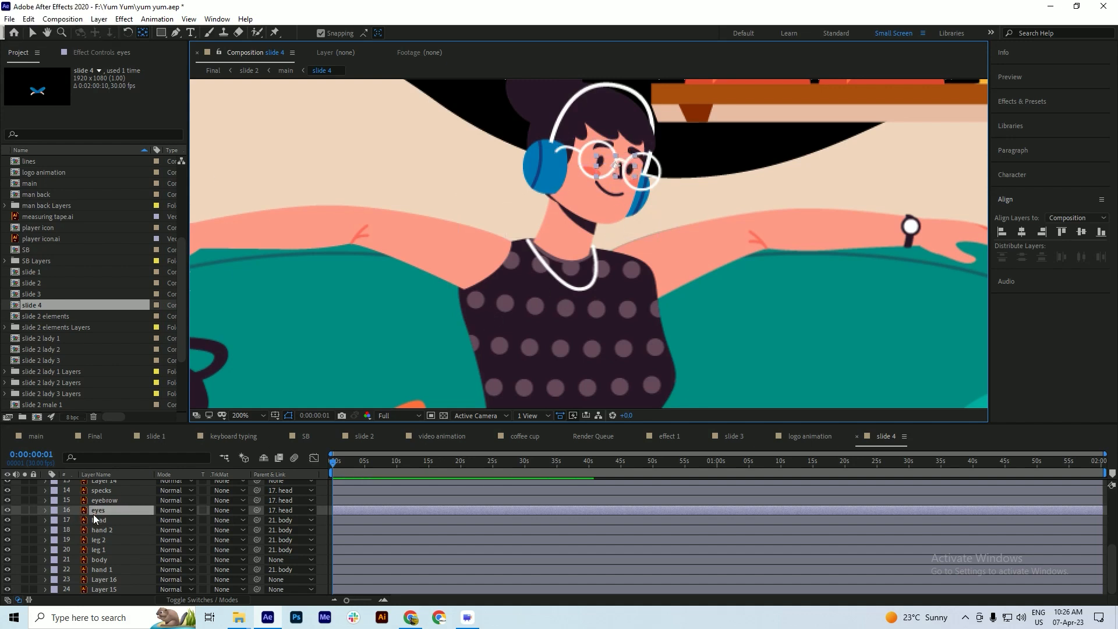
{"action": "key", "text": "ctrl+s"}
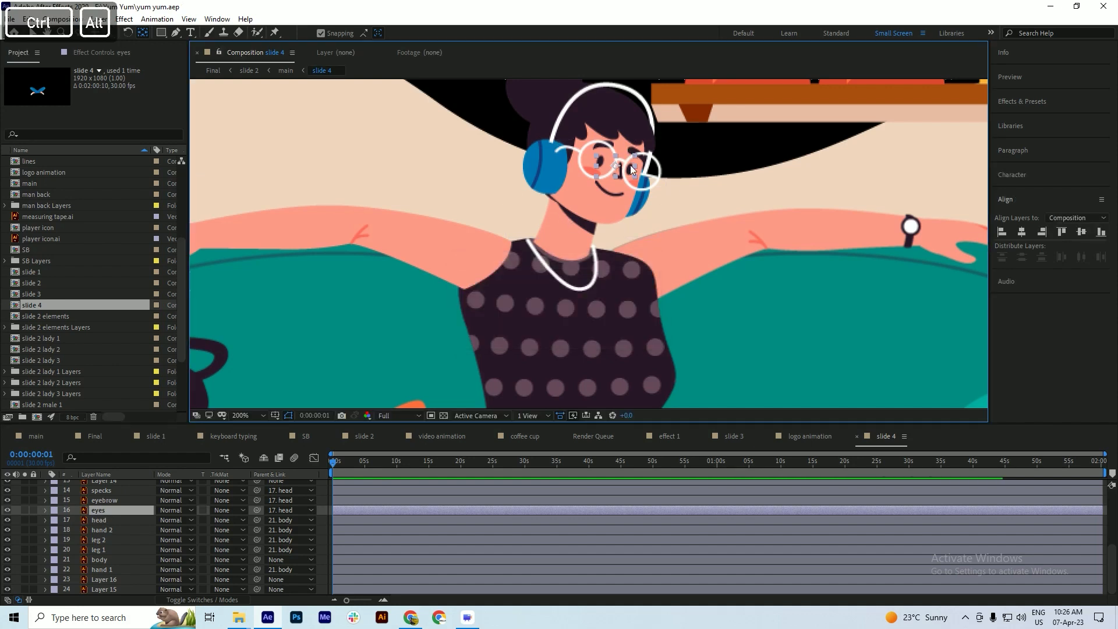
{"action": "scroll", "coordinate": [600, 163], "scroll_direction": "down", "scroll_amount": 1}
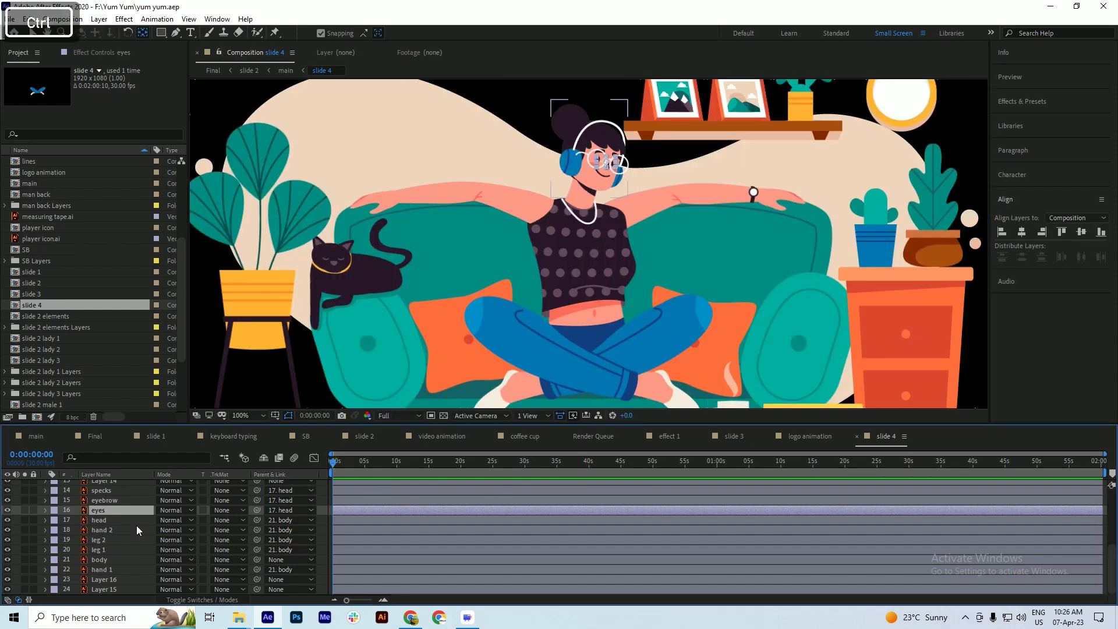
{"action": "key", "text": "ctrl+s"}
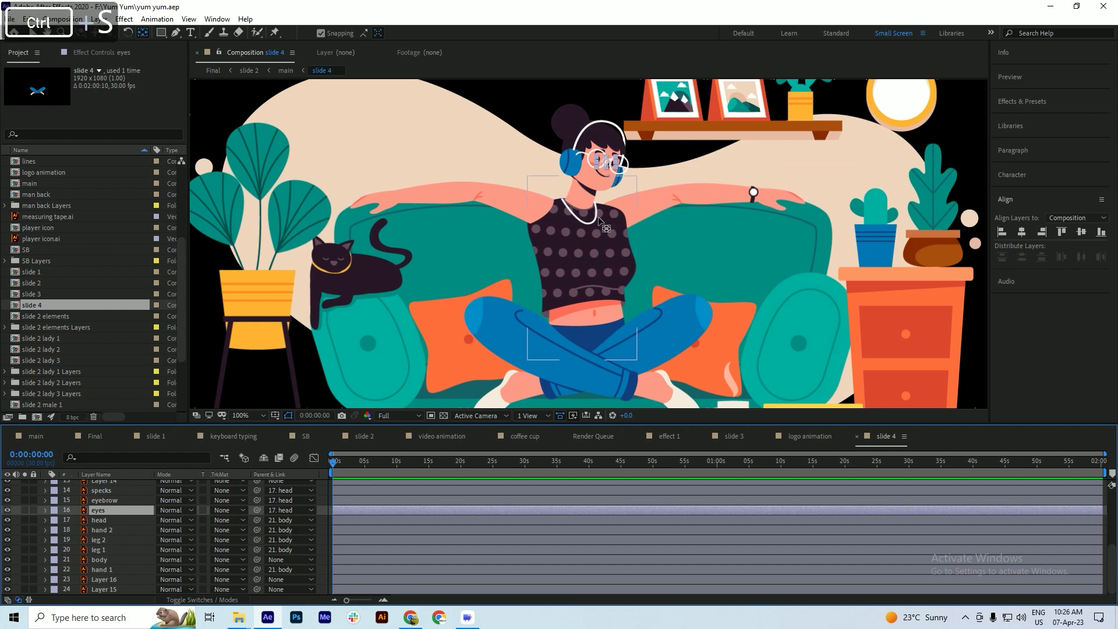
{"action": "key", "text": "ctrl+s"}
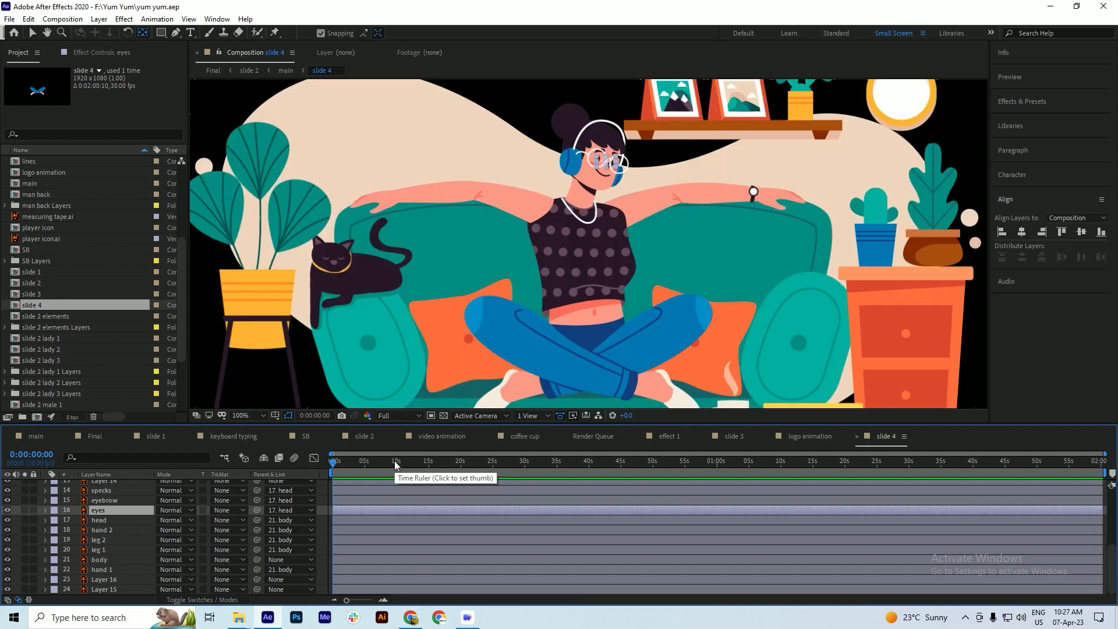
{"action": "key", "text": "ctrl+s"}
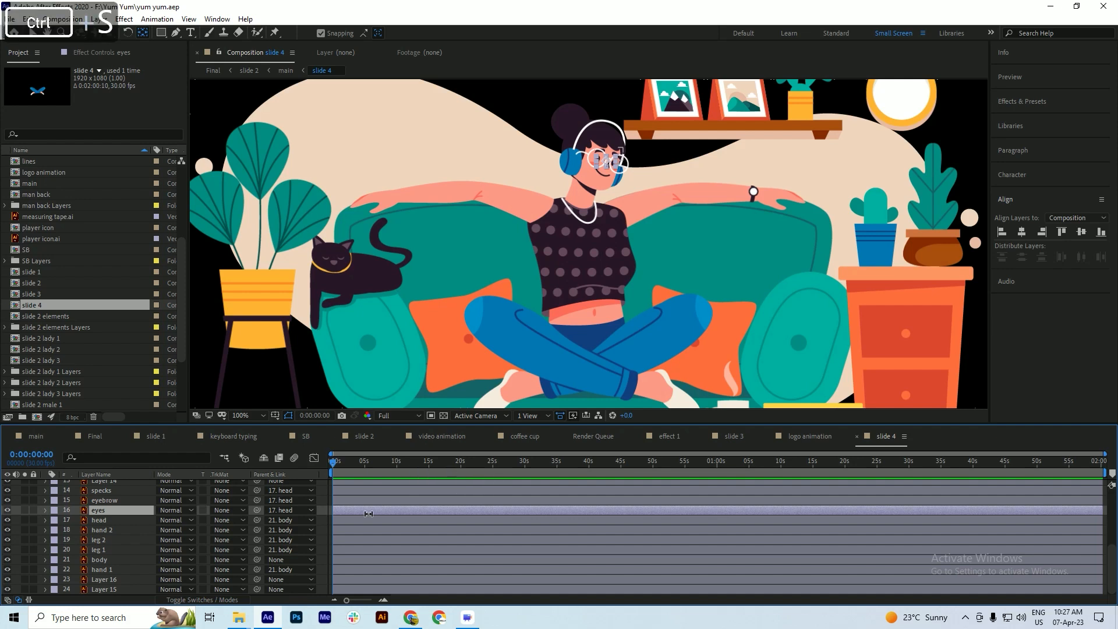
{"action": "key", "text": "ctrl+s"}
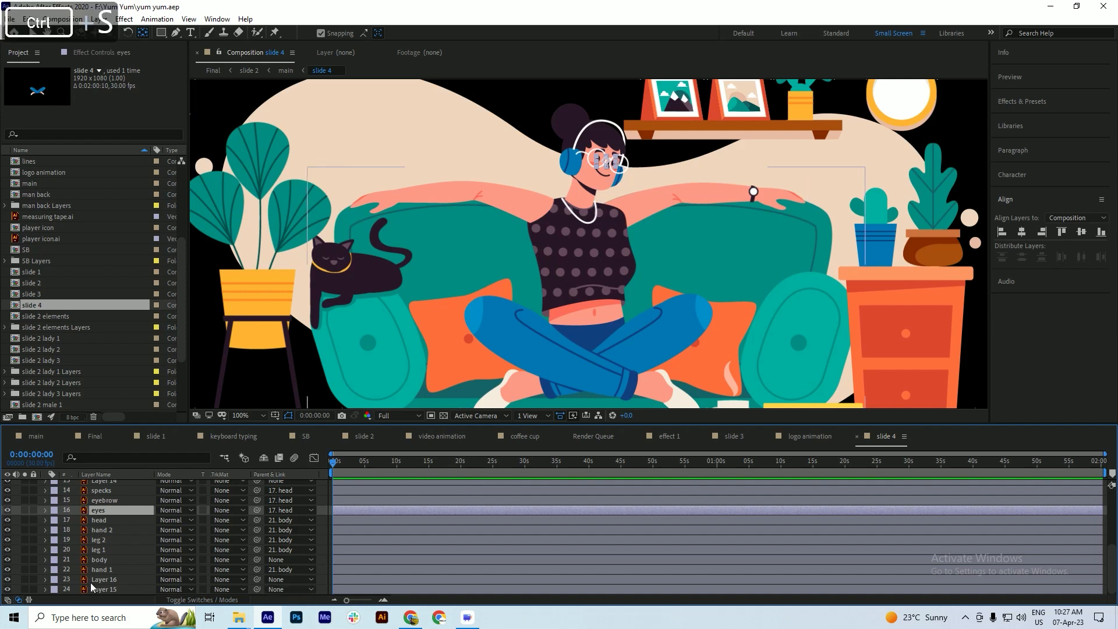
{"action": "left_click", "coordinate": [105, 581]}
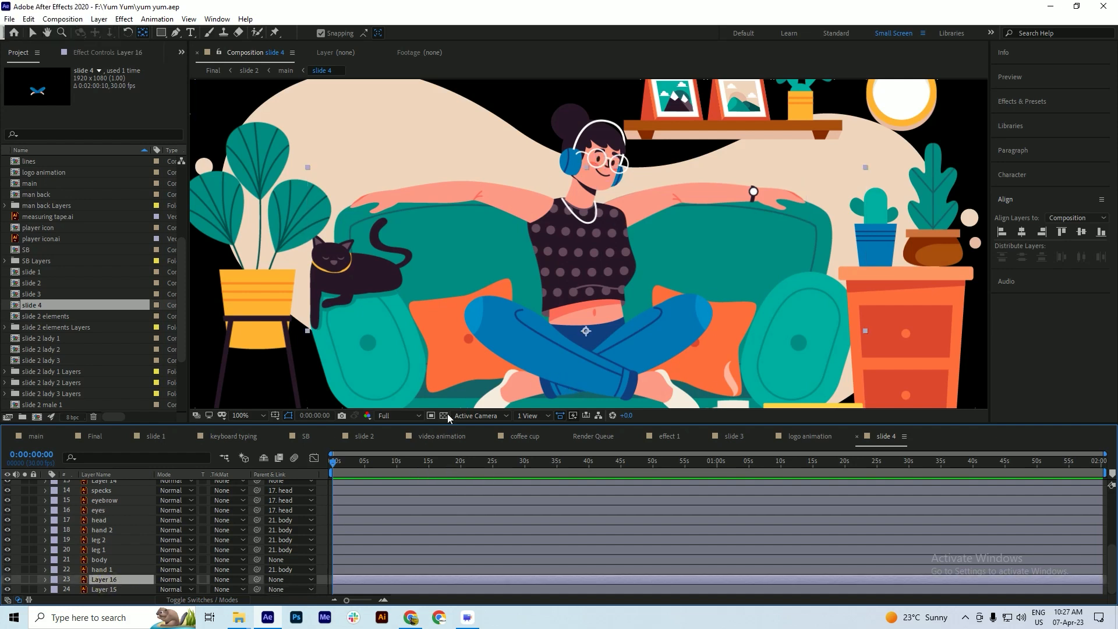
{"action": "left_click", "coordinate": [109, 573]}
{"action": "key", "text": "ctrl+s"}
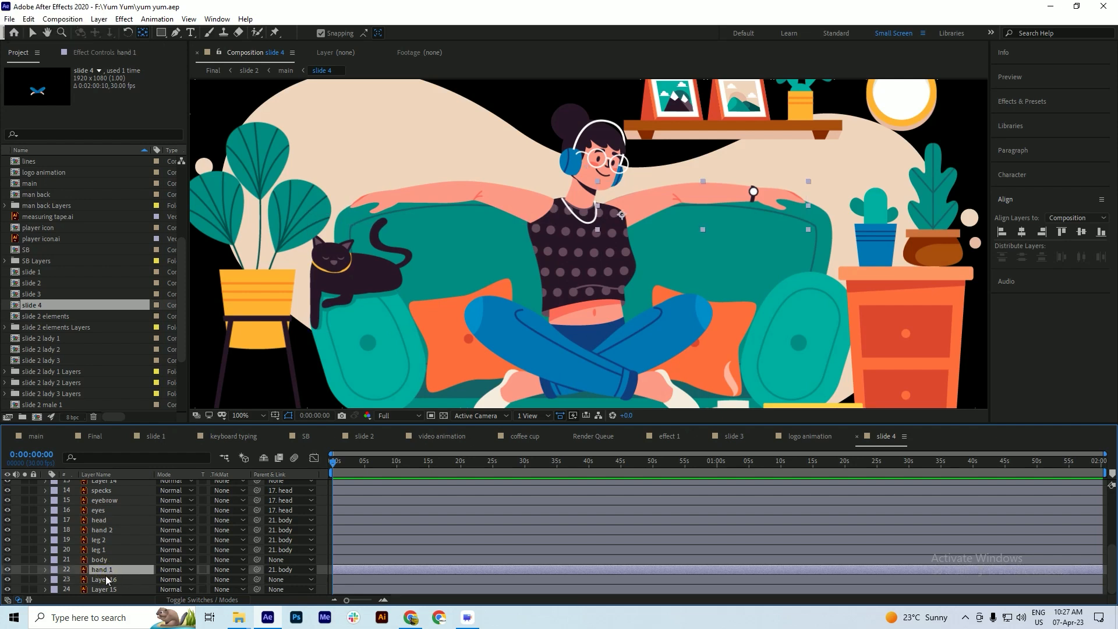
- Add rotation keyframes to the leg 1 and leg 2 layers at frame 0 and save the project
{"action": "left_click", "coordinate": [111, 551]}
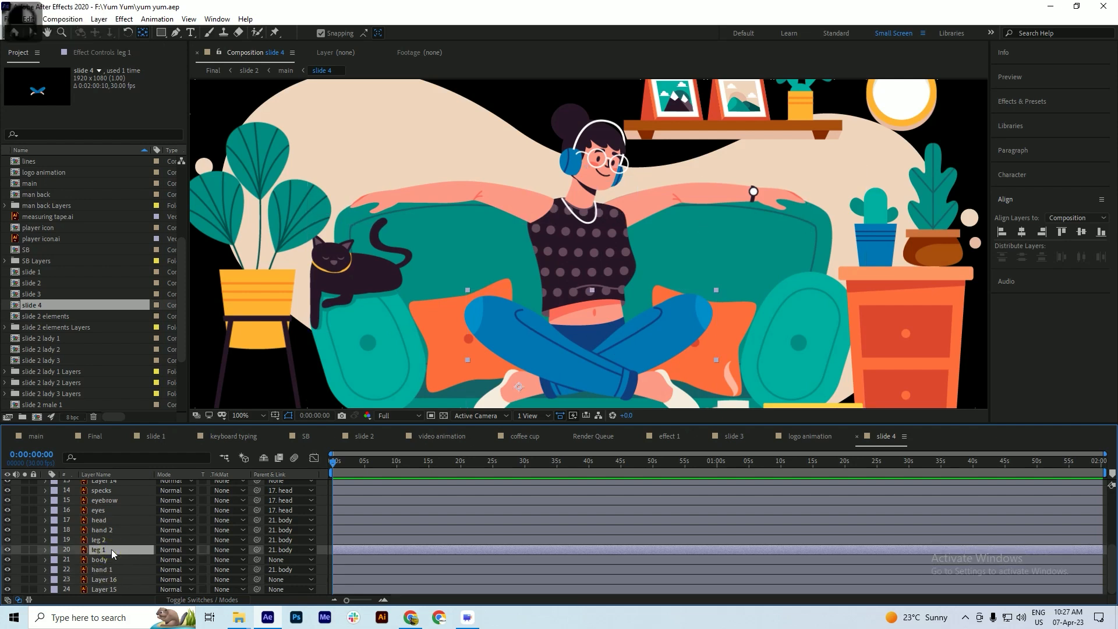
{"action": "left_click", "coordinate": [112, 541], "text": "shift"}
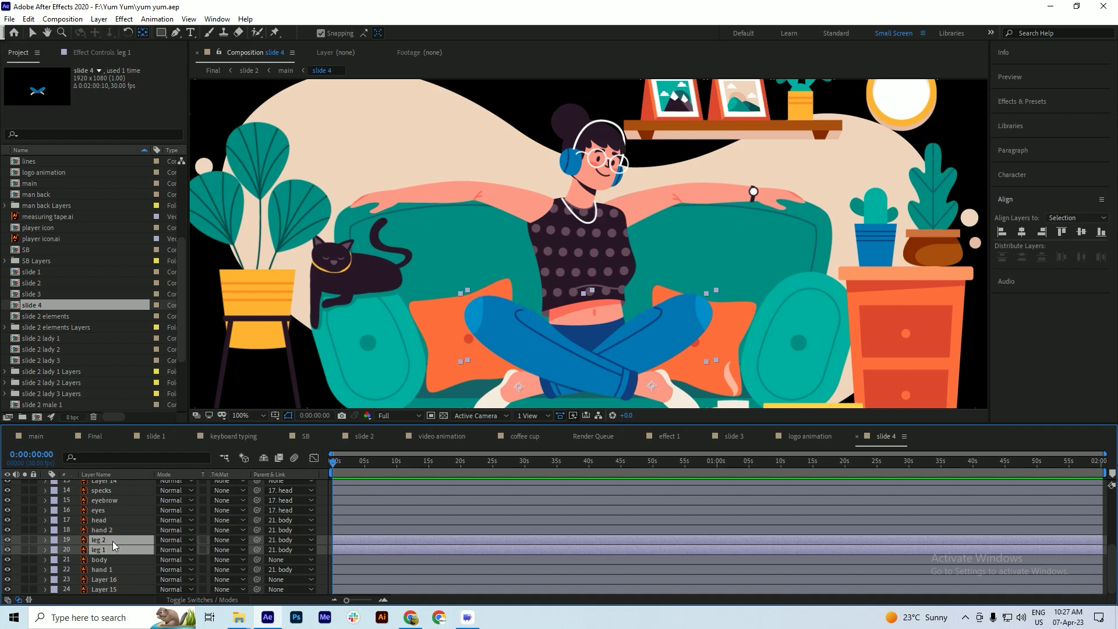
{"action": "key", "text": "r"}
{"action": "left_click", "coordinate": [75, 550]}
{"action": "key", "text": "ctrl+s"}
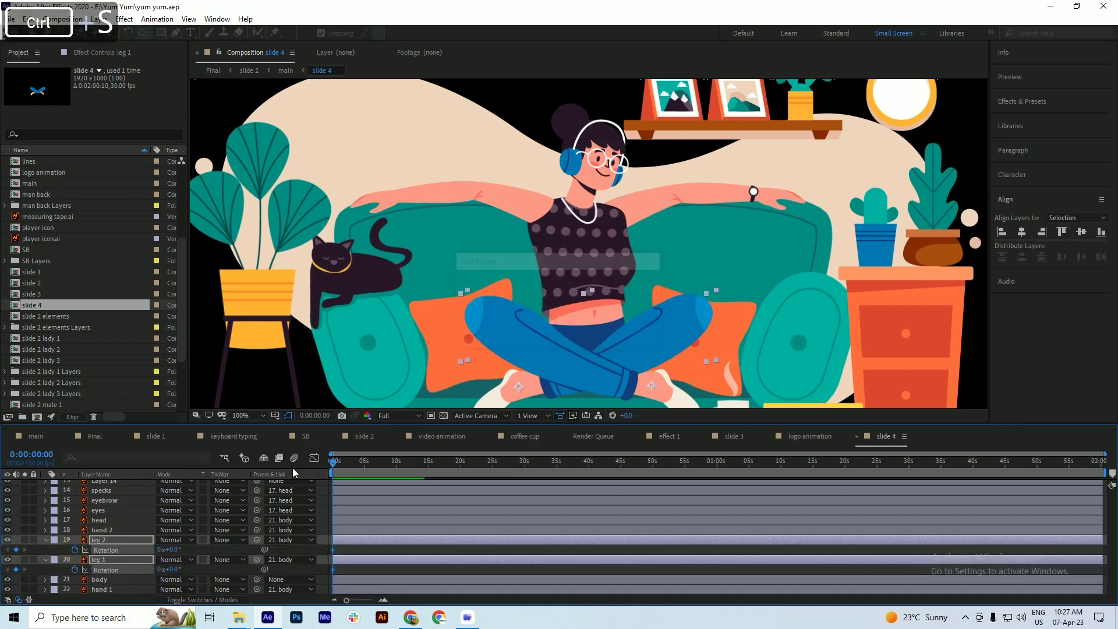
- Set the rotation of the leg 2 layer to -3° at frame 5 and save the project
{"action": "scroll", "coordinate": [317, 469], "scroll_direction": "up", "scroll_amount": 5}
{"action": "key", "text": "ctrl+Right"}
{"action": "key", "text": "ctrl+Right"}
{"action": "key", "text": "ctrl+Right"}
{"action": "key", "text": "ctrl+Right"}
{"action": "key", "text": "ctrl+Right"}
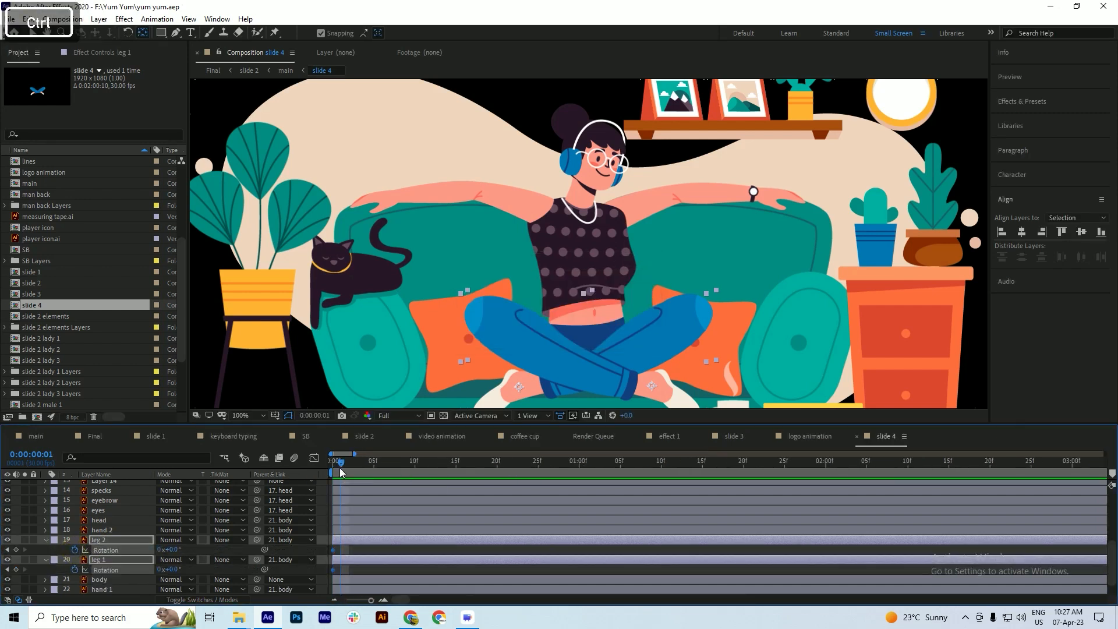
{"action": "left_click", "coordinate": [192, 551]}
{"action": "left_click_drag", "start_coordinate": [173, 550], "coordinate": [174, 550]}
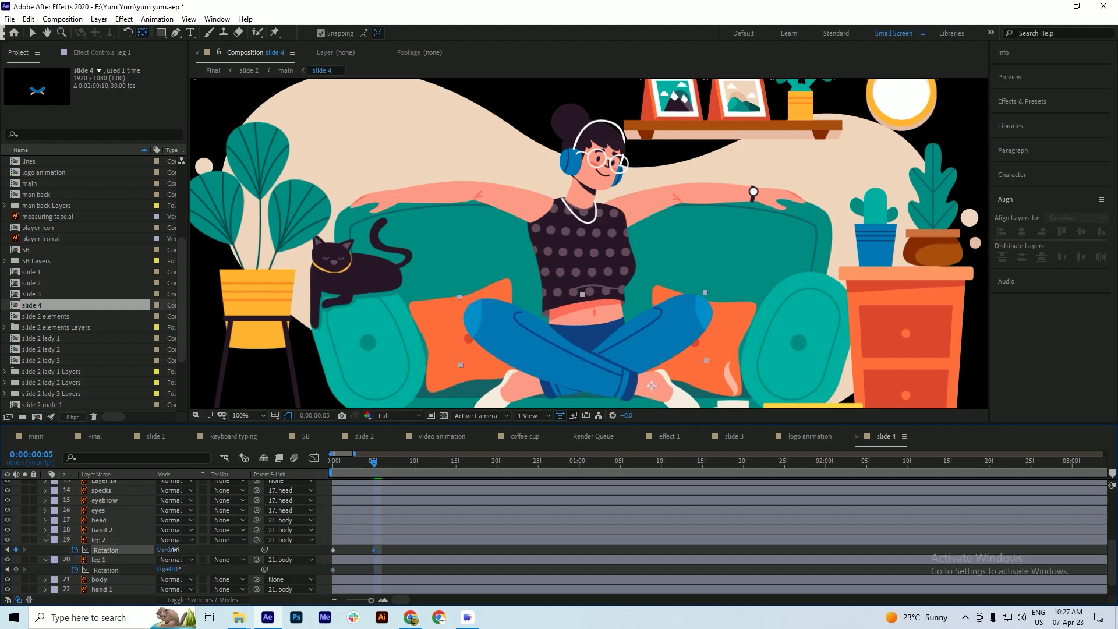
{"action": "left_click", "coordinate": [173, 550]}
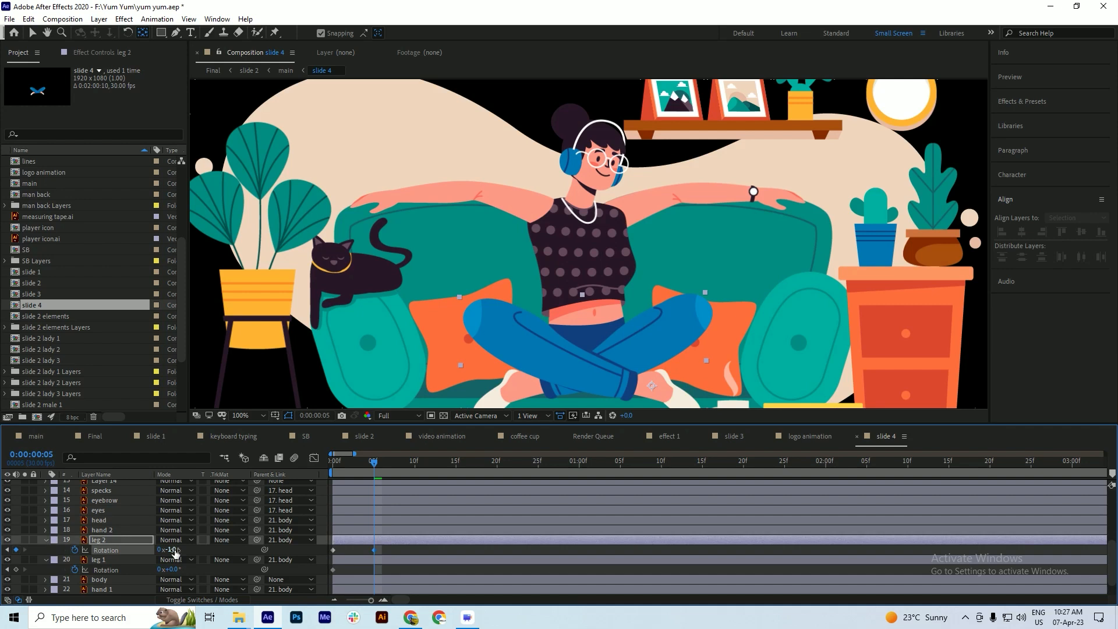
{"action": "left_click_drag", "start_coordinate": [174, 549], "coordinate": [168, 557]}
{"action": "key", "text": "ctrl+s"}
- Set the rotation of the leg 1 layer to 3° at frame 5 and save the project
{"action": "left_click", "coordinate": [174, 570]}
{"action": "type", "text": "3"}
{"action": "key", "text": "Return"}
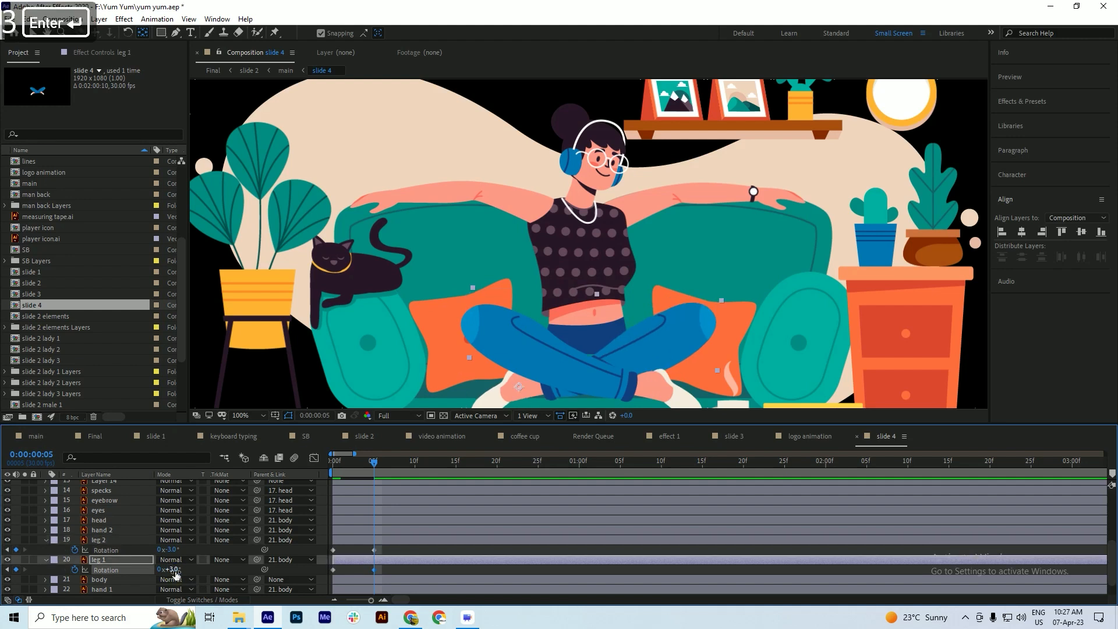
{"action": "key", "text": "ctrl+s"}
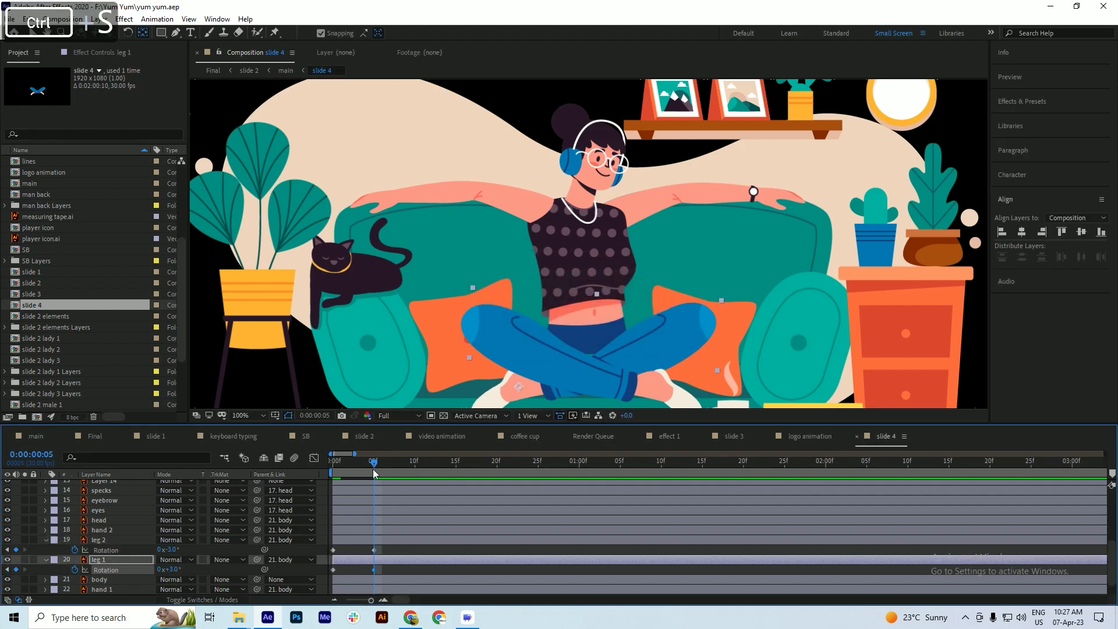
- Copy the first rotation keyframes of the leg 2 and leg 1 layers to frame 10 and save the project
{"action": "left_click_drag", "start_coordinate": [375, 462], "coordinate": [415, 466]}
{"action": "left_click", "coordinate": [333, 550]}
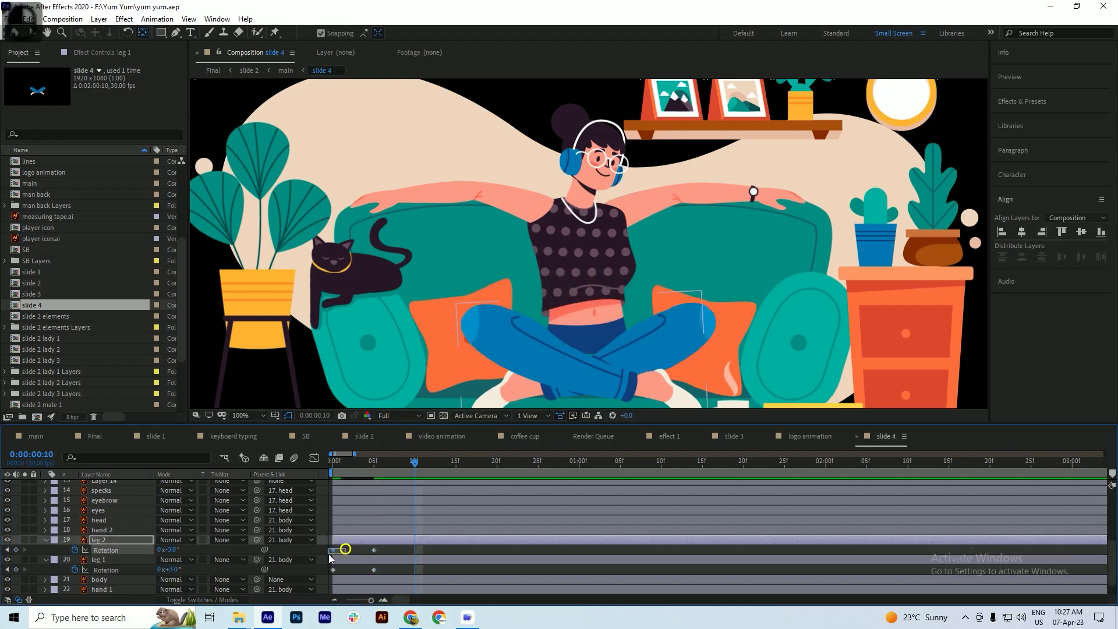
{"action": "key", "text": "ctrl+c"}
{"action": "key", "text": "ctrl+v"}
{"action": "left_click", "coordinate": [333, 570]}
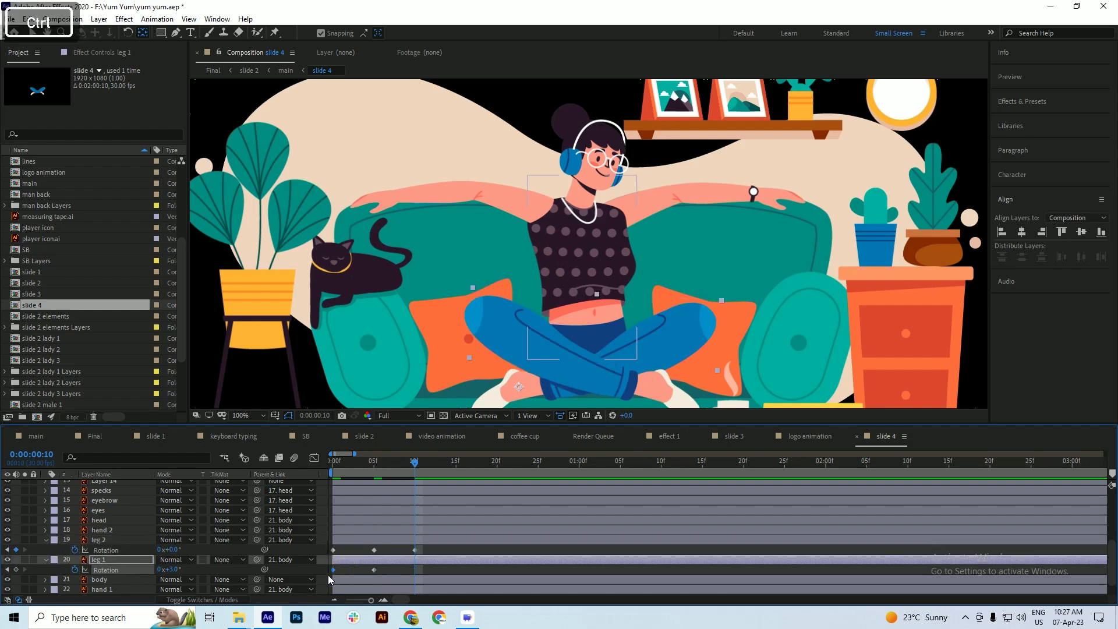
{"action": "key", "text": "ctrl+c"}
{"action": "key", "text": "ctrl+v"}
{"action": "key", "text": "ctrl+s"}
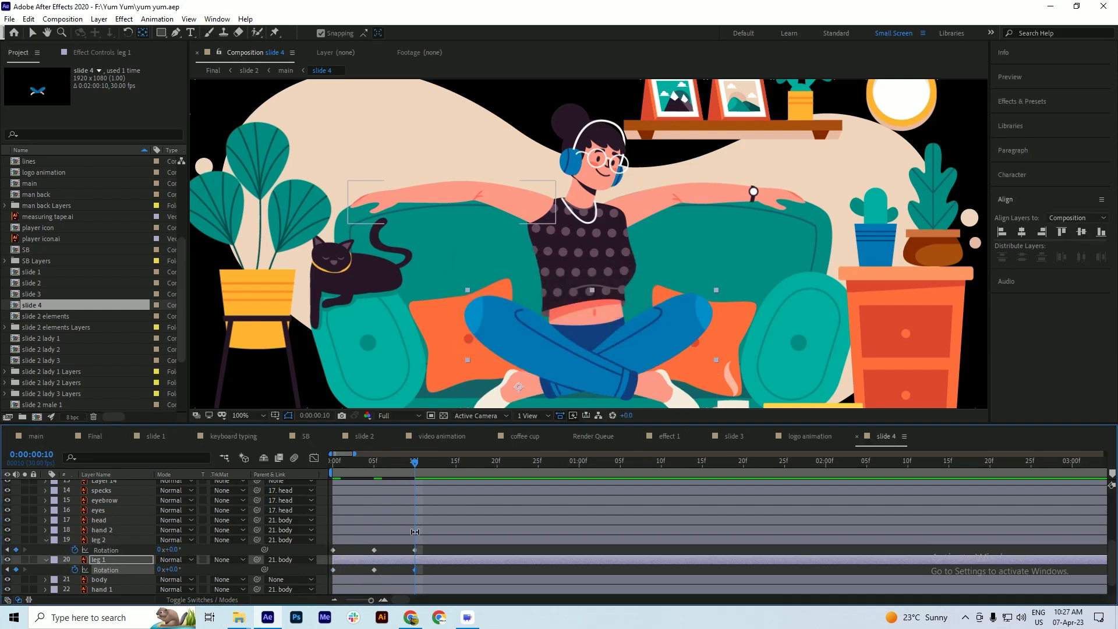
- Preview the leg movement from the start of the composition
{"action": "left_click_drag", "start_coordinate": [406, 466], "coordinate": [260, 473]}
{"action": "key", "text": "space"}
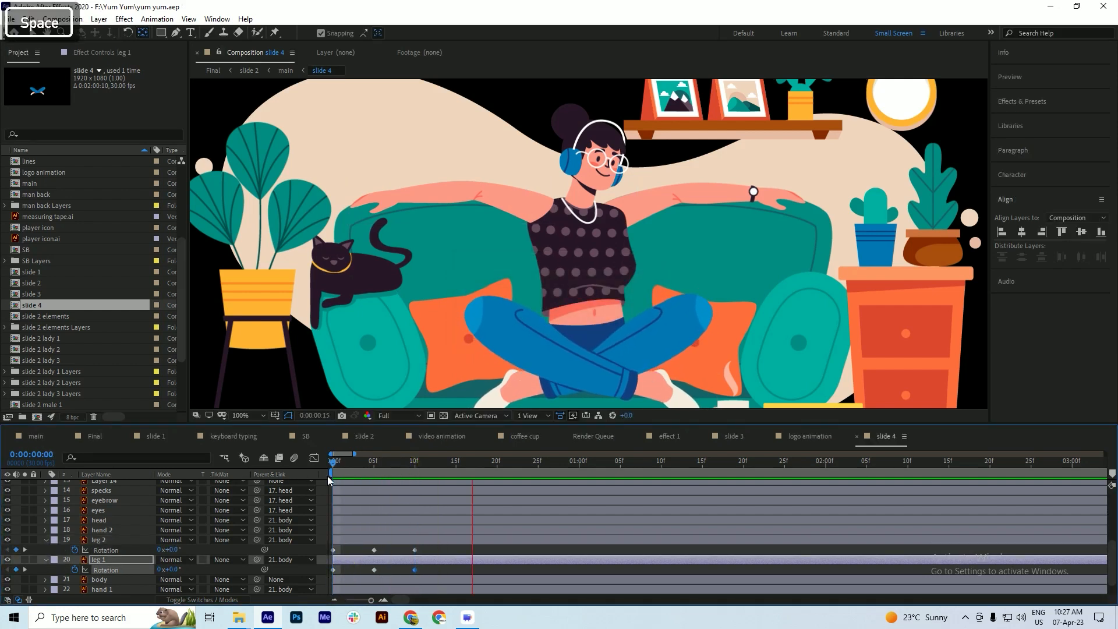
- Add position and rotation keyframes to the body layer at frame 0 and save the project
{"action": "left_click_drag", "start_coordinate": [349, 460], "coordinate": [294, 508]}
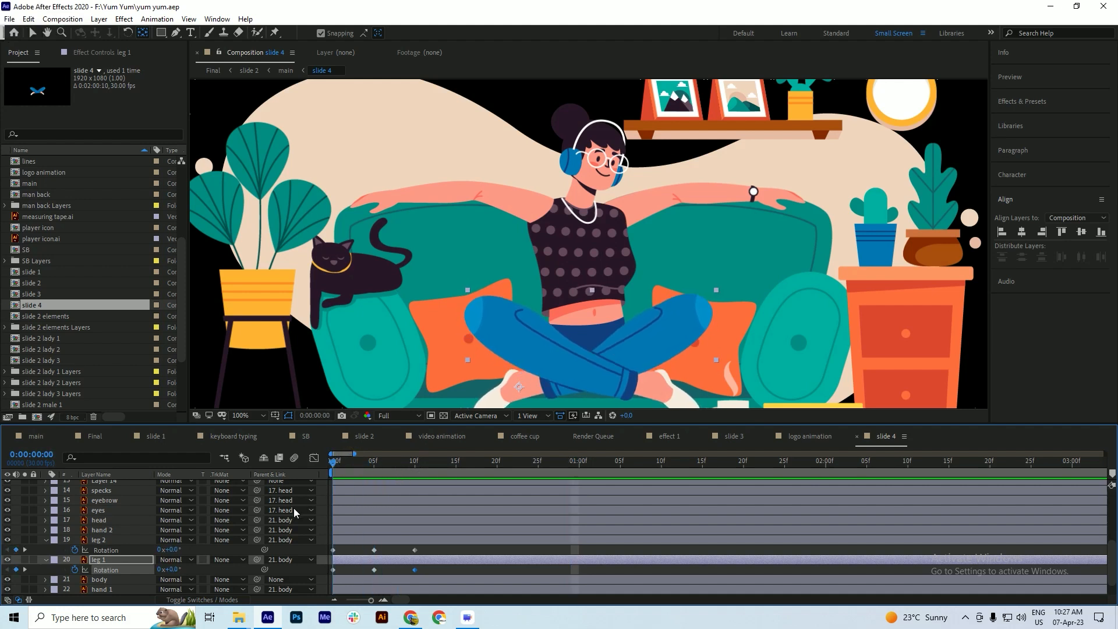
{"action": "key", "text": "ctrl+s"}
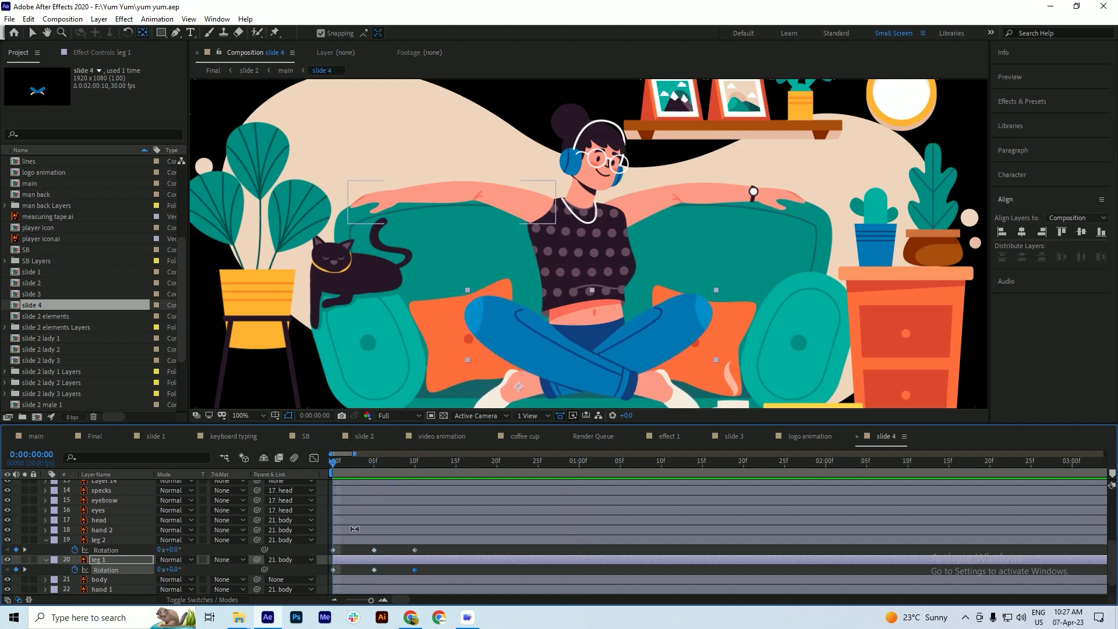
{"action": "left_click", "coordinate": [354, 529]}
{"action": "left_click", "coordinate": [354, 535]}
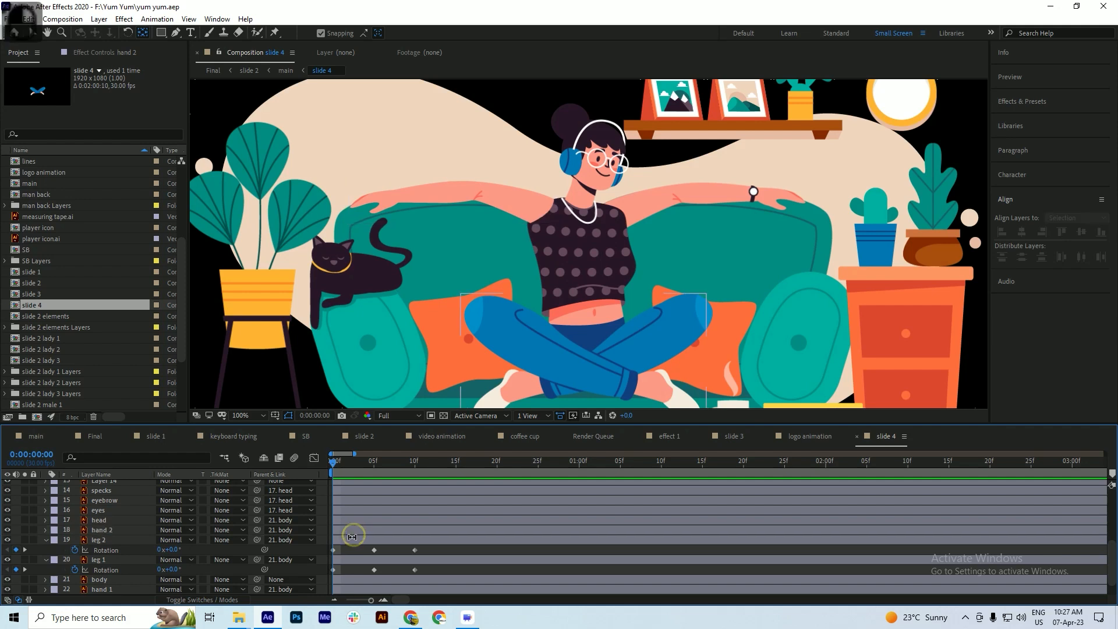
{"action": "left_click", "coordinate": [109, 579]}
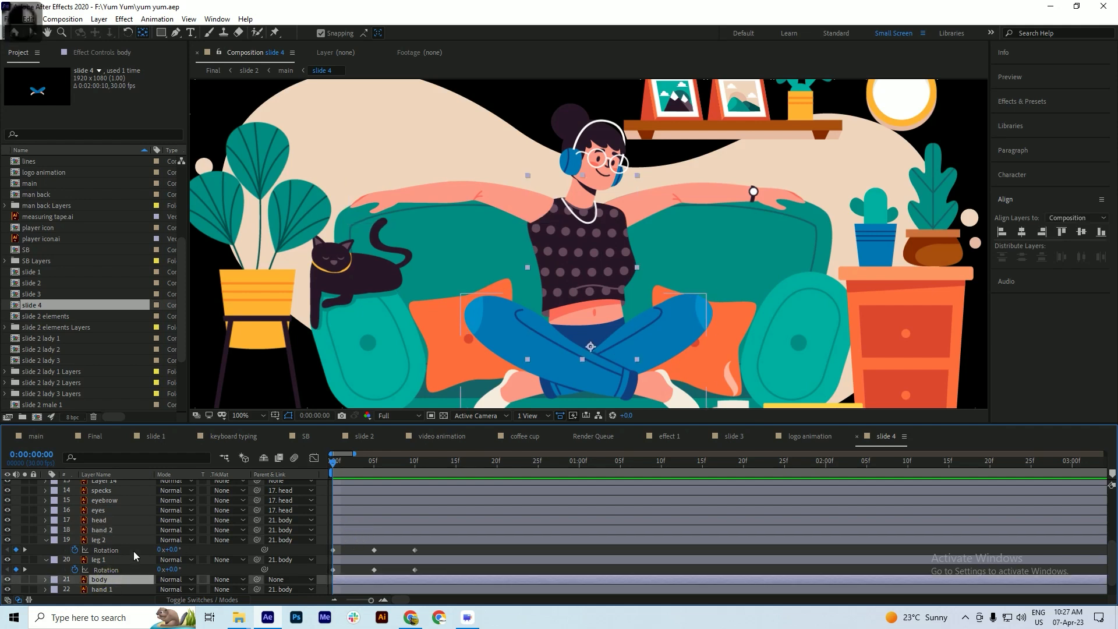
{"action": "scroll", "coordinate": [134, 551], "scroll_direction": "down", "scroll_amount": 1}
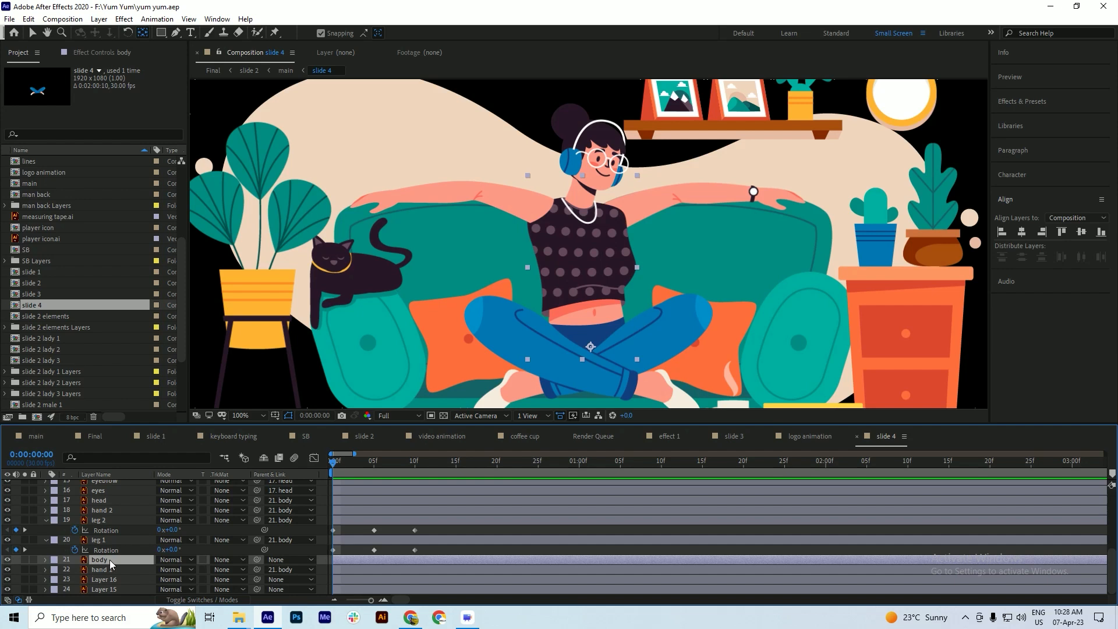
{"action": "key", "text": "shift+p"}
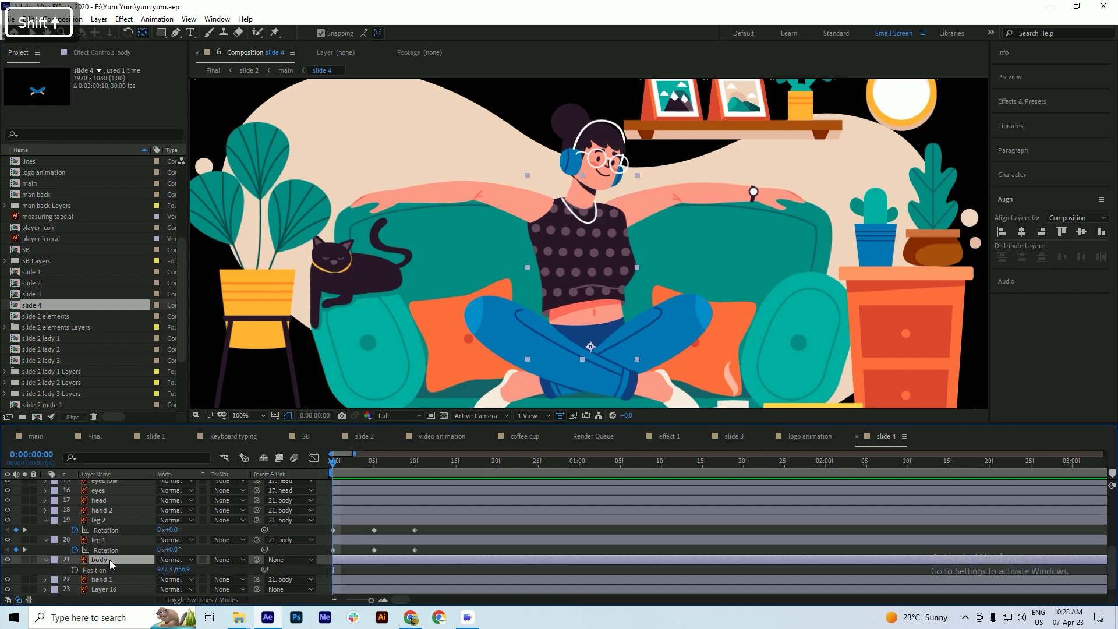
{"action": "key", "text": "shift+r"}
{"action": "left_click", "coordinate": [74, 569]}
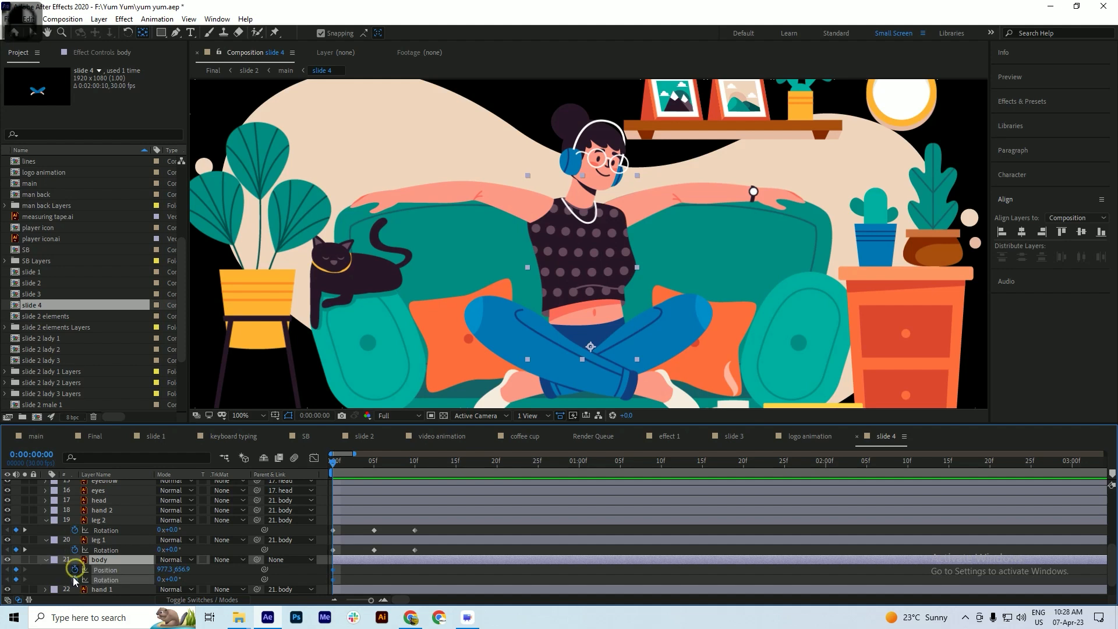
{"action": "key", "text": "ctrl+s"}
- Try to lower the body layer slightly by nudging its position at frame 5
{"action": "left_click_drag", "start_coordinate": [350, 464], "coordinate": [374, 487]}
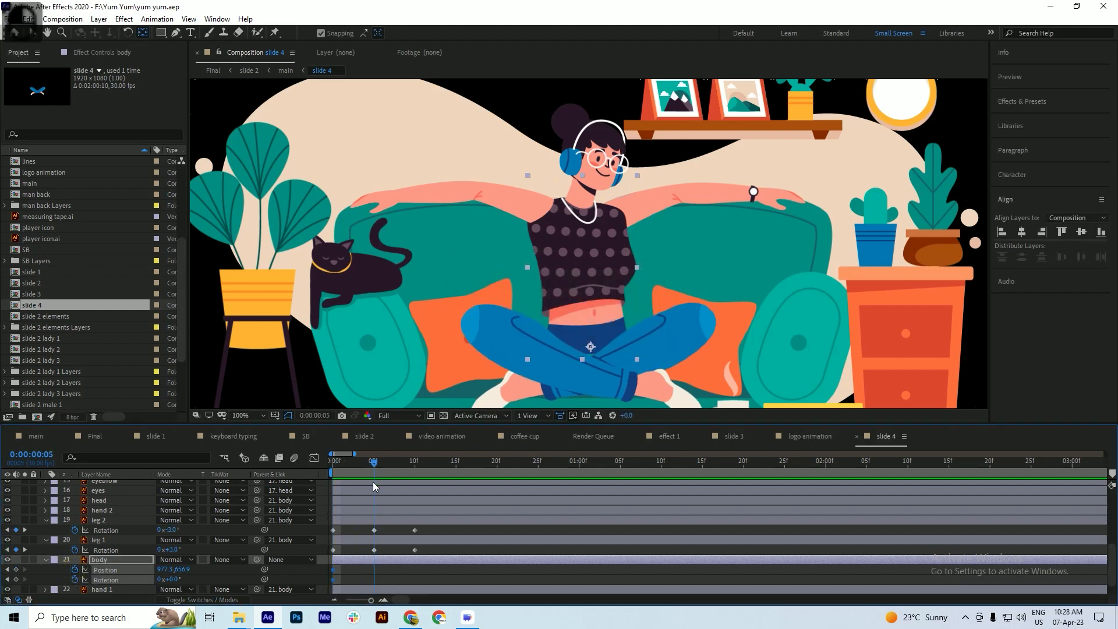
{"action": "key", "text": "Down"}
{"action": "key", "text": "Down"}
{"action": "key", "text": "Down"}
{"action": "key", "text": "Down"}
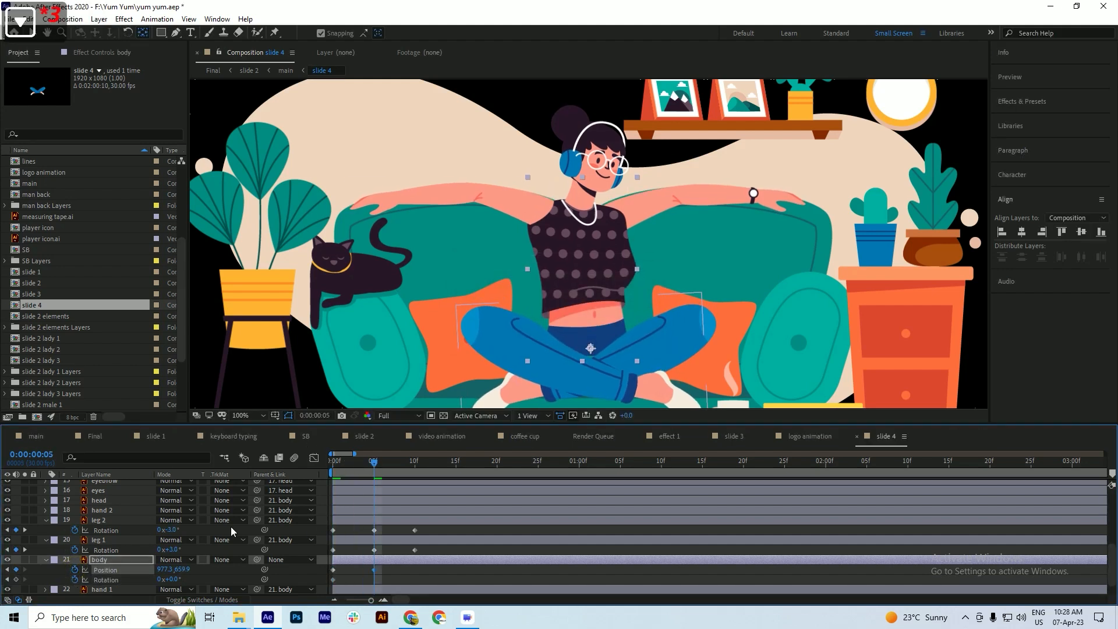
- Undo the body layer's position nudges at frame 5 and save the project
{"action": "key", "text": "ctrl+z"}
{"action": "key", "text": "ctrl+z"}
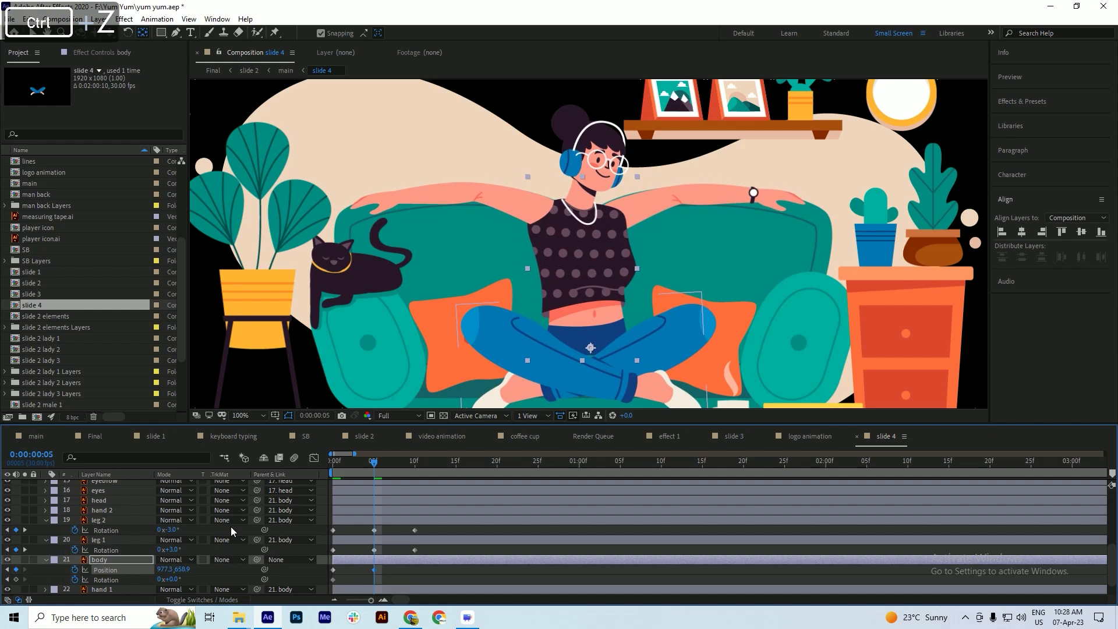
{"action": "key", "text": "ctrl+z"}
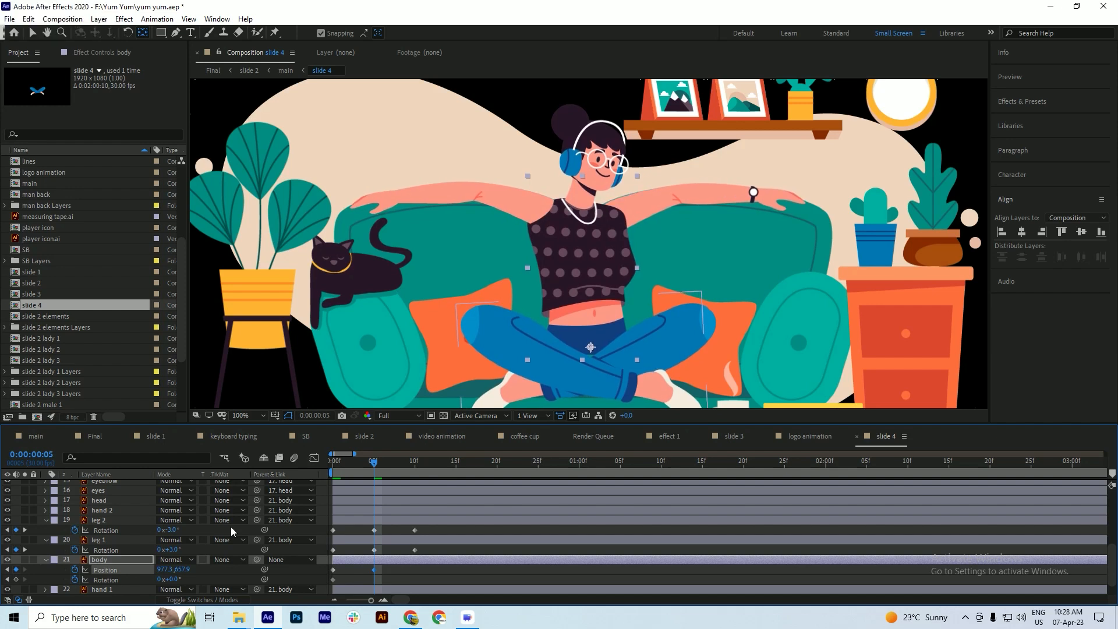
{"action": "key", "text": "ctrl+z"}
{"action": "key", "text": "ctrl+s"}
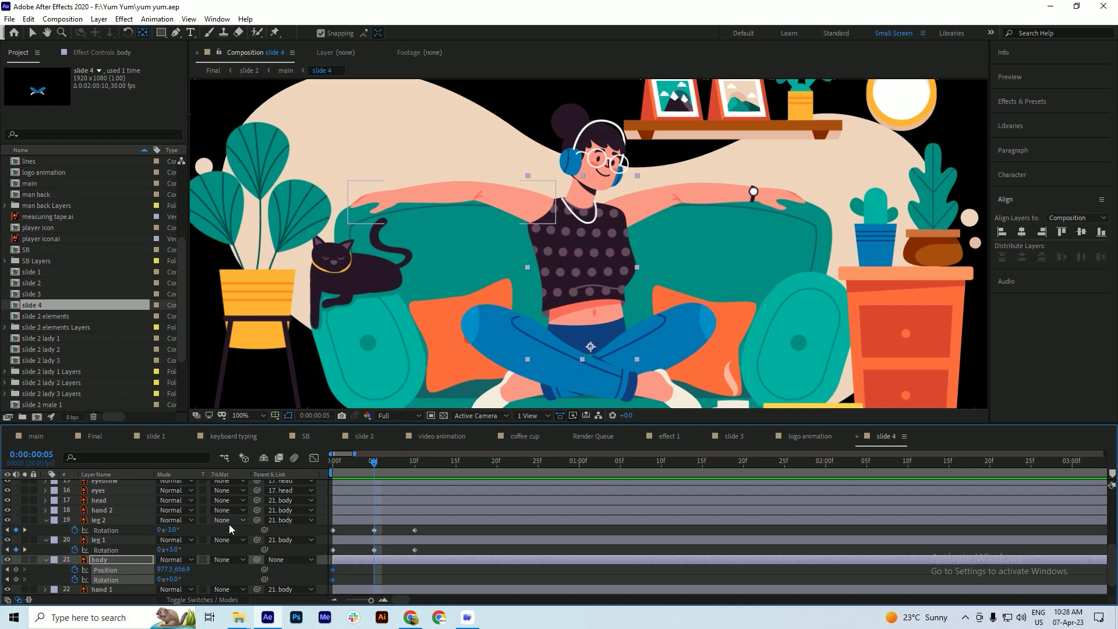
- Set the parent of the leg 1 and leg 2 layers to None and save the project
{"action": "left_click", "coordinate": [106, 540]}
{"action": "left_click", "coordinate": [106, 520], "text": "shift"}
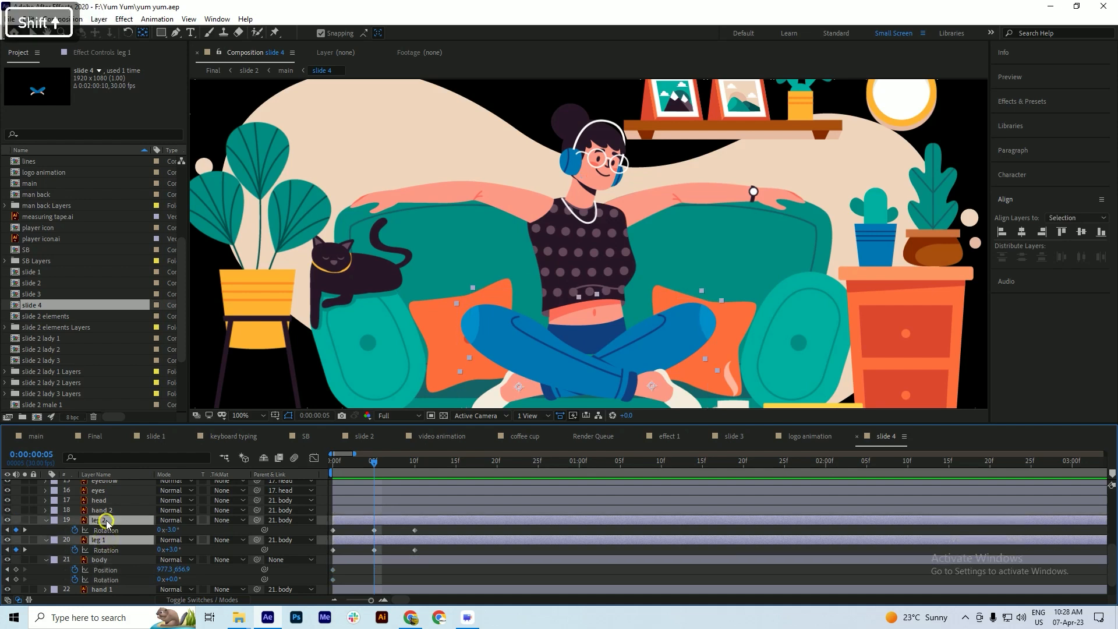
{"action": "left_click", "coordinate": [286, 521]}
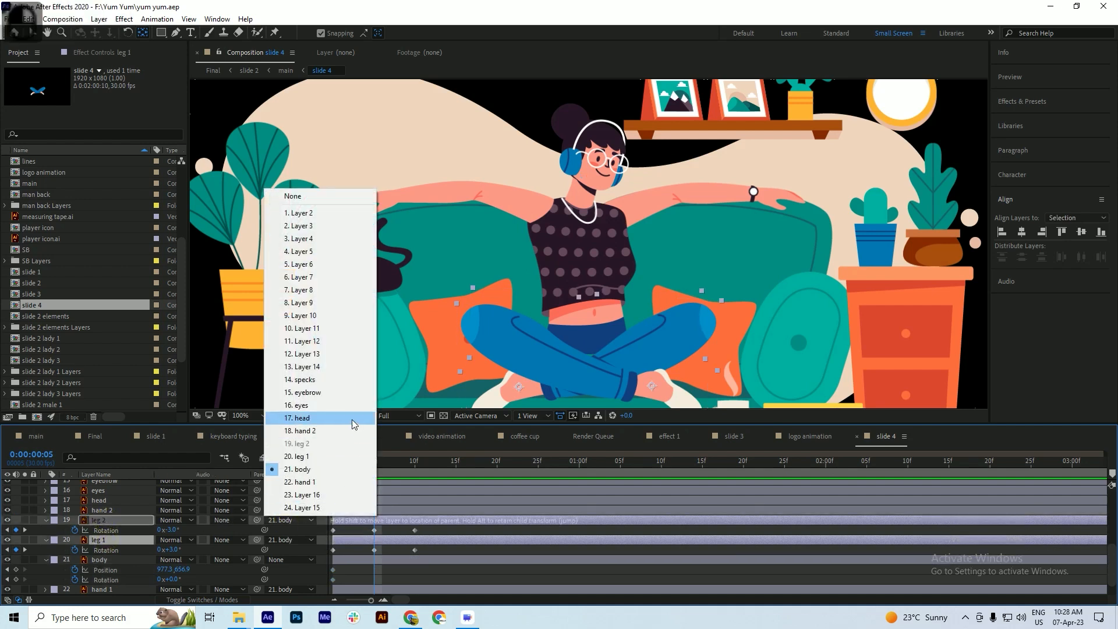
{"action": "left_click", "coordinate": [292, 196]}
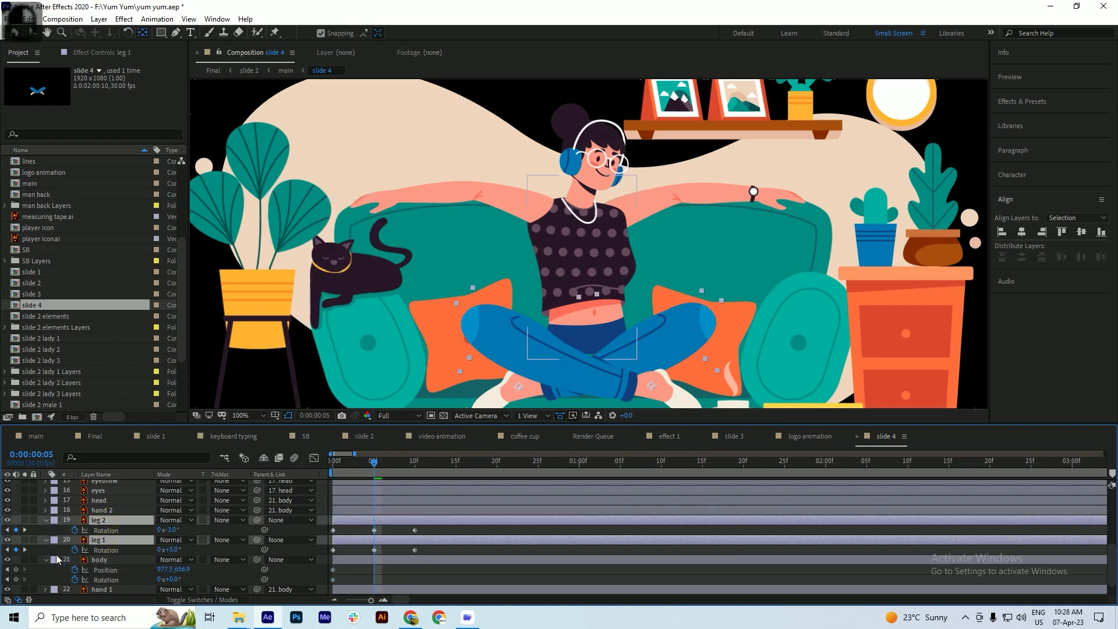
{"action": "left_click", "coordinate": [363, 560]}
{"action": "key", "text": "ctrl+s"}
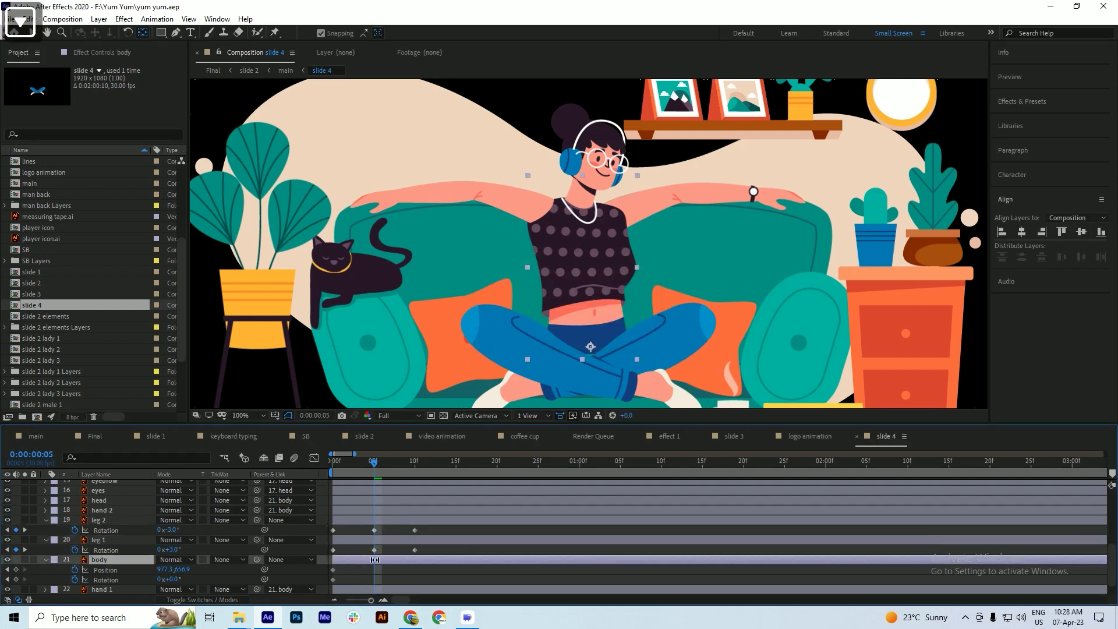
- Lower the body layer to position 977.3, 662.9 at frame 5 and save the project
{"action": "key", "text": "shift+Down"}
{"action": "key", "text": "Down"}
{"action": "key", "text": "Down"}
{"action": "key", "text": "Down"}
{"action": "key", "text": "Down"}
{"action": "key", "text": "Down"}
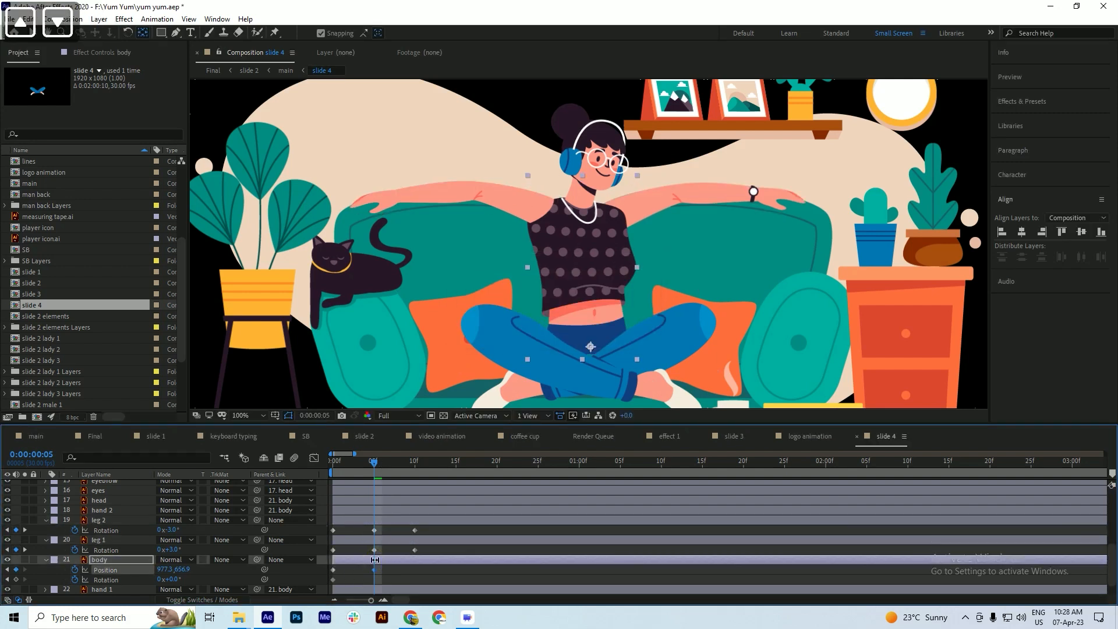
{"action": "key", "text": "Down"}
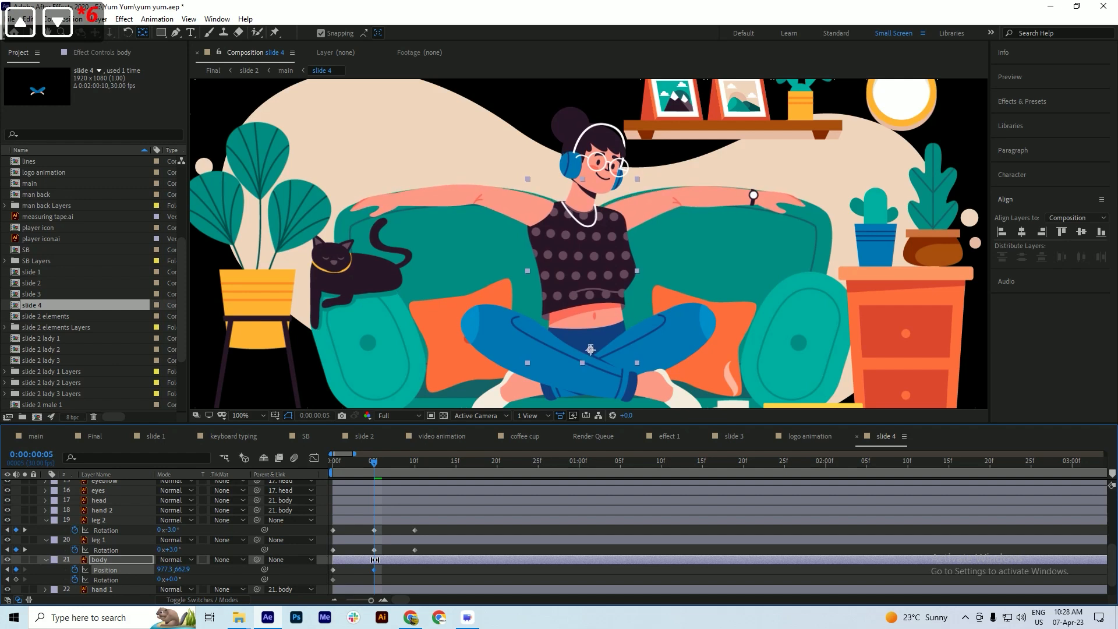
{"action": "key", "text": "ctrl+s"}
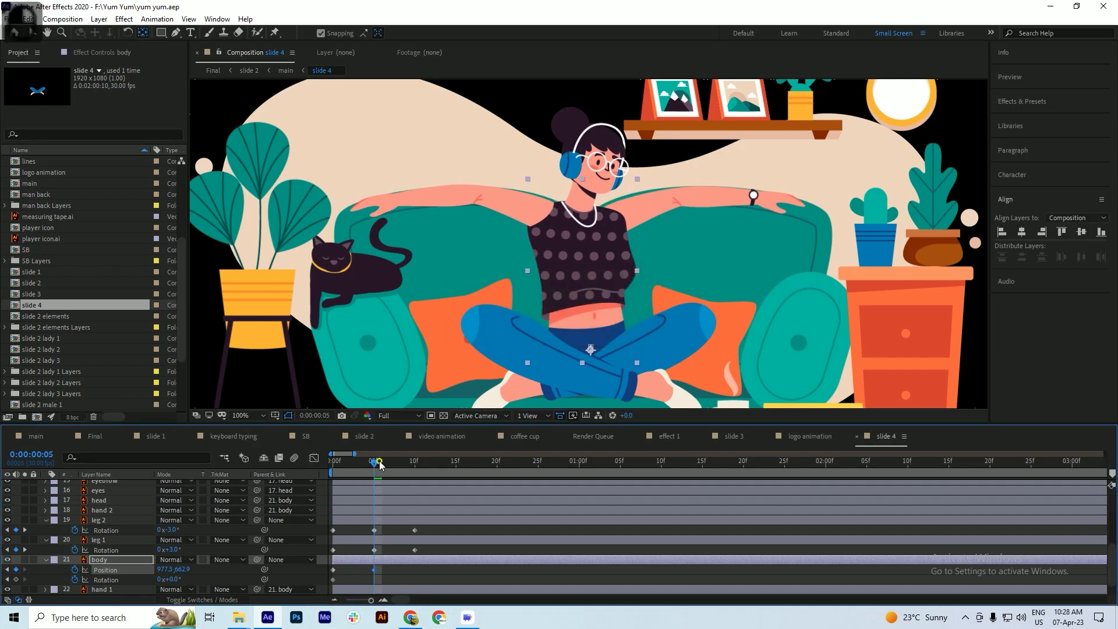
- Copy the body layer's first position keyframe to frame 10, delete its rotation keyframe, and save the project
{"action": "left_click_drag", "start_coordinate": [376, 461], "coordinate": [415, 461]}
{"action": "left_click", "coordinate": [334, 570]}
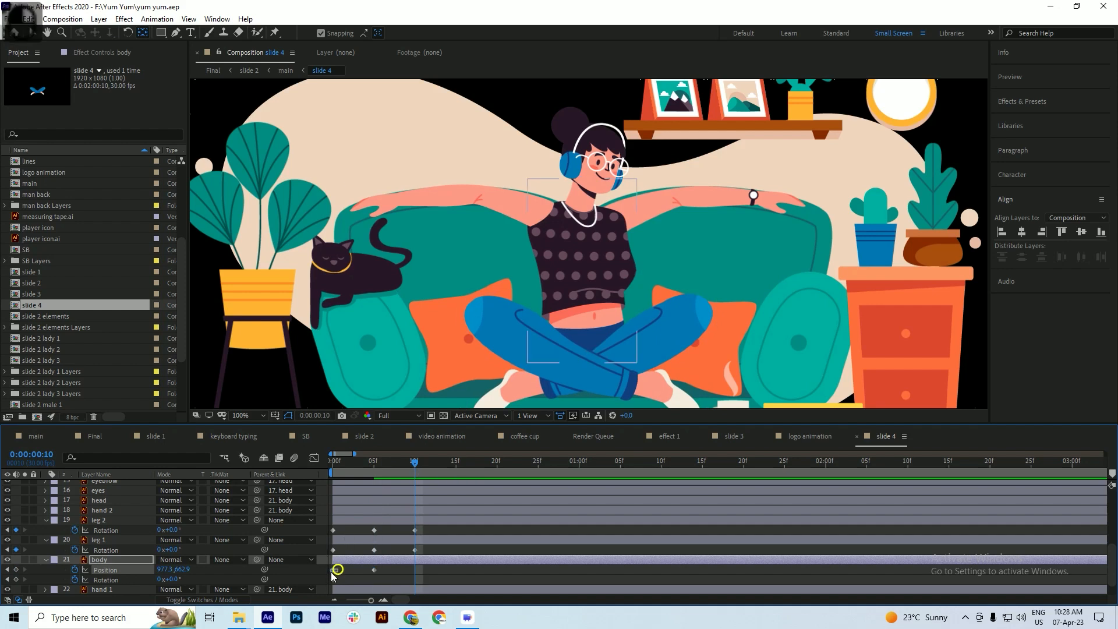
{"action": "key", "text": "ctrl+c"}
{"action": "key", "text": "ctrl+v"}
{"action": "key", "text": "ctrl+s"}
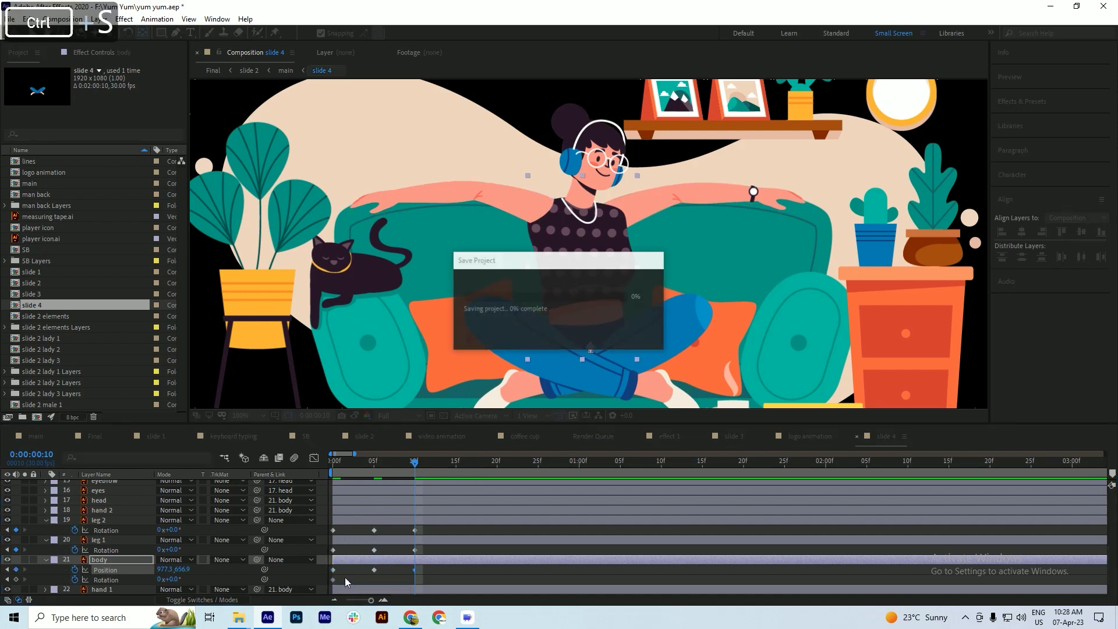
{"action": "left_click_drag", "start_coordinate": [343, 577], "coordinate": [327, 587]}
{"action": "key", "text": "ctrl+s"}
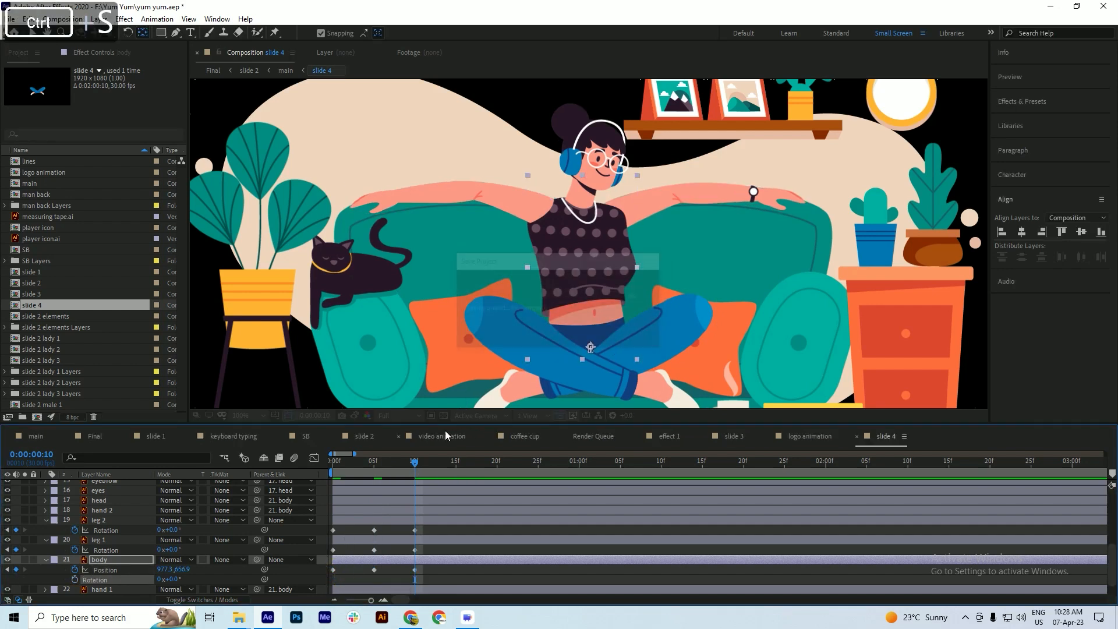
- Preview the body and leg movement from the start of the composition
{"action": "left_click", "coordinate": [412, 462]}
{"action": "key", "text": "space"}
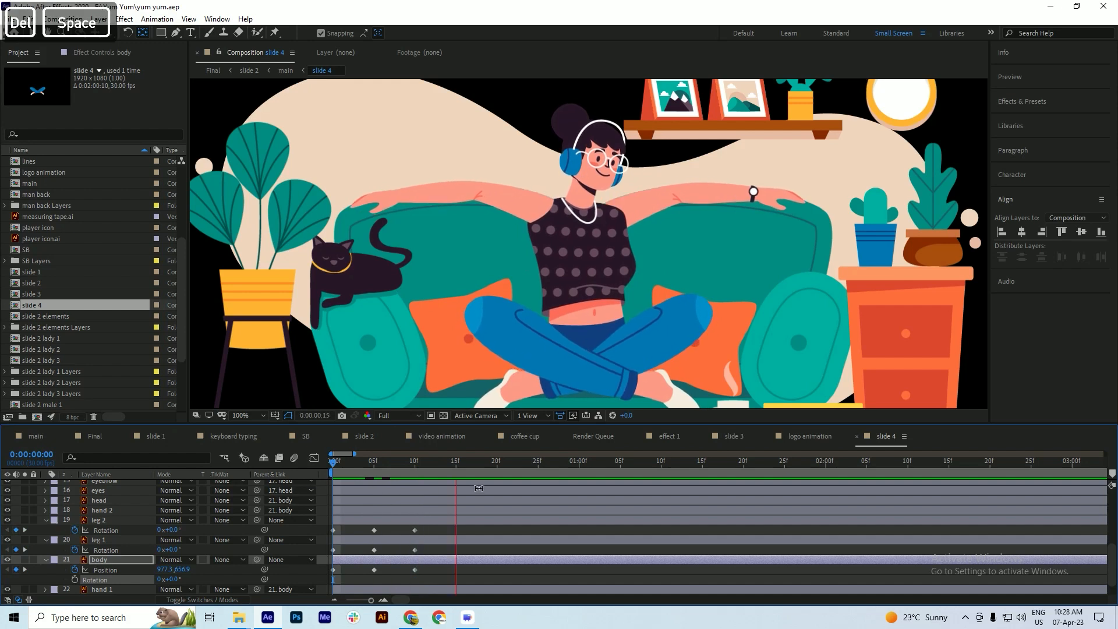
{"action": "left_click", "coordinate": [368, 467]}
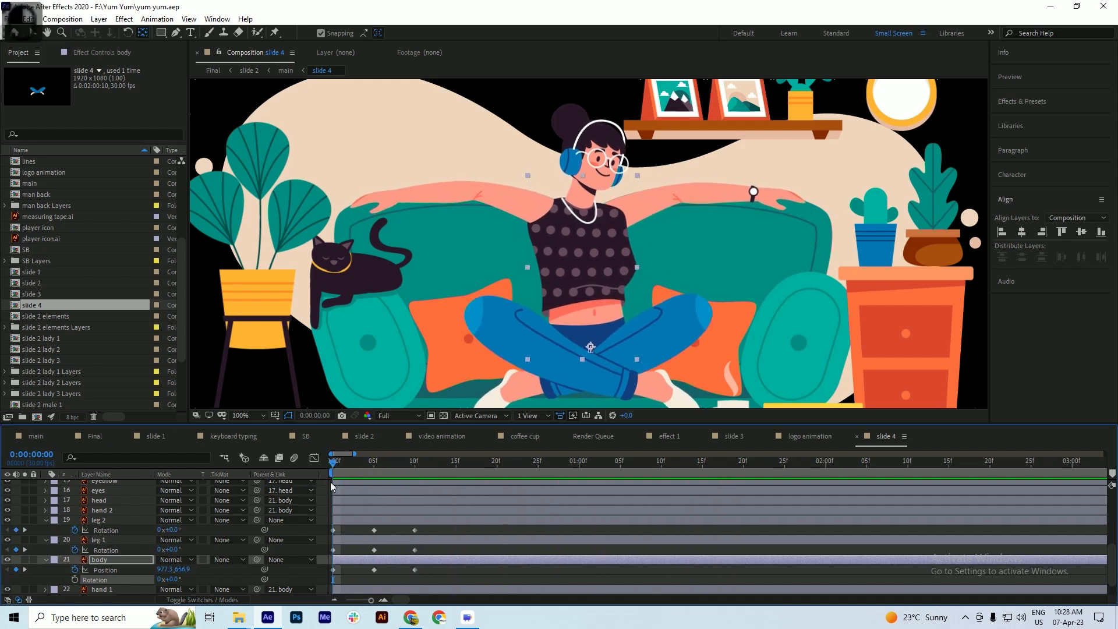
{"action": "key", "text": "space"}
{"action": "key", "text": "space"}
{"action": "mouse_move", "coordinate": [334, 493]}
{"action": "left_mouse_down"}
{"action": "mouse_move", "coordinate": [416, 488]}
{"action": "mouse_move", "coordinate": [335, 499]}
{"action": "left_mouse_up"}
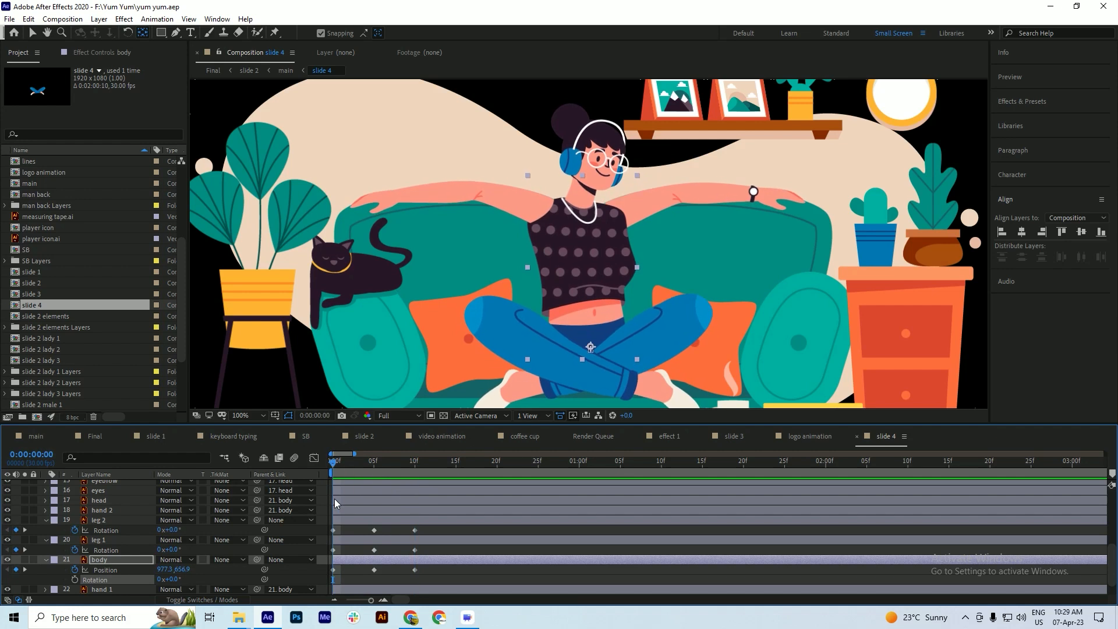
- Add position and rotation keyframes to the head layer at frame 0 and save the project
{"action": "left_click", "coordinate": [338, 510]}
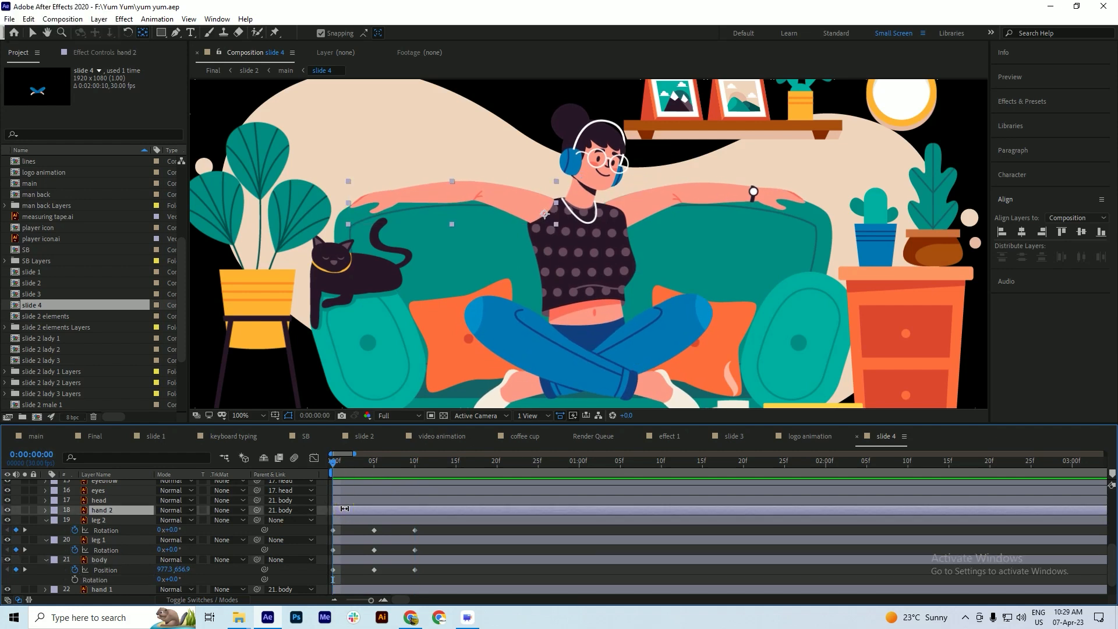
{"action": "left_click", "coordinate": [349, 499]}
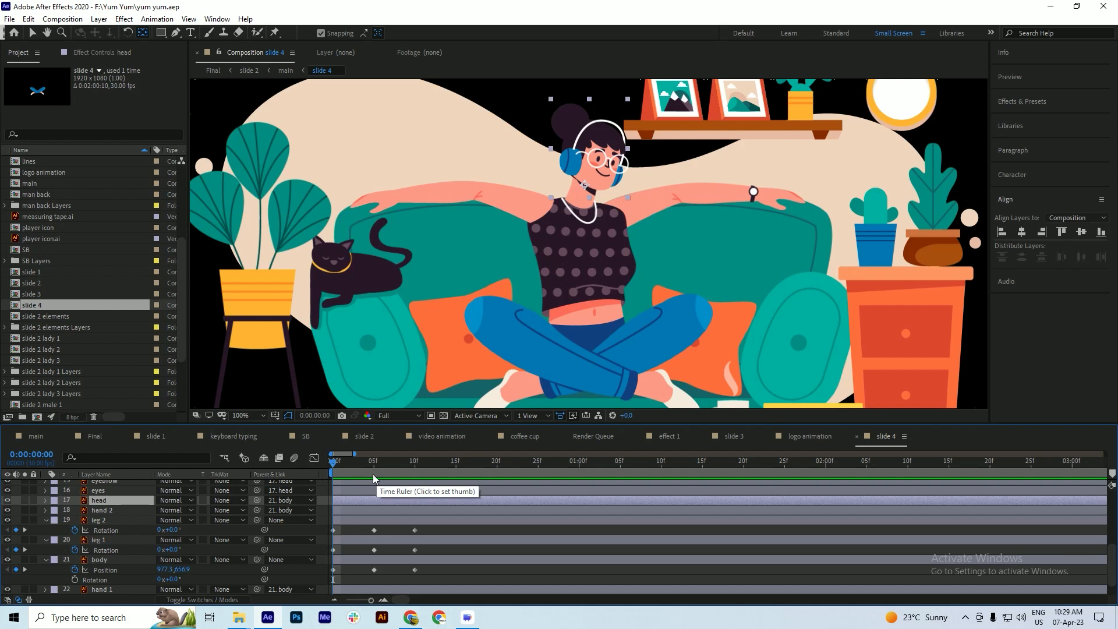
{"action": "key", "text": "r"}
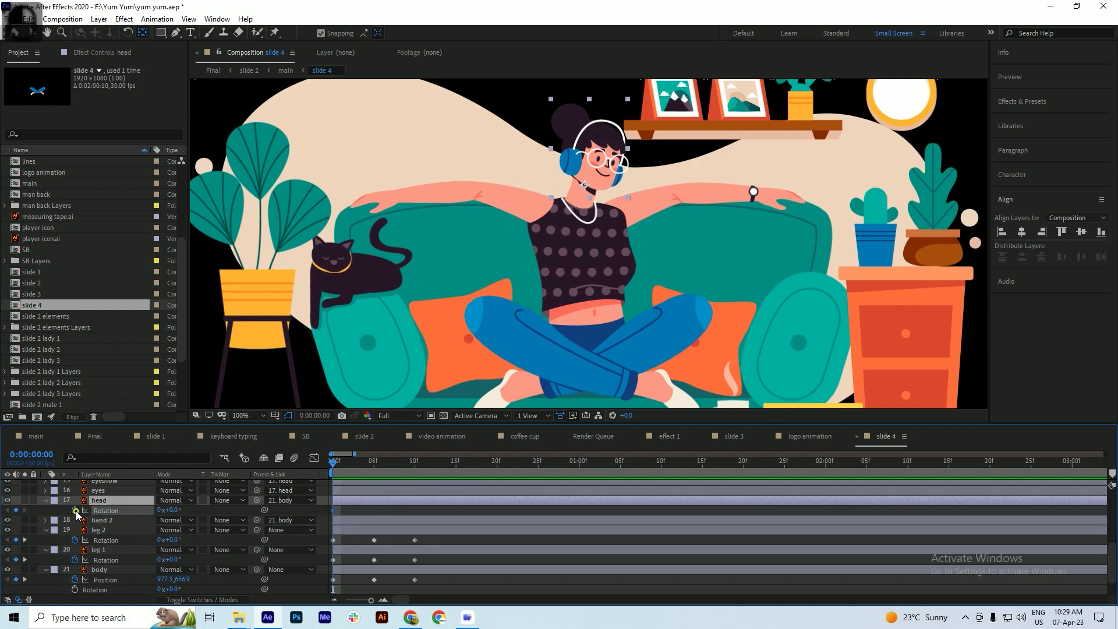
{"action": "key", "text": "shift+p"}
{"action": "left_click", "coordinate": [75, 510]}
{"action": "key", "text": "ctrl+s"}
- Set the head layer's position to 98.3, 20.9 and its rotation to -15.1° at frame 5, saving the project
{"action": "left_click_drag", "start_coordinate": [354, 466], "coordinate": [373, 474]}
{"action": "key", "text": "shift+Down"}
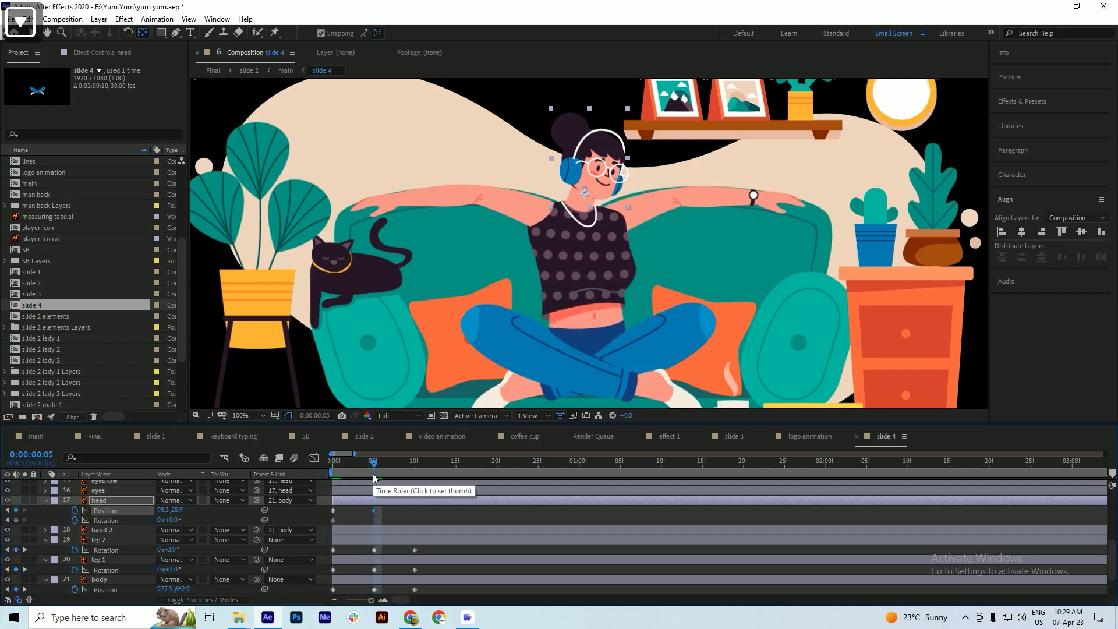
{"action": "key", "text": "Up"}
{"action": "key", "text": "Up"}
{"action": "key", "text": "Up"}
{"action": "key", "text": "ctrl+s"}
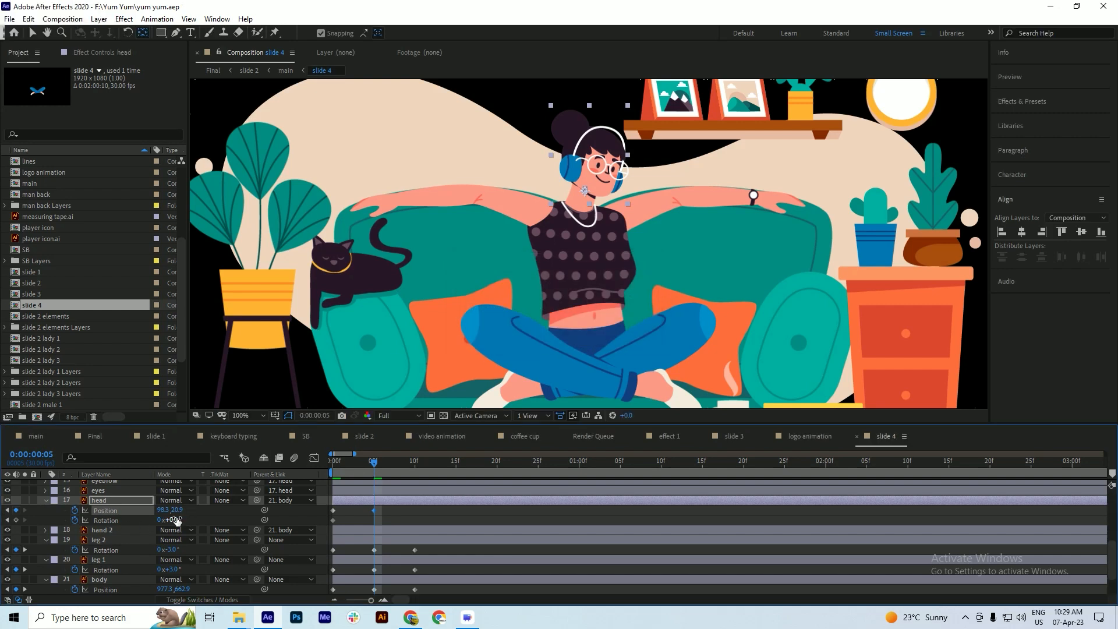
{"action": "left_click_drag", "start_coordinate": [177, 520], "coordinate": [104, 529]}
{"action": "key", "text": "ctrl+s"}
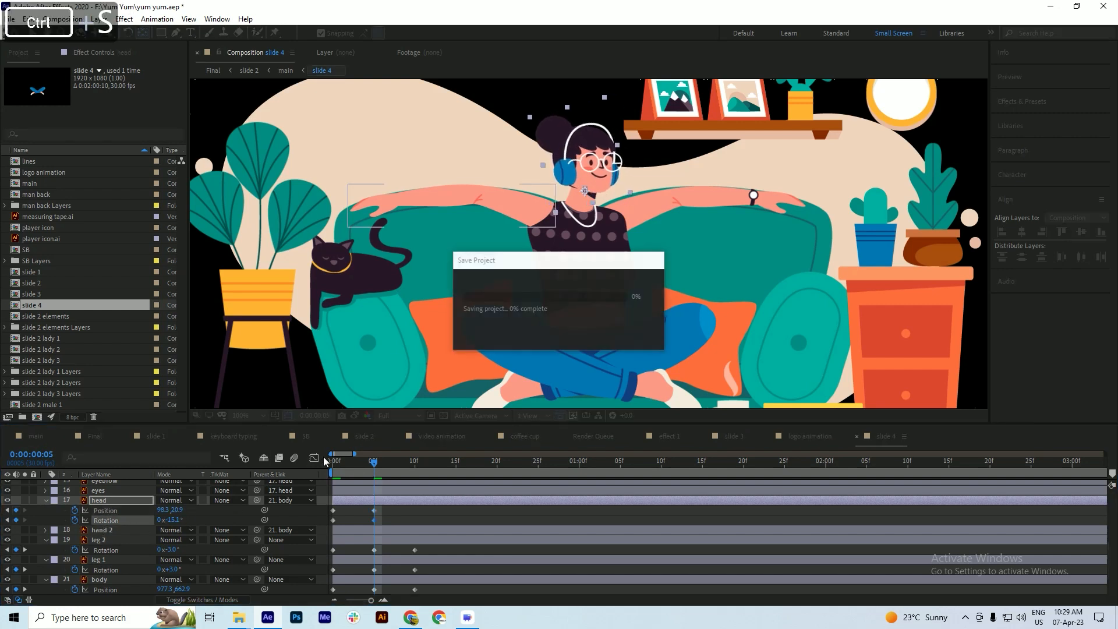
- Copy the head layer's first position and rotation keyframes to frame 10 and save the project
{"action": "left_click_drag", "start_coordinate": [373, 462], "coordinate": [411, 484]}
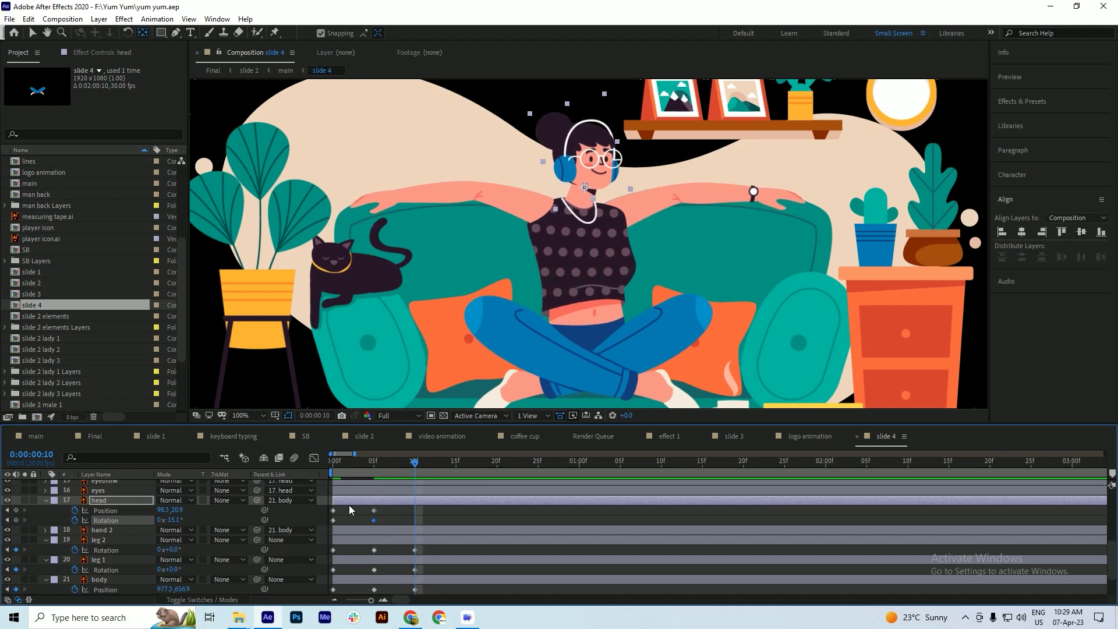
{"action": "left_click_drag", "start_coordinate": [346, 508], "coordinate": [328, 527]}
{"action": "key", "text": "ctrl+c"}
{"action": "key", "text": "ctrl+v"}
{"action": "key", "text": "ctrl+s"}
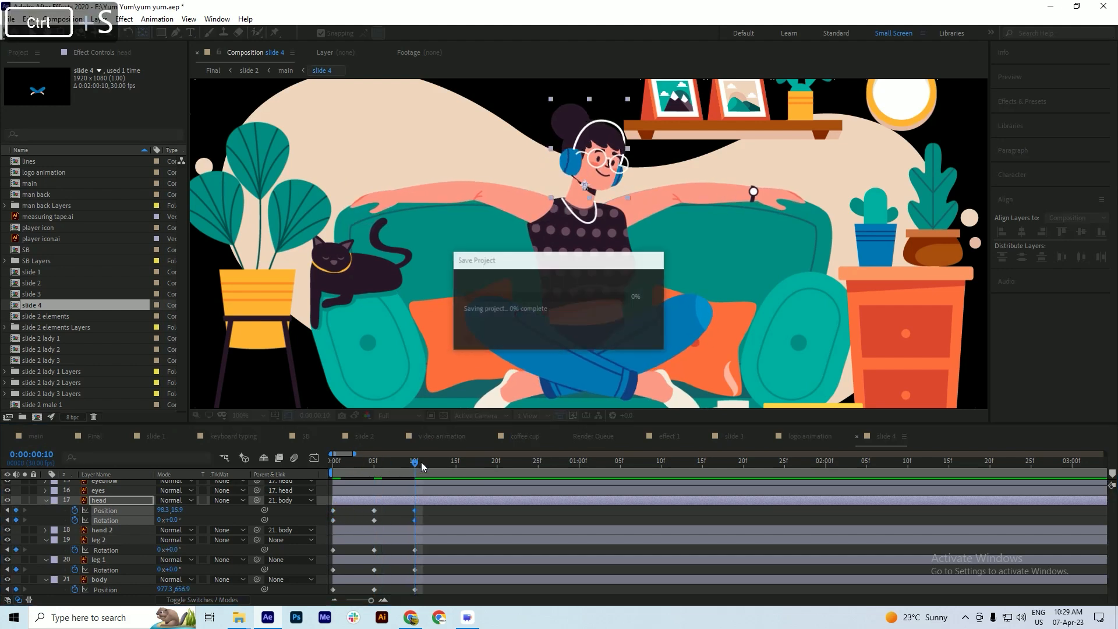
- Preview the combined head, body and leg movement from the start of the composition
{"action": "key", "text": "space"}
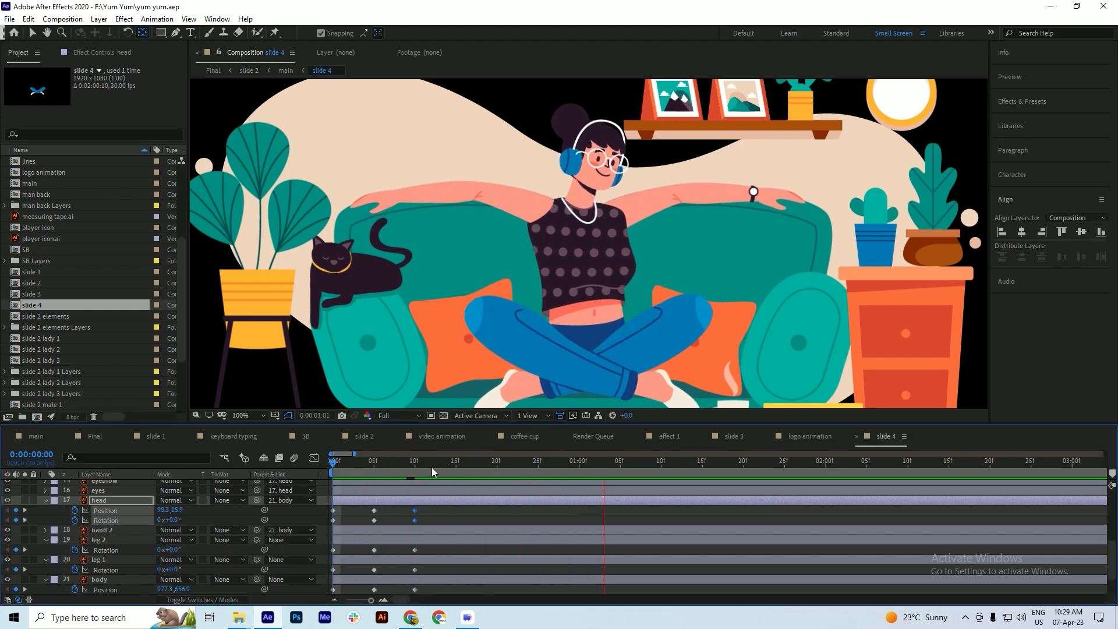
{"action": "key", "text": "space"}
{"action": "key", "text": "space"}
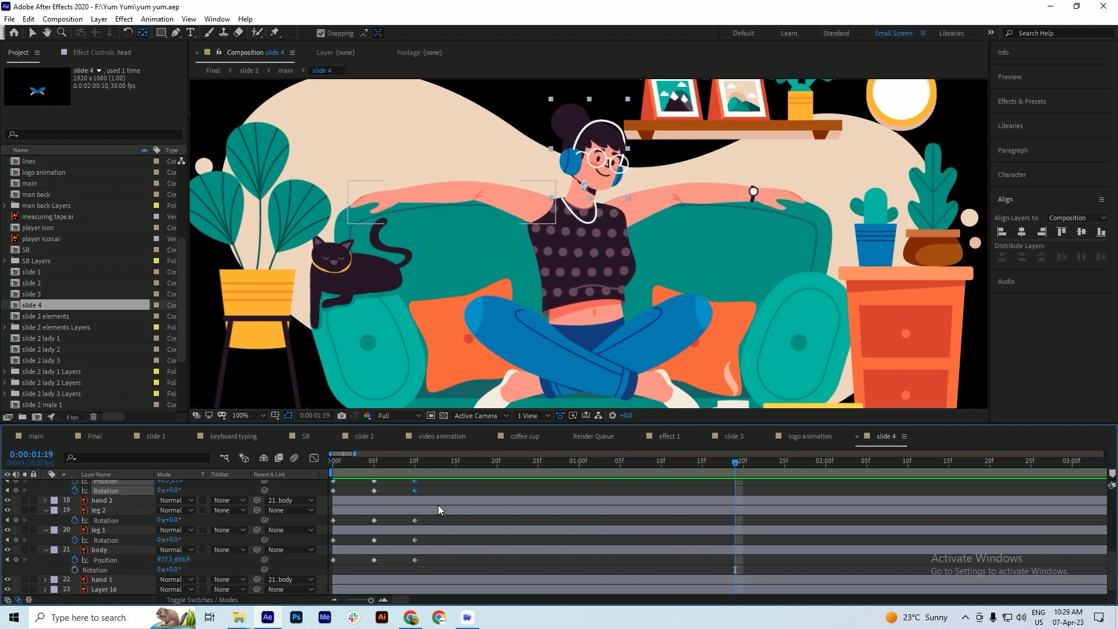
- Enlarge the timeline area so more layers are visible and save the project
{"action": "left_click", "coordinate": [453, 511]}
{"action": "key", "text": "ctrl+s"}
{"action": "scroll", "coordinate": [458, 509], "scroll_direction": "down", "scroll_amount": 1}
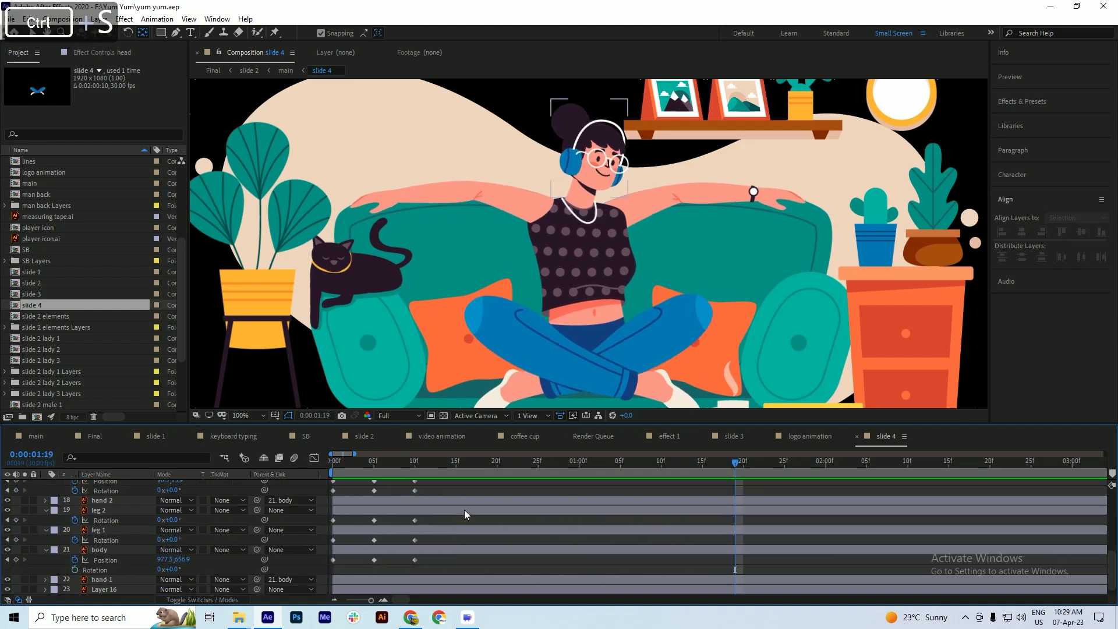
{"action": "left_click_drag", "start_coordinate": [478, 424], "coordinate": [482, 362]}
{"action": "key", "text": "ctrl+s"}
- Switch to Chrome, open the bookmarked Top Five AE Expressions page in a new tab and copy the Inertial Bounce expression code
{"action": "left_click", "coordinate": [411, 618]}
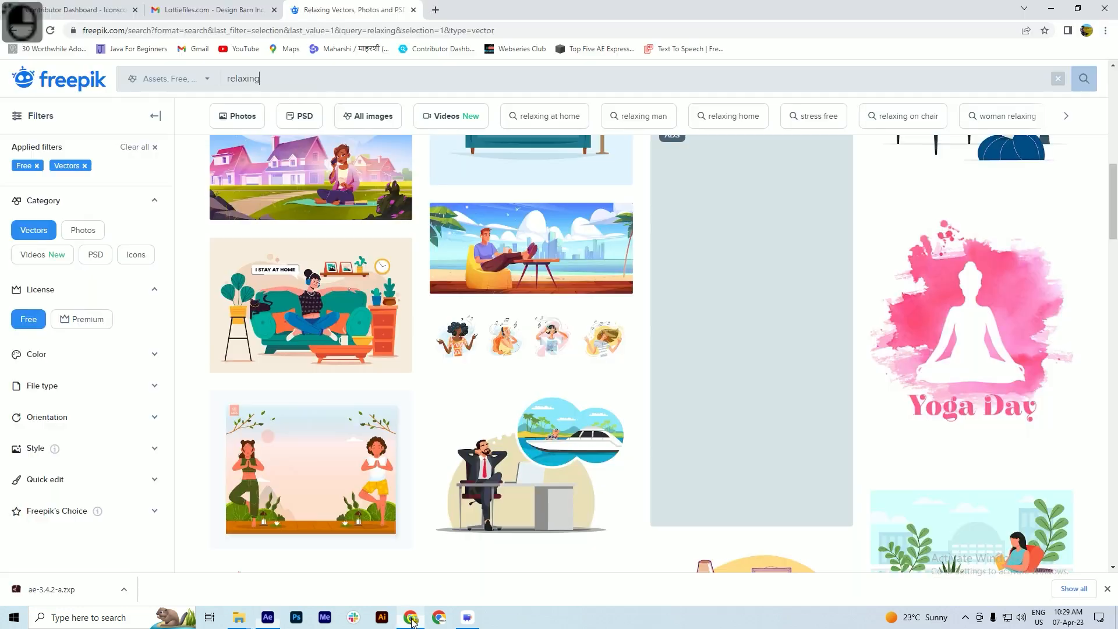
{"action": "left_click", "coordinate": [438, 10]}
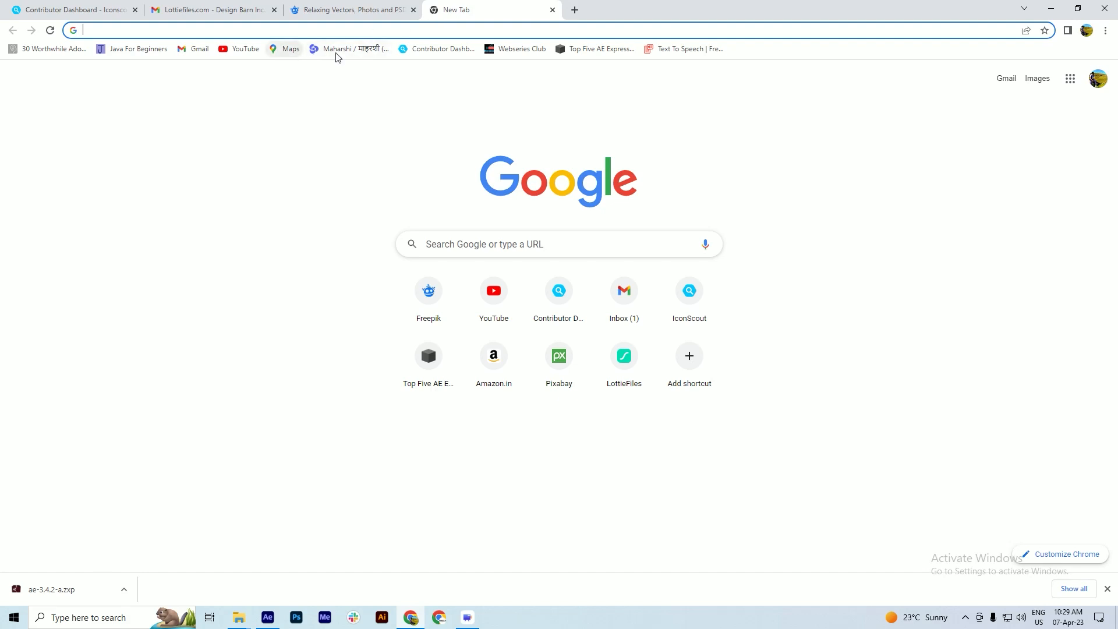
{"action": "left_click", "coordinate": [591, 50]}
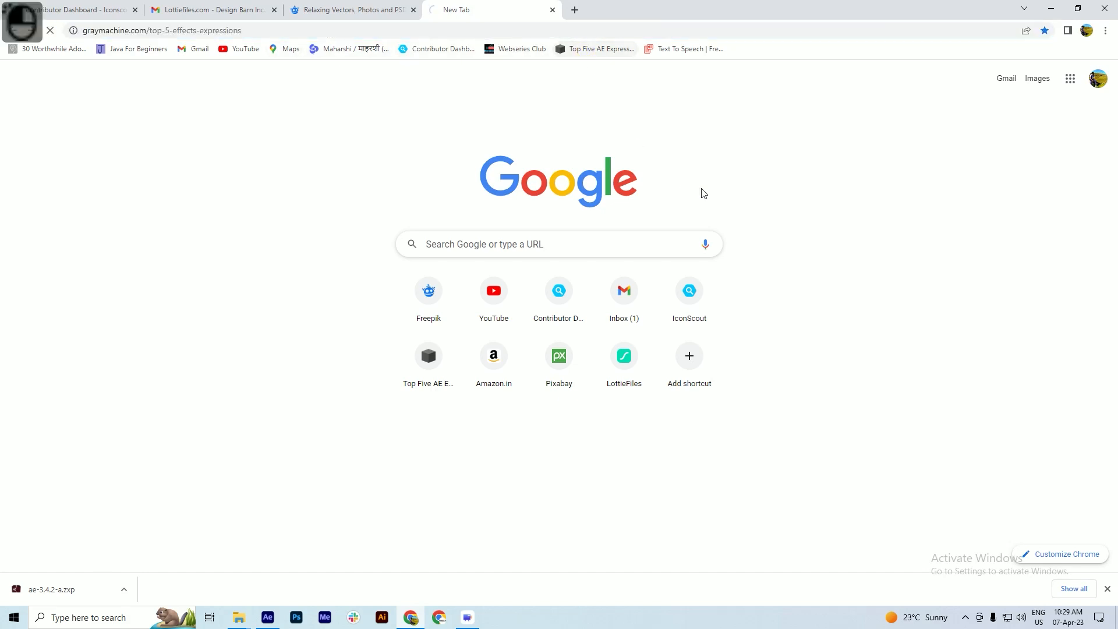
{"action": "scroll", "coordinate": [550, 187], "scroll_direction": "down", "scroll_amount": 3}
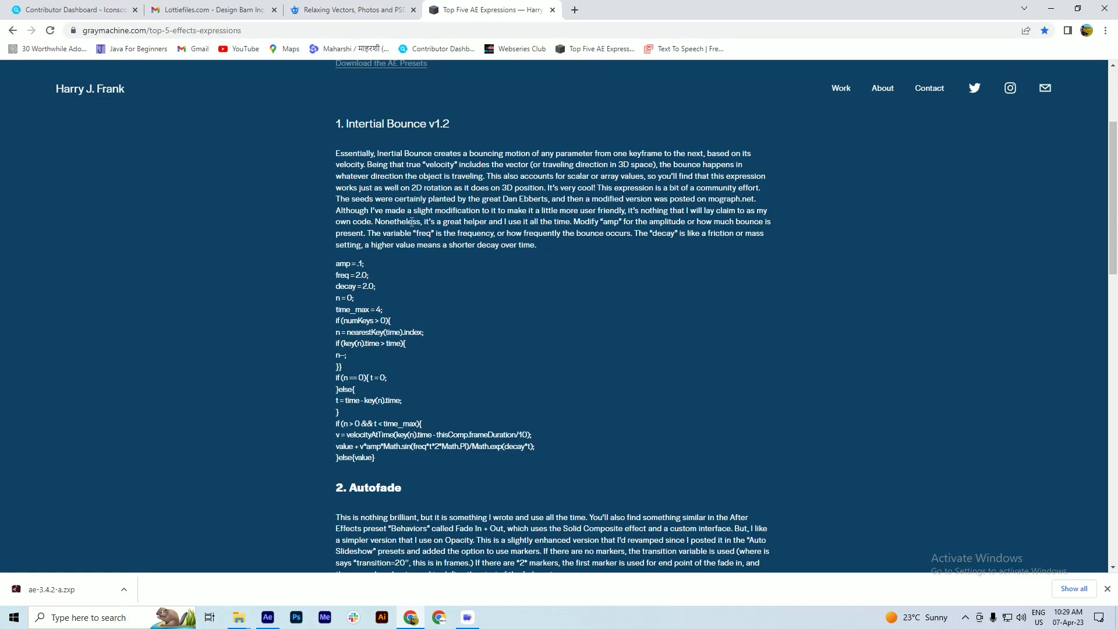
{"action": "left_click", "coordinate": [336, 264]}
{"action": "left_click_drag", "start_coordinate": [336, 263], "coordinate": [431, 459]}
{"action": "key", "text": "ctrl+c"}
- Switch back to After Effects and apply the copied bounce expression to the body layer's position
{"action": "key", "text": "alt+Tab"}
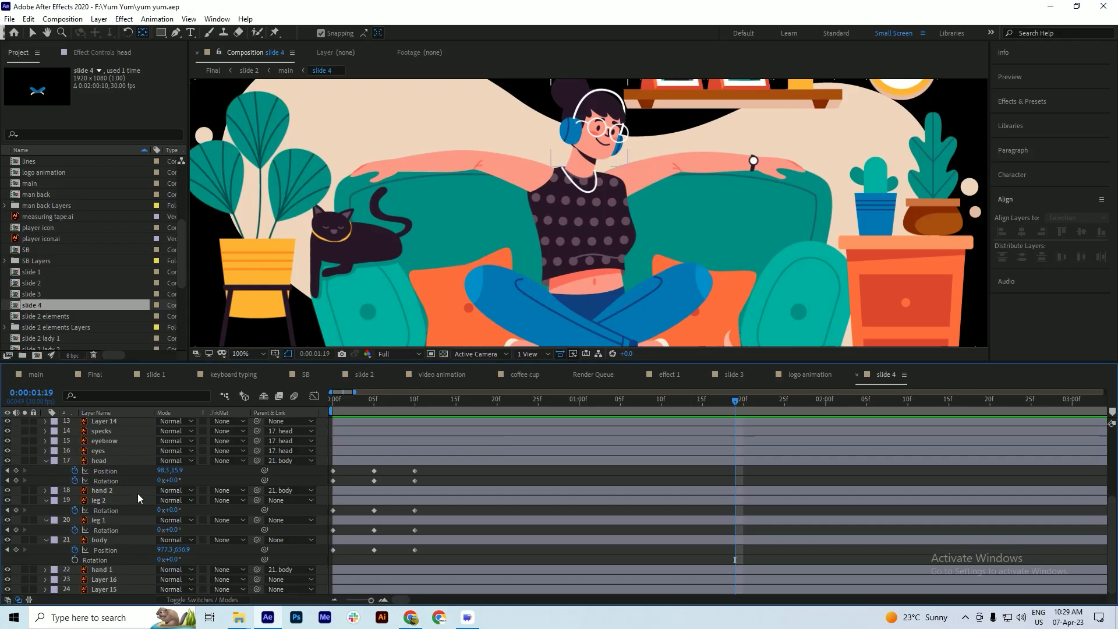
{"action": "left_click", "coordinate": [36, 553]}
{"action": "left_click", "coordinate": [75, 550], "text": "alt"}
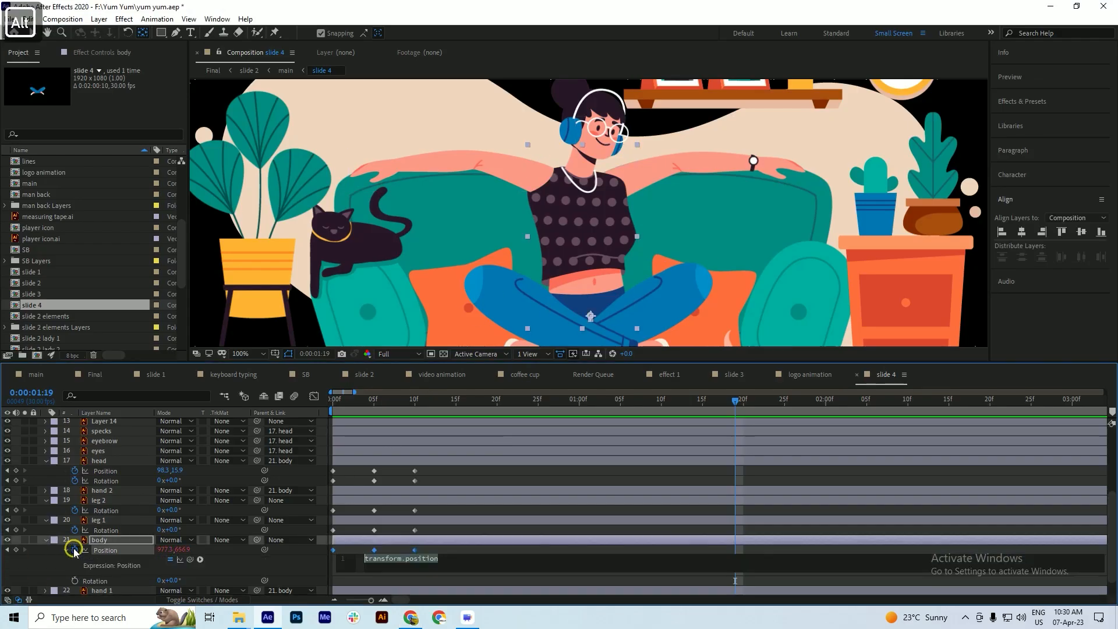
{"action": "key", "text": "ctrl+v"}
{"action": "key", "text": "Return"}
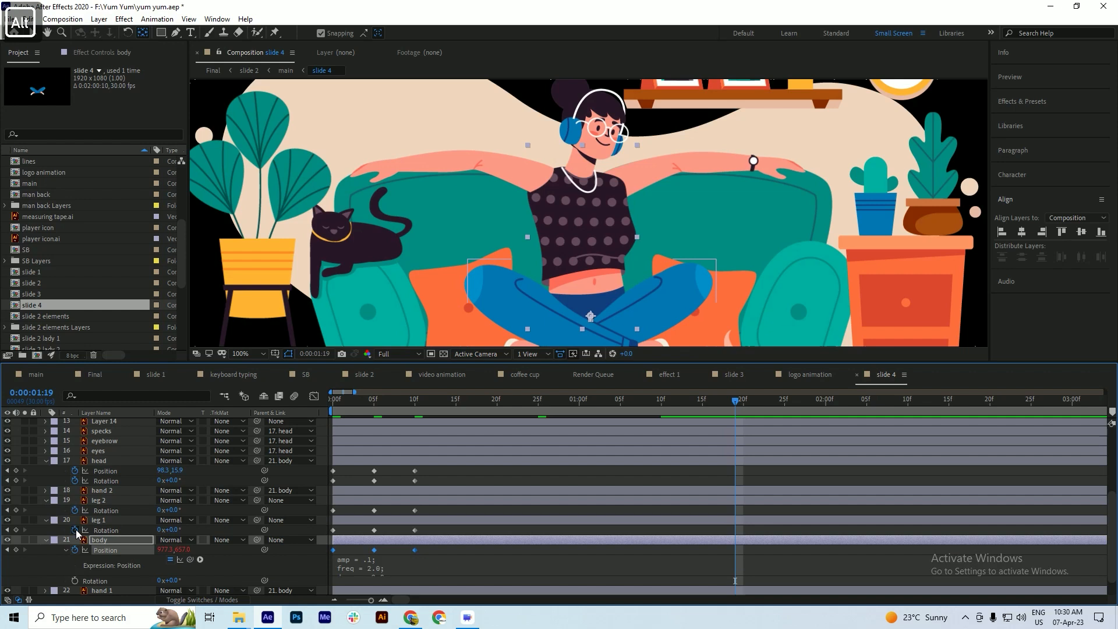
- Apply the copied bounce expression to the rotation of the leg 1 and leg 2 layers
{"action": "left_click", "coordinate": [74, 530], "text": "alt"}
{"action": "key", "text": "ctrl+v"}
{"action": "key", "text": "Return"}
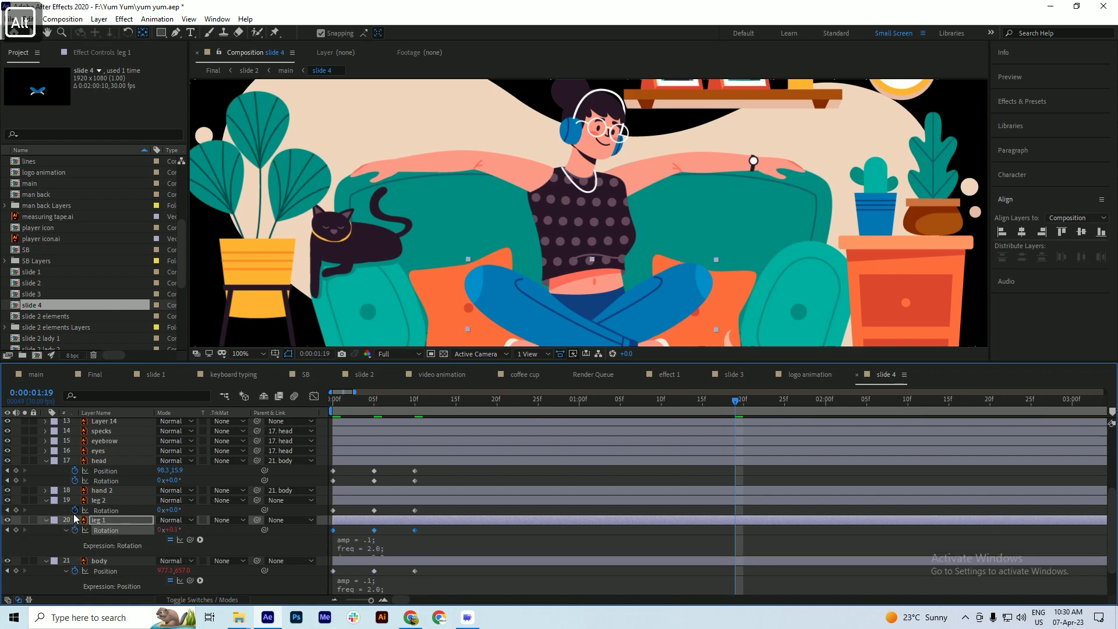
{"action": "left_click", "coordinate": [74, 511], "text": "alt"}
{"action": "key", "text": "ctrl+v"}
{"action": "key", "text": "Return"}
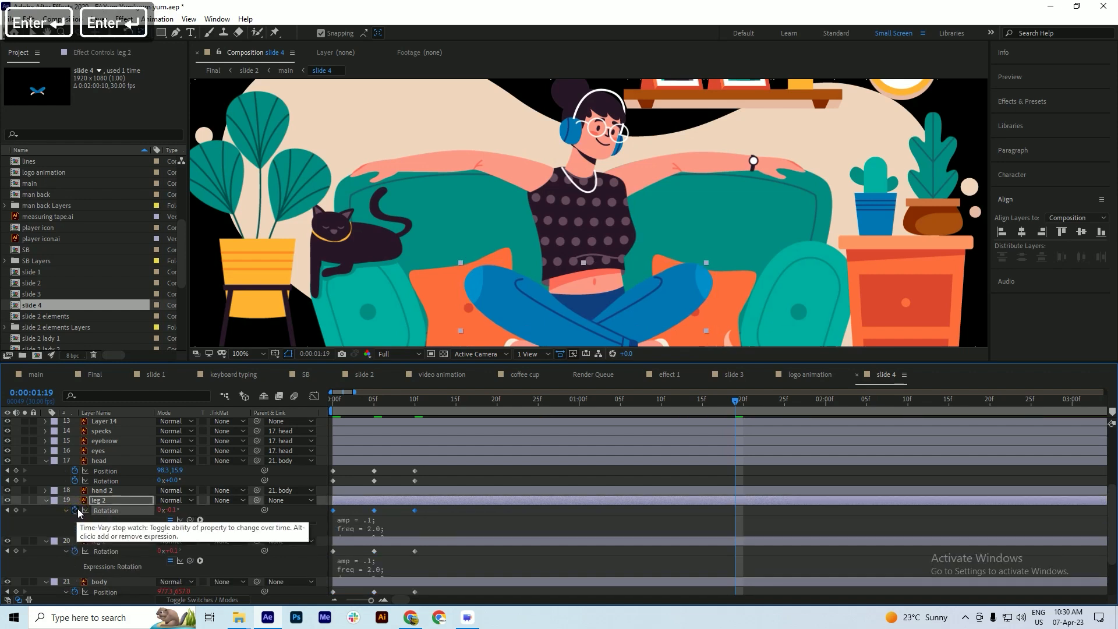
- Apply the copied bounce expression to the head layer's rotation and position
{"action": "left_click", "coordinate": [75, 481], "text": "alt"}
{"action": "key", "text": "ctrl+v"}
{"action": "key", "text": "Return"}
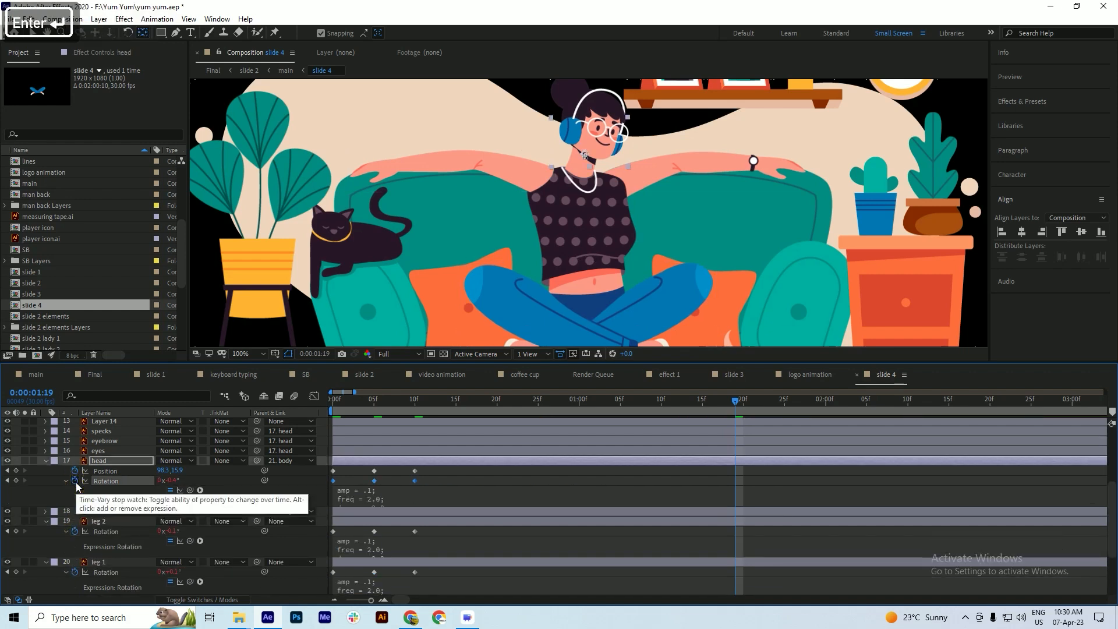
{"action": "left_click", "coordinate": [75, 471], "text": "alt"}
{"action": "key", "text": "ctrl+v"}
{"action": "key", "text": "Return"}
{"action": "key", "text": "Return"}
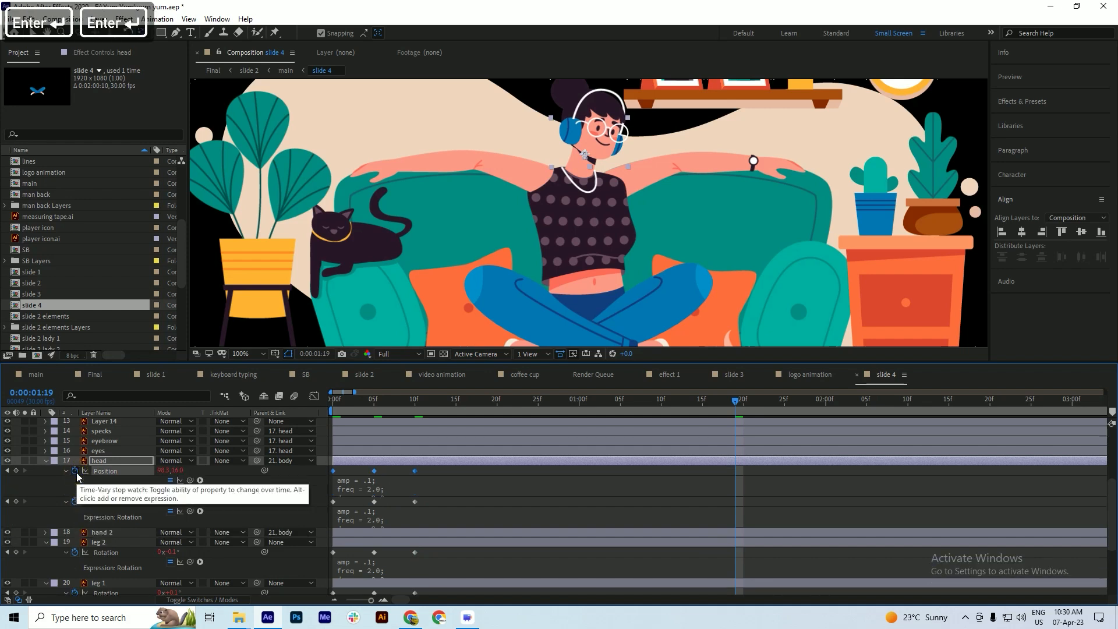
- Preview the bounce animation from the start of the composition and look over the head layer's position expression
{"action": "left_click", "coordinate": [335, 399]}
{"action": "key", "text": "space"}
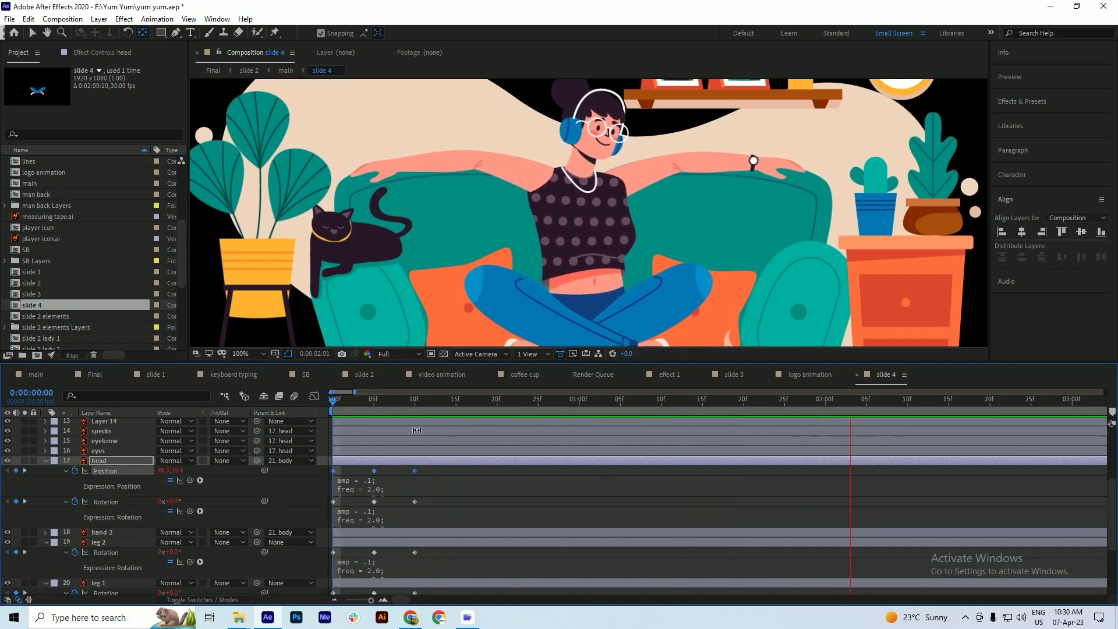
{"action": "left_click", "coordinate": [368, 406]}
{"action": "key", "text": "space"}
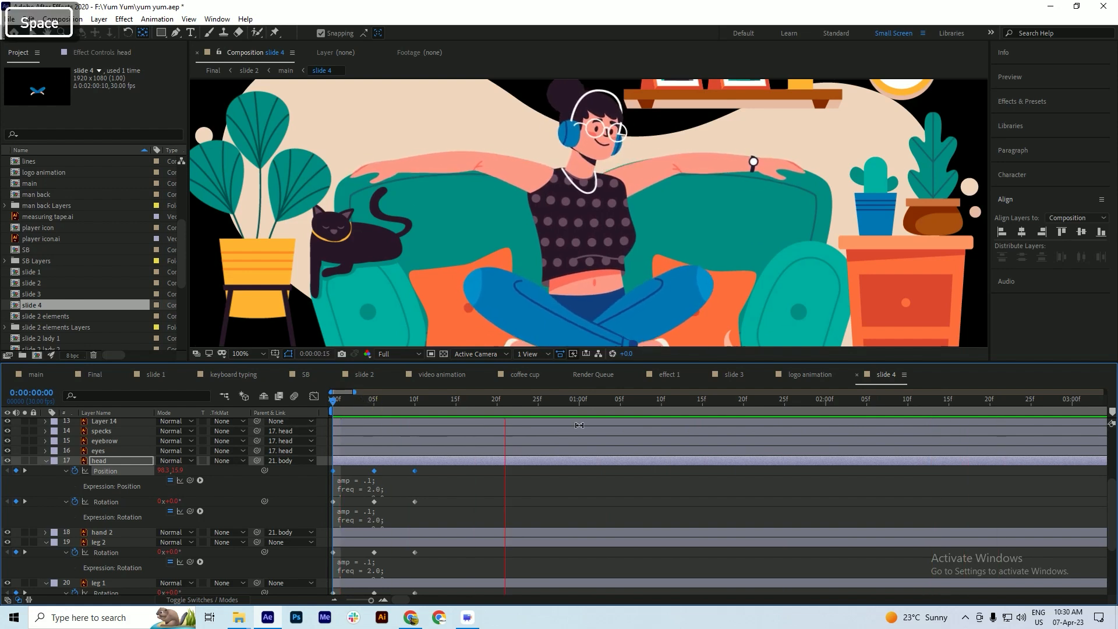
{"action": "left_click", "coordinate": [326, 404]}
{"action": "key", "text": "space"}
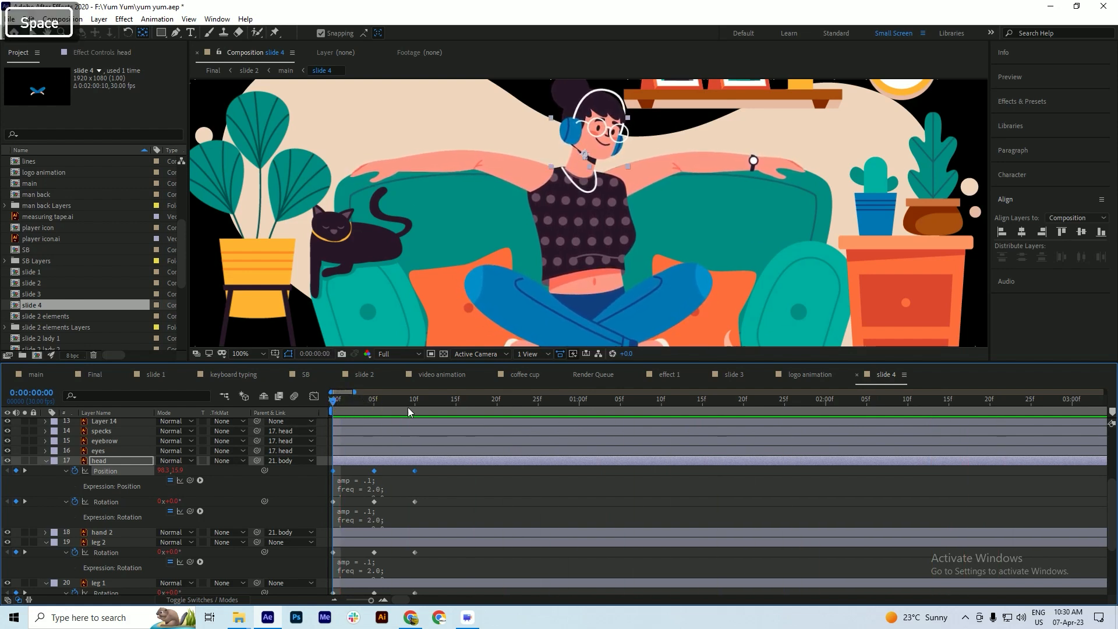
{"action": "key", "text": "space"}
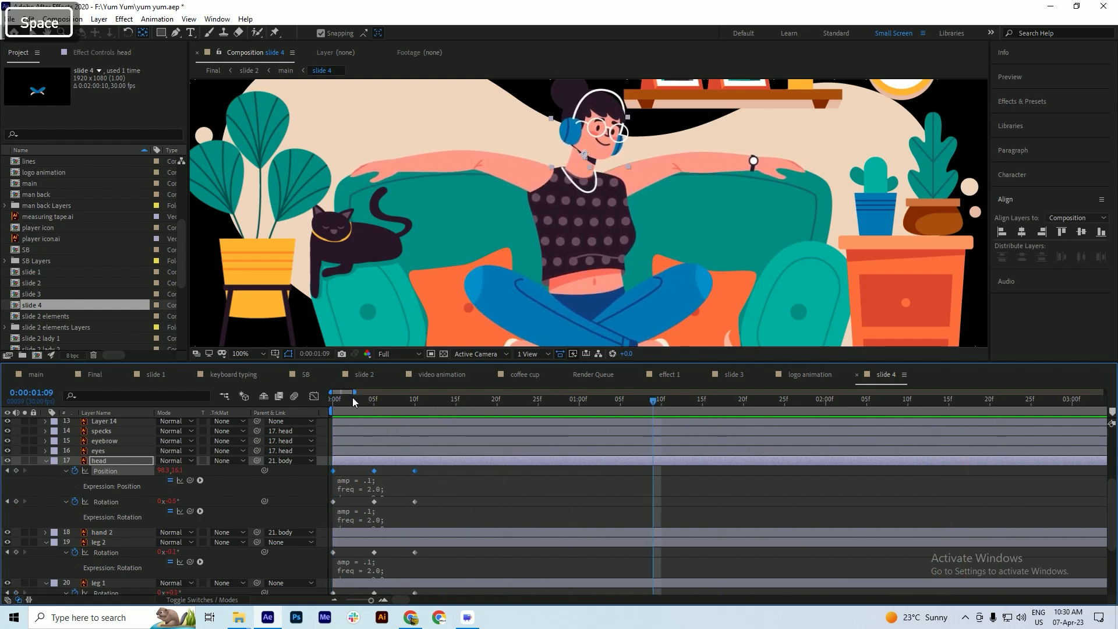
{"action": "left_click", "coordinate": [444, 484]}
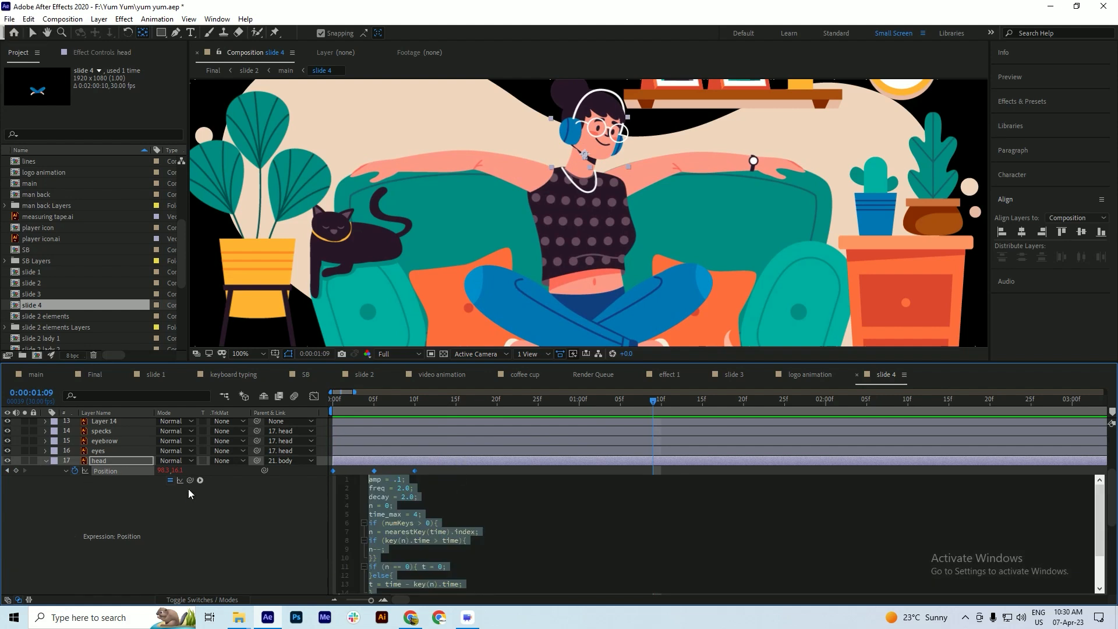
{"action": "left_click", "coordinate": [164, 500]}
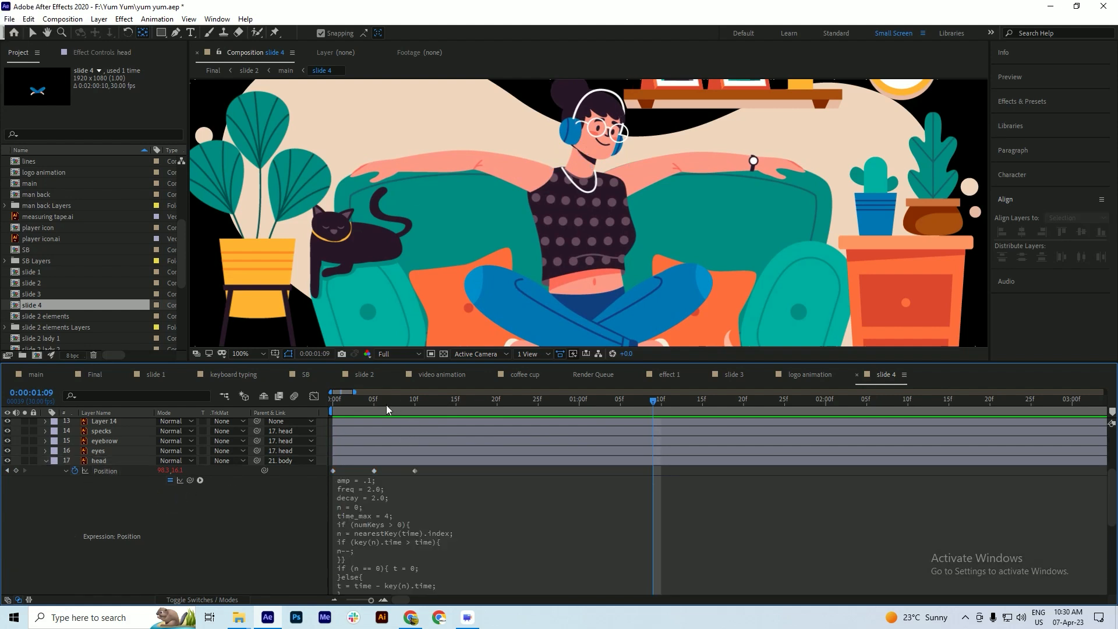
- Set the head layer's position to 97.3, 18.9 at frame 10 and save the project
{"action": "left_click", "coordinate": [107, 460]}
{"action": "left_click_drag", "start_coordinate": [364, 404], "coordinate": [414, 409]}
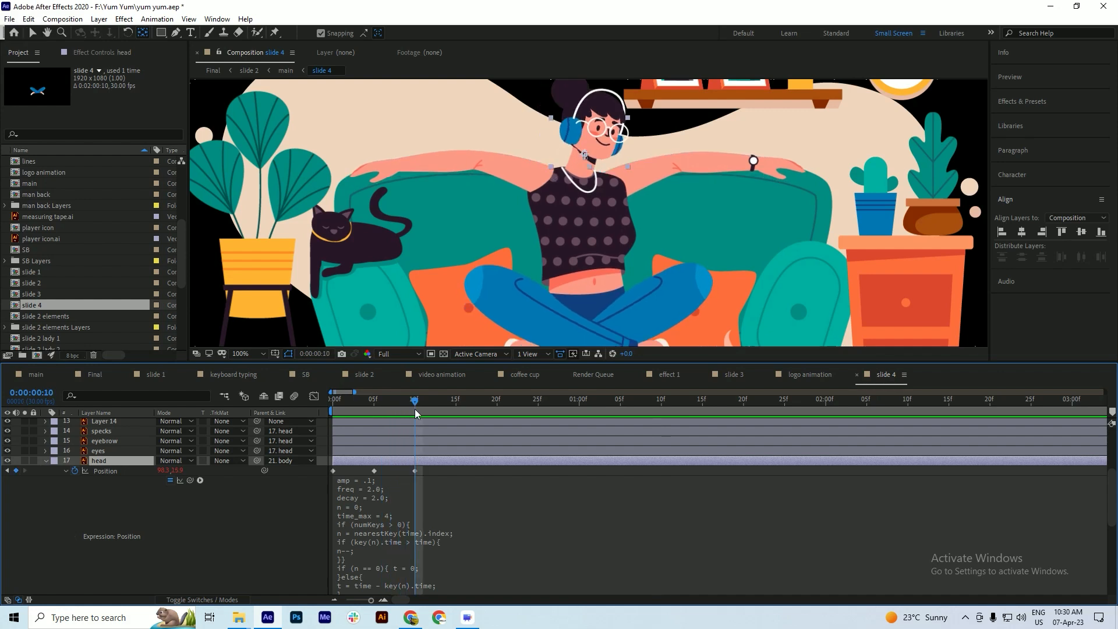
{"action": "key", "text": "ctrl+s"}
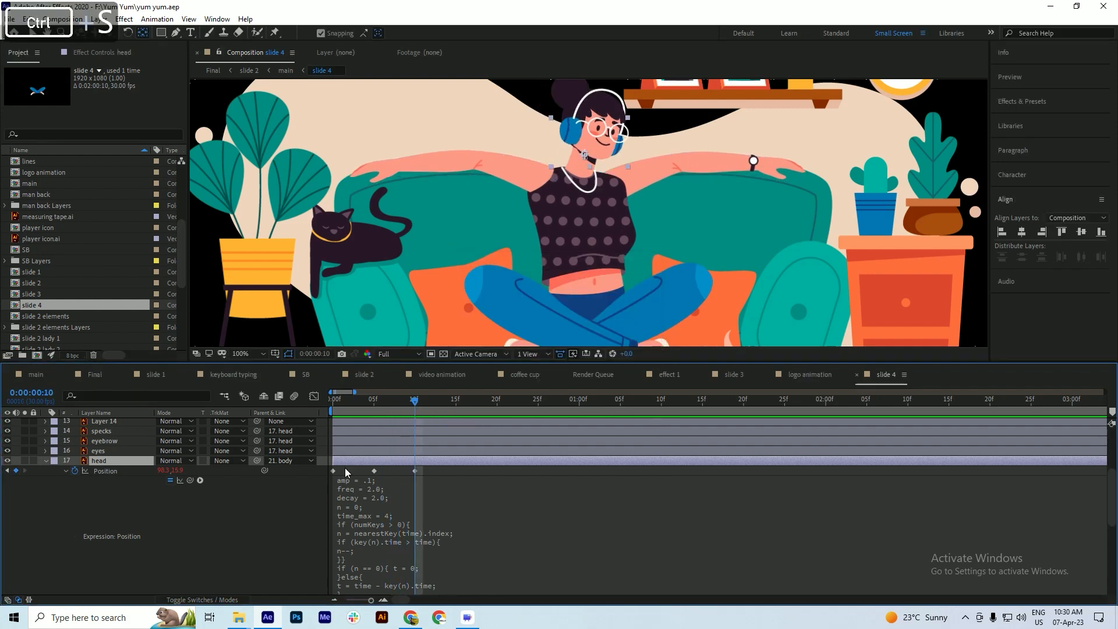
{"action": "key", "text": "Down"}
{"action": "key", "text": "Down"}
{"action": "key", "text": "Down"}
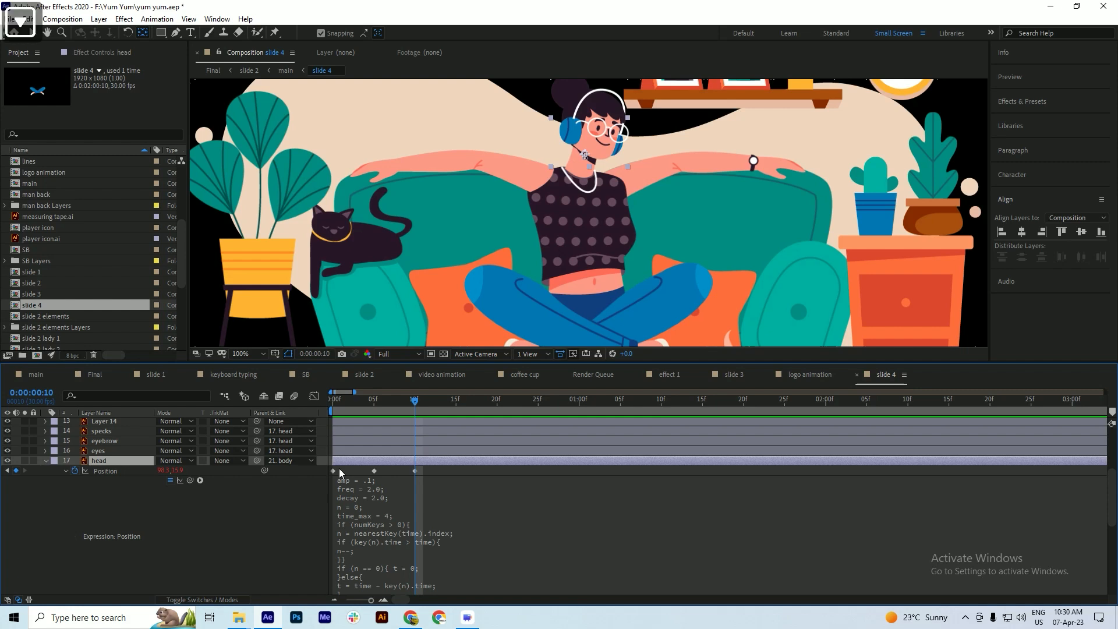
{"action": "key", "text": "Left"}
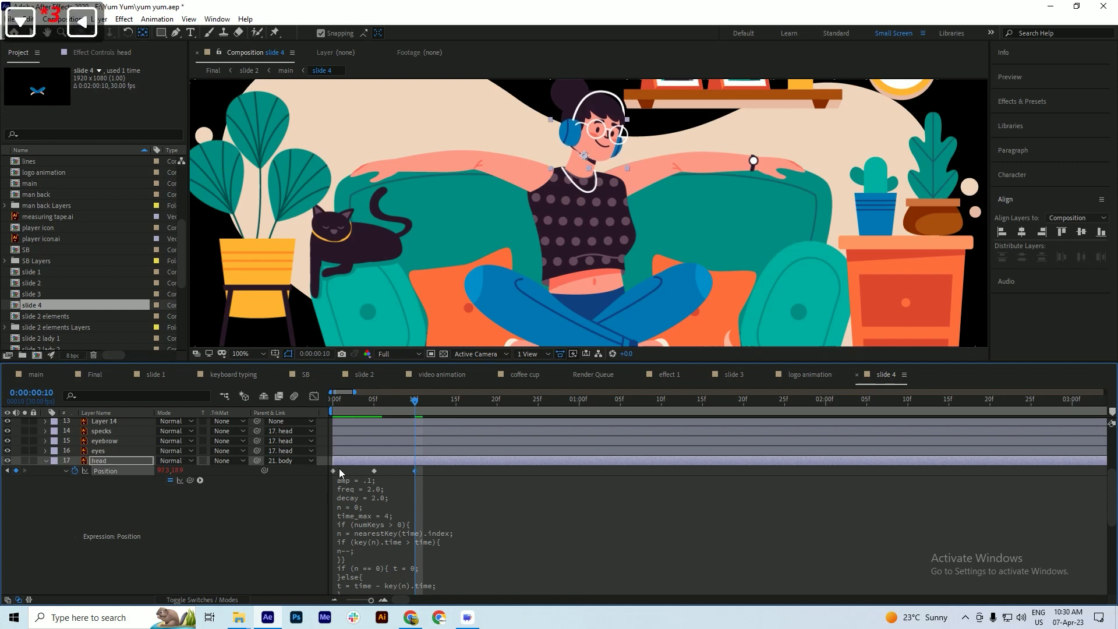
{"action": "key", "text": "ctrl+s"}
- Copy the head's frame 10 position keyframe to frame 0, save the project and preview the animation
{"action": "key", "text": "ctrl+c"}
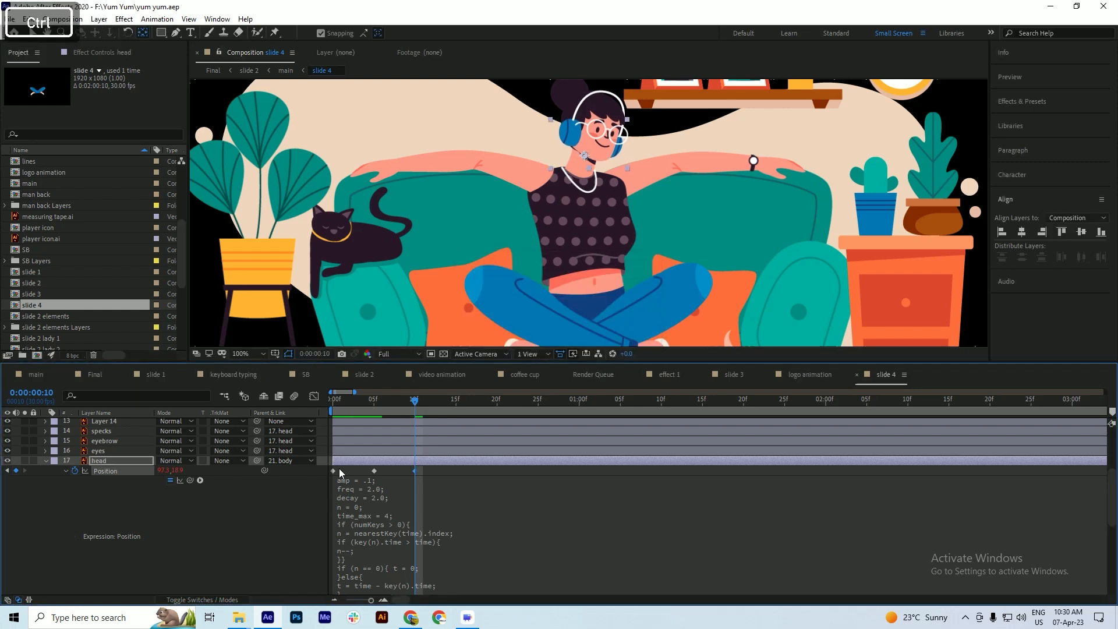
{"action": "left_click", "coordinate": [335, 400]}
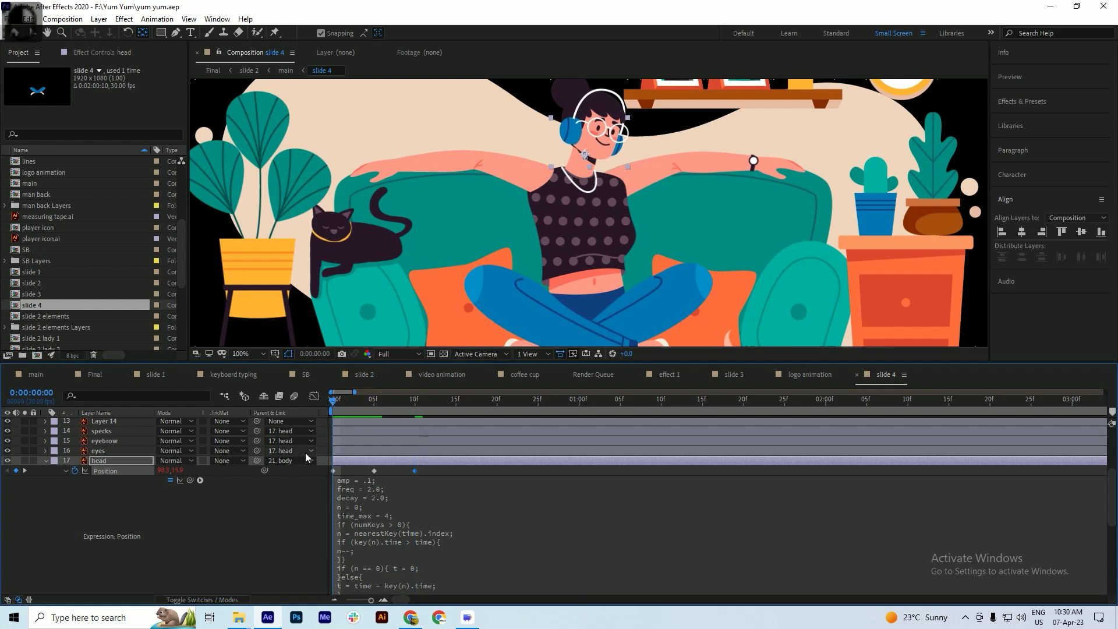
{"action": "key", "text": "ctrl+v"}
{"action": "key", "text": "ctrl+s"}
{"action": "key", "text": "space"}
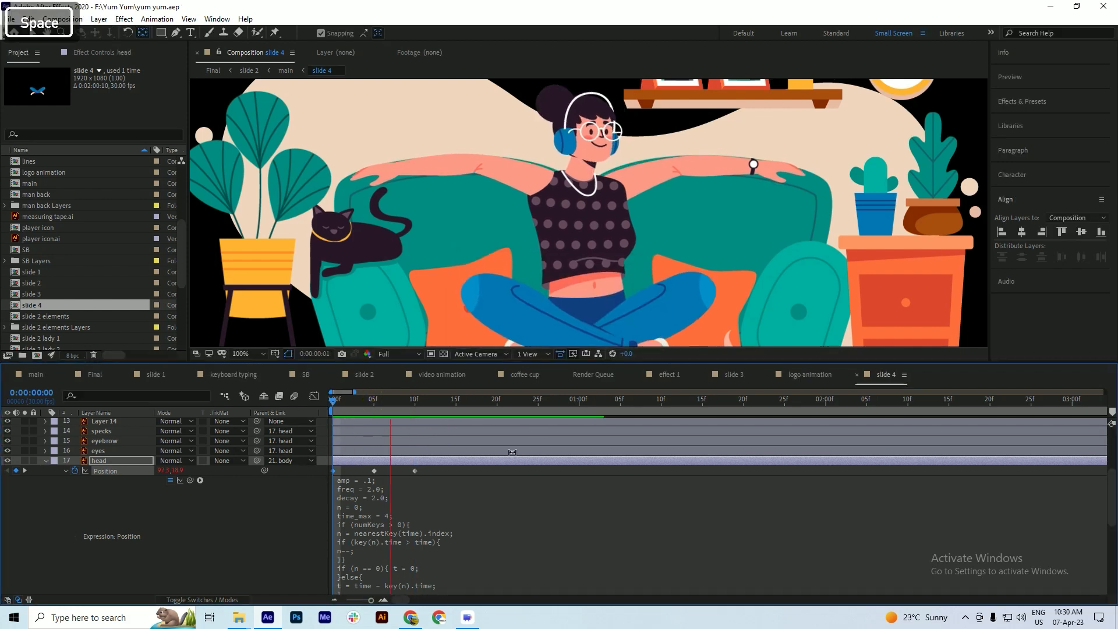
{"action": "key", "text": "space"}
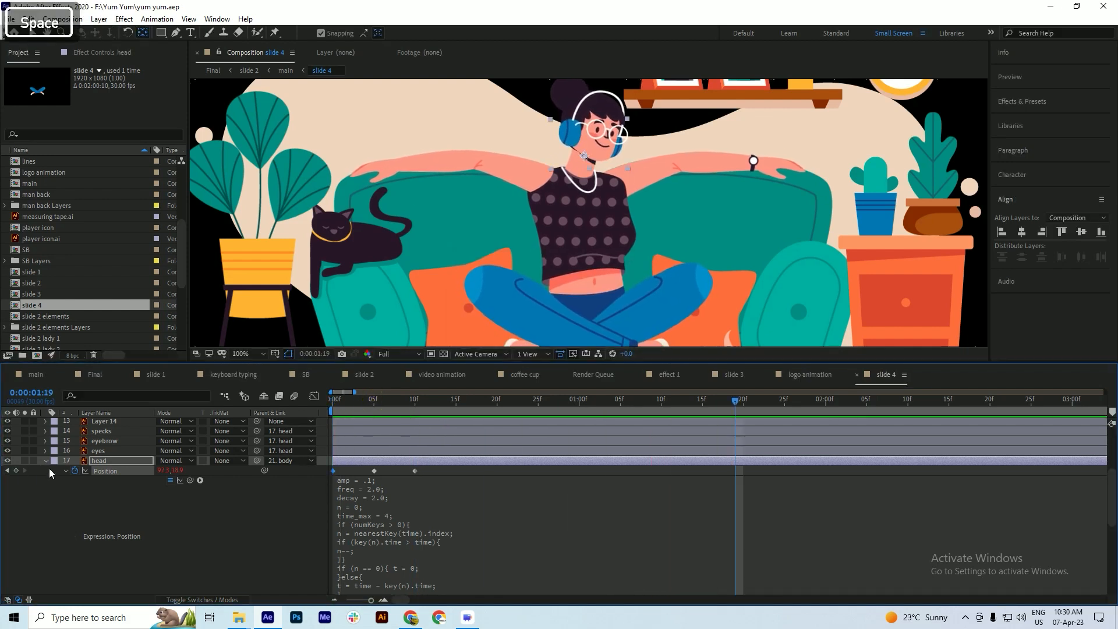
- Collapse the expanded properties of all layers in the timeline and save the project
{"action": "left_click", "coordinate": [45, 460]}
{"action": "key", "text": "ctrl+s"}
{"action": "key", "text": "ctrl+a"}
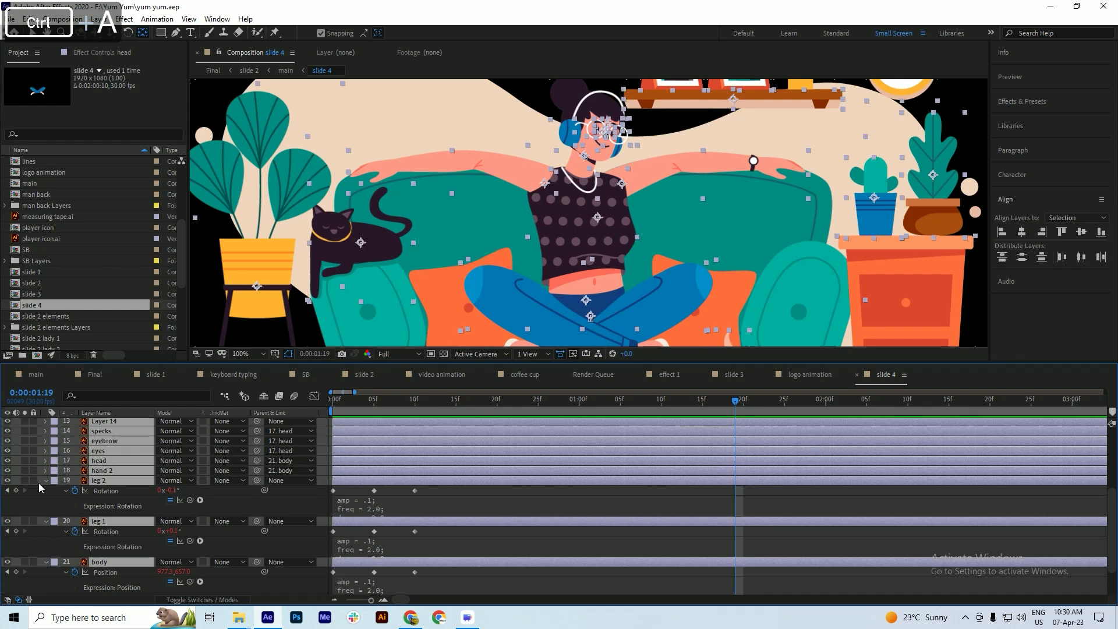
{"action": "left_click", "coordinate": [46, 481]}
{"action": "left_click", "coordinate": [16, 511]}
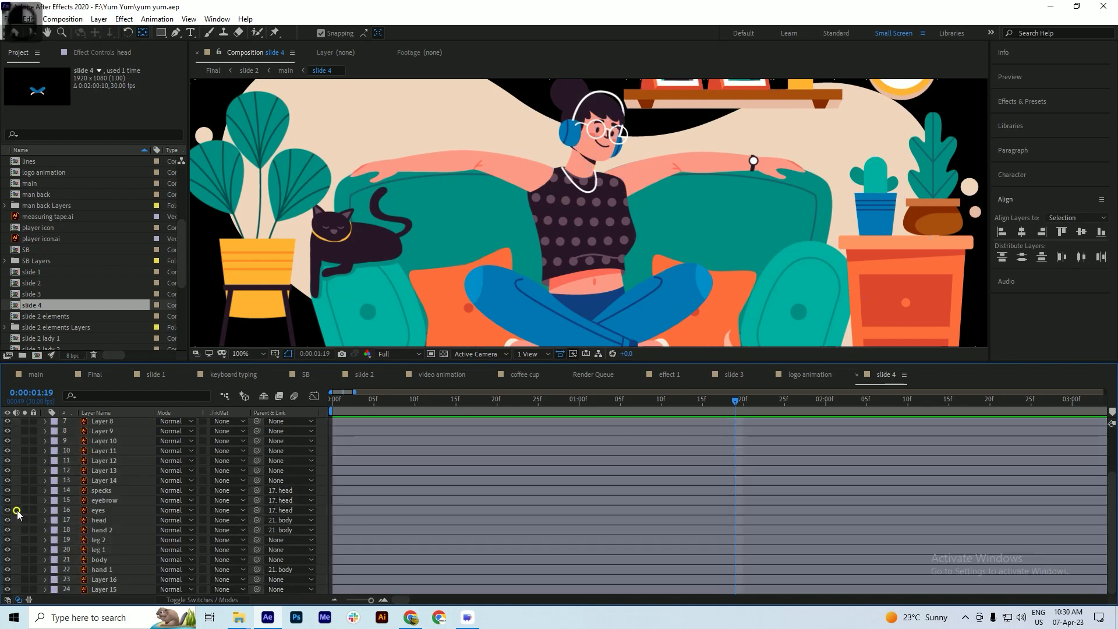
{"action": "key", "text": "ctrl+s"}
- Preview the woman's full animation from frame 0 and save the project
{"action": "left_click_drag", "start_coordinate": [372, 404], "coordinate": [297, 418]}
{"action": "key", "text": "space"}
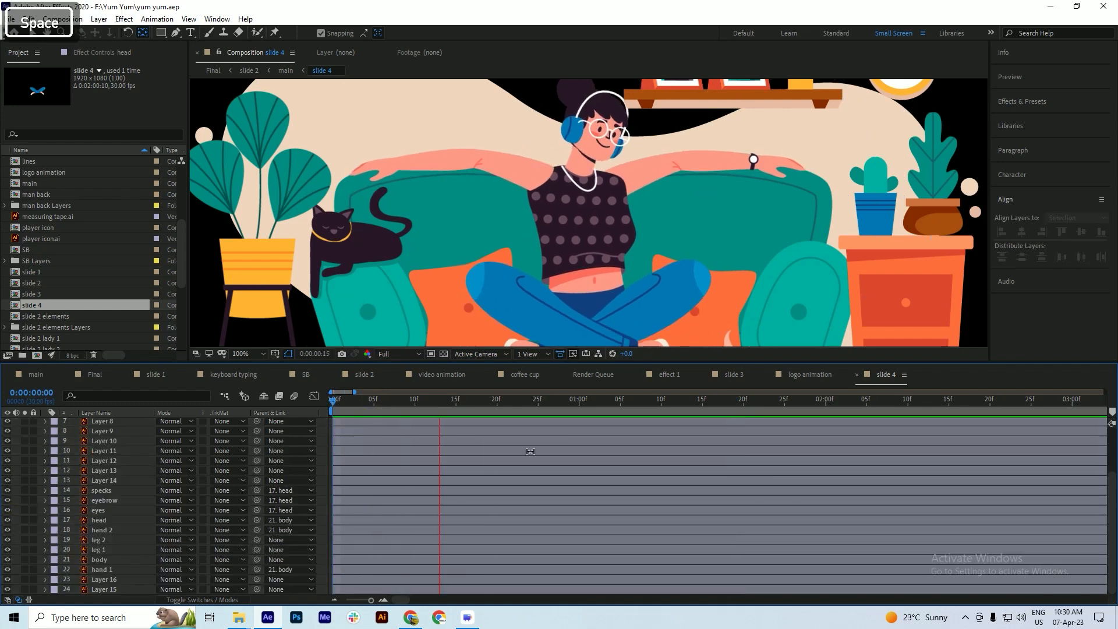
{"action": "key", "text": "space"}
{"action": "key", "text": "ctrl+s"}
{"action": "key", "text": "ctrl+s"}
- Add position keyframes at frame 0 to the two picture frames and the plant on the wall shelf, saving the project
{"action": "scroll", "coordinate": [571, 240], "scroll_direction": "down", "scroll_amount": 1}
{"action": "key", "text": "v"}
{"action": "left_click", "coordinate": [655, 153]}
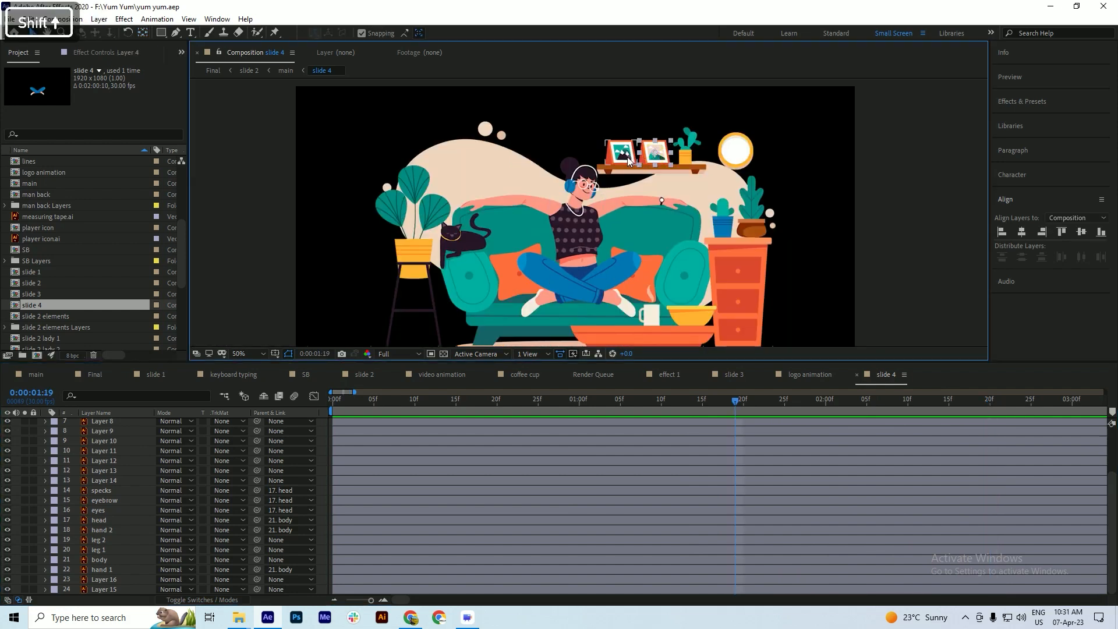
{"action": "left_click", "coordinate": [629, 161], "text": "shift"}
{"action": "left_click", "coordinate": [686, 155], "text": "shift"}
{"action": "key", "text": "ctrl+s"}
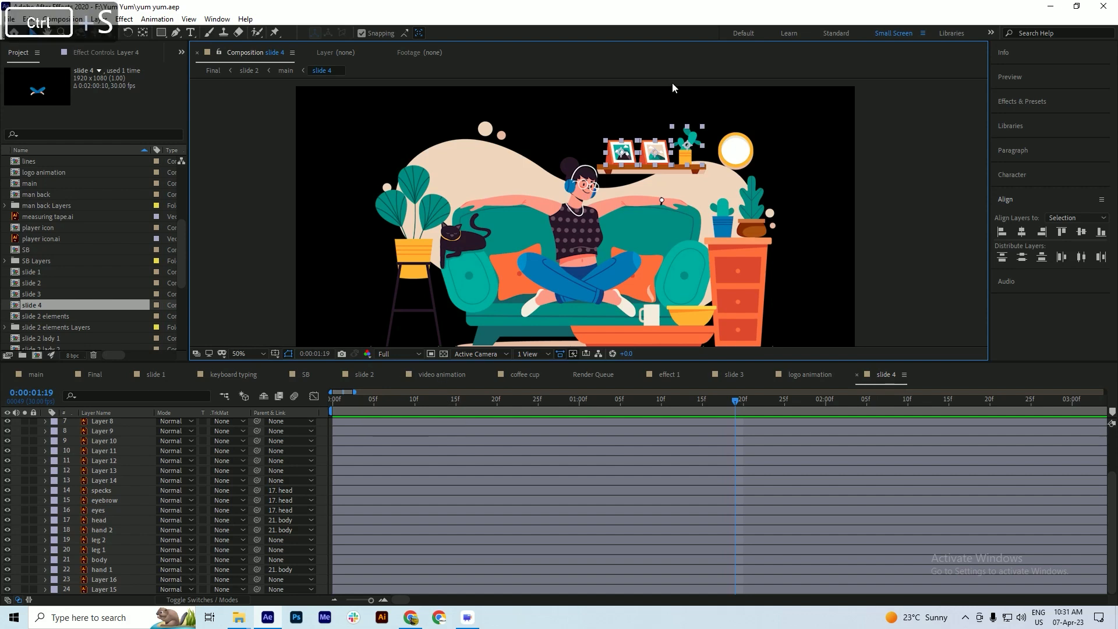
{"action": "scroll", "coordinate": [691, 129], "scroll_direction": "up", "scroll_amount": 2}
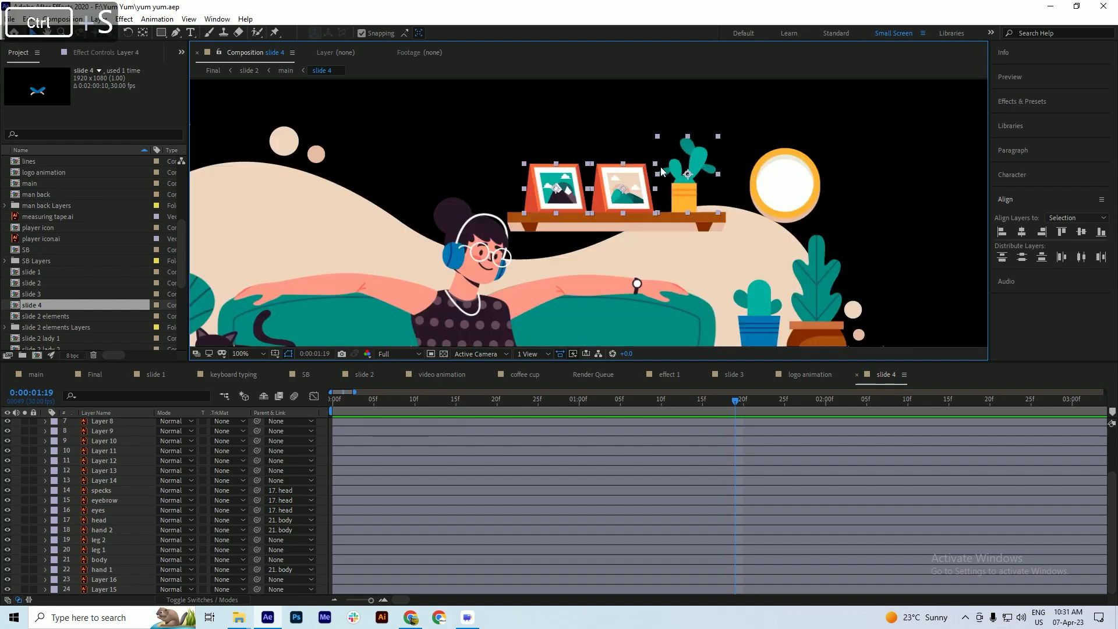
{"action": "scroll", "coordinate": [670, 166], "scroll_direction": "down", "scroll_amount": 1}
{"action": "scroll", "coordinate": [670, 165], "scroll_direction": "up", "scroll_amount": 1}
{"action": "key", "text": "Home"}
{"action": "key", "text": "p"}
{"action": "left_click", "coordinate": [75, 443]}
{"action": "key", "text": "ctrl+s"}
- Add position keyframes at frame 15 to the two picture frames and the shelf plant, and save the project
{"action": "left_click_drag", "start_coordinate": [351, 407], "coordinate": [456, 424]}
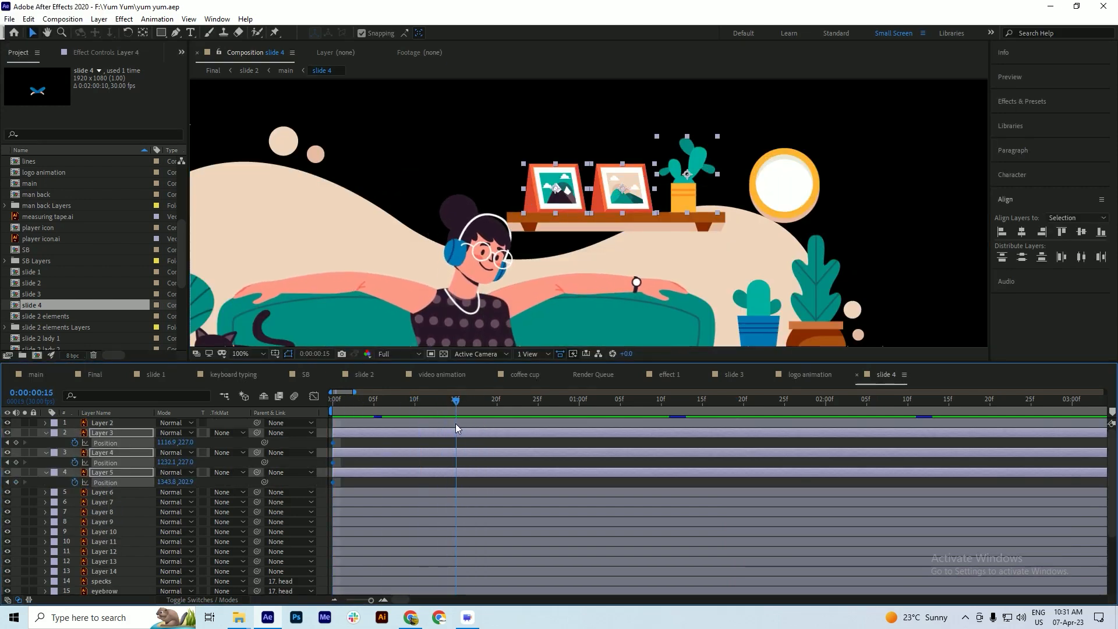
{"action": "left_click", "coordinate": [16, 442]}
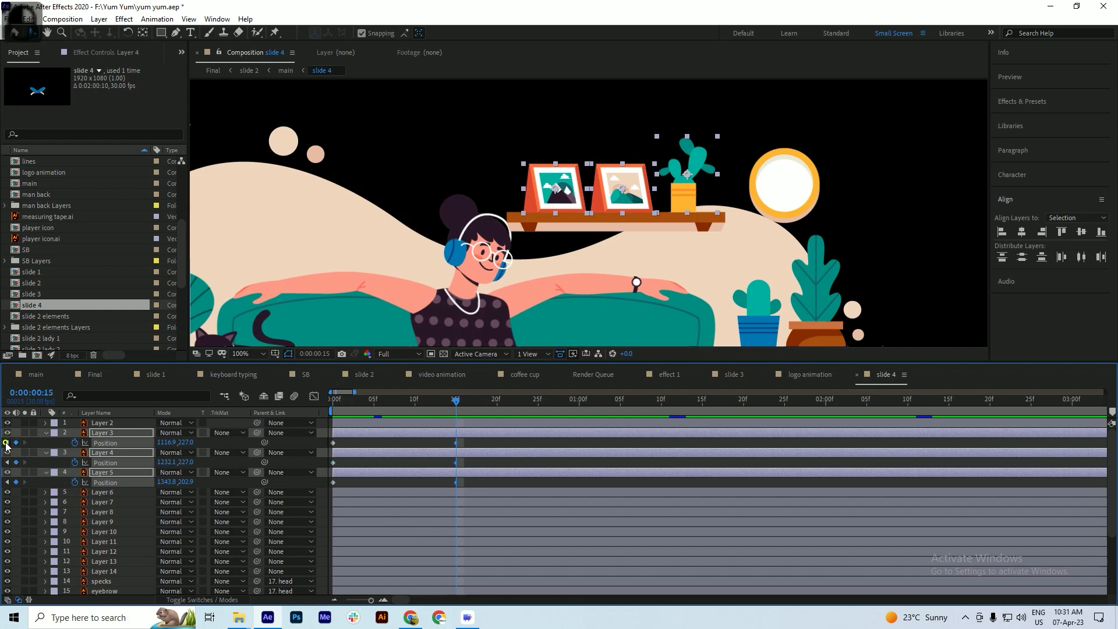
{"action": "key", "text": "ctrl+s"}
- At frame 0, raise the picture frames to Y -53 and the plant to Y -77.1, save the project and preview the drop
{"action": "left_click", "coordinate": [7, 442]}
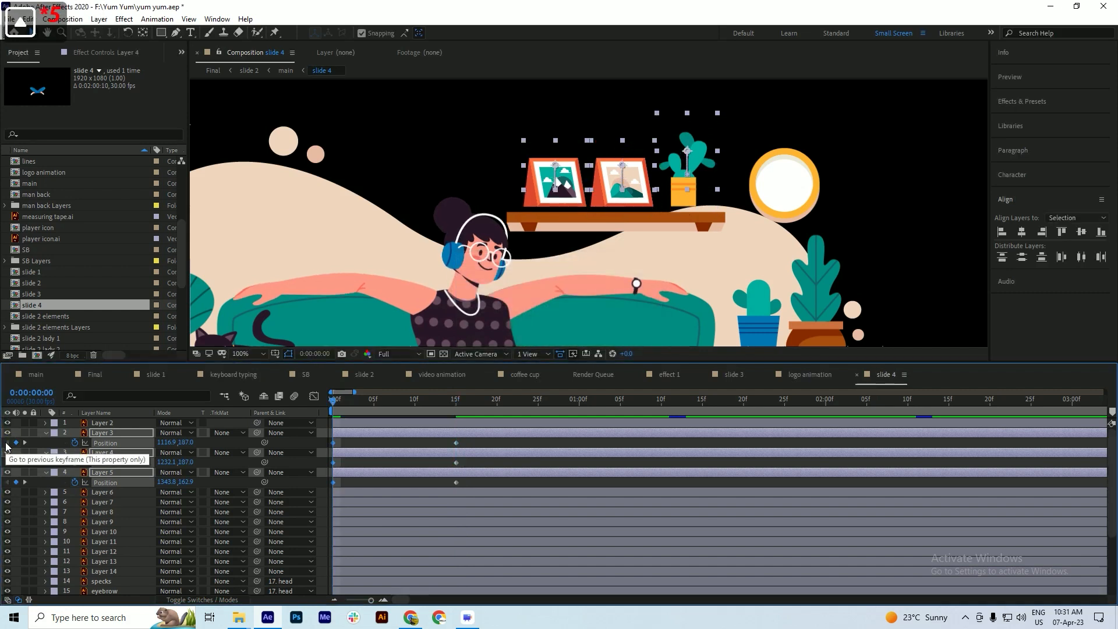
{"action": "key", "text": "shift+Up"}
{"action": "key", "text": "shift+Up"}
{"action": "key", "text": "shift+Up"}
{"action": "key", "text": "shift+Up"}
{"action": "key", "text": "shift+Up"}
{"action": "key", "text": "shift+Up"}
{"action": "key", "text": "shift+Up"}
{"action": "key", "text": "shift+Up"}
{"action": "key", "text": "shift+Up"}
{"action": "key", "text": "shift+Up"}
{"action": "key", "text": "shift+Up"}
{"action": "key", "text": "shift+Up"}
{"action": "key", "text": "shift+Up"}
{"action": "key", "text": "shift+Up"}
{"action": "key", "text": "shift+Up"}
{"action": "key", "text": "shift+Up"}
{"action": "key", "text": "shift+Up"}
{"action": "key", "text": "shift+Up"}
{"action": "key", "text": "shift+Up"}
{"action": "key", "text": "shift+Up"}
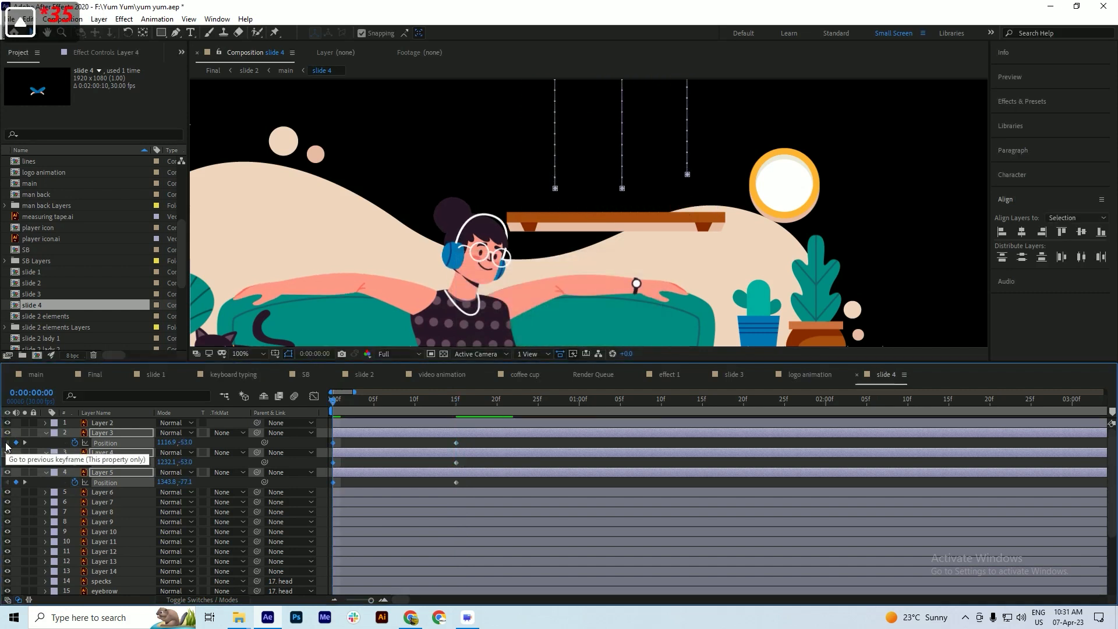
{"action": "scroll", "coordinate": [519, 270], "scroll_direction": "down", "scroll_amount": 2}
{"action": "scroll", "coordinate": [564, 241], "scroll_direction": "up", "scroll_amount": 2}
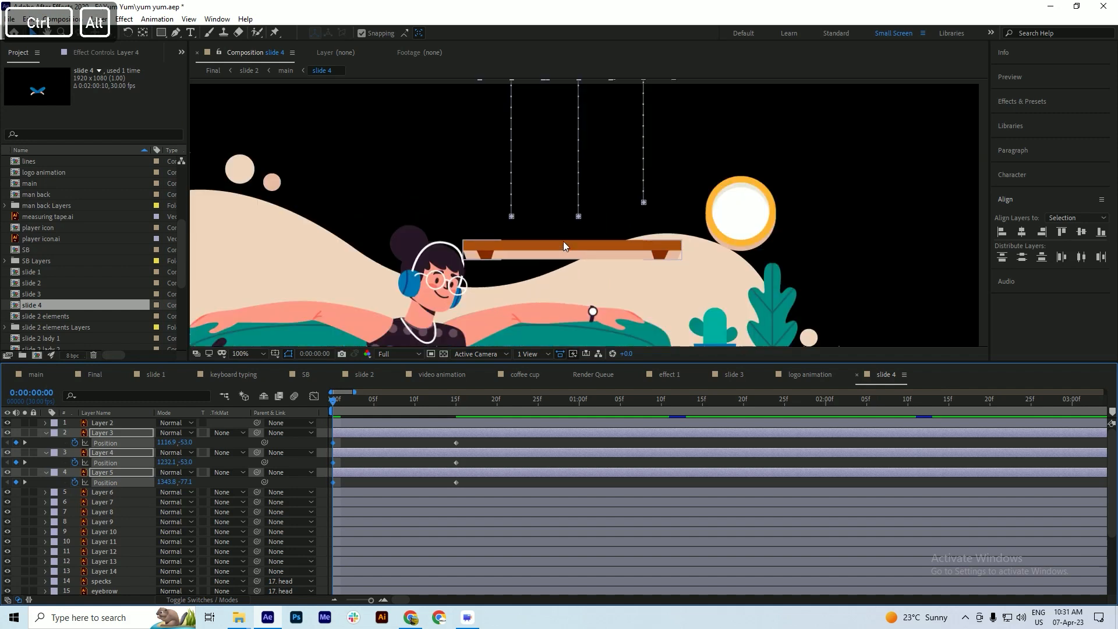
{"action": "key", "text": "ctrl+s"}
{"action": "key", "text": "space"}
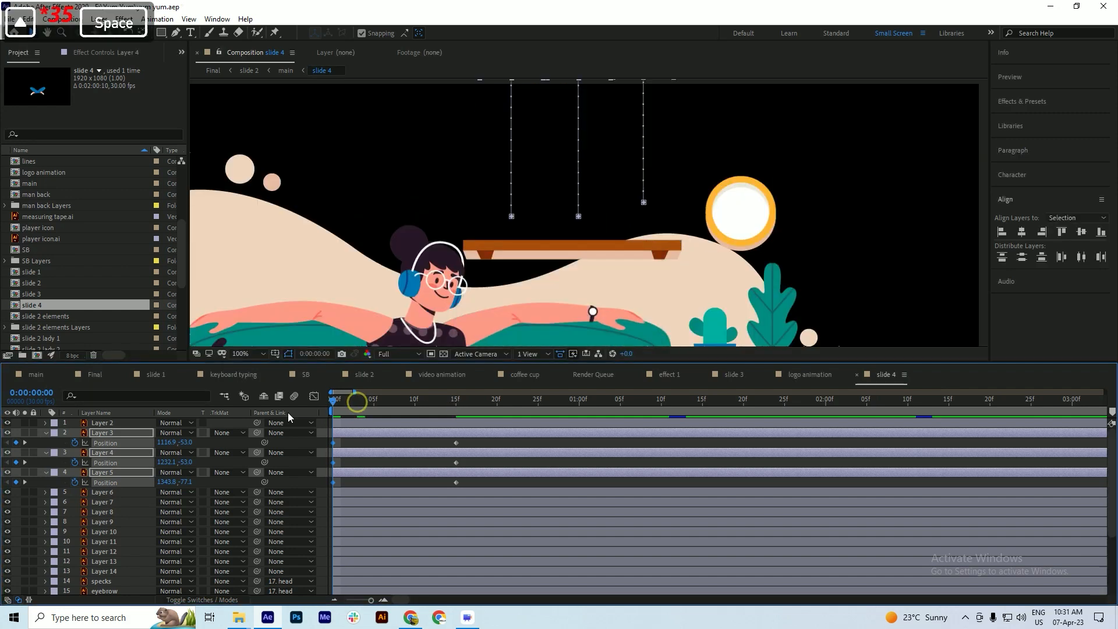
- Apply Easy Ease to the frame 0 position keyframes of the picture frames and plant, and preview the motion
{"action": "left_click_drag", "start_coordinate": [387, 403], "coordinate": [326, 485]}
{"action": "key", "text": "F9"}
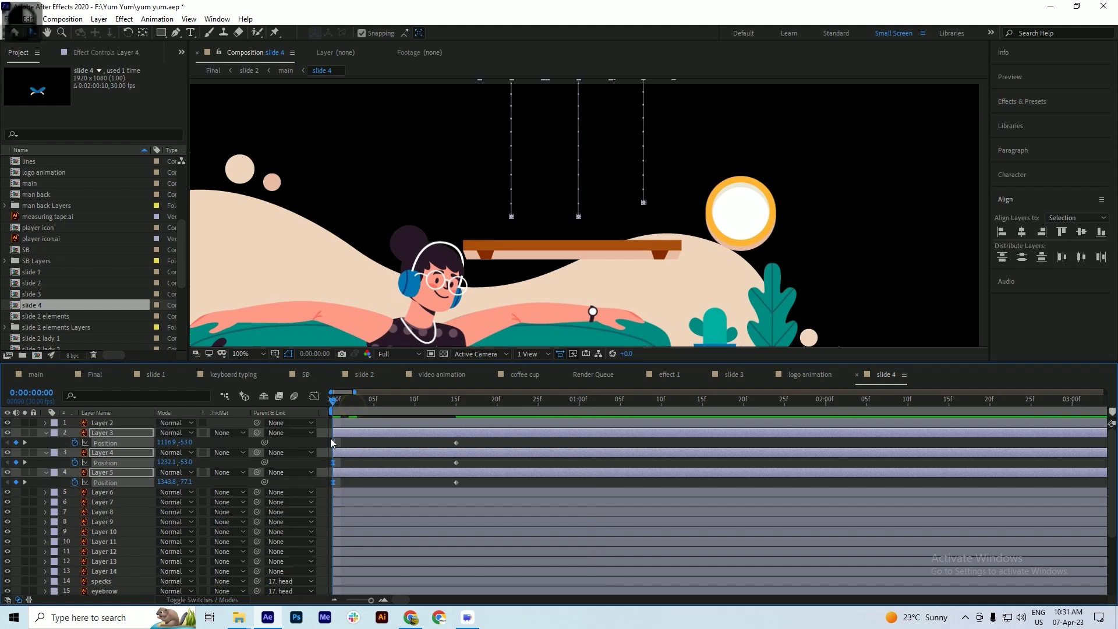
{"action": "key", "text": "space"}
{"action": "key", "text": "space"}
- At frame 22, raise both picture frames and the plant by 10 px as a first bounce, and save the project
{"action": "left_click", "coordinate": [456, 407]}
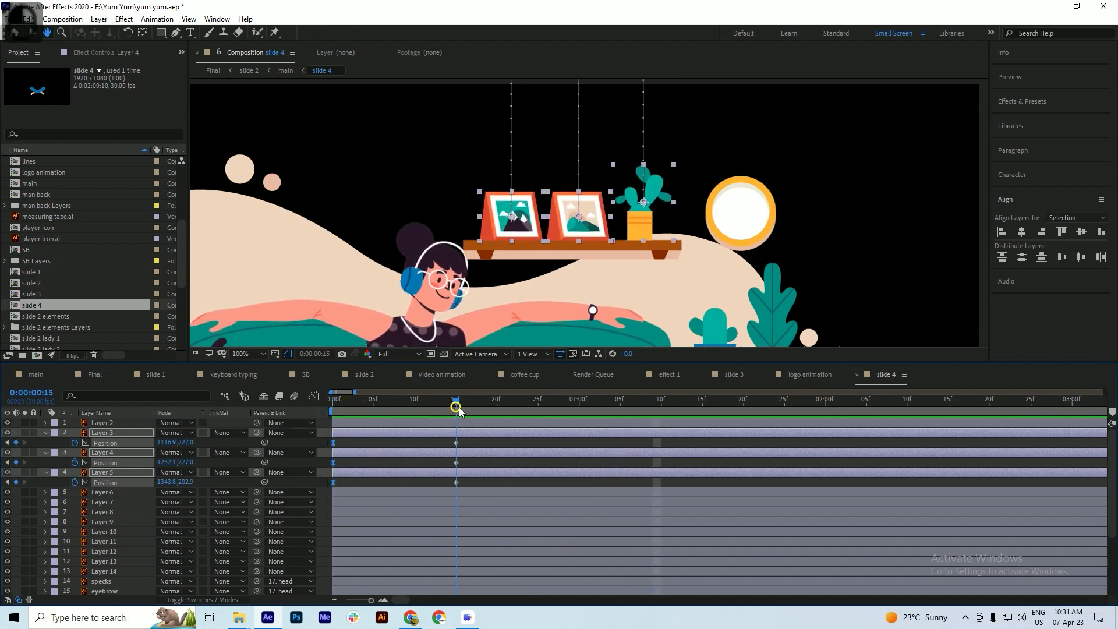
{"action": "left_click_drag", "start_coordinate": [459, 411], "coordinate": [512, 413]}
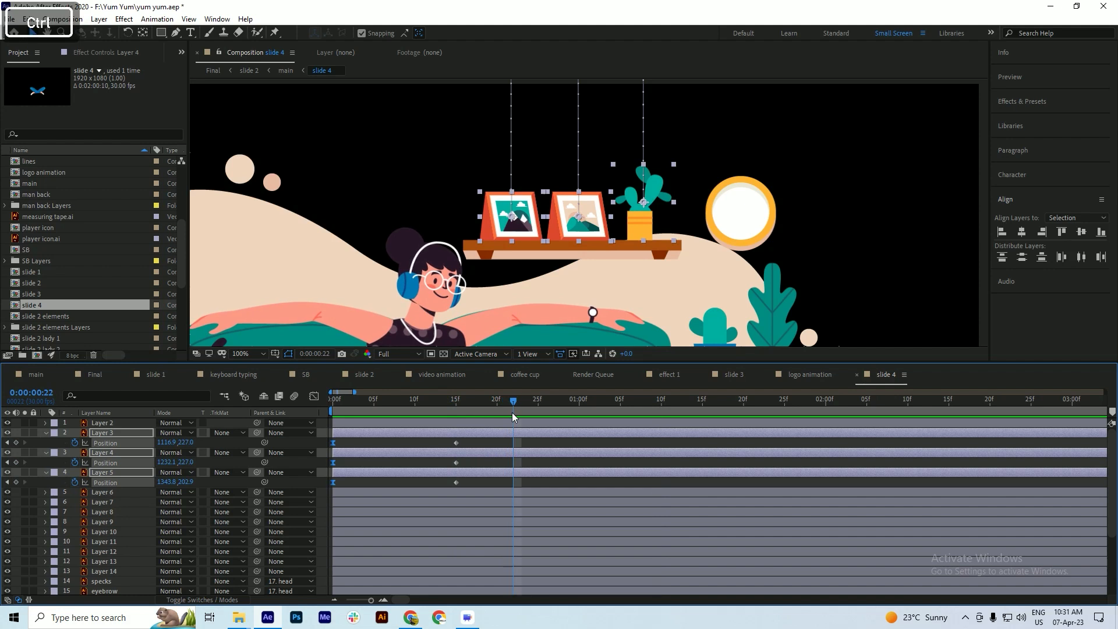
{"action": "key", "text": "shift+Up"}
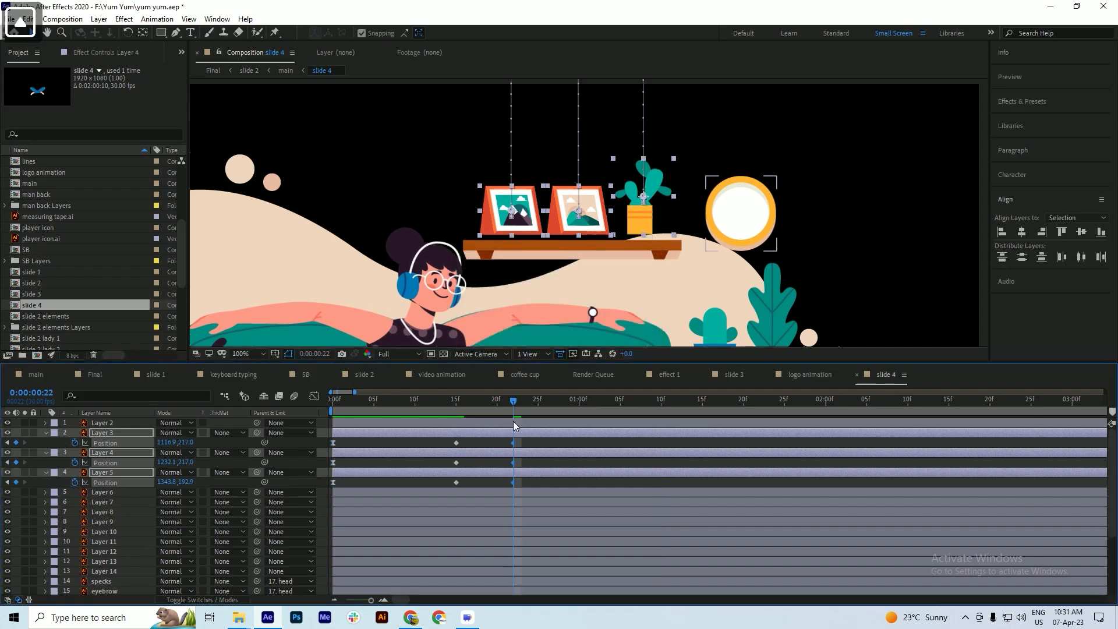
{"action": "key", "text": "ctrl+s"}
- Copy the frame 15 position keyframe of each picture frame and the plant to frame 28, and move the current time to 0:00:01:04
{"action": "left_click_drag", "start_coordinate": [529, 408], "coordinate": [561, 408]}
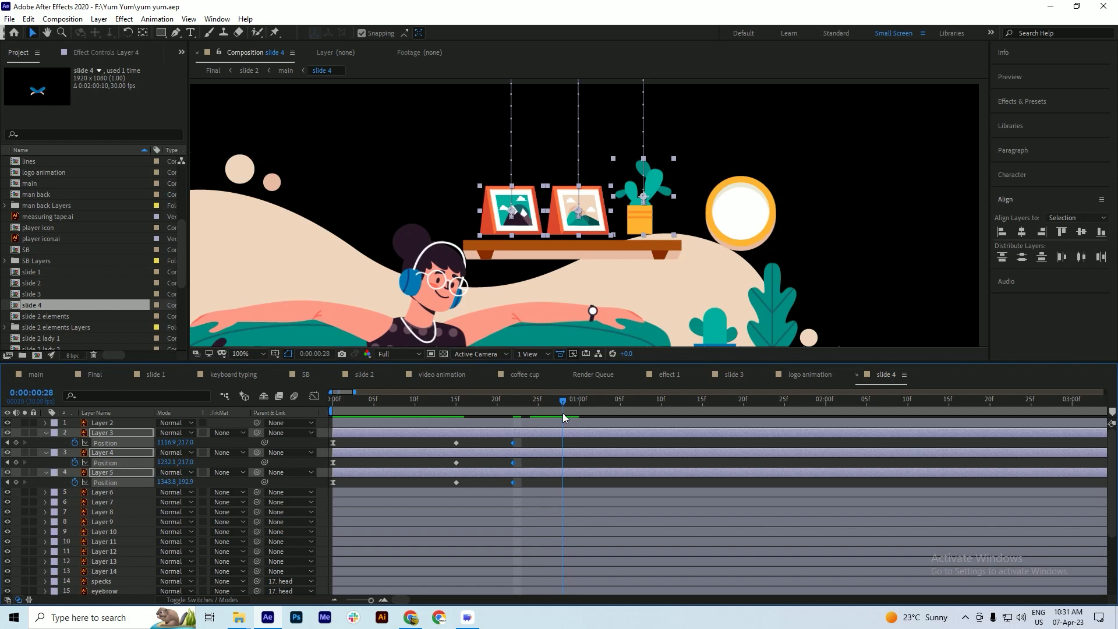
{"action": "left_click", "coordinate": [457, 442]}
{"action": "key", "text": "ctrl+c"}
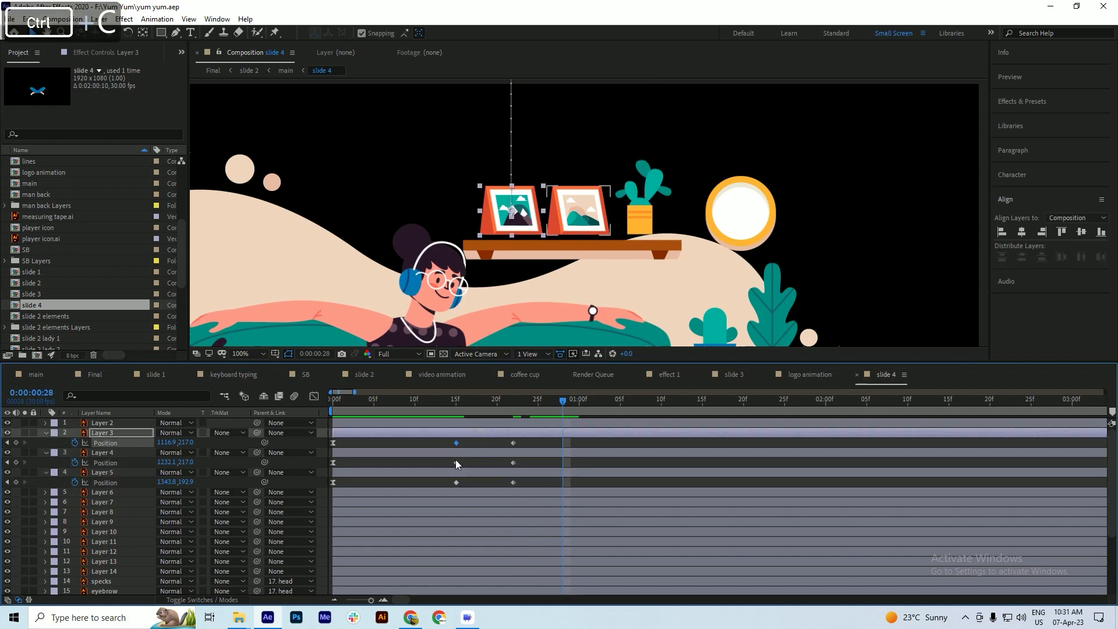
{"action": "key", "text": "ctrl+v"}
{"action": "left_click", "coordinate": [456, 462]}
{"action": "key", "text": "ctrl+c"}
{"action": "key", "text": "ctrl+v"}
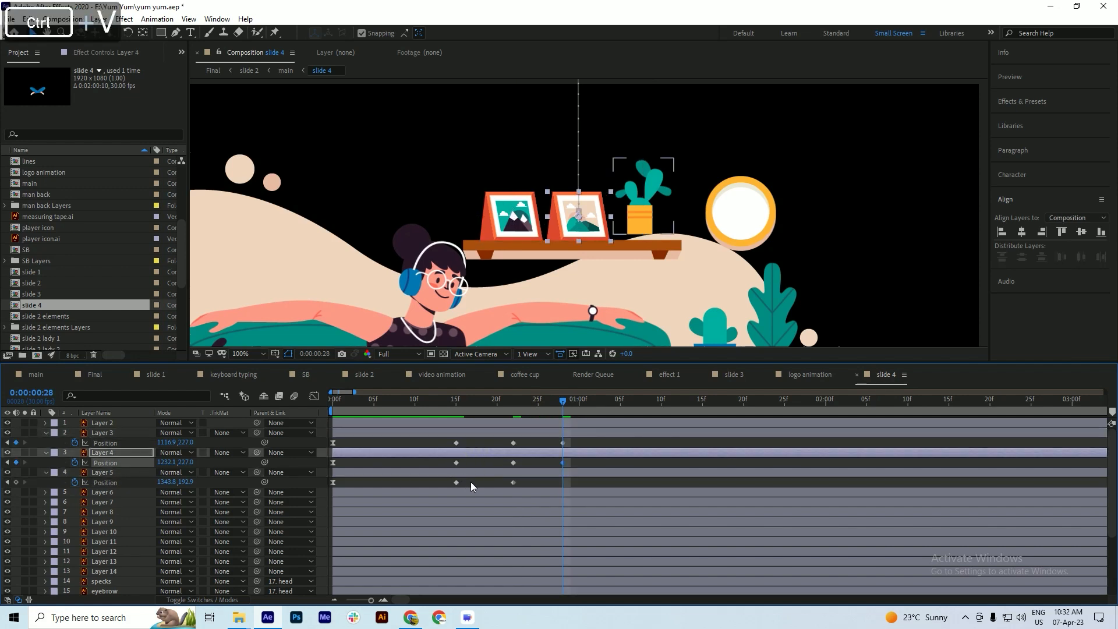
{"action": "left_click", "coordinate": [456, 482]}
{"action": "key", "text": "ctrl+c"}
{"action": "key", "text": "ctrl+v"}
{"action": "left_click_drag", "start_coordinate": [568, 411], "coordinate": [614, 417]}
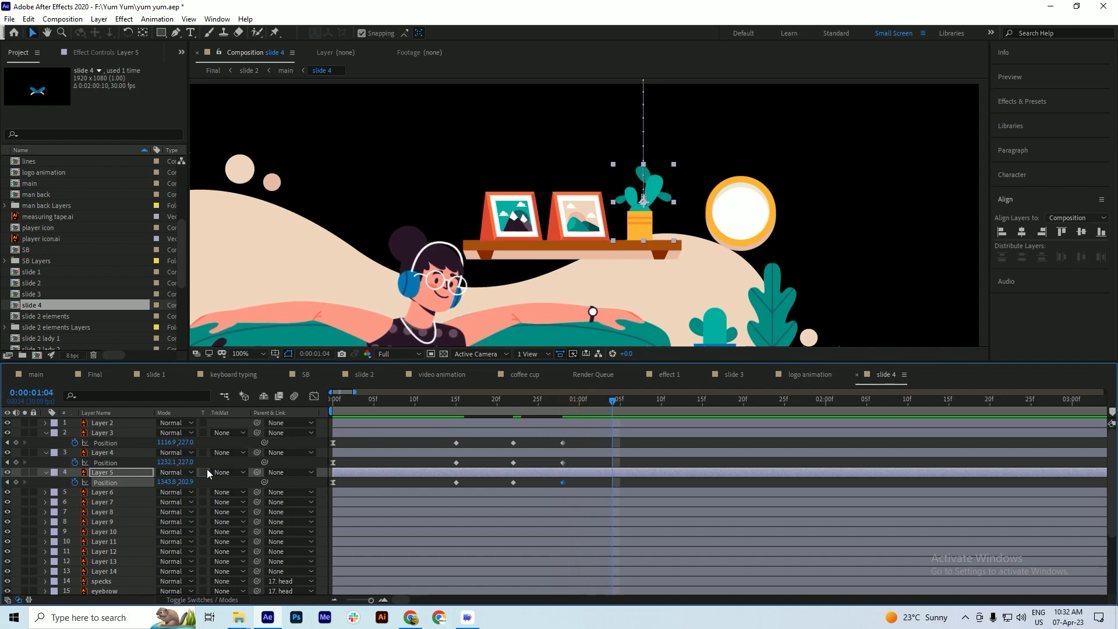
{"action": "key", "text": "Up"}
{"action": "key", "text": "Up"}
{"action": "key", "text": "Up"}
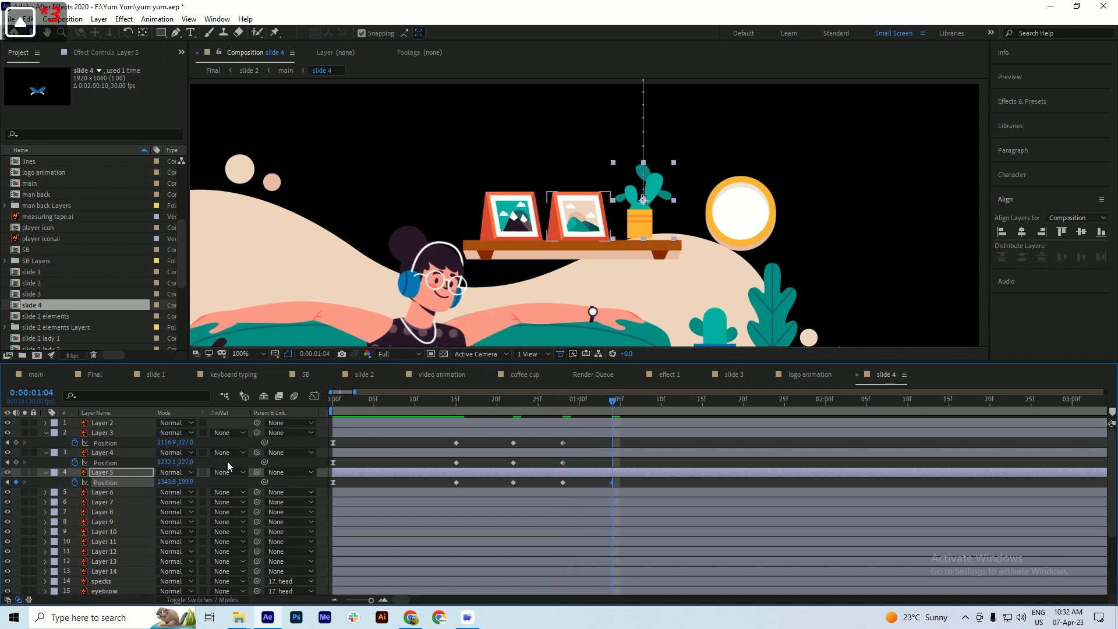
{"action": "key", "text": "ctrl+z"}
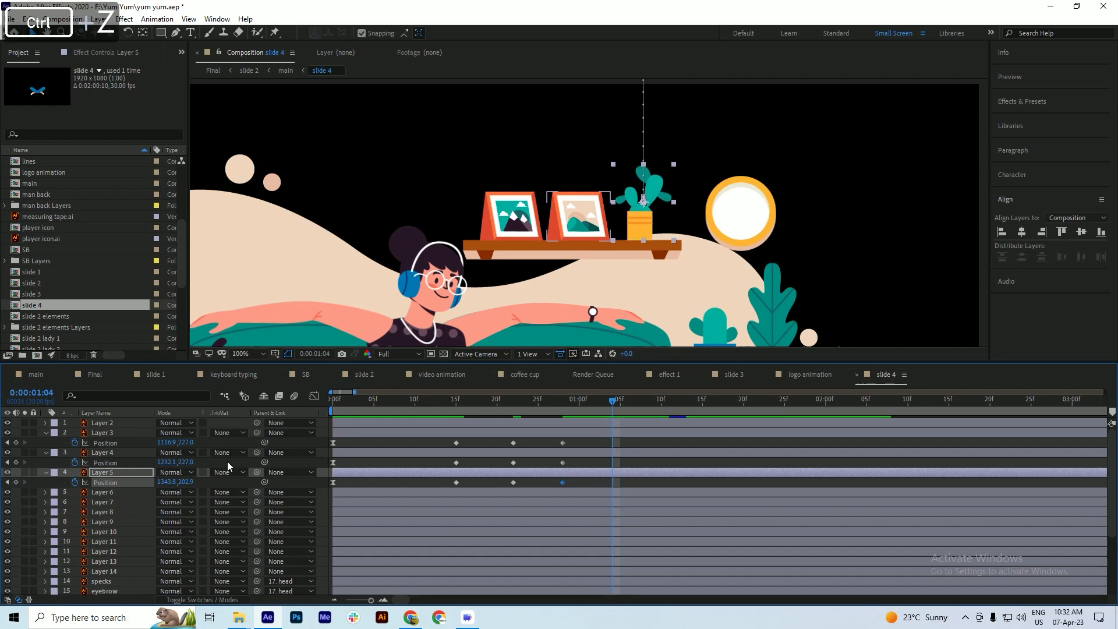
- Raise both picture frames and the plant together by 4 px at 0:00:01:04, and save the project
{"action": "left_click", "coordinate": [621, 434], "text": "shift"}
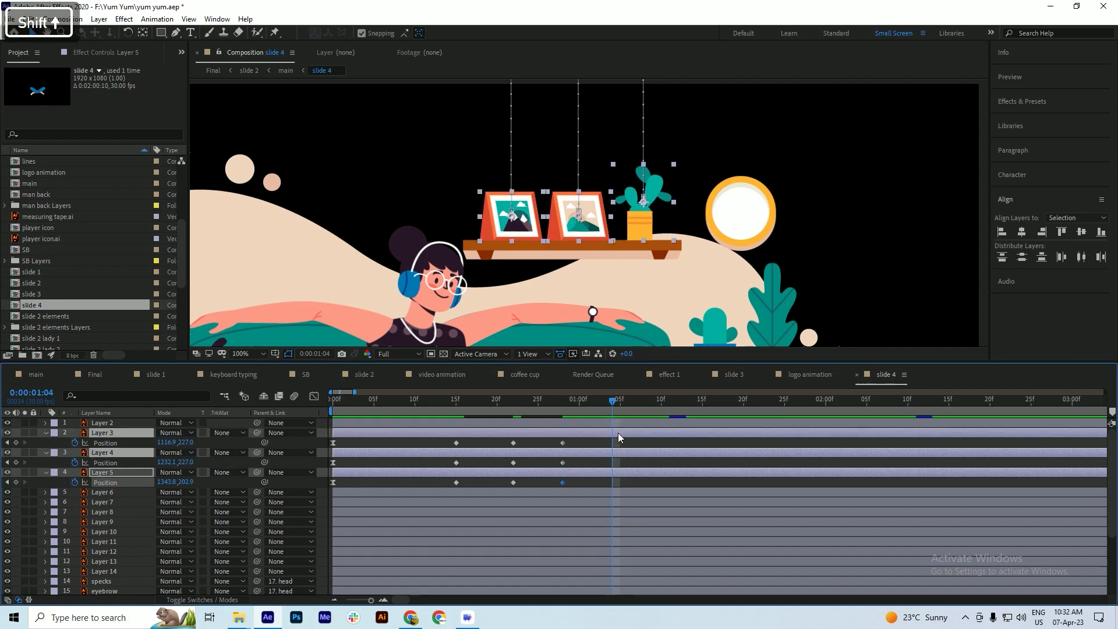
{"action": "key", "text": "Up"}
{"action": "key", "text": "Up"}
{"action": "key", "text": "Up"}
{"action": "key", "text": "Up"}
{"action": "key", "text": "ctrl+s"}
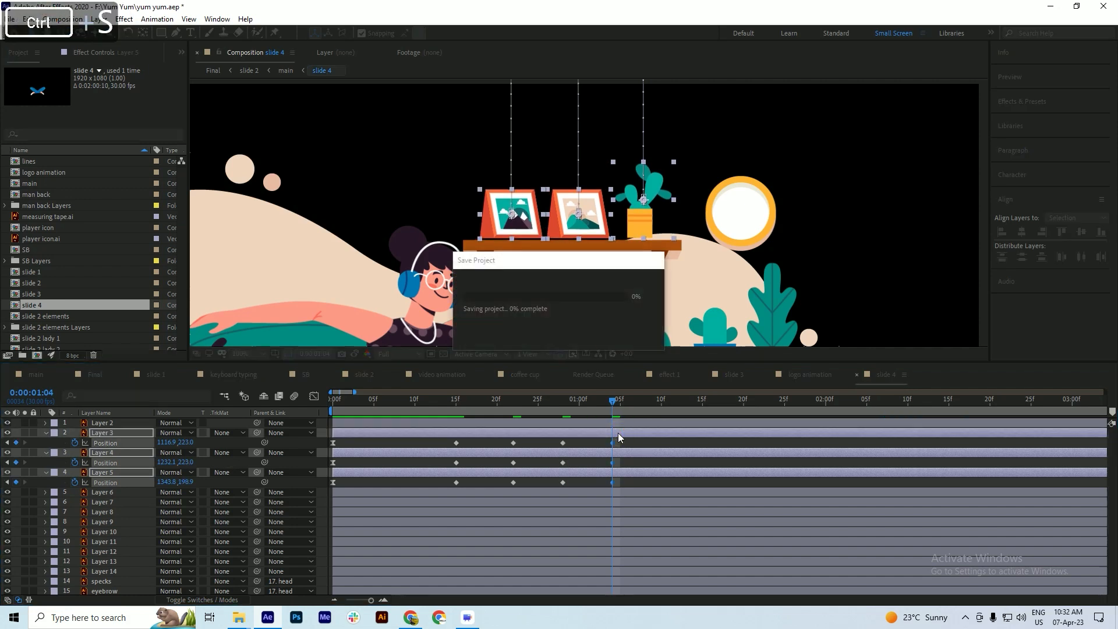
- Copy the frame 28 position keyframe of each picture frame and the plant to 0:00:01:10
{"action": "left_click_drag", "start_coordinate": [632, 407], "coordinate": [656, 411]}
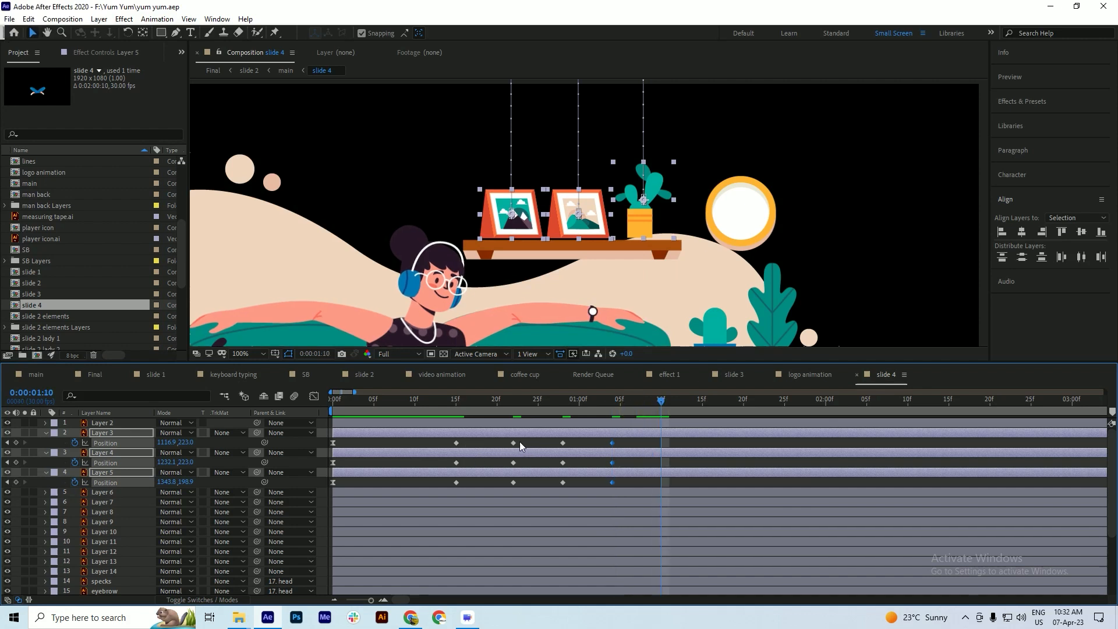
{"action": "left_click", "coordinate": [565, 443]}
{"action": "key", "text": "ctrl+v"}
{"action": "left_click", "coordinate": [562, 462]}
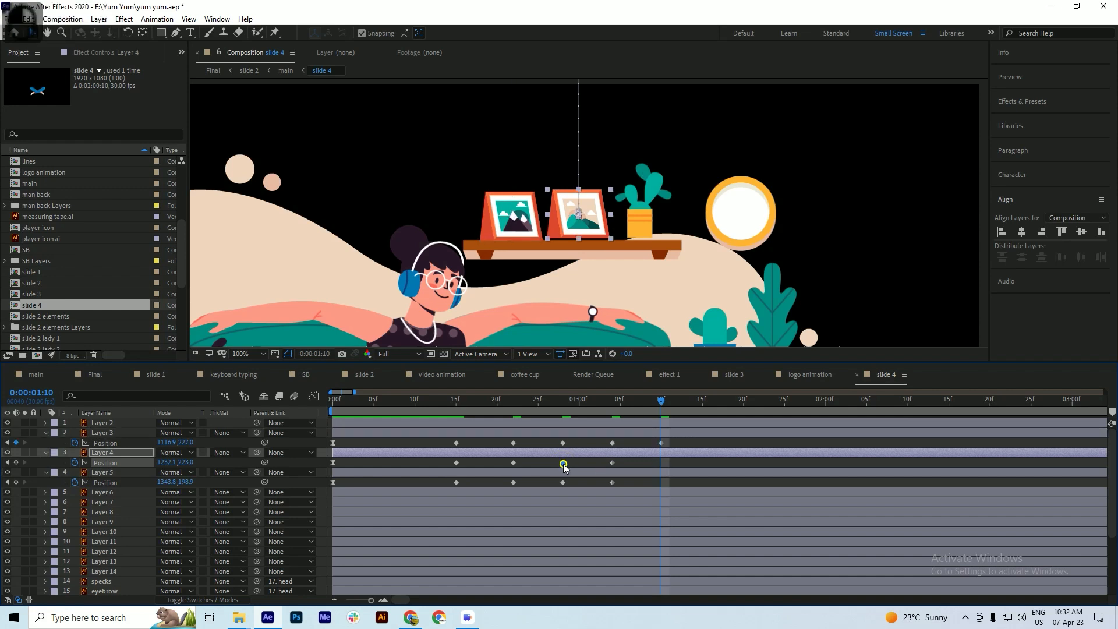
{"action": "key", "text": "ctrl+v"}
{"action": "left_click", "coordinate": [562, 481]}
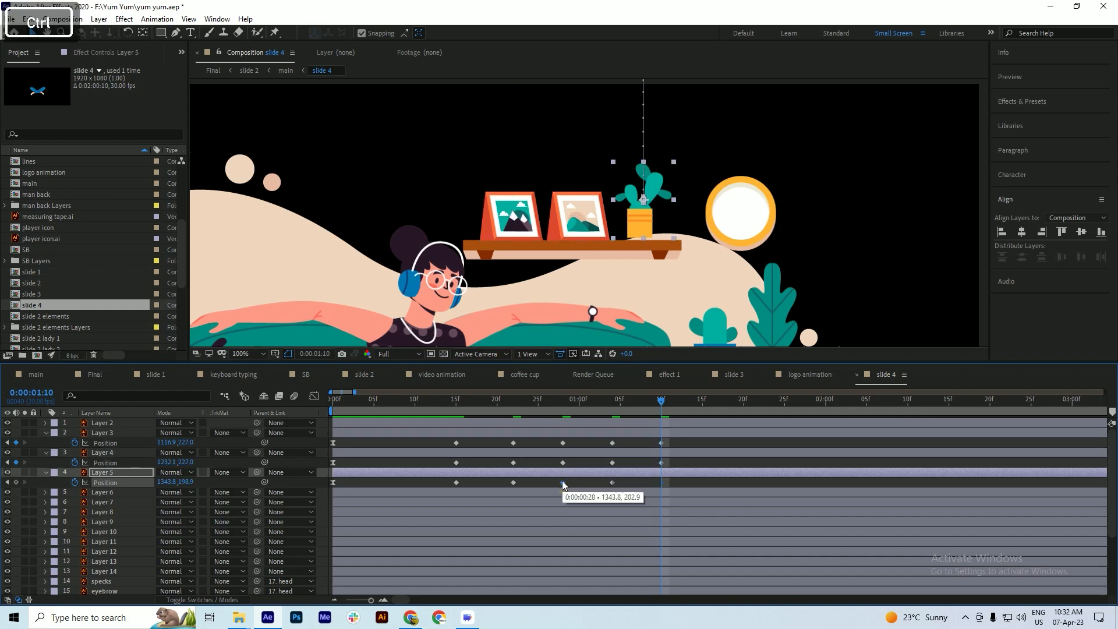
{"action": "key", "text": "ctrl+v"}
- Preview the bouncing entrance of the picture frames and plant from frame 0
{"action": "left_click_drag", "start_coordinate": [561, 407], "coordinate": [320, 460]}
{"action": "key", "text": "space"}
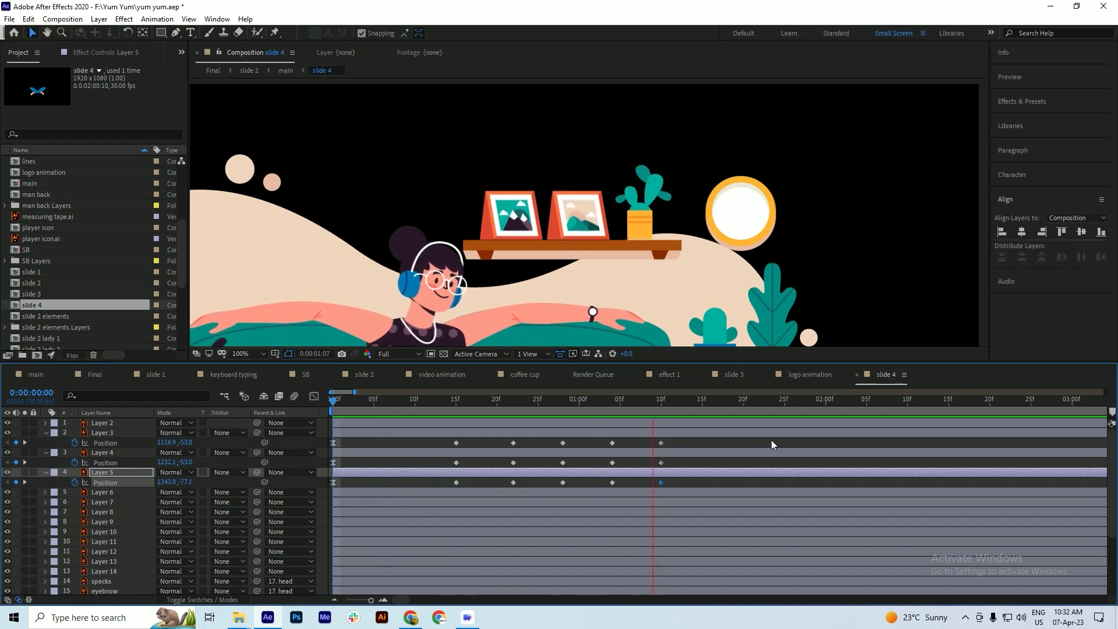
{"action": "left_click", "coordinate": [503, 405]}
{"action": "key", "text": "space"}
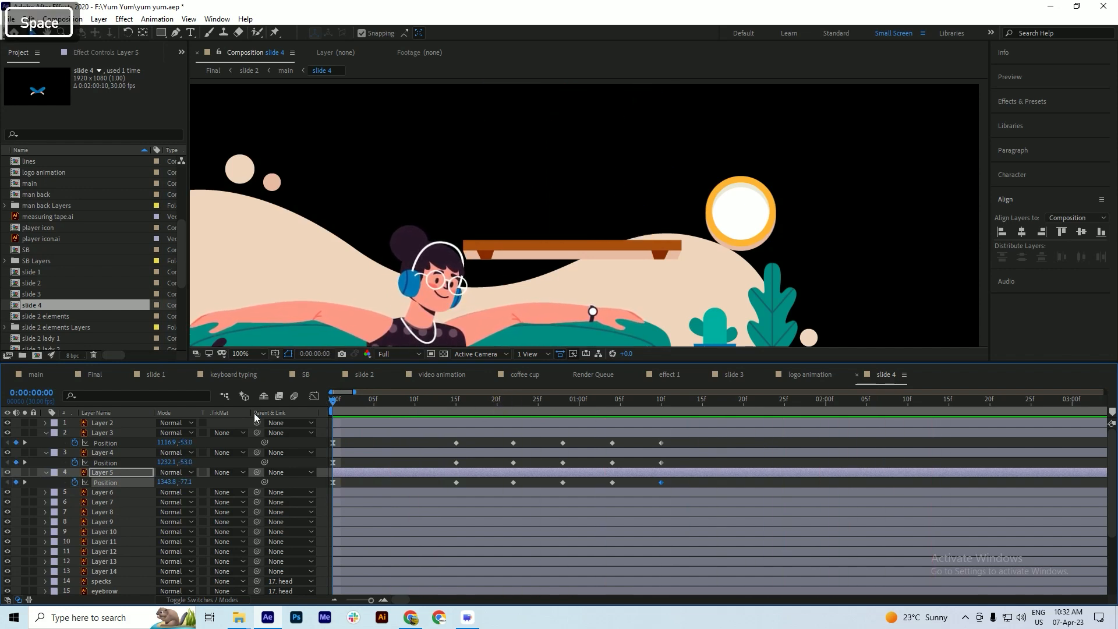
- Shift all position keyframes after frame 0 three frames earlier on the picture frames and plant, and preview the result
{"action": "left_click_drag", "start_coordinate": [684, 438], "coordinate": [428, 481]}
{"action": "key", "text": "space"}
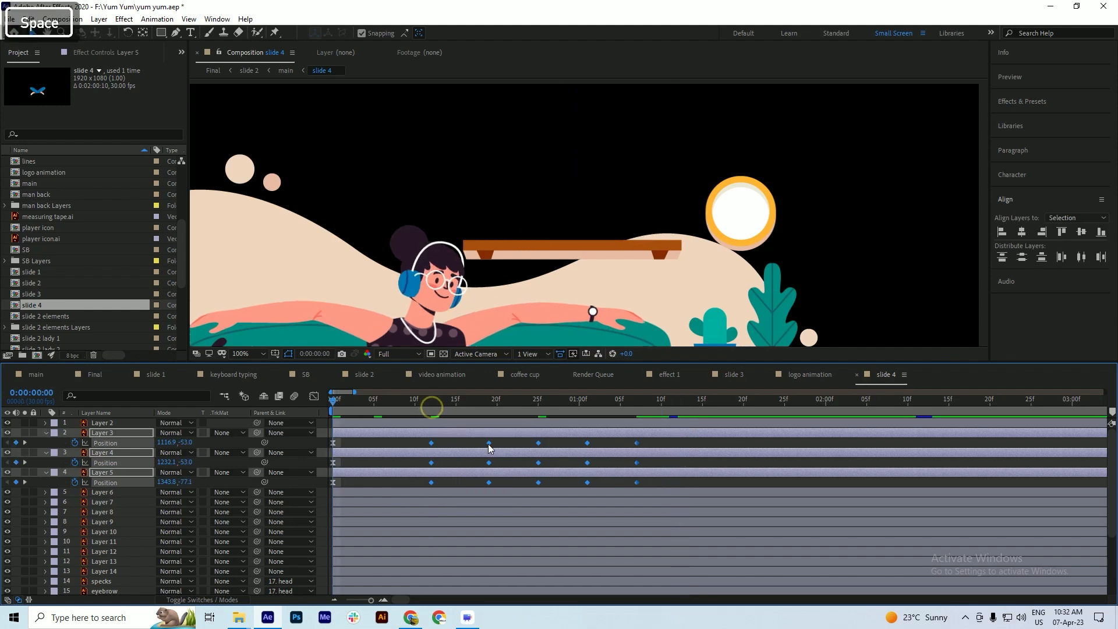
{"action": "key", "text": "space"}
- Move the current time to 0:00:01:02, collapse the keyframed properties of all layers and save the project
{"action": "left_click_drag", "start_coordinate": [552, 400], "coordinate": [595, 402]}
{"action": "key", "text": "ctrl+a"}
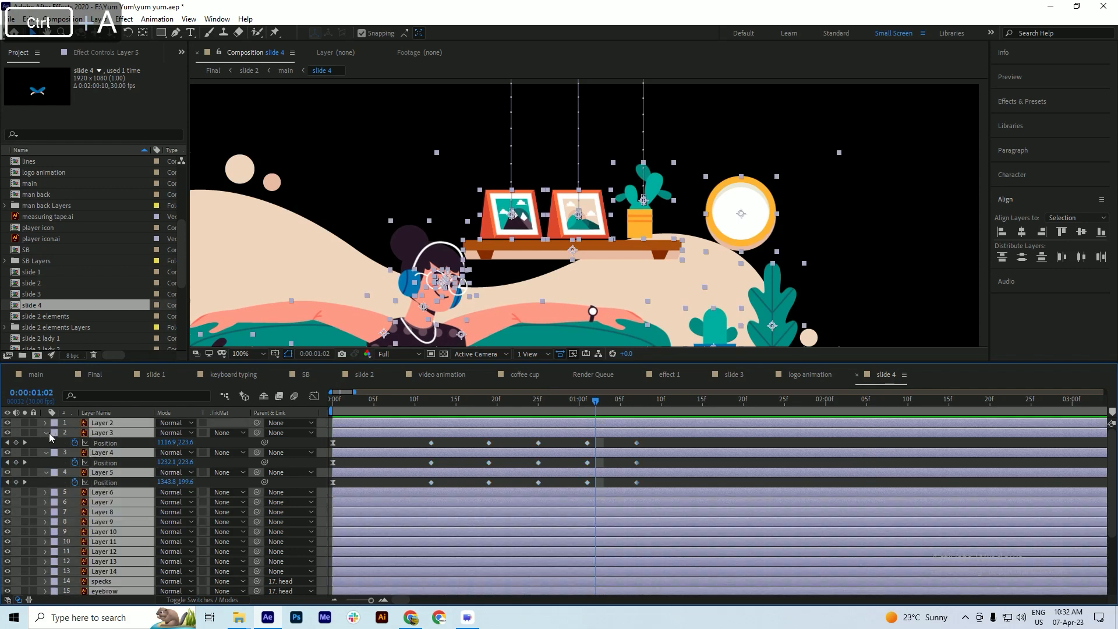
{"action": "key", "text": "u"}
{"action": "key", "text": "ctrl+s"}
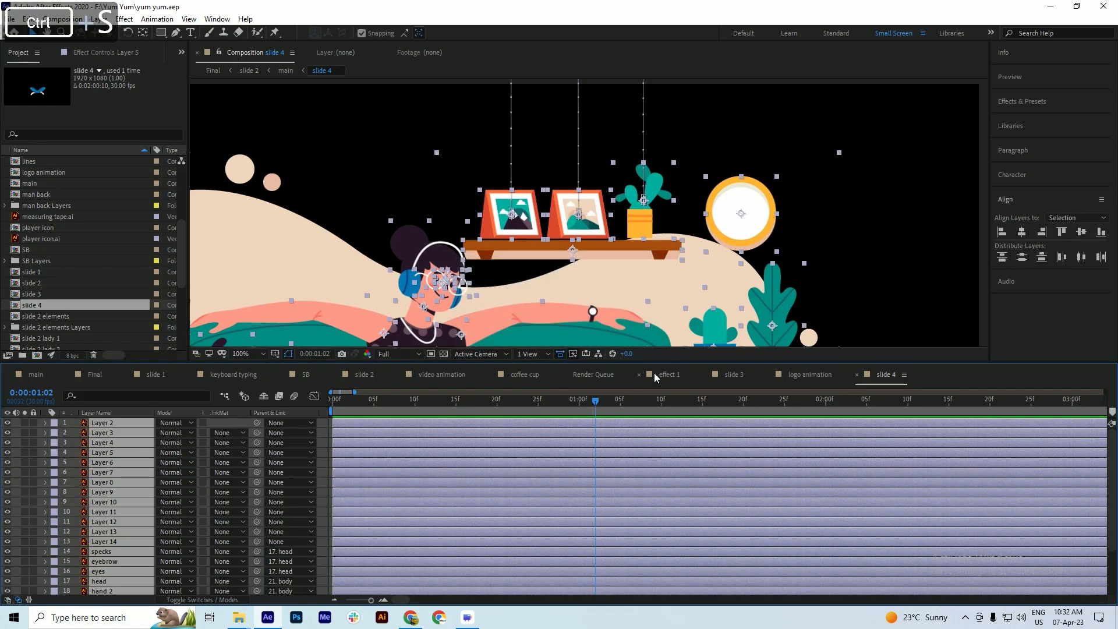
- Select the wall clock, save the project and create a new empty shape layer above it
{"action": "left_click", "coordinate": [877, 211]}
{"action": "left_click", "coordinate": [763, 218]}
{"action": "key", "text": "ctrl+s"}
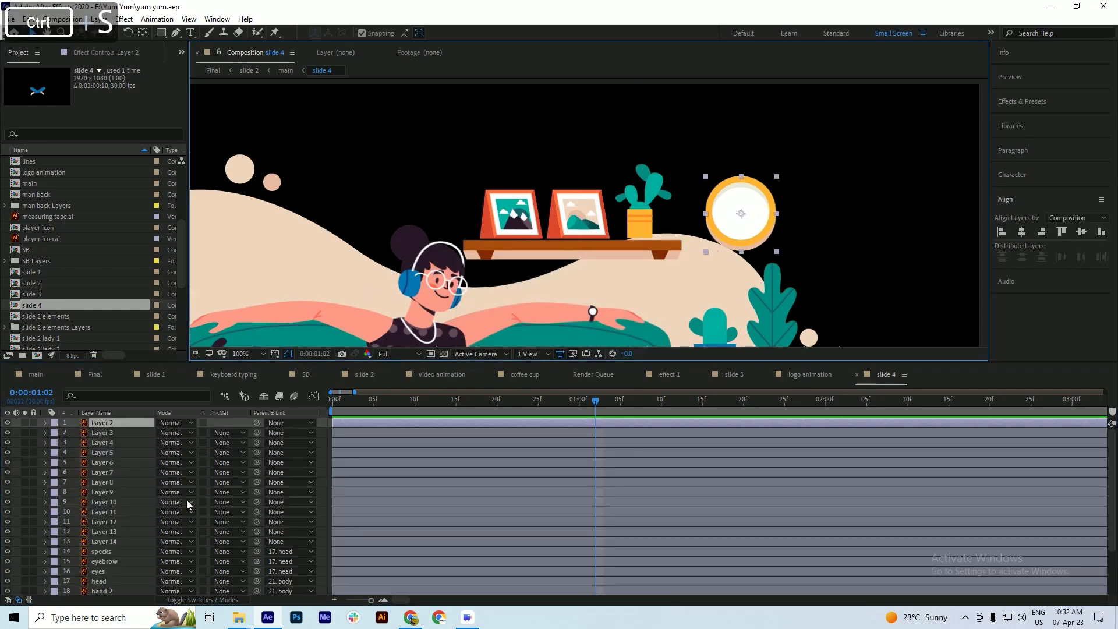
{"action": "right_click", "coordinate": [20, 458]}
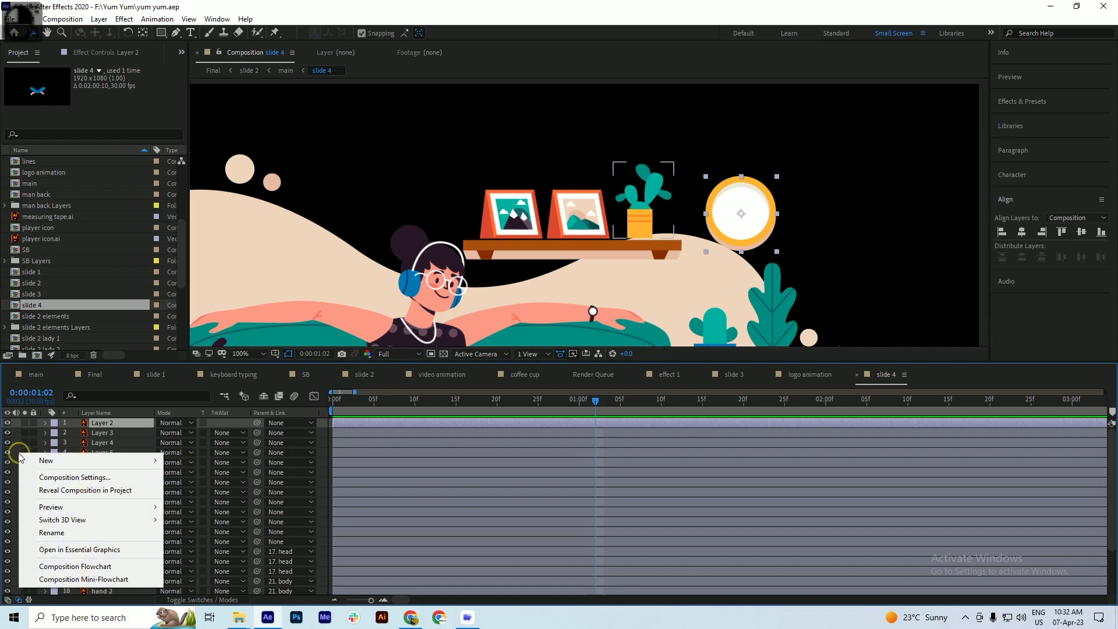
{"action": "mouse_move", "coordinate": [87, 460]}
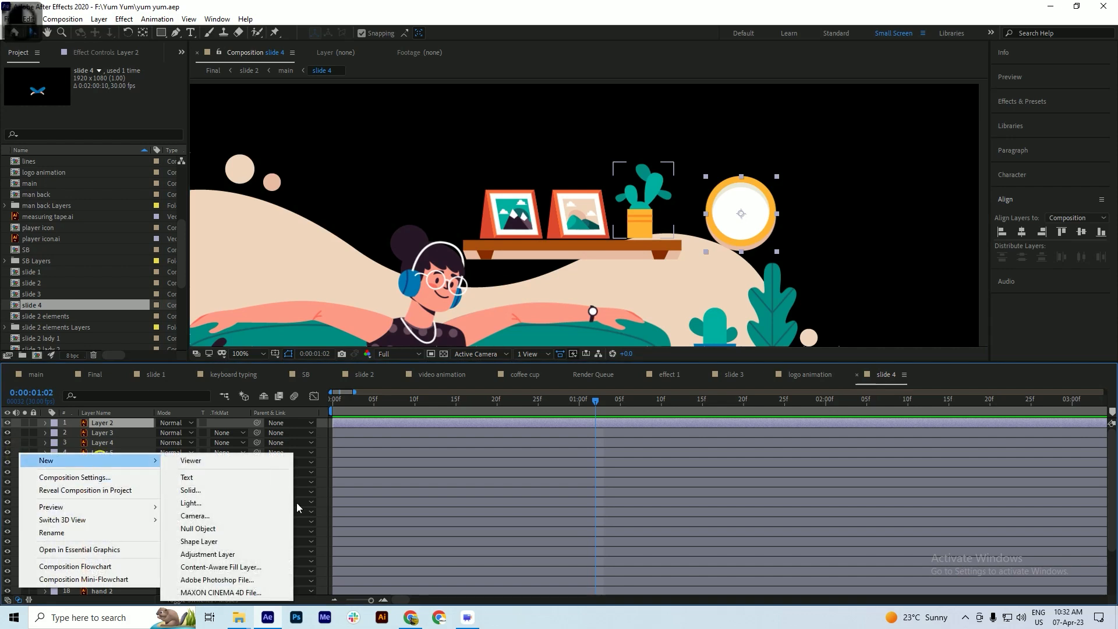
{"action": "left_click", "coordinate": [210, 541]}
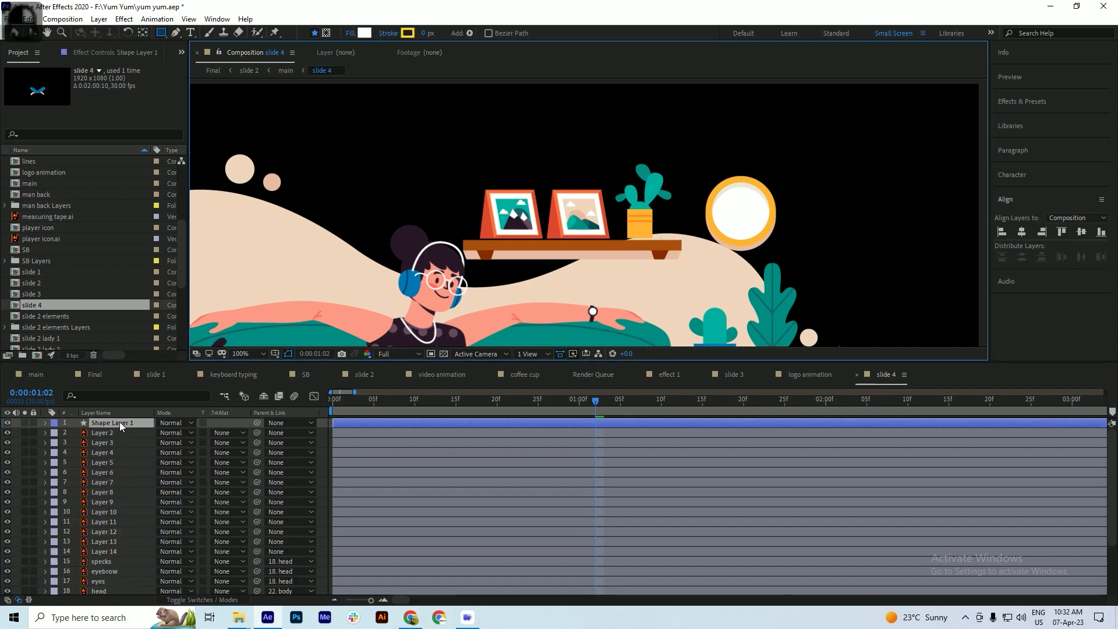
- Draw a straight vertical clock hand from the wall clock's centre upward on the shape layer with the Pen tool
{"action": "scroll", "coordinate": [759, 210], "scroll_direction": "up", "scroll_amount": 4}
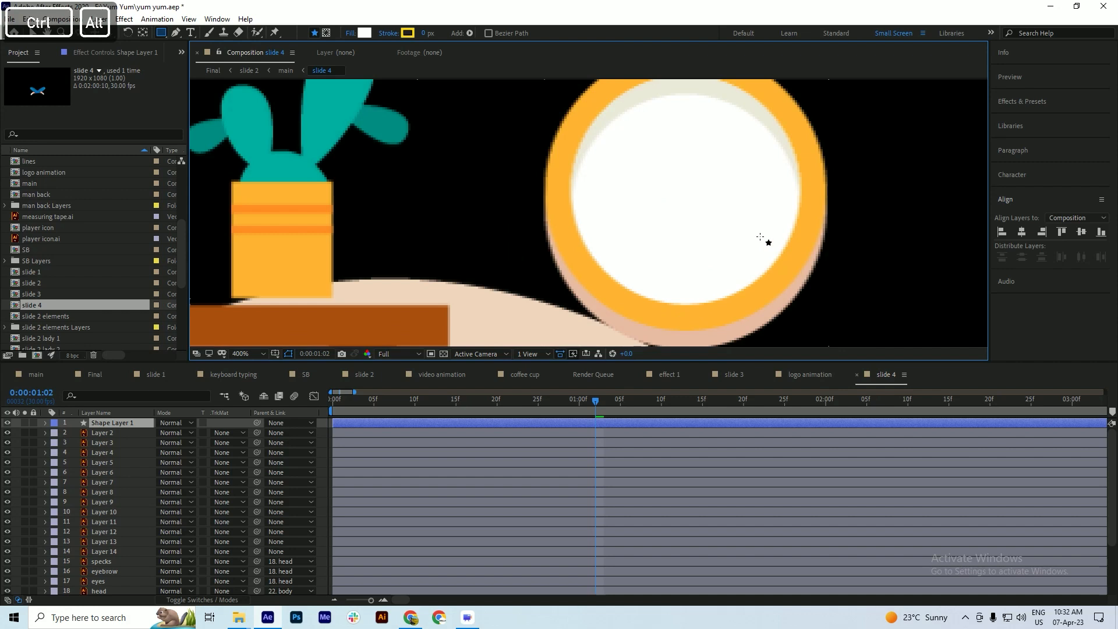
{"action": "scroll", "coordinate": [766, 242], "scroll_direction": "down", "scroll_amount": 2}
{"action": "key", "text": "g"}
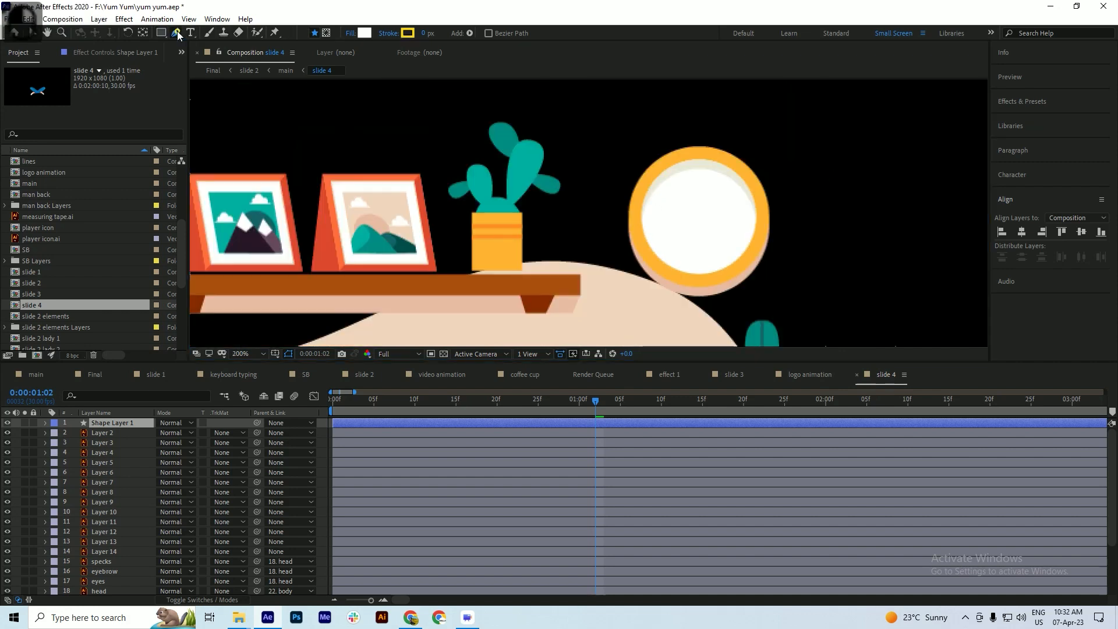
{"action": "left_click", "coordinate": [692, 219]}
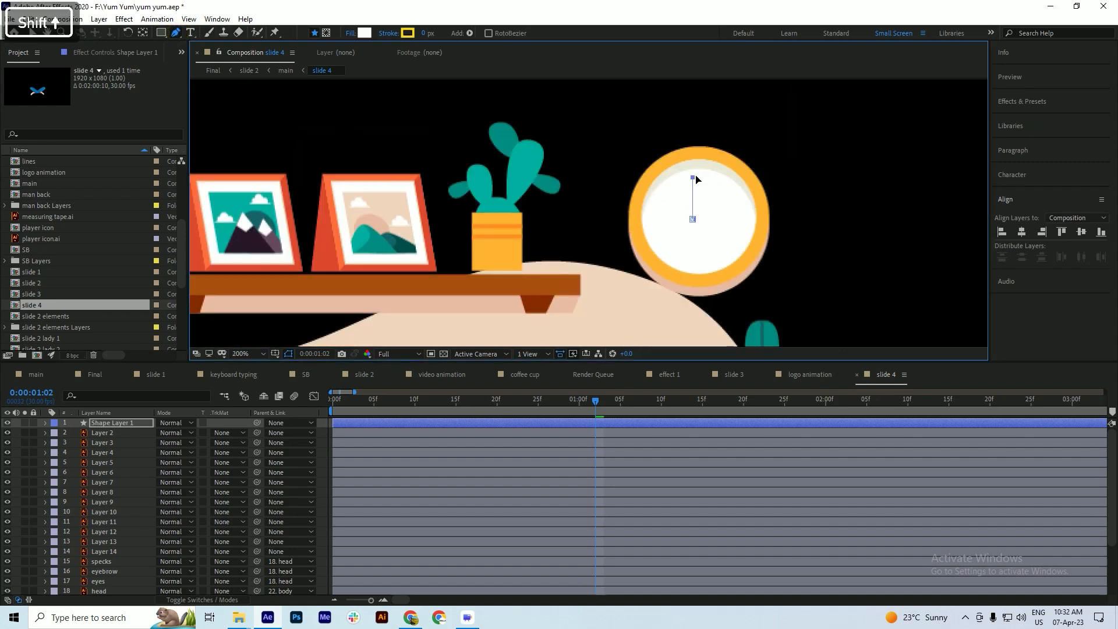
- Give the clock hand a dark stroke colour and a stroke width of 2 px
{"action": "left_click", "coordinate": [409, 33]}
{"action": "left_click", "coordinate": [805, 288]}
{"action": "left_click_drag", "start_coordinate": [773, 338], "coordinate": [783, 345]}
{"action": "left_click", "coordinate": [1039, 224]}
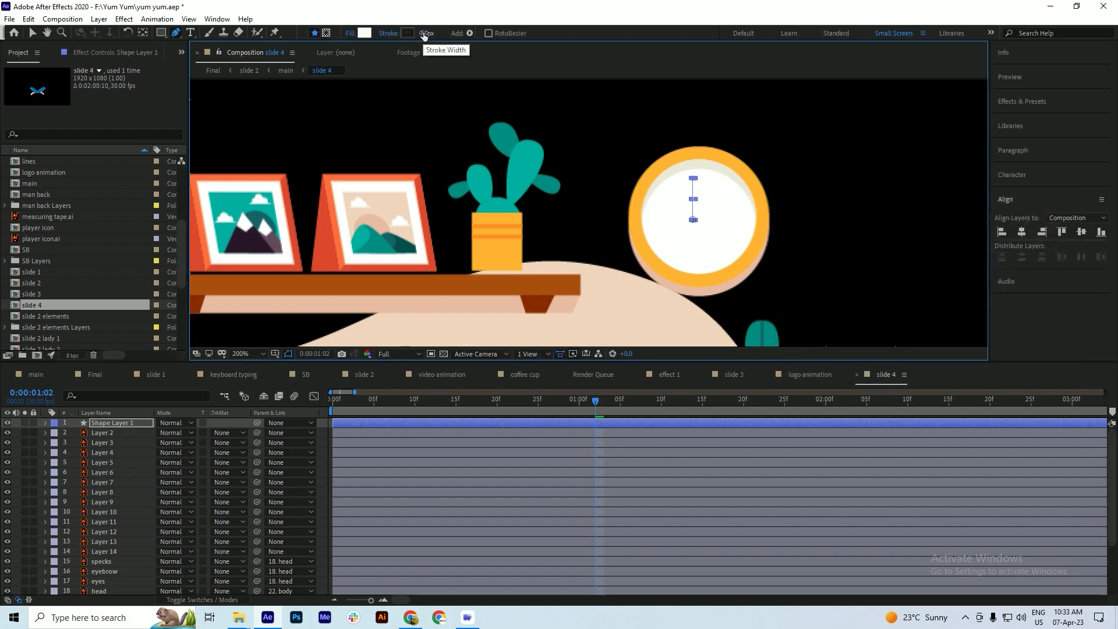
{"action": "left_click", "coordinate": [424, 33]}
{"action": "type", "text": "2"}
{"action": "key", "text": "Return"}
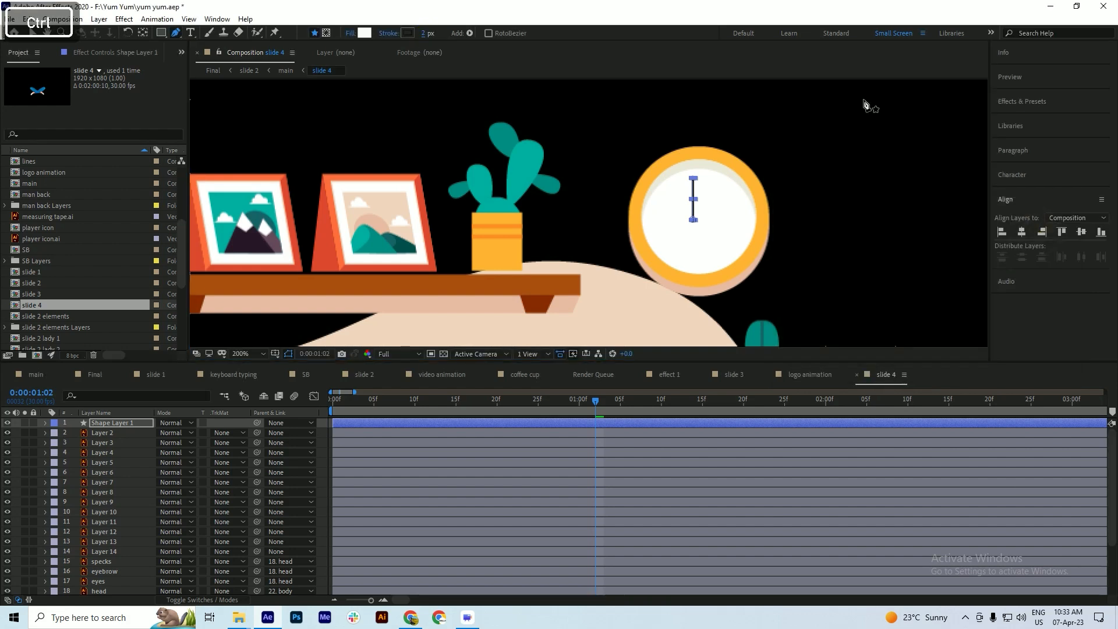
- Move the clock hand layer's anchor point to the hand's lower end at the clock centre and save the project
{"action": "key", "text": "ctrl+s"}
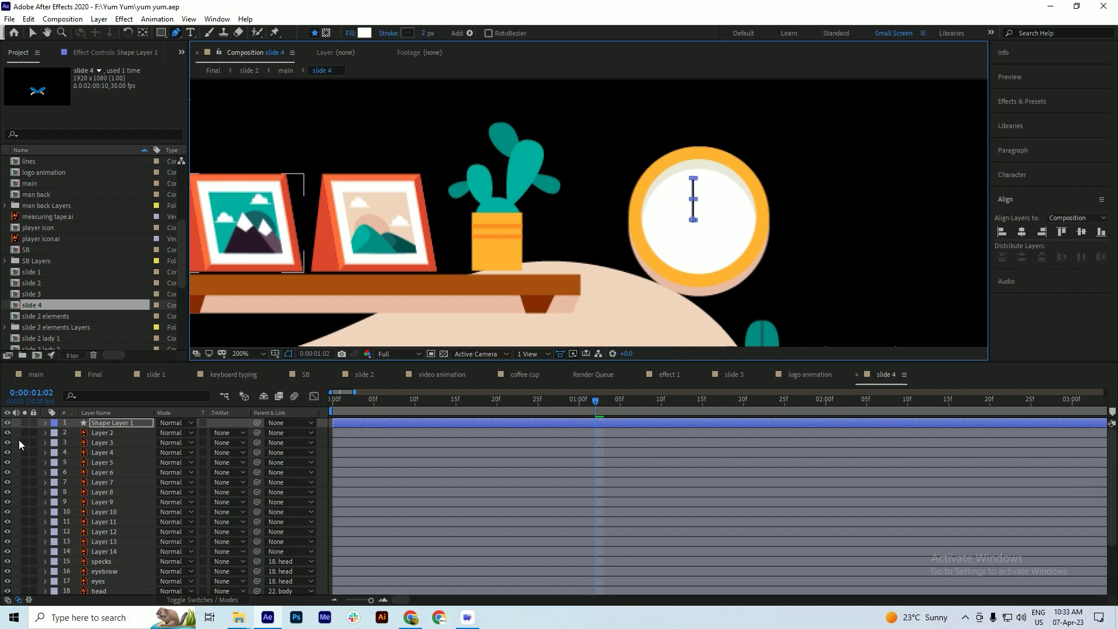
{"action": "left_click", "coordinate": [19, 445]}
{"action": "key", "text": "ctrl+s"}
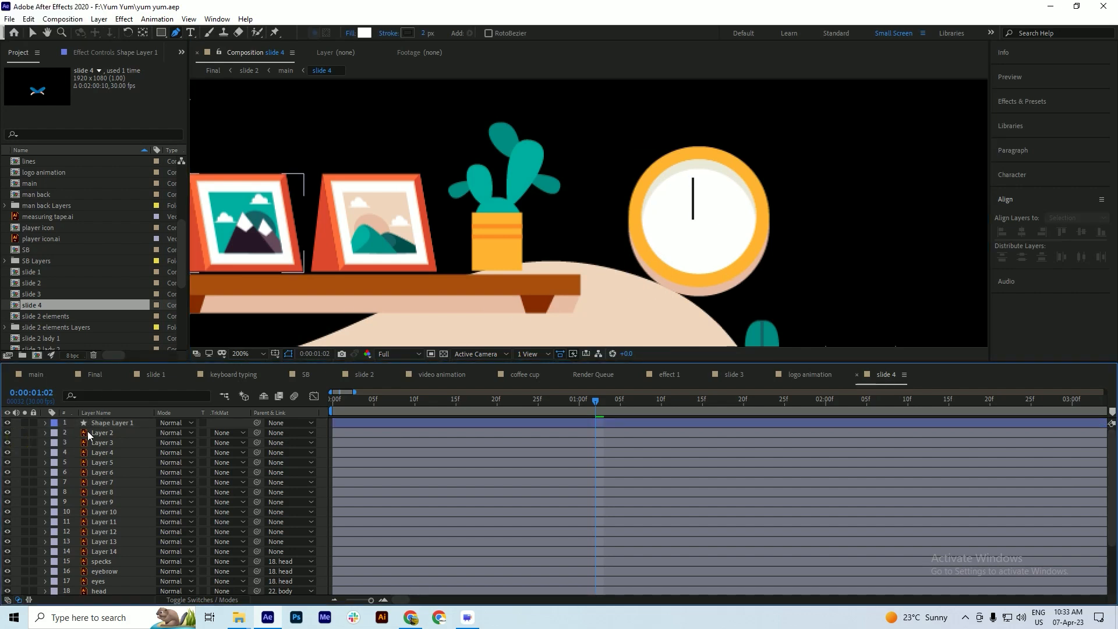
{"action": "left_click", "coordinate": [105, 423]}
{"action": "scroll", "coordinate": [709, 211], "scroll_direction": "up", "scroll_amount": 2}
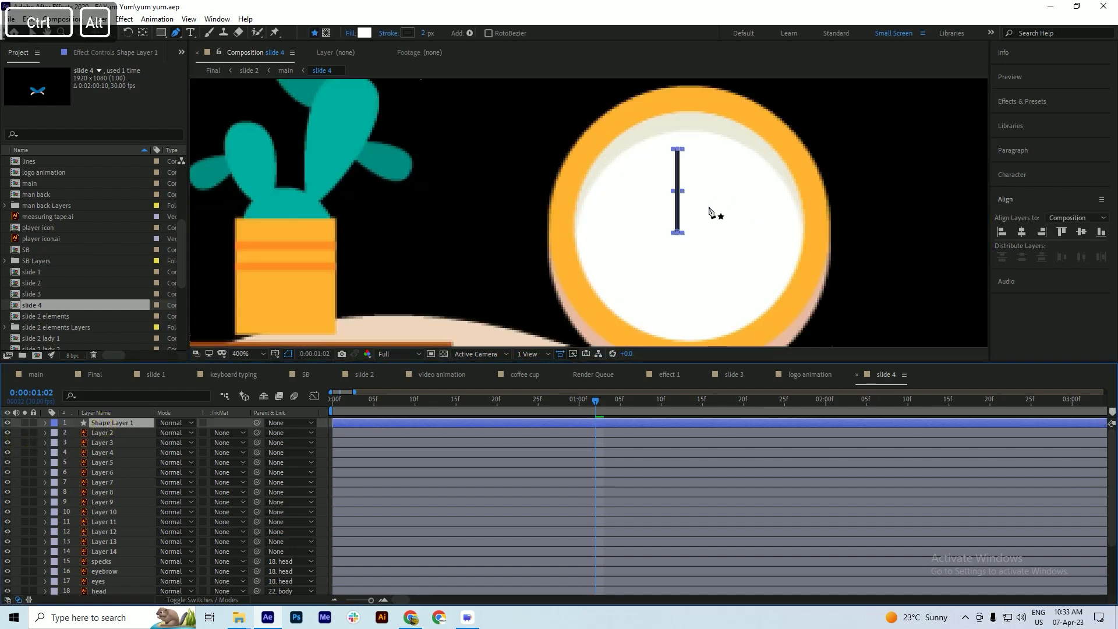
{"action": "double_click", "coordinate": [143, 33], "text": "ctrl"}
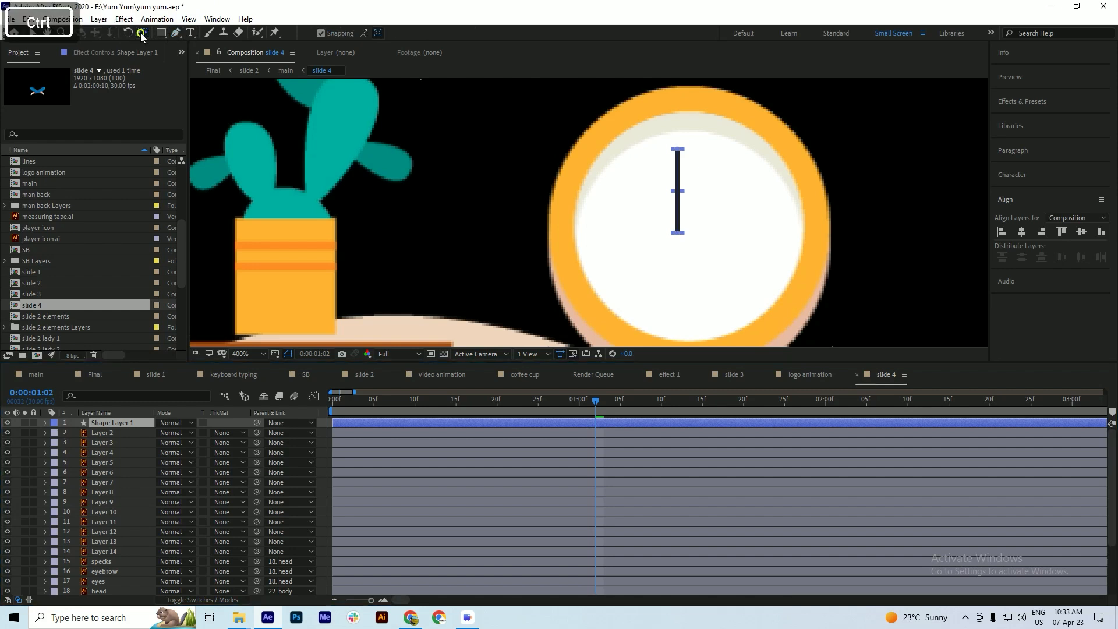
{"action": "left_click", "coordinate": [676, 192]}
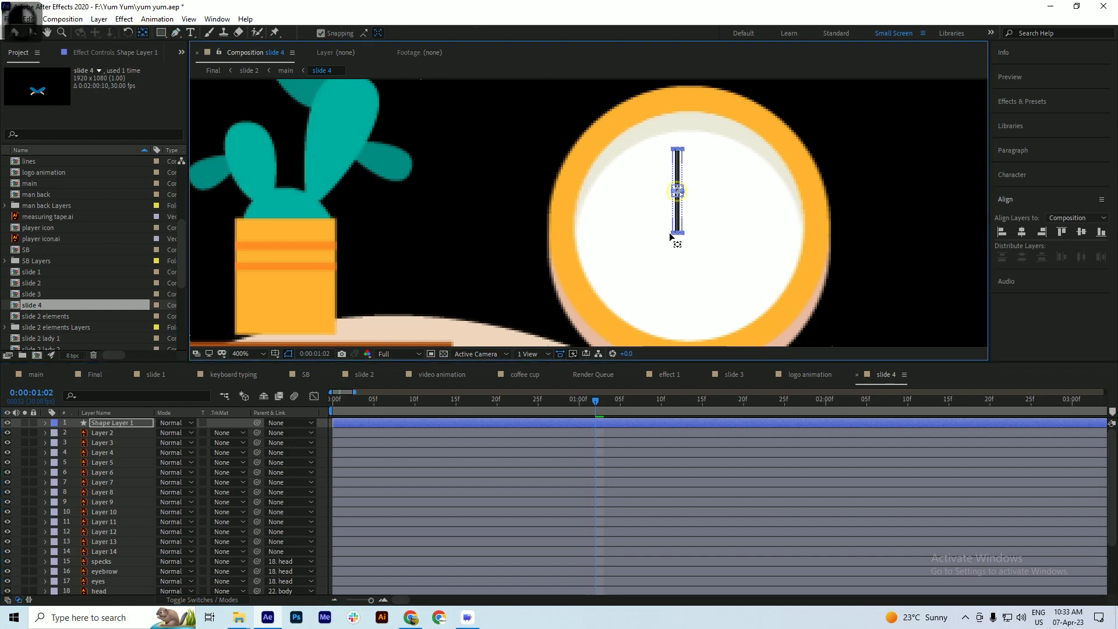
{"action": "key", "text": "ctrl+s"}
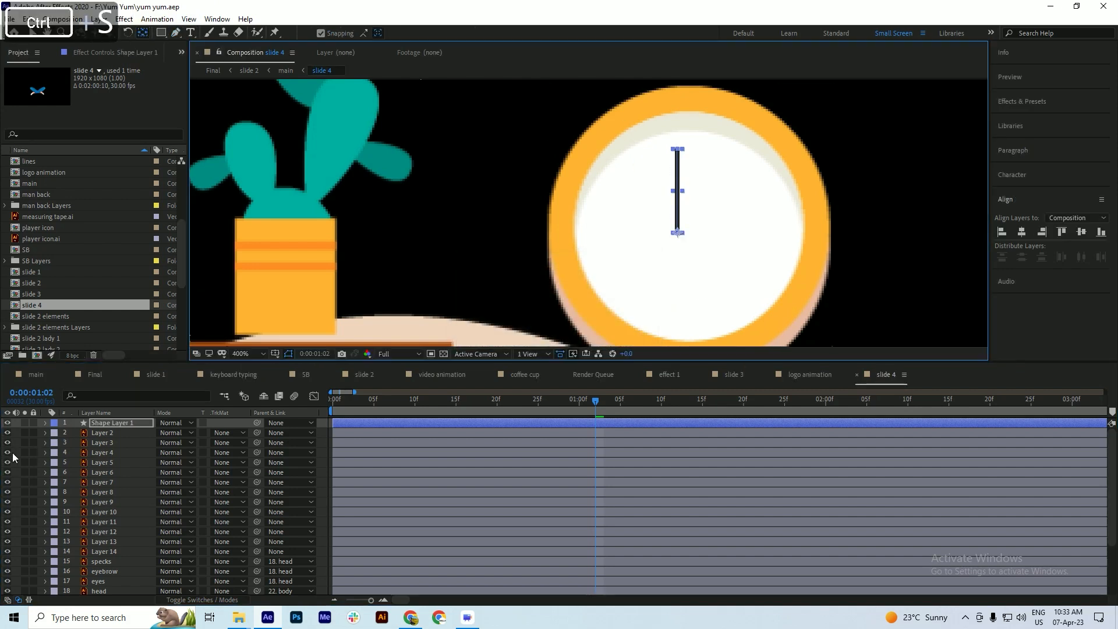
- Create a new shape layer, draw a small circle over the clock hand's lower end with the Ellipse tool, and save
{"action": "right_click", "coordinate": [13, 458]}
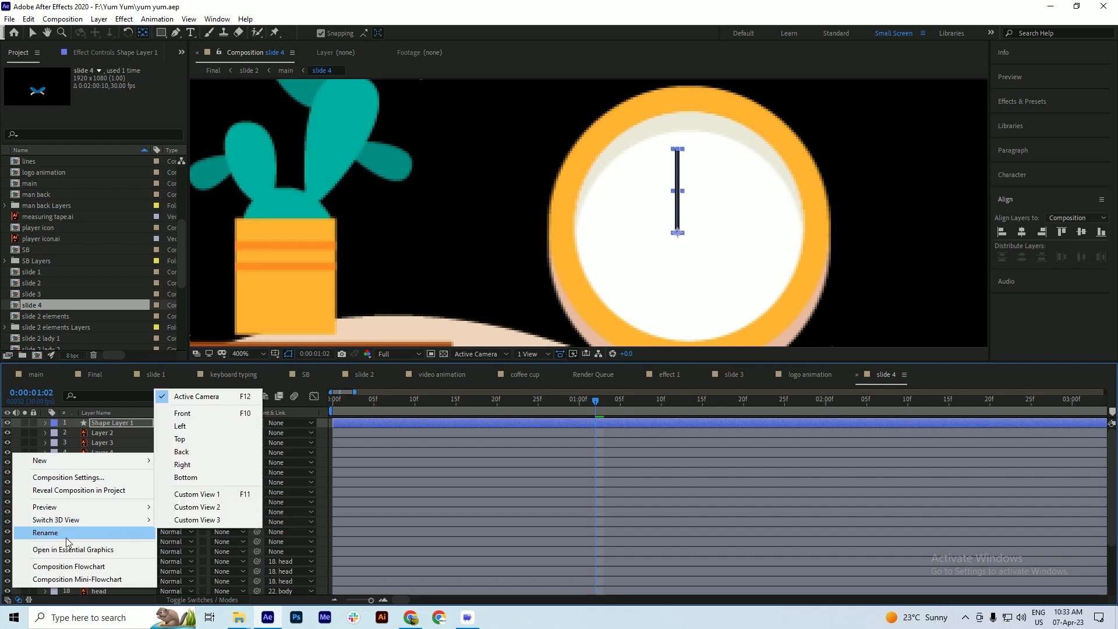
{"action": "left_click", "coordinate": [17, 436]}
{"action": "right_click", "coordinate": [17, 435]}
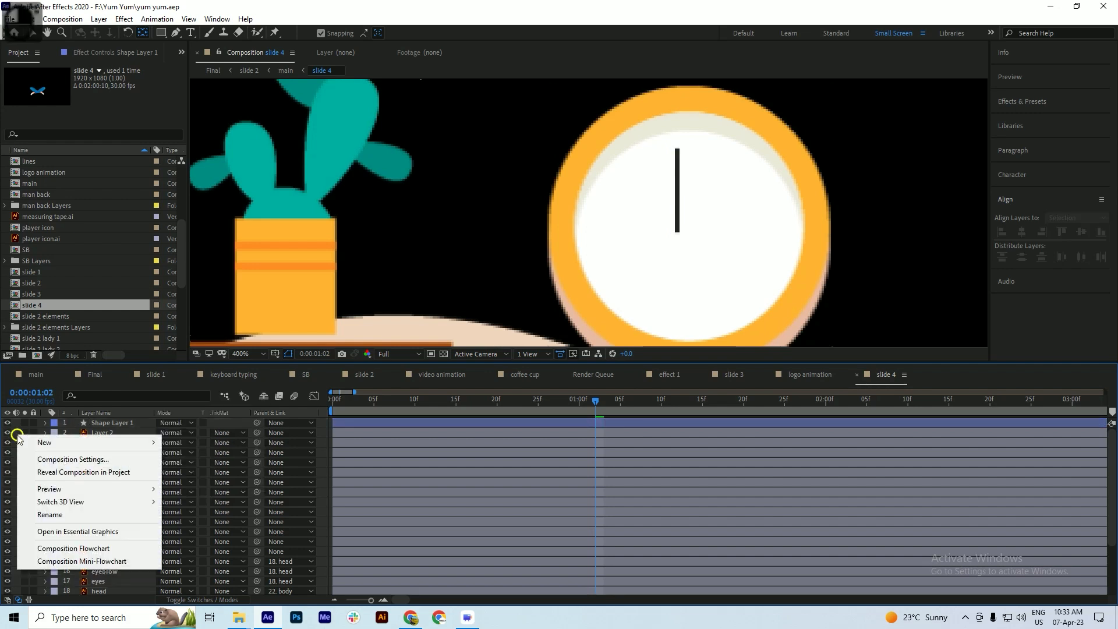
{"action": "mouse_move", "coordinate": [83, 445]}
{"action": "left_click", "coordinate": [186, 523]}
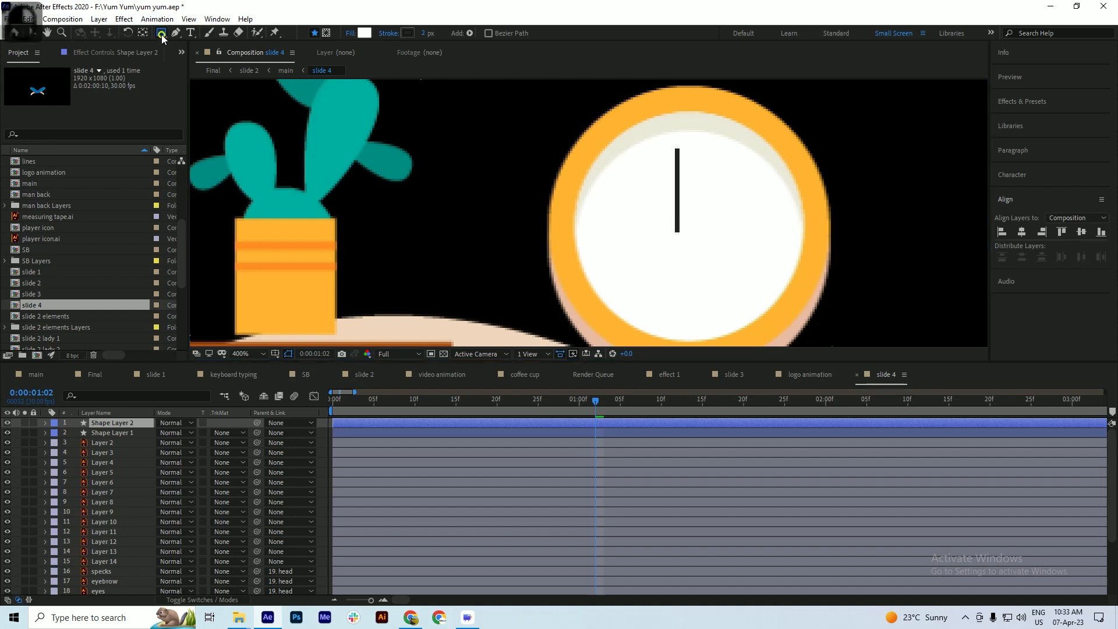
{"action": "mouse_move", "coordinate": [661, 223]}
{"action": "left_mouse_down"}
{"action": "mouse_move", "coordinate": [703, 264]}
{"action": "mouse_move", "coordinate": [692, 240]}
{"action": "left_mouse_up"}
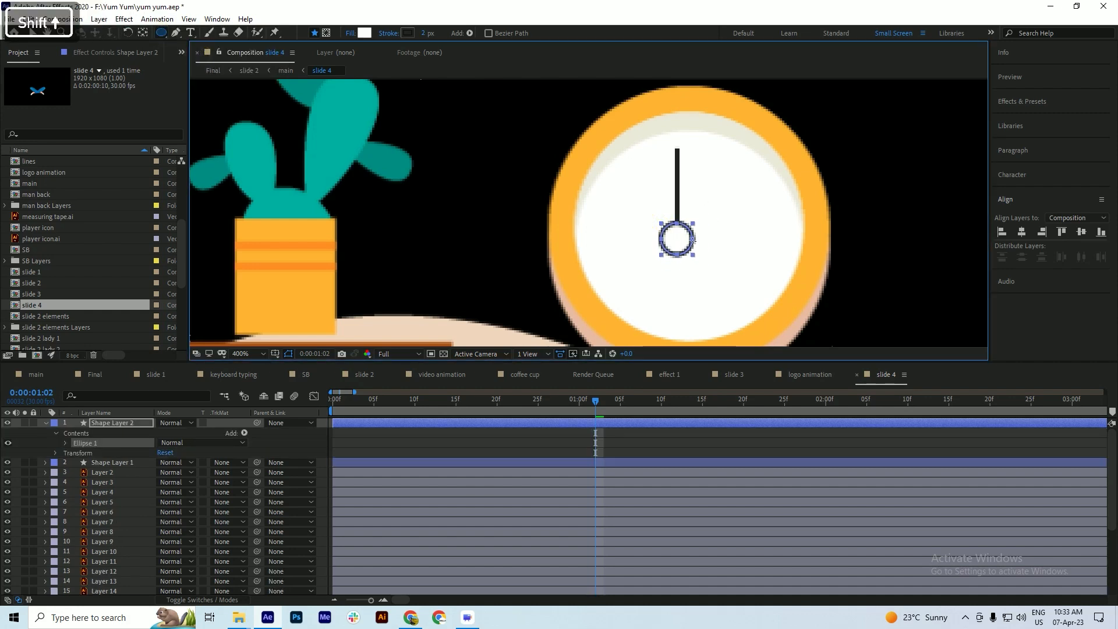
{"action": "key", "text": "ctrl+s"}
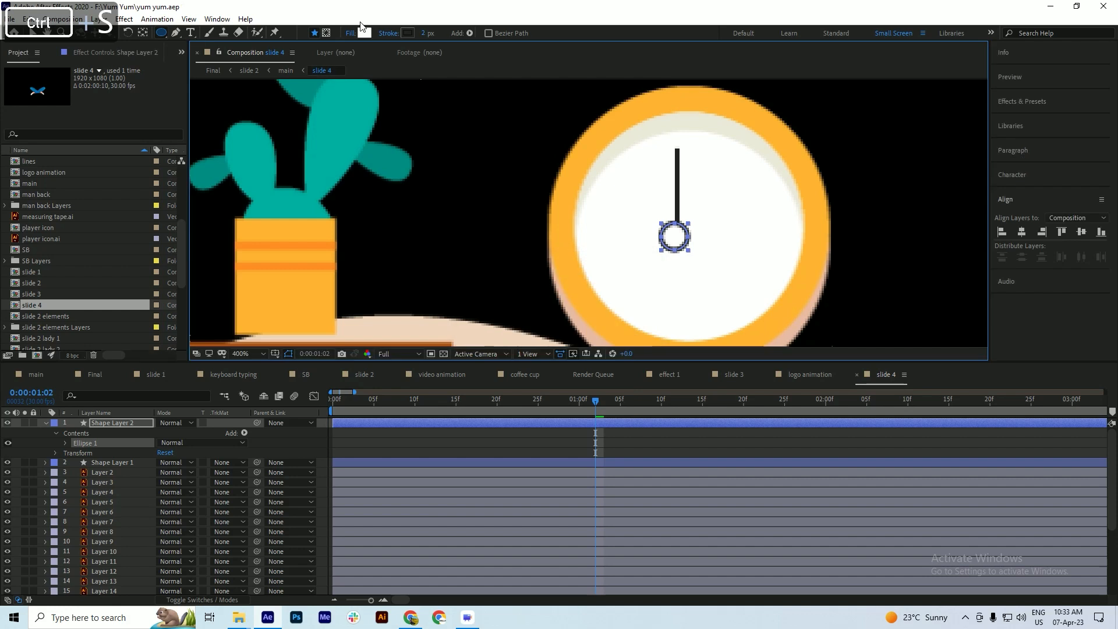
- Set the circle's stroke width to 0 px and its fill colour to 212121, save the project and collapse the layer
{"action": "left_click_drag", "start_coordinate": [425, 34], "coordinate": [426, 33]}
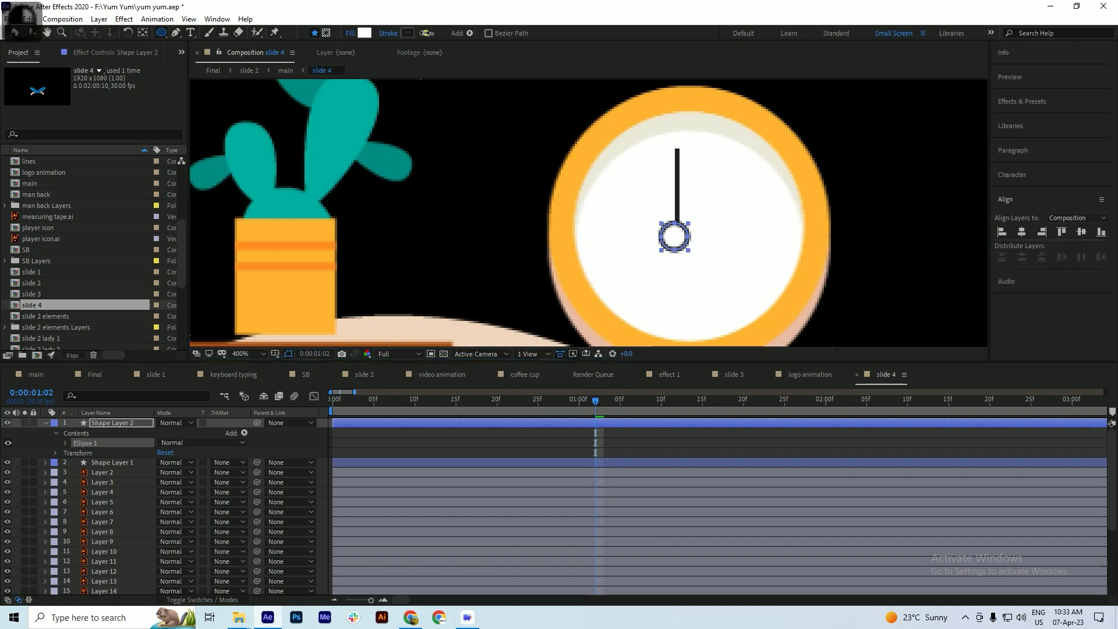
{"action": "left_click", "coordinate": [365, 33]}
{"action": "left_click_drag", "start_coordinate": [803, 314], "coordinate": [772, 348]}
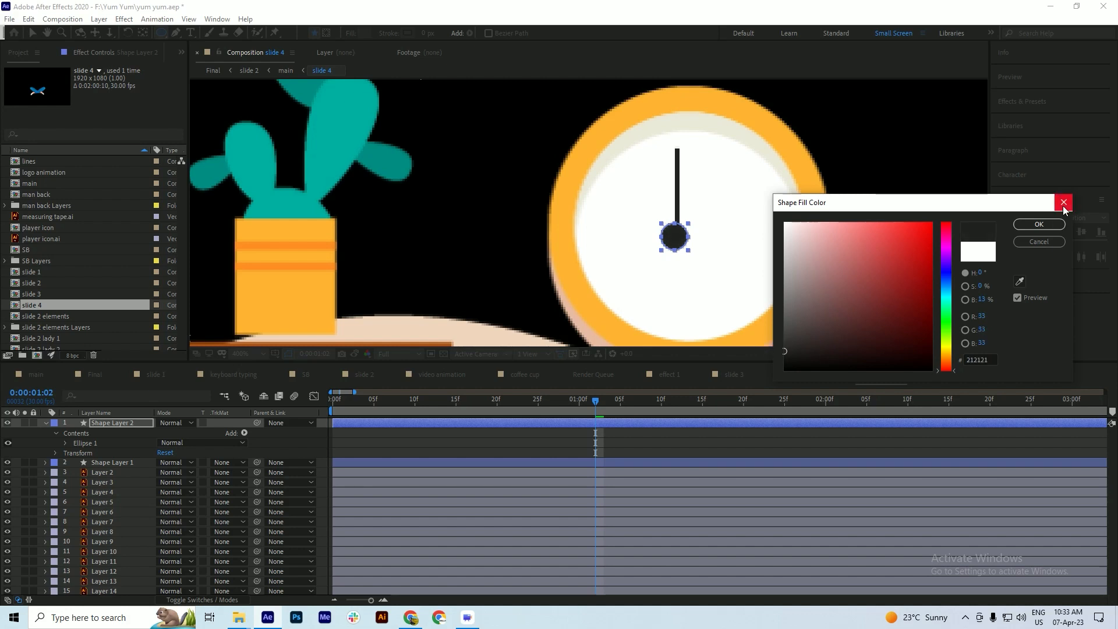
{"action": "left_click", "coordinate": [1038, 225]}
{"action": "key", "text": "ctrl+s"}
{"action": "left_click", "coordinate": [29, 433]}
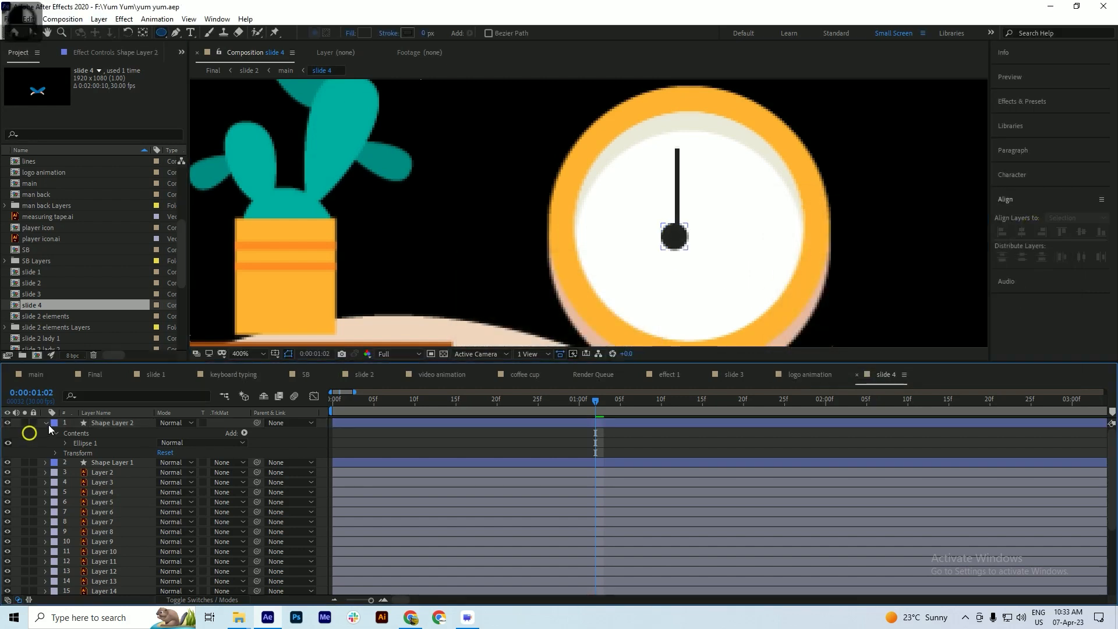
{"action": "left_click", "coordinate": [46, 426]}
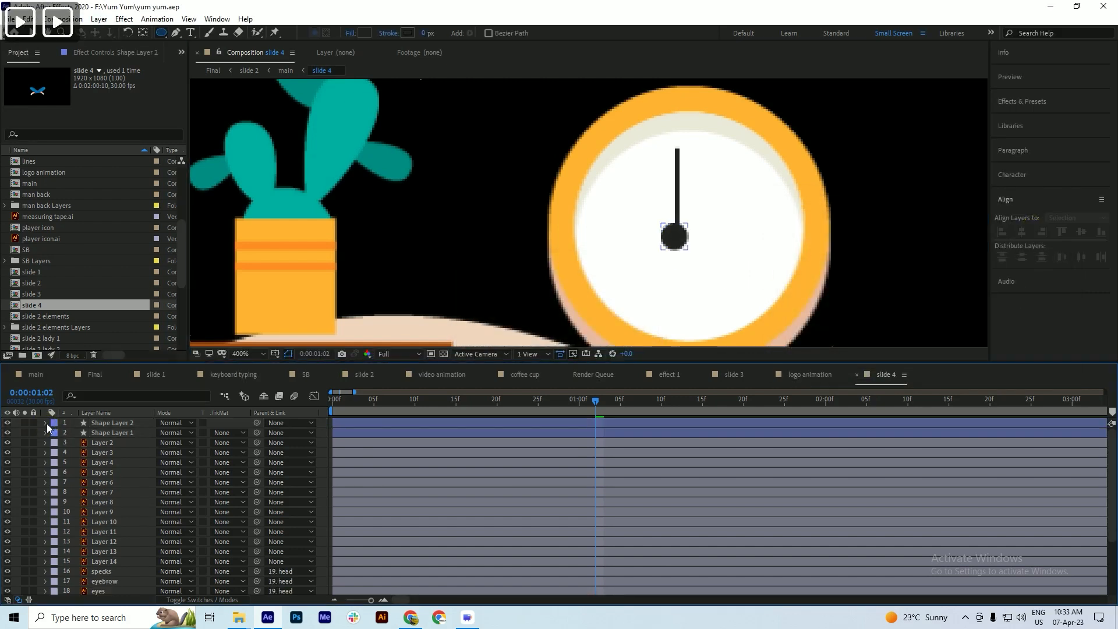
- Nudge the dark circle sideways to the middle of the clock face, centre its anchor point and save the project
{"action": "left_click", "coordinate": [97, 424]}
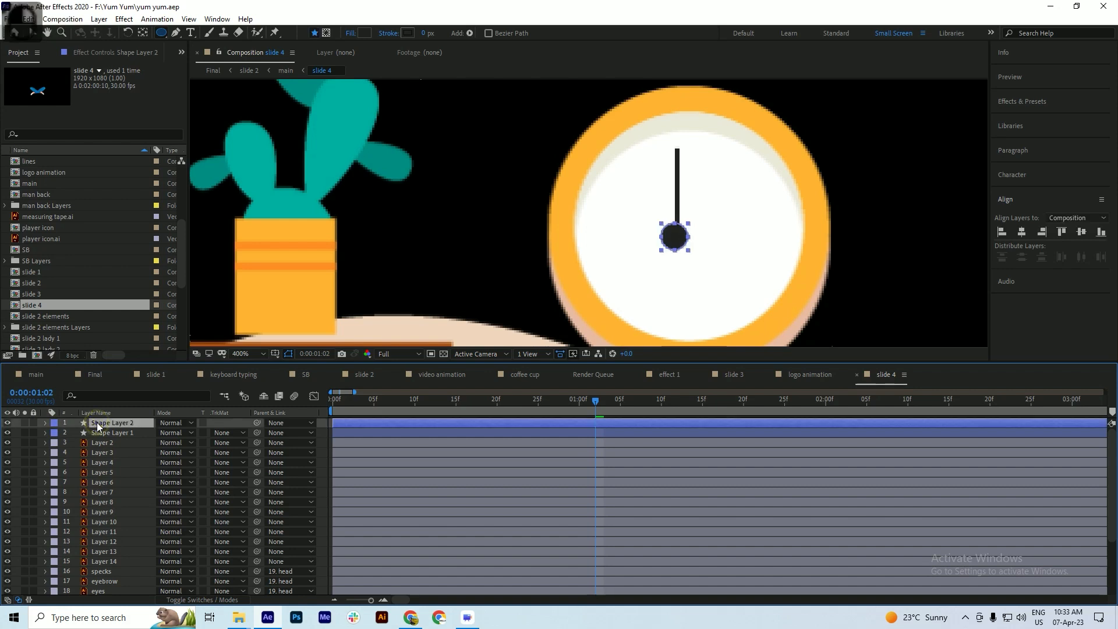
{"action": "key", "text": "Right"}
{"action": "key", "text": "Right"}
{"action": "key", "text": "Right"}
{"action": "key", "text": "Right"}
{"action": "key", "text": "ctrl+s"}
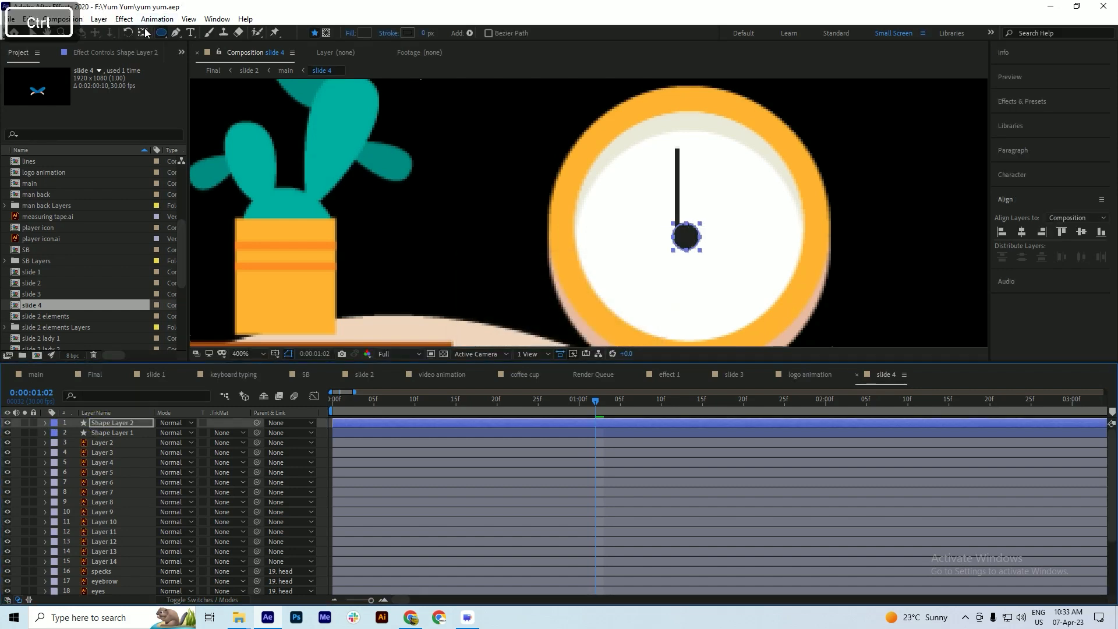
{"action": "key", "text": "ctrl+s"}
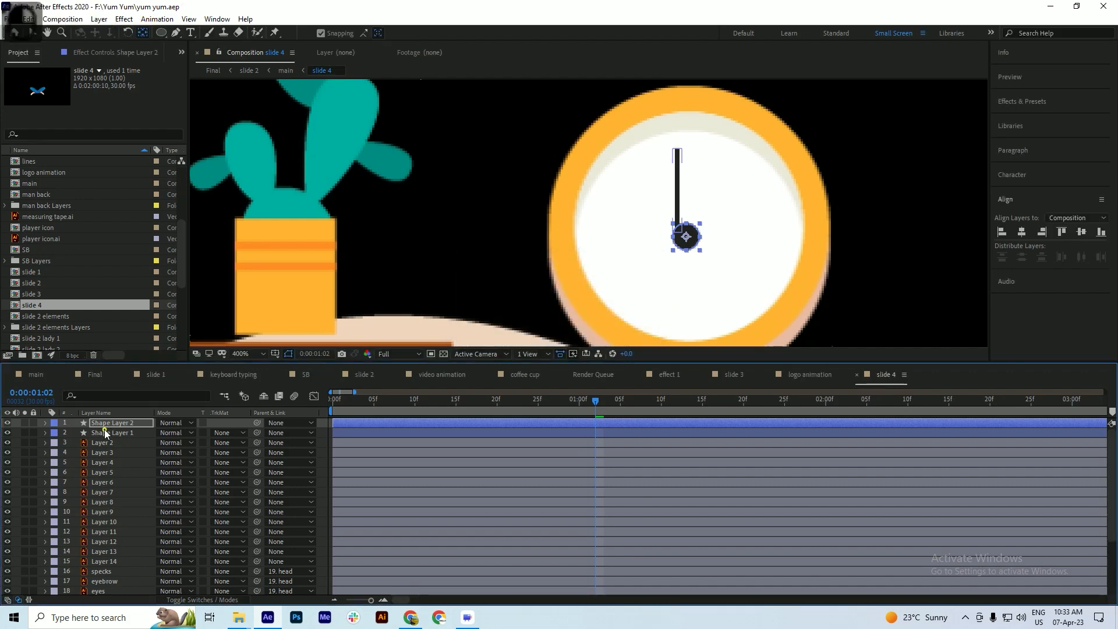
- Nudge the clock hand sideways until it lines up with the centre of the dark circle and save the project
{"action": "left_click", "coordinate": [105, 433]}
{"action": "key", "text": "Right"}
{"action": "key", "text": "Right"}
{"action": "key", "text": "Right"}
{"action": "key", "text": "Right"}
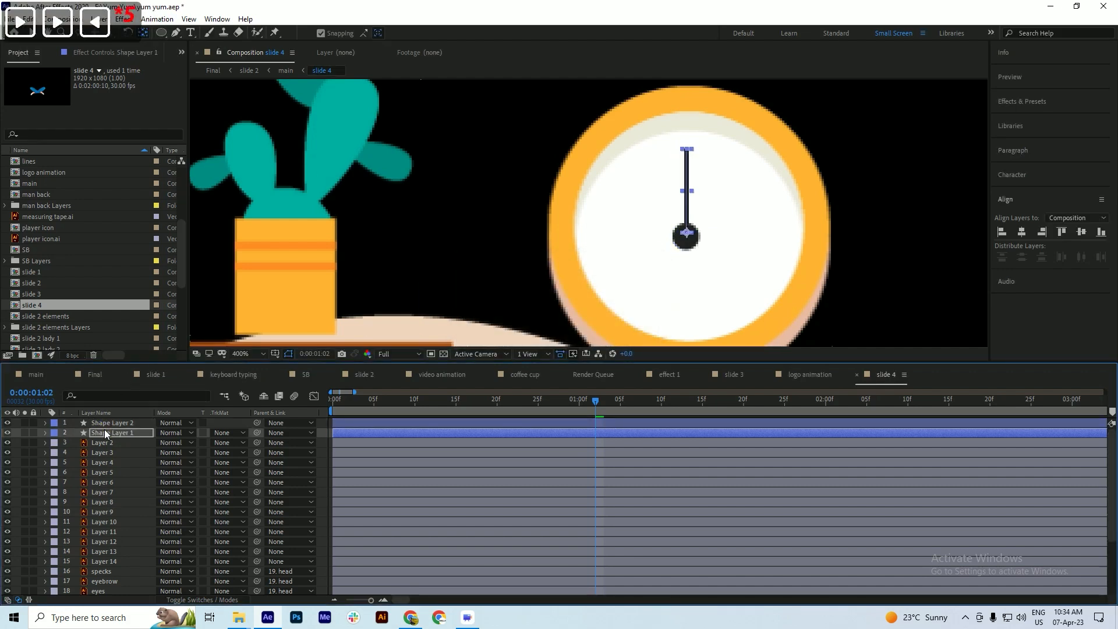
{"action": "key", "text": "Left"}
{"action": "key", "text": "Left"}
{"action": "key", "text": "Left"}
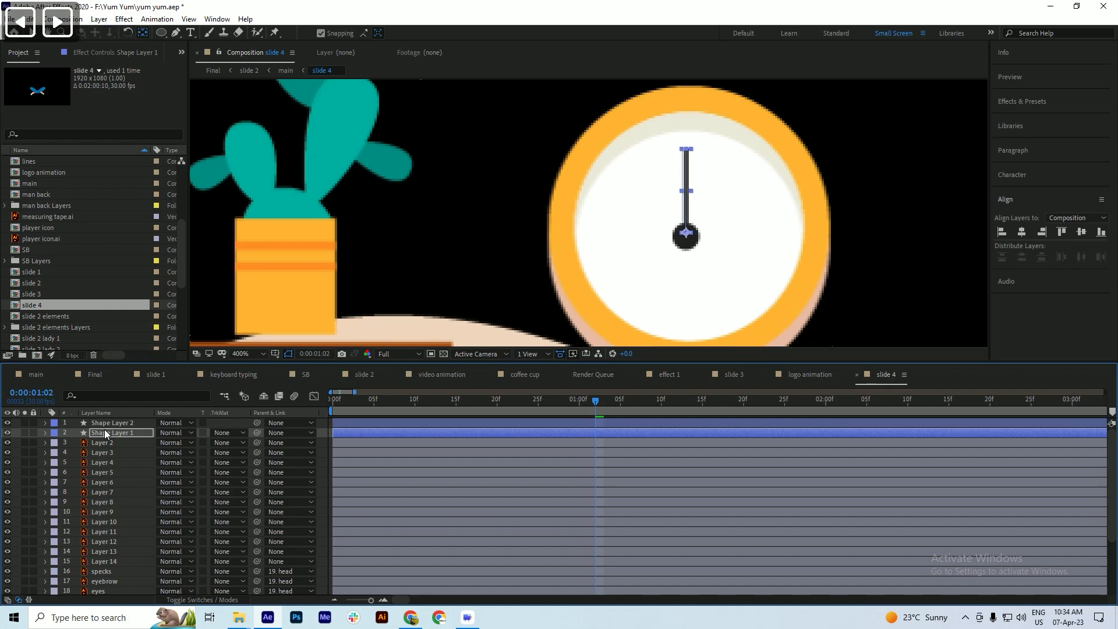
{"action": "key", "text": "ctrl+s"}
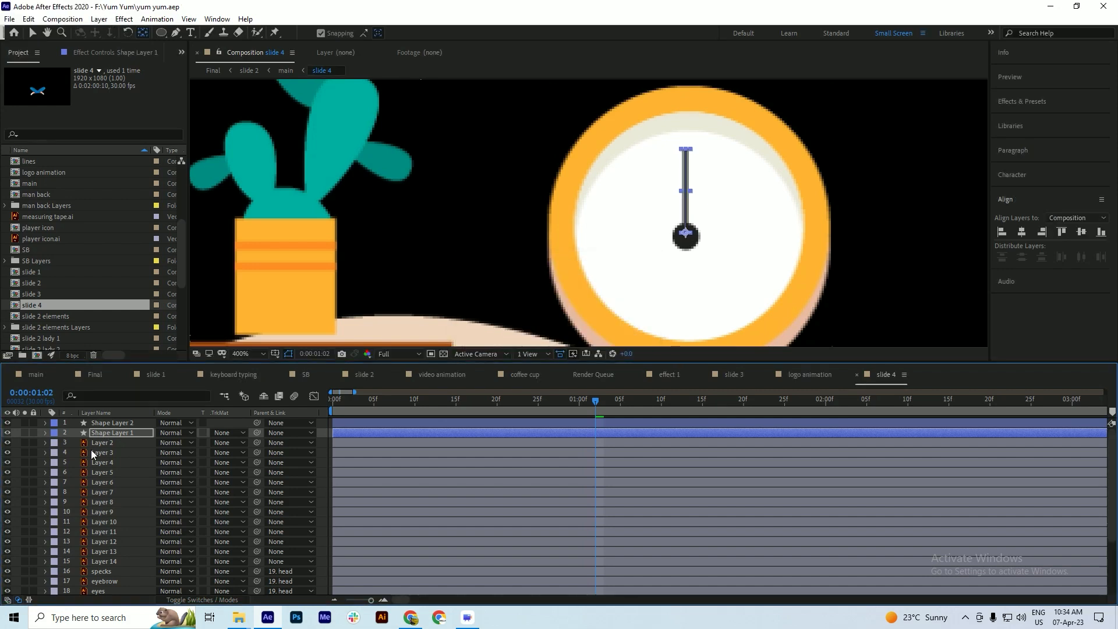
- Test the clock hand's rotation about its lower end, undo the rotation and save the project
{"action": "key", "text": "r"}
{"action": "left_click_drag", "start_coordinate": [166, 442], "coordinate": [778, 482]}
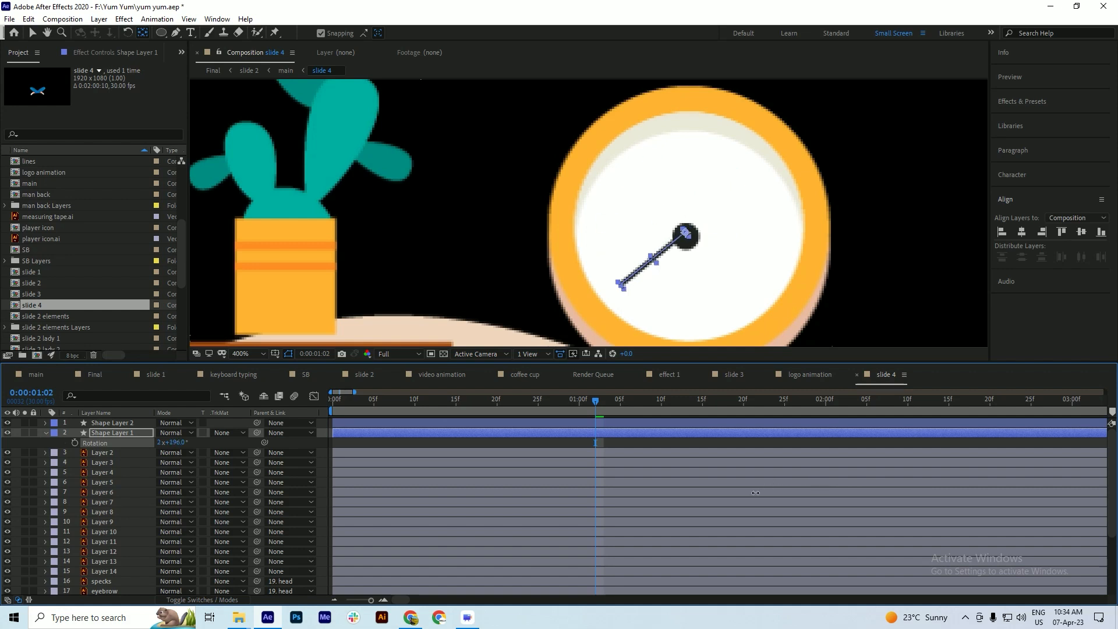
{"action": "left_click_drag", "start_coordinate": [704, 511], "coordinate": [670, 526]}
{"action": "key", "text": "ctrl+s"}
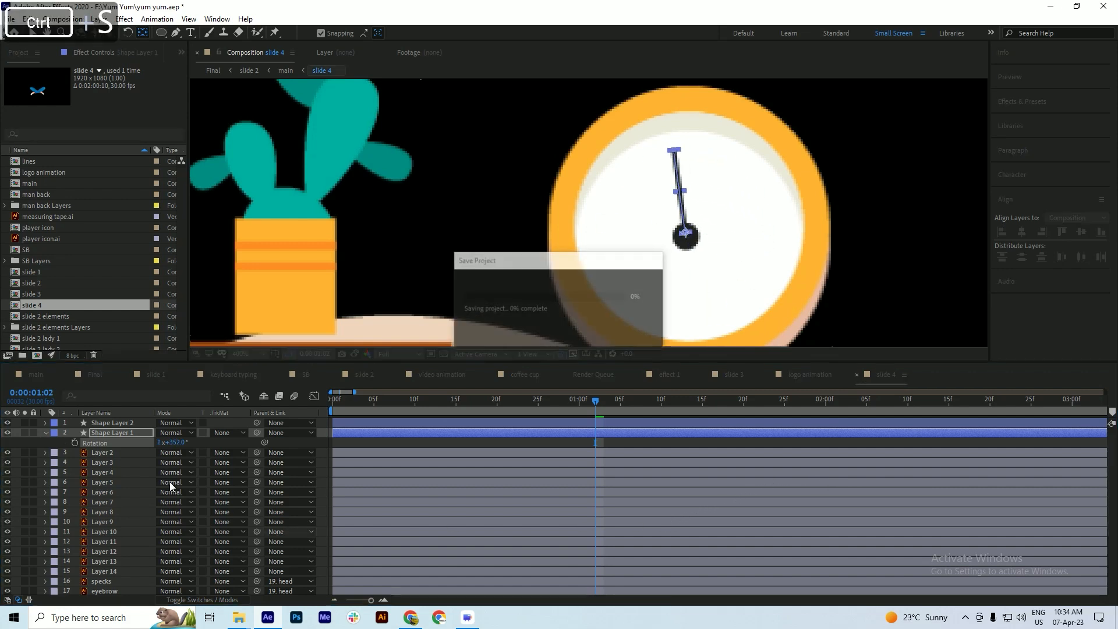
{"action": "key", "text": "ctrl+z"}
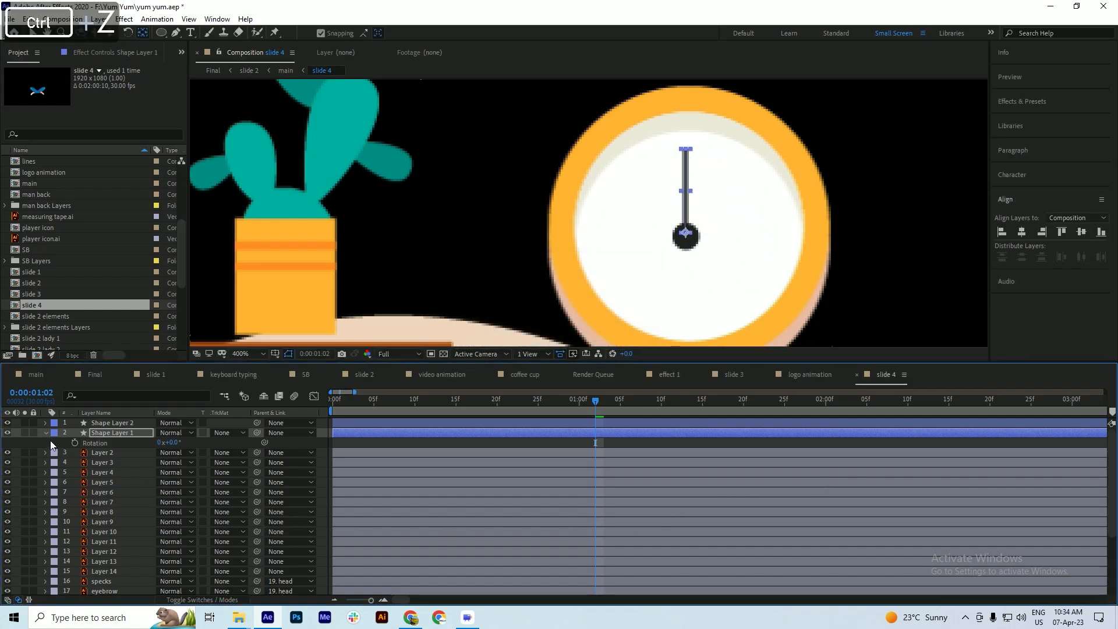
{"action": "key", "text": "ctrl+s"}
- Add the expression time*50 to the clock hand's Rotation property and preview the motion
{"action": "left_click", "coordinate": [33, 439]}
{"action": "left_click", "coordinate": [100, 432]}
{"action": "left_click", "coordinate": [73, 442], "text": "alt"}
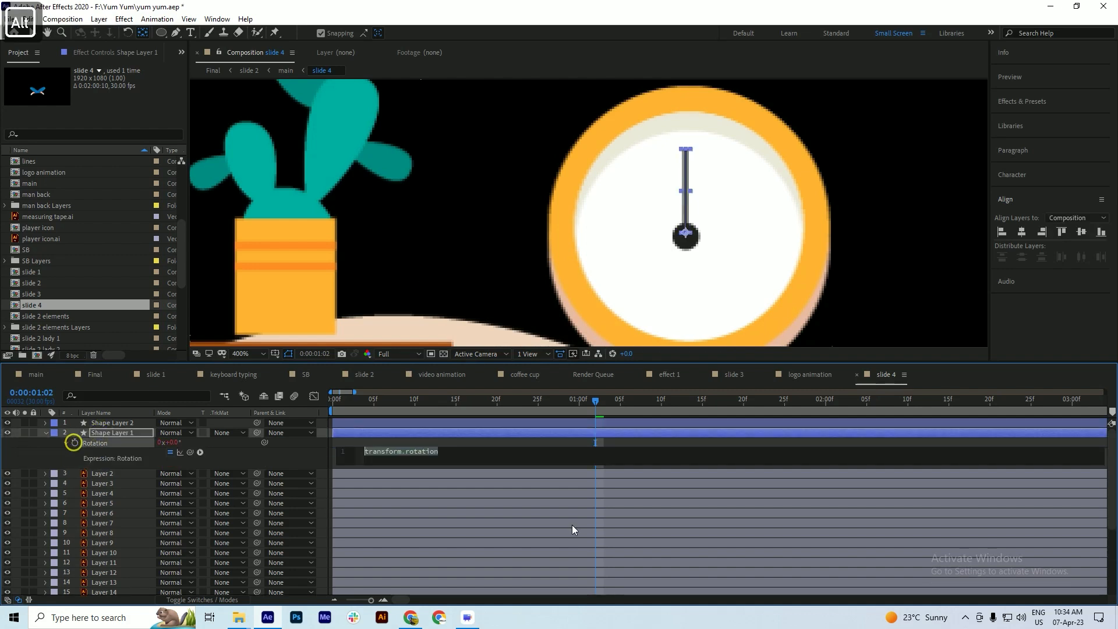
{"action": "type", "text": "time"}
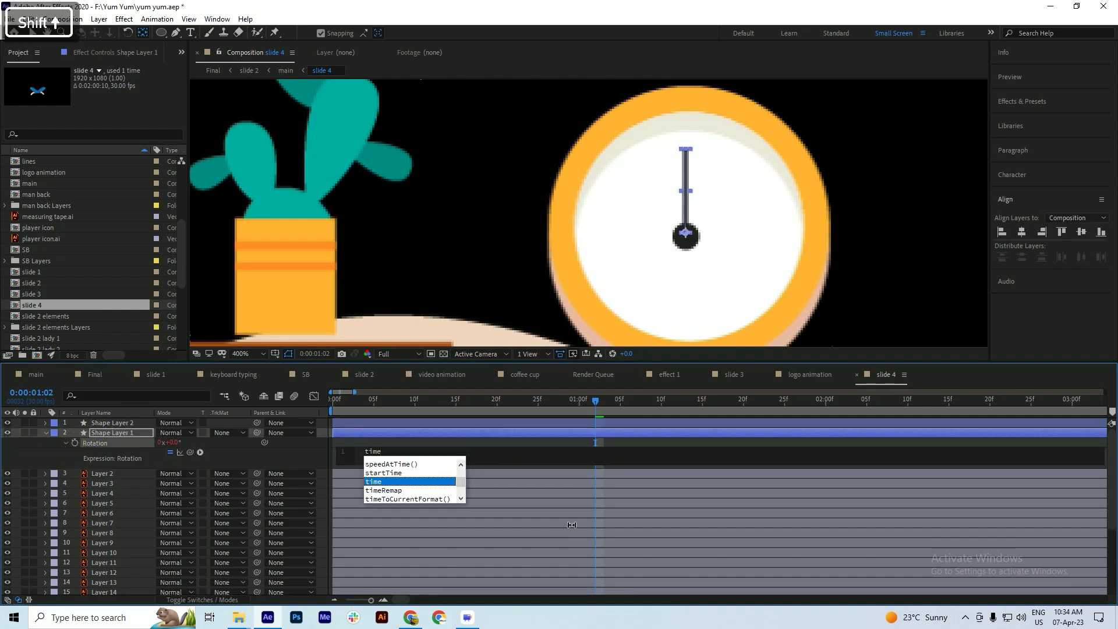
{"action": "type", "text": "*50"}
{"action": "key", "text": "Return"}
{"action": "key", "text": "space"}
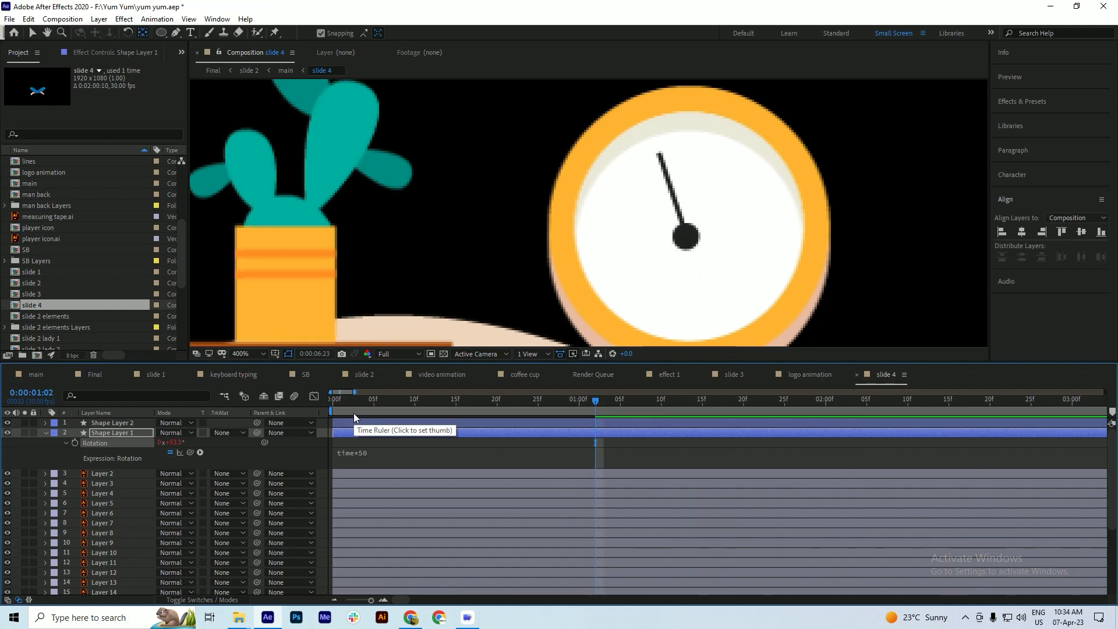
{"action": "key", "text": "space"}
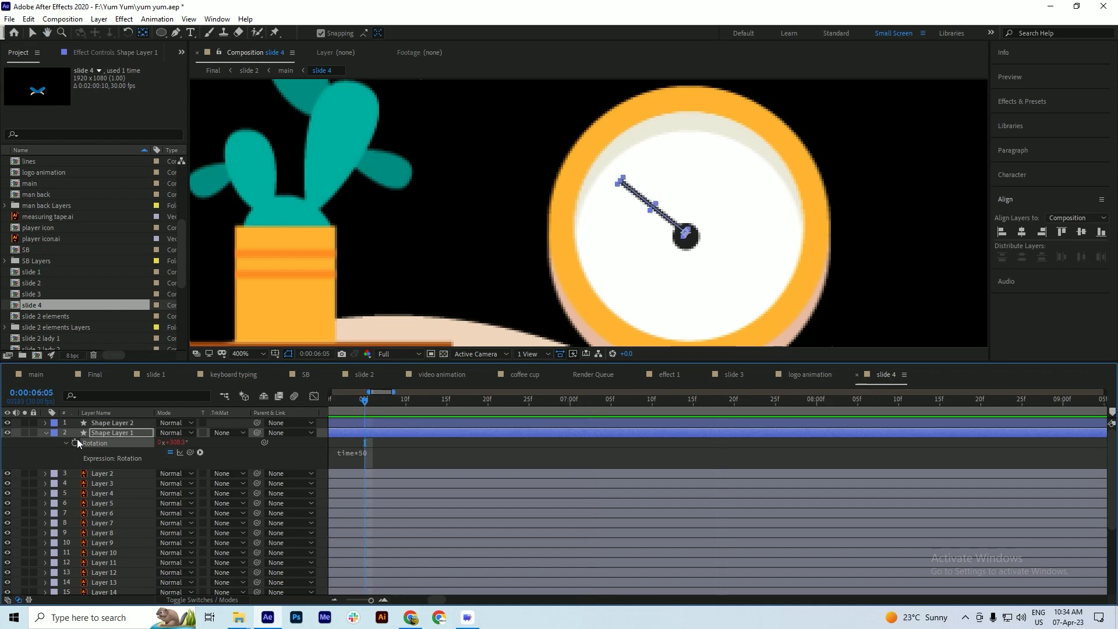
- Duplicate the clock hand layer, change the original hand's Rotation expression to time*5 and preview both hands turning
{"action": "left_click", "coordinate": [45, 432]}
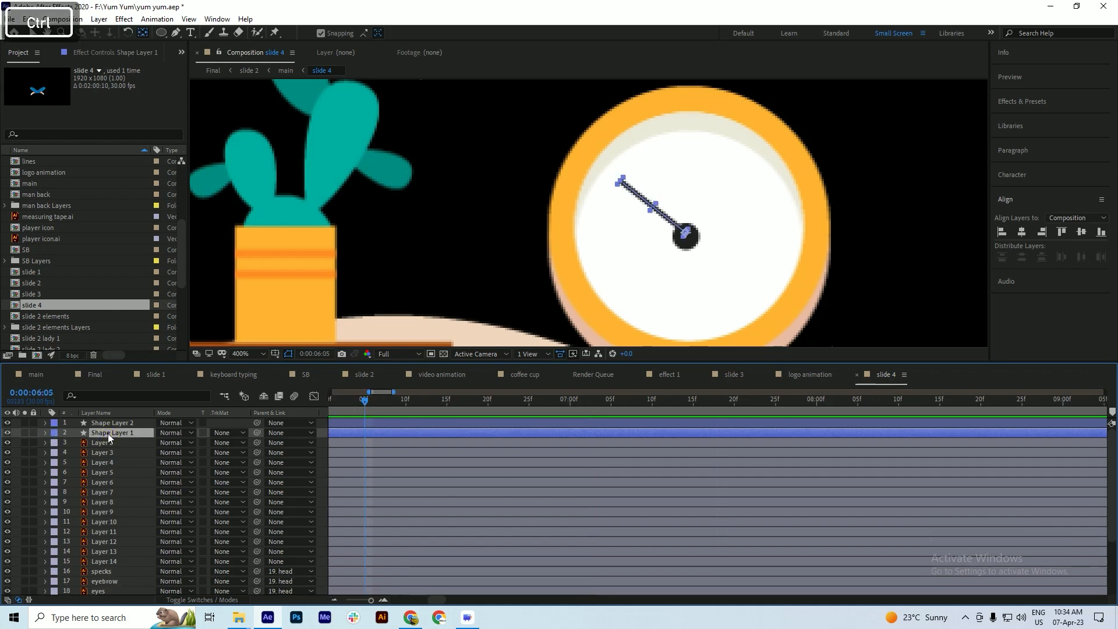
{"action": "key", "text": "ctrl+d"}
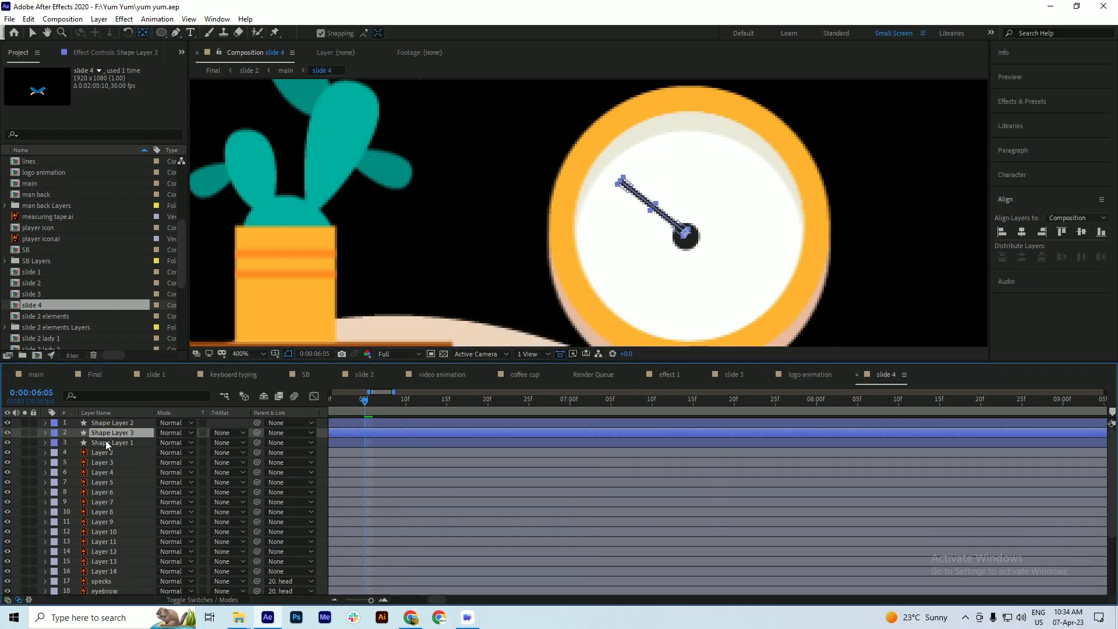
{"action": "left_click", "coordinate": [106, 443]}
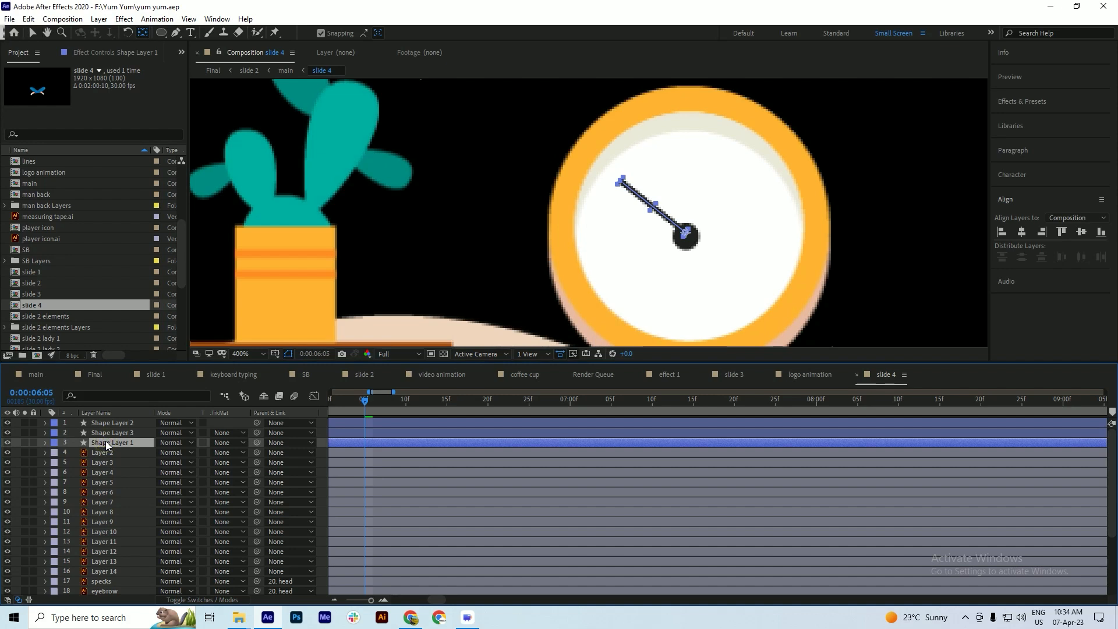
{"action": "key", "text": "r"}
{"action": "left_click", "coordinate": [74, 452], "text": "alt"}
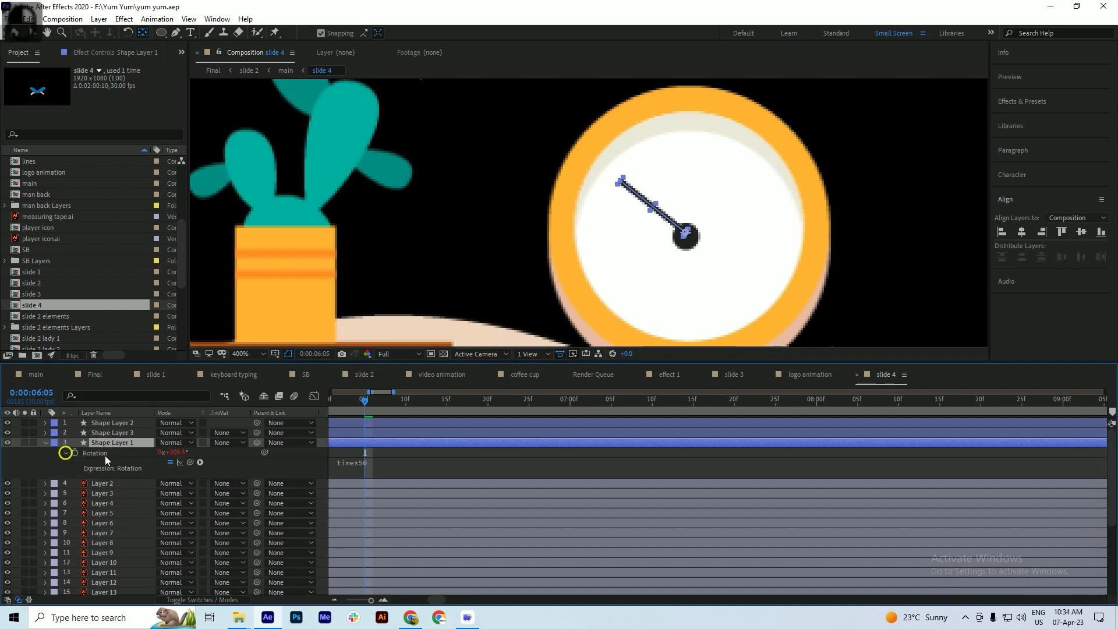
{"action": "type", "text": "time*50"}
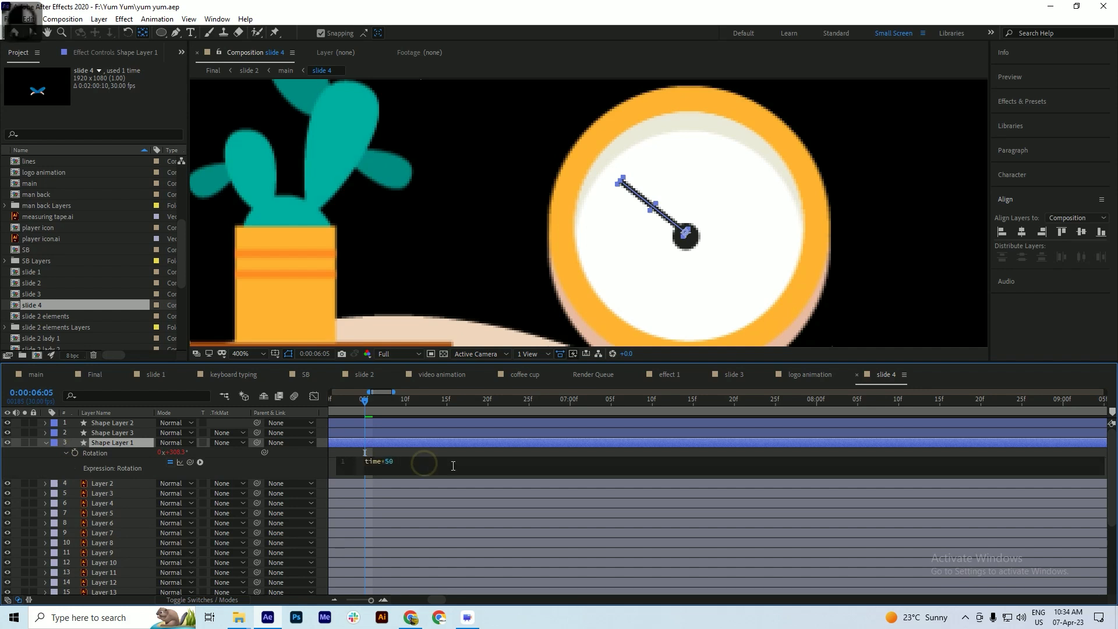
{"action": "key", "text": "BackSpace"}
{"action": "key", "text": "Return"}
{"action": "key", "text": "space"}
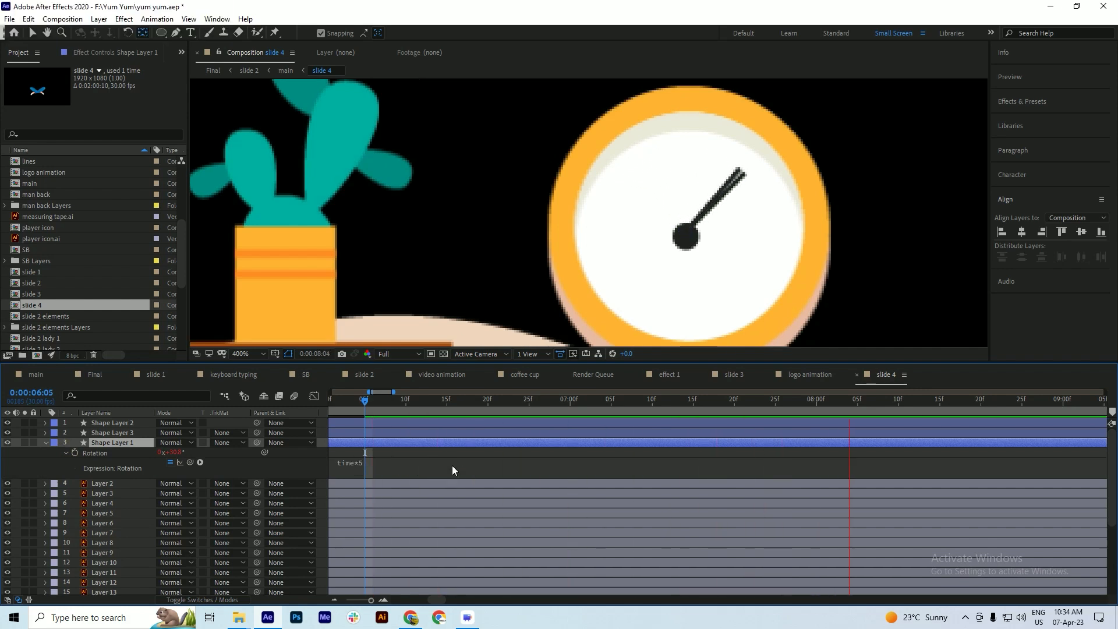
{"action": "key", "text": "space"}
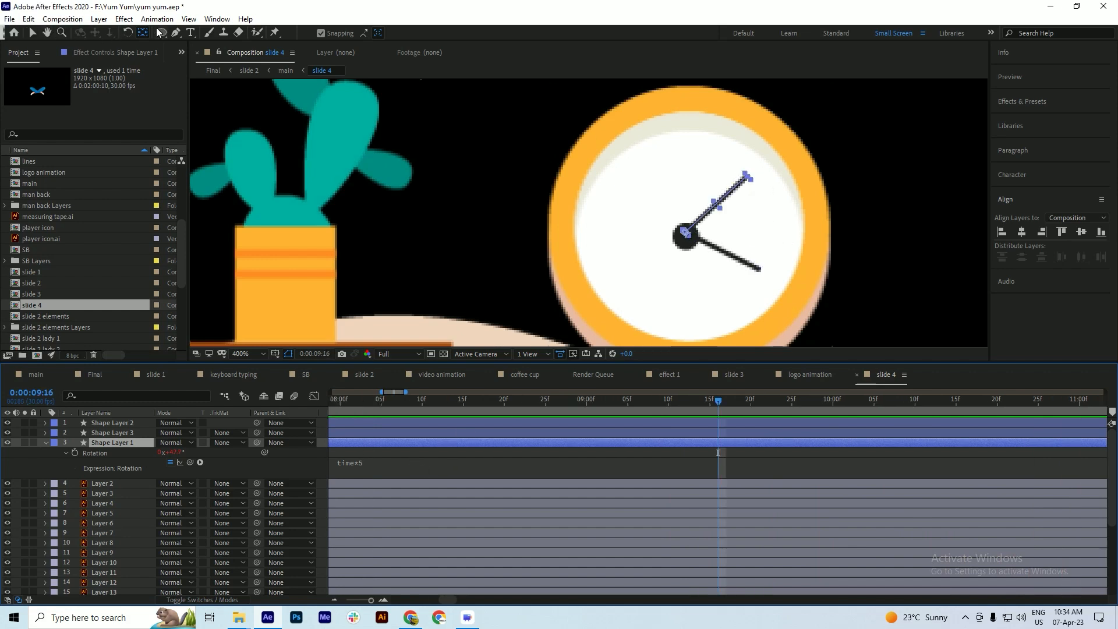
- Shorten the slower clock hand by moving its outer end closer to the centre and preview both hands turning
{"action": "key", "text": "g"}
{"action": "left_click_drag", "start_coordinate": [749, 180], "coordinate": [725, 200]}
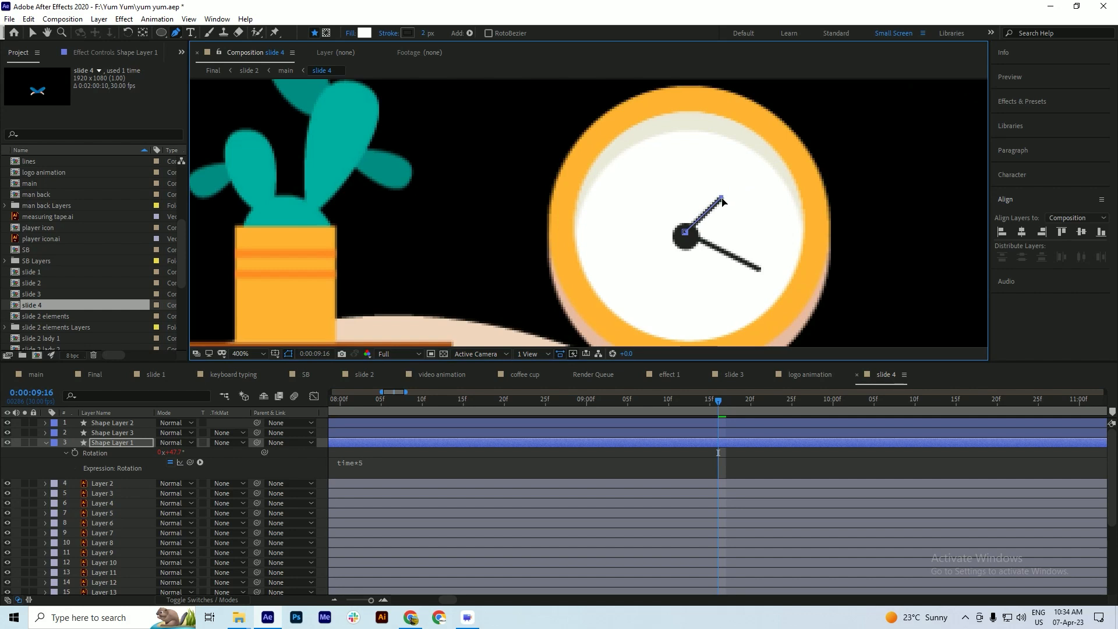
{"action": "key", "text": "space"}
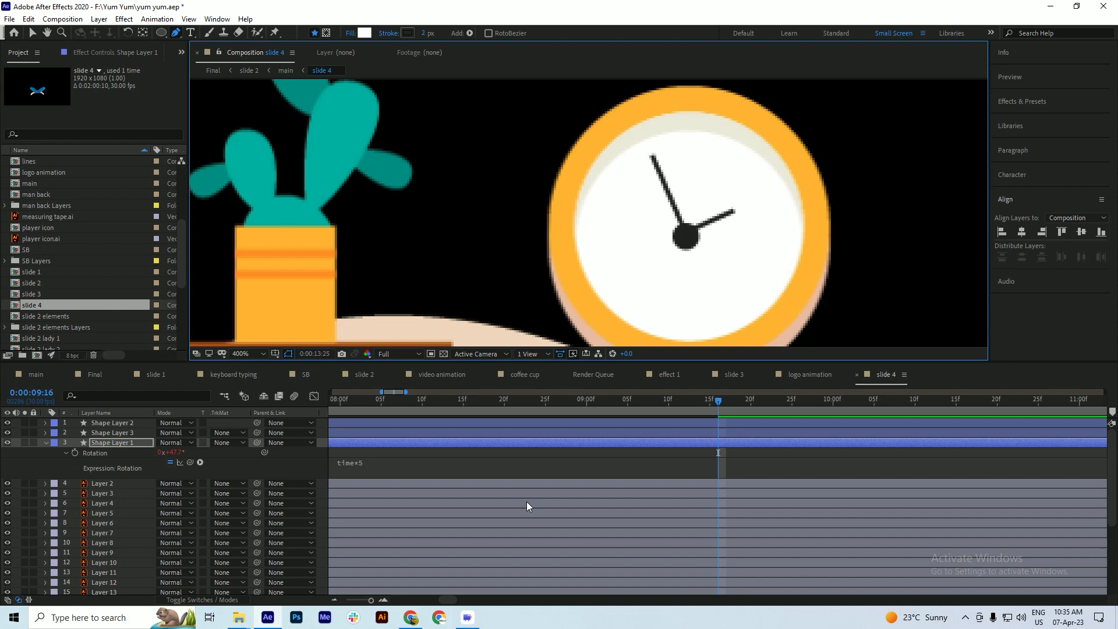
{"action": "key", "text": "space"}
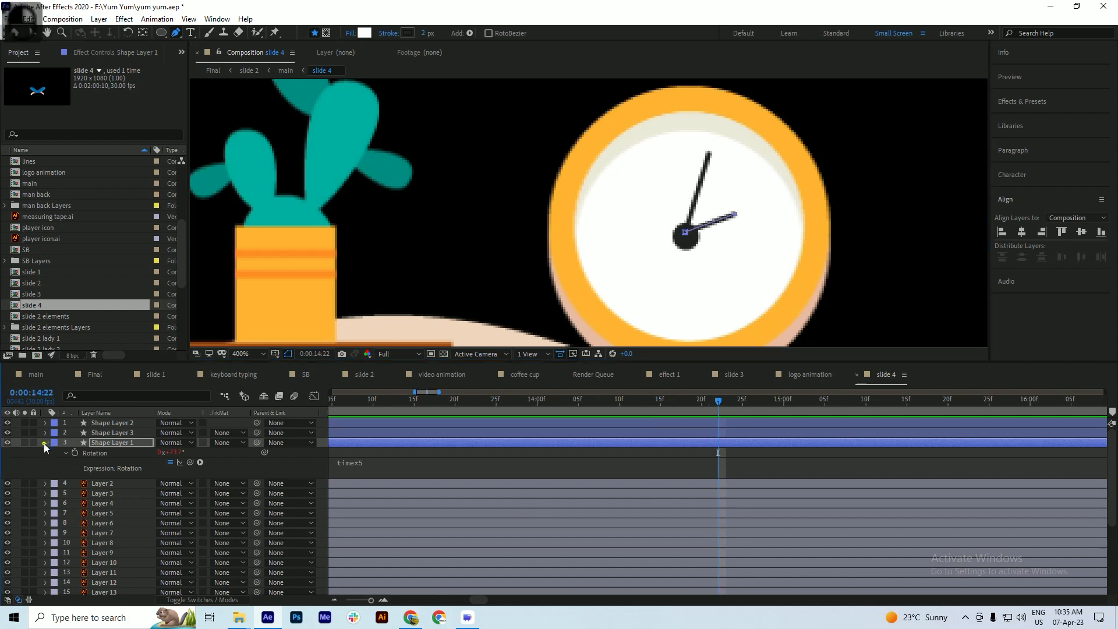
- Parent Shape Layers 1, 2 and 3 of the clock hands and centre to the clock face Layer 2 and save the project
{"action": "left_click", "coordinate": [45, 443]}
{"action": "left_click", "coordinate": [114, 421]}
{"action": "left_click", "coordinate": [110, 439], "text": "shift"}
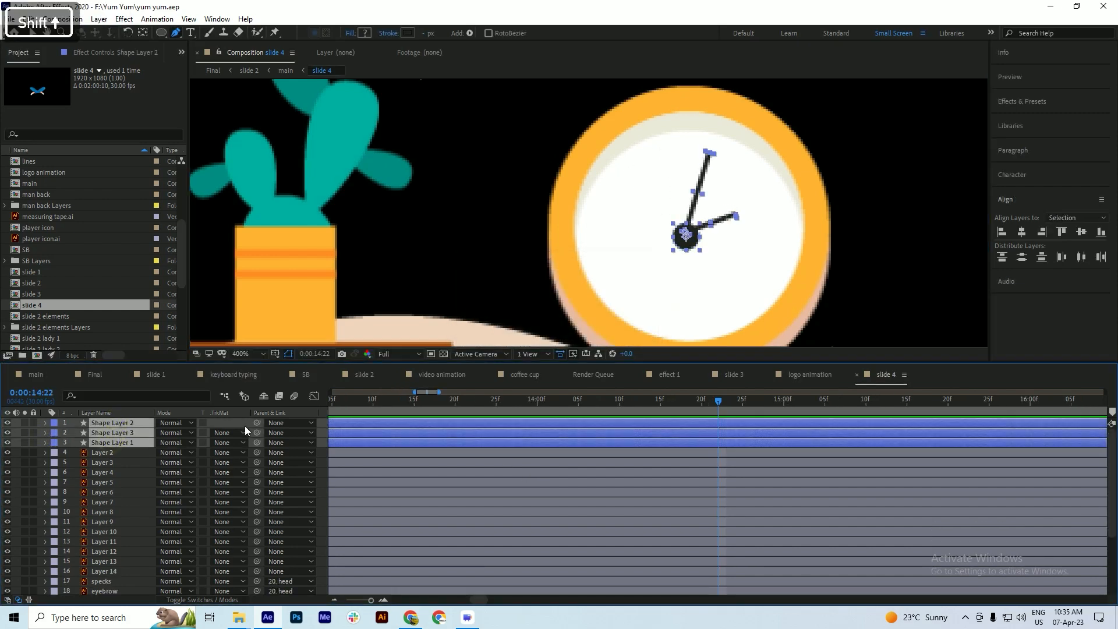
{"action": "left_click_drag", "start_coordinate": [257, 433], "coordinate": [94, 453]}
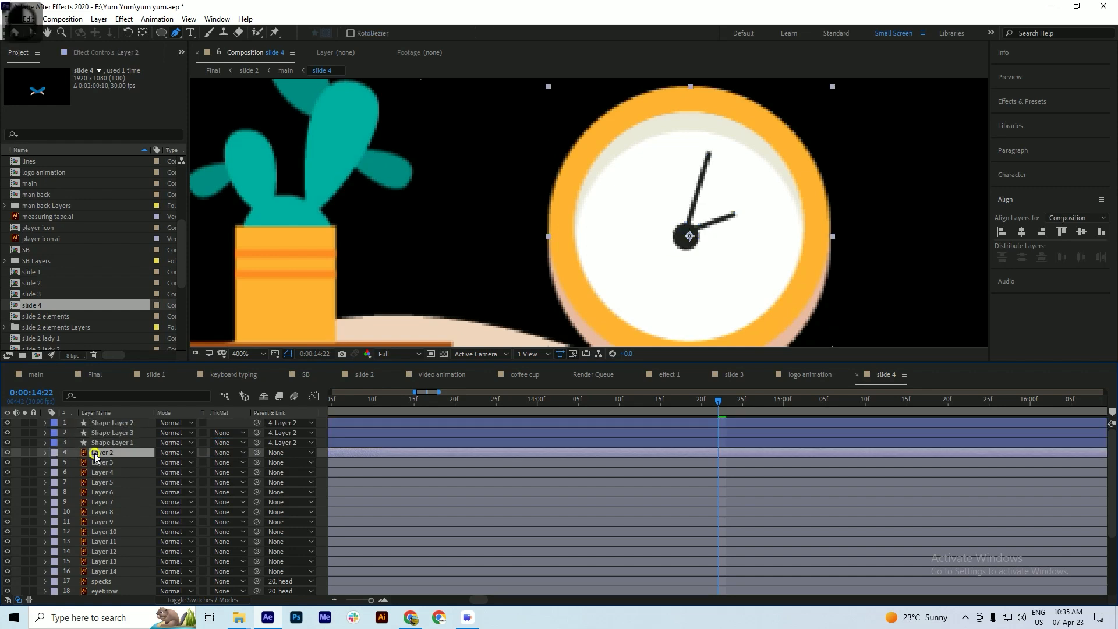
{"action": "key", "text": "ctrl+s"}
{"action": "scroll", "coordinate": [651, 156], "scroll_direction": "down", "scroll_amount": 2}
{"action": "scroll", "coordinate": [651, 156], "scroll_direction": "down", "scroll_amount": 2}
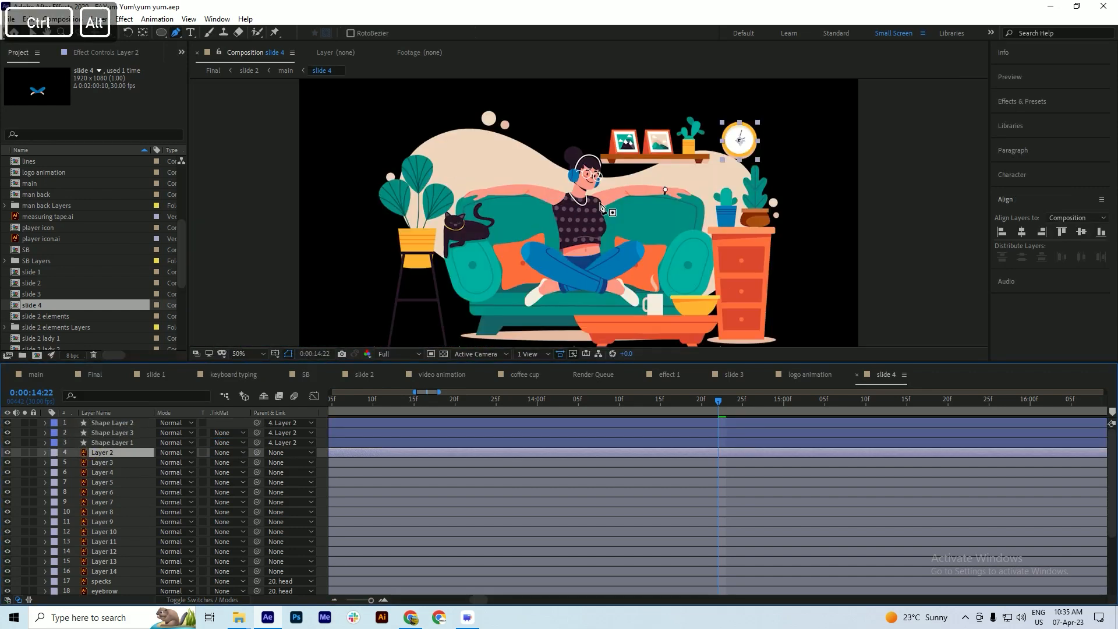
- Add Position keyframes at the first frame to the coffee mug, the yellow bowl and the two potted plants on the drawers
{"action": "left_click_drag", "start_coordinate": [360, 411], "coordinate": [326, 404]}
{"action": "scroll", "coordinate": [480, 415], "scroll_direction": "down", "scroll_amount": 10}
{"action": "scroll", "coordinate": [323, 435], "scroll_direction": "up", "scroll_amount": 5}
{"action": "scroll", "coordinate": [323, 435], "scroll_direction": "up", "scroll_amount": 2}
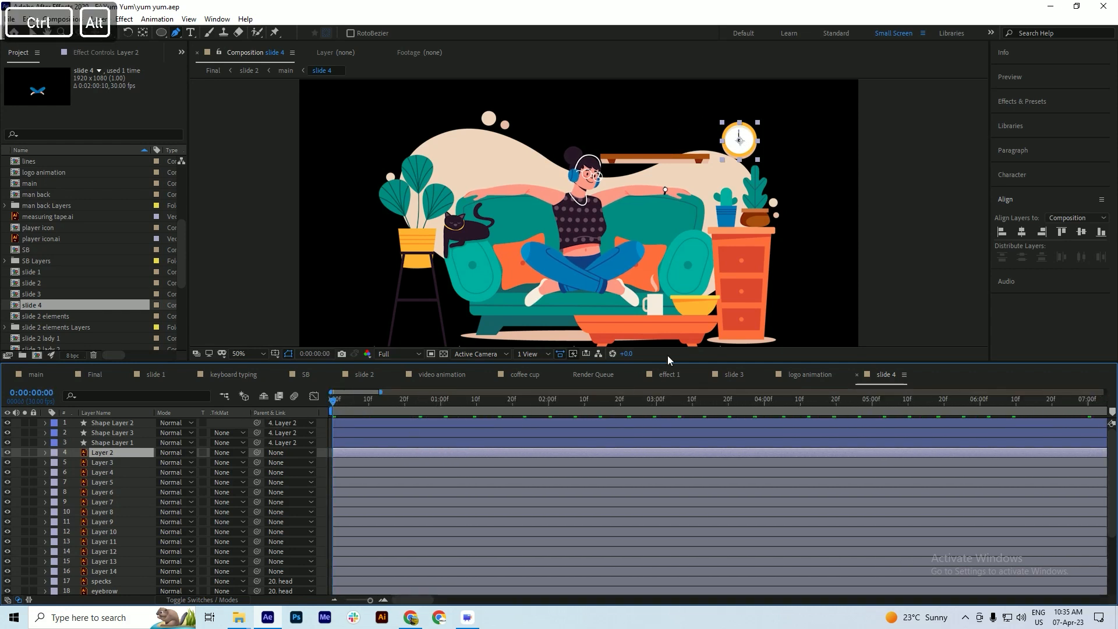
{"action": "key", "text": "v"}
{"action": "left_click", "coordinate": [697, 310]}
{"action": "left_click", "coordinate": [651, 305], "text": "shift"}
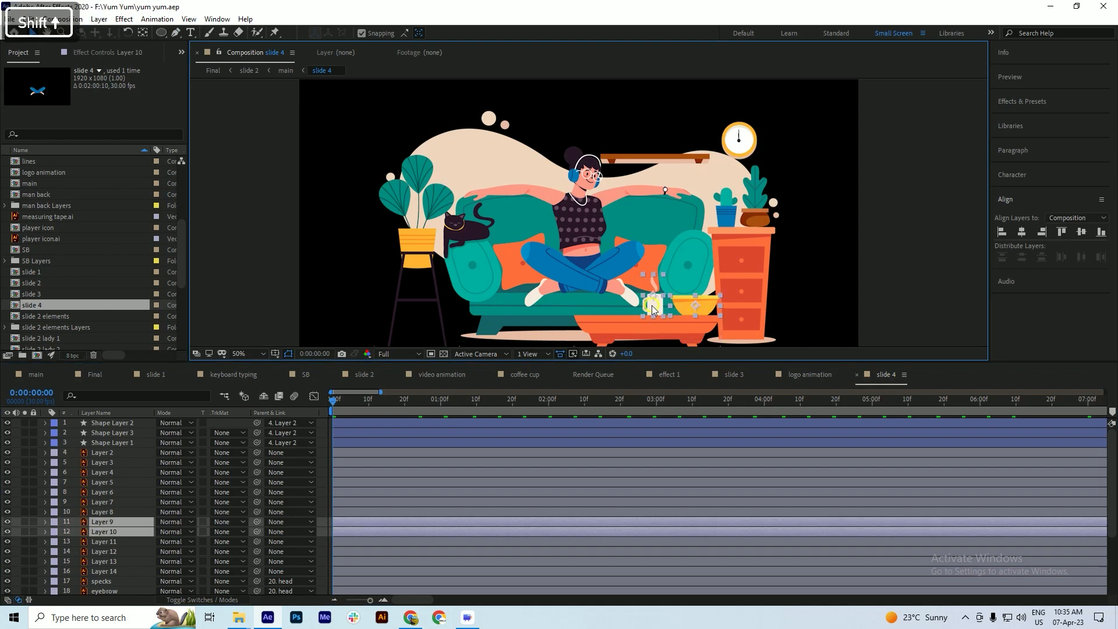
{"action": "left_click", "coordinate": [763, 210], "text": "shift"}
{"action": "left_click", "coordinate": [727, 225], "text": "shift"}
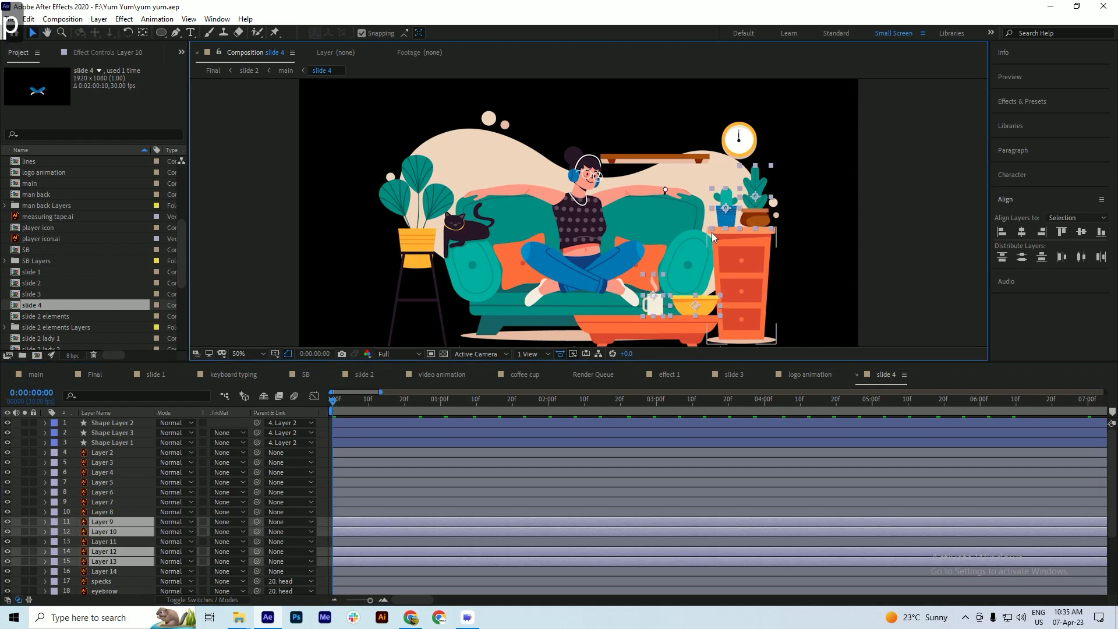
{"action": "key", "text": "p"}
{"action": "key", "text": "alt+shift+p"}
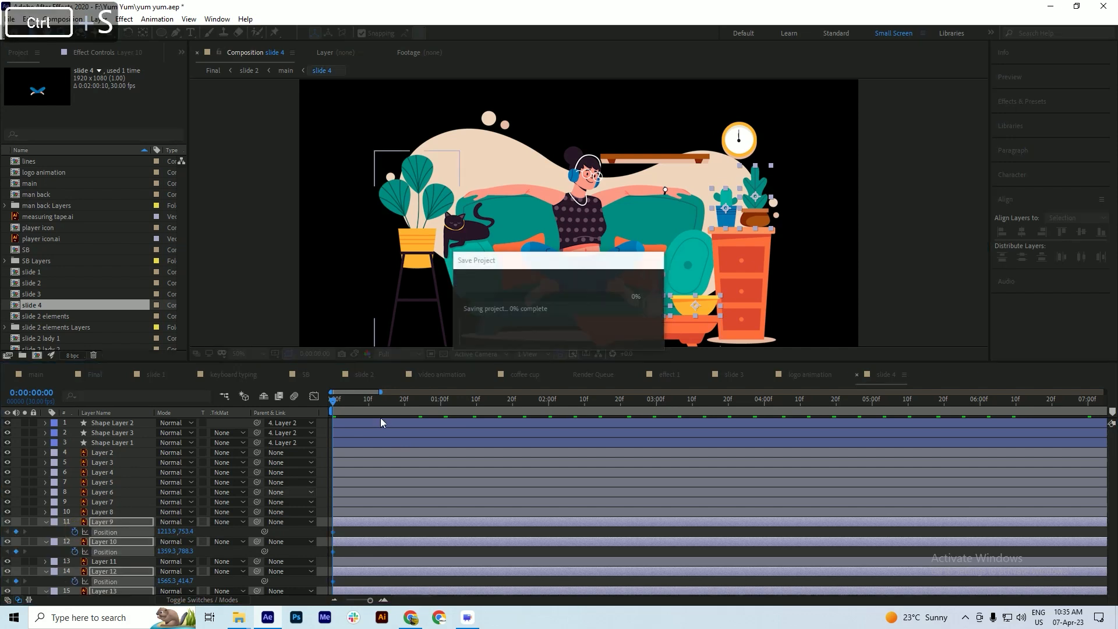
- Add resting Position keyframes for the mug, bowl and two potted plants at 0:00:00:12 and save the project
{"action": "left_click_drag", "start_coordinate": [352, 410], "coordinate": [375, 425]}
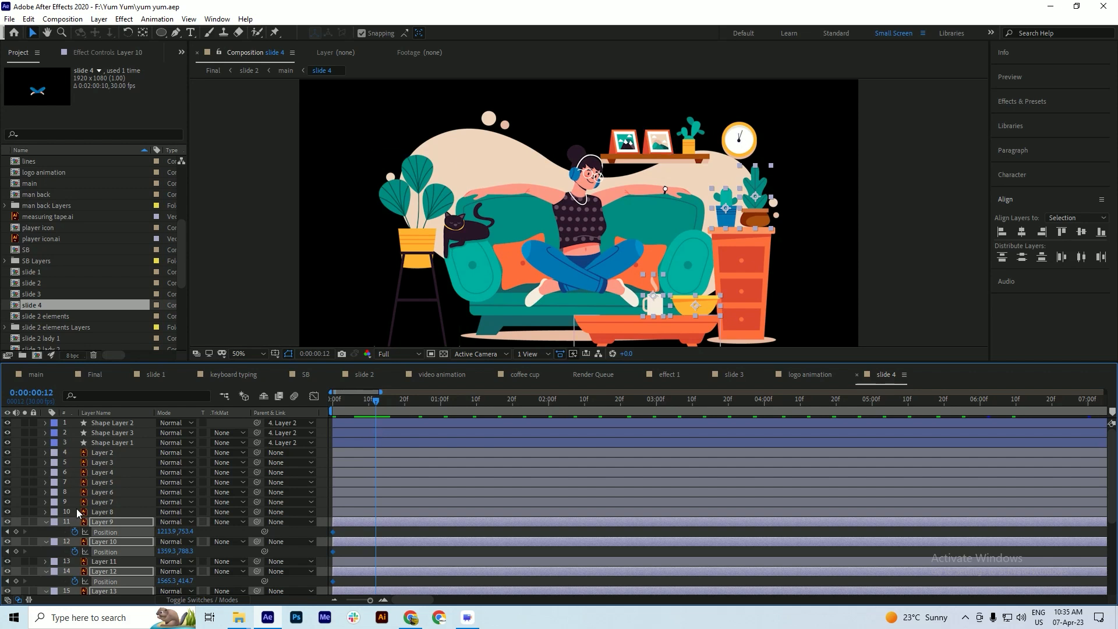
{"action": "left_click", "coordinate": [16, 532]}
{"action": "key", "text": "ctrl+s"}
- Raise the mug, bowl and two potted plants together by 560 px at the first frame
{"action": "key", "text": "Home"}
{"action": "key", "text": "shift+Up"}
{"action": "key", "text": "shift+Up"}
{"action": "key", "text": "shift+Up"}
{"action": "key", "text": "shift+Up"}
{"action": "key", "text": "shift+Up"}
{"action": "key", "text": "shift+Up"}
{"action": "key", "text": "shift+Up"}
{"action": "key", "text": "shift+Up"}
{"action": "key", "text": "shift+Up"}
{"action": "key", "text": "shift+Up"}
{"action": "key", "text": "shift+Up"}
{"action": "key", "text": "shift+Up"}
{"action": "key", "text": "shift+Up"}
{"action": "key", "text": "shift+Up"}
{"action": "key", "text": "shift+Up"}
{"action": "key", "text": "shift+Up"}
{"action": "key", "text": "shift+Up"}
{"action": "key", "text": "shift+Up"}
{"action": "key", "text": "shift+Up"}
{"action": "key", "text": "shift+Up"}
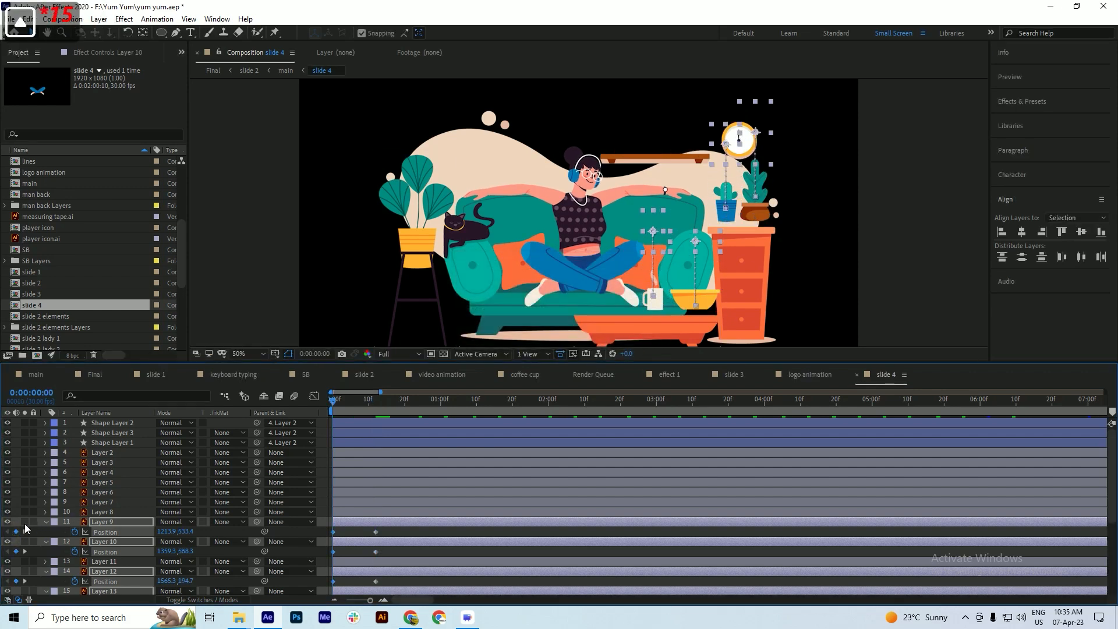
{"action": "key", "text": "shift+Up"}
{"action": "key", "text": "shift+Up"}
{"action": "key", "text": "shift+Up"}
{"action": "key", "text": "shift+Up"}
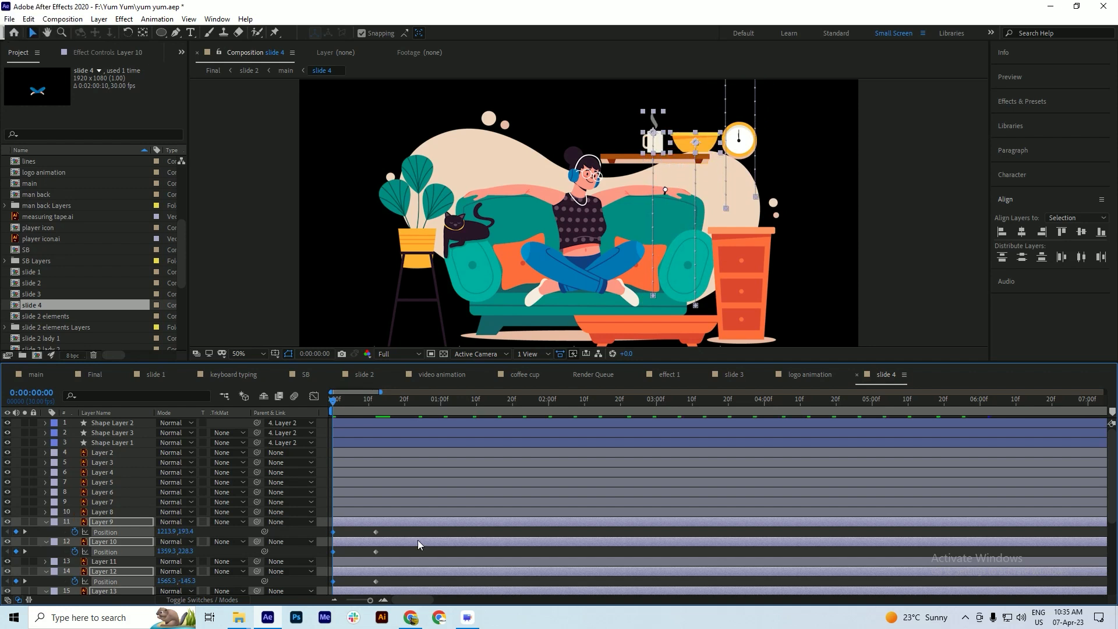
- Raise only the mug and bowl another 300 px at the first frame, above the composition's upper edge, and save the project
{"action": "scroll", "coordinate": [414, 540], "scroll_direction": "down", "scroll_amount": 2}
{"action": "scroll", "coordinate": [410, 541], "scroll_direction": "down", "scroll_amount": 2}
{"action": "left_click", "coordinate": [349, 551], "text": "ctrl"}
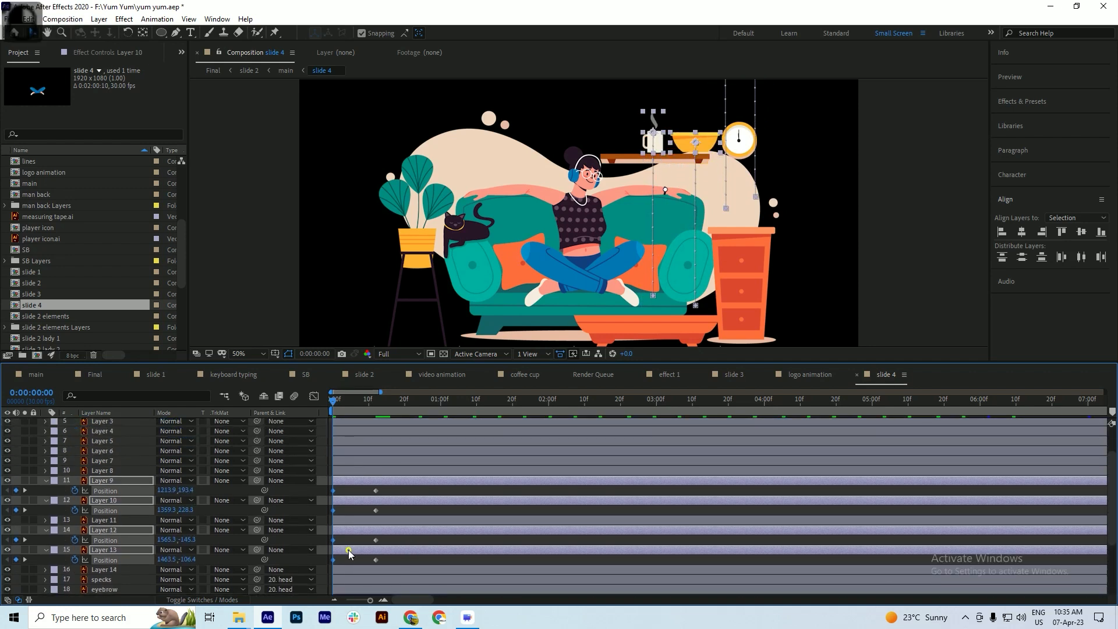
{"action": "left_click", "coordinate": [353, 546]}
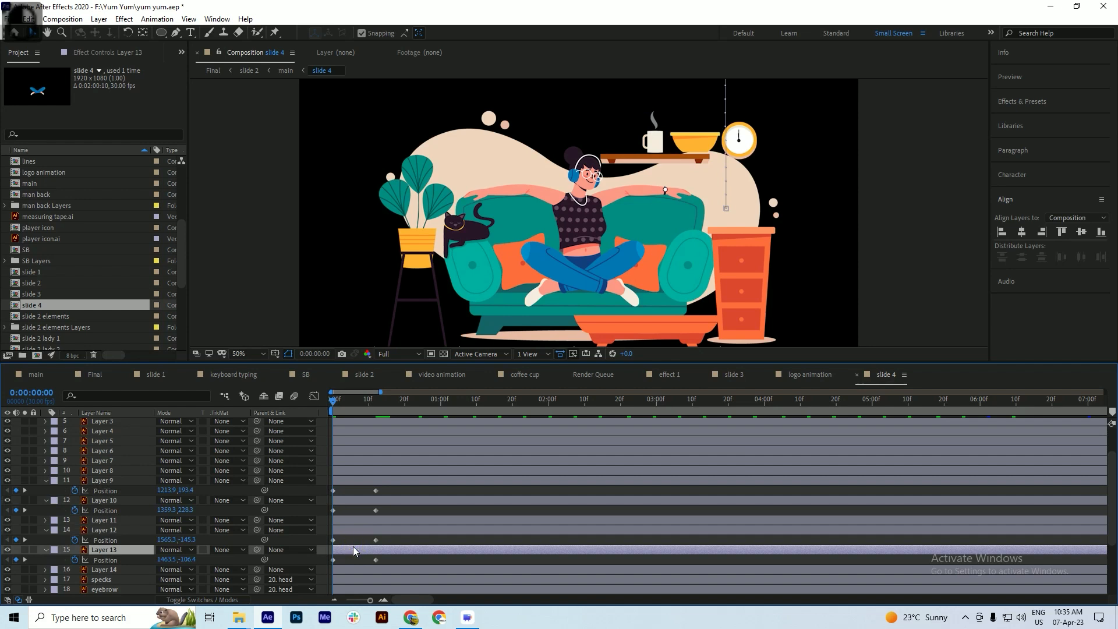
{"action": "left_click", "coordinate": [362, 481]}
{"action": "left_click", "coordinate": [359, 500], "text": "shift"}
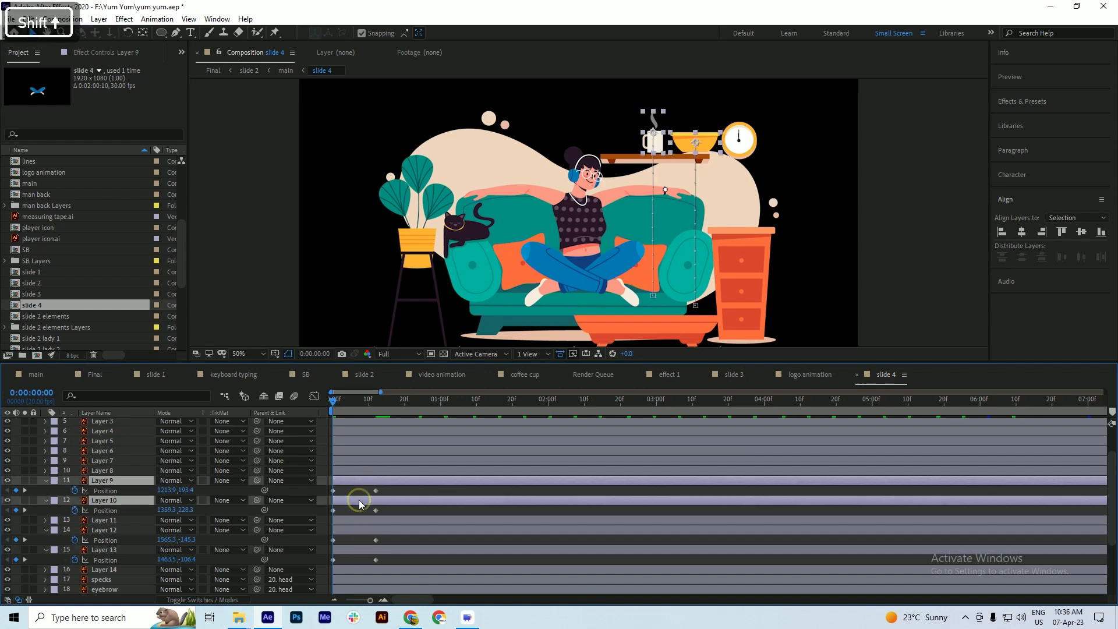
{"action": "key", "text": "shift+Up"}
{"action": "key", "text": "shift+Up"}
{"action": "key", "text": "shift+Up"}
{"action": "key", "text": "shift+Up"}
{"action": "key", "text": "shift+Up"}
{"action": "key", "text": "shift+Up"}
{"action": "key", "text": "shift+Up"}
{"action": "key", "text": "shift+Up"}
{"action": "key", "text": "shift+Up"}
{"action": "key", "text": "shift+Up"}
{"action": "key", "text": "shift+Up"}
{"action": "key", "text": "shift+Up"}
{"action": "key", "text": "shift+Up"}
{"action": "key", "text": "shift+Up"}
{"action": "key", "text": "shift+Up"}
{"action": "key", "text": "shift+Up"}
{"action": "key", "text": "shift+Up"}
{"action": "key", "text": "shift+Up"}
{"action": "key", "text": "shift+Up"}
{"action": "key", "text": "shift+Up"}
{"action": "key", "text": "shift+Up"}
{"action": "key", "text": "shift+Up"}
{"action": "key", "text": "shift+Up"}
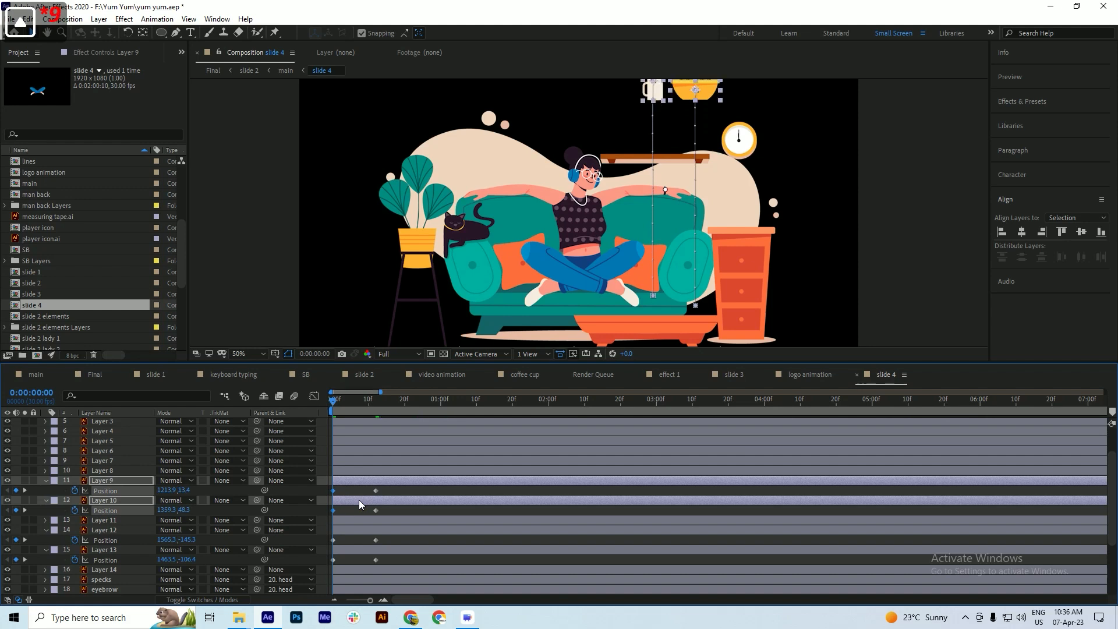
{"action": "key", "text": "ctrl+s"}
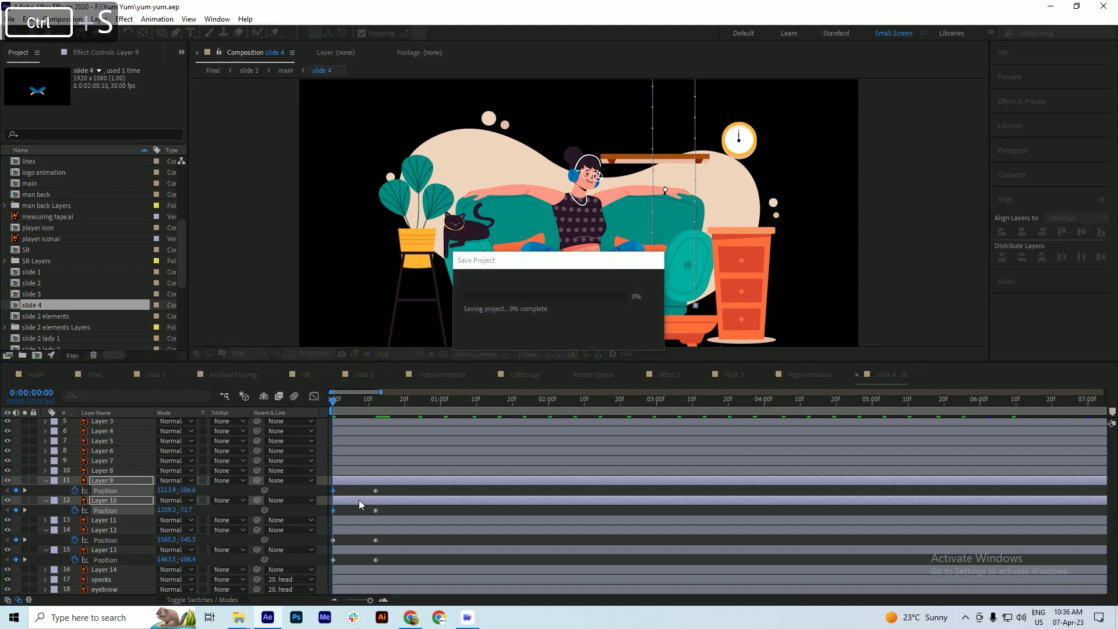
- Lift the mug, bowl and two potted plants 20 px above their resting positions at 0:00:00:19 and save the project
{"action": "left_click", "coordinate": [243, 354]}
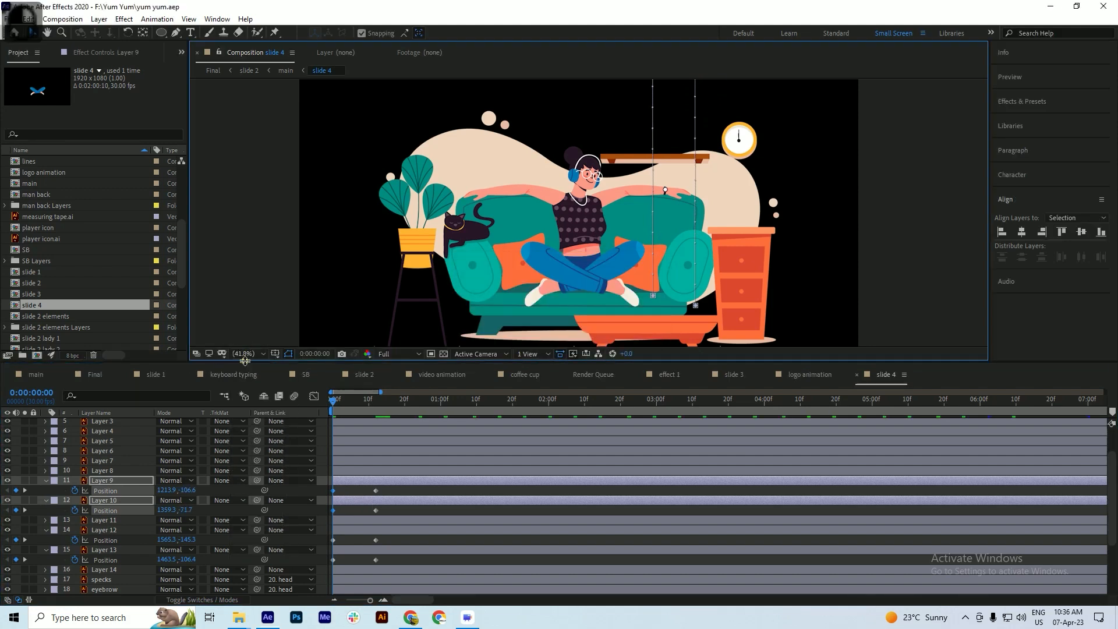
{"action": "key", "text": "shift+slash"}
{"action": "left_click_drag", "start_coordinate": [359, 404], "coordinate": [377, 416]}
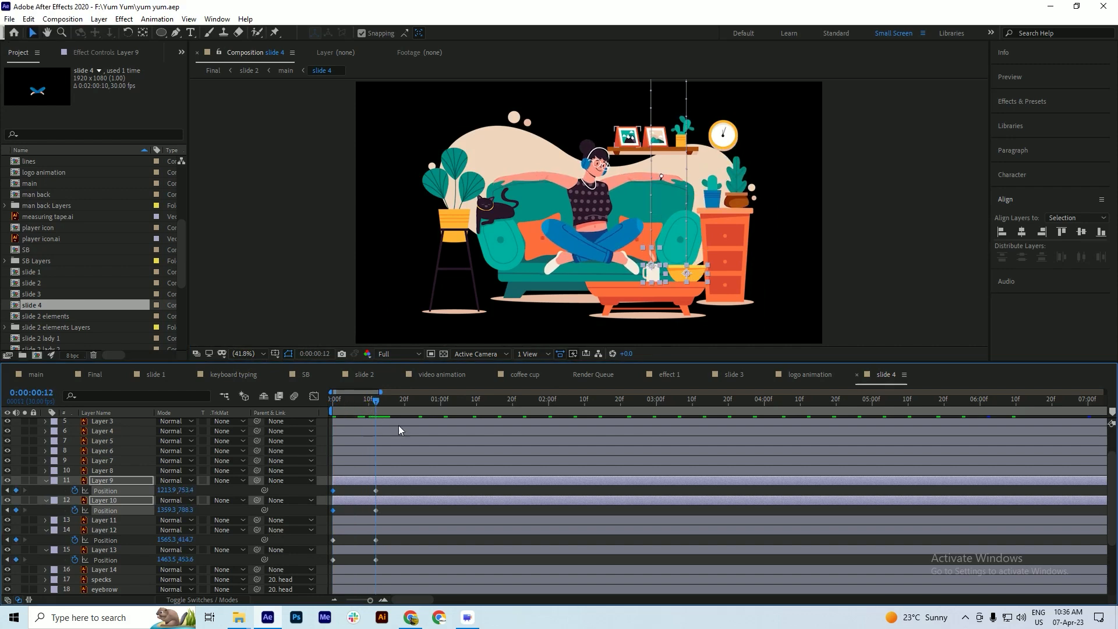
{"action": "left_click", "coordinate": [380, 488]}
{"action": "left_click", "coordinate": [386, 483]}
{"action": "left_click", "coordinate": [380, 499], "text": "ctrl"}
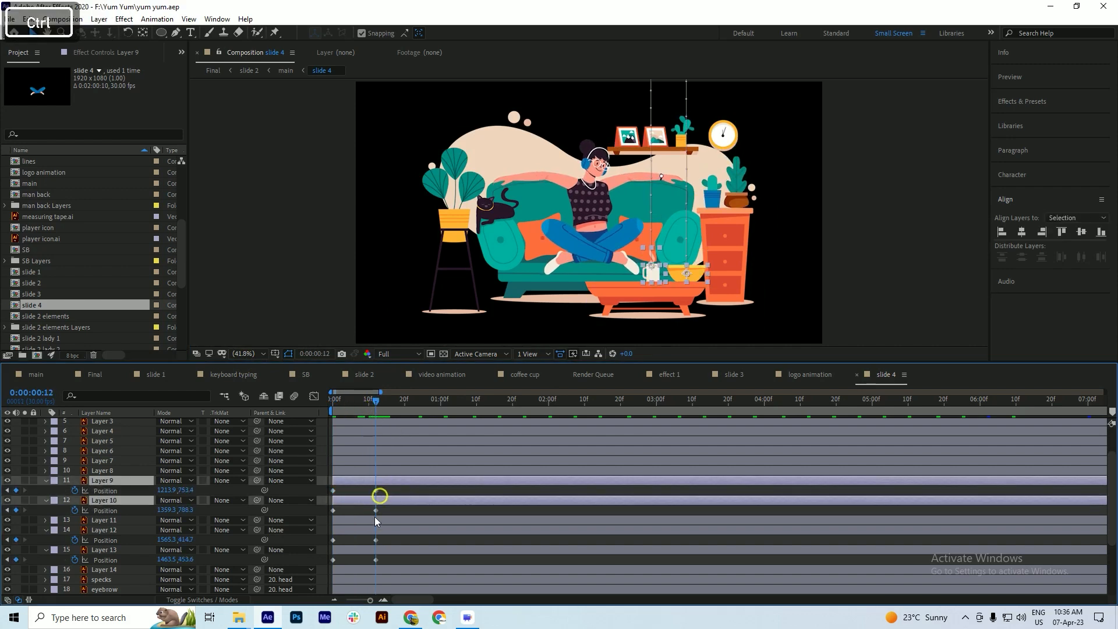
{"action": "left_click", "coordinate": [375, 533], "text": "ctrl"}
{"action": "left_click", "coordinate": [376, 560], "text": "ctrl"}
{"action": "key", "text": "ctrl+s"}
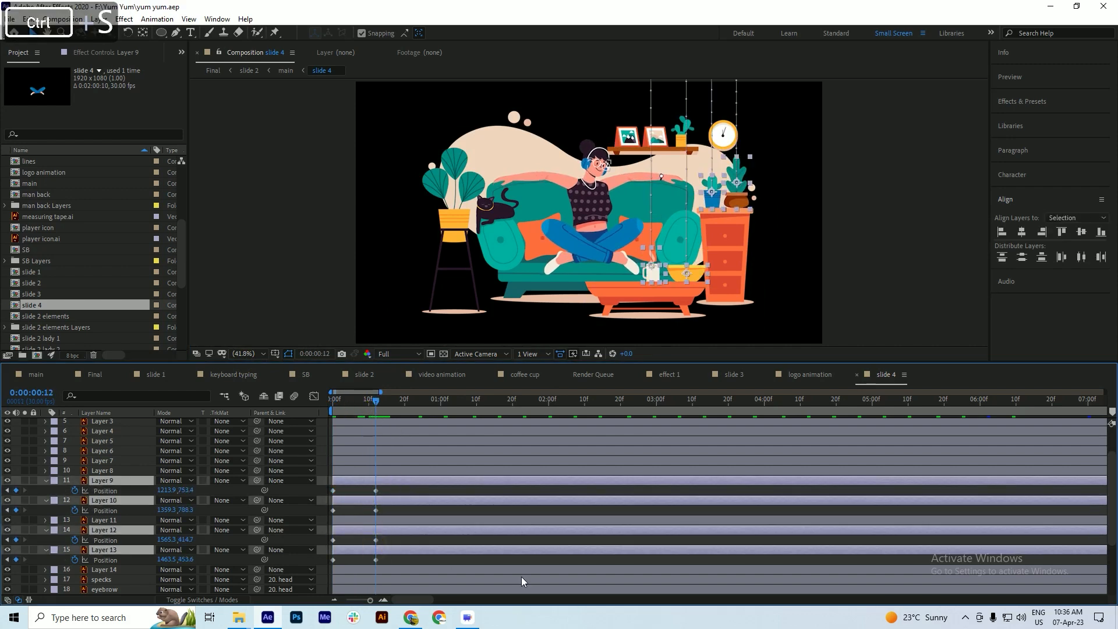
{"action": "key", "text": "ctrl+Right"}
{"action": "key", "text": "ctrl+Right"}
{"action": "key", "text": "ctrl+Right"}
{"action": "key", "text": "ctrl+Right"}
{"action": "key", "text": "ctrl+Right"}
{"action": "key", "text": "ctrl+Right"}
{"action": "key", "text": "ctrl+Right"}
{"action": "key", "text": "ctrl+Right"}
{"action": "key", "text": "ctrl+Left"}
{"action": "key", "text": "ctrl+Left"}
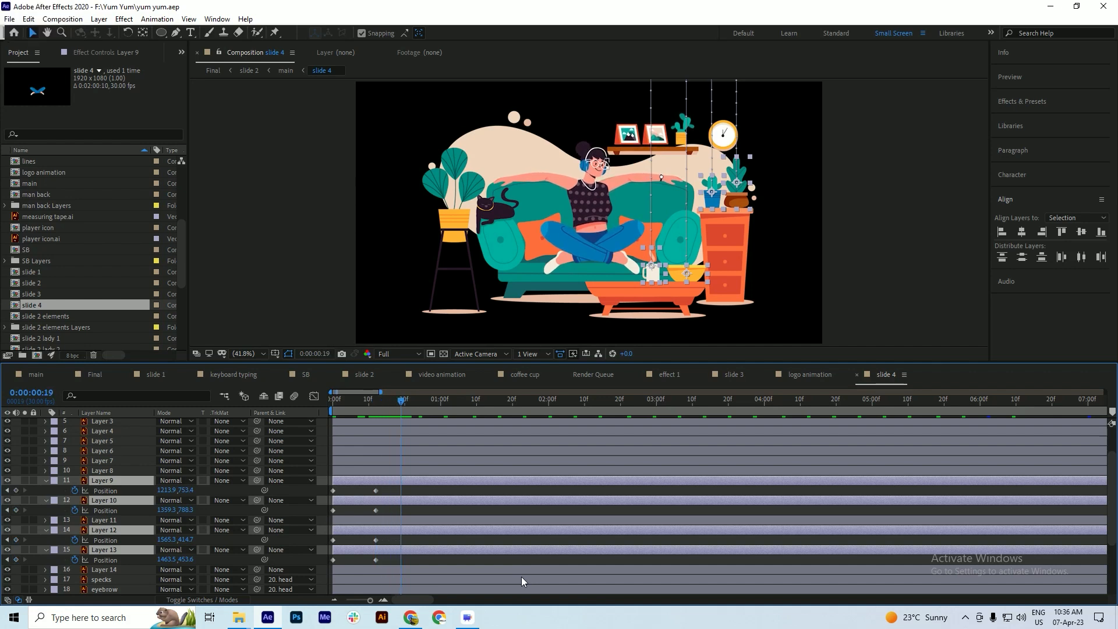
{"action": "key", "text": "shift+Up"}
{"action": "key", "text": "shift+Up"}
{"action": "key", "text": "ctrl+s"}
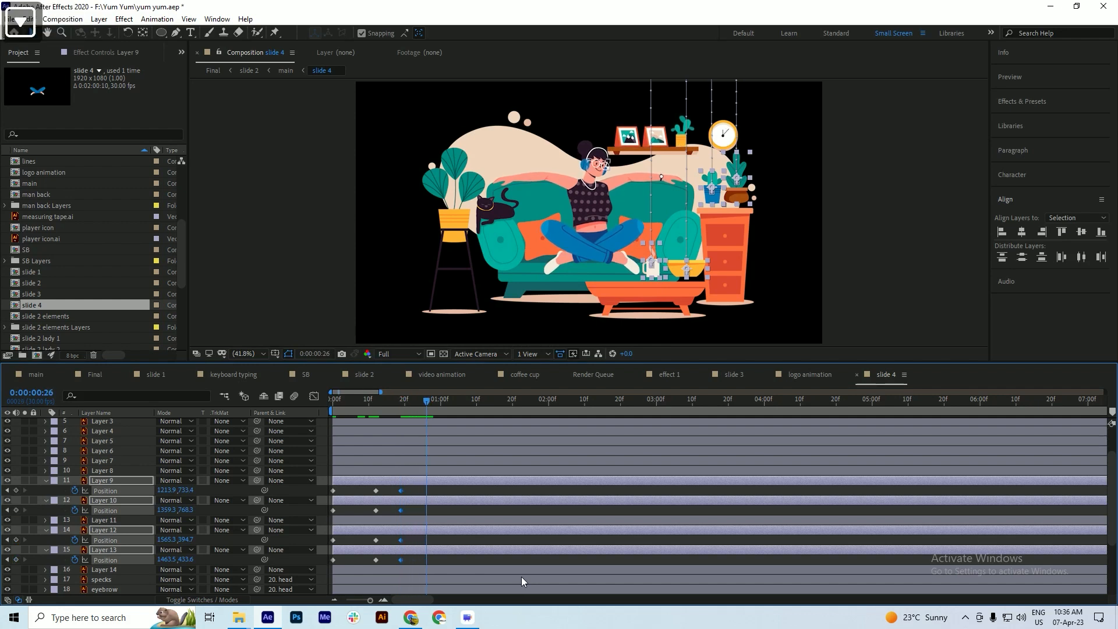
- Lower the four objects 20 px at 0:00:00:26, raise them 6 px around 0:00:01:03 and save the project
{"action": "key", "text": "shift+Down"}
{"action": "key", "text": "shift+Down"}
{"action": "key", "text": "ctrl+s"}
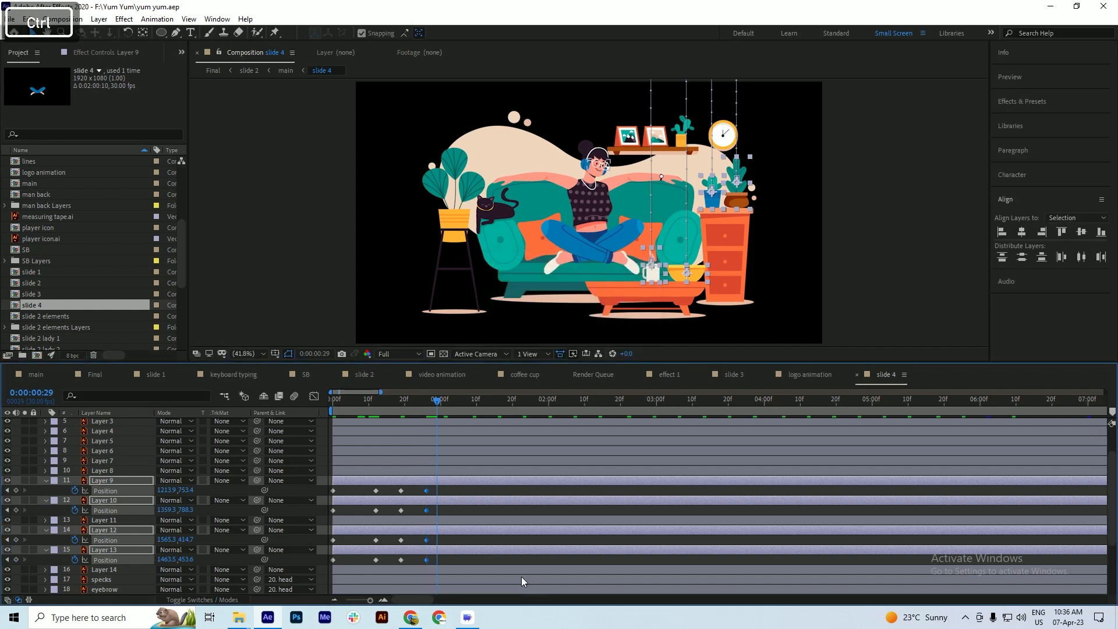
{"action": "key", "text": "Up"}
{"action": "key", "text": "Up"}
{"action": "key", "text": "Up"}
{"action": "key", "text": "ctrl+s"}
- Copy the mug's and the bowl's resting Position keyframes from 0:00:00:12 to 0:00:01:09
{"action": "key", "text": "ctrl+Right"}
{"action": "key", "text": "ctrl+Right"}
{"action": "key", "text": "ctrl+Right"}
{"action": "key", "text": "ctrl+Right"}
{"action": "key", "text": "ctrl+Right"}
{"action": "key", "text": "ctrl+Right"}
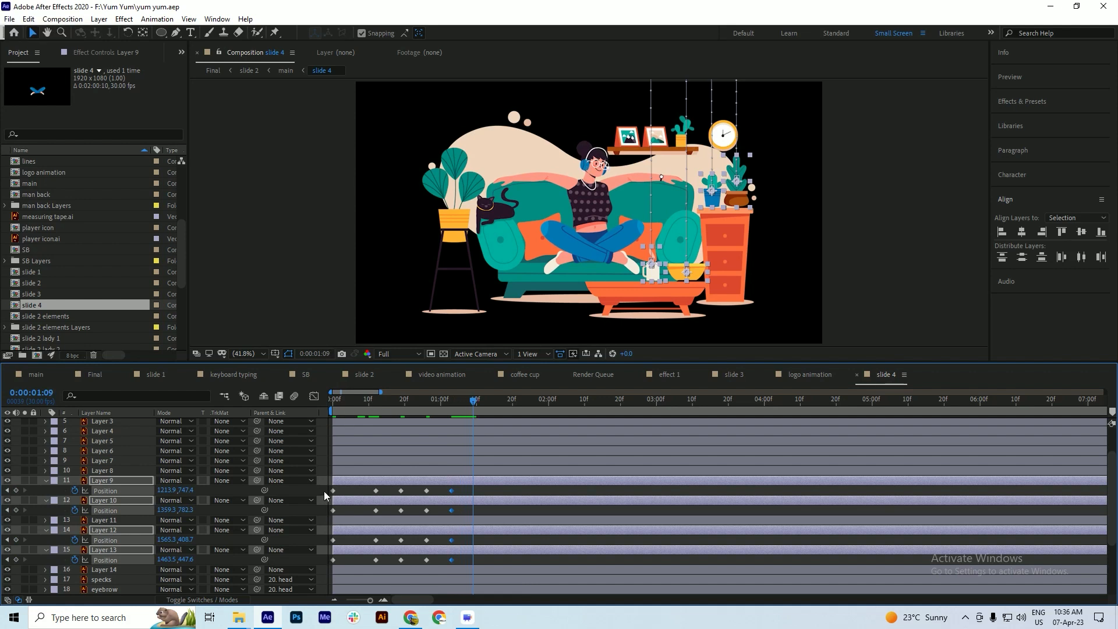
{"action": "left_click", "coordinate": [376, 491]}
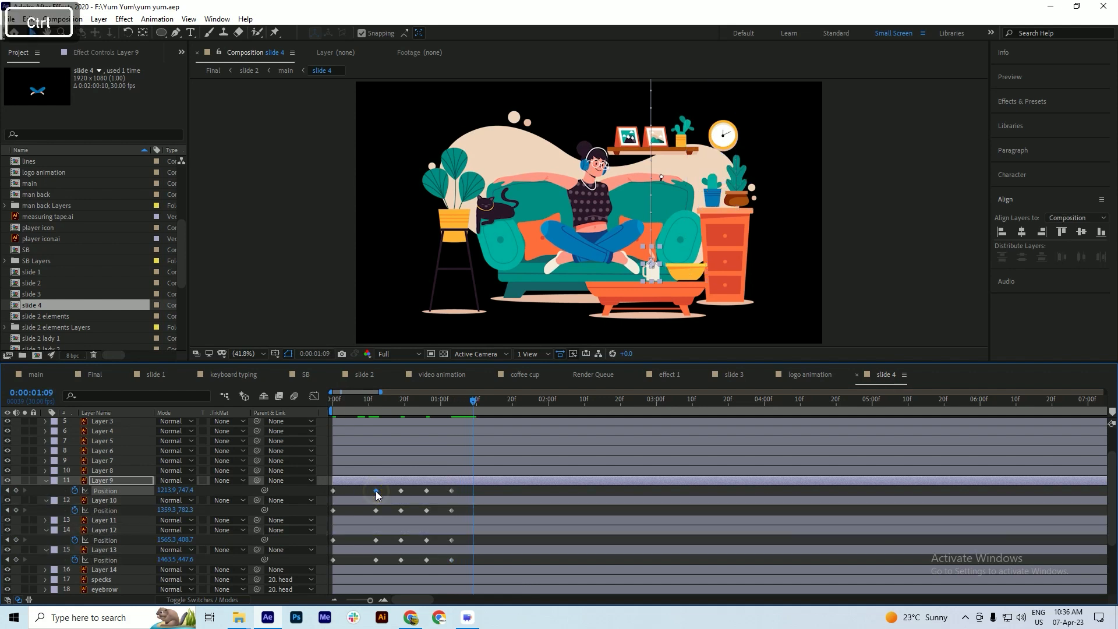
{"action": "key", "text": "ctrl+v"}
{"action": "left_click", "coordinate": [376, 511]}
{"action": "key", "text": "ctrl+c"}
{"action": "key", "text": "ctrl+v"}
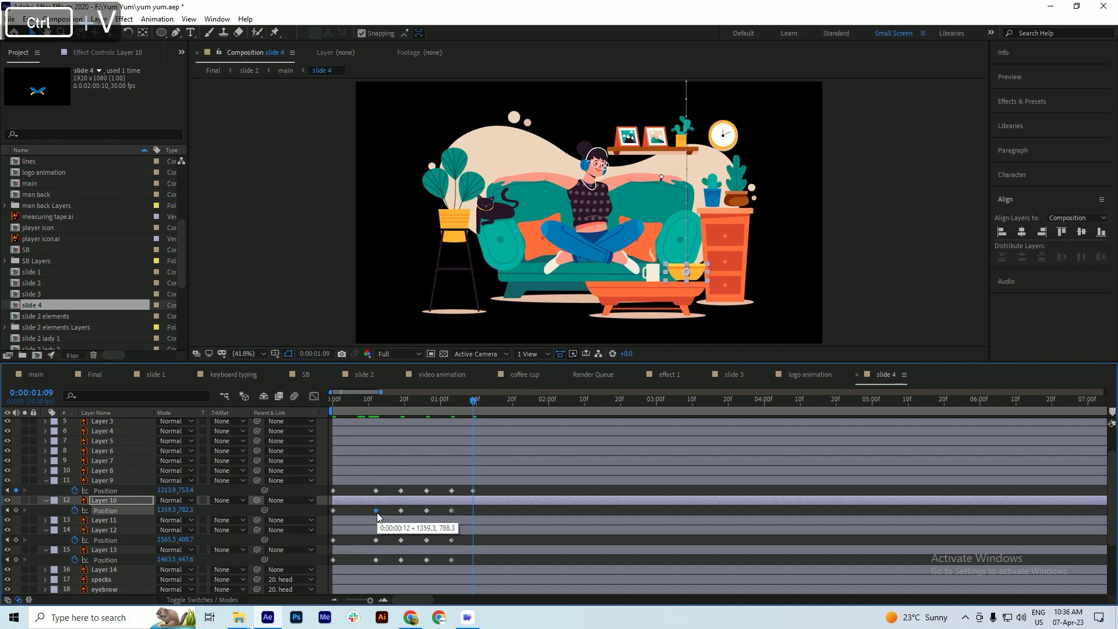
- Copy both potted plants' resting Position keyframes from 0:00:00:12 to 0:00:01:09, save the project and preview the bounce
{"action": "left_click", "coordinate": [376, 540]}
{"action": "key", "text": "ctrl+c"}
{"action": "key", "text": "ctrl+v"}
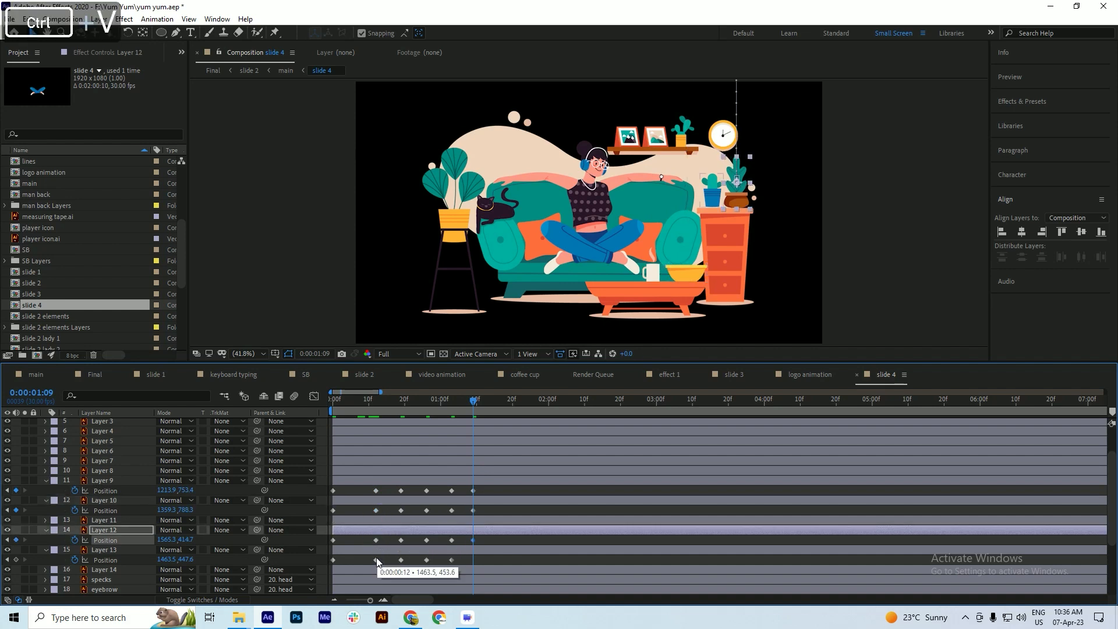
{"action": "left_click", "coordinate": [375, 560]}
{"action": "key", "text": "ctrl+c"}
{"action": "key", "text": "ctrl+v"}
{"action": "key", "text": "ctrl+s"}
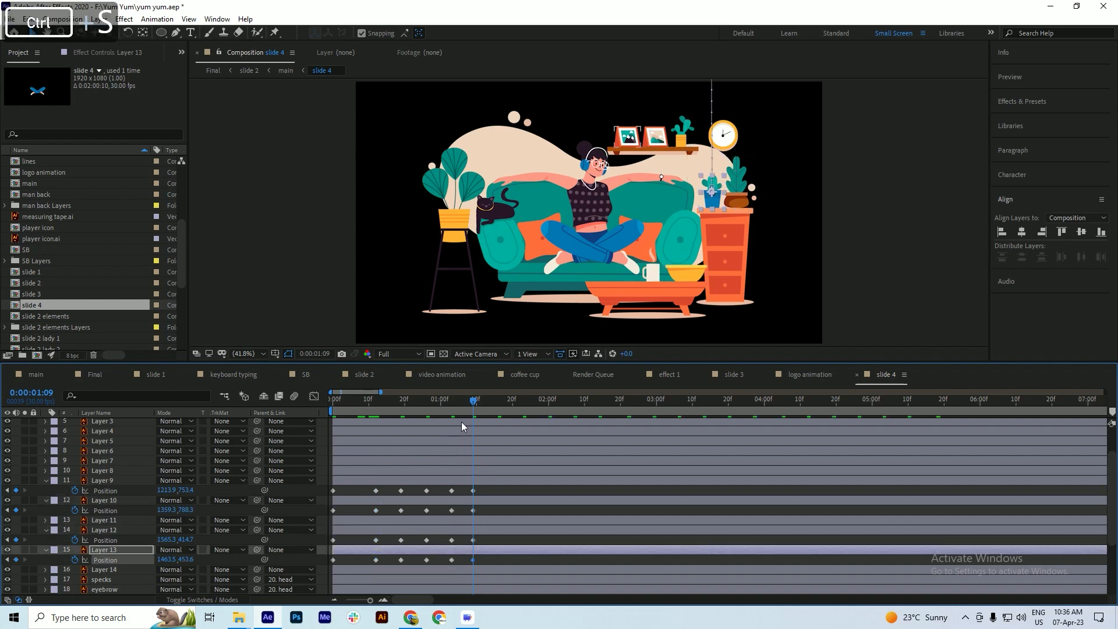
{"action": "key", "text": "space"}
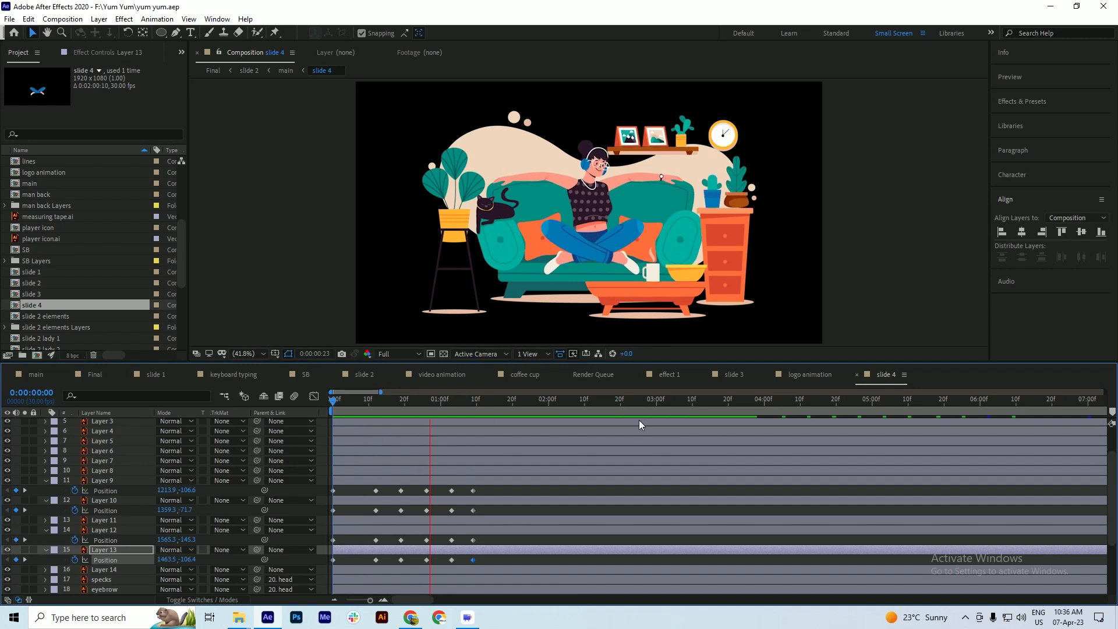
{"action": "key", "text": "space"}
- Select all layers, collapse their properties and save the project with the playhead at the first frame
{"action": "key", "text": "ctrl+a"}
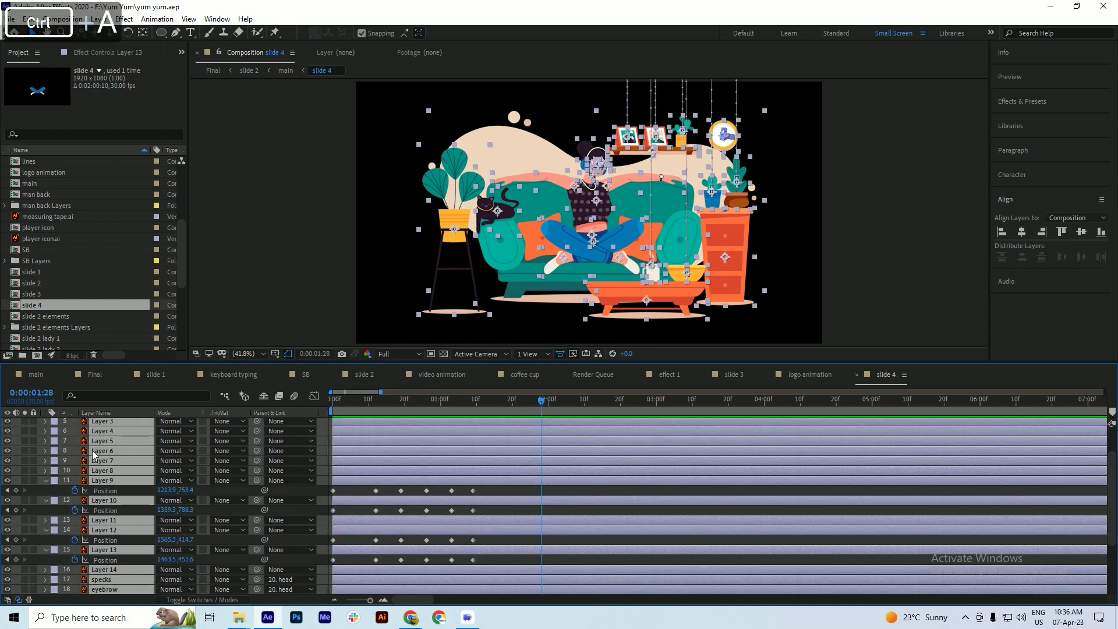
{"action": "left_click", "coordinate": [47, 481], "text": "ctrl"}
{"action": "key", "text": "ctrl+s"}
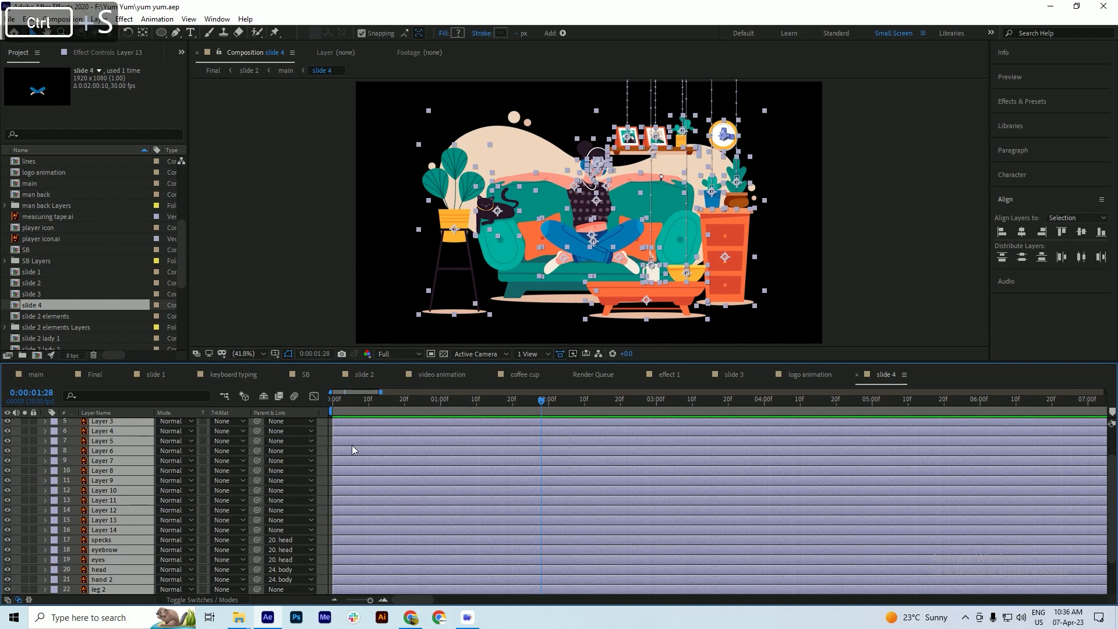
{"action": "key", "text": "Home"}
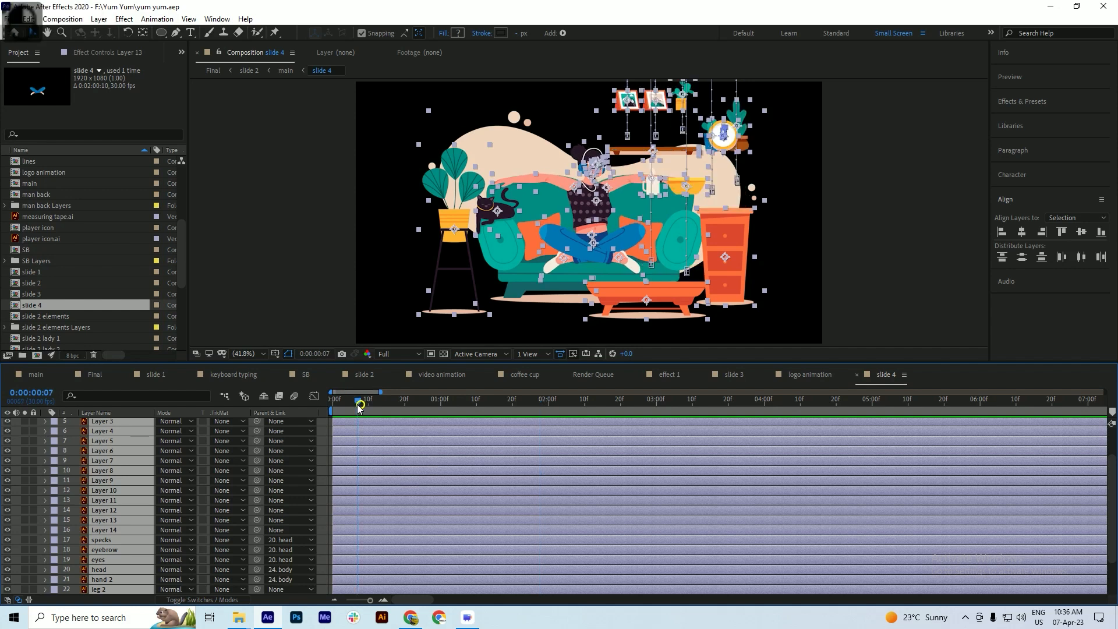
{"action": "key", "text": "ctrl+s"}
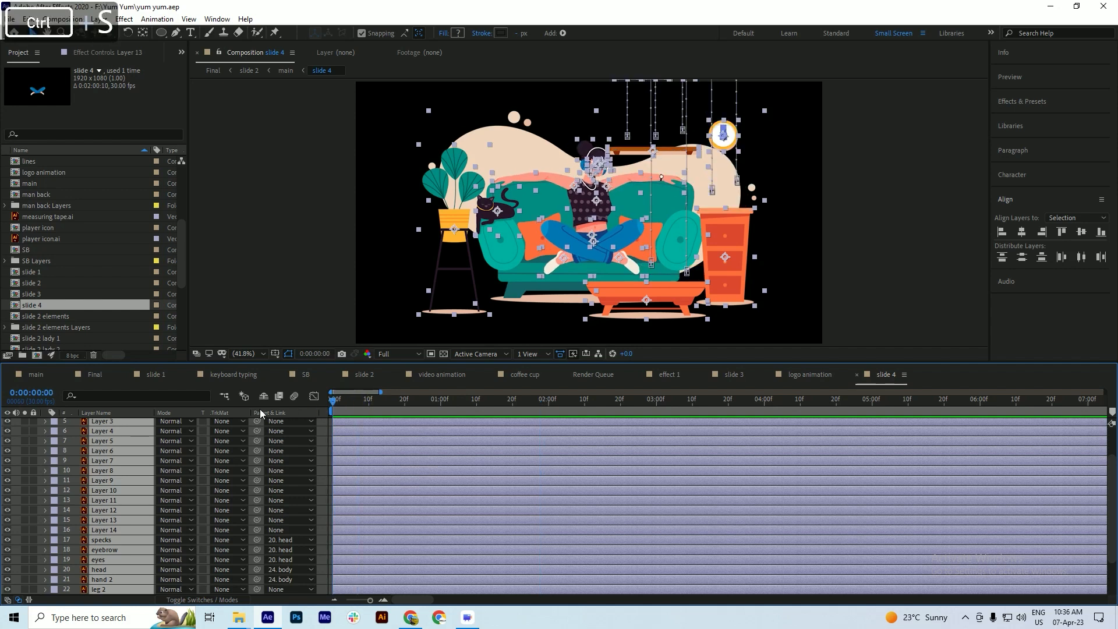
- Deselect all layers and save the project
{"action": "left_click", "coordinate": [14, 461]}
{"action": "key", "text": "ctrl+s"}
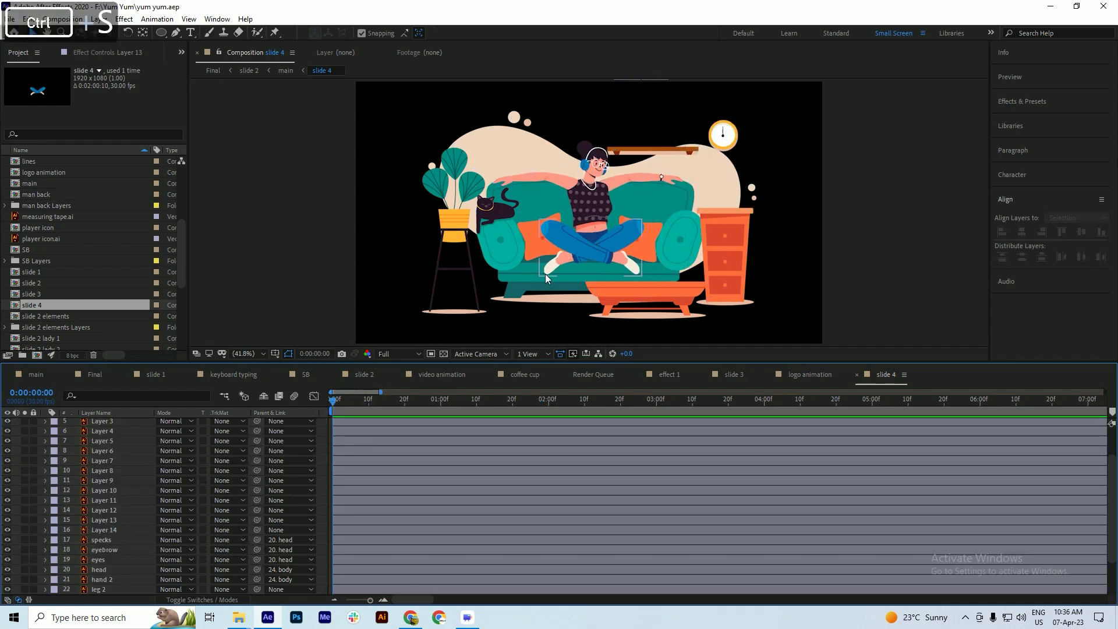
{"action": "key", "text": "ctrl+s"}
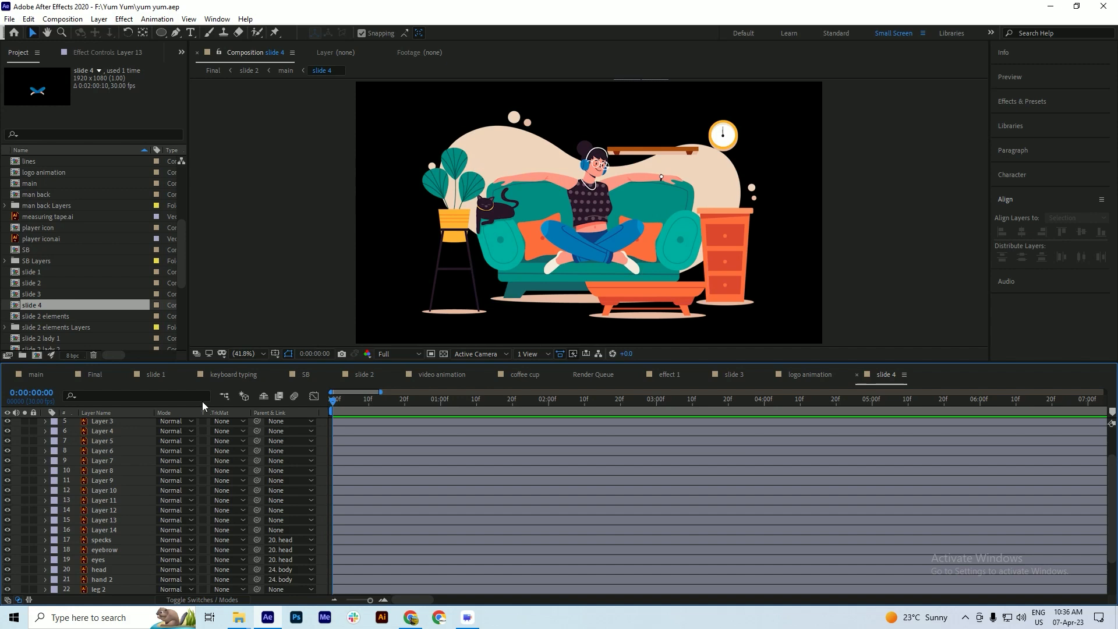
{"action": "key", "text": "ctrl+s"}
{"action": "key", "text": "ctrl+s"}
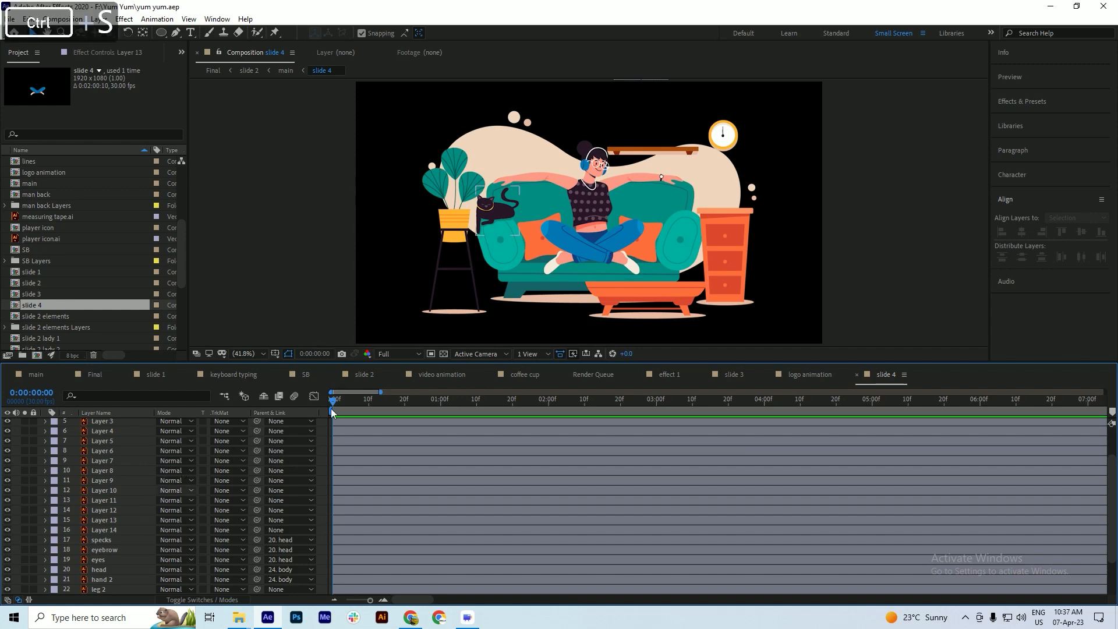
- Add a Position keyframe at the first frame to the tall potted plant on the black stand (Layer 7) and save the project
{"action": "left_click", "coordinate": [466, 312]}
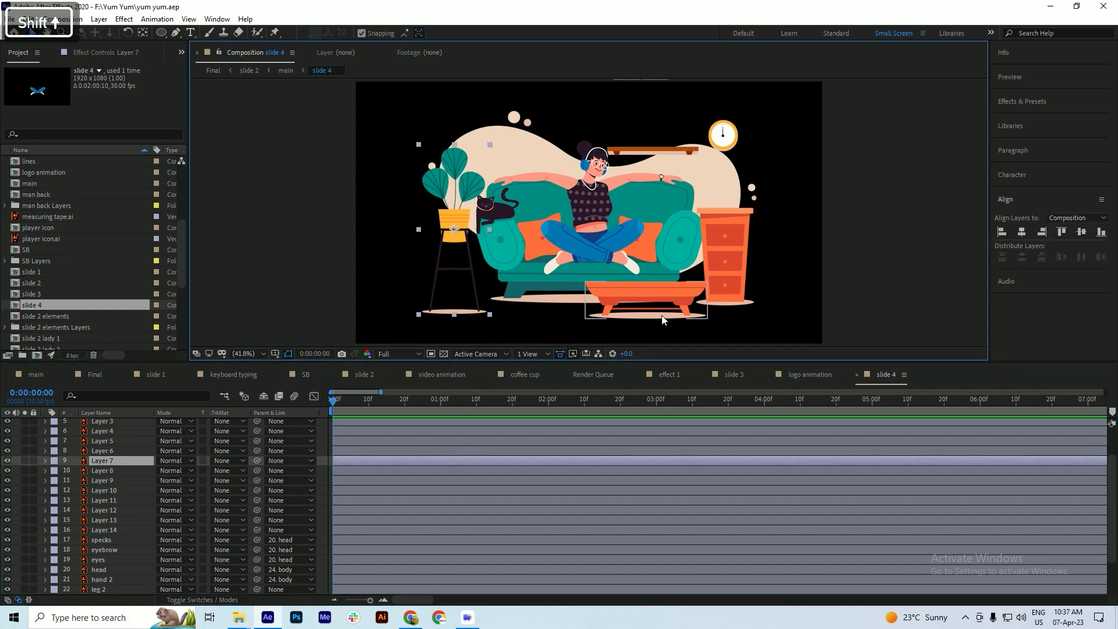
{"action": "key", "text": "ctrl+s"}
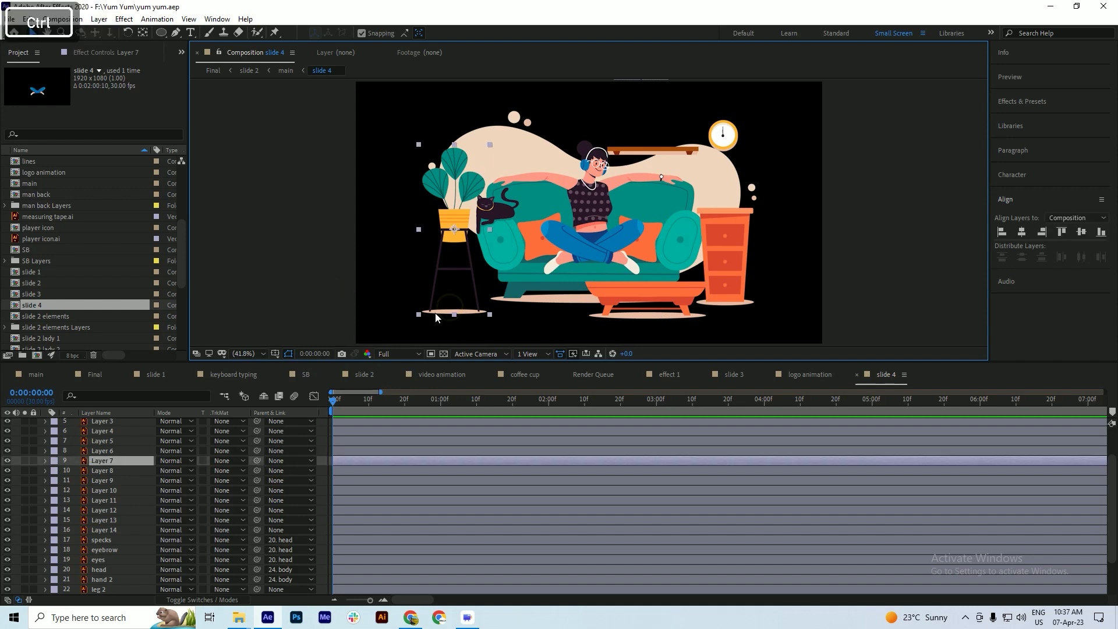
{"action": "key", "text": "ctrl+s"}
{"action": "key", "text": "p"}
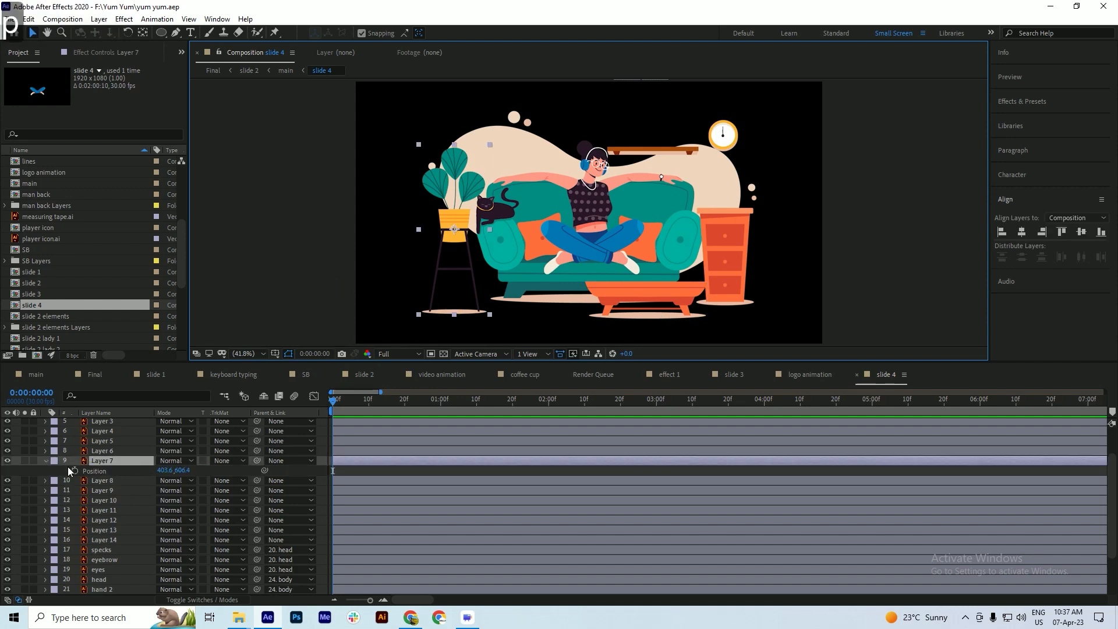
{"action": "left_click", "coordinate": [74, 470]}
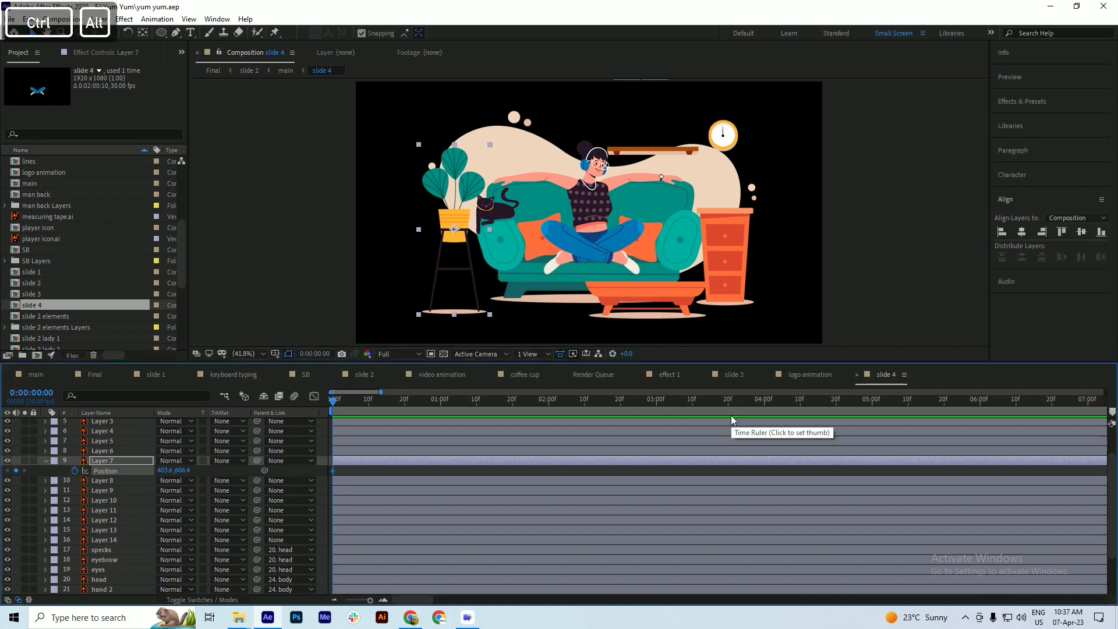
{"action": "scroll", "coordinate": [123, 522], "scroll_direction": "down", "scroll_amount": 2}
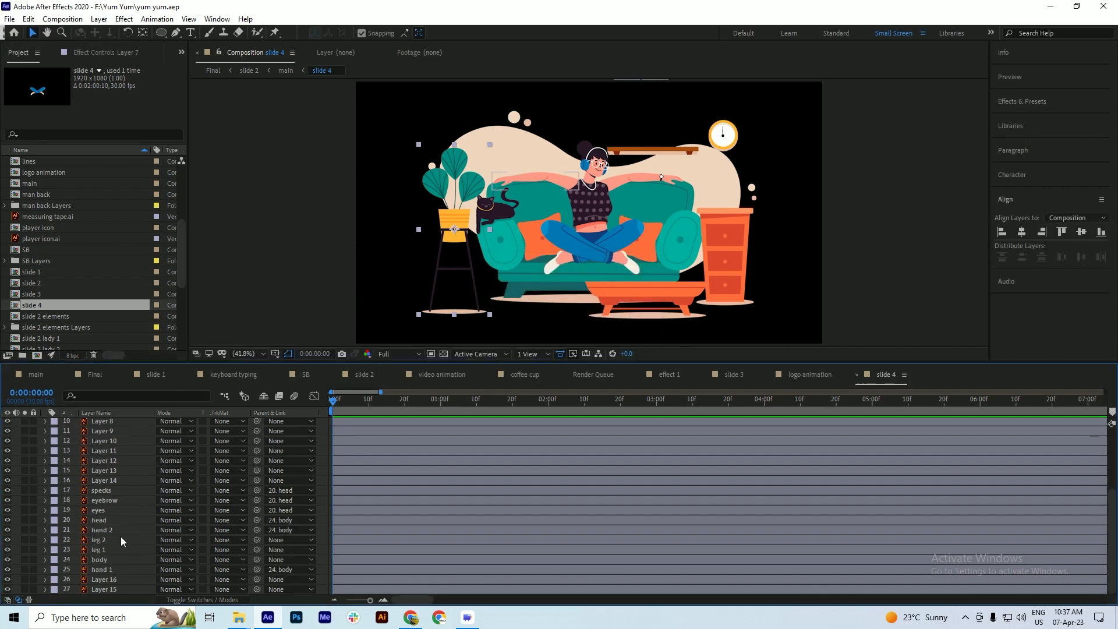
{"action": "scroll", "coordinate": [129, 546], "scroll_direction": "up", "scroll_amount": 4}
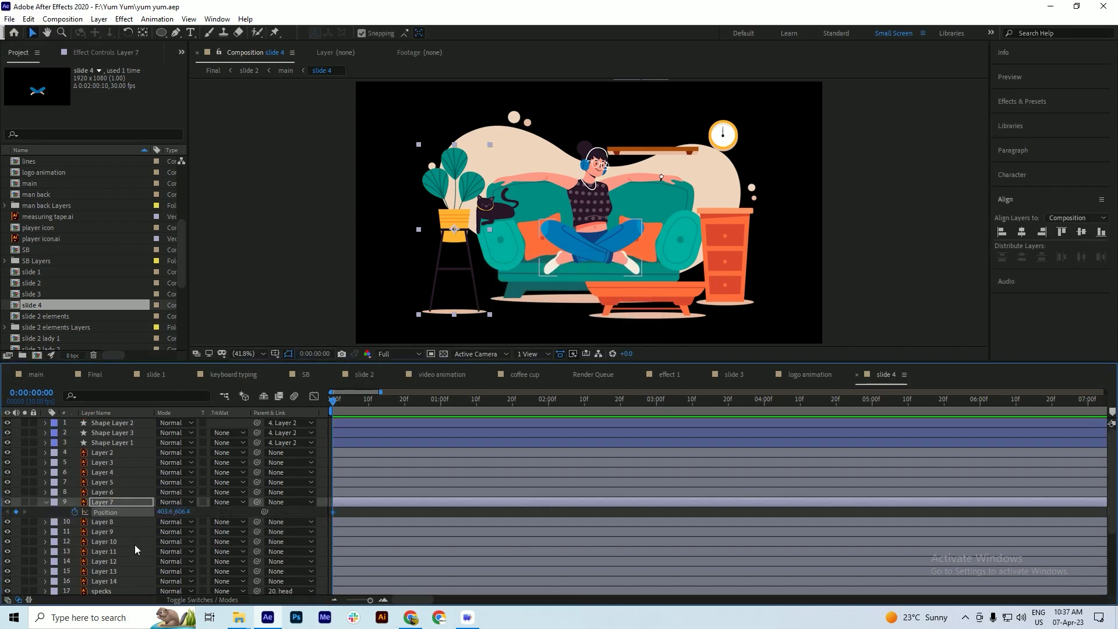
- Compare slide 4 with the explainer video in the main composition up to 0:00:08:17 and reopen slide 4
{"action": "left_click", "coordinate": [40, 375]}
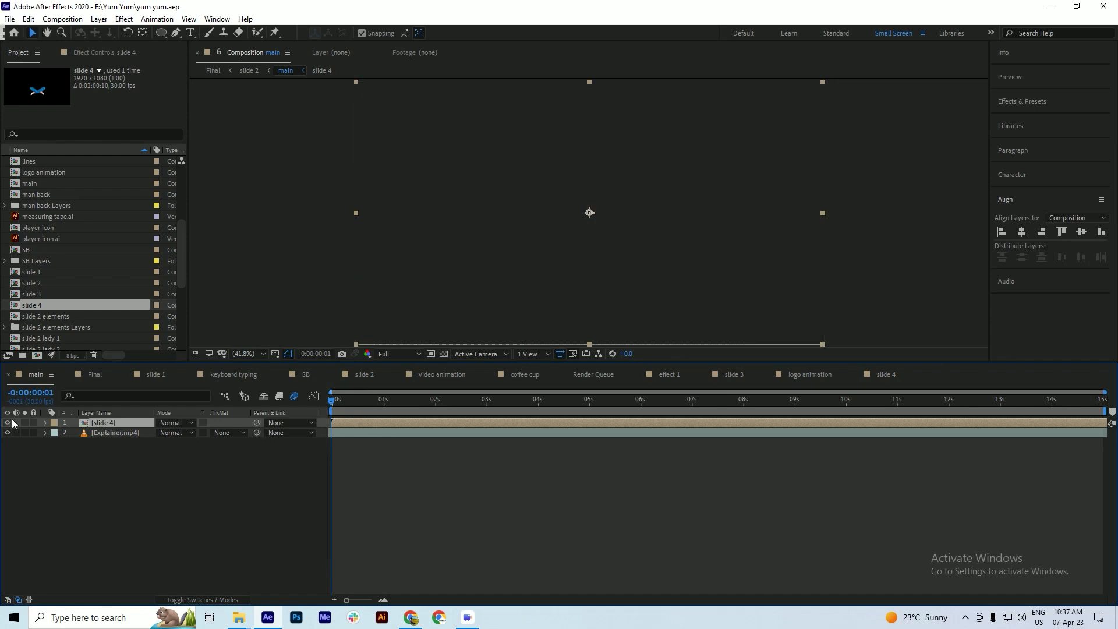
{"action": "left_click_drag", "start_coordinate": [345, 404], "coordinate": [773, 433]}
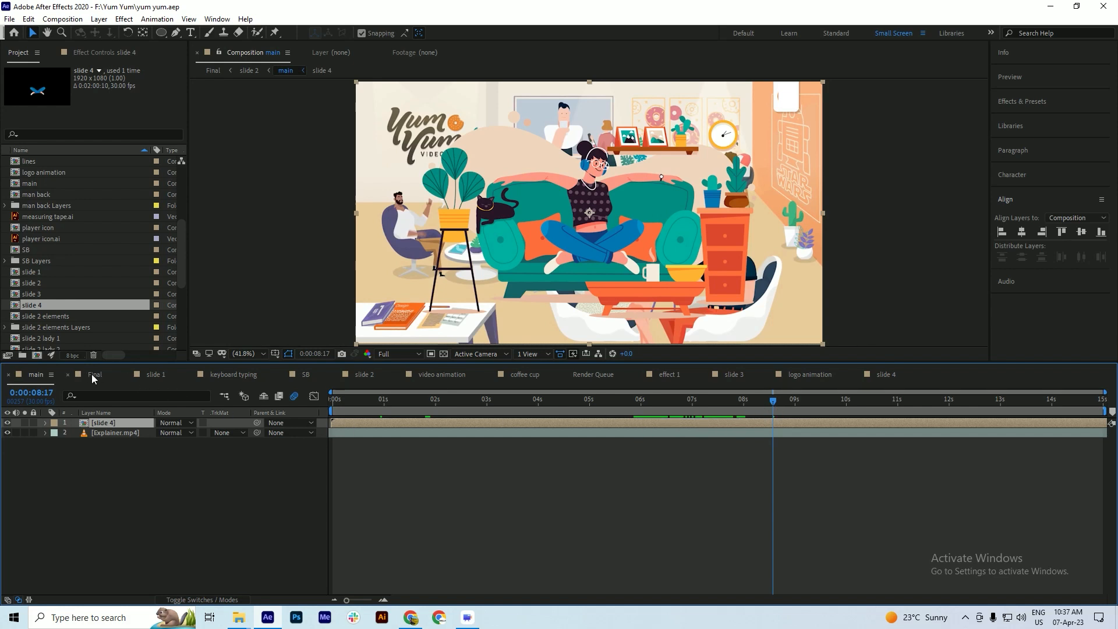
{"action": "double_click", "coordinate": [119, 423]}
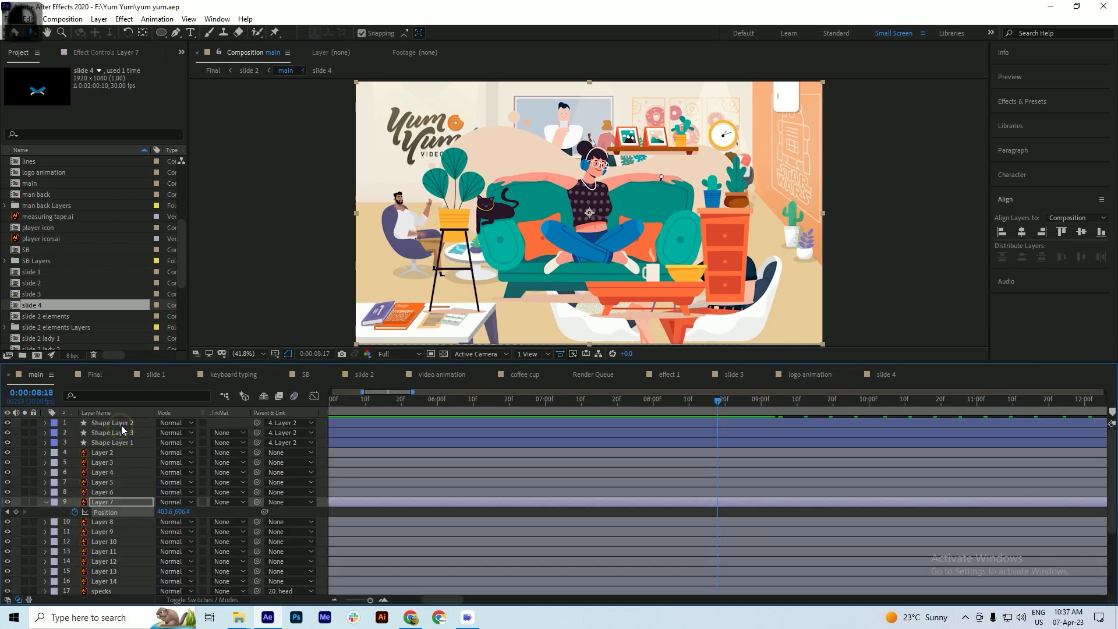
- End the slide 4 work area at 0:00:04:00, trim the composition to it, save the project and return to the first frame
{"action": "scroll", "coordinate": [719, 403], "scroll_direction": "down", "scroll_amount": 5}
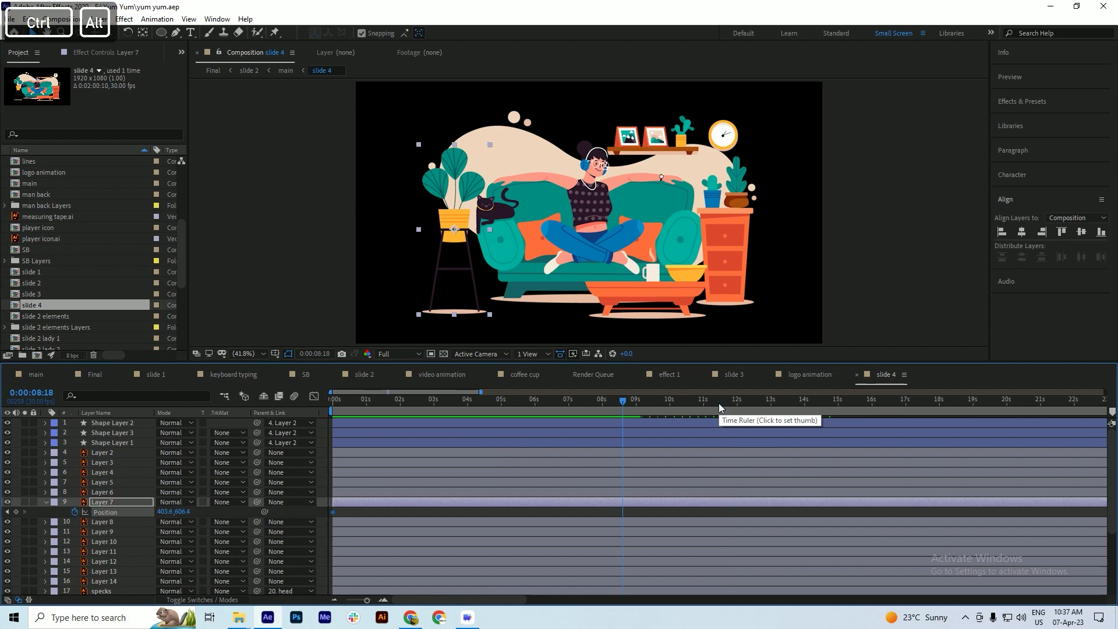
{"action": "left_click_drag", "start_coordinate": [508, 403], "coordinate": [494, 404]}
{"action": "left_click", "coordinate": [467, 410]}
{"action": "scroll", "coordinate": [558, 393], "scroll_direction": "up", "scroll_amount": 3}
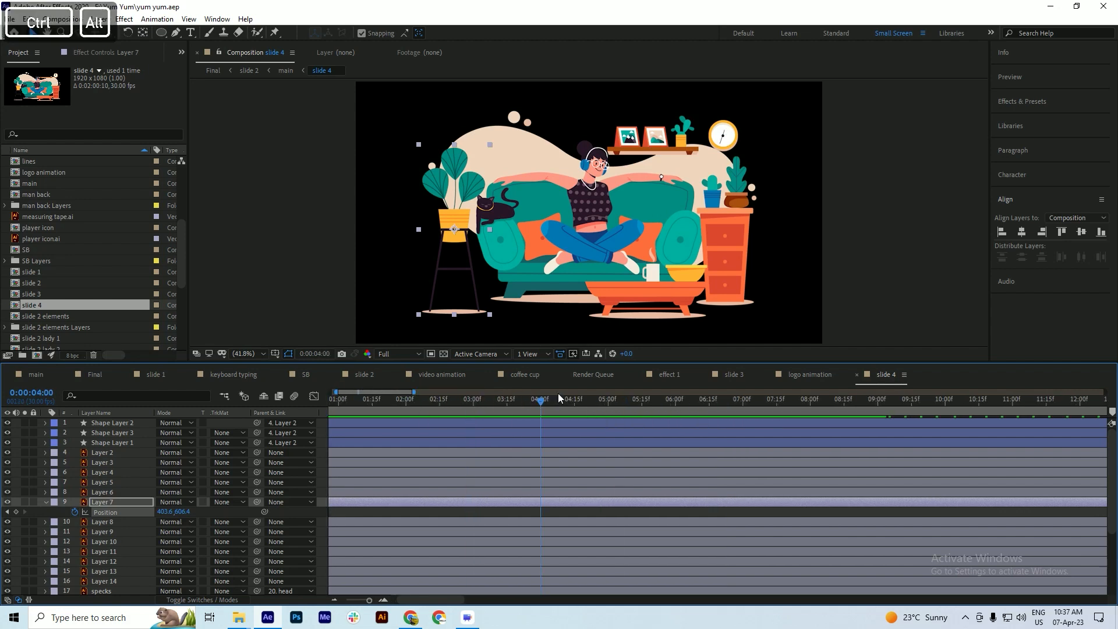
{"action": "right_click", "coordinate": [501, 411]}
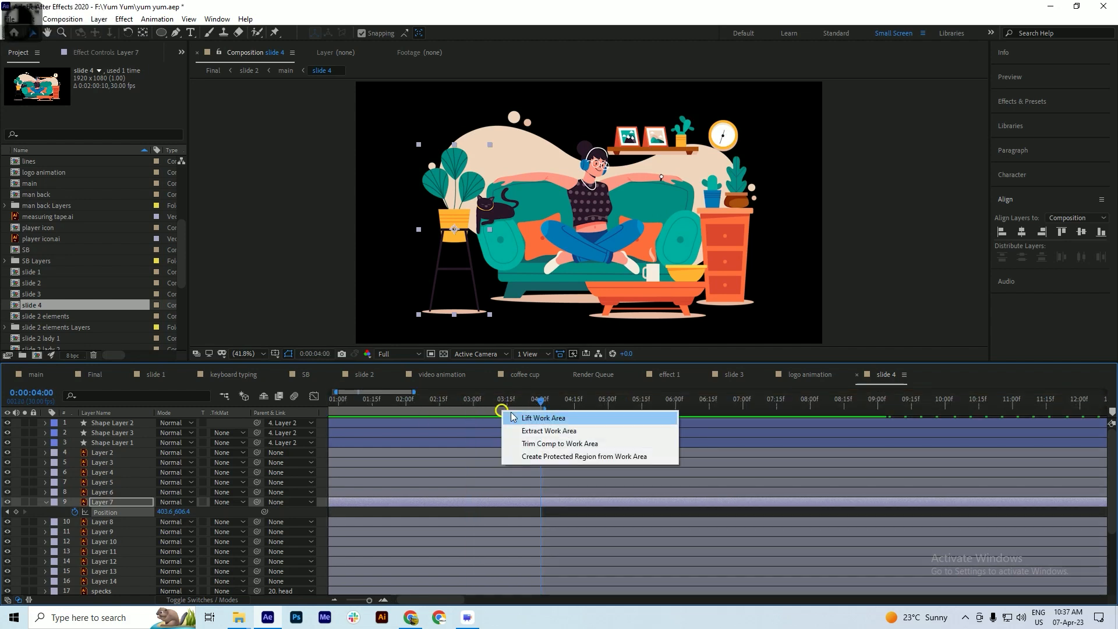
{"action": "left_click", "coordinate": [527, 444]}
{"action": "key", "text": "ctrl+s"}
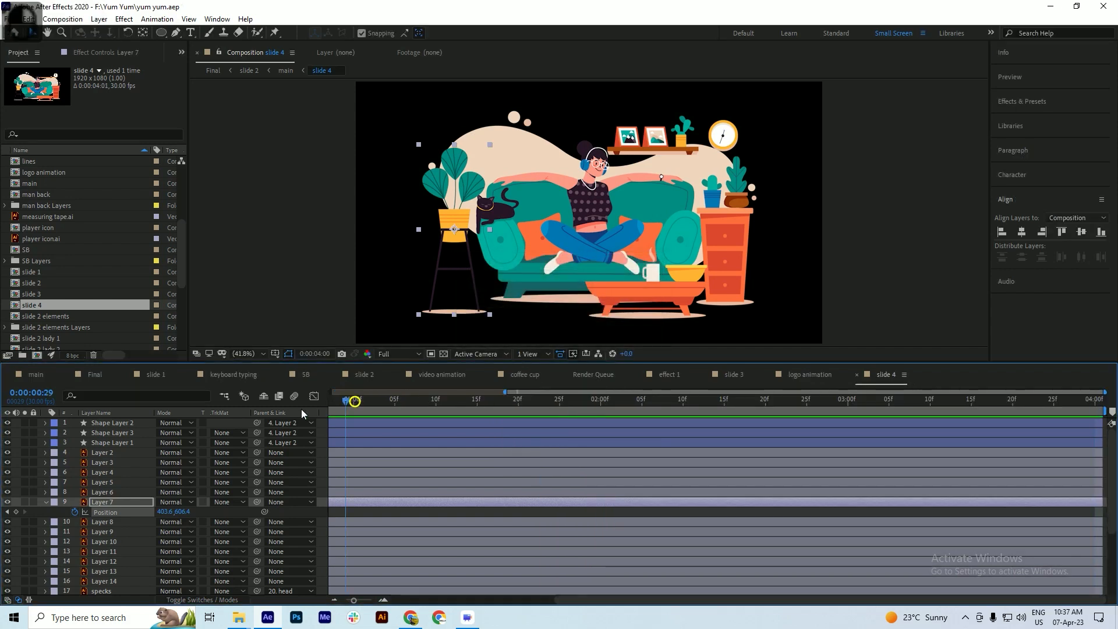
{"action": "key", "text": "Home"}
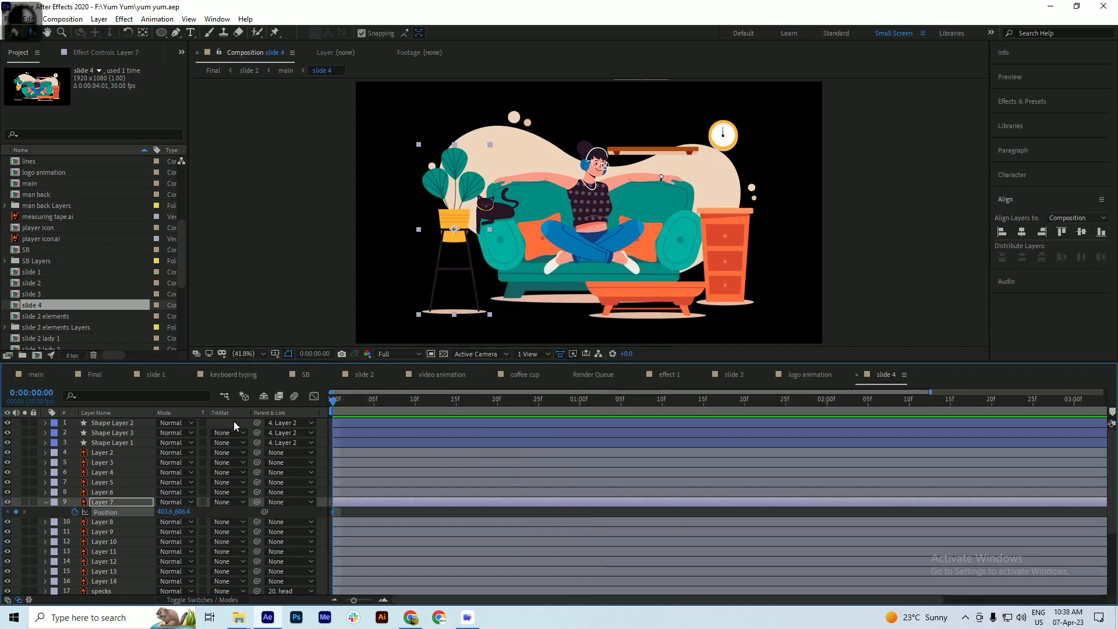
- Collapse the properties of Layer 7 and save the project with the playhead at the first frame
{"action": "left_click", "coordinate": [46, 502]}
{"action": "key", "text": "ctrl+s"}
{"action": "left_click_drag", "start_coordinate": [337, 400], "coordinate": [313, 452]}
{"action": "key", "text": "ctrl+s"}
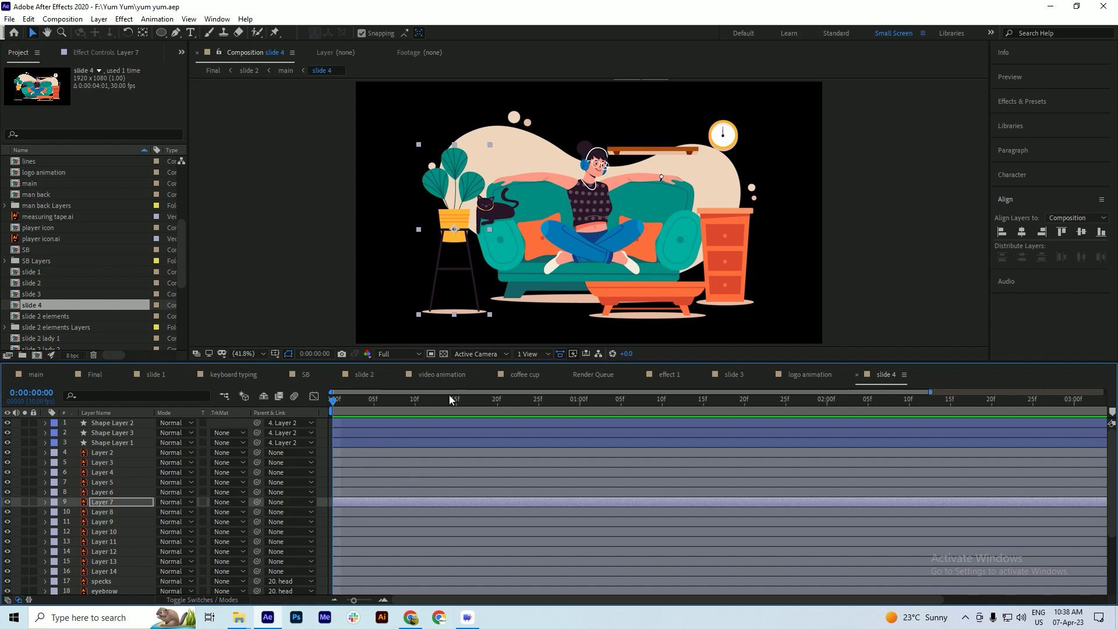
{"action": "left_click_drag", "start_coordinate": [354, 406], "coordinate": [377, 415]}
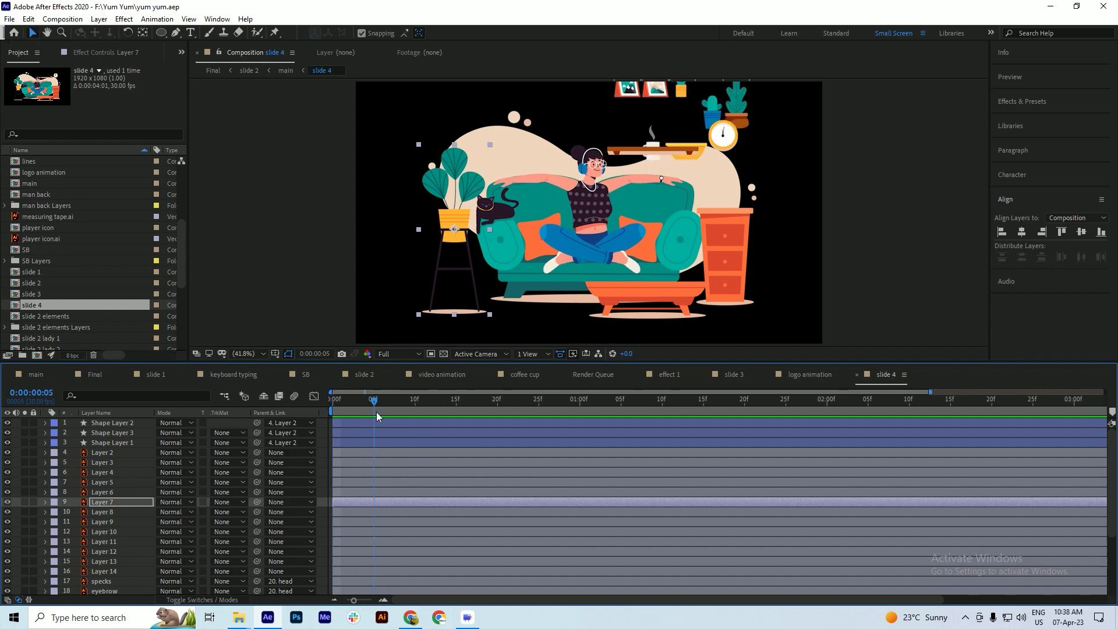
{"action": "left_click", "coordinate": [626, 156]}
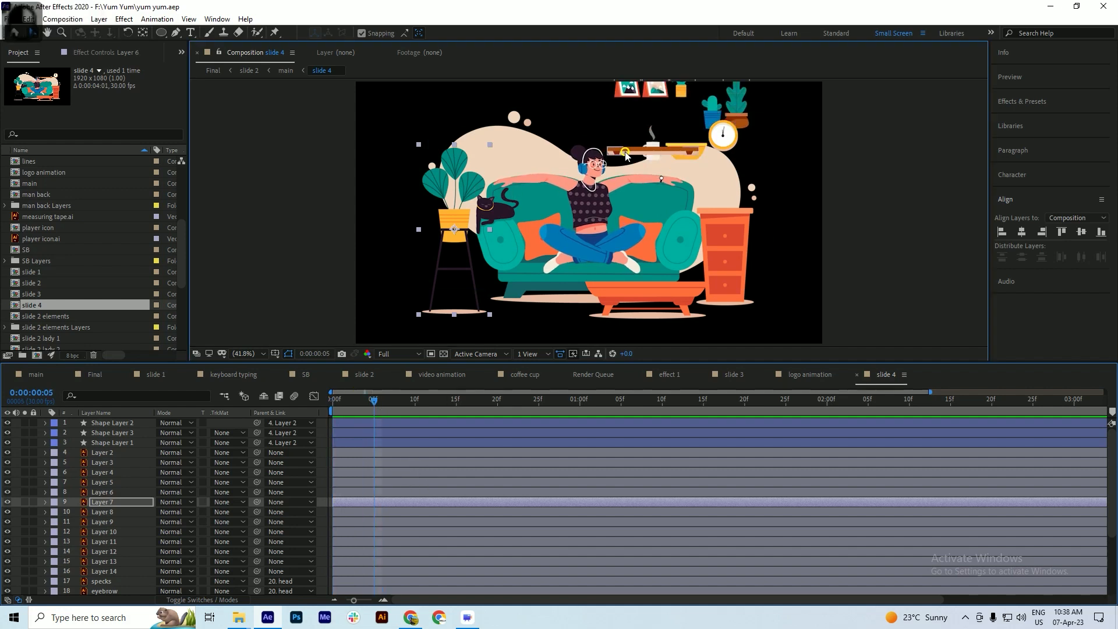
{"action": "left_click", "coordinate": [112, 483]}
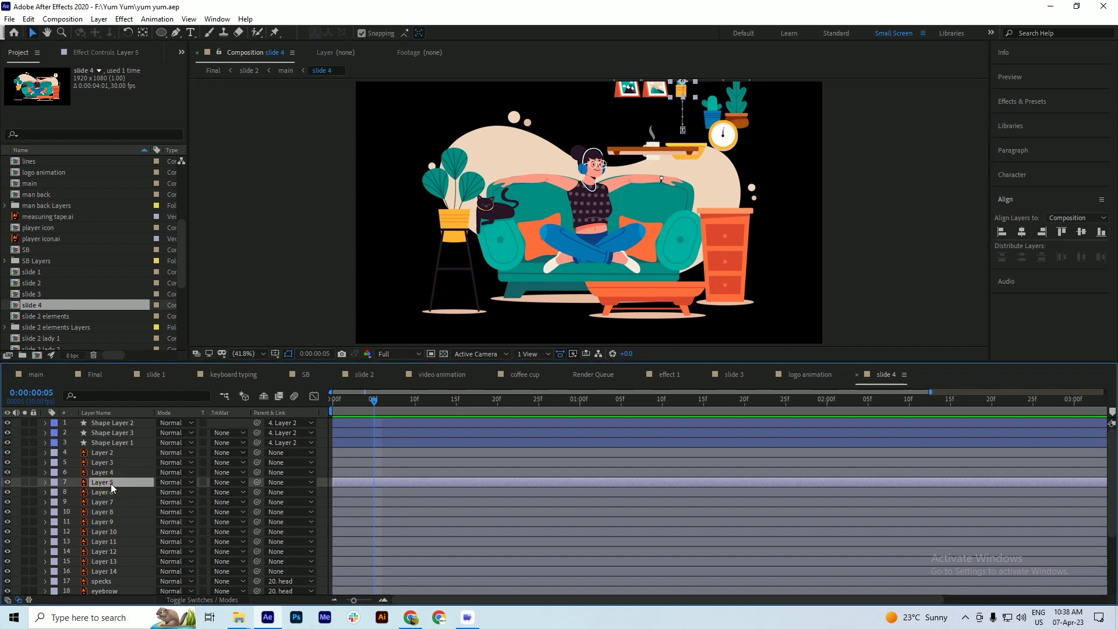
{"action": "left_click", "coordinate": [104, 491], "text": "shift"}
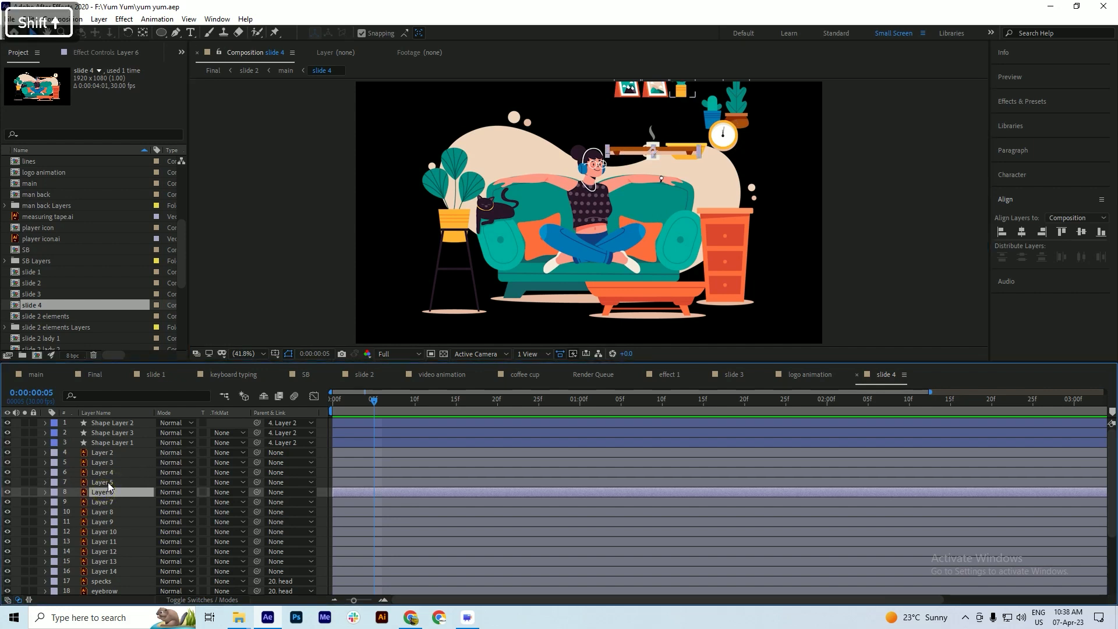
{"action": "left_click", "coordinate": [111, 472], "text": "shift"}
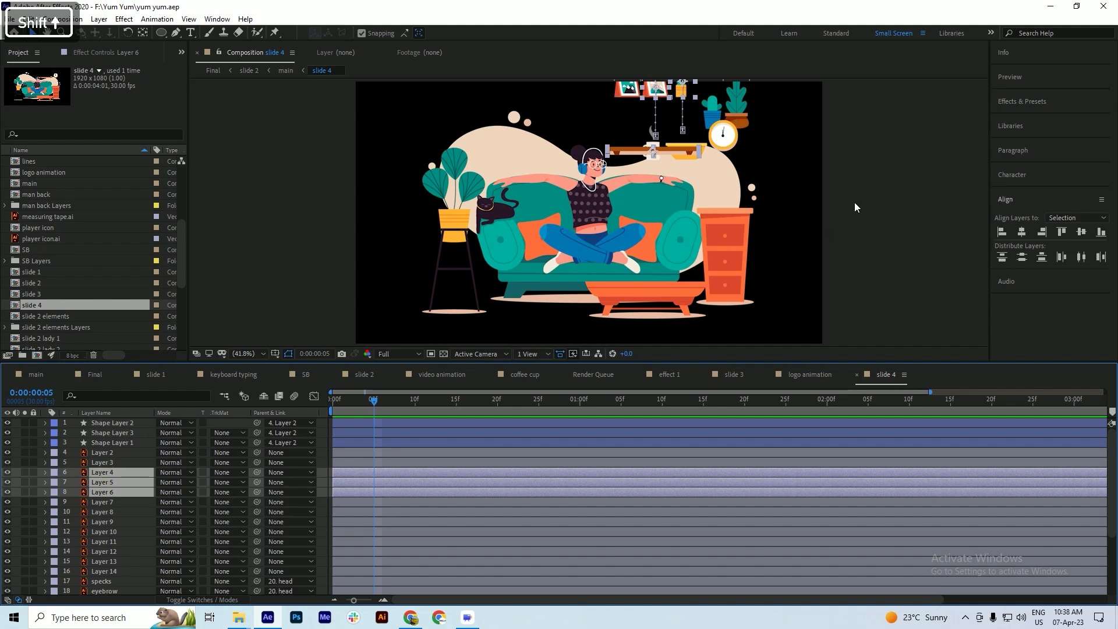
{"action": "left_click", "coordinate": [425, 504]}
- Move the mug and bowl layers (Layer 9 and Layer 10) directly below the shape layers in the stack
{"action": "left_click", "coordinate": [473, 401]}
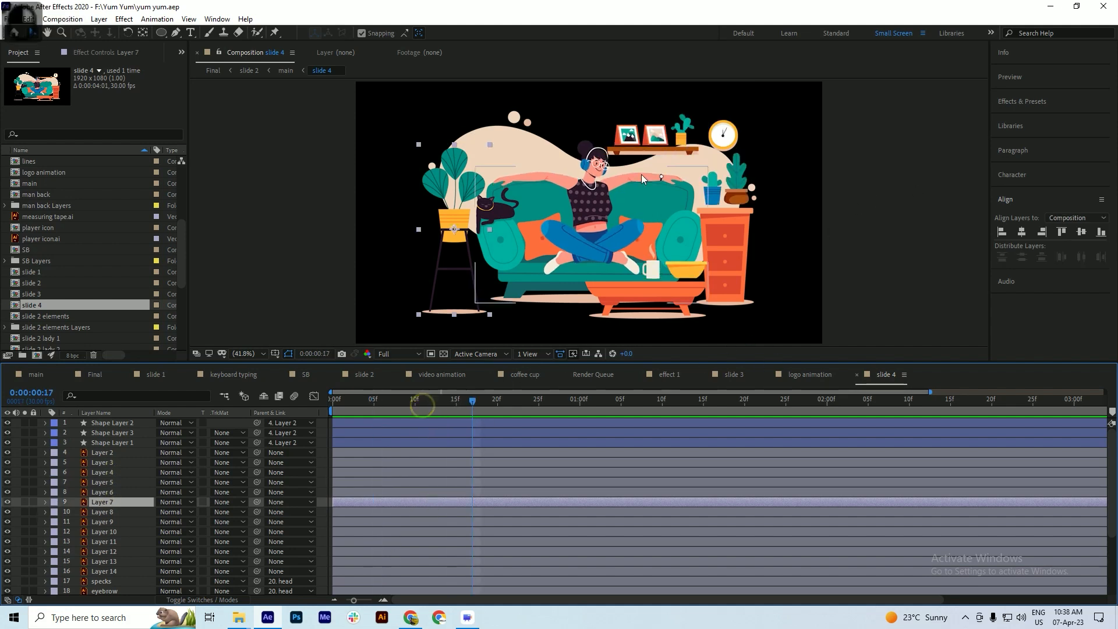
{"action": "left_click", "coordinate": [686, 273]}
{"action": "left_click", "coordinate": [655, 273], "text": "shift"}
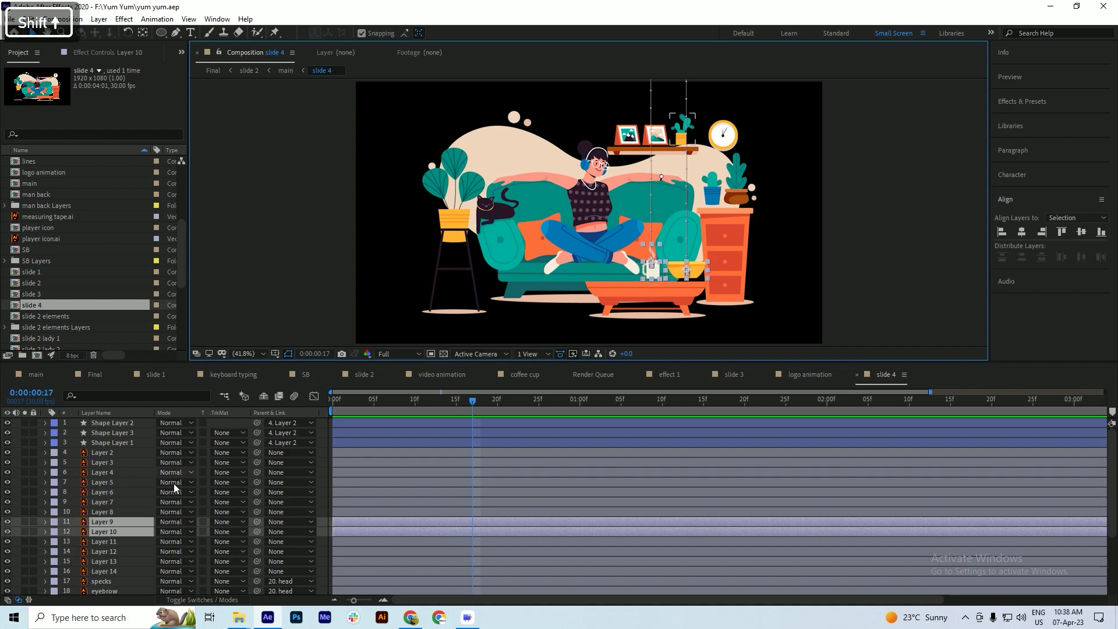
{"action": "left_click", "coordinate": [128, 523], "text": "shift"}
{"action": "left_click_drag", "start_coordinate": [138, 480], "coordinate": [144, 452]}
- Move the two drawer-top plant layers (Layer 12 and Layer 13) directly below the shape layers and save the project
{"action": "left_click_drag", "start_coordinate": [388, 402], "coordinate": [415, 410]}
{"action": "left_click", "coordinate": [737, 179]}
{"action": "left_click", "coordinate": [715, 181], "text": "shift"}
{"action": "left_click_drag", "start_coordinate": [96, 552], "coordinate": [117, 452]}
{"action": "key", "text": "ctrl+s"}
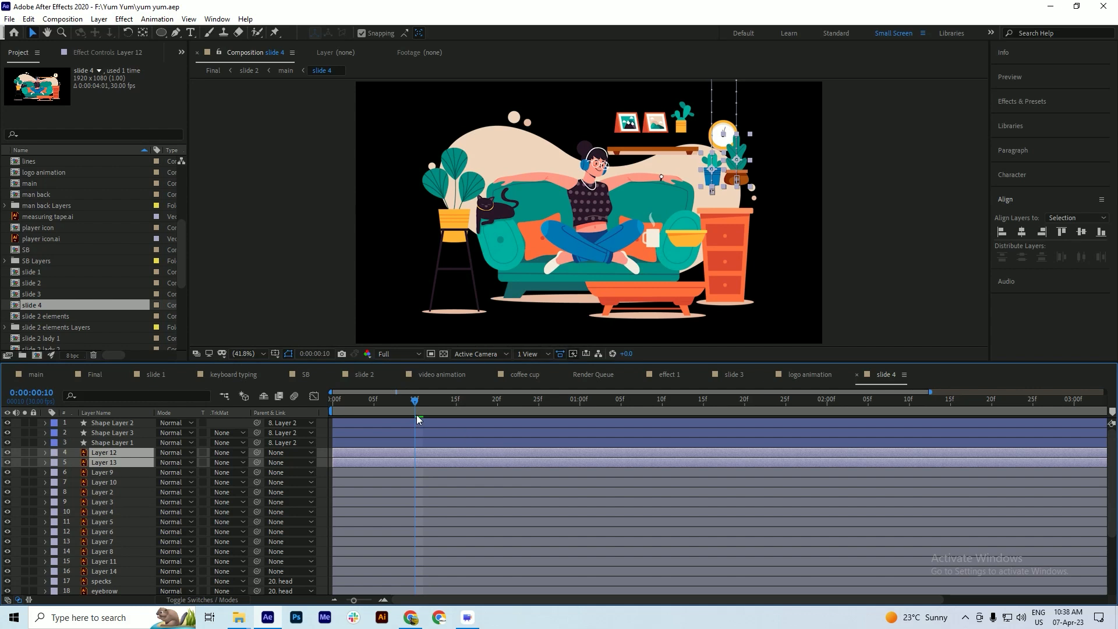
- Delay the larger drawer-top plant (Layer 12) by one frame and the mug (Layer 9) by two frames
{"action": "left_click", "coordinate": [415, 402]}
{"action": "left_click", "coordinate": [359, 454]}
{"action": "left_click_drag", "start_coordinate": [360, 454], "coordinate": [368, 454]}
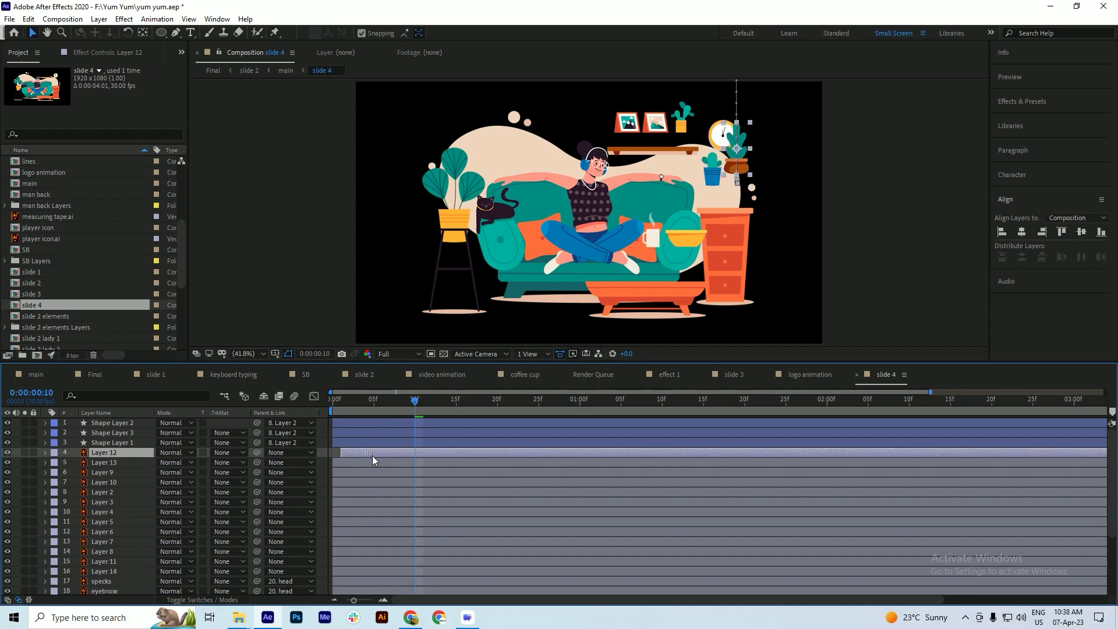
{"action": "left_click", "coordinate": [364, 473]}
{"action": "left_click_drag", "start_coordinate": [366, 473], "coordinate": [380, 474]}
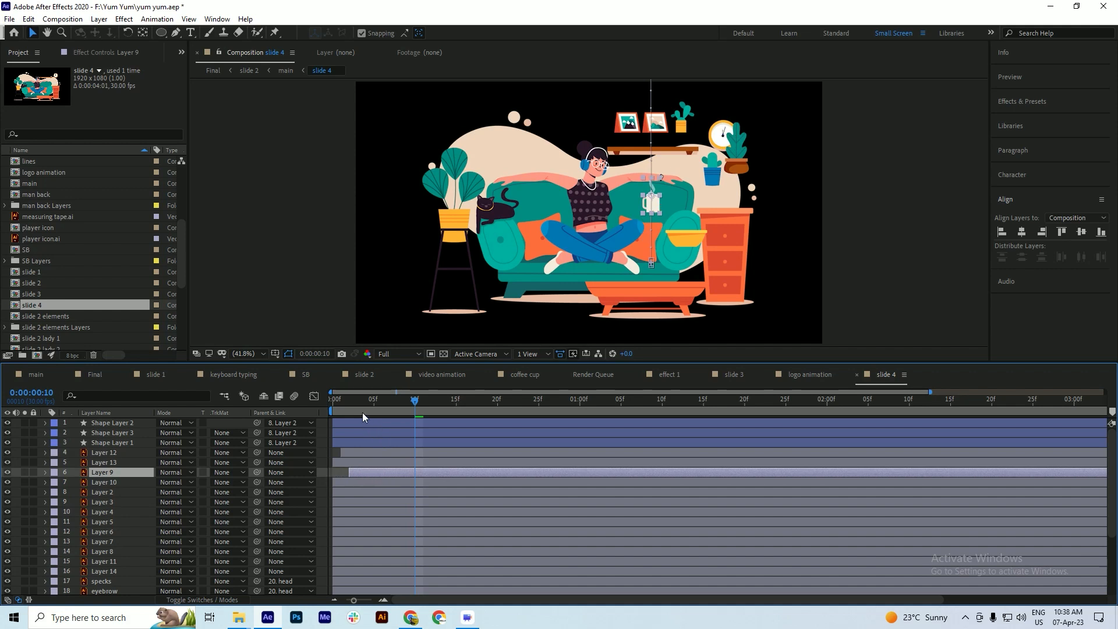
- Delay one picture frame (Layer 3) by three frames and the shelf cactus (Layer 5) by four frames
{"action": "left_click", "coordinate": [365, 483]}
{"action": "left_click", "coordinate": [362, 491]}
{"action": "left_click", "coordinate": [362, 501]}
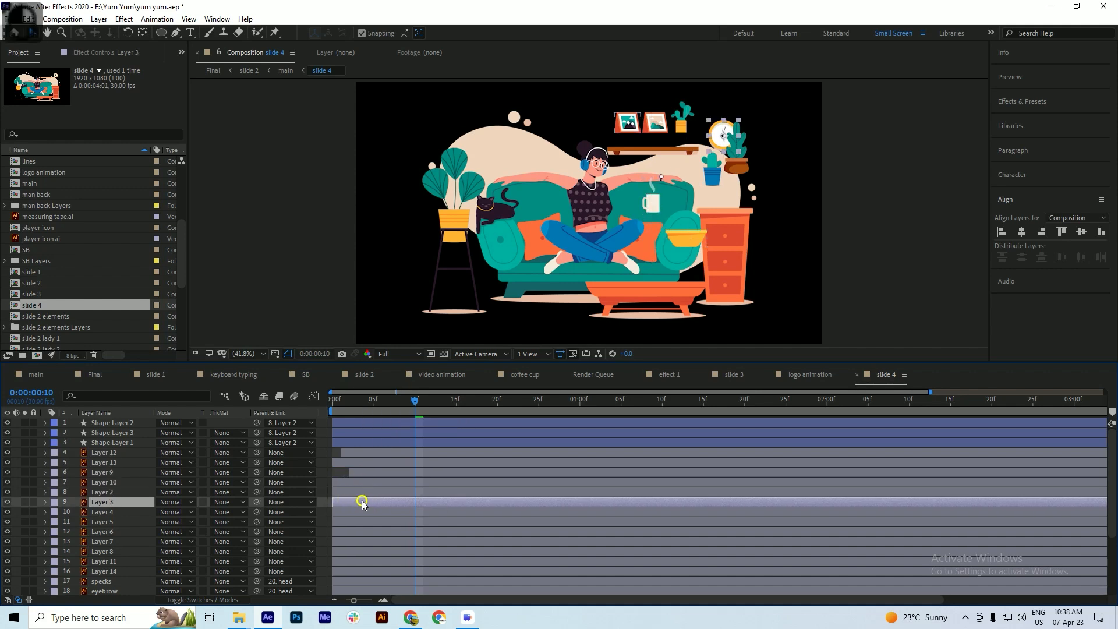
{"action": "left_click_drag", "start_coordinate": [361, 501], "coordinate": [375, 502]}
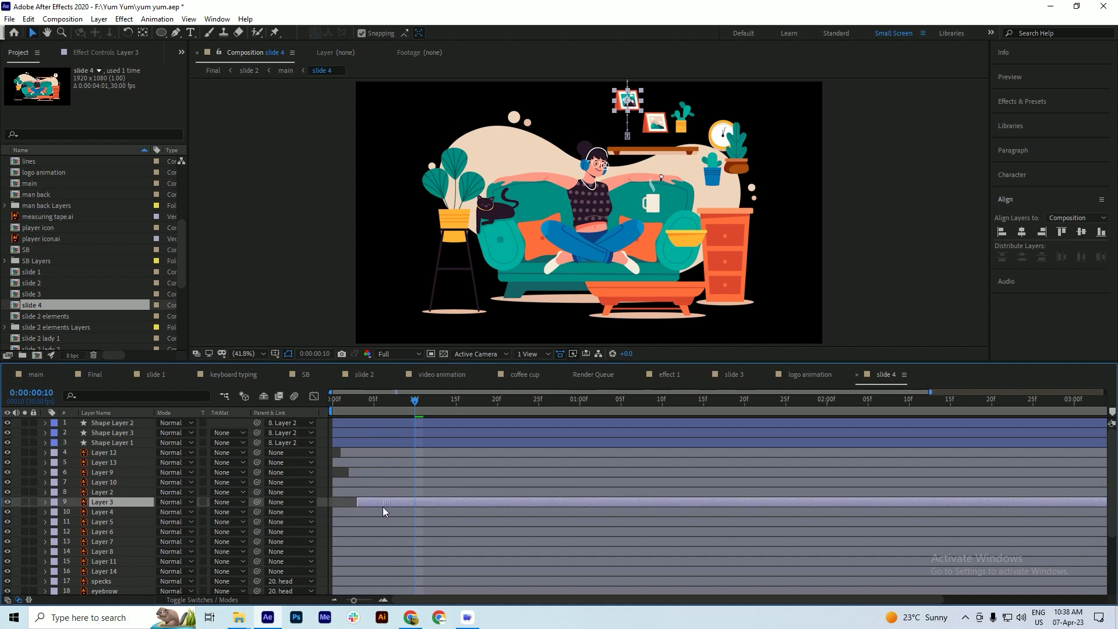
{"action": "left_click", "coordinate": [369, 514]}
{"action": "left_click_drag", "start_coordinate": [366, 523], "coordinate": [397, 527]}
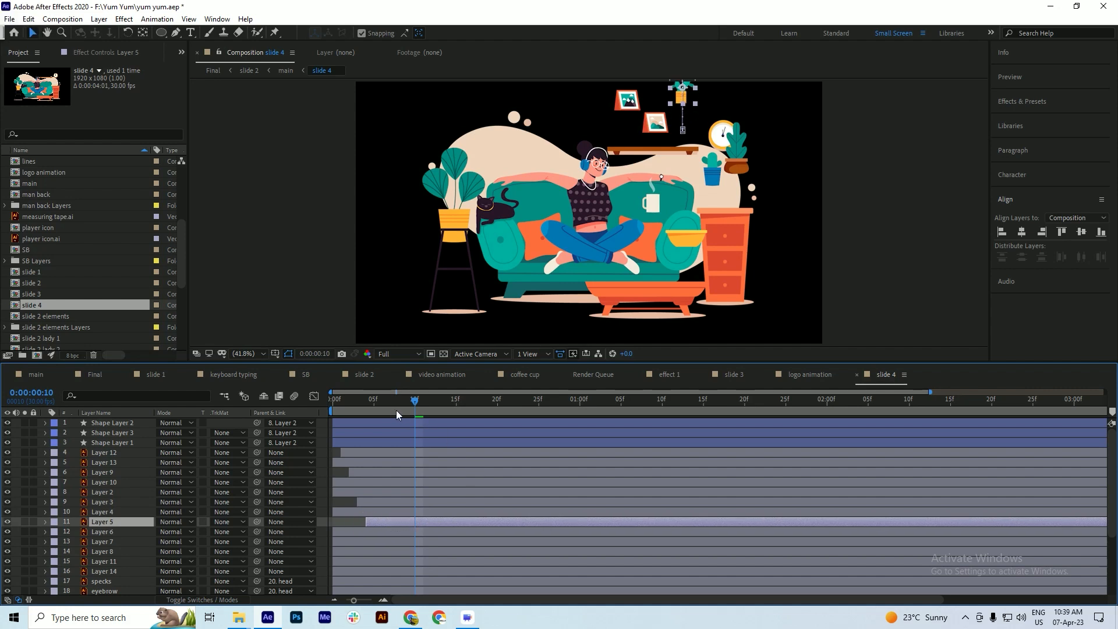
- Preview the staggered object entrances, return the playhead to the first frame and save the project
{"action": "key", "text": "space"}
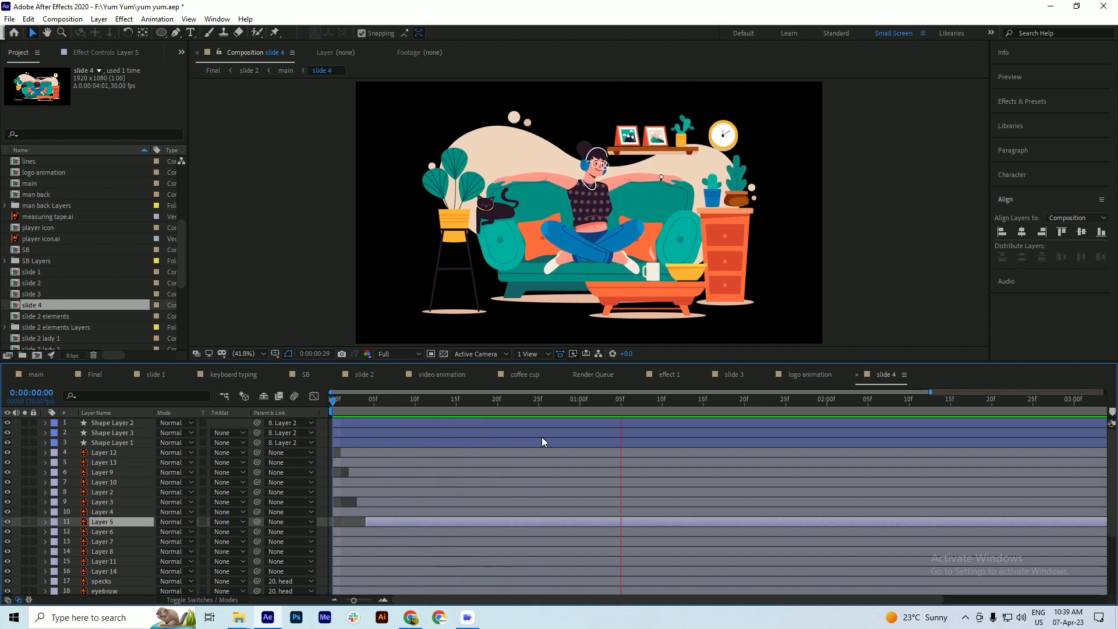
{"action": "left_click", "coordinate": [412, 400]}
{"action": "key", "text": "space"}
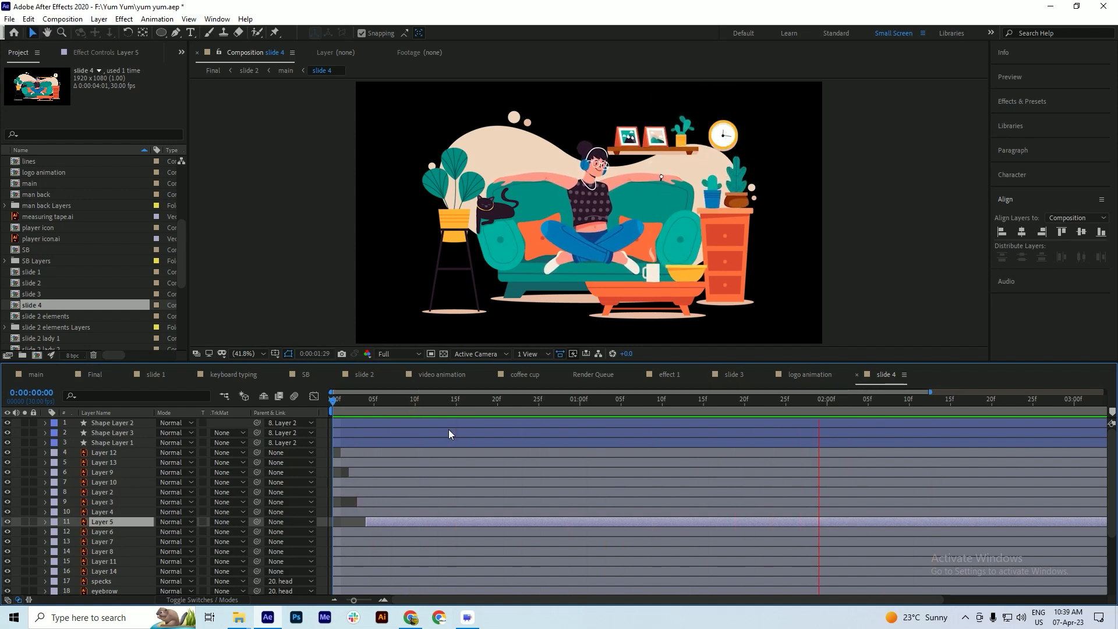
{"action": "key", "text": "space"}
{"action": "left_click", "coordinate": [345, 397]}
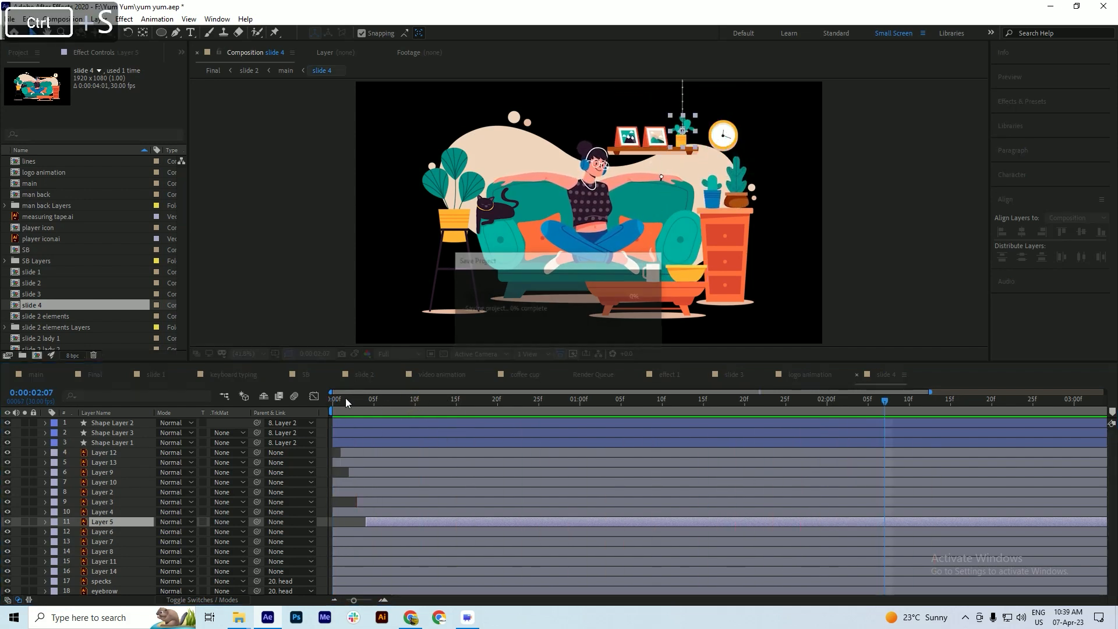
{"action": "left_click_drag", "start_coordinate": [342, 409], "coordinate": [333, 409]}
{"action": "key", "text": "ctrl+s"}
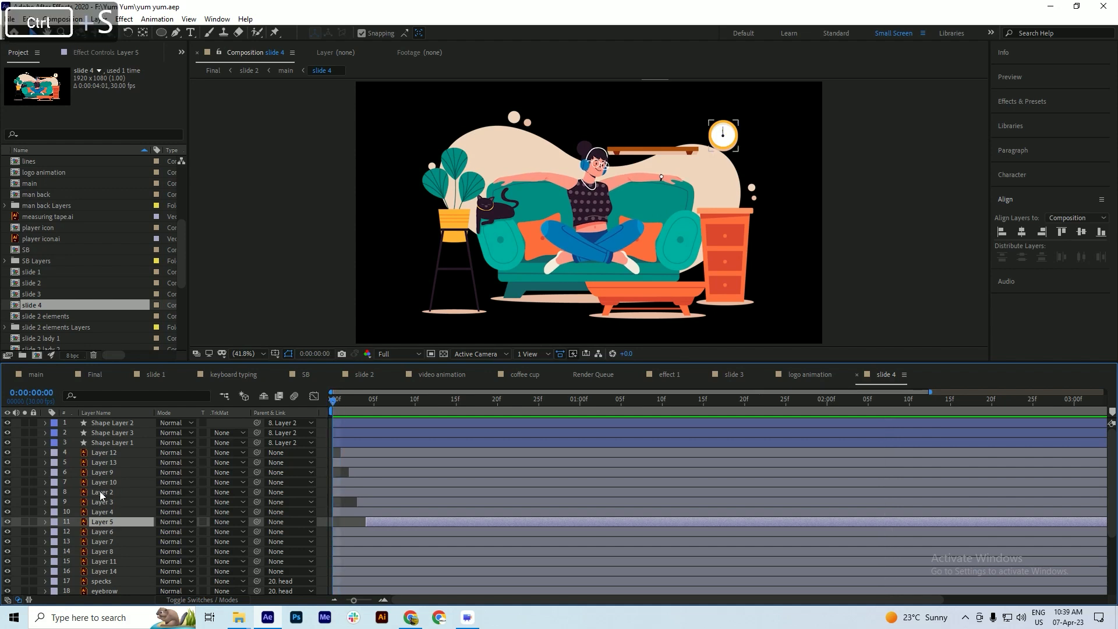
- Animate the tall plant stand (Layer 7) sliding down to Position 403.6, 642.4 at 0:00:04:00, save, and return to the first frame
{"action": "left_click", "coordinate": [459, 233]}
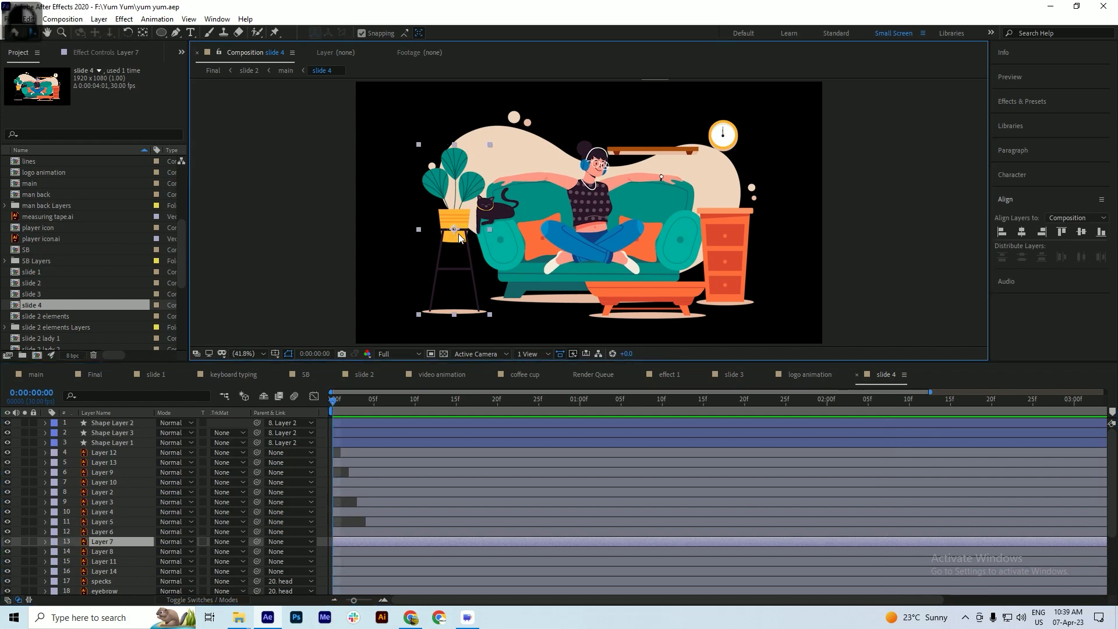
{"action": "key", "text": "p"}
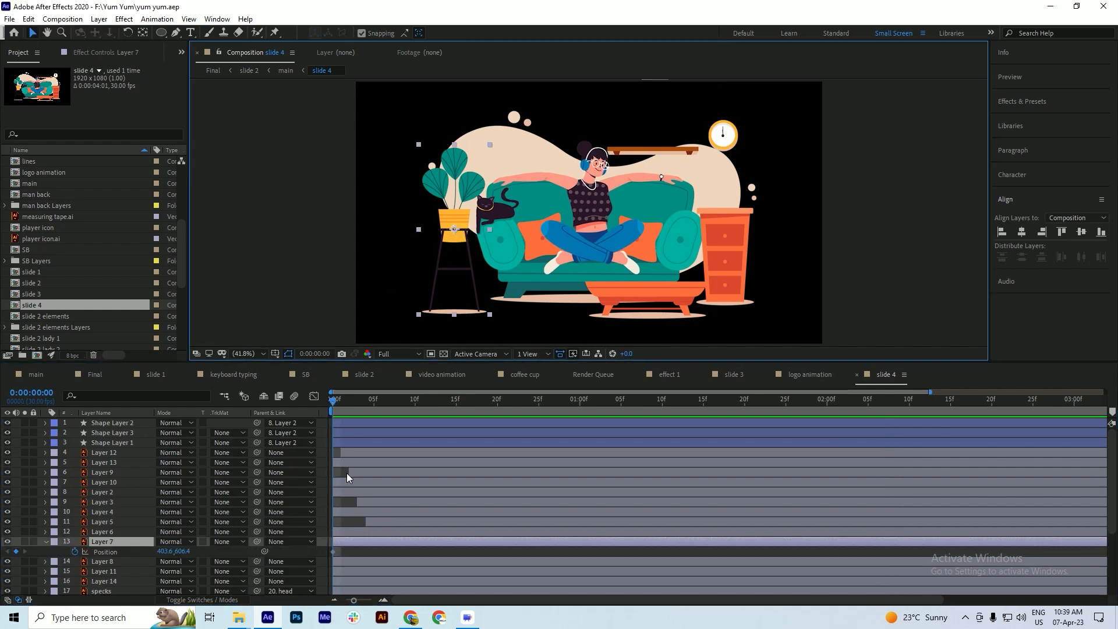
{"action": "scroll", "coordinate": [1069, 435], "scroll_direction": "down", "scroll_amount": 2, "text": "ctrl+alt"}
{"action": "scroll", "coordinate": [1035, 431], "scroll_direction": "down", "scroll_amount": 1, "text": "ctrl+alt"}
{"action": "left_click", "coordinate": [1097, 400]}
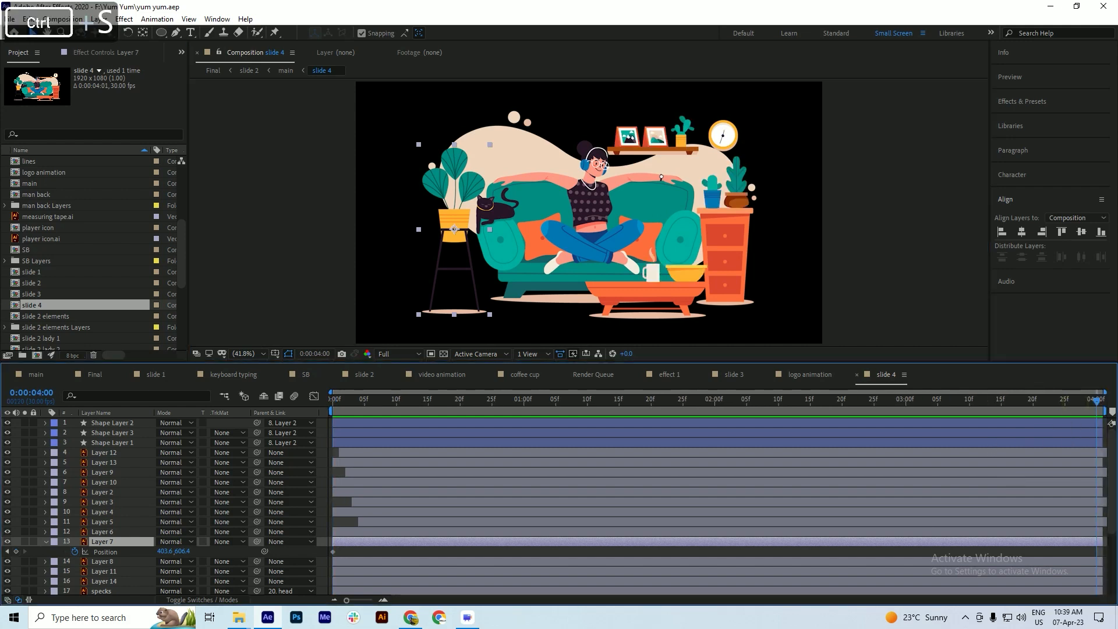
{"action": "key", "text": "shift+Down"}
{"action": "key", "text": "shift+Down"}
{"action": "key", "text": "shift+Down"}
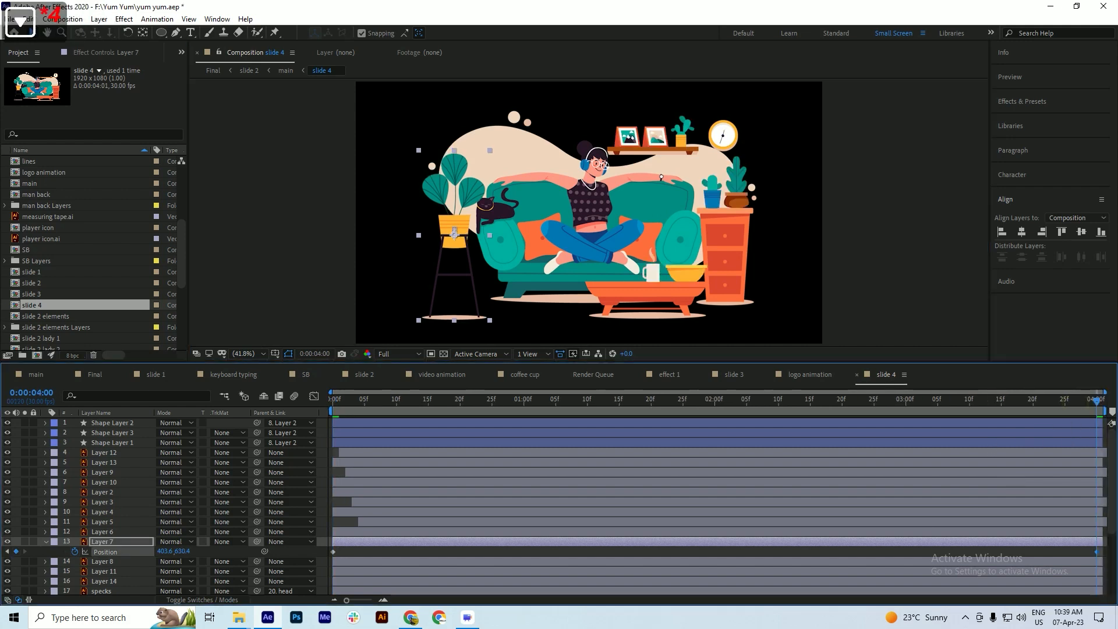
{"action": "key", "text": "Down"}
{"action": "key", "text": "Down"}
{"action": "key", "text": "ctrl+s"}
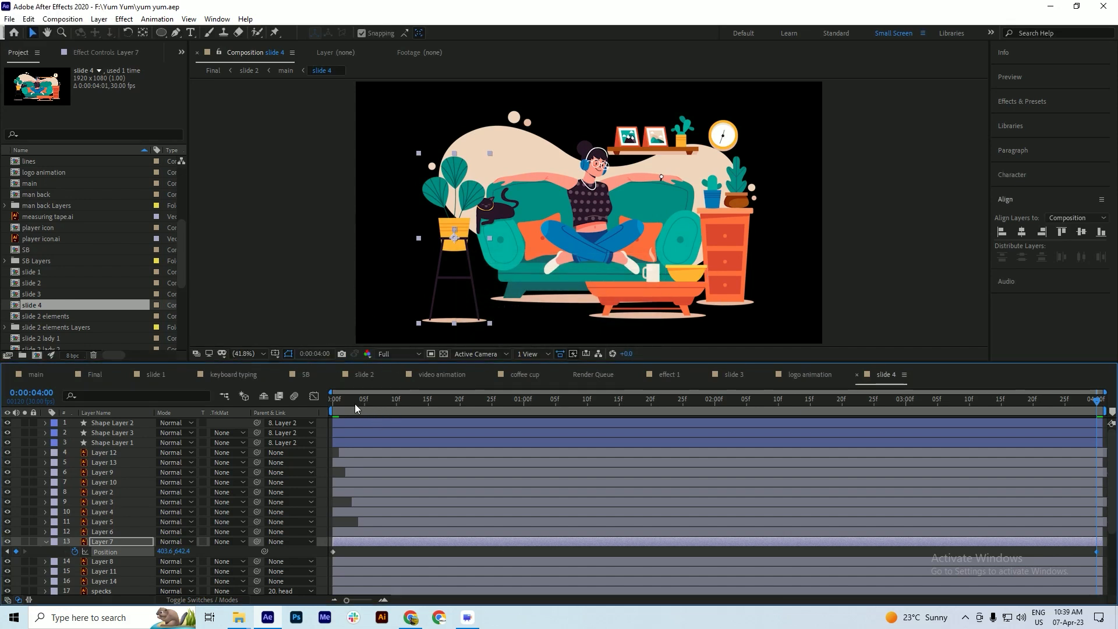
{"action": "key", "text": "Home"}
{"action": "left_click", "coordinate": [45, 542]}
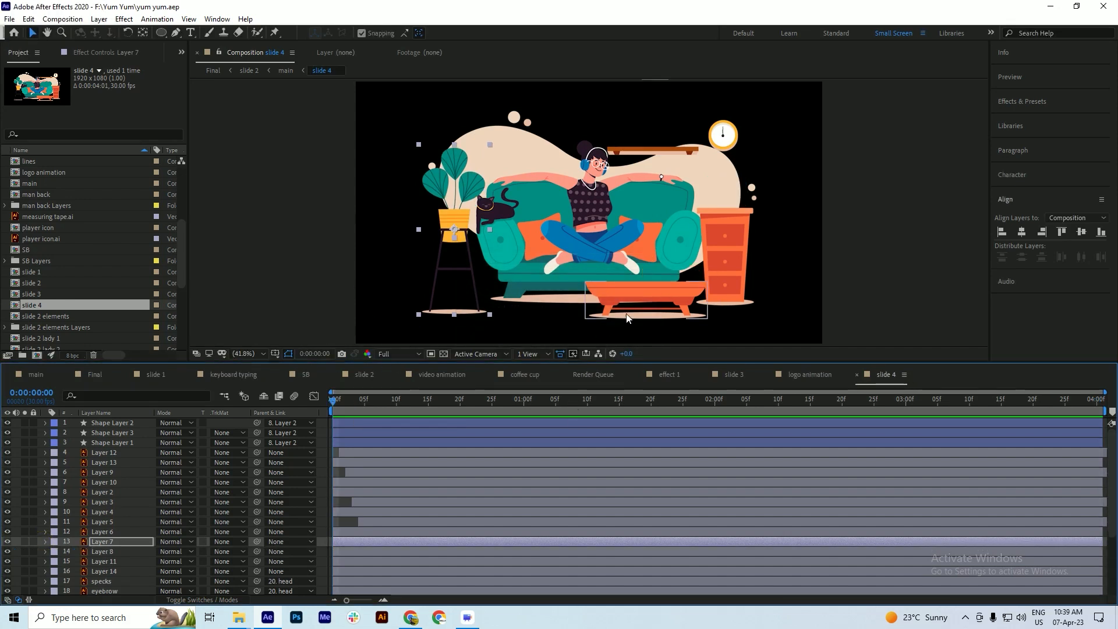
- Parent the mug (Layer 9) and bowl (Layer 10) to the coffee table (Layer 8) and save the project
{"action": "left_click", "coordinate": [657, 301]}
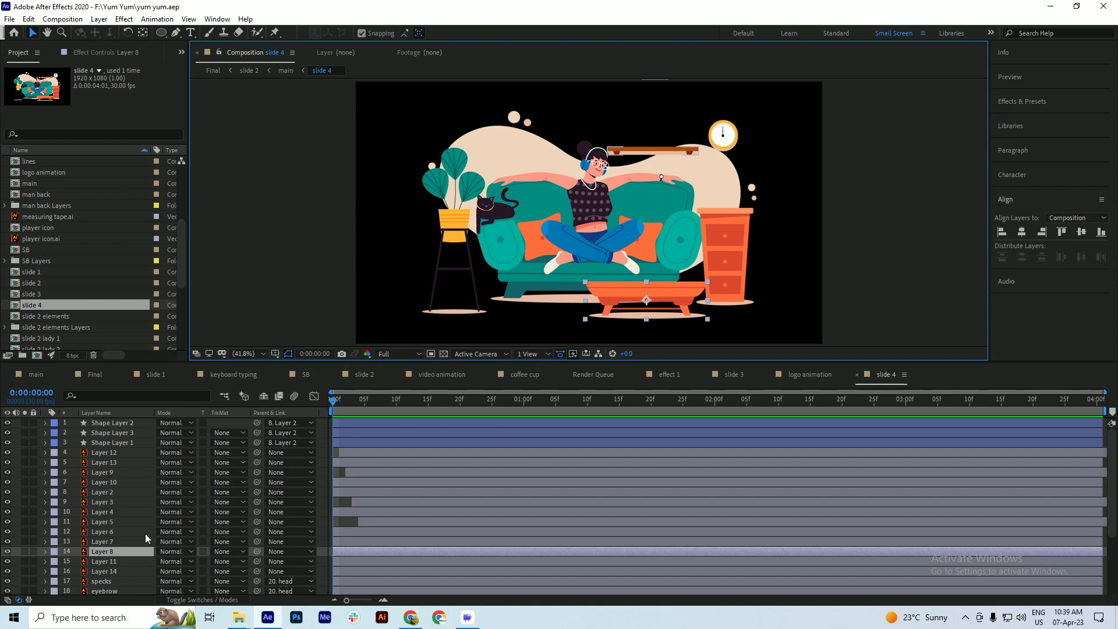
{"action": "left_click", "coordinate": [103, 463]}
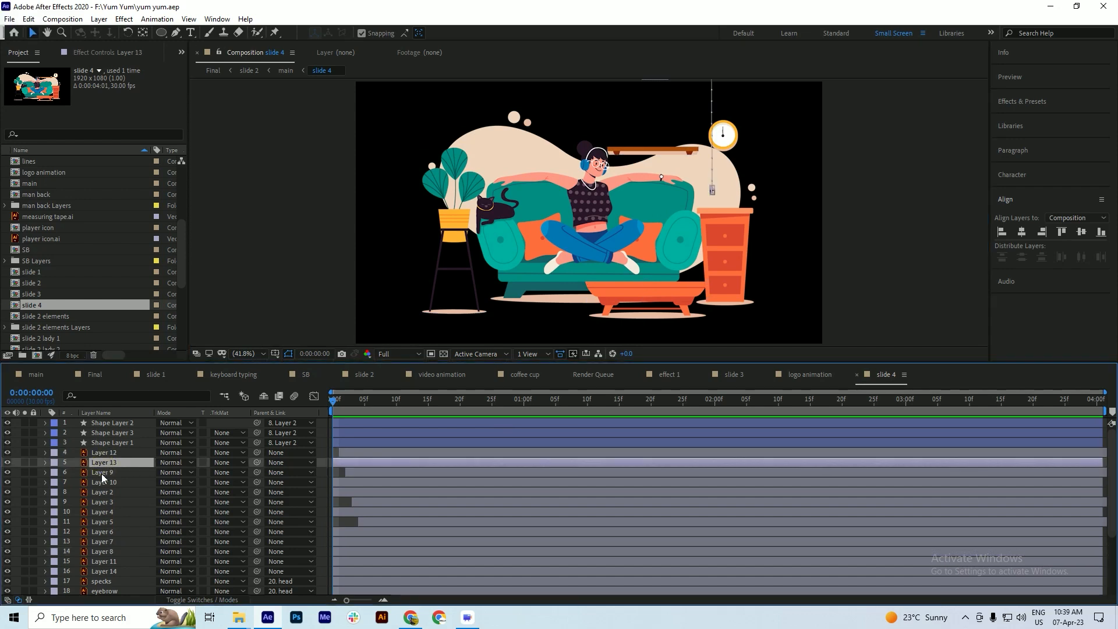
{"action": "left_click", "coordinate": [101, 473]}
{"action": "left_click", "coordinate": [102, 481]}
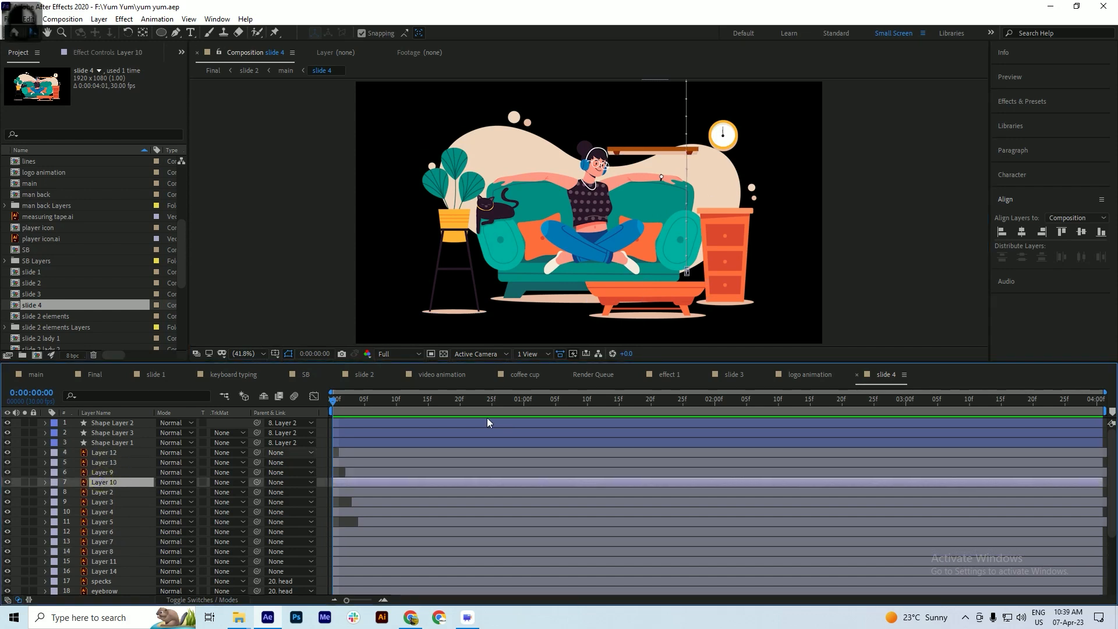
{"action": "left_click_drag", "start_coordinate": [470, 411], "coordinate": [518, 411]}
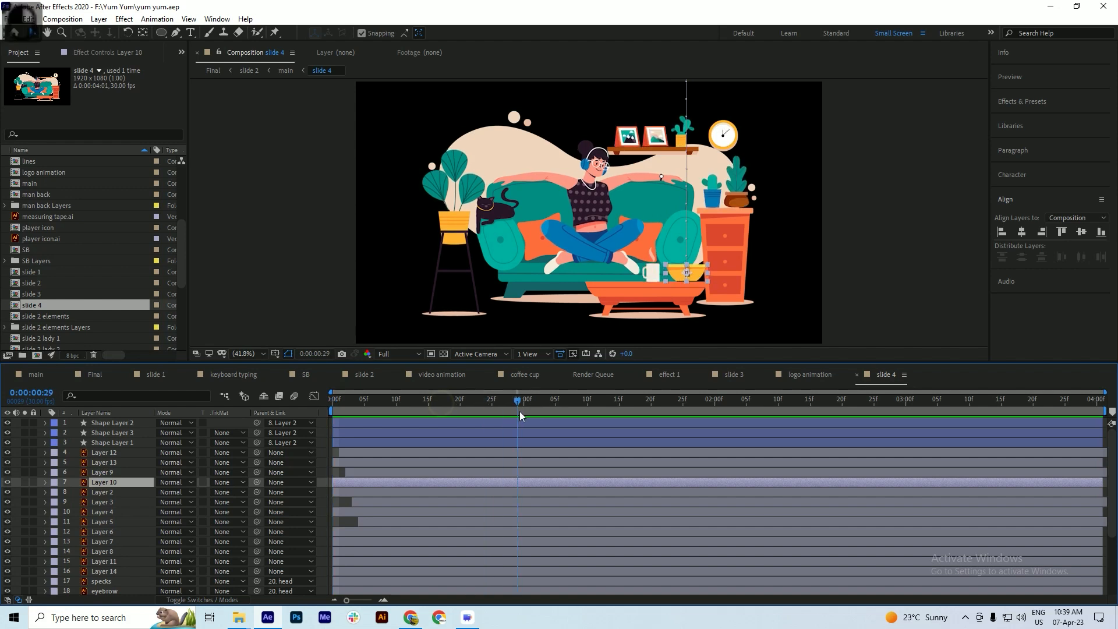
{"action": "left_click", "coordinate": [655, 275], "text": "shift"}
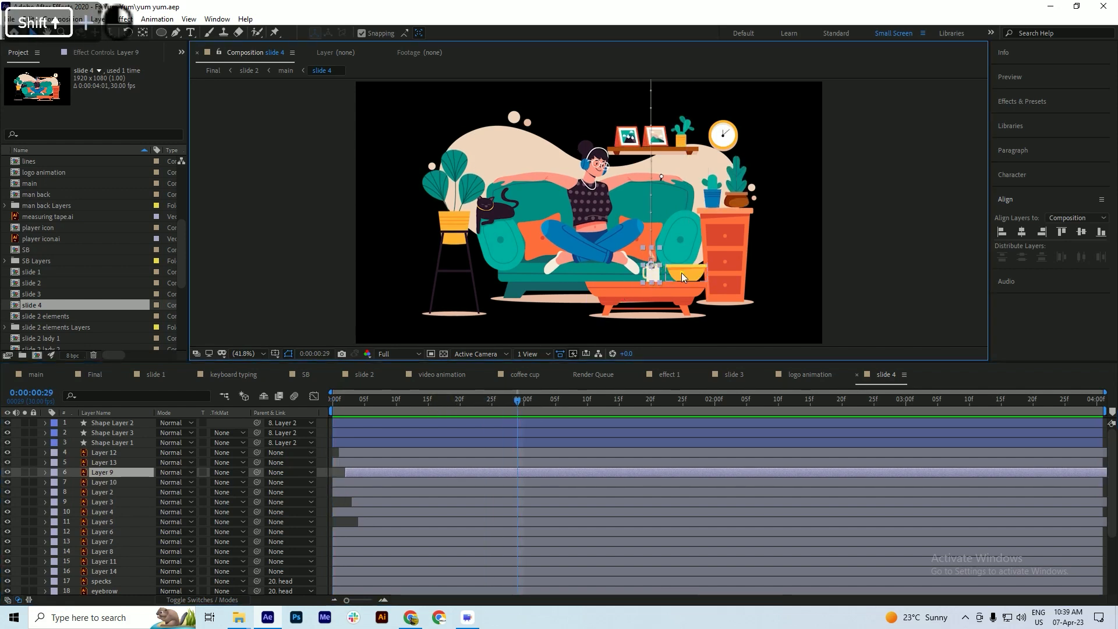
{"action": "left_click_drag", "start_coordinate": [257, 473], "coordinate": [105, 553]}
{"action": "left_click", "coordinate": [102, 552]}
{"action": "key", "text": "ctrl+s"}
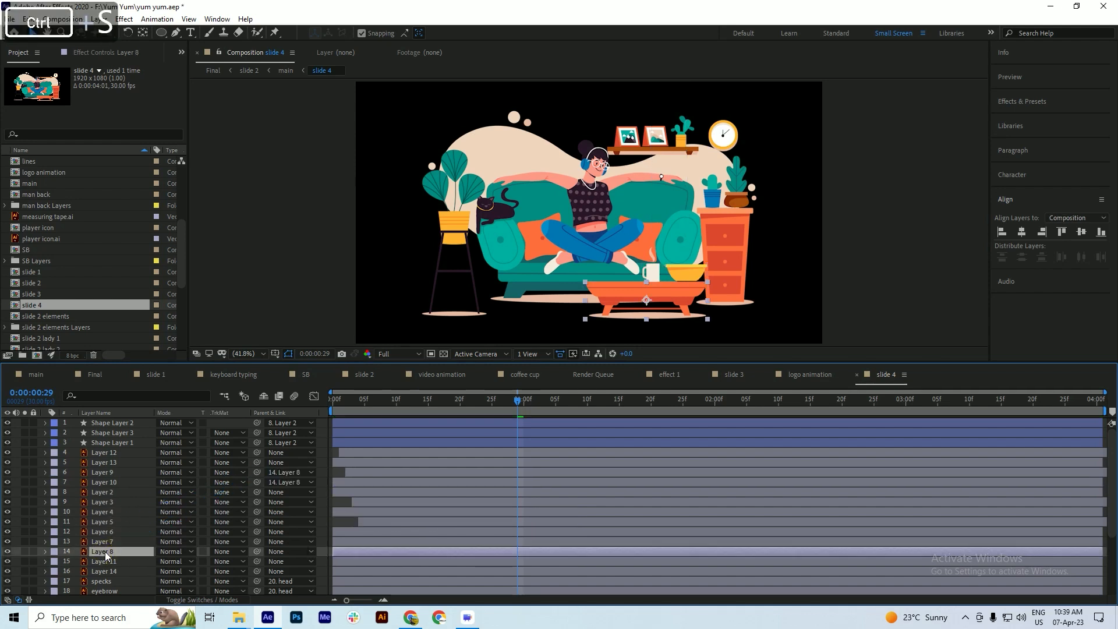
- Keyframe the coffee table's (Layer 8) Position from the first frame down to 1194.6, 918.7 at 0:00:04:00, save and preview
{"action": "key", "text": "Home"}
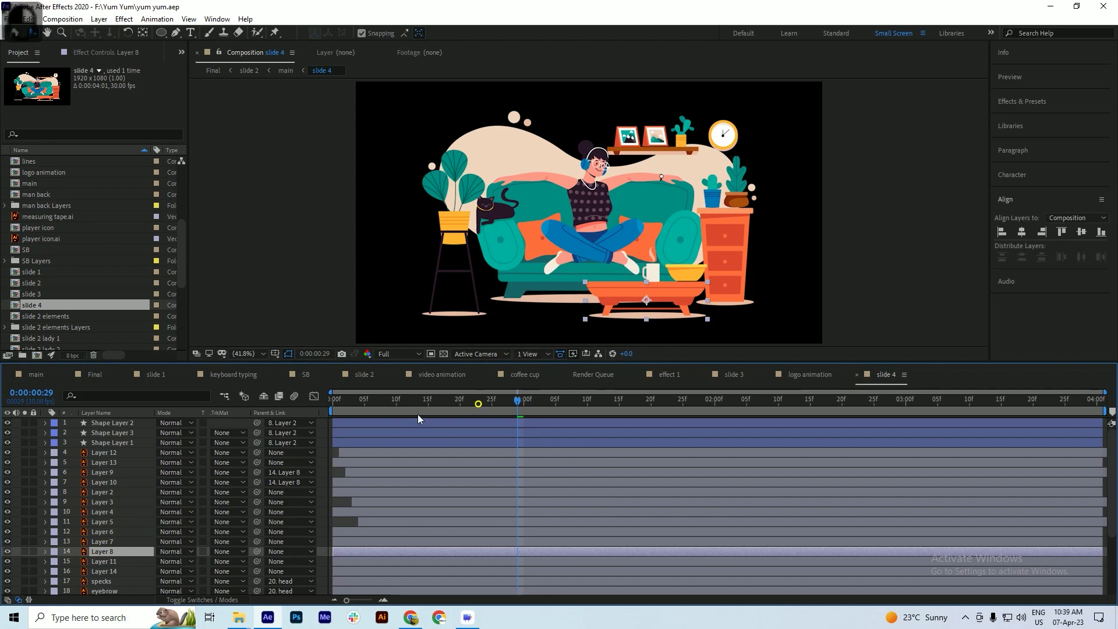
{"action": "key", "text": "p"}
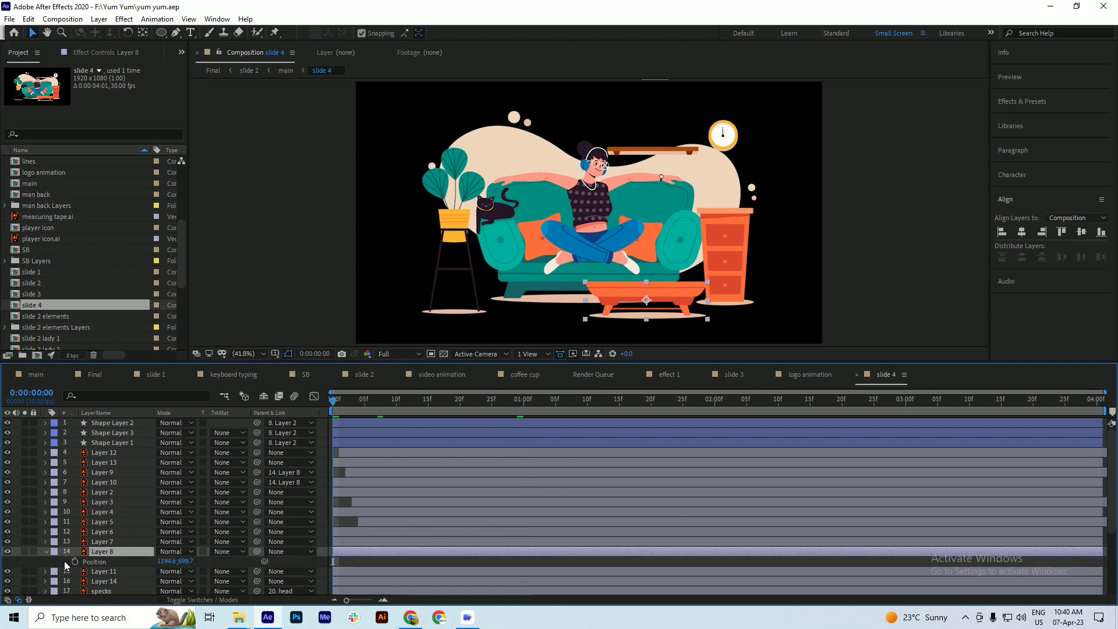
{"action": "left_click", "coordinate": [75, 561]}
{"action": "key", "text": "ctrl+s"}
{"action": "left_click_drag", "start_coordinate": [580, 400], "coordinate": [867, 419]}
{"action": "key", "text": "End"}
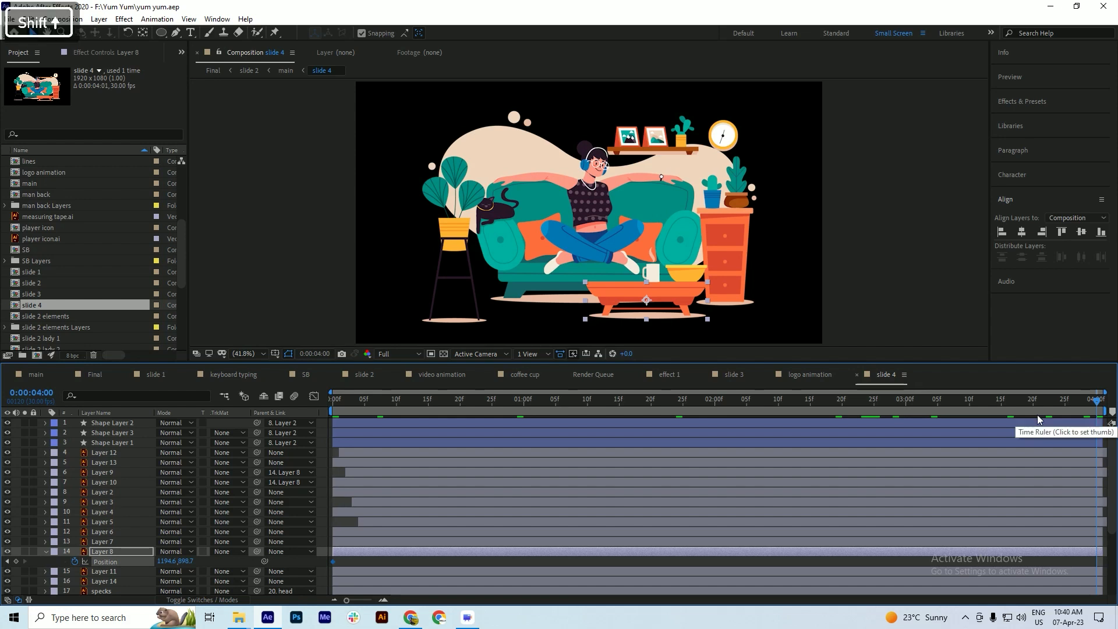
{"action": "key", "text": "shift+Down"}
{"action": "key", "text": "shift+Down"}
{"action": "key", "text": "ctrl+s"}
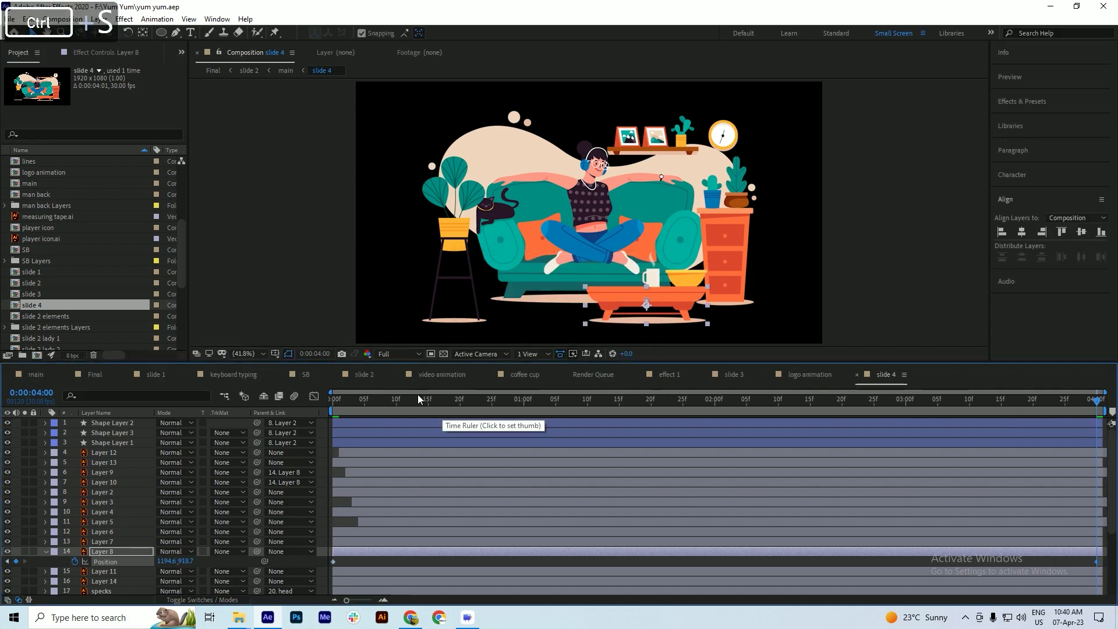
{"action": "left_click_drag", "start_coordinate": [351, 401], "coordinate": [323, 411]}
{"action": "key", "text": "space"}
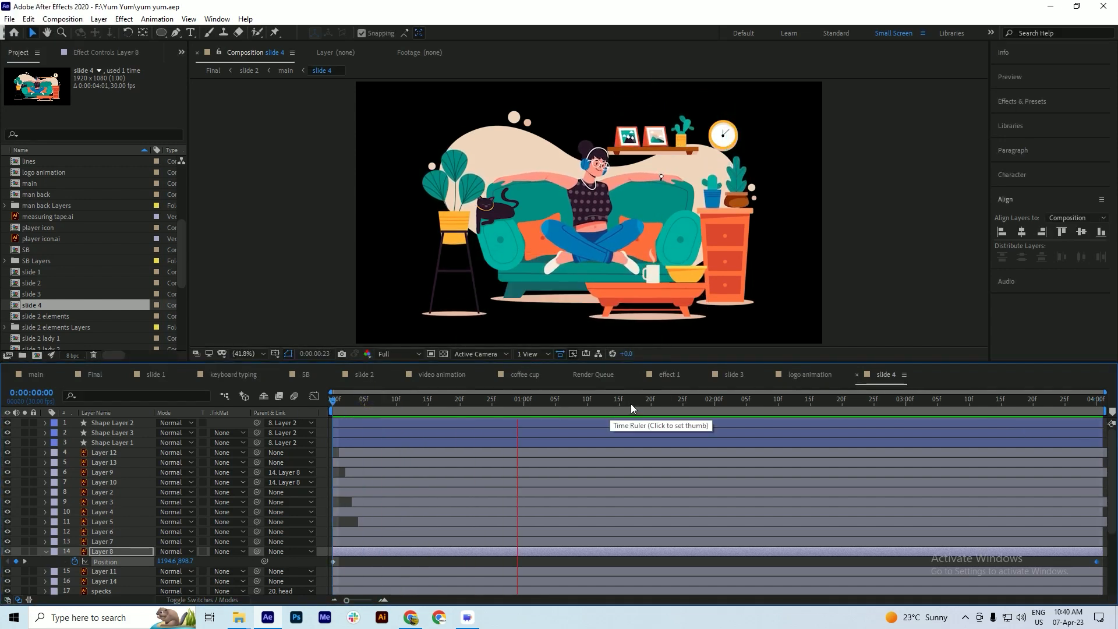
{"action": "key", "text": "space"}
- Parent the two drawer-top plants (Layer 12 and Layer 13) to the drawer cabinet (Layer 11) and reveal the cabinet's Position
{"action": "left_click", "coordinate": [733, 301]}
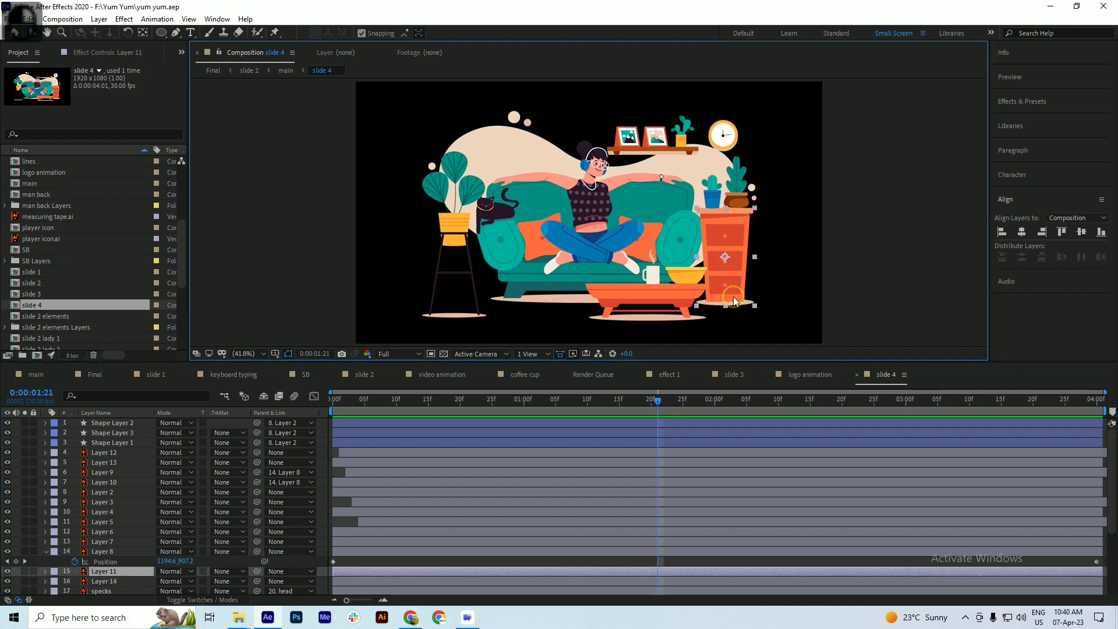
{"action": "left_click", "coordinate": [117, 455]}
{"action": "left_click", "coordinate": [116, 463], "text": "shift"}
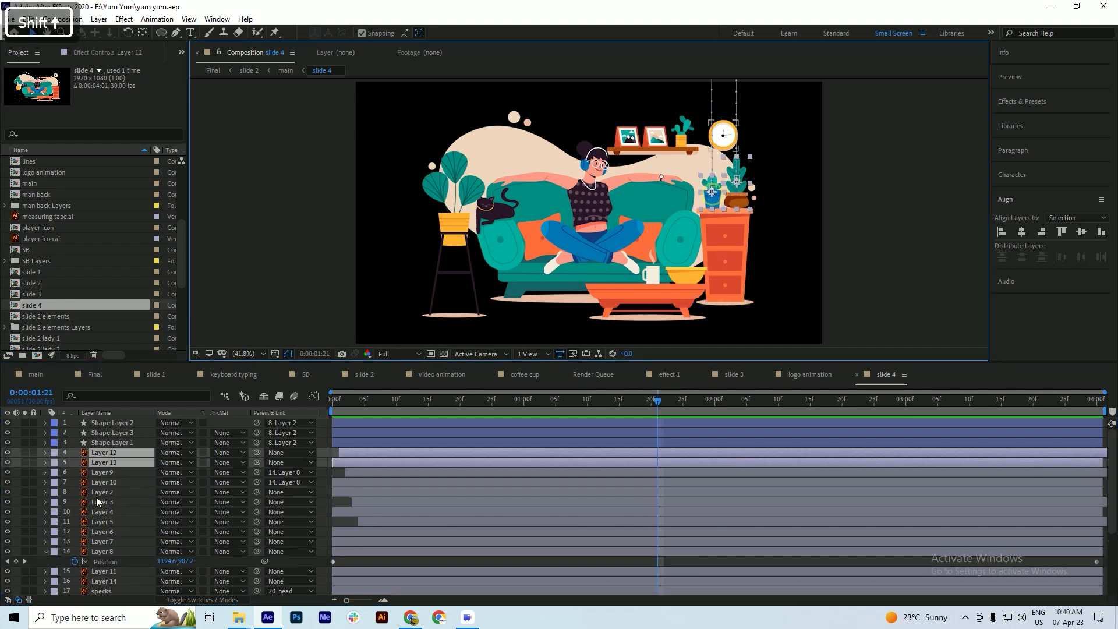
{"action": "left_click_drag", "start_coordinate": [257, 453], "coordinate": [102, 558]}
{"action": "left_click", "coordinate": [103, 558]}
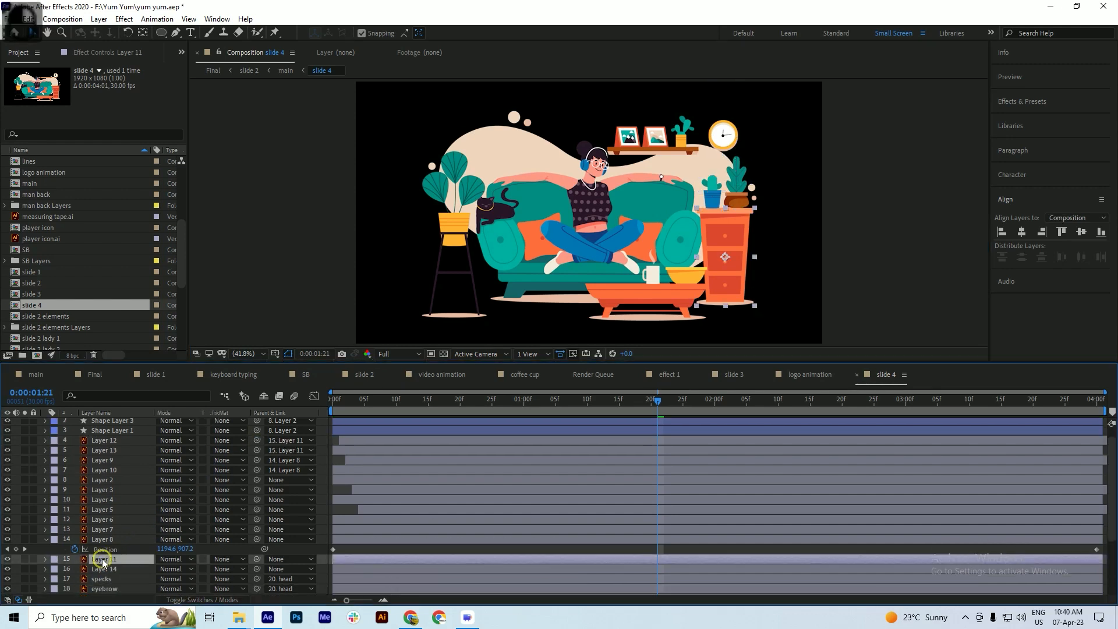
{"action": "key", "text": "p"}
{"action": "left_click", "coordinate": [75, 570]}
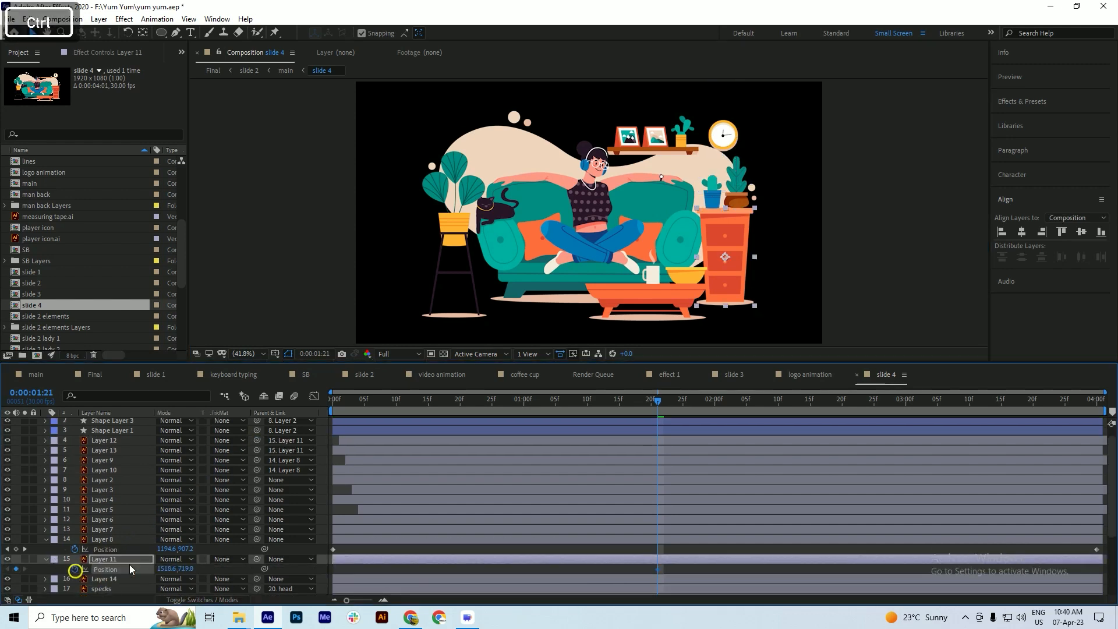
{"action": "key", "text": "ctrl+s"}
{"action": "key", "text": "ctrl+z"}
- Keyframe the drawer cabinet's (Layer 11) Position from the first frame down to 1518.6, 729.8 at 0:00:04:00, save and preview
{"action": "left_click_drag", "start_coordinate": [462, 404], "coordinate": [113, 464]}
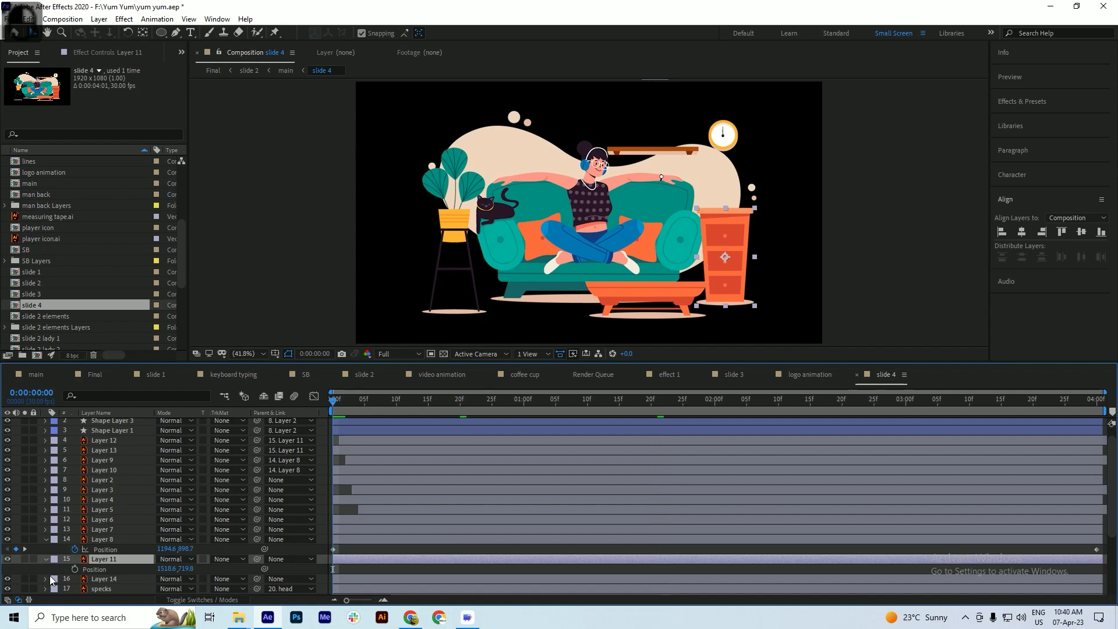
{"action": "left_click", "coordinate": [75, 570]}
{"action": "left_click_drag", "start_coordinate": [1081, 402], "coordinate": [1097, 401]}
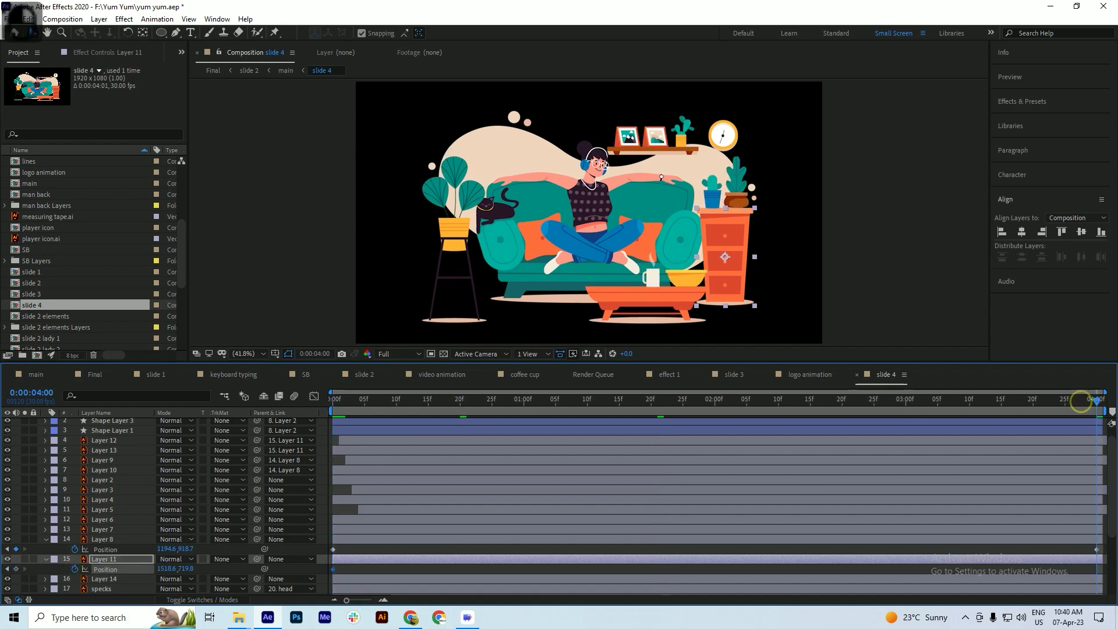
{"action": "key", "text": "Down"}
{"action": "key", "text": "Down"}
{"action": "key", "text": "Down"}
{"action": "key", "text": "Down"}
{"action": "key", "text": "Down"}
{"action": "key", "text": "Down"}
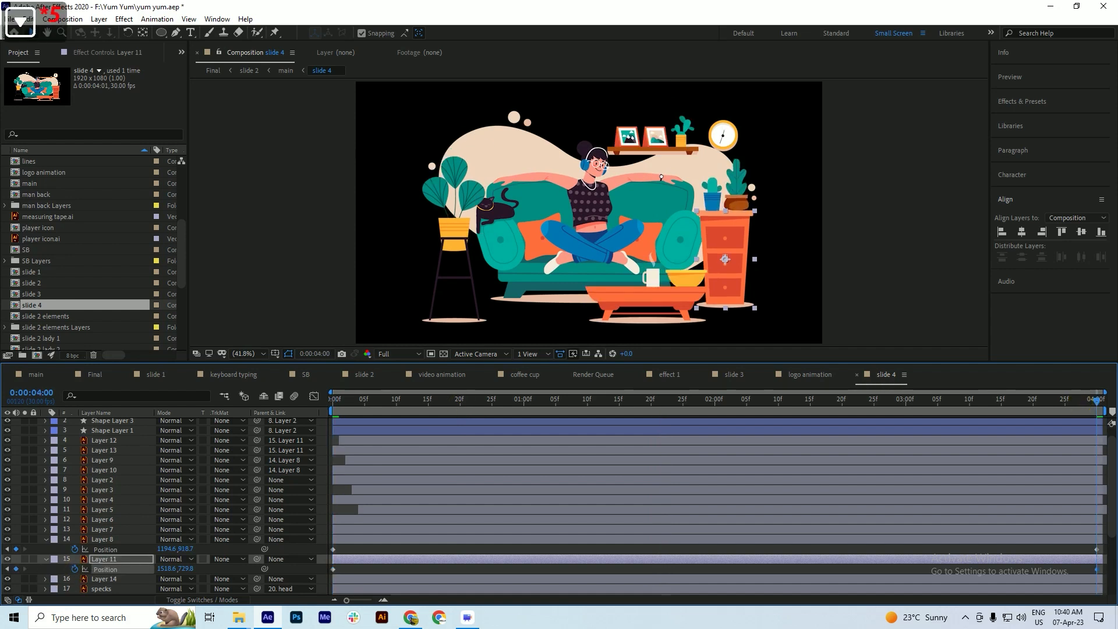
{"action": "key", "text": "ctrl+s"}
{"action": "key", "text": "space"}
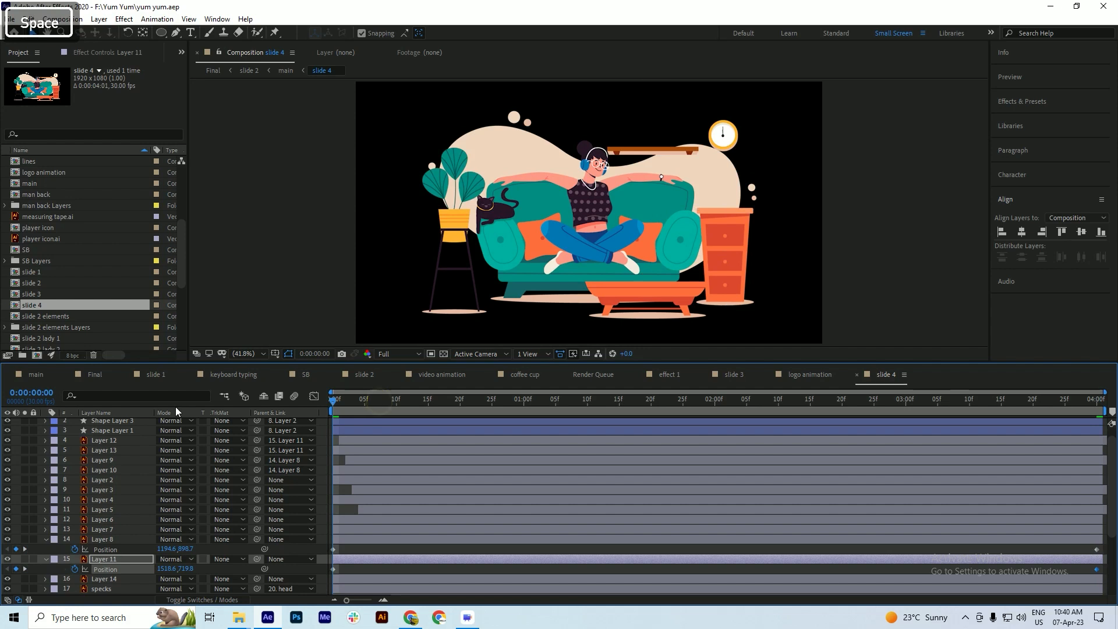
{"action": "key", "text": "space"}
- Keyframe the woman's head Rotation at 0:00:01:10, tilt the head counter-clockwise at 0:00:01:16, save and preview the nod
{"action": "left_click_drag", "start_coordinate": [351, 404], "coordinate": [614, 420]}
{"action": "scroll", "coordinate": [598, 181], "scroll_direction": "up", "scroll_amount": 3}
{"action": "left_click", "coordinate": [599, 181]}
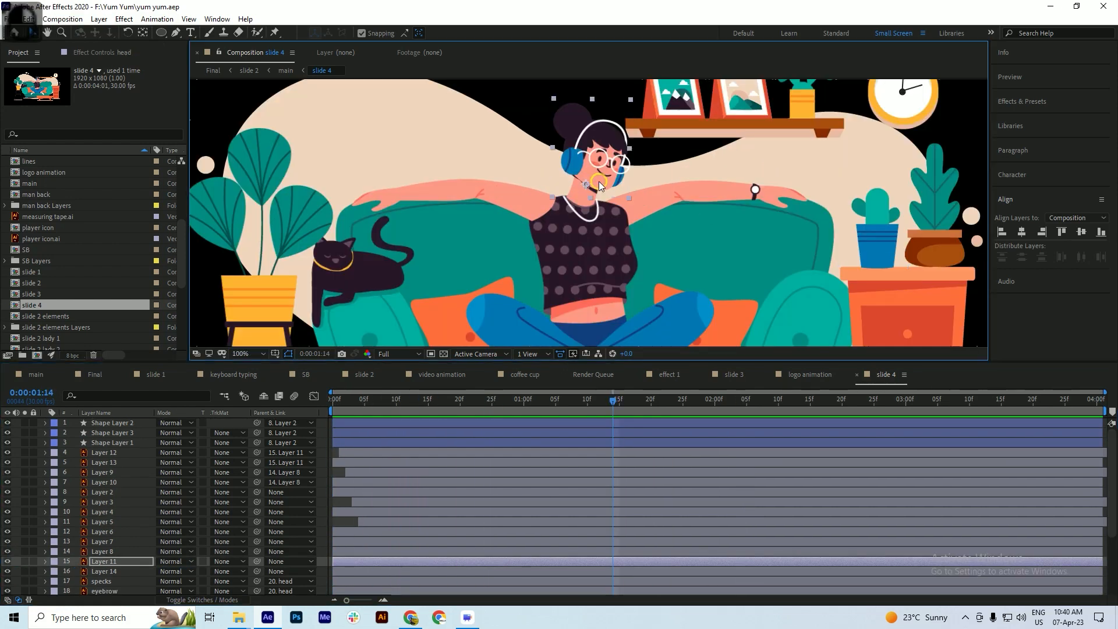
{"action": "key", "text": "ctrl+s"}
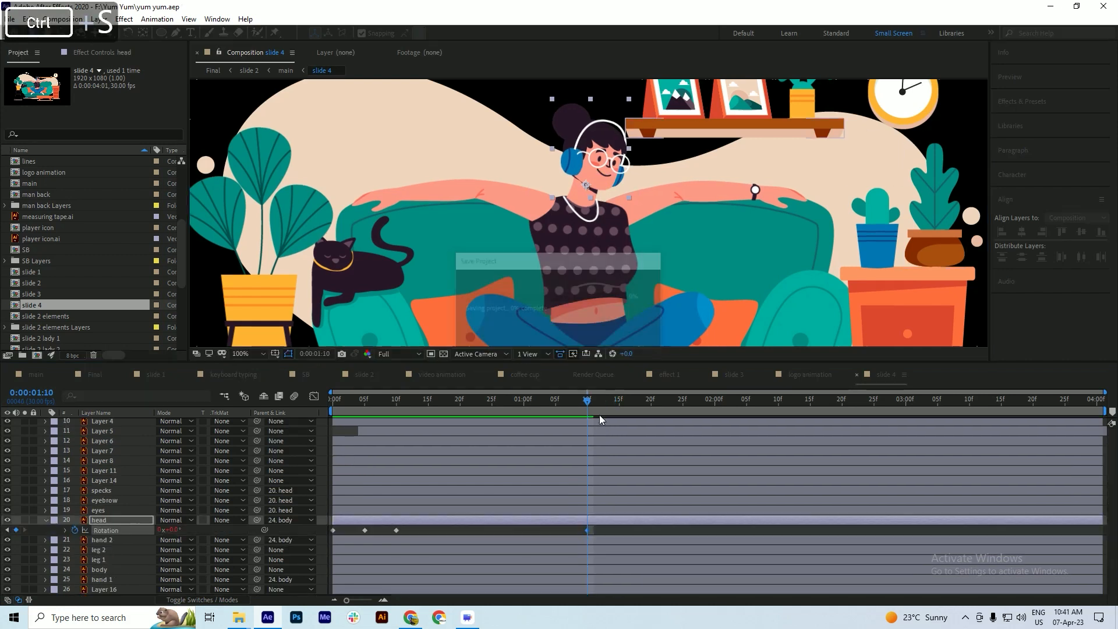
{"action": "left_click", "coordinate": [612, 403]}
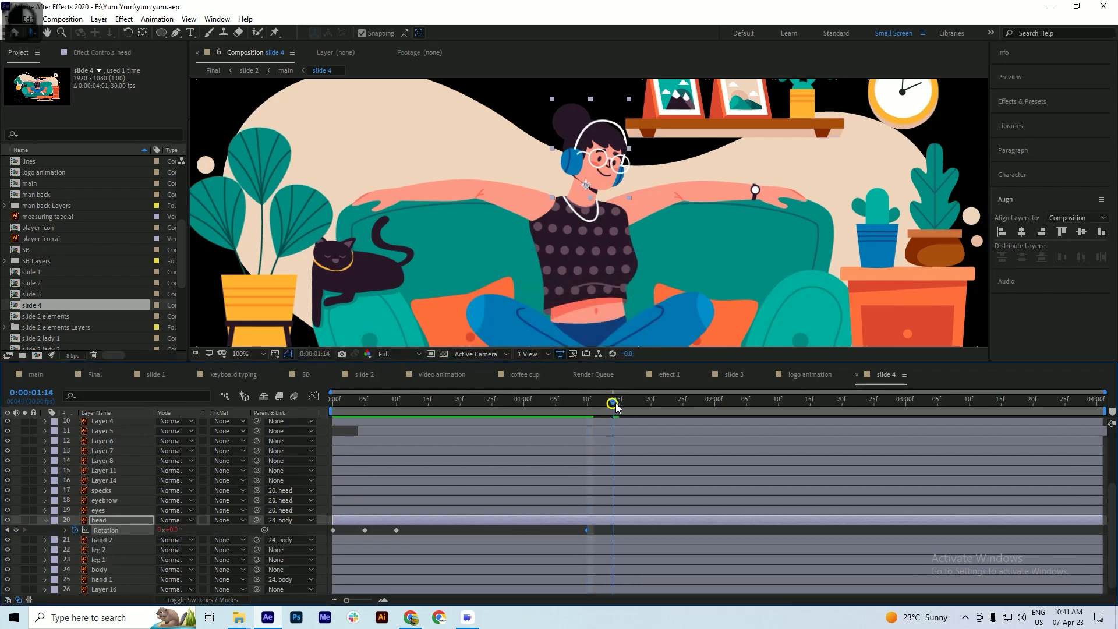
{"action": "left_click_drag", "start_coordinate": [616, 406], "coordinate": [626, 403]}
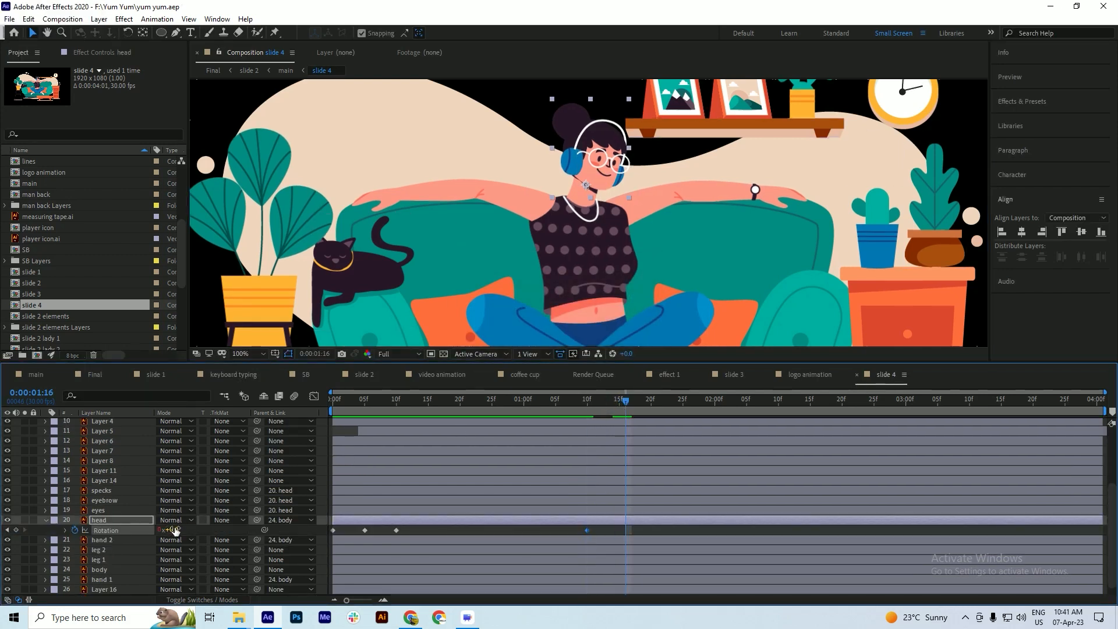
{"action": "left_click_drag", "start_coordinate": [174, 530], "coordinate": [170, 529]}
{"action": "key", "text": "ctrl+s"}
{"action": "left_click_drag", "start_coordinate": [626, 402], "coordinate": [584, 421]}
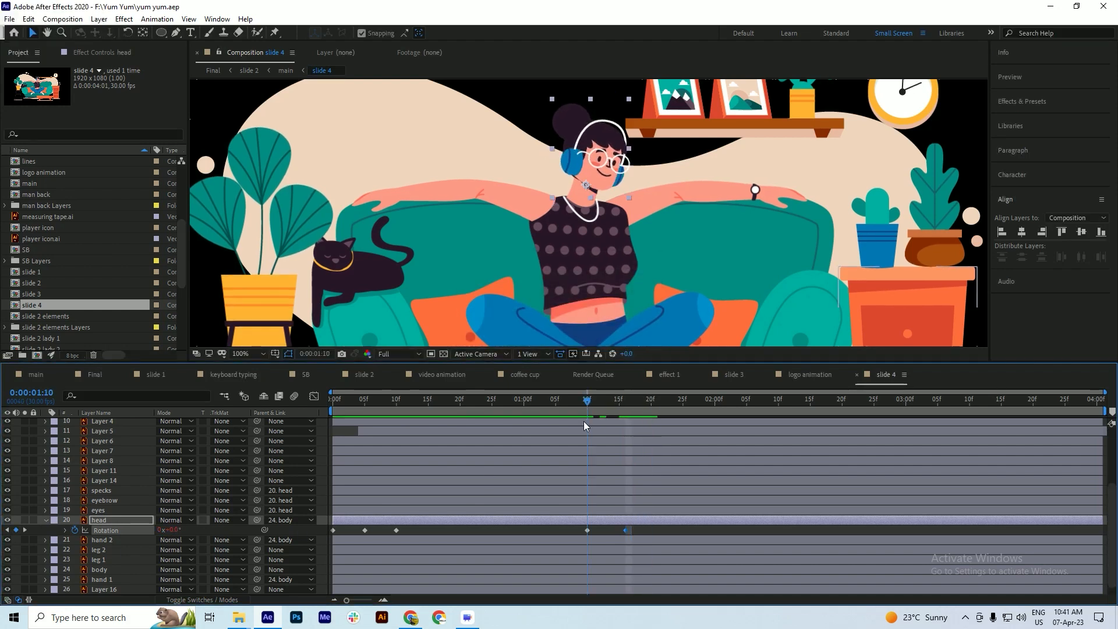
{"action": "key", "text": "space"}
- Copy the head's 0:00:01:10 rotation keyframe to 0:00:01:22 and its 0:00:01:16 keyframe to 0:00:01:28
{"action": "left_click_drag", "start_coordinate": [594, 402], "coordinate": [664, 421]}
{"action": "left_click", "coordinate": [586, 530]}
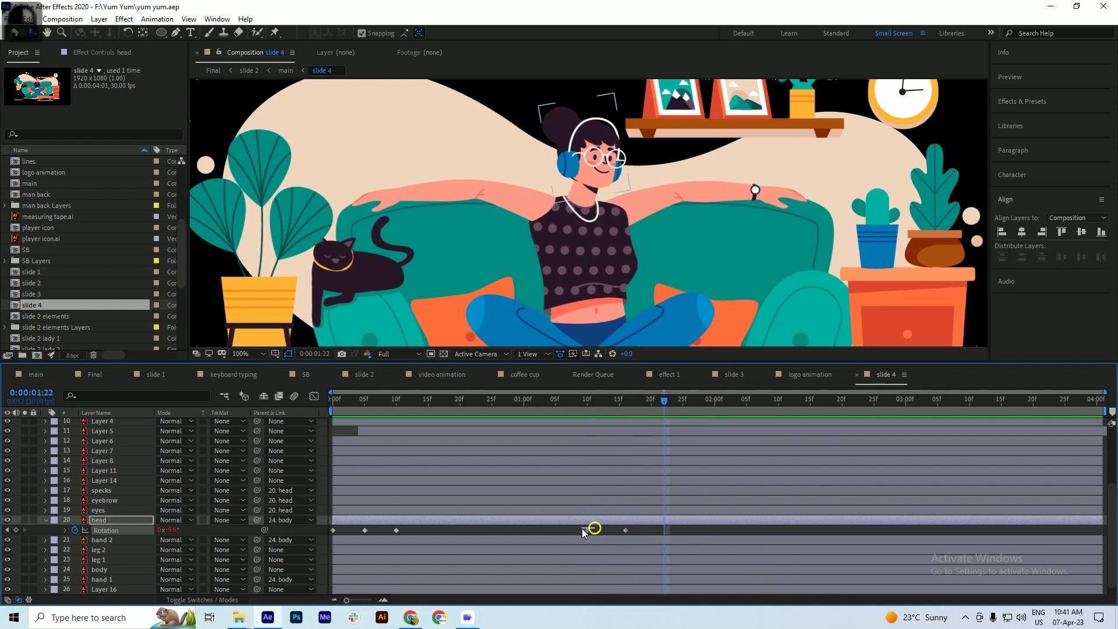
{"action": "key", "text": "ctrl+c"}
{"action": "key", "text": "ctrl+v"}
{"action": "left_click_drag", "start_coordinate": [669, 407], "coordinate": [701, 407]}
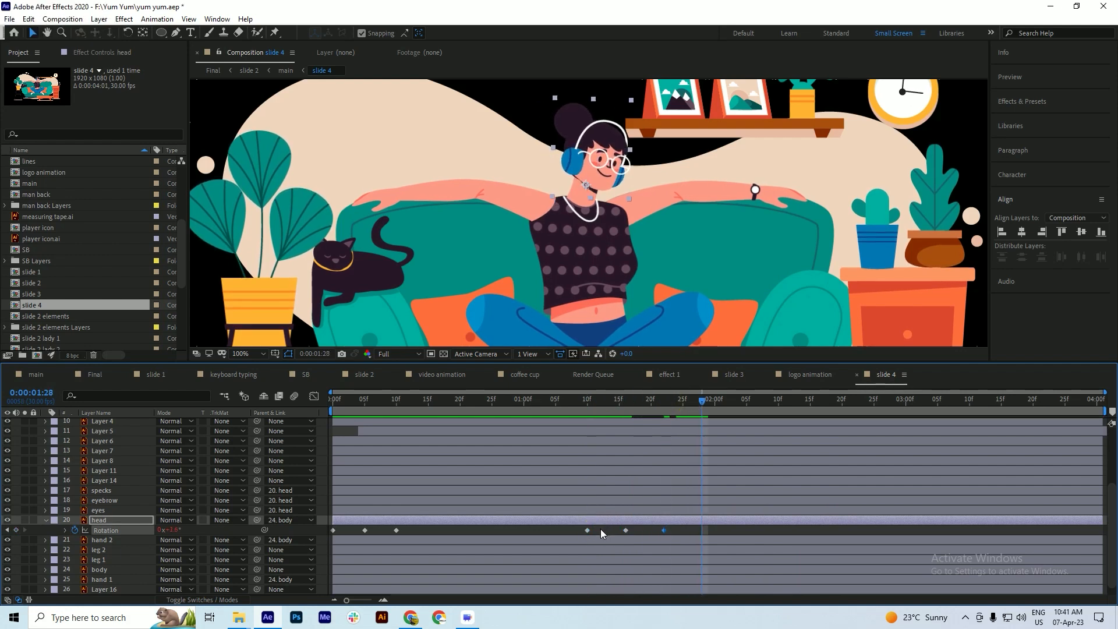
{"action": "left_click", "coordinate": [625, 530]}
{"action": "key", "text": "ctrl+c"}
{"action": "key", "text": "ctrl+v"}
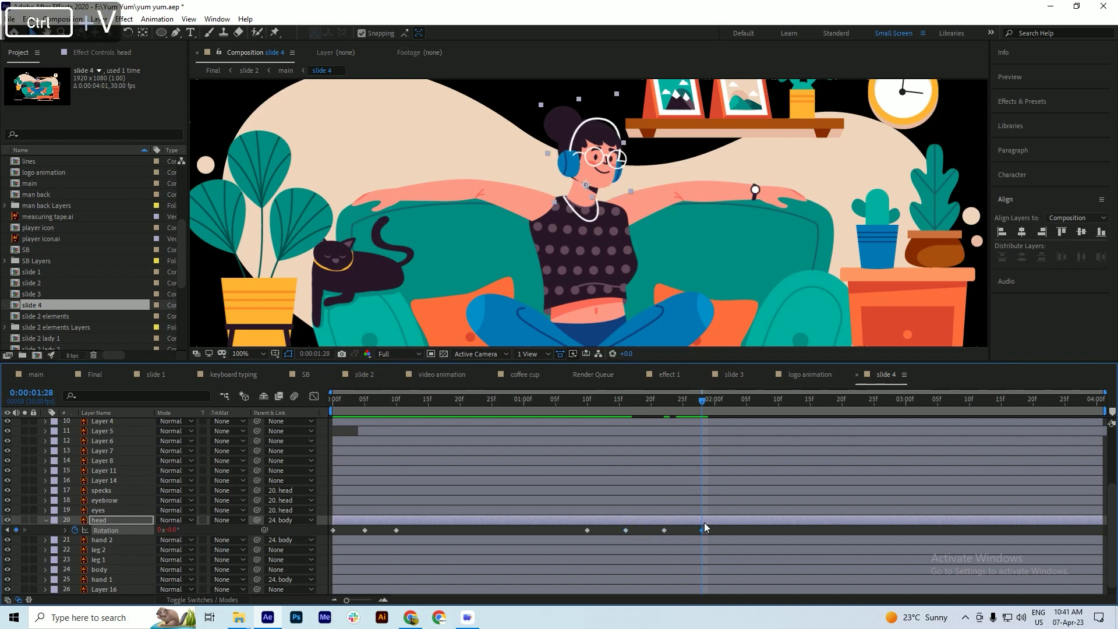
- Copy the head's 0:00:01:22 rotation keyframe to 0:00:02:03 and its 0:00:01:28 keyframe to 0:00:02:09
{"action": "left_click_drag", "start_coordinate": [715, 406], "coordinate": [724, 407]}
{"action": "left_click", "coordinate": [664, 530]}
{"action": "key", "text": "ctrl+c"}
{"action": "key", "text": "ctrl+v"}
{"action": "left_click_drag", "start_coordinate": [734, 400], "coordinate": [771, 409]}
{"action": "left_click", "coordinate": [702, 530]}
{"action": "key", "text": "ctrl+c"}
{"action": "key", "text": "ctrl+v"}
- Continue the alternating head rotation with copied keyframes at 0:00:02:15 and 0:00:02:22
{"action": "left_click_drag", "start_coordinate": [773, 400], "coordinate": [814, 406]}
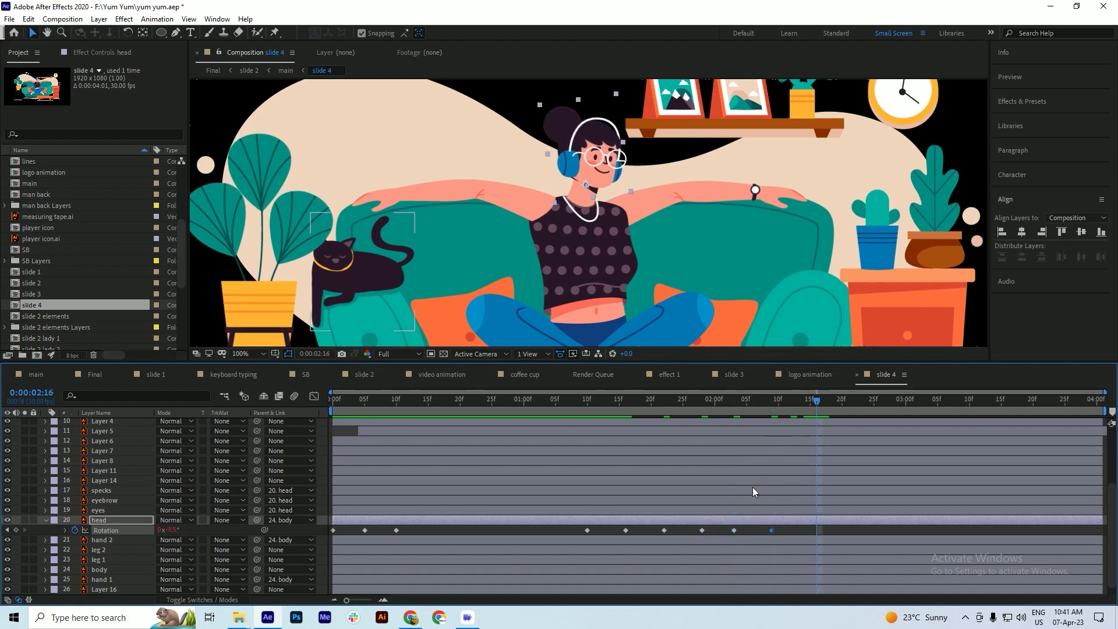
{"action": "left_click", "coordinate": [734, 530]}
{"action": "key", "text": "ctrl+c"}
{"action": "key", "text": "ctrl+v"}
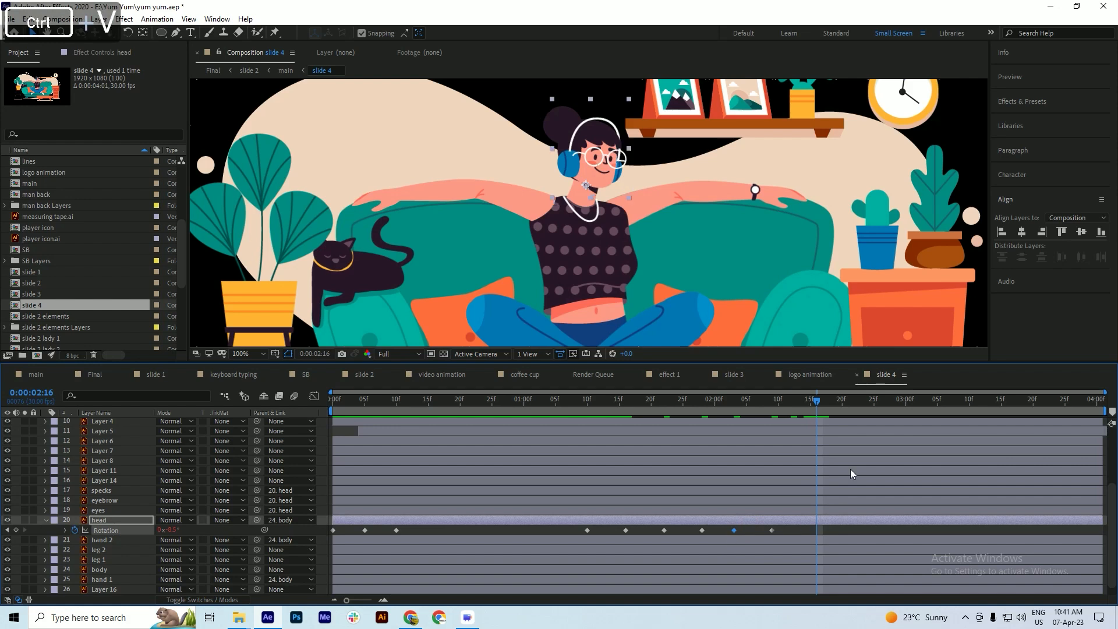
{"action": "left_click_drag", "start_coordinate": [818, 404], "coordinate": [854, 405]}
{"action": "left_click", "coordinate": [771, 530]}
{"action": "key", "text": "ctrl+c"}
{"action": "key", "text": "ctrl+v"}
{"action": "left_click_drag", "start_coordinate": [818, 530], "coordinate": [810, 530]}
- Paste further head rotation keyframes at 0:00:02:28 and 0:00:03:03 and save the project
{"action": "left_click_drag", "start_coordinate": [859, 406], "coordinate": [890, 408]}
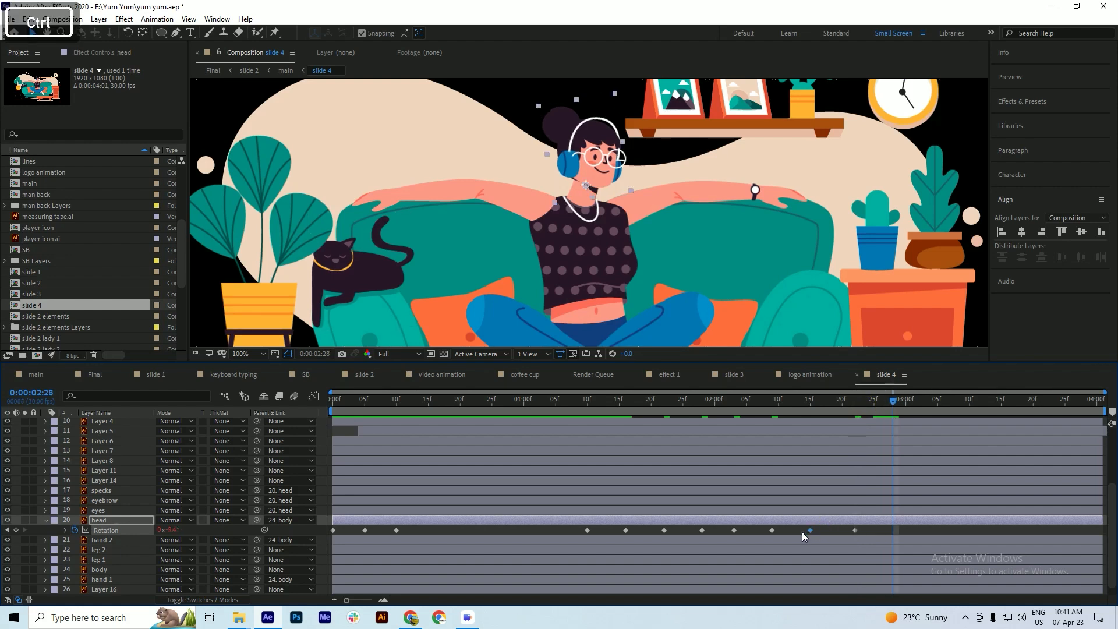
{"action": "key", "text": "ctrl+v"}
{"action": "left_click_drag", "start_coordinate": [903, 401], "coordinate": [927, 406]}
{"action": "key", "text": "ctrl+v"}
{"action": "key", "text": "ctrl+s"}
- Apply Easy Ease to all head rotation keyframes from 0:00:01:10 onward and preview the nodding
{"action": "left_click_drag", "start_coordinate": [952, 526], "coordinate": [567, 538]}
{"action": "key", "text": "F9"}
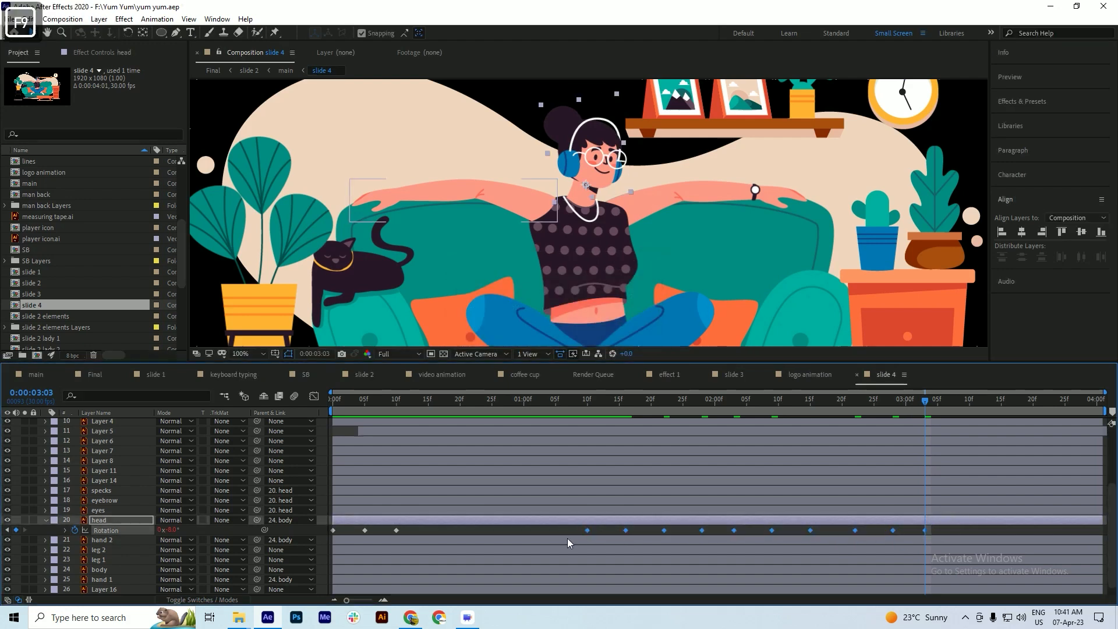
{"action": "left_click", "coordinate": [594, 411]}
{"action": "key", "text": "space"}
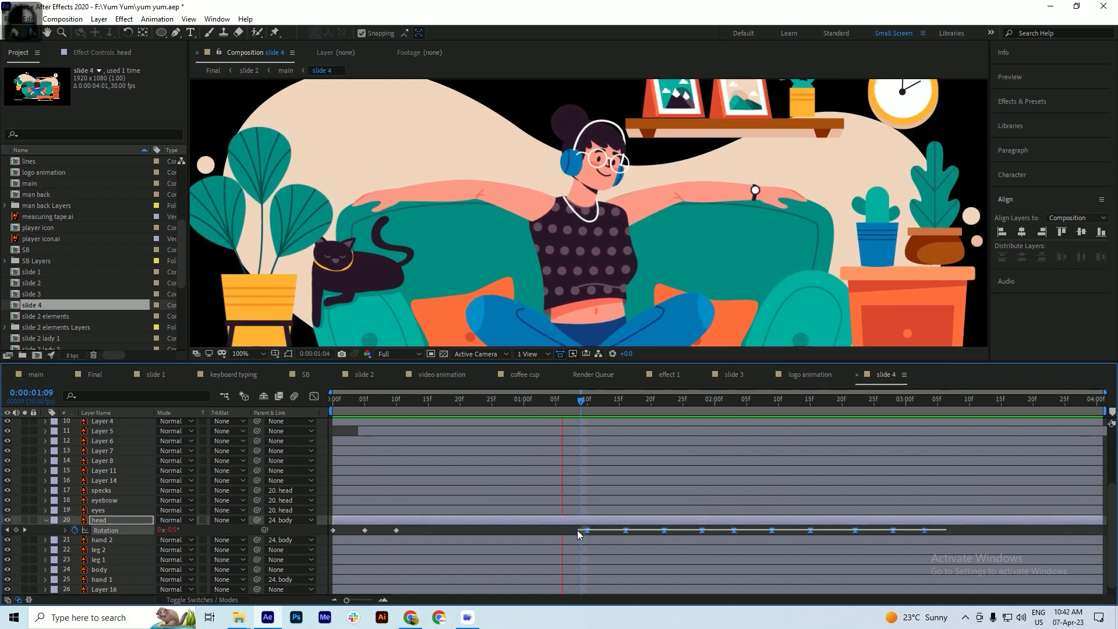
- Stretch the eased head rotation keyframes proportionally until the last one sits at about 0:00:03:14, and preview the result
{"action": "key", "text": "space"}
{"action": "left_click_drag", "start_coordinate": [925, 530], "coordinate": [994, 532]}
{"action": "key", "text": "space"}
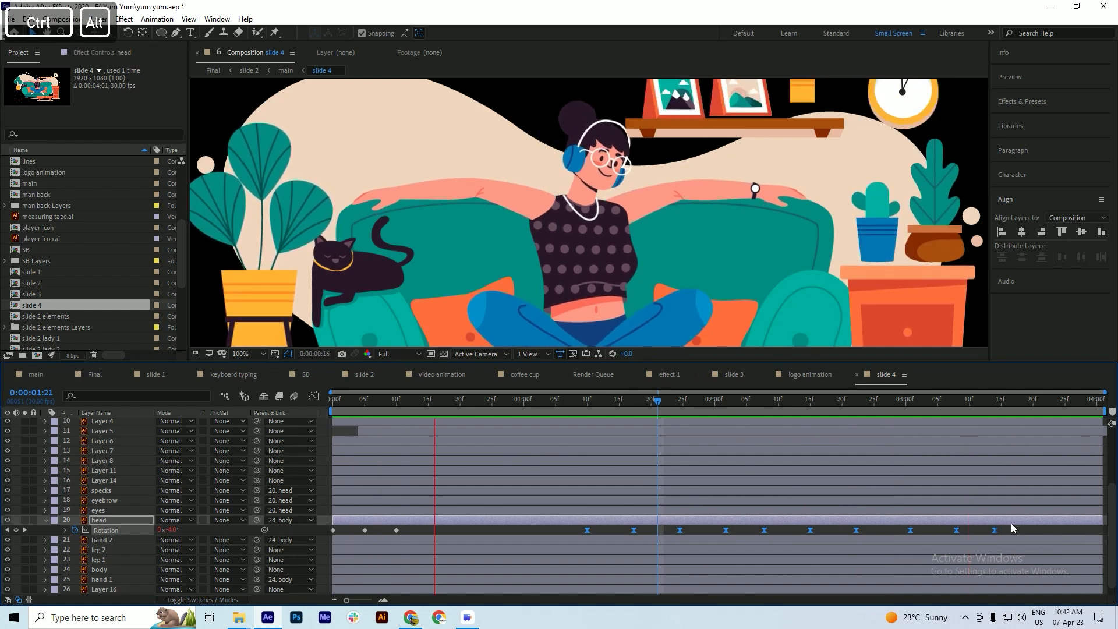
- Stretch the head layer's eased rotation keyframes until the last one reaches the end of the composition, preview the motion, and save
{"action": "key", "text": "space"}
{"action": "left_click_drag", "start_coordinate": [995, 530], "coordinate": [1060, 531]}
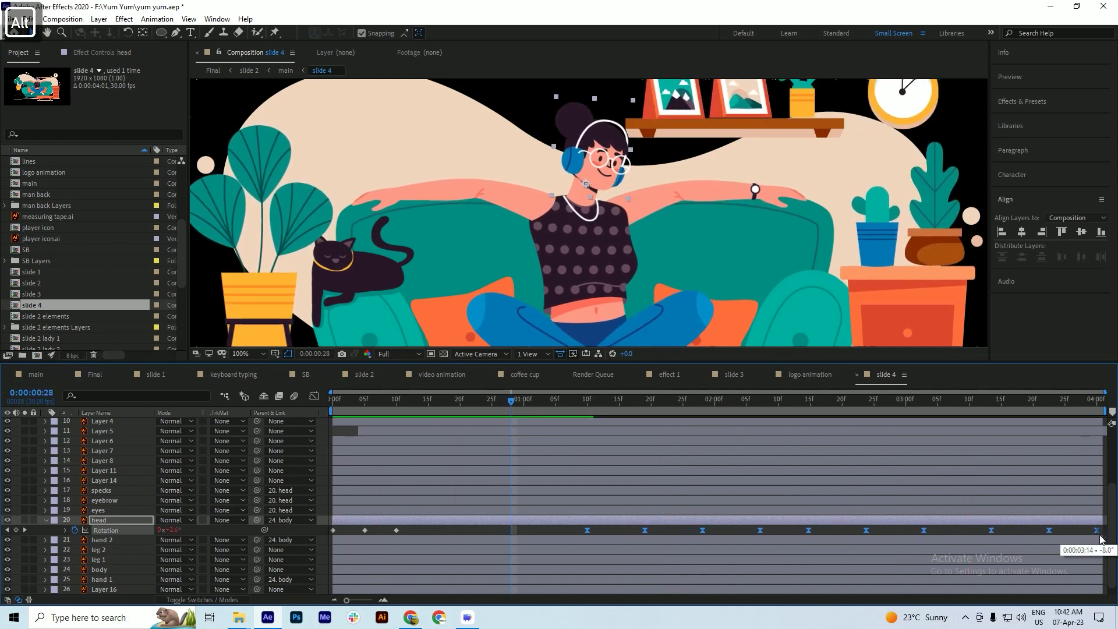
{"action": "key", "text": "space"}
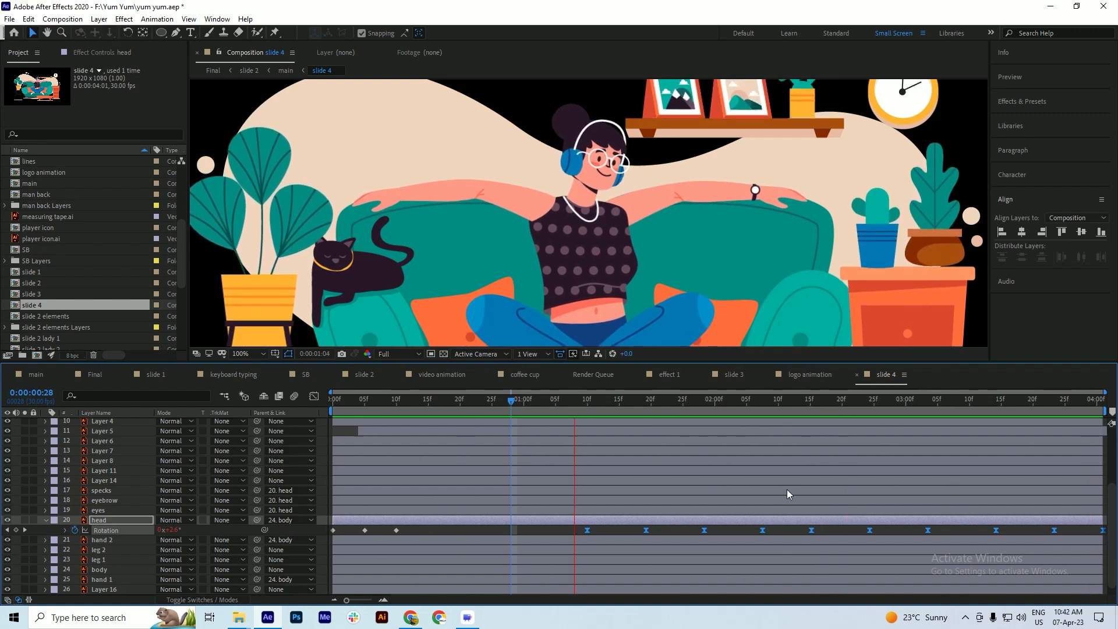
{"action": "key", "text": "ctrl+s"}
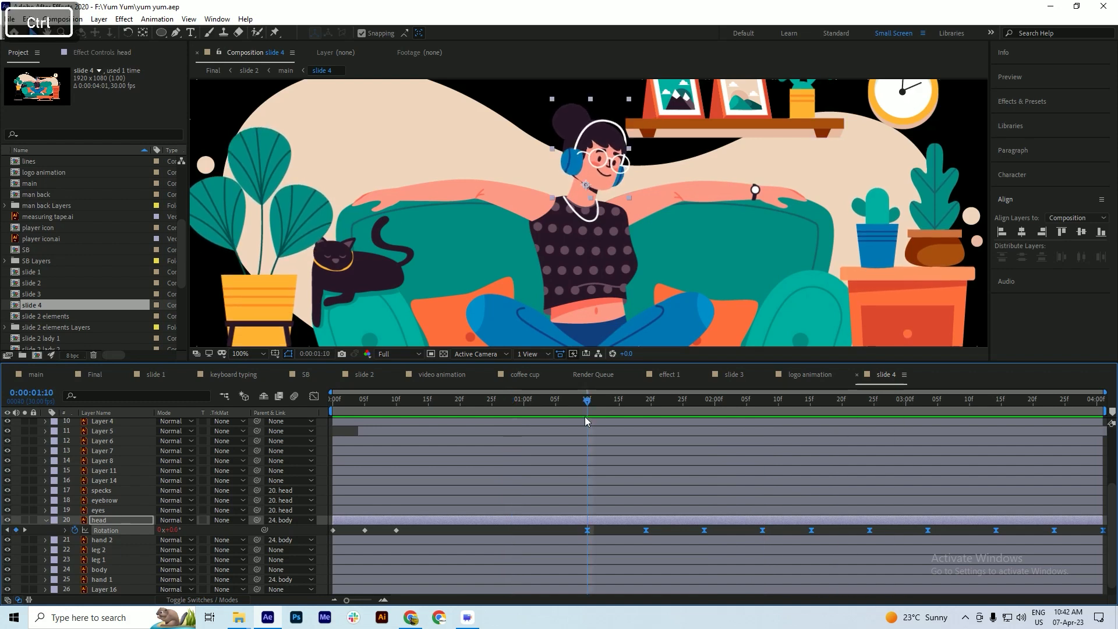
- Show all keyframed properties of the head layer and save the project
{"action": "left_click", "coordinate": [46, 520]}
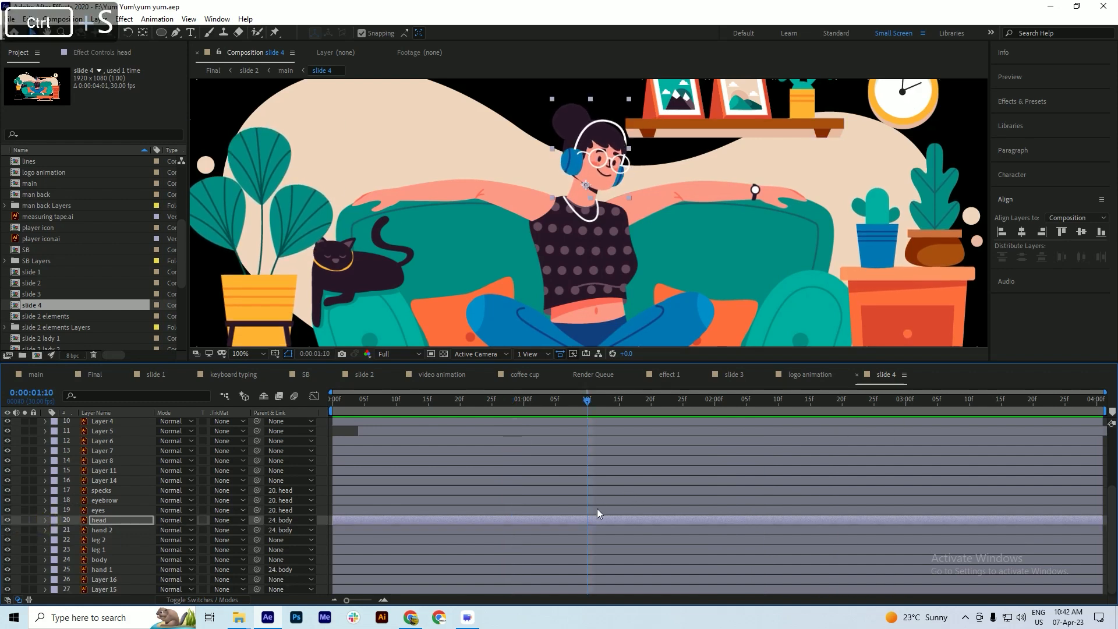
{"action": "key", "text": "u"}
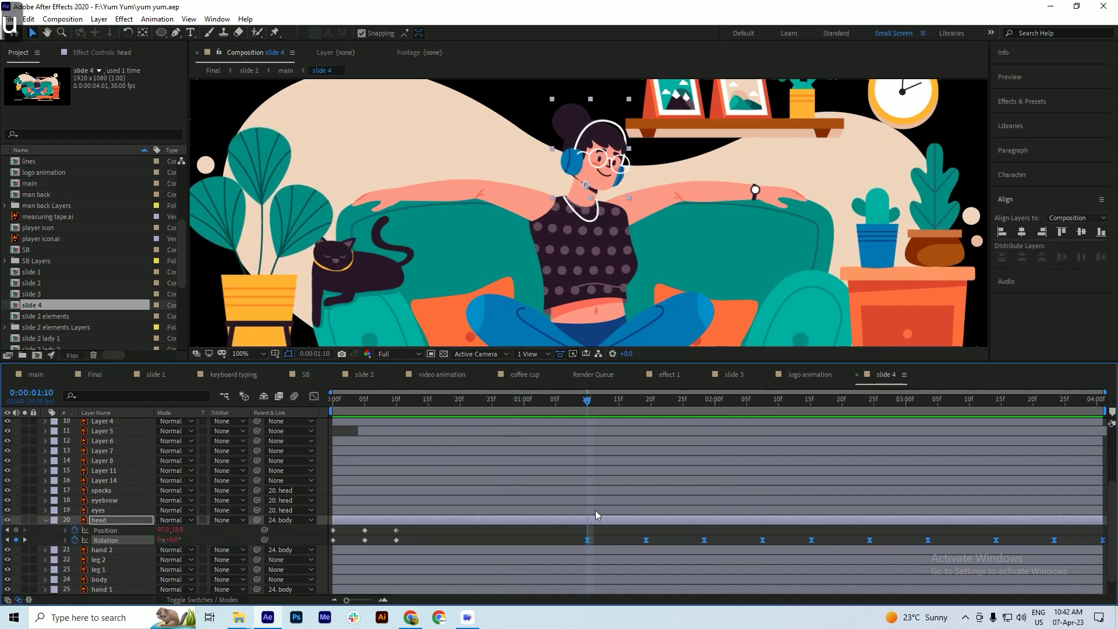
{"action": "key", "text": "ctrl+s"}
- Check which artwork each layer from eyes up to Layer 7 contains by selecting them one after another
{"action": "left_click", "coordinate": [593, 510]}
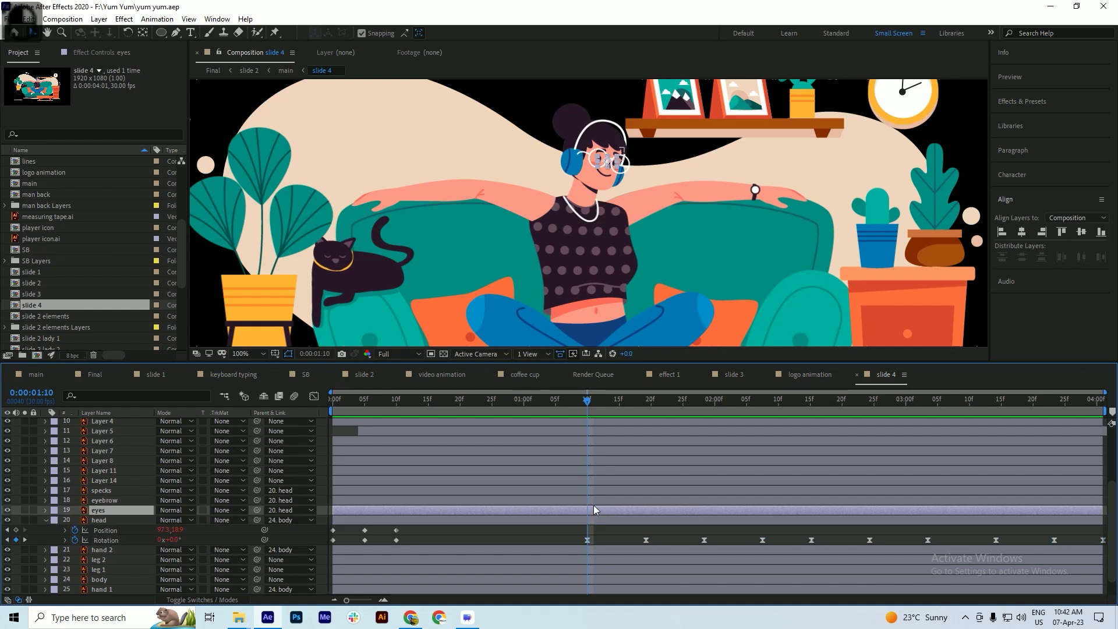
{"action": "left_click", "coordinate": [594, 500]}
{"action": "left_click", "coordinate": [594, 490]}
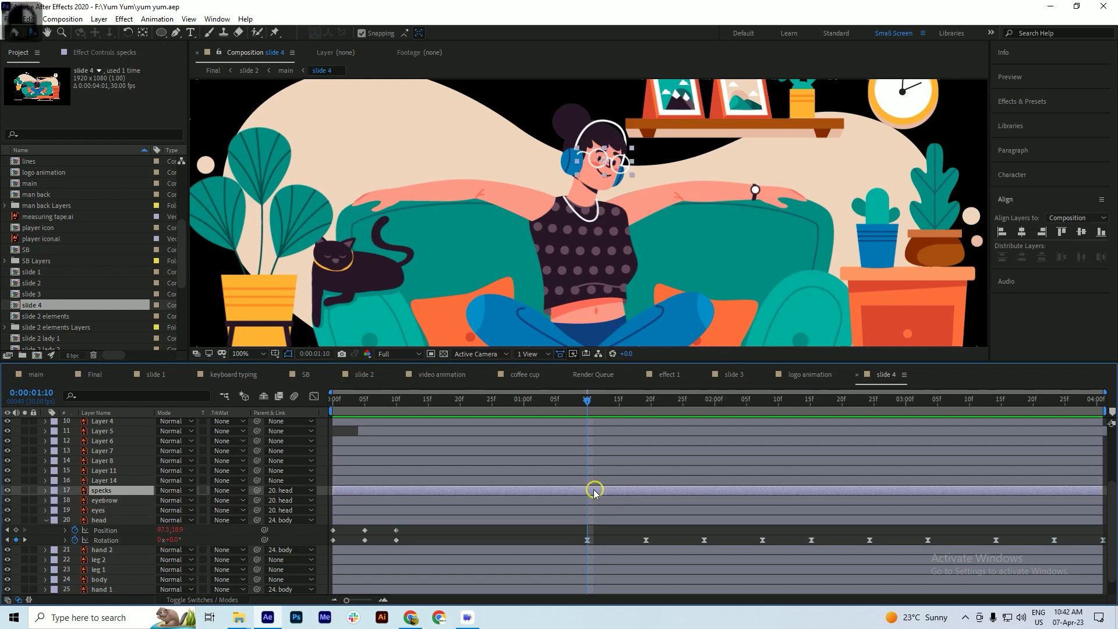
{"action": "left_click", "coordinate": [589, 480]}
{"action": "left_click", "coordinate": [589, 471]}
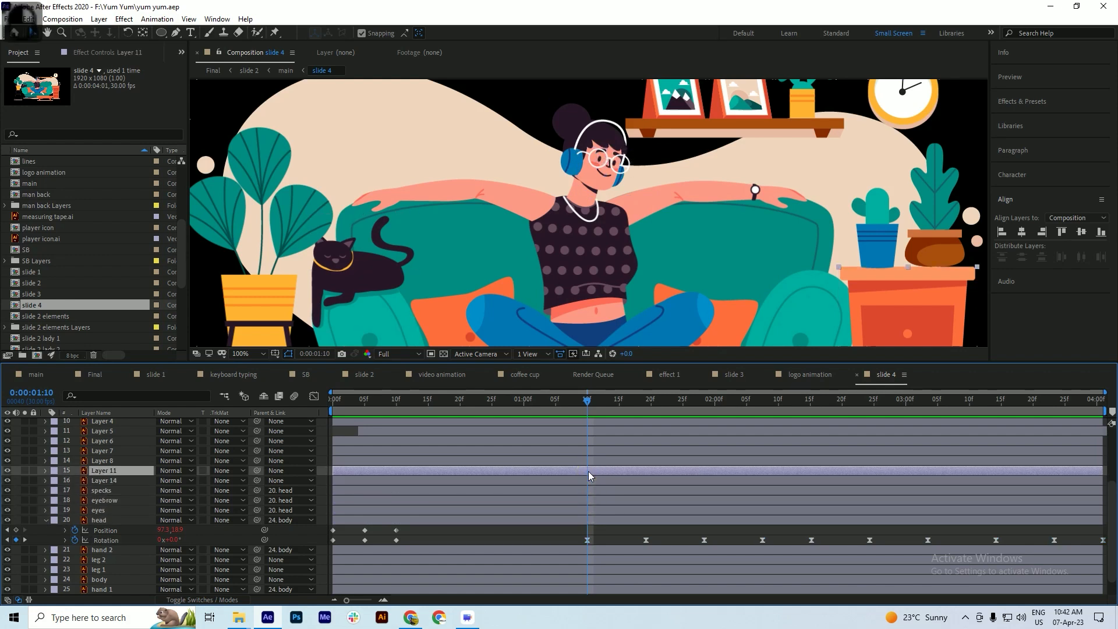
{"action": "left_click", "coordinate": [589, 461]}
{"action": "left_click", "coordinate": [589, 452]}
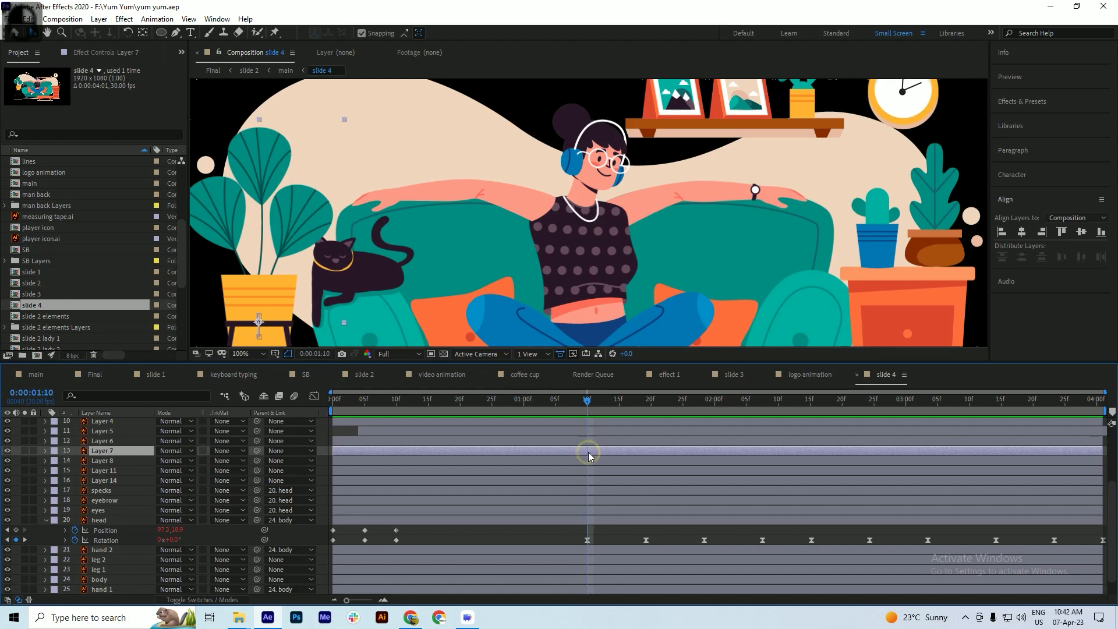
{"action": "scroll", "coordinate": [103, 527], "scroll_direction": "down", "scroll_amount": 2}
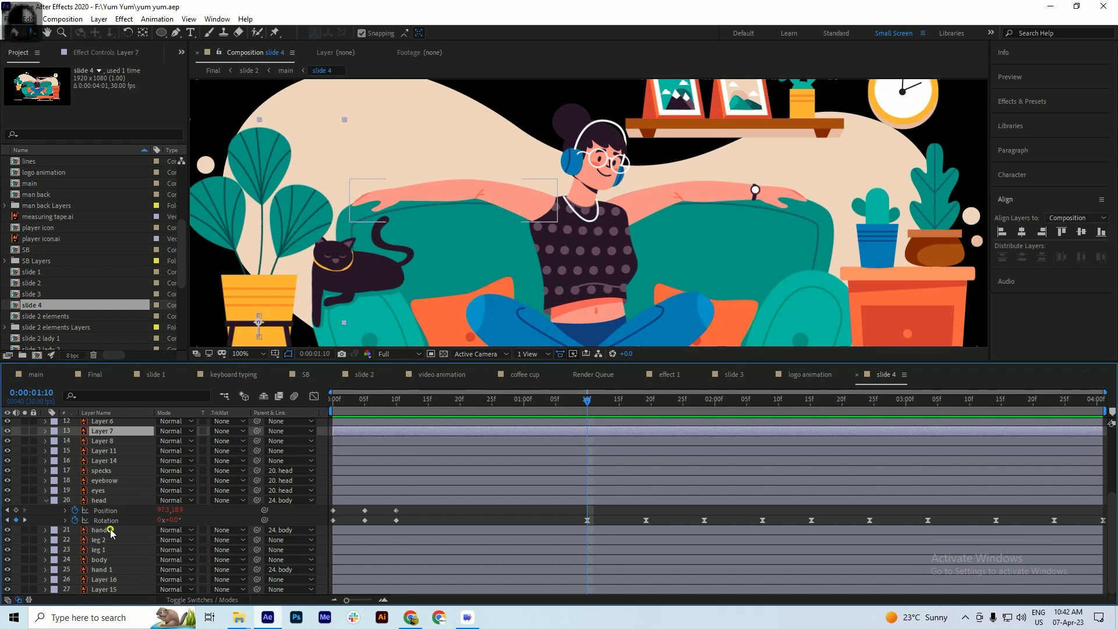
- Place four puppet pins on the hand 2 layer, two around the shoulder, one at the wrist and one at the fingers, and save
{"action": "left_click", "coordinate": [108, 530]}
{"action": "key", "text": "ctrl+s"}
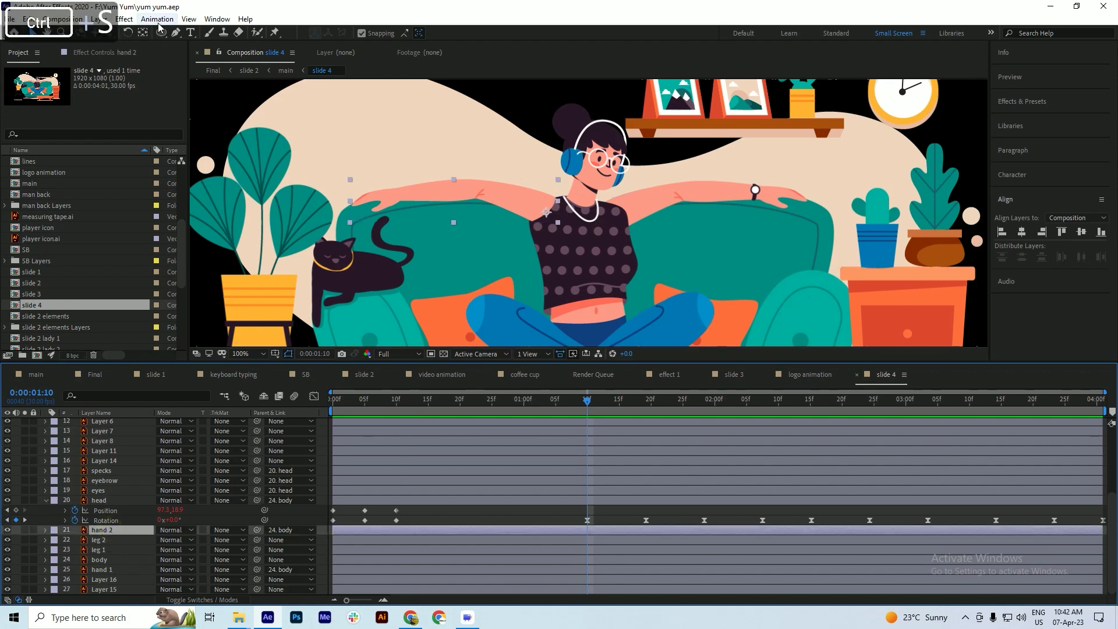
{"action": "left_click", "coordinate": [275, 33]}
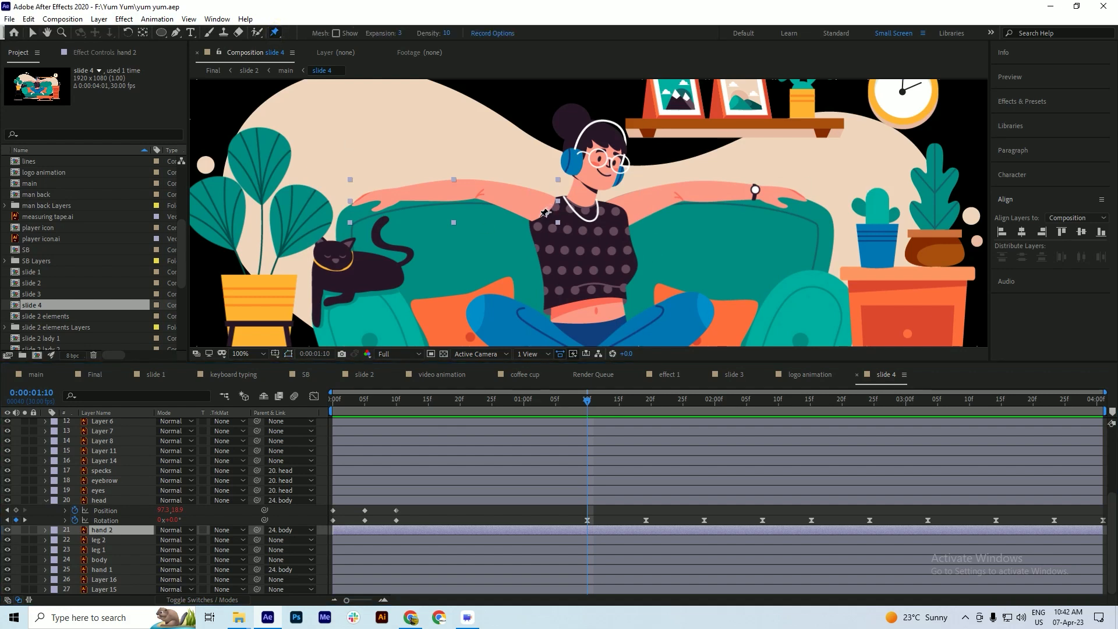
{"action": "left_click", "coordinate": [531, 220]}
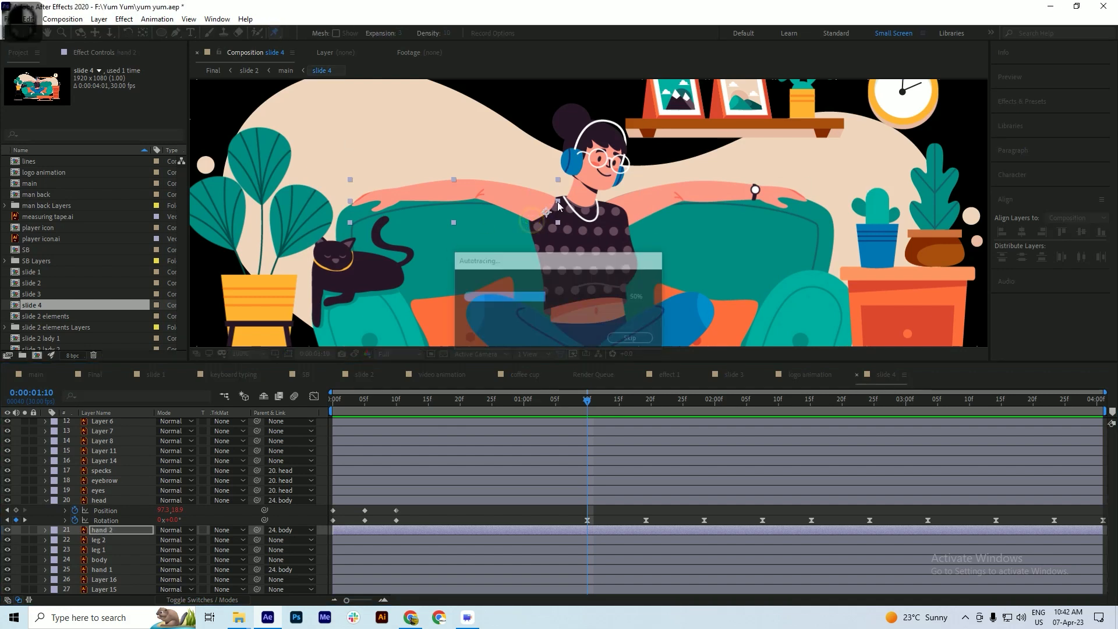
{"action": "left_click", "coordinate": [555, 200]}
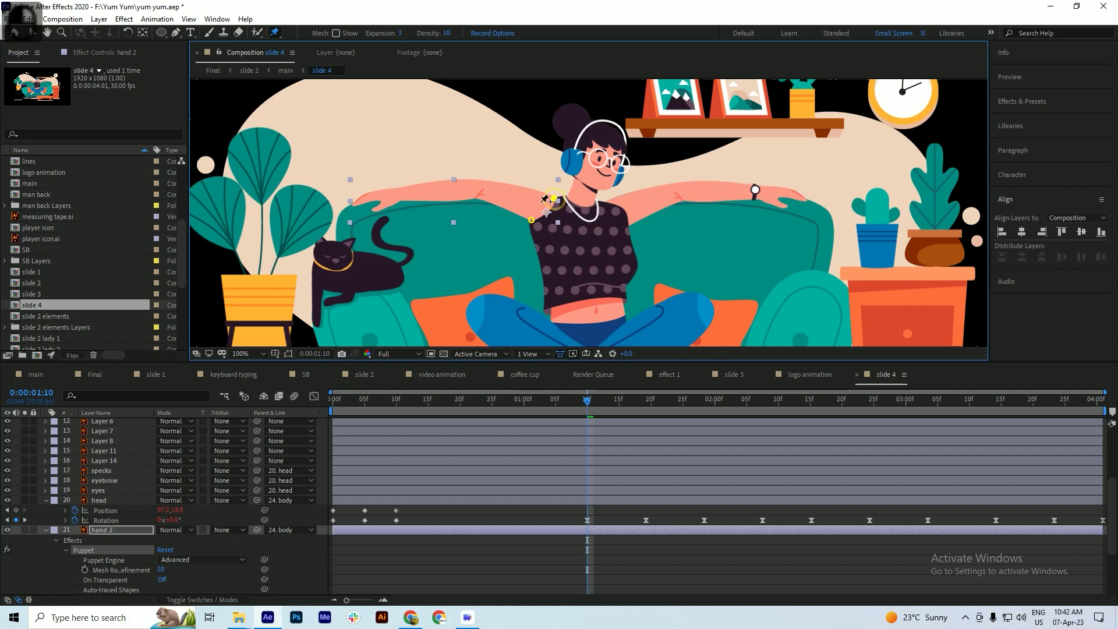
{"action": "left_click", "coordinate": [399, 193]}
{"action": "left_click", "coordinate": [361, 200]}
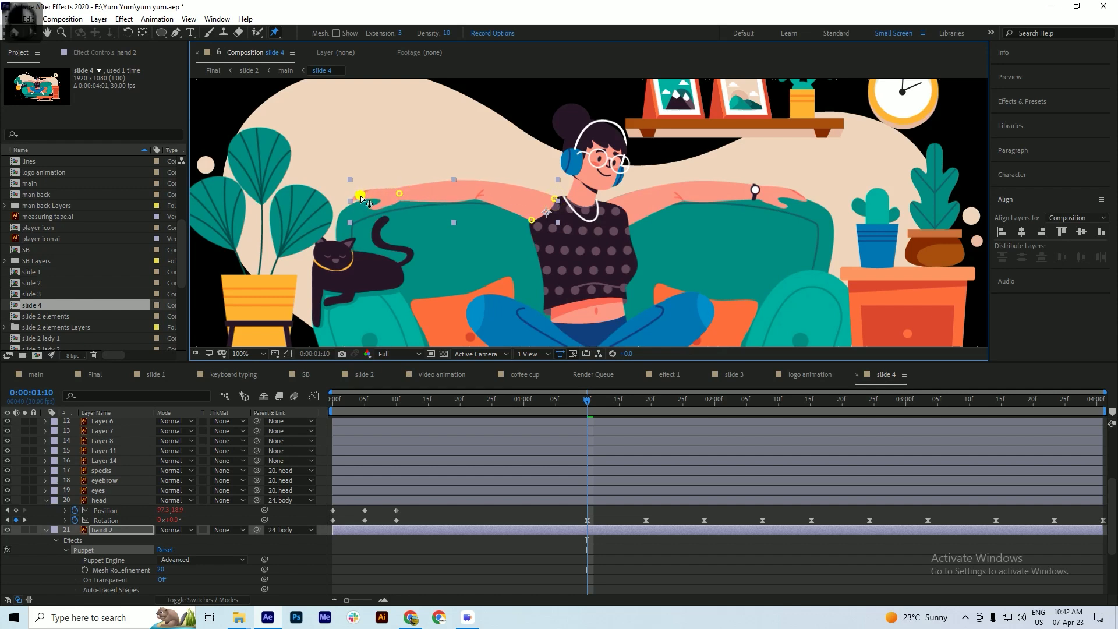
{"action": "key", "text": "ctrl+z"}
{"action": "key", "text": "ctrl+s"}
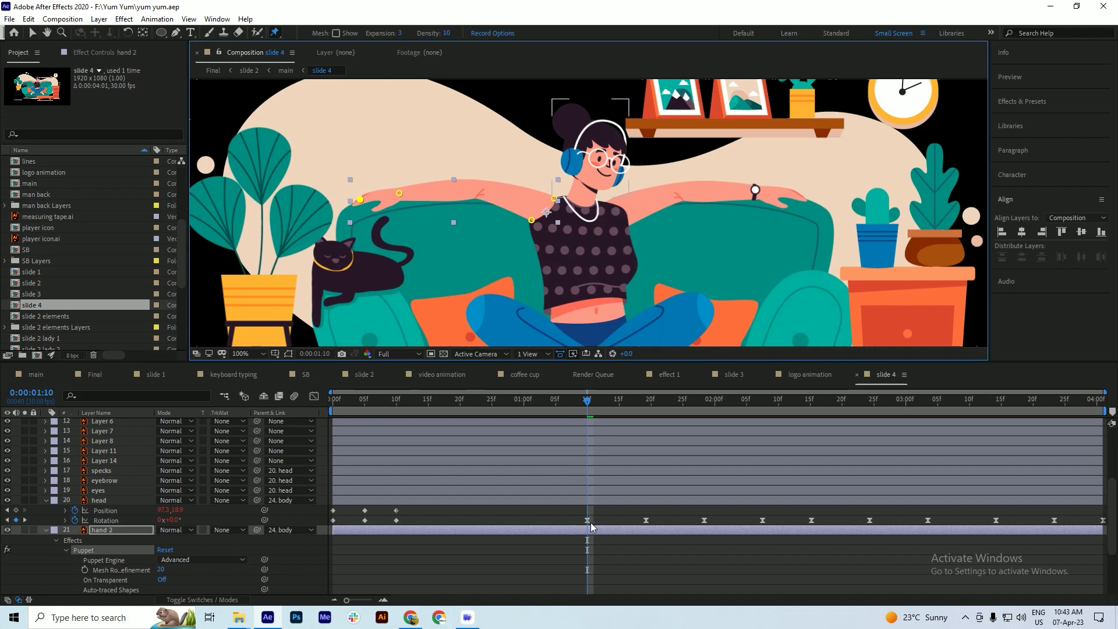
- Show the keyframed puppet pin positions of the hand 2 layer and save the project
{"action": "scroll", "coordinate": [594, 525], "scroll_direction": "down", "scroll_amount": 3}
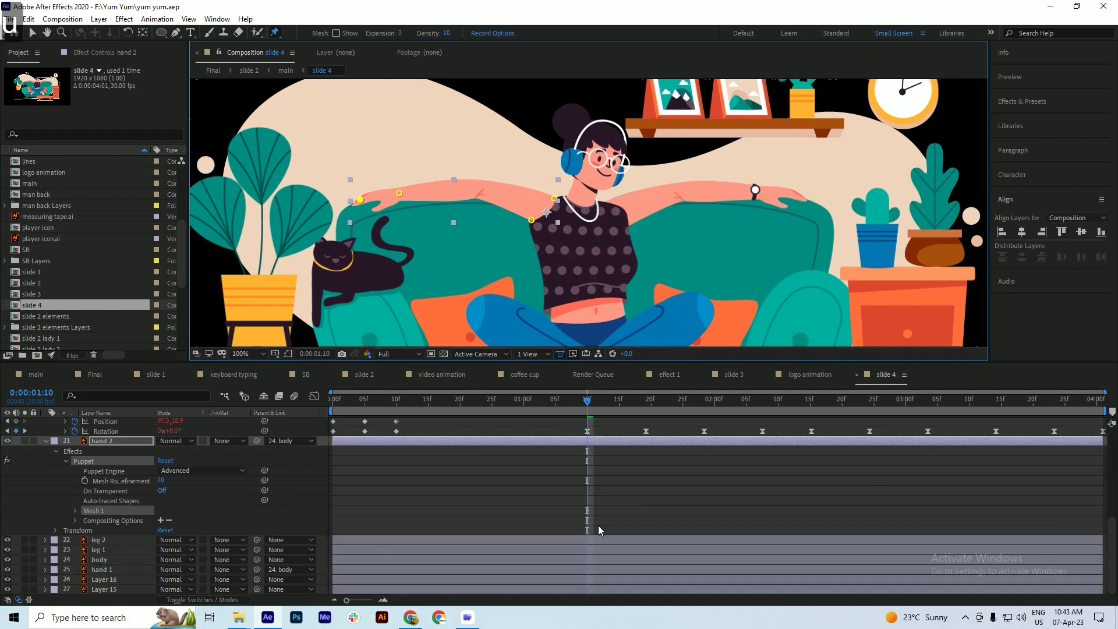
{"action": "key", "text": "u"}
{"action": "key", "text": "ctrl+s"}
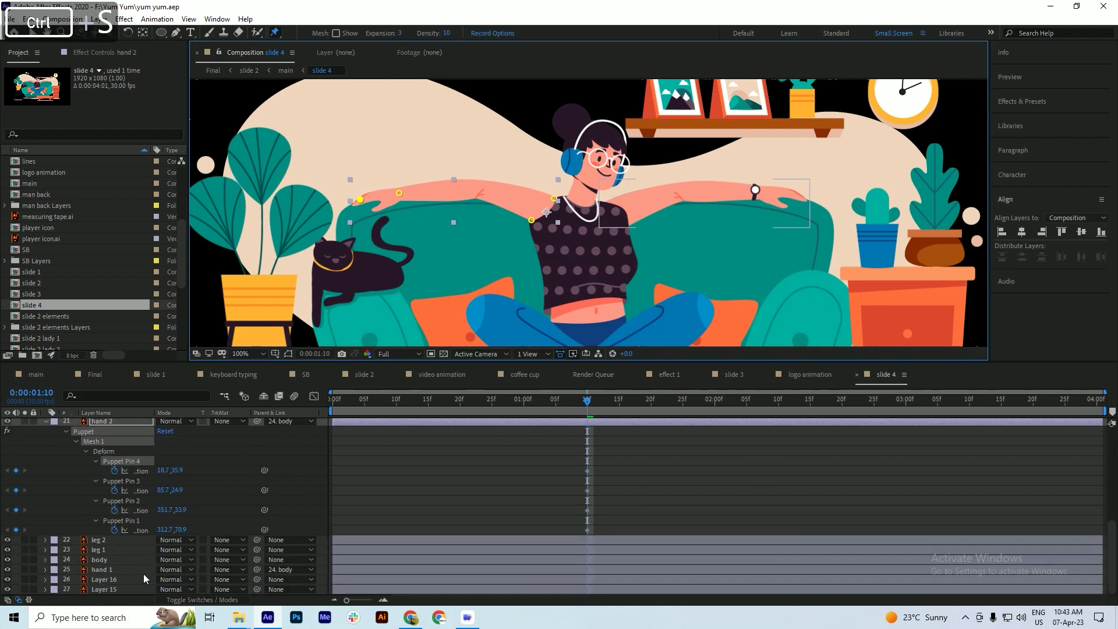
- Place four puppet pins on the hand 1 layer, two around the shoulder, one at the watch and one at the fingers, and save
{"action": "left_click", "coordinate": [100, 570]}
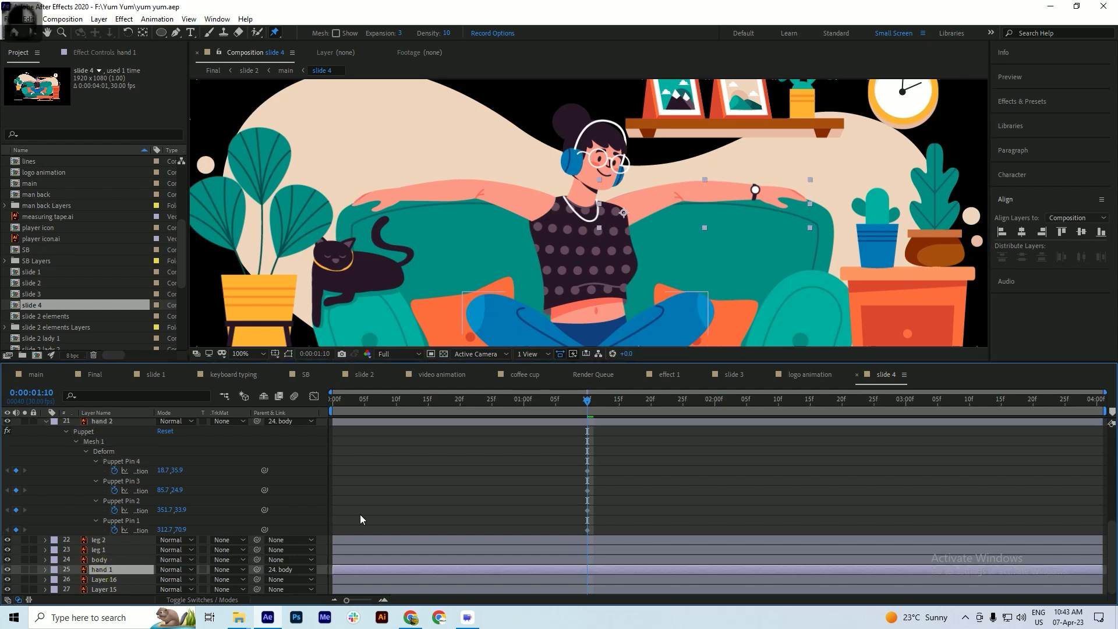
{"action": "left_click", "coordinate": [607, 202]}
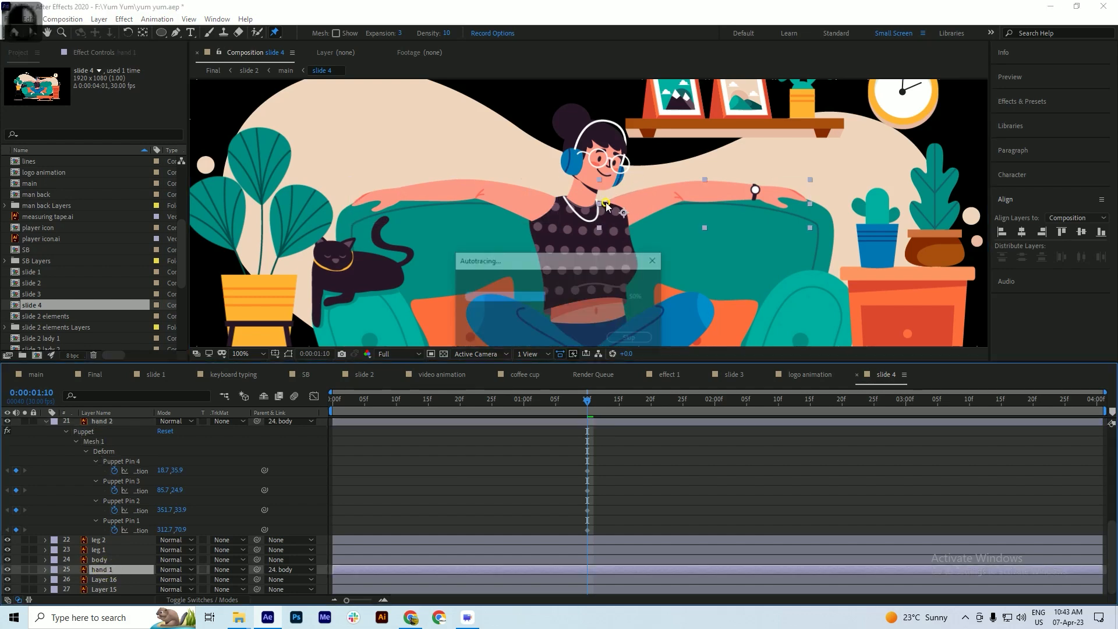
{"action": "left_click", "coordinate": [626, 227]}
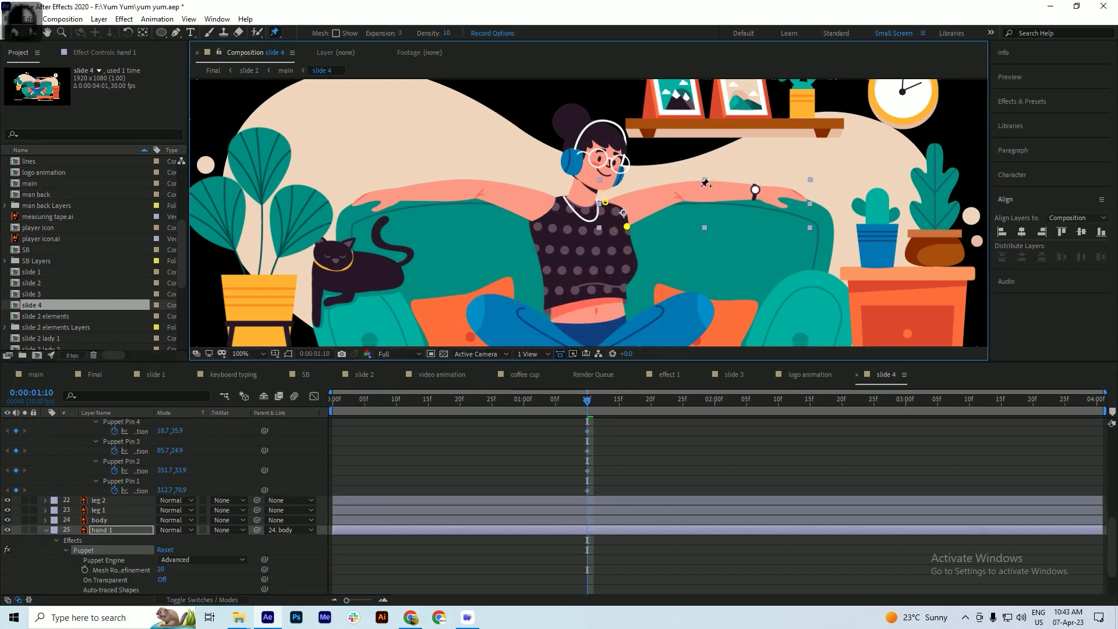
{"action": "left_click", "coordinate": [760, 193]}
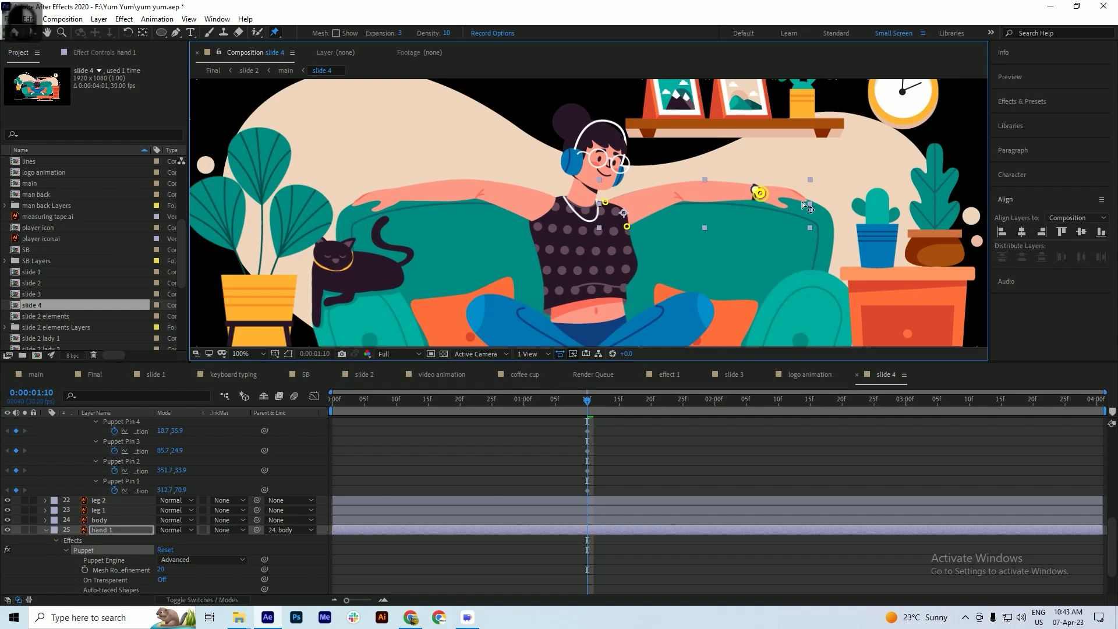
{"action": "left_click", "coordinate": [796, 195]}
{"action": "key", "text": "ctrl+s"}
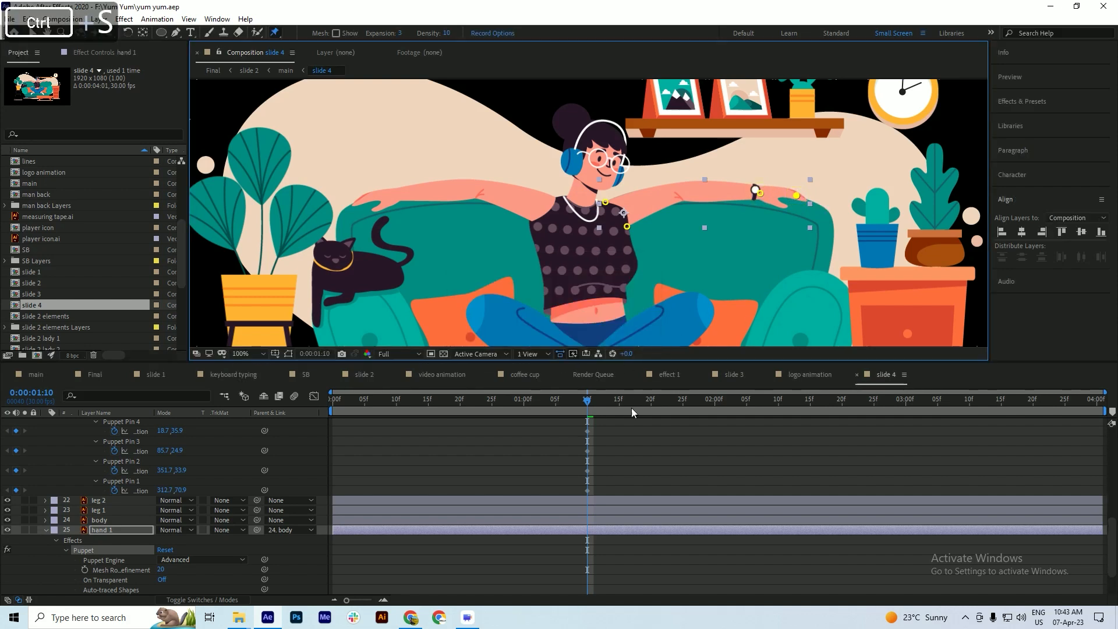
- At 0:00:01:19, raise the fingertip puppet pin of hand 1 slightly and save the project
{"action": "scroll", "coordinate": [599, 411], "scroll_direction": "up", "scroll_amount": 3}
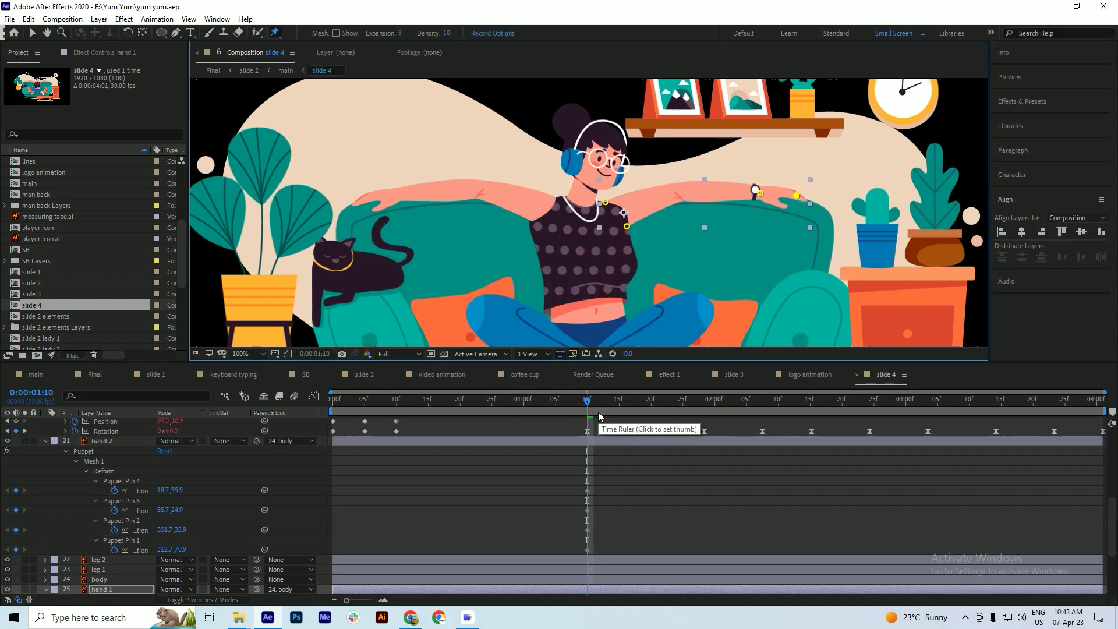
{"action": "left_click_drag", "start_coordinate": [602, 403], "coordinate": [644, 408]}
{"action": "key", "text": "ctrl+s"}
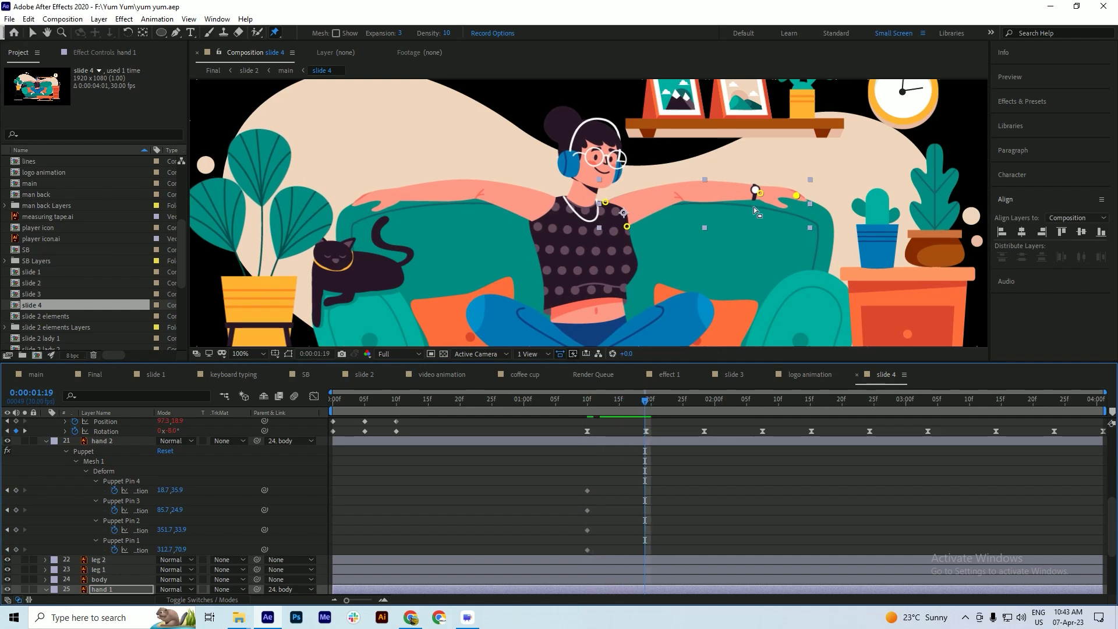
{"action": "left_click_drag", "start_coordinate": [794, 197], "coordinate": [798, 189]}
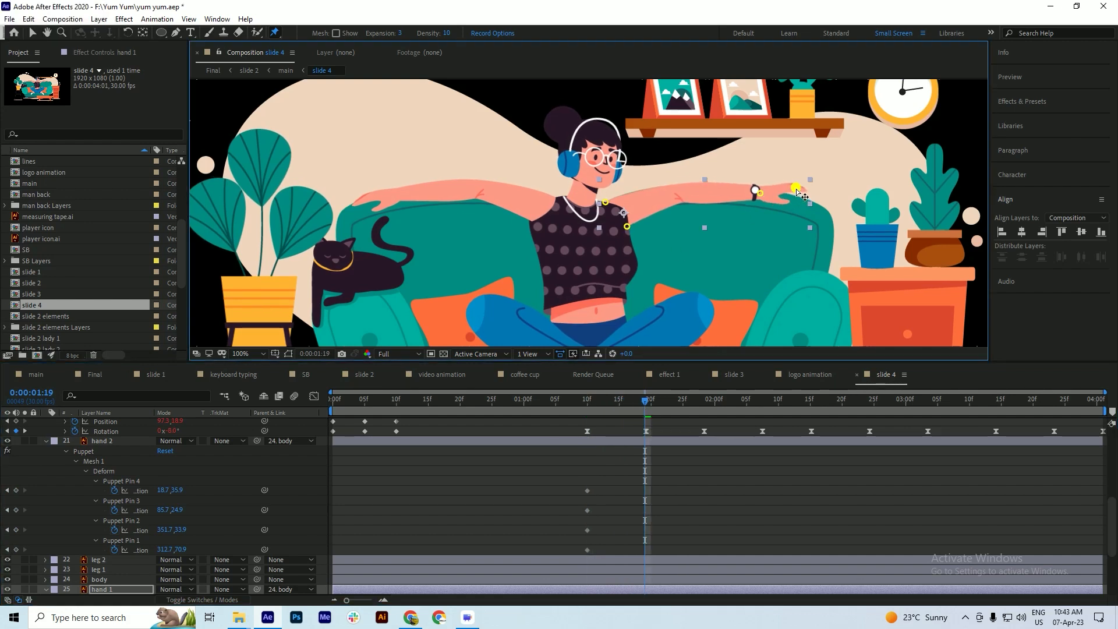
{"action": "key", "text": "ctrl+s"}
- Copy the first Puppet Pin 4 position keyframe of hand 1 and paste it at 0:00:01:28
{"action": "left_click_drag", "start_coordinate": [646, 406], "coordinate": [702, 413]}
{"action": "left_click_drag", "start_coordinate": [708, 418], "coordinate": [702, 416]}
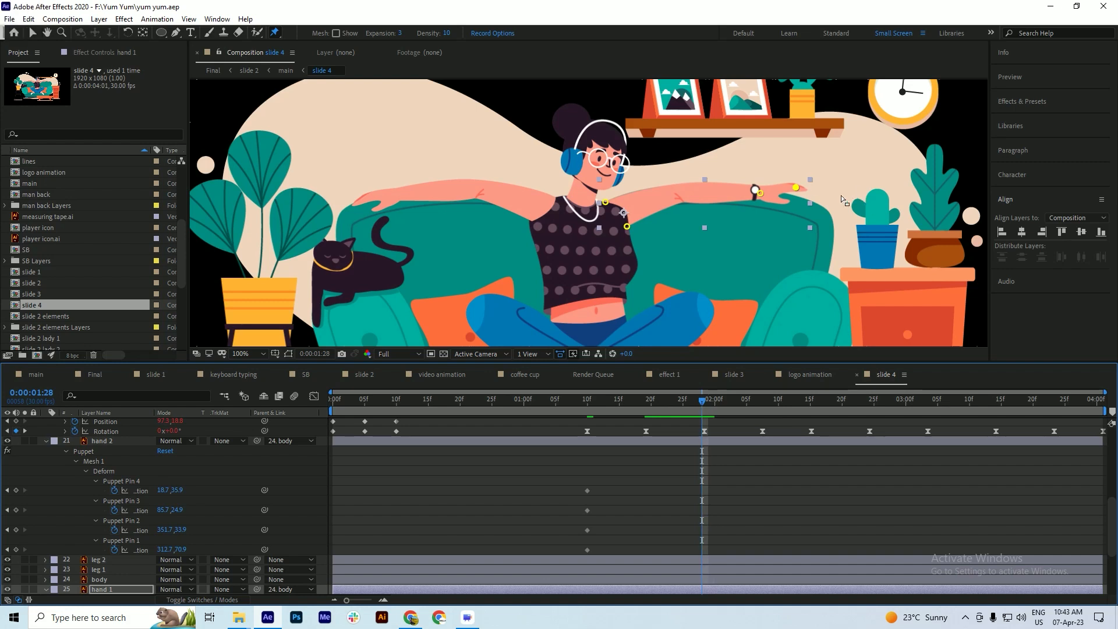
{"action": "scroll", "coordinate": [658, 481], "scroll_direction": "down", "scroll_amount": 4}
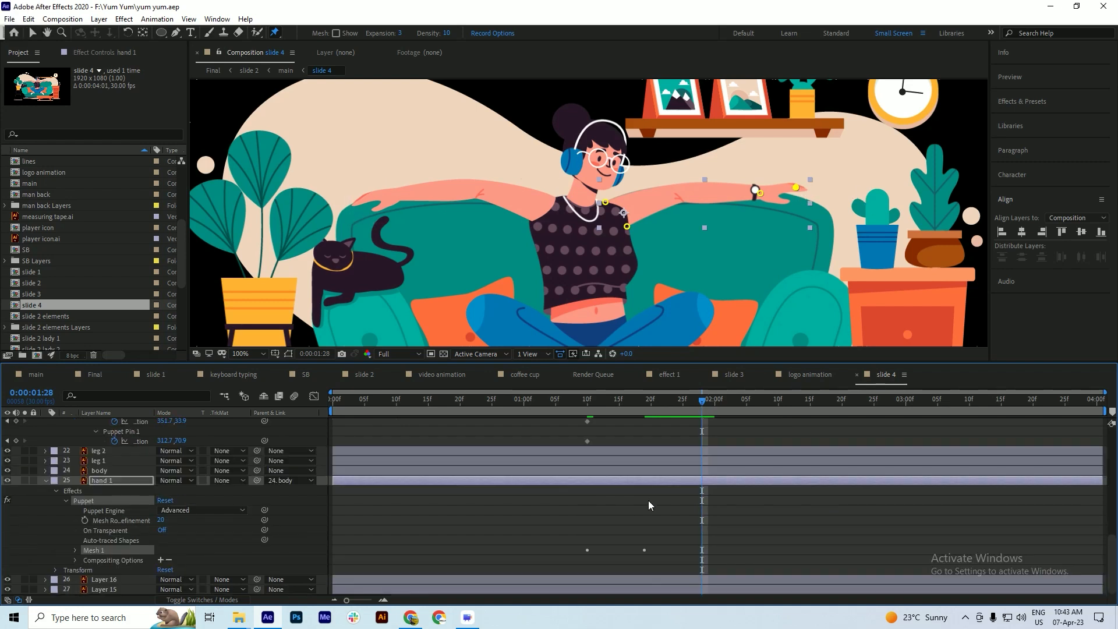
{"action": "key", "text": "u"}
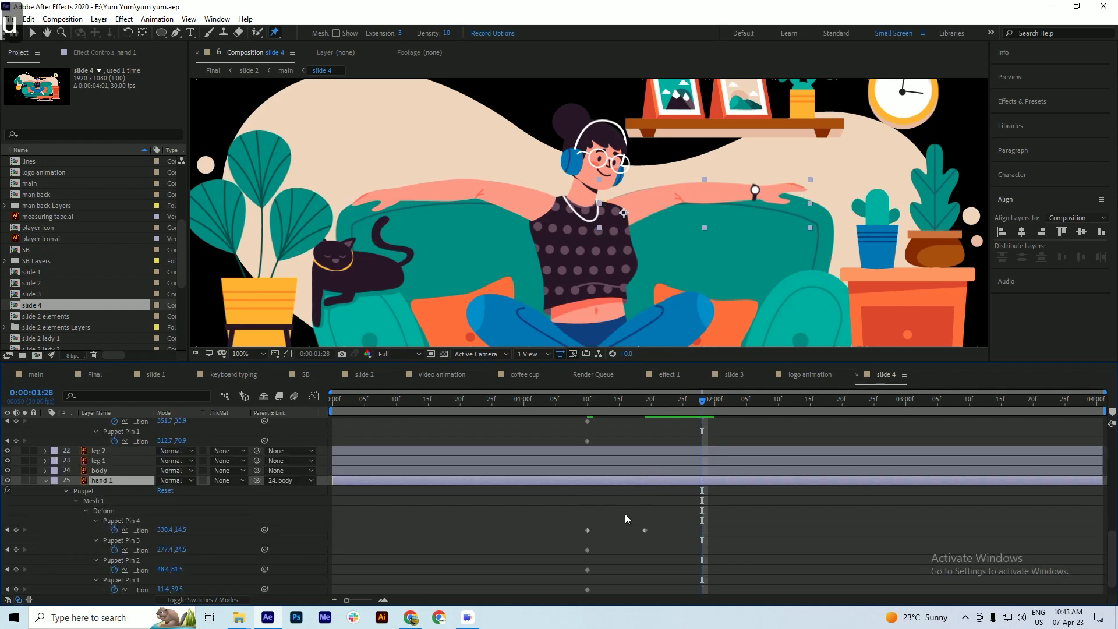
{"action": "left_click", "coordinate": [587, 530]}
{"action": "key", "text": "ctrl+c"}
{"action": "key", "text": "ctrl+v"}
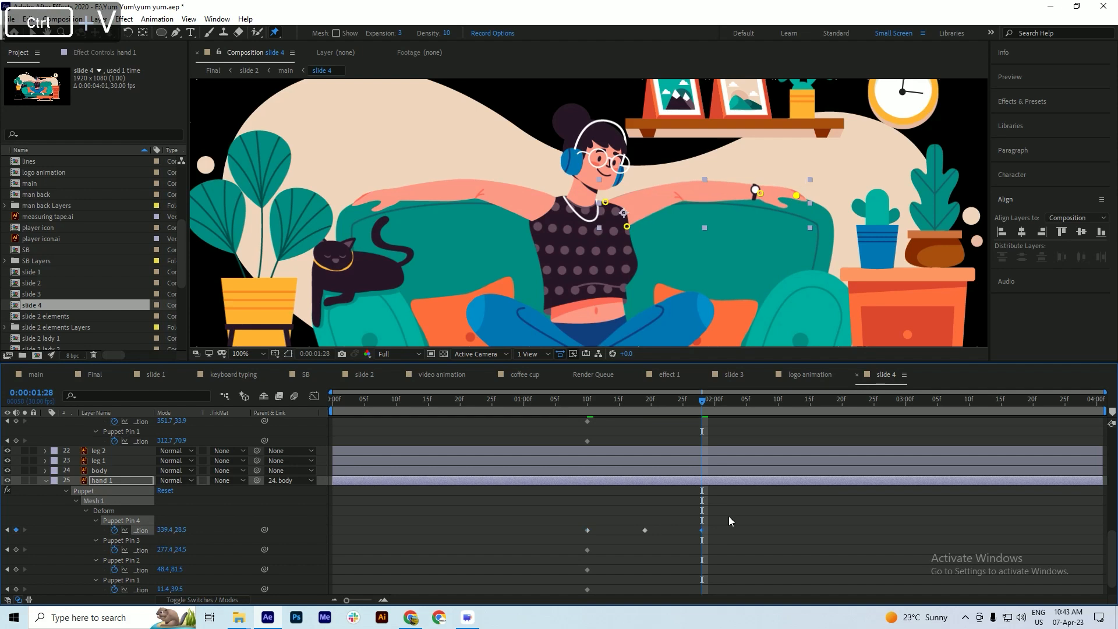
- Apply Easy Ease to the three Puppet Pin 4 position keyframes of hand 1 and save the project
{"action": "left_click", "coordinate": [728, 519]}
{"action": "left_click_drag", "start_coordinate": [606, 536], "coordinate": [568, 531]}
{"action": "key", "text": "F9"}
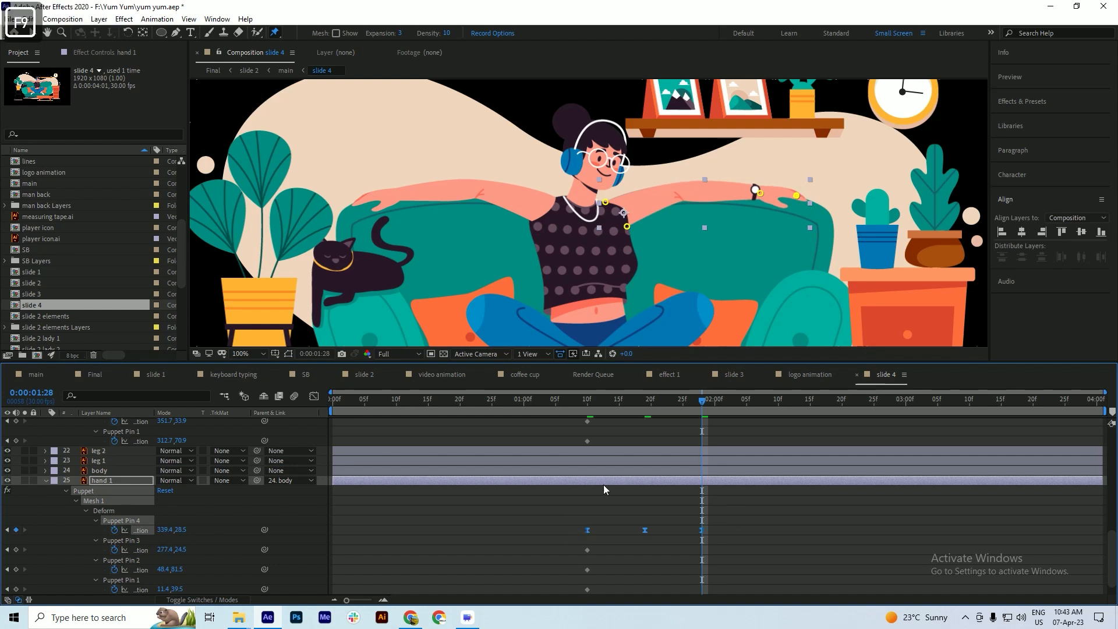
{"action": "key", "text": "ctrl+s"}
- Preview the hand 1 finger movement from 0:00:01:11, then return the playhead to 0:00:01:10
{"action": "left_click_drag", "start_coordinate": [664, 411], "coordinate": [591, 410]}
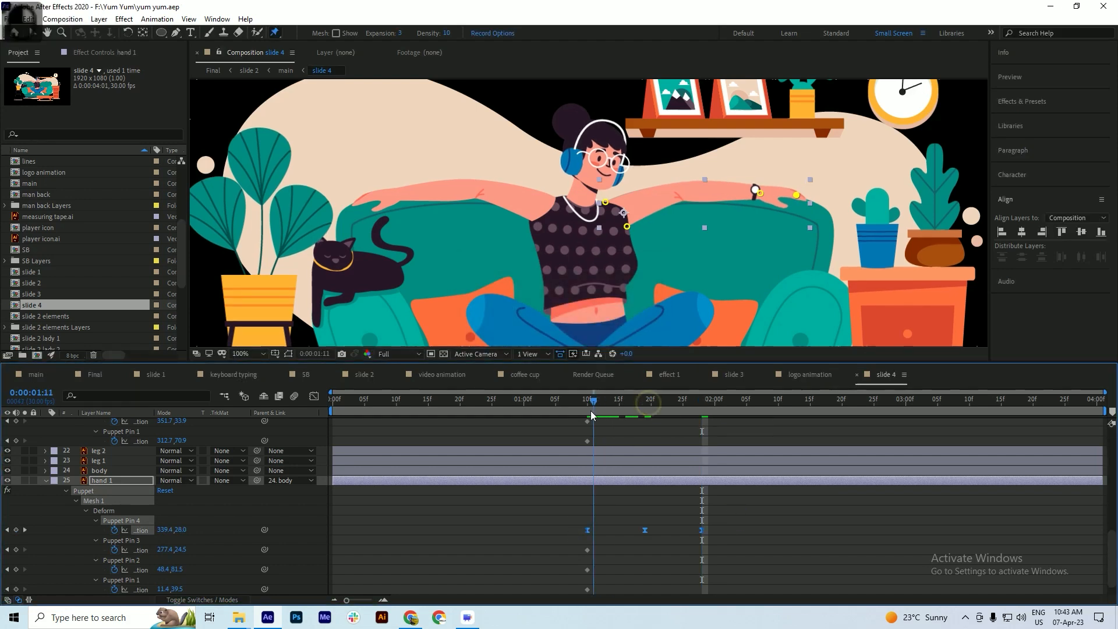
{"action": "key", "text": "space"}
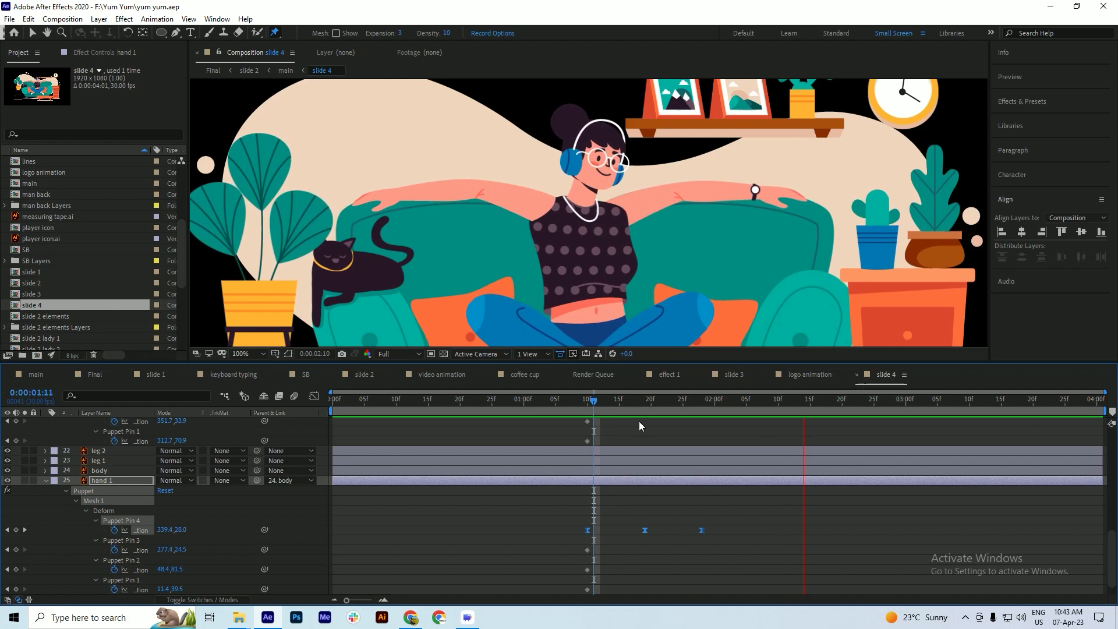
{"action": "key", "text": "space"}
{"action": "left_click", "coordinate": [589, 411]}
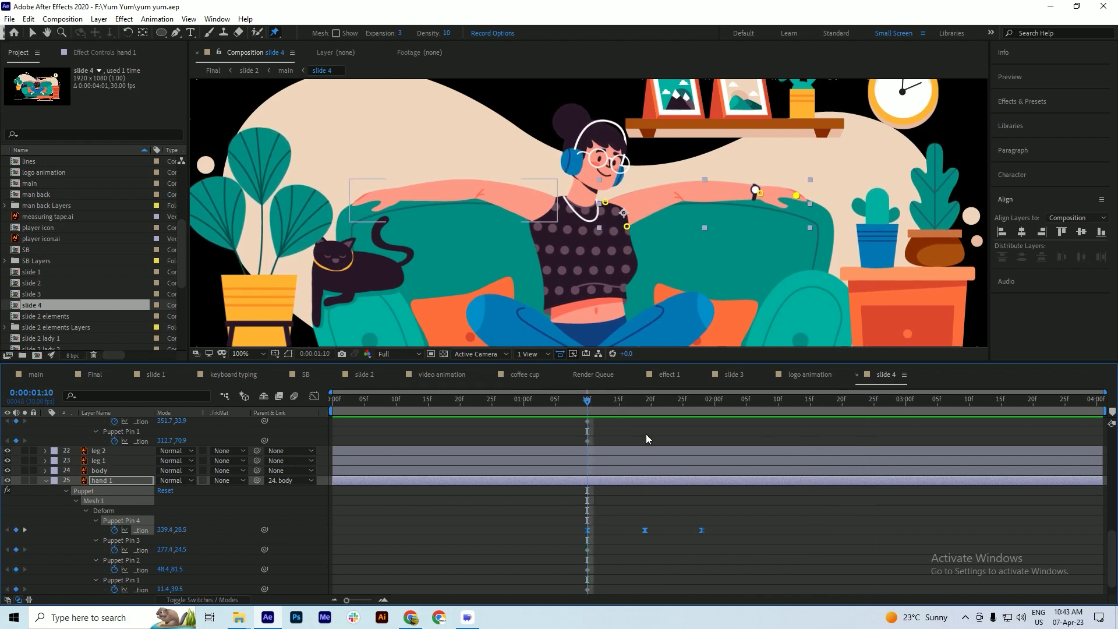
{"action": "scroll", "coordinate": [646, 443], "scroll_direction": "up", "scroll_amount": 2}
{"action": "scroll", "coordinate": [610, 459], "scroll_direction": "up", "scroll_amount": 1}
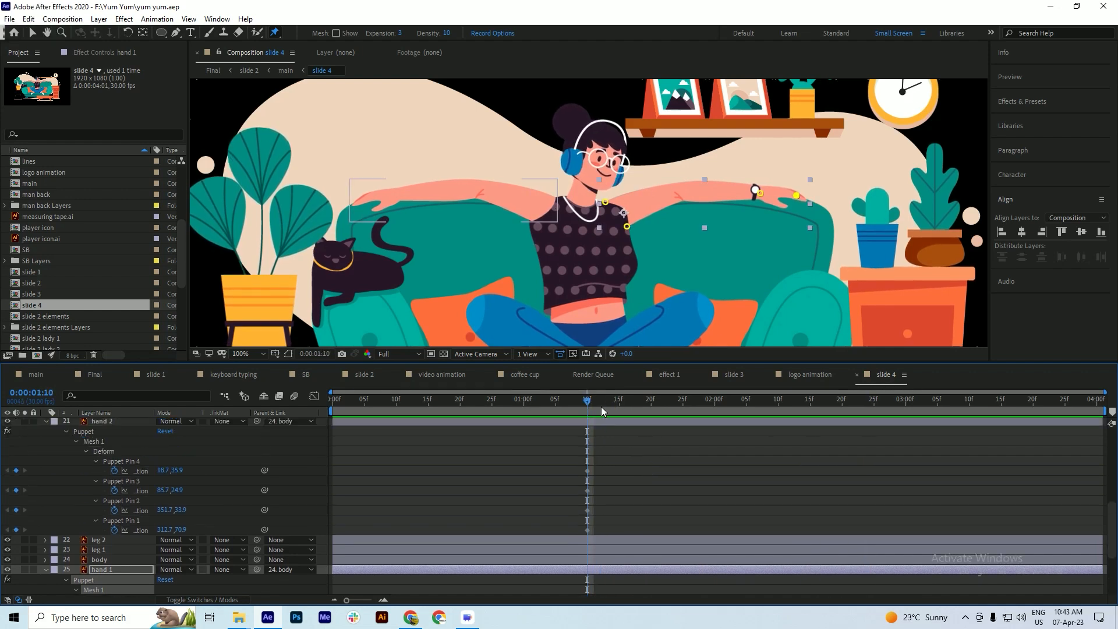
- At 0:00:01:19, raise the fingertip puppet pin of hand 2 slightly and save the project
{"action": "left_click", "coordinate": [633, 412]}
{"action": "scroll", "coordinate": [638, 417], "scroll_direction": "down", "scroll_amount": 3}
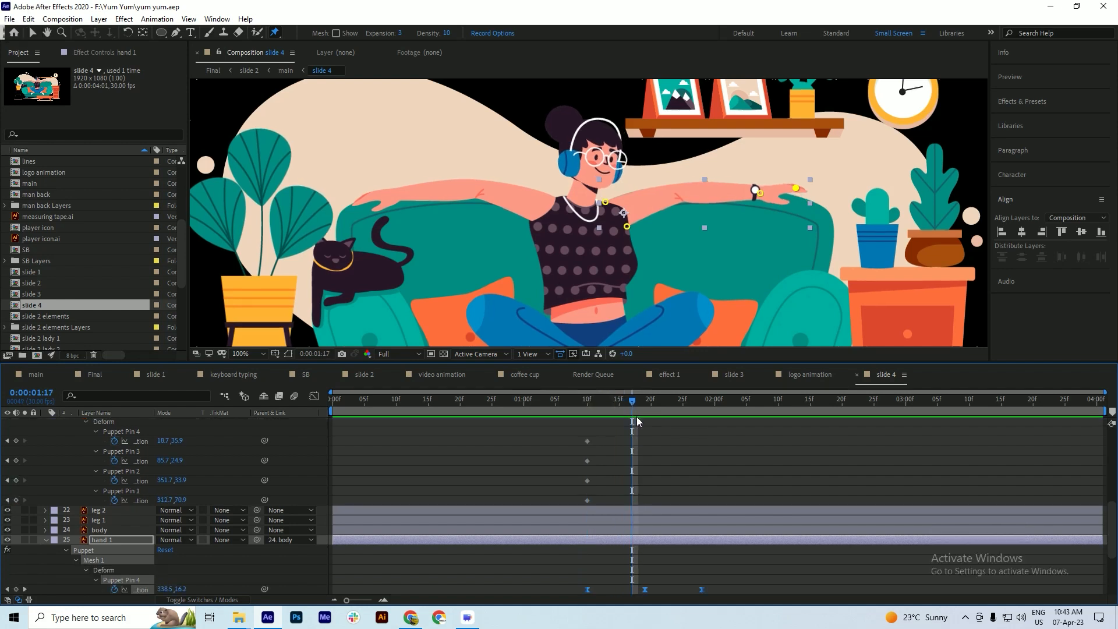
{"action": "left_click", "coordinate": [645, 407]}
{"action": "scroll", "coordinate": [645, 442], "scroll_direction": "up", "scroll_amount": 3}
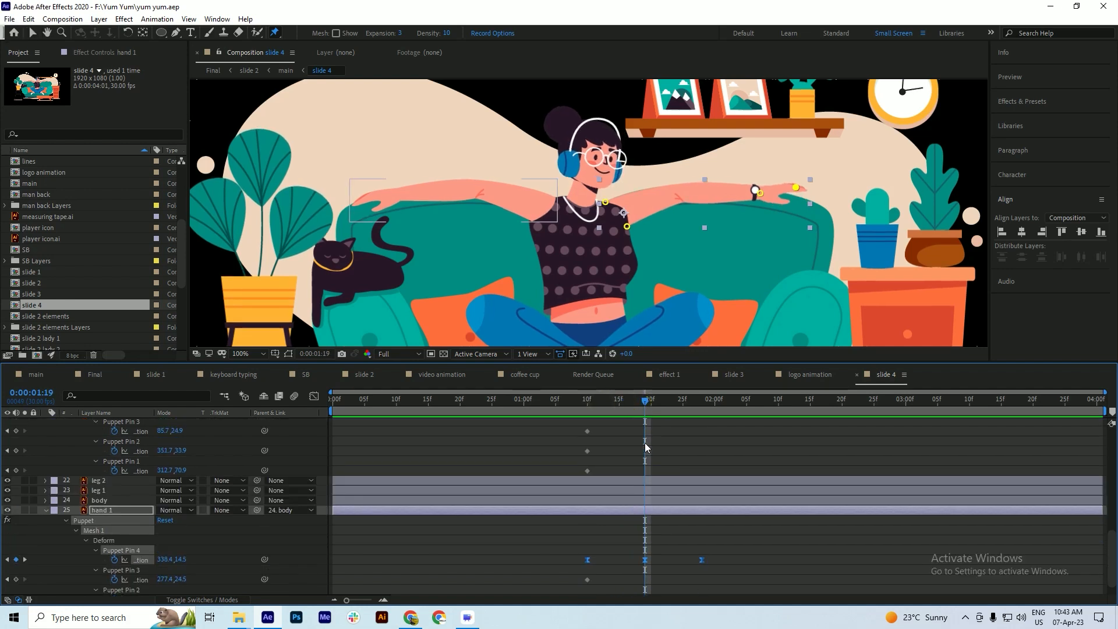
{"action": "left_click", "coordinate": [652, 421]}
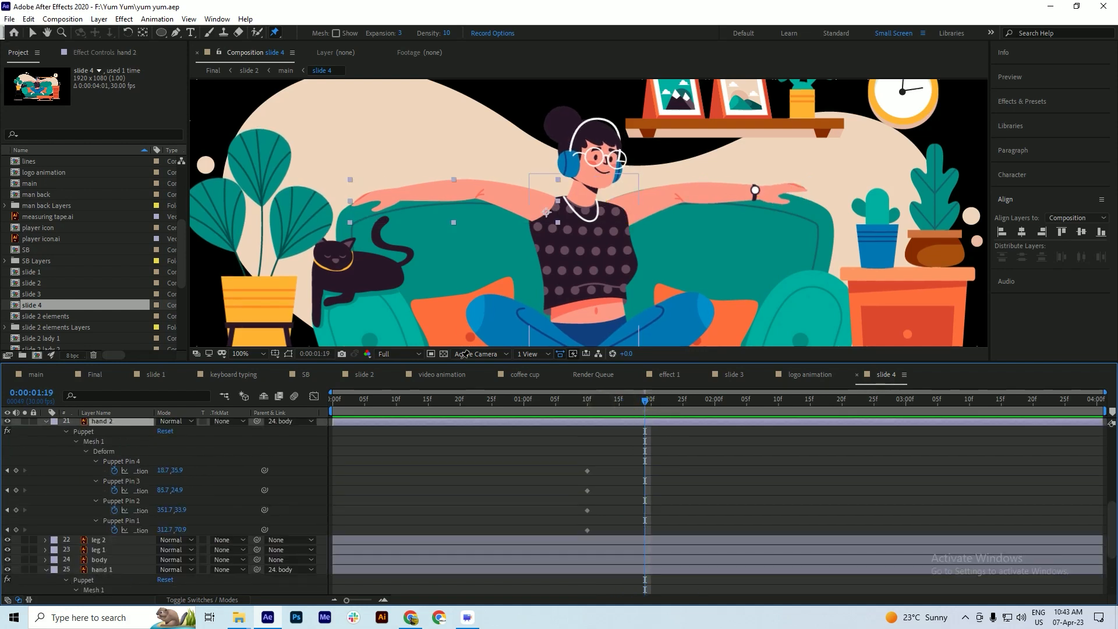
{"action": "left_click", "coordinate": [88, 431]}
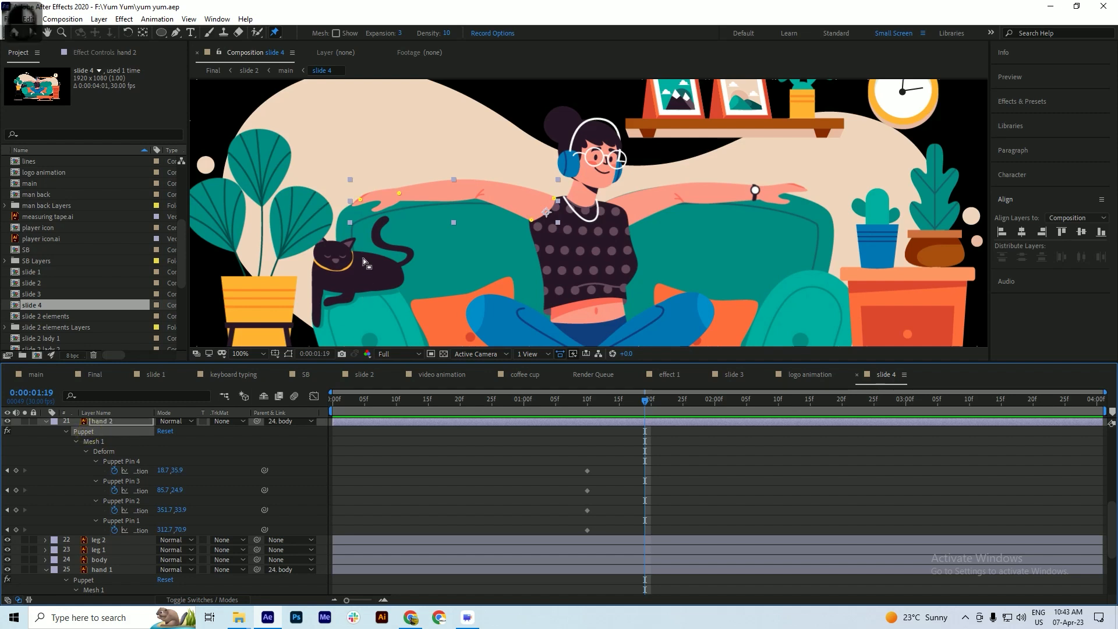
{"action": "left_click_drag", "start_coordinate": [361, 200], "coordinate": [362, 196]}
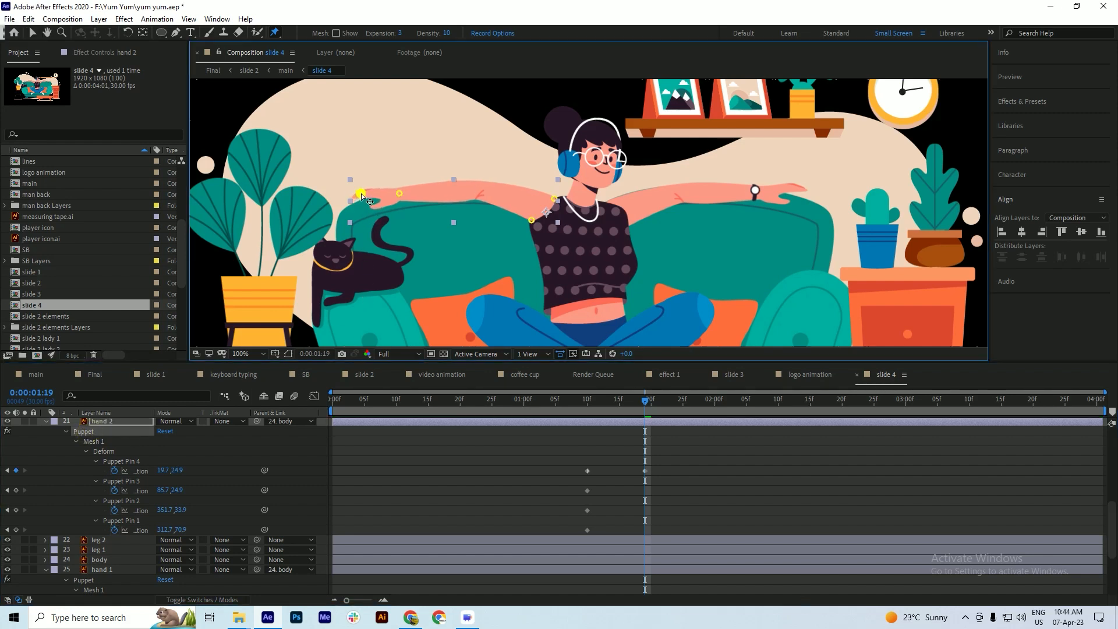
{"action": "key", "text": "ctrl+s"}
- Copy the first Puppet Pin 4 position keyframe of hand 2 and paste it at 0:00:01:28
{"action": "left_click_drag", "start_coordinate": [651, 402], "coordinate": [701, 406]}
{"action": "scroll", "coordinate": [683, 411], "scroll_direction": "down", "scroll_amount": 3}
{"action": "scroll", "coordinate": [672, 449], "scroll_direction": "up", "scroll_amount": 2}
{"action": "left_click", "coordinate": [588, 471]}
{"action": "key", "text": "ctrl+c"}
{"action": "key", "text": "ctrl+v"}
- Apply Easy Ease to the three Puppet Pin 4 keyframes of hand 2, then preview the movement and save the project
{"action": "left_click_drag", "start_coordinate": [742, 454], "coordinate": [568, 473]}
{"action": "key", "text": "F9"}
{"action": "left_click_drag", "start_coordinate": [633, 400], "coordinate": [581, 400]}
{"action": "key", "text": "space"}
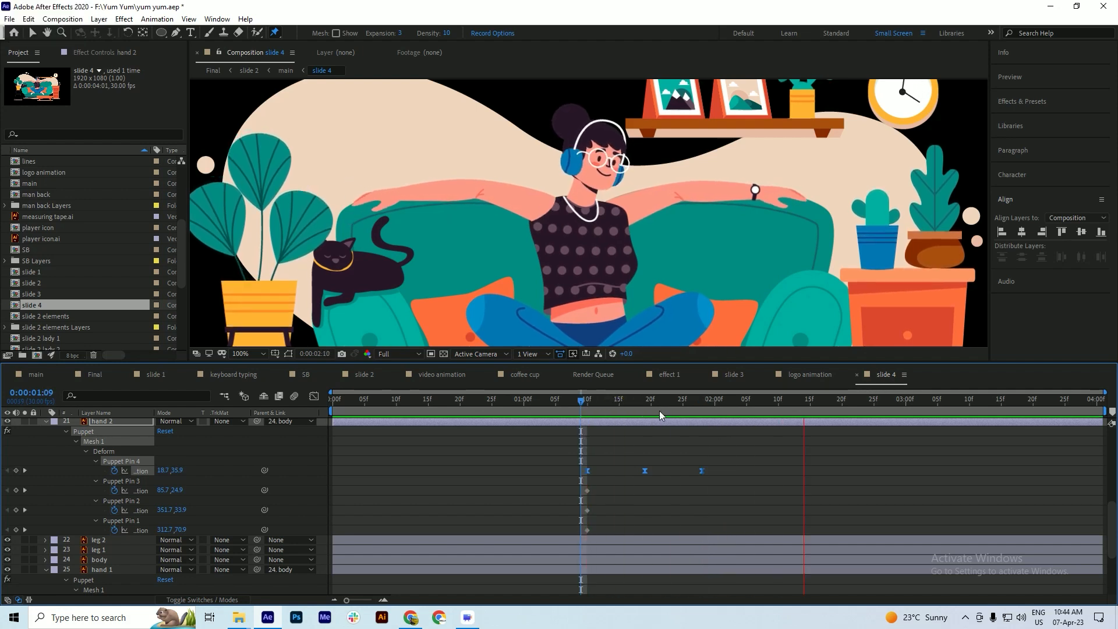
{"action": "left_click_drag", "start_coordinate": [602, 404], "coordinate": [741, 437]}
{"action": "key", "text": "ctrl+s"}
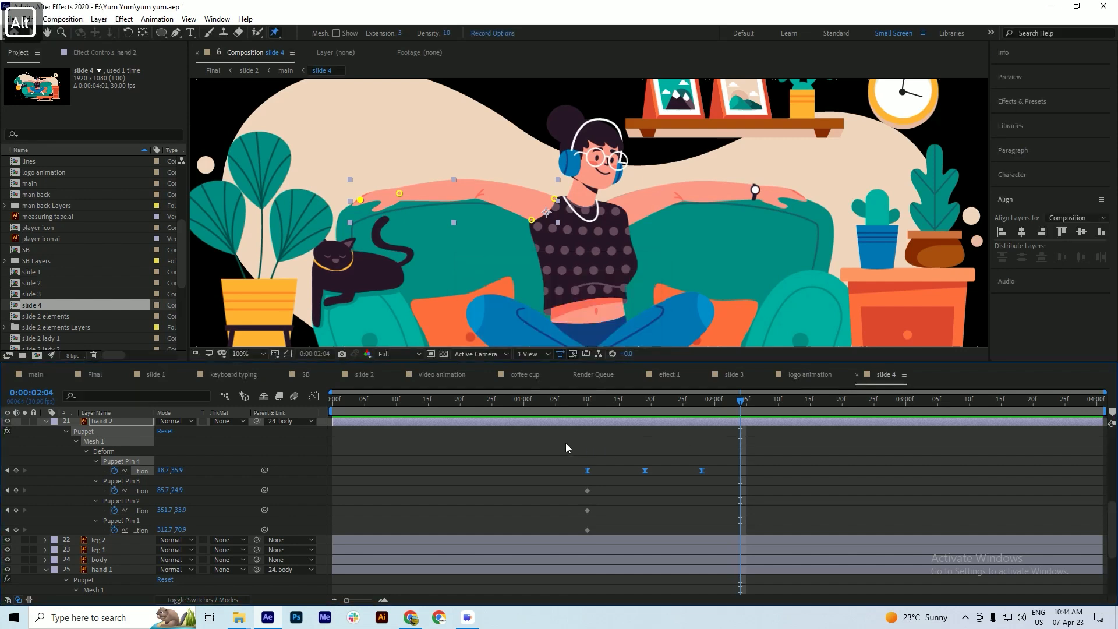
- Copy the last two Puppet Pin 4 keyframes of hand 2, paste them at 0:00:02:07 and save the project
{"action": "left_click", "coordinate": [753, 403]}
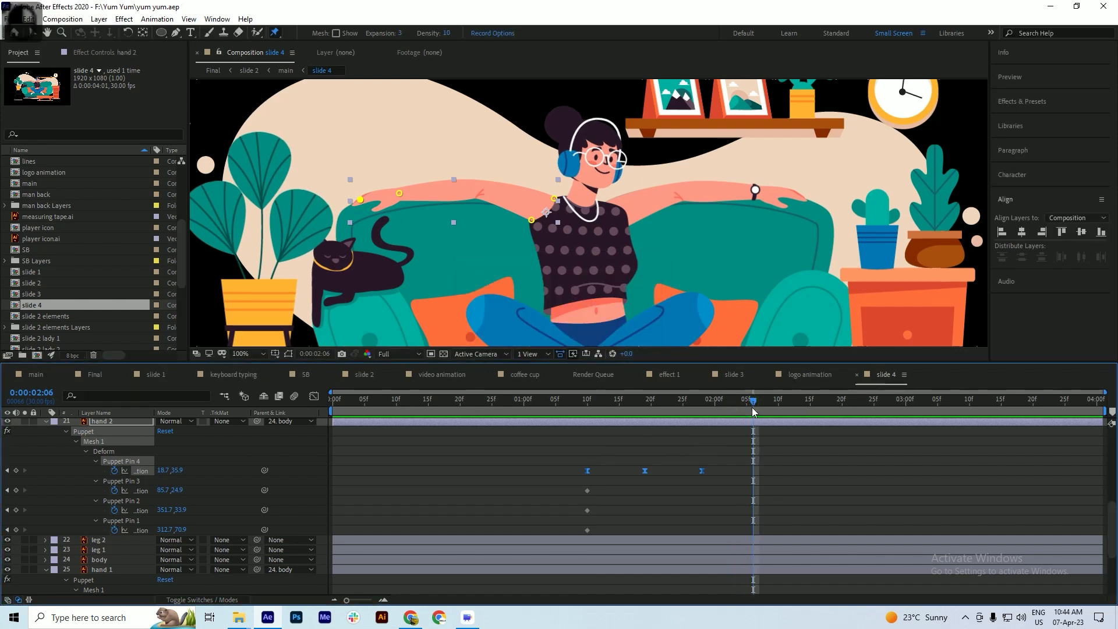
{"action": "scroll", "coordinate": [755, 411], "scroll_direction": "up", "scroll_amount": 3}
{"action": "left_click_drag", "start_coordinate": [754, 409], "coordinate": [761, 415]}
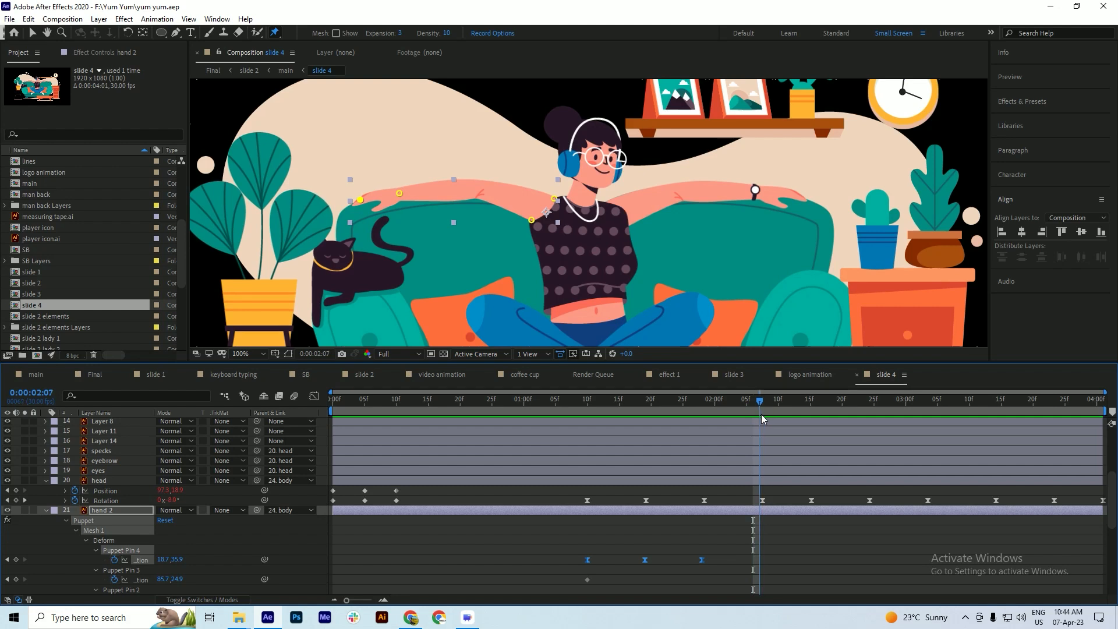
{"action": "scroll", "coordinate": [752, 461], "scroll_direction": "down", "scroll_amount": 2}
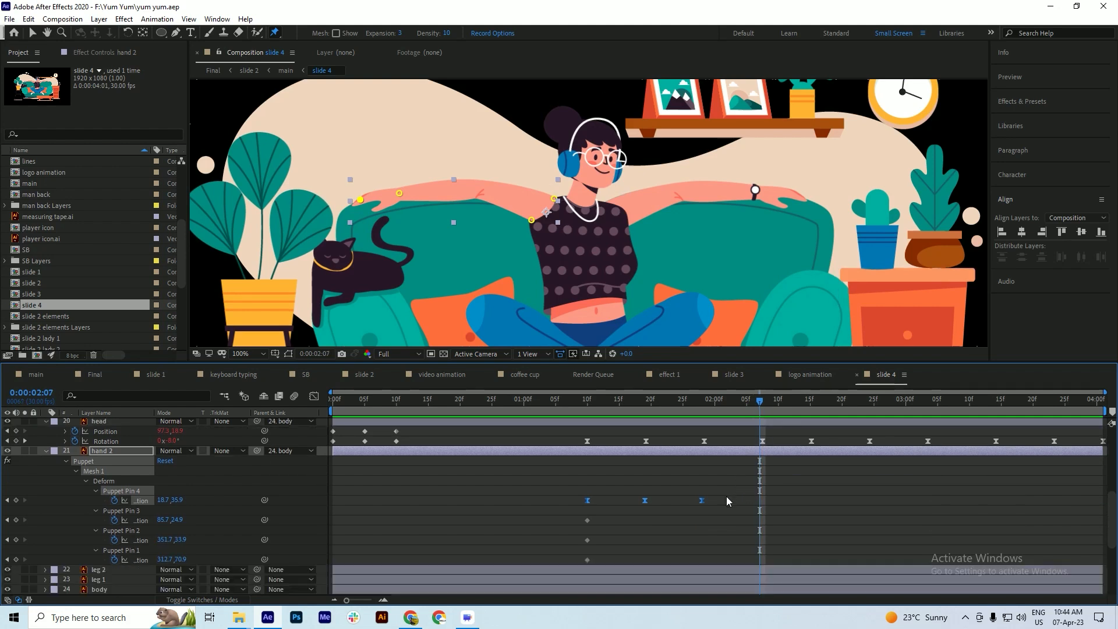
{"action": "left_click_drag", "start_coordinate": [727, 501], "coordinate": [635, 509]}
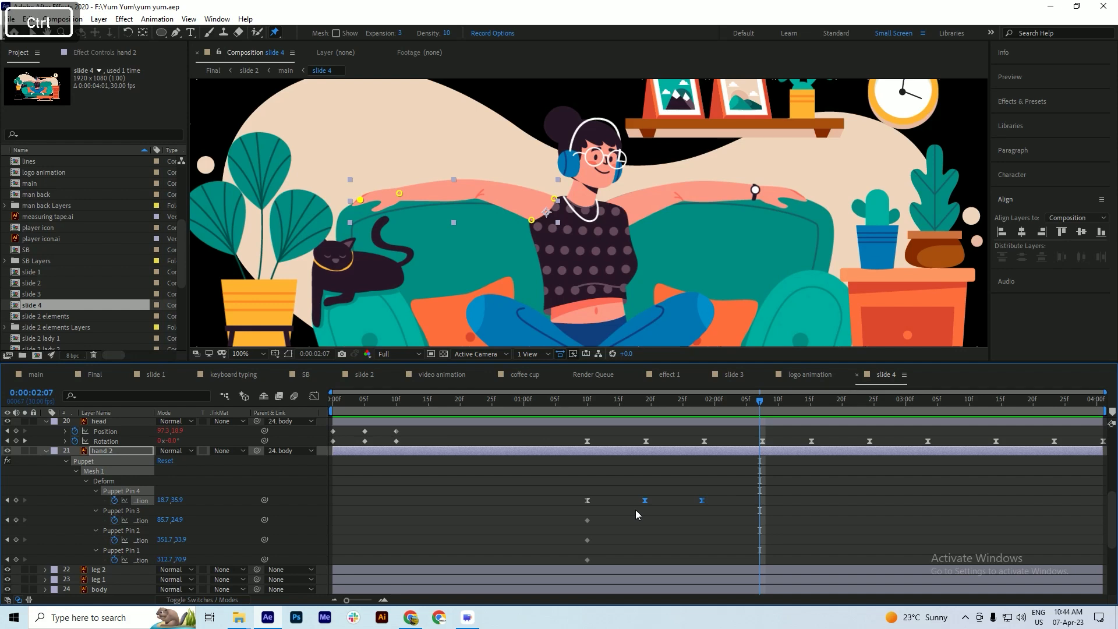
{"action": "key", "text": "ctrl+c"}
{"action": "key", "text": "ctrl+v"}
{"action": "key", "text": "ctrl+s"}
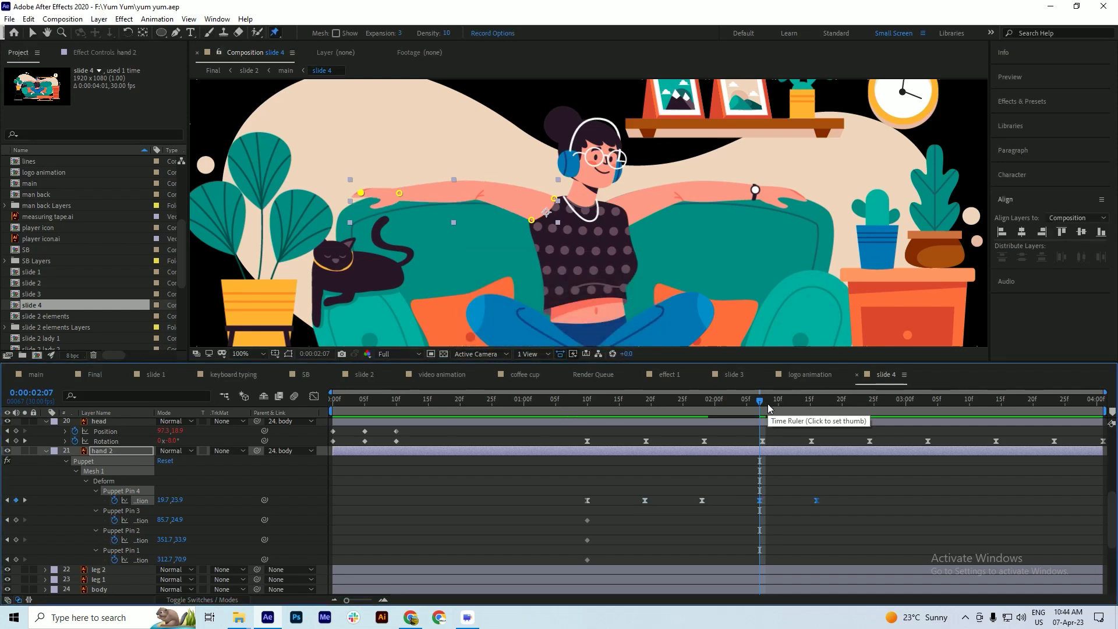
{"action": "scroll", "coordinate": [701, 466], "scroll_direction": "down", "scroll_amount": 3}
{"action": "left_click_drag", "start_coordinate": [715, 555], "coordinate": [636, 571]}
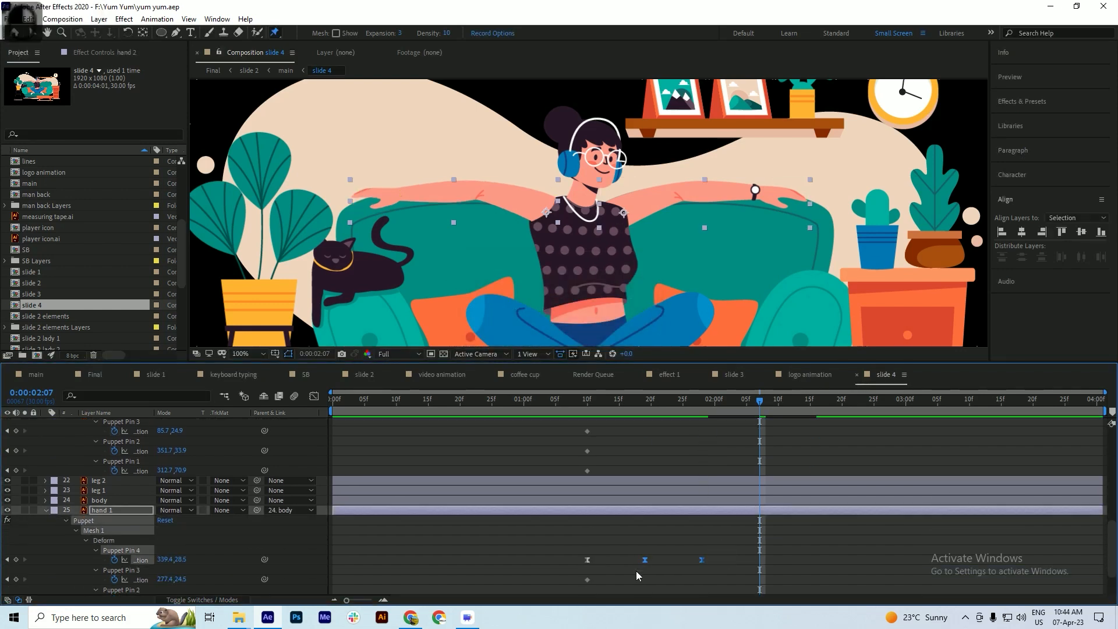
{"action": "key", "text": "ctrl+c"}
{"action": "key", "text": "ctrl+v"}
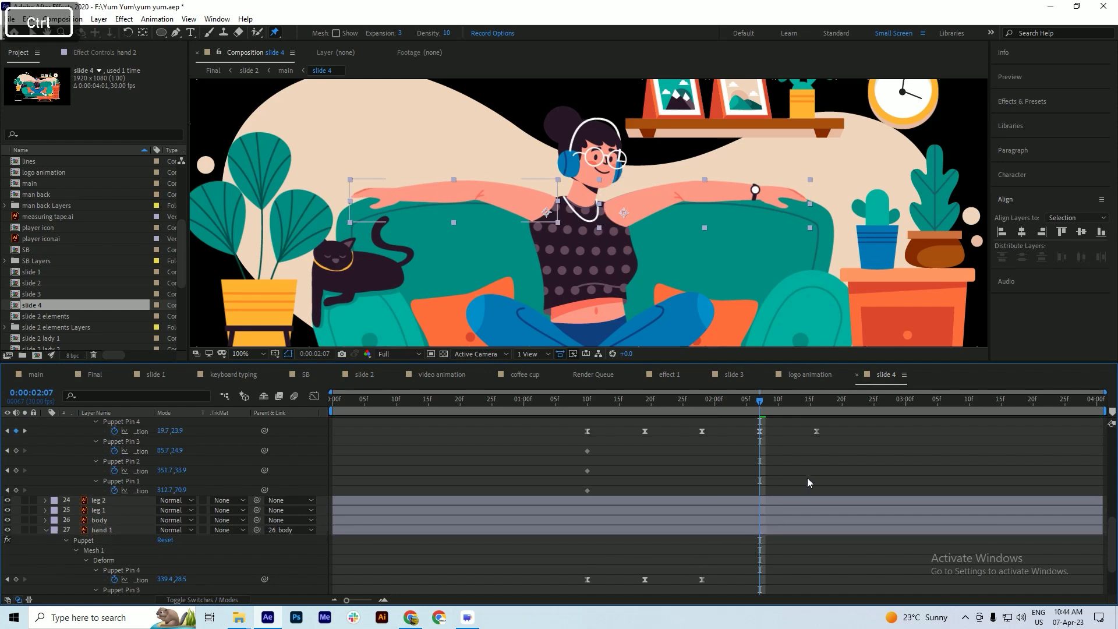
{"action": "key", "text": "ctrl+z"}
- Copy the last two Puppet Pin 4 keyframes of hand 1, paste them at 0:00:02:07 and save the project
{"action": "left_click_drag", "start_coordinate": [715, 558], "coordinate": [633, 567]}
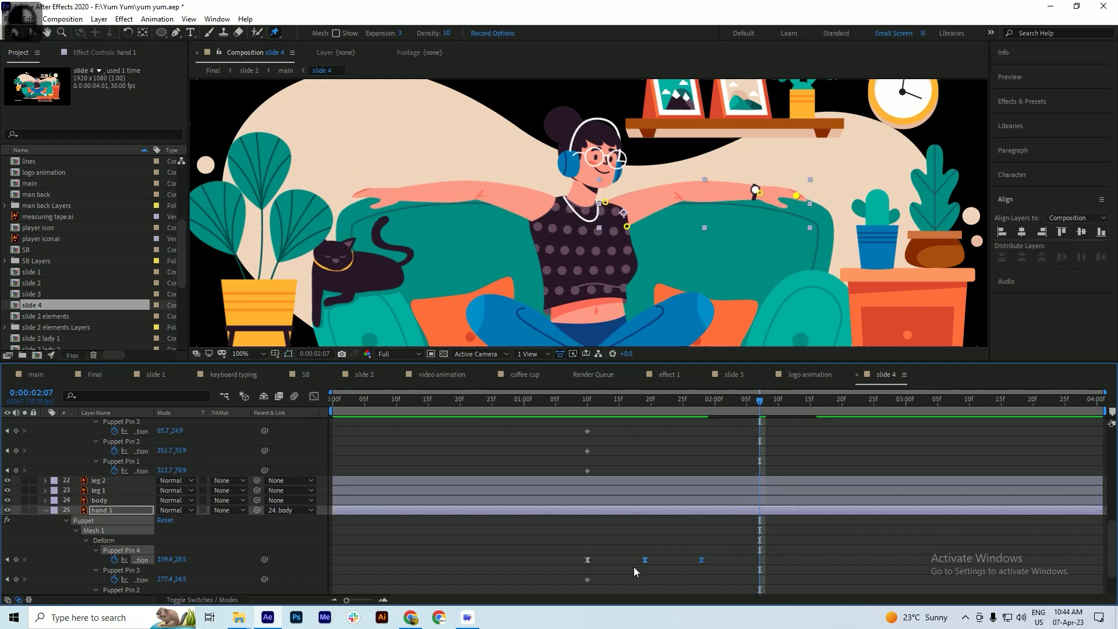
{"action": "key", "text": "ctrl+c"}
{"action": "key", "text": "ctrl+v"}
{"action": "key", "text": "ctrl+s"}
- Copy the last four Puppet Pin 4 keyframes of hand 2 and paste them at 0:00:02:24
{"action": "scroll", "coordinate": [795, 419], "scroll_direction": "up", "scroll_amount": 2}
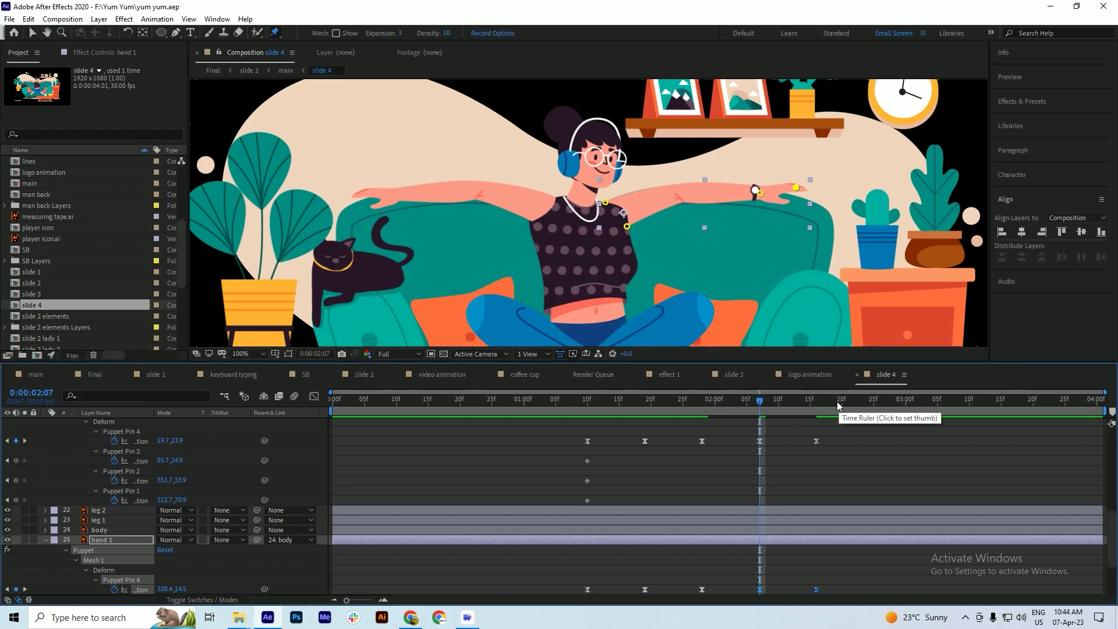
{"action": "scroll", "coordinate": [824, 404], "scroll_direction": "up", "scroll_amount": 4}
{"action": "left_click_drag", "start_coordinate": [823, 404], "coordinate": [869, 411]}
{"action": "scroll", "coordinate": [856, 411], "scroll_direction": "up", "scroll_amount": 2}
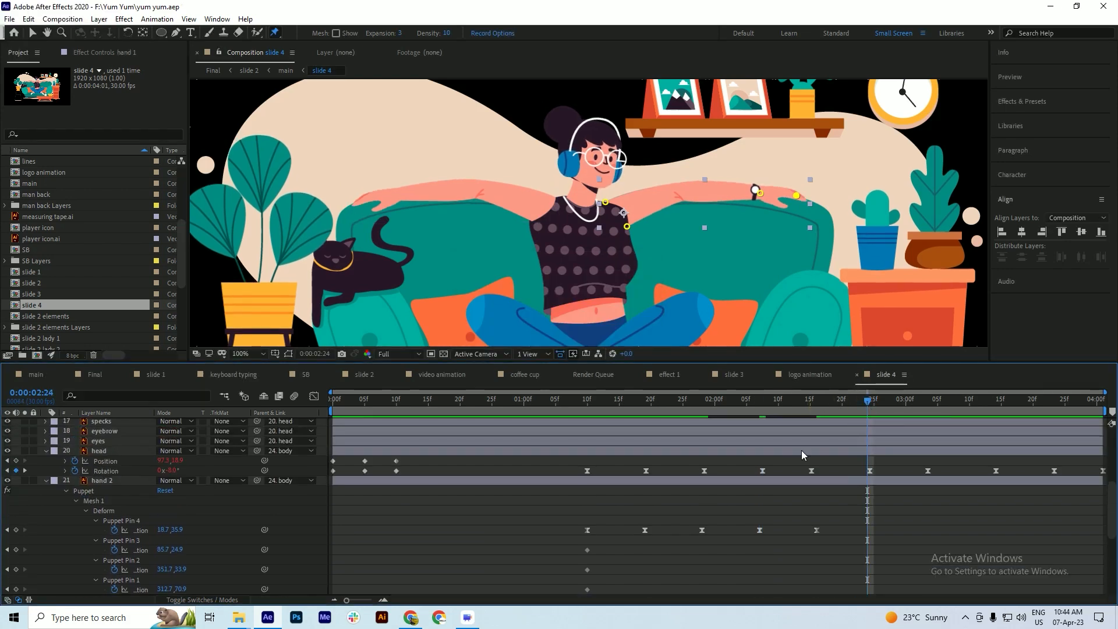
{"action": "scroll", "coordinate": [781, 455], "scroll_direction": "down", "scroll_amount": 2}
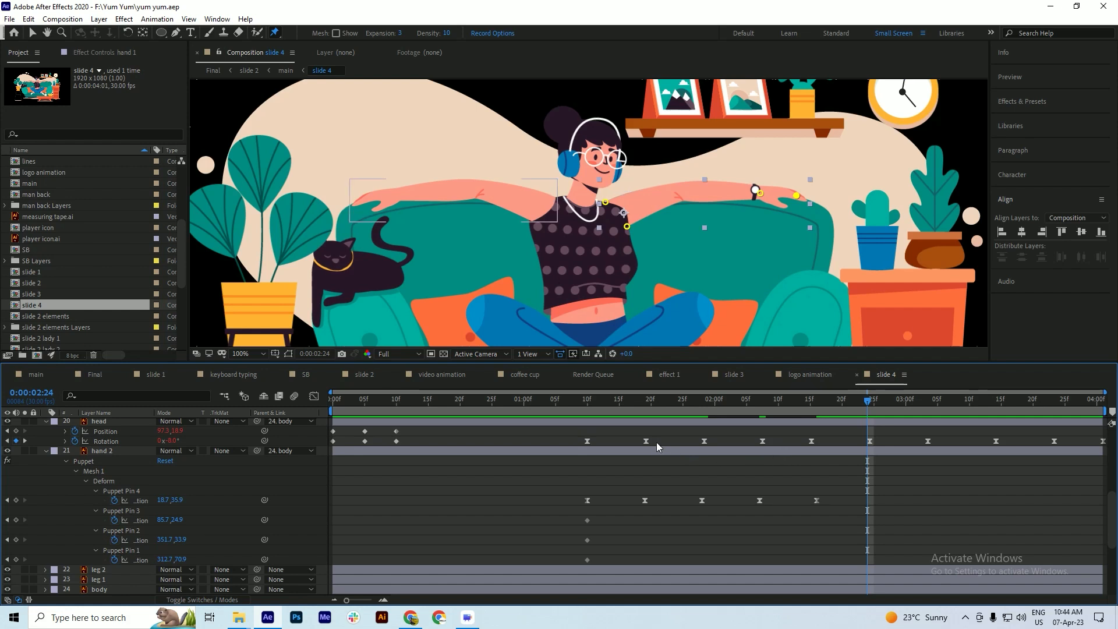
{"action": "left_click_drag", "start_coordinate": [635, 437], "coordinate": [716, 441]}
{"action": "left_click_drag", "start_coordinate": [635, 500], "coordinate": [842, 505]}
{"action": "key", "text": "ctrl+c"}
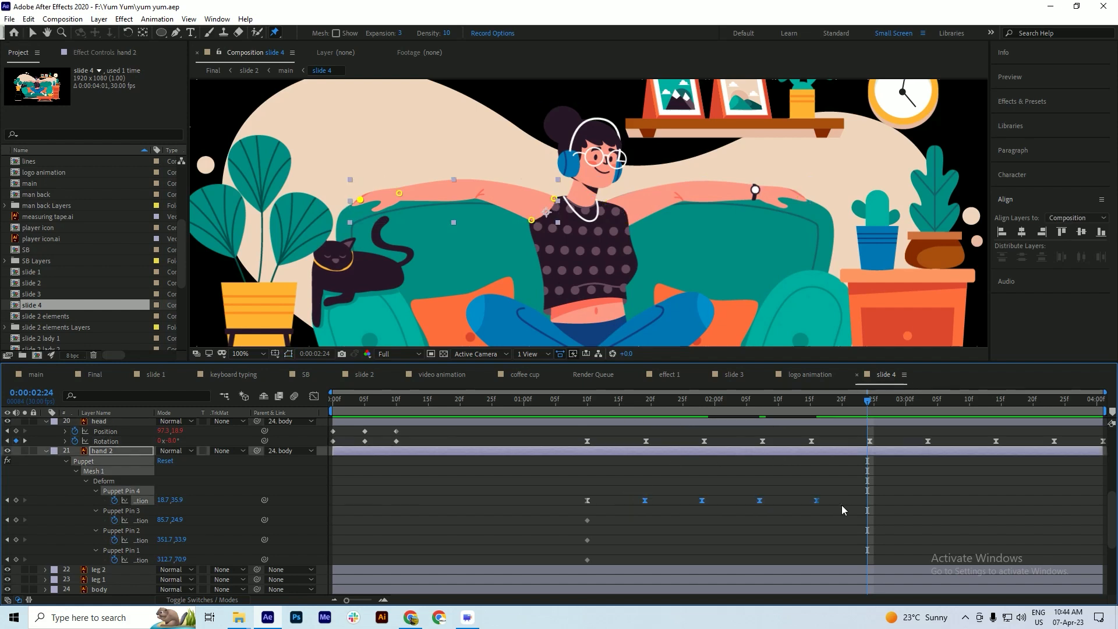
{"action": "key", "text": "ctrl+v"}
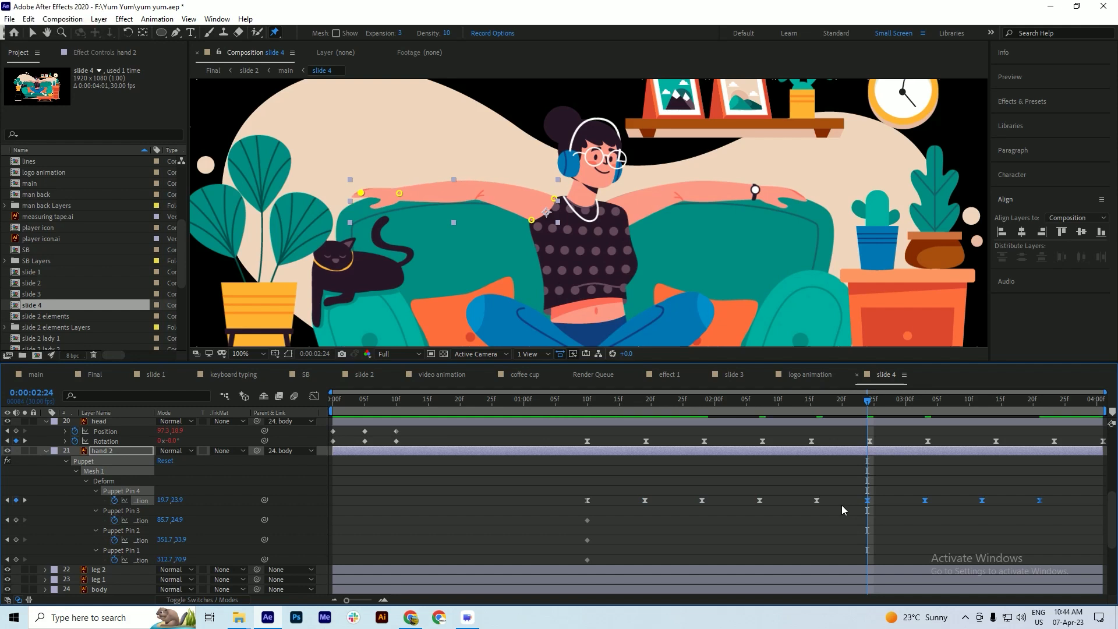
- Copy the last four Puppet Pin 4 keyframes of hand 1 and paste them at 0:00:02:24
{"action": "scroll", "coordinate": [841, 505], "scroll_direction": "down", "scroll_amount": 4}
{"action": "scroll", "coordinate": [819, 511], "scroll_direction": "down", "scroll_amount": 3}
{"action": "left_click_drag", "start_coordinate": [837, 531], "coordinate": [641, 540]}
{"action": "key", "text": "ctrl+c"}
{"action": "key", "text": "ctrl+v"}
- Move the playhead to 0:00:04:00 and save the project
{"action": "scroll", "coordinate": [1009, 445], "scroll_direction": "up", "scroll_amount": 3}
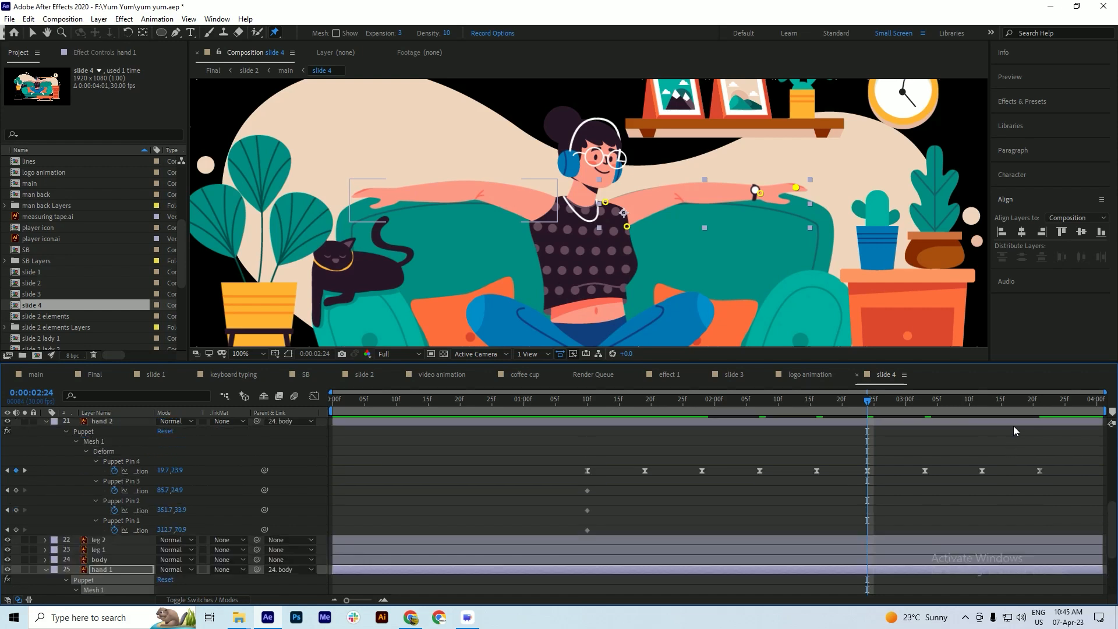
{"action": "scroll", "coordinate": [1013, 426], "scroll_direction": "down", "scroll_amount": 2}
{"action": "left_click_drag", "start_coordinate": [1015, 406], "coordinate": [1101, 408]}
{"action": "scroll", "coordinate": [1093, 445], "scroll_direction": "up", "scroll_amount": 1}
{"action": "scroll", "coordinate": [1093, 445], "scroll_direction": "up", "scroll_amount": 2}
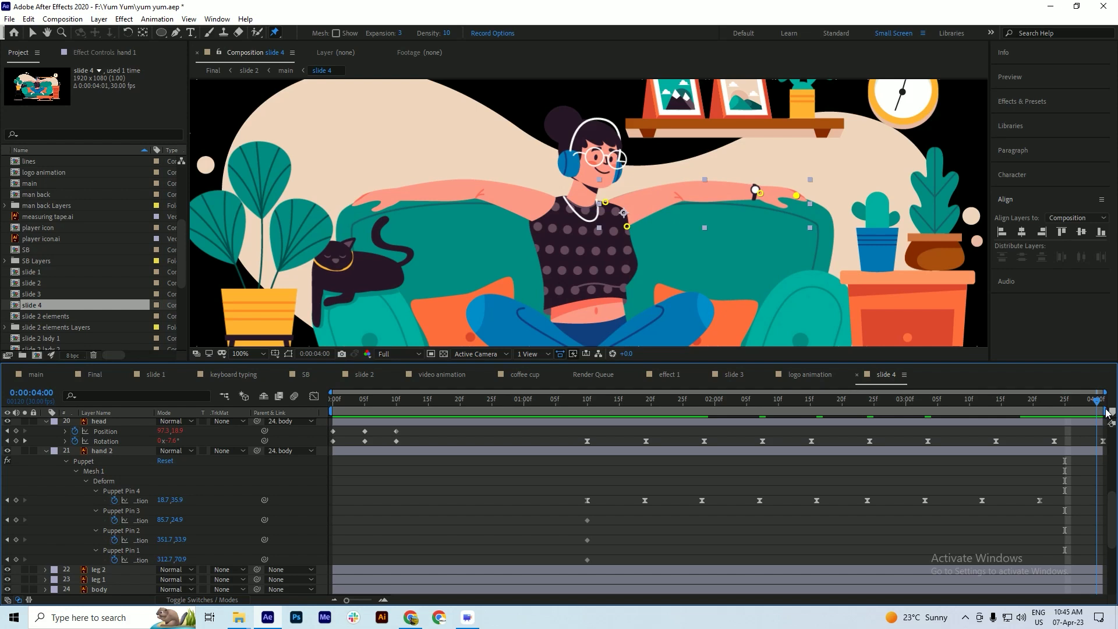
{"action": "key", "text": "ctrl+s"}
{"action": "left_click", "coordinate": [983, 499]}
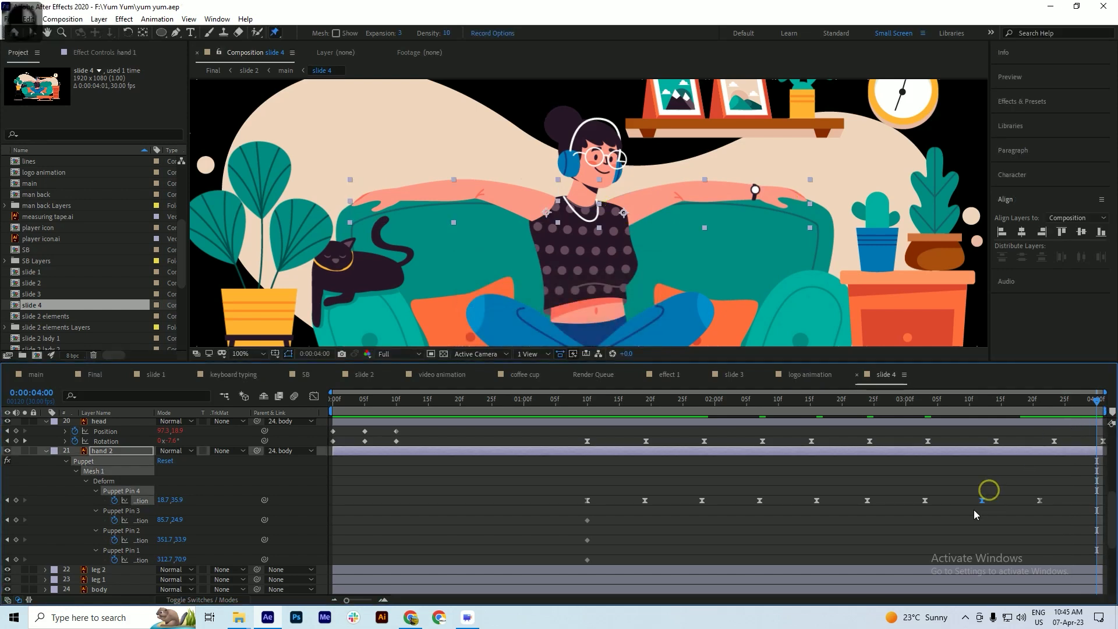
{"action": "key", "text": "ctrl+v"}
{"action": "key", "text": "ctrl+z"}
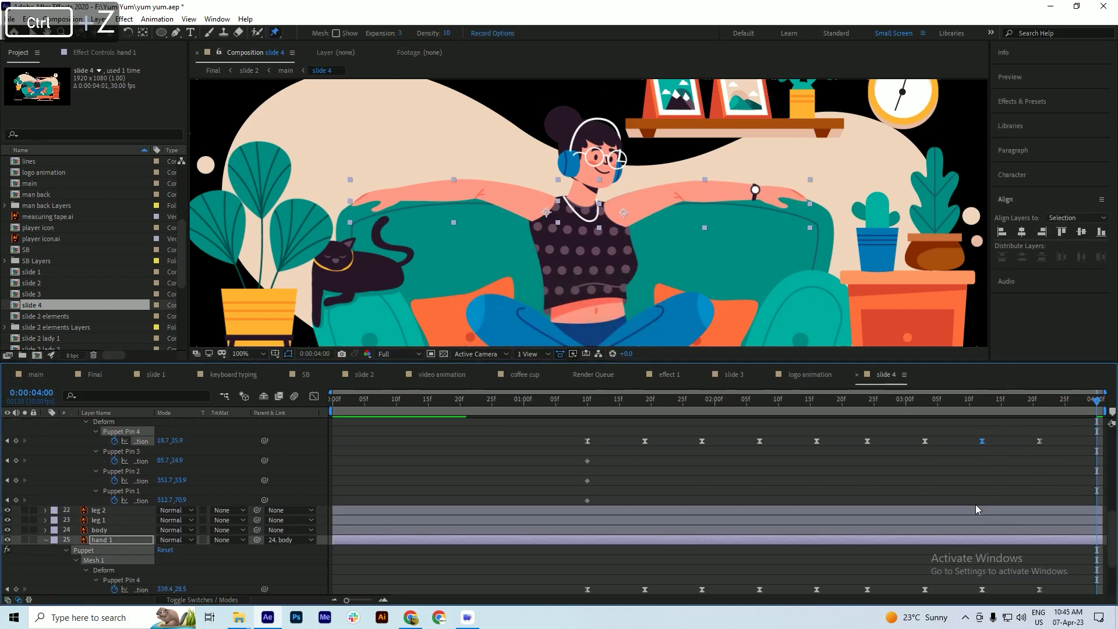
{"action": "key", "text": "ctrl+z"}
- Duplicate the 0:00:03:12 Puppet Pin 4 keyframe of hand 2 and of hand 1 at 0:00:04:00, then save the project
{"action": "left_click", "coordinate": [985, 501]}
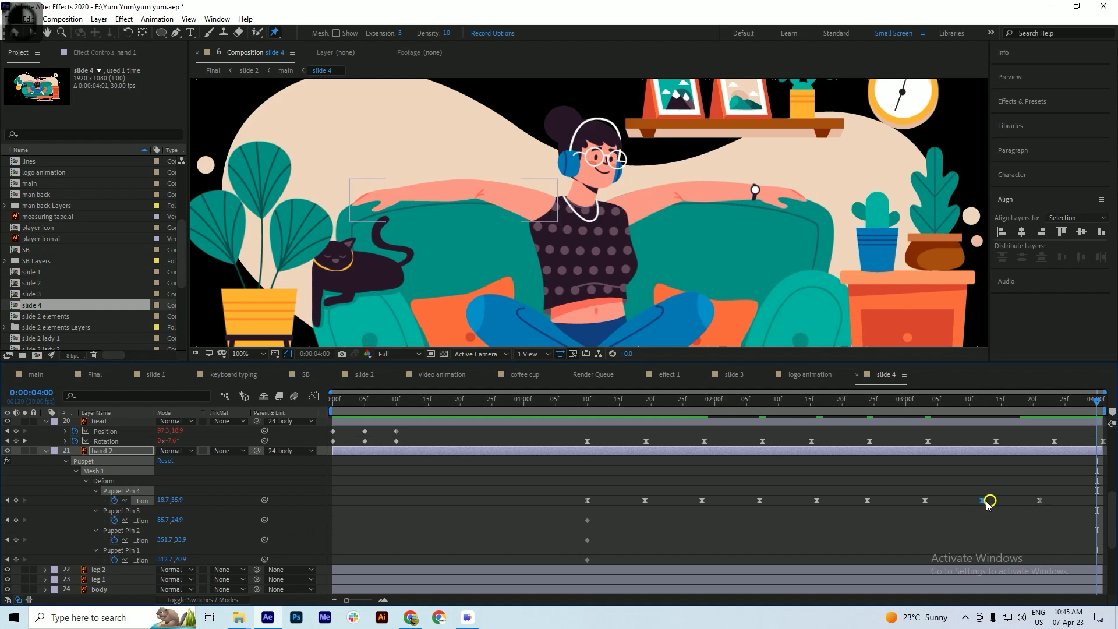
{"action": "key", "text": "ctrl+v"}
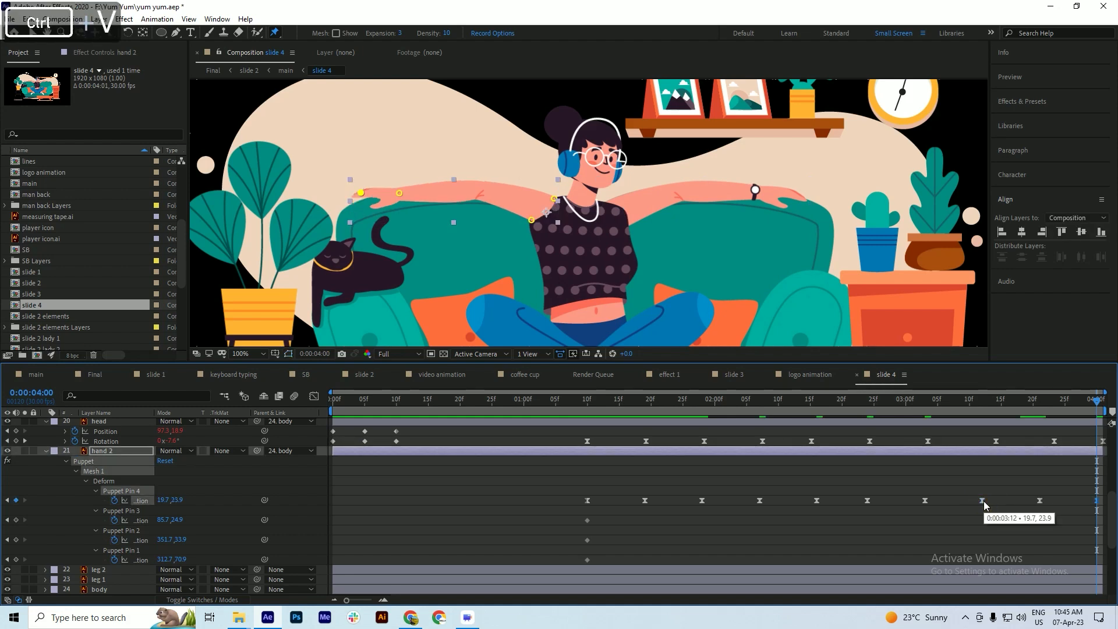
{"action": "left_click", "coordinate": [984, 558]}
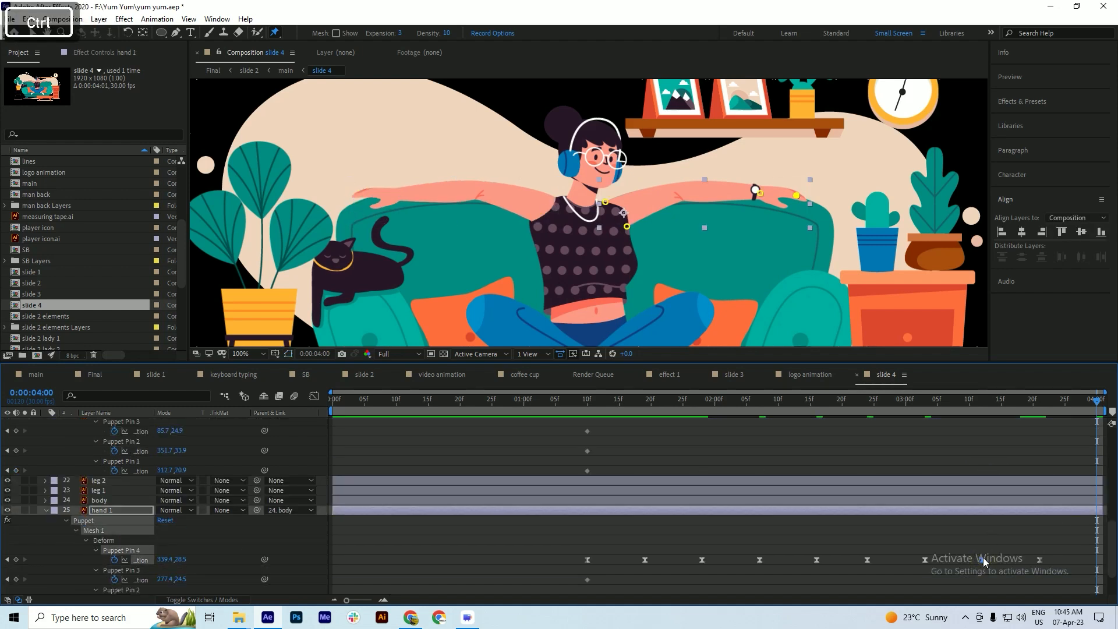
{"action": "key", "text": "ctrl+v"}
{"action": "key", "text": "ctrl+s"}
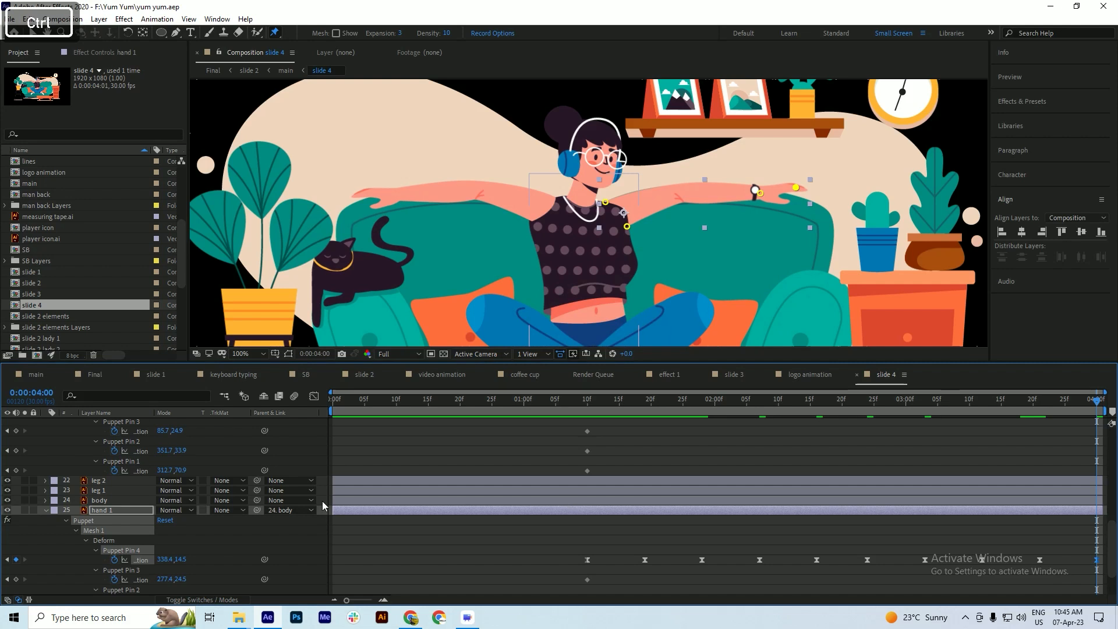
- Preview the slide 4 animation with all layer properties collapsed, then save the project
{"action": "key", "text": "ctrl+a"}
{"action": "key", "text": "space"}
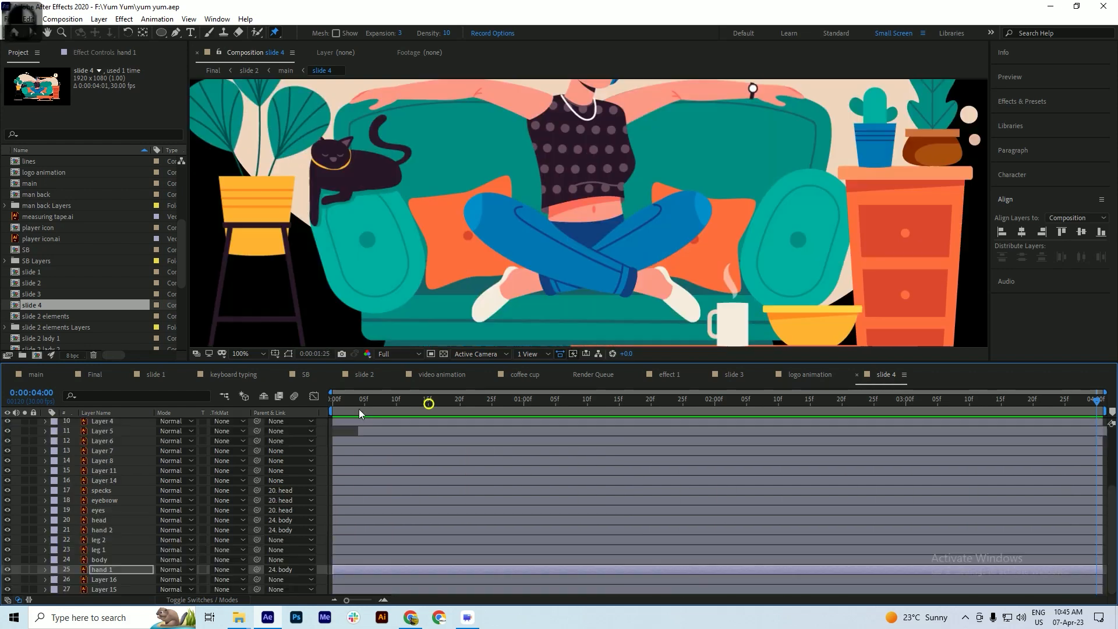
{"action": "left_click_drag", "start_coordinate": [429, 404], "coordinate": [442, 431]}
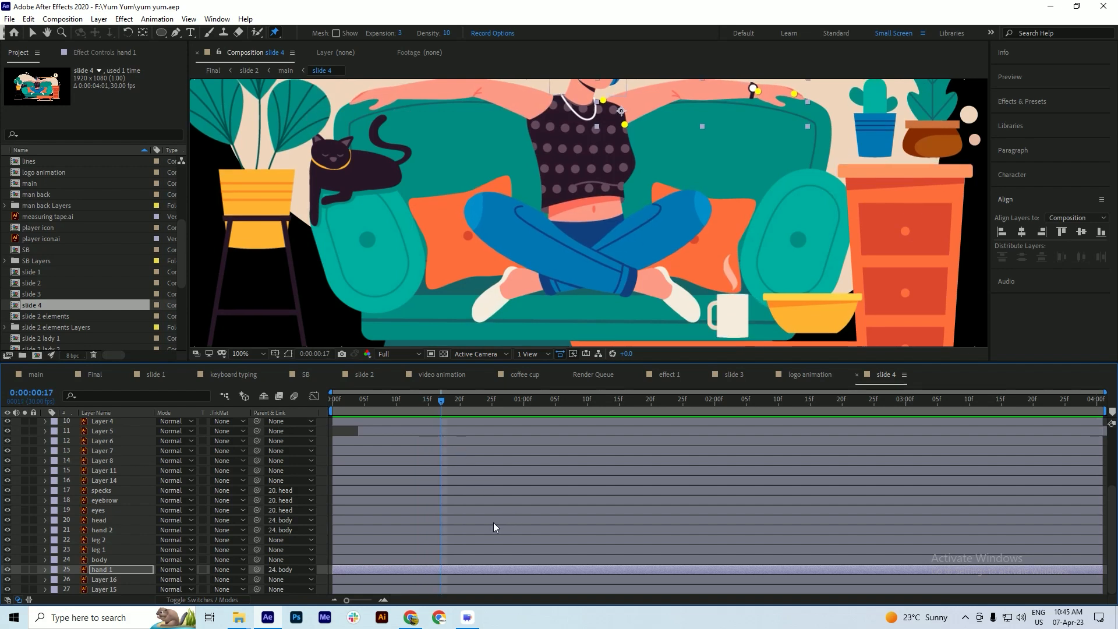
{"action": "left_click", "coordinate": [466, 522]}
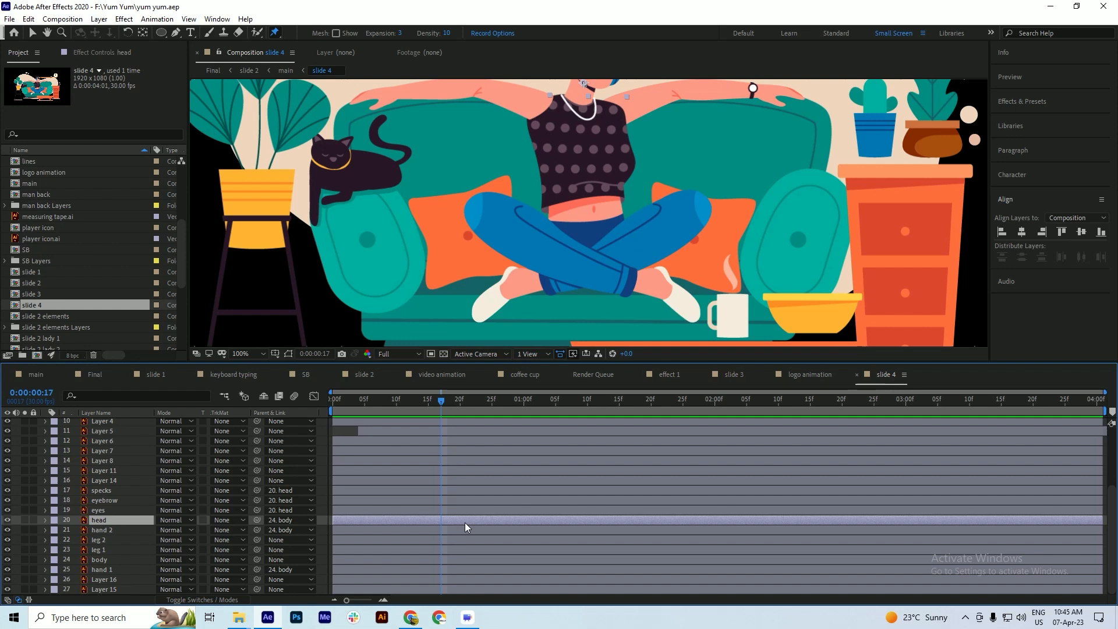
{"action": "key", "text": "ctrl+s"}
- Reveal the animated properties of hand 1 and move the playhead to its first Puppet Pin 4 keyframe at 0:00:01:10
{"action": "key", "text": "v"}
{"action": "left_click", "coordinate": [499, 302]}
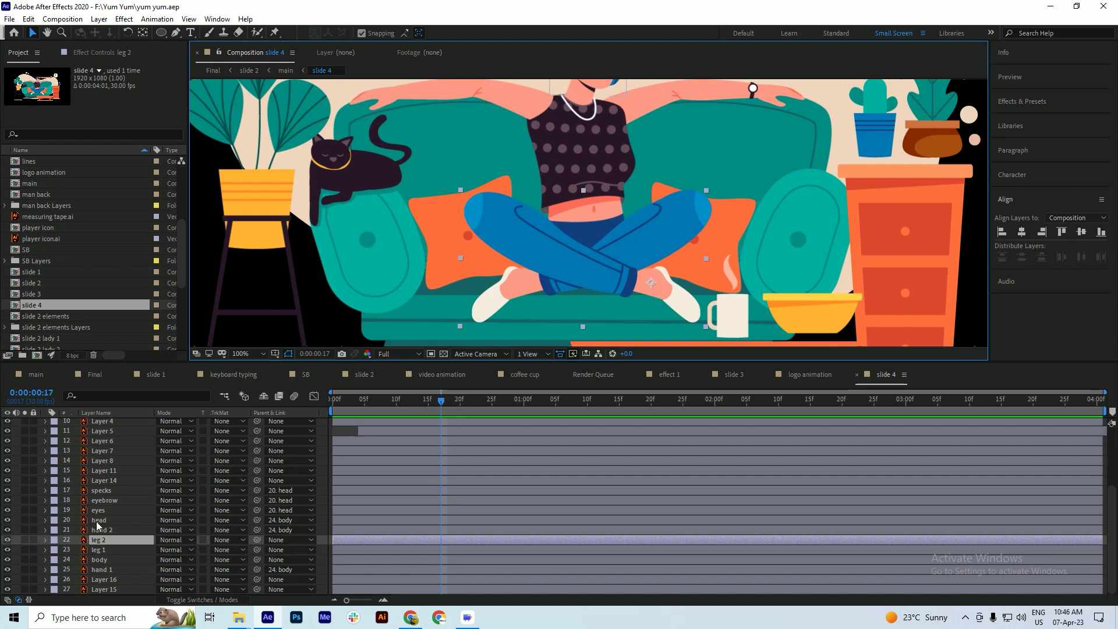
{"action": "left_click", "coordinate": [103, 570]}
{"action": "key", "text": "u"}
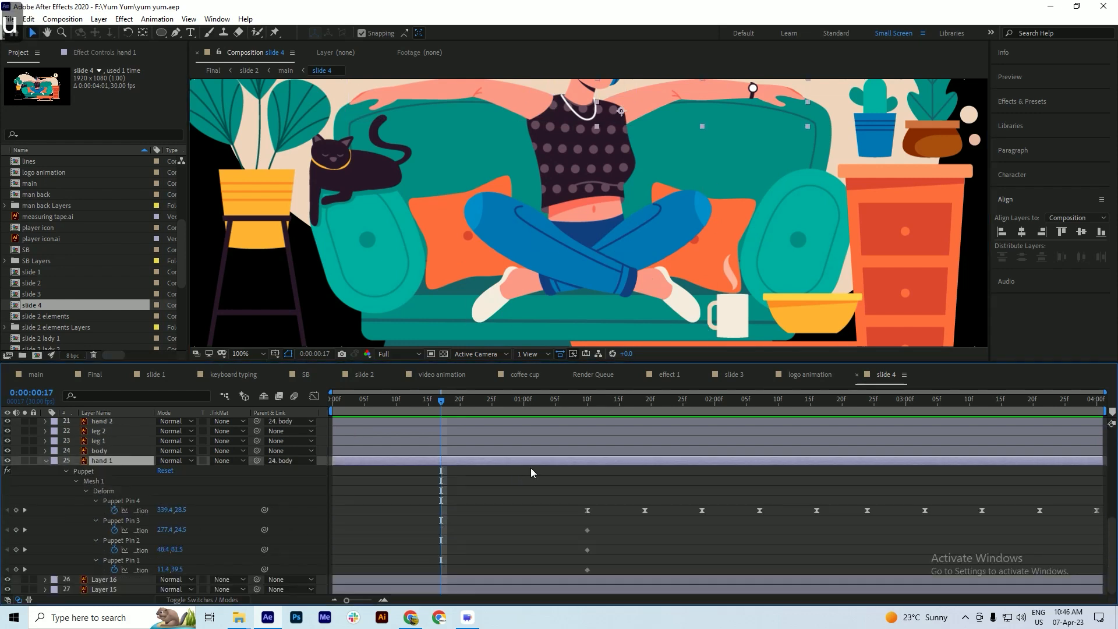
{"action": "left_click_drag", "start_coordinate": [570, 404], "coordinate": [587, 404]}
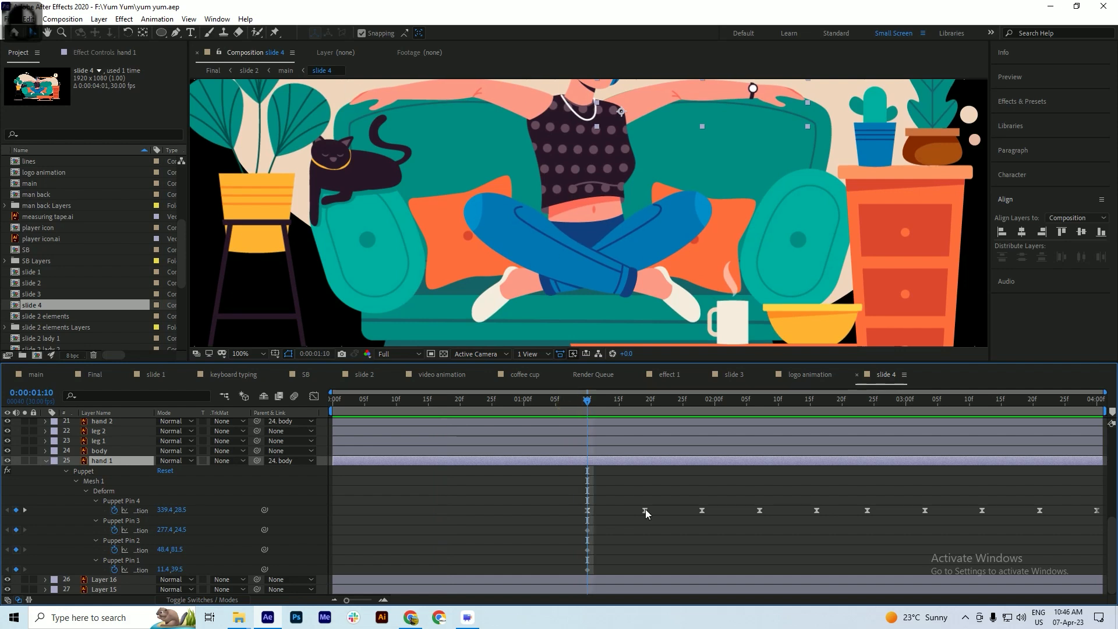
- Place five puppet pins on leg 1, from the knee along the shin to the ankle and shoe tip, and save the project
{"action": "scroll", "coordinate": [636, 508], "scroll_direction": "up", "scroll_amount": 4}
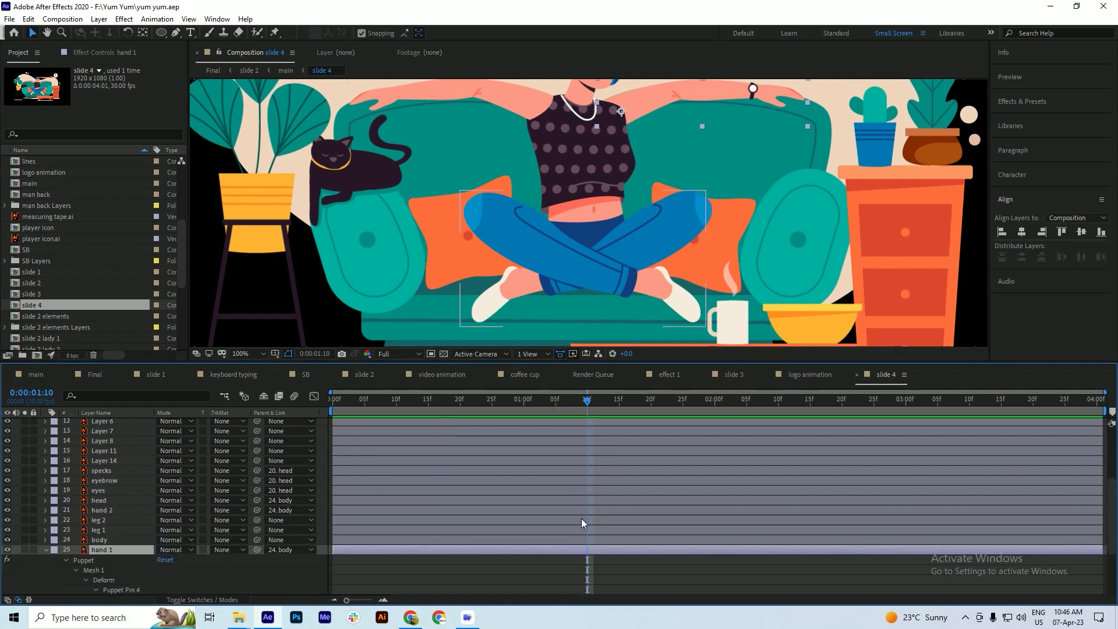
{"action": "scroll", "coordinate": [581, 518], "scroll_direction": "down", "scroll_amount": 4}
{"action": "scroll", "coordinate": [582, 522], "scroll_direction": "up", "scroll_amount": 2}
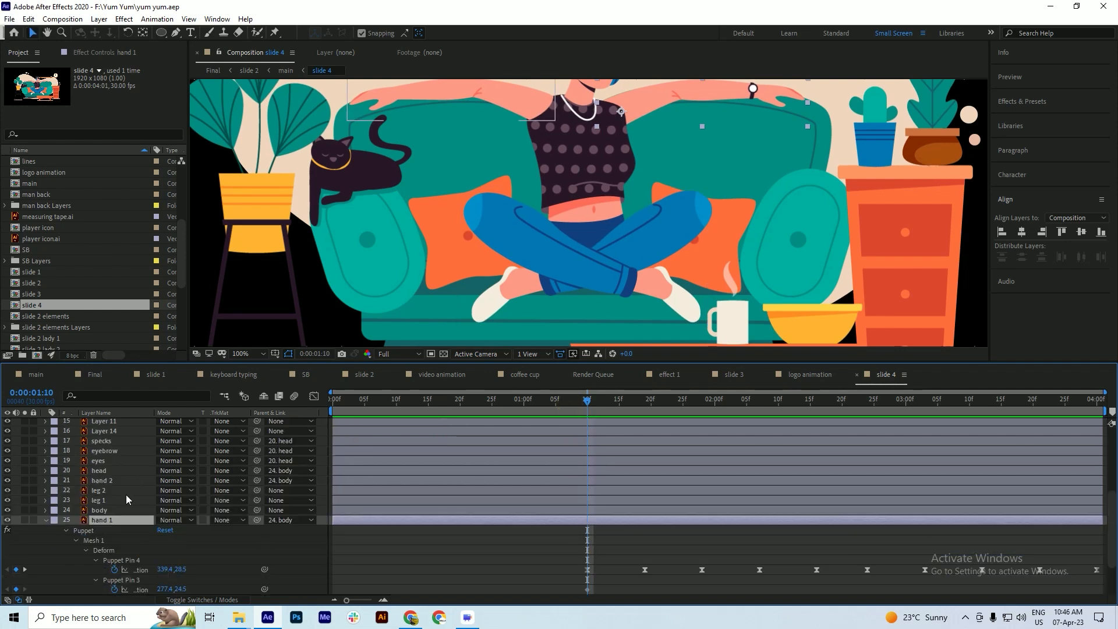
{"action": "left_click", "coordinate": [101, 500]}
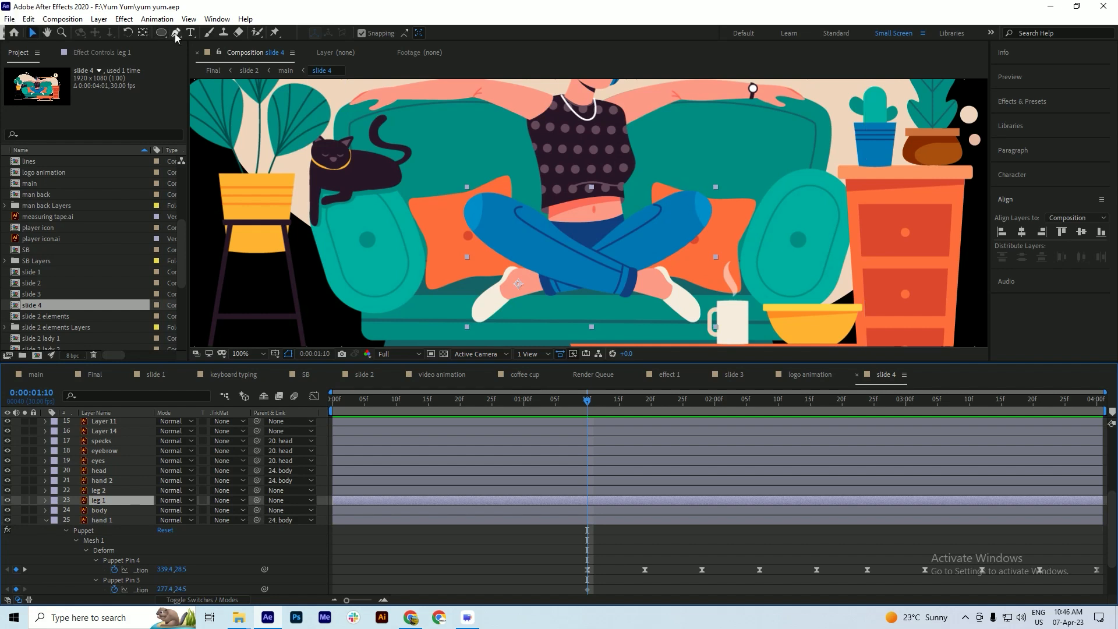
{"action": "left_click", "coordinate": [274, 32]}
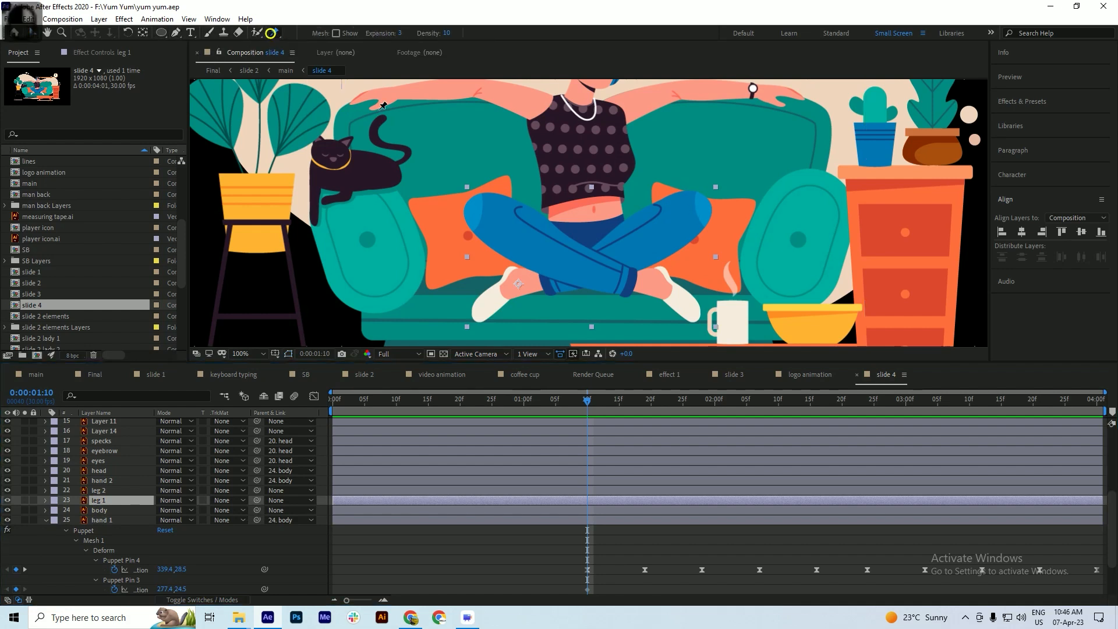
{"action": "left_click", "coordinate": [681, 192]}
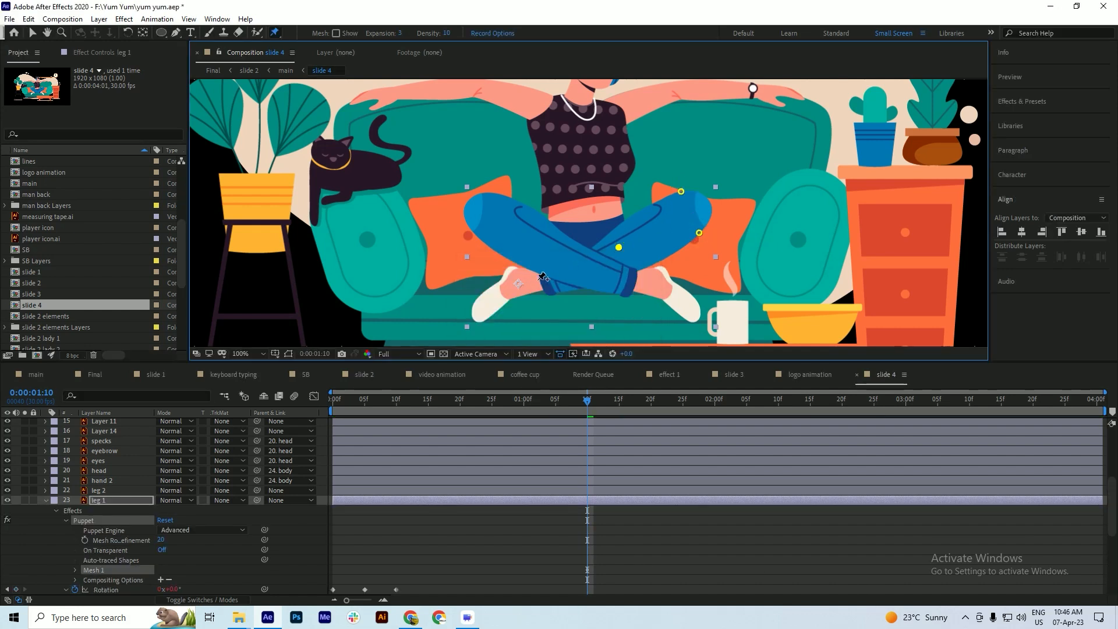
{"action": "left_click", "coordinate": [482, 312]}
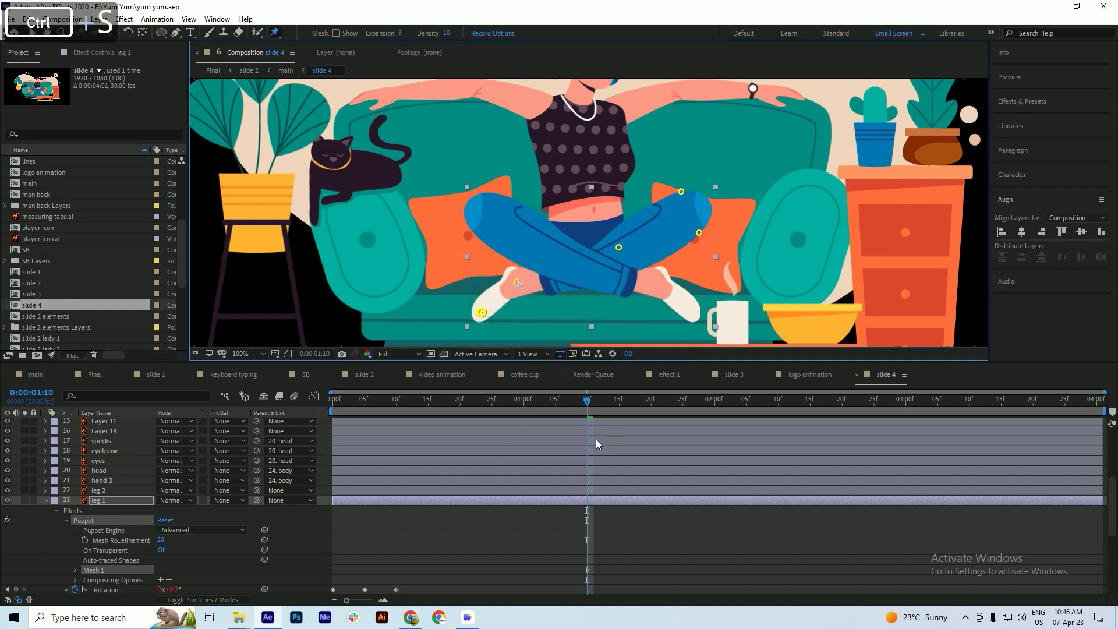
- Try shifting leg 1's shoe-tip pin to about 35.2, 223.3 at 0:00:01:19, save the project and preview the movement
{"action": "scroll", "coordinate": [596, 438], "scroll_direction": "down", "scroll_amount": 4}
{"action": "left_click_drag", "start_coordinate": [613, 410], "coordinate": [644, 420]}
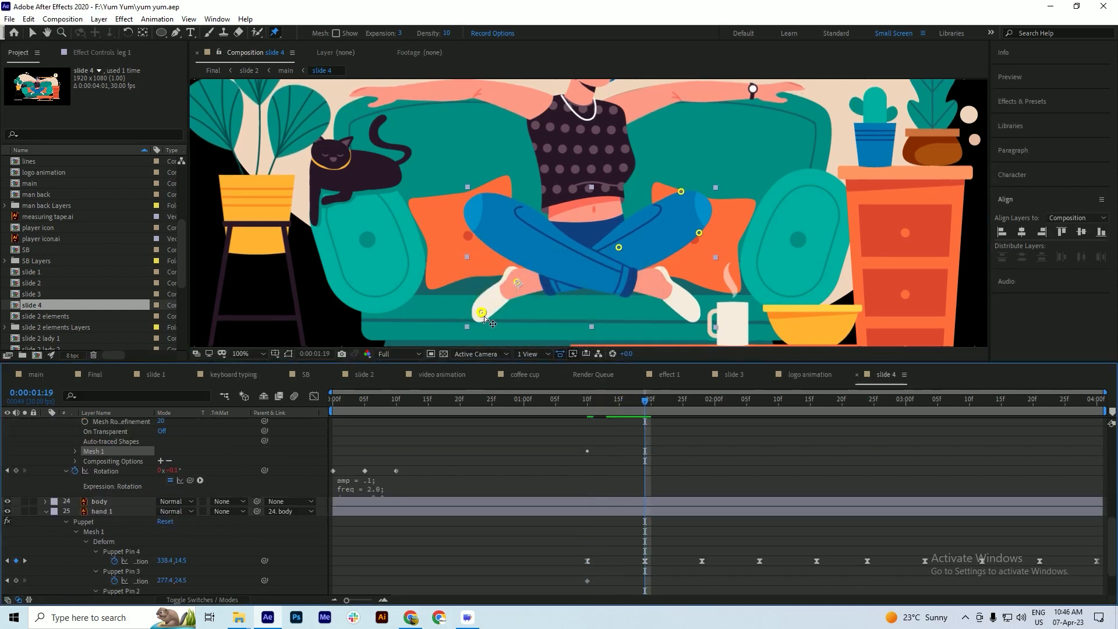
{"action": "left_click_drag", "start_coordinate": [483, 313], "coordinate": [488, 319]}
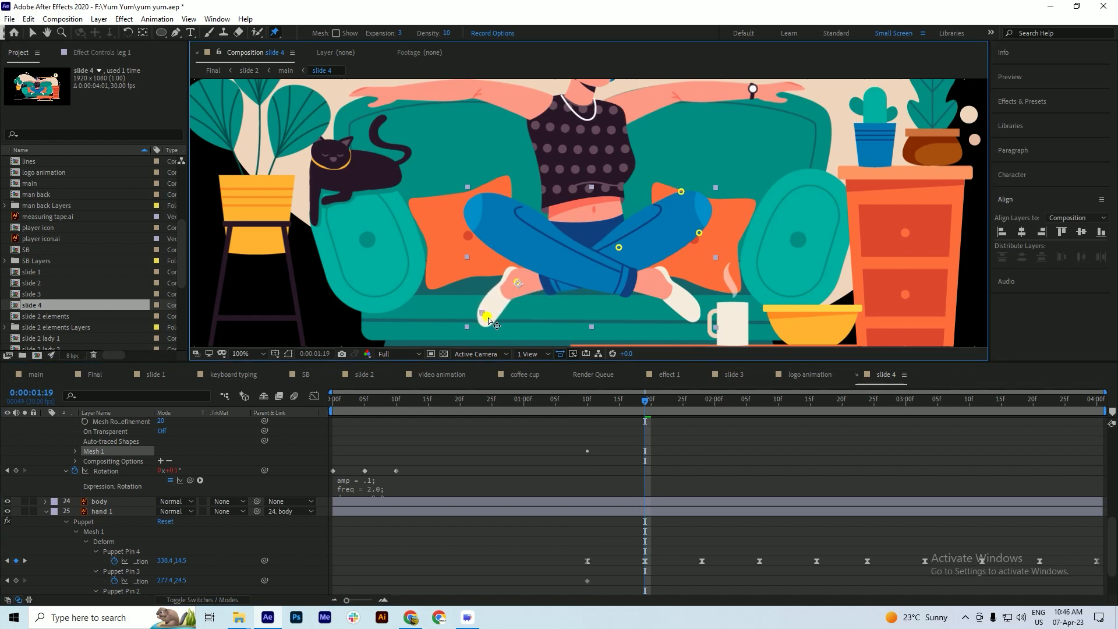
{"action": "key", "text": "ctrl+s"}
{"action": "left_click_drag", "start_coordinate": [645, 401], "coordinate": [600, 418]}
{"action": "key", "text": "space"}
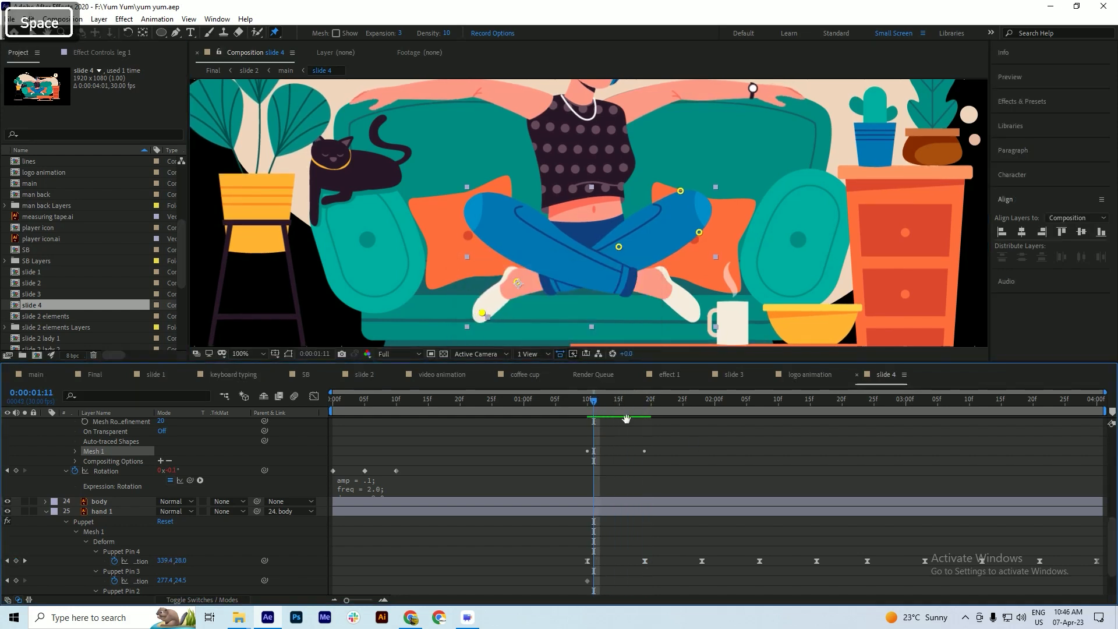
{"action": "left_click", "coordinate": [606, 407]}
{"action": "left_click_drag", "start_coordinate": [606, 419], "coordinate": [646, 429]}
{"action": "scroll", "coordinate": [645, 429], "scroll_direction": "up", "scroll_amount": 4}
{"action": "scroll", "coordinate": [643, 441], "scroll_direction": "down", "scroll_amount": 2}
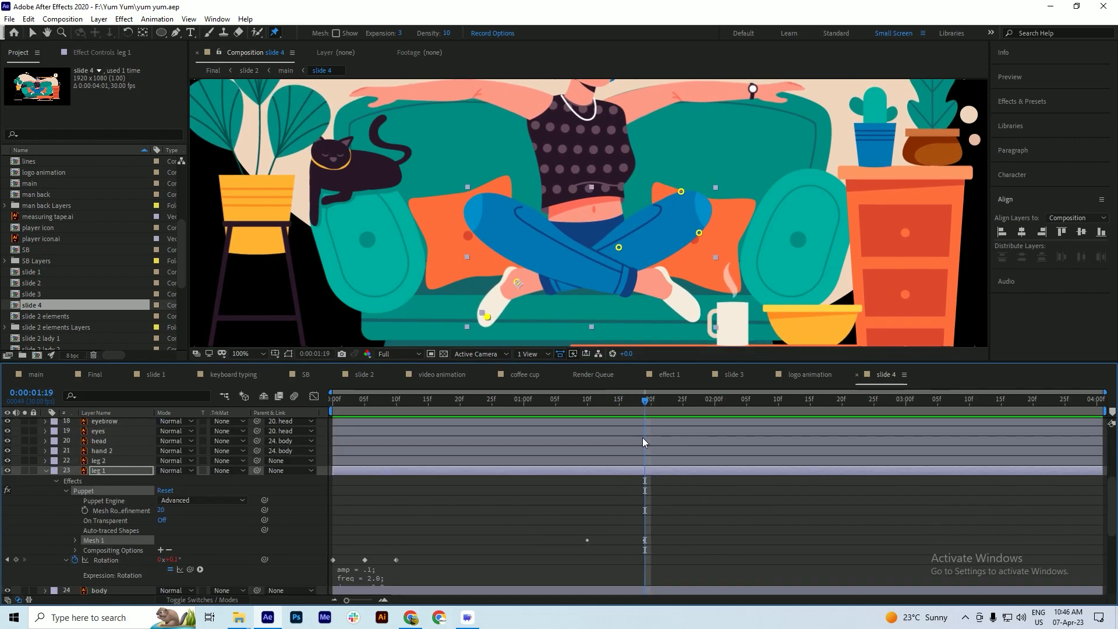
- Reveal leg 1's animated properties and delete the Puppet Pin 5 keyframe at 0:00:01:19
{"action": "left_click", "coordinate": [639, 469]}
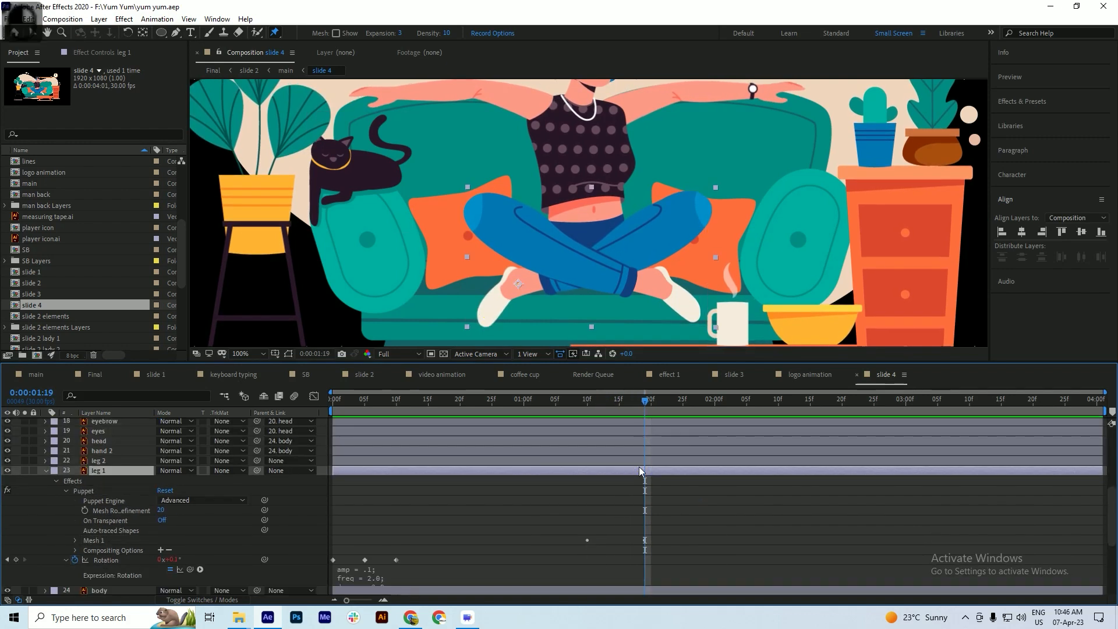
{"action": "key", "text": "u"}
{"action": "key", "text": "ctrl"}
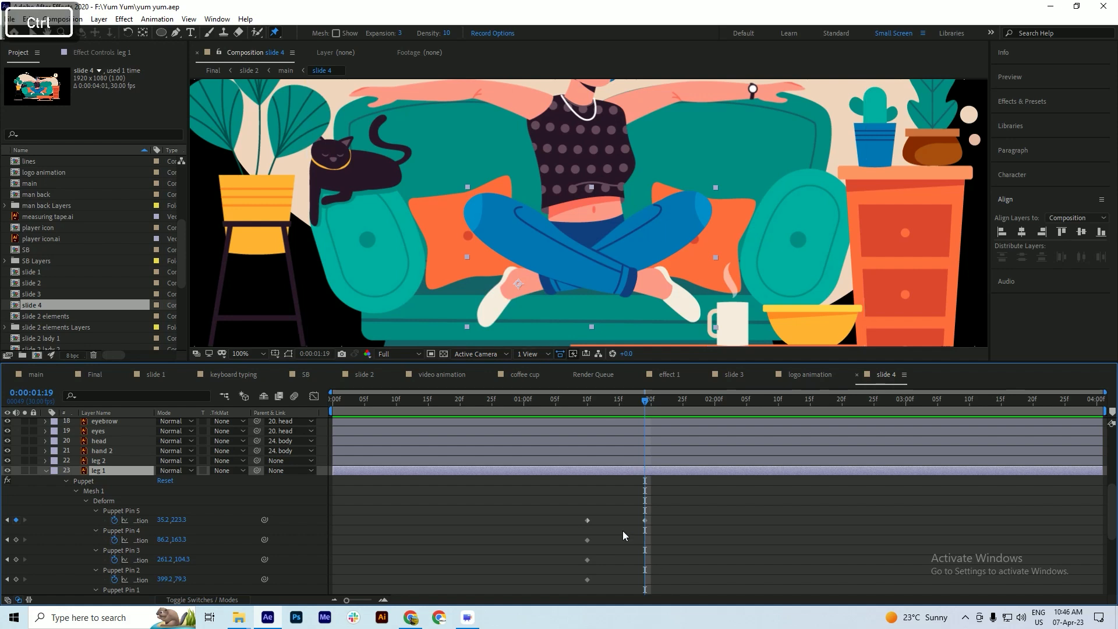
{"action": "left_click_drag", "start_coordinate": [655, 513], "coordinate": [628, 526]}
{"action": "key", "text": "Delete"}
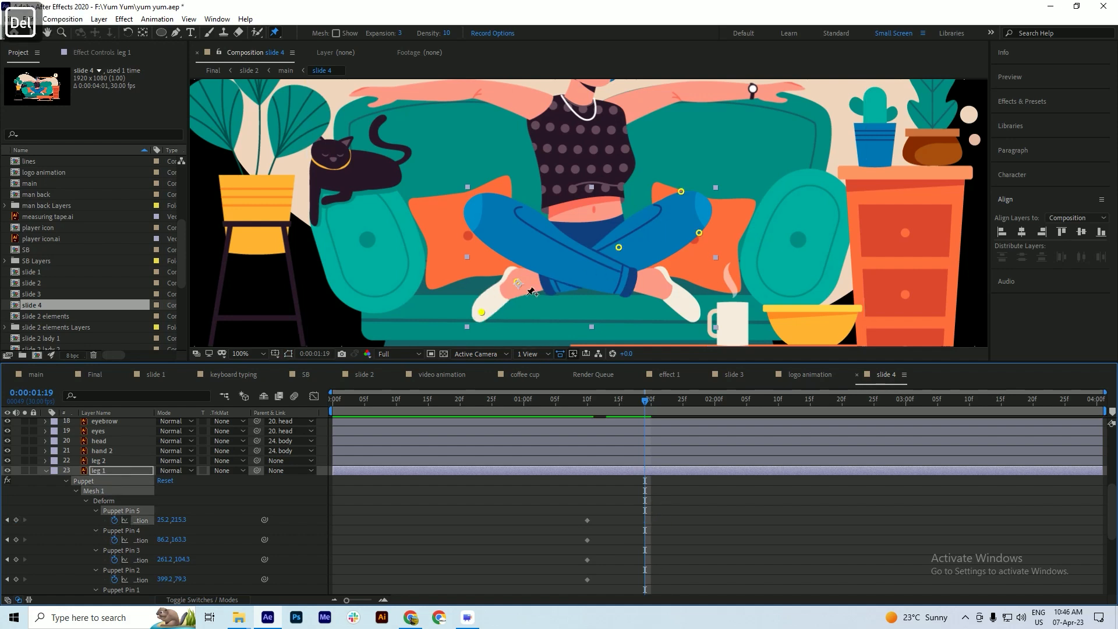
- Raise leg 1's shoe-tip pin to about 20.7, 207.3 at 0:00:01:19, save the project and preview the foot movement
{"action": "scroll", "coordinate": [489, 307], "scroll_direction": "up", "scroll_amount": 2}
{"action": "left_click_drag", "start_coordinate": [475, 320], "coordinate": [473, 315]}
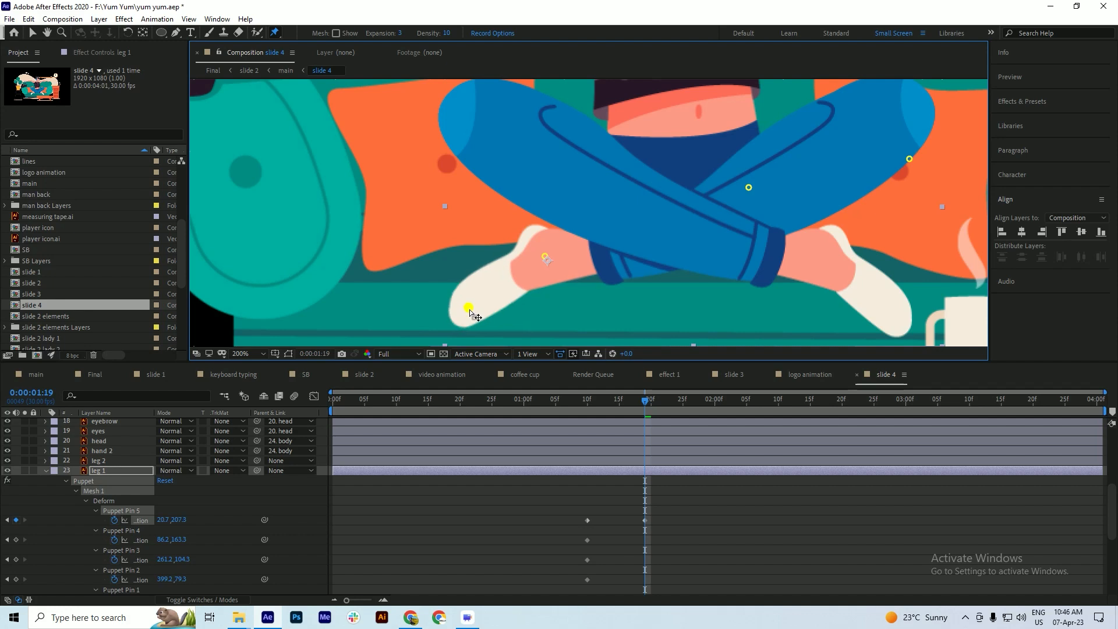
{"action": "key", "text": "ctrl+s"}
{"action": "mouse_move", "coordinate": [633, 402]}
{"action": "left_mouse_down"}
{"action": "mouse_move", "coordinate": [577, 417]}
{"action": "mouse_move", "coordinate": [645, 415]}
{"action": "left_mouse_up"}
{"action": "key", "text": "space"}
{"action": "key", "text": "space"}
- Apply Easy Ease to both Puppet Pin 5 keyframes of leg 1 and save the project
{"action": "left_click_drag", "start_coordinate": [666, 518], "coordinate": [576, 526]}
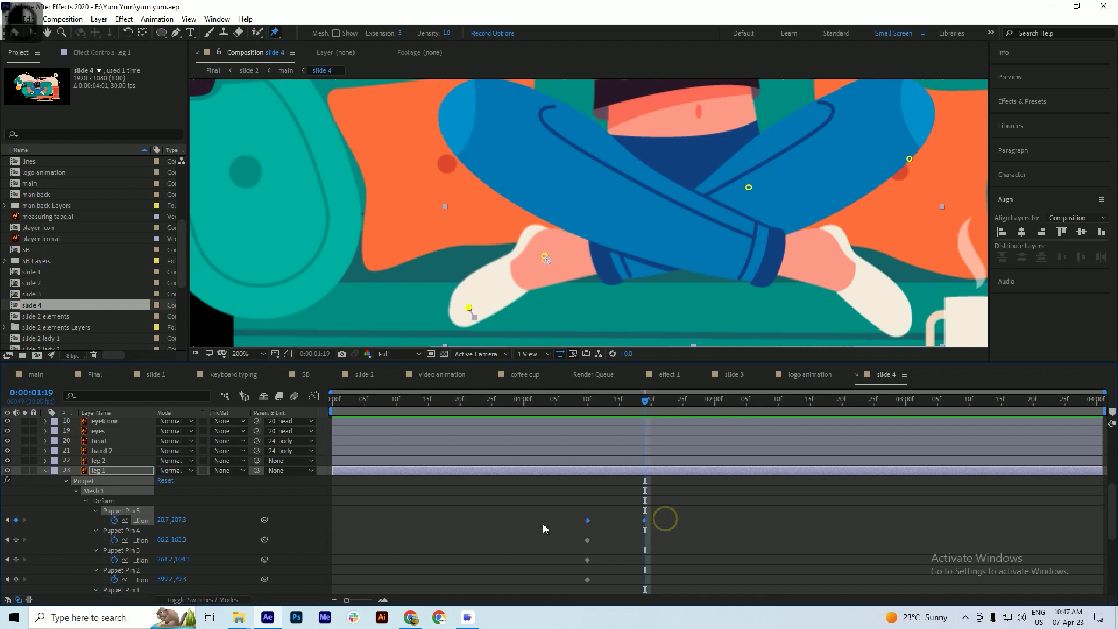
{"action": "key", "text": "F9"}
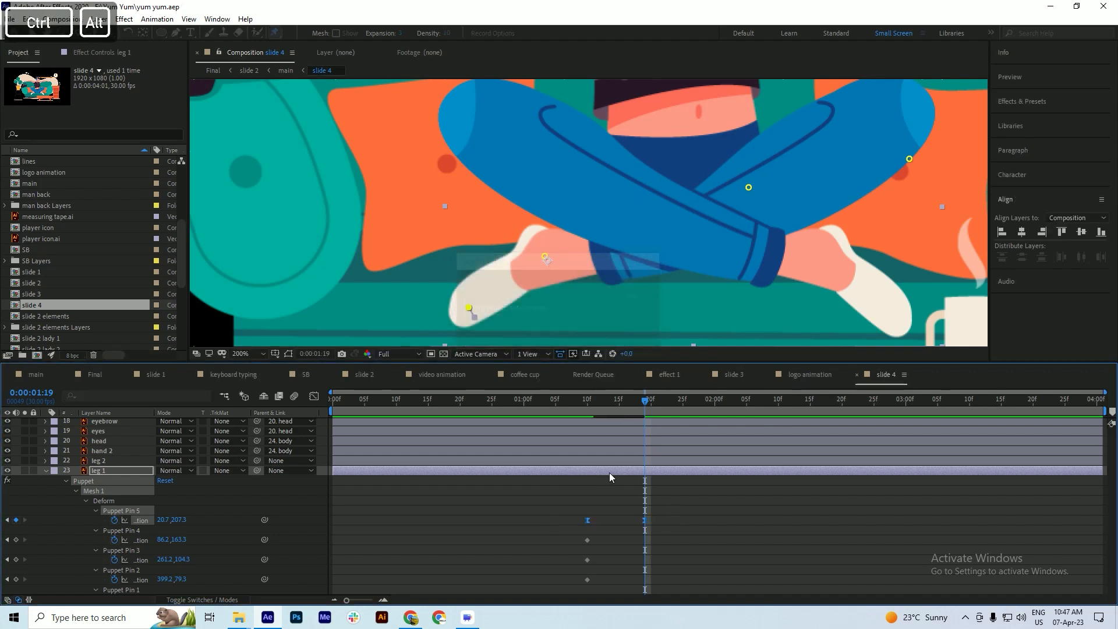
{"action": "key", "text": "ctrl+s"}
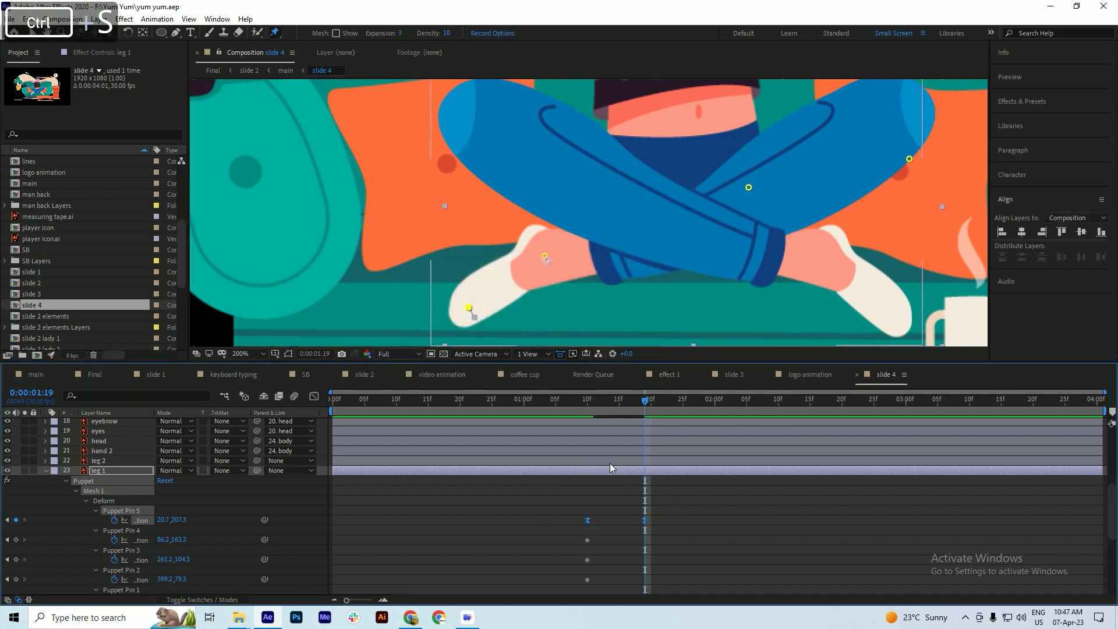
- Duplicate leg 1's 0:00:01:10 Puppet Pin 5 keyframe at 0:00:01:28, save the project and preview the foot movement
{"action": "scroll", "coordinate": [610, 463], "scroll_direction": "down", "scroll_amount": 2}
{"action": "left_click", "coordinate": [689, 413]}
{"action": "scroll", "coordinate": [692, 421], "scroll_direction": "down", "scroll_amount": 2}
{"action": "left_click", "coordinate": [701, 408]}
{"action": "scroll", "coordinate": [701, 427], "scroll_direction": "up", "scroll_amount": 1}
{"action": "left_click", "coordinate": [607, 430]}
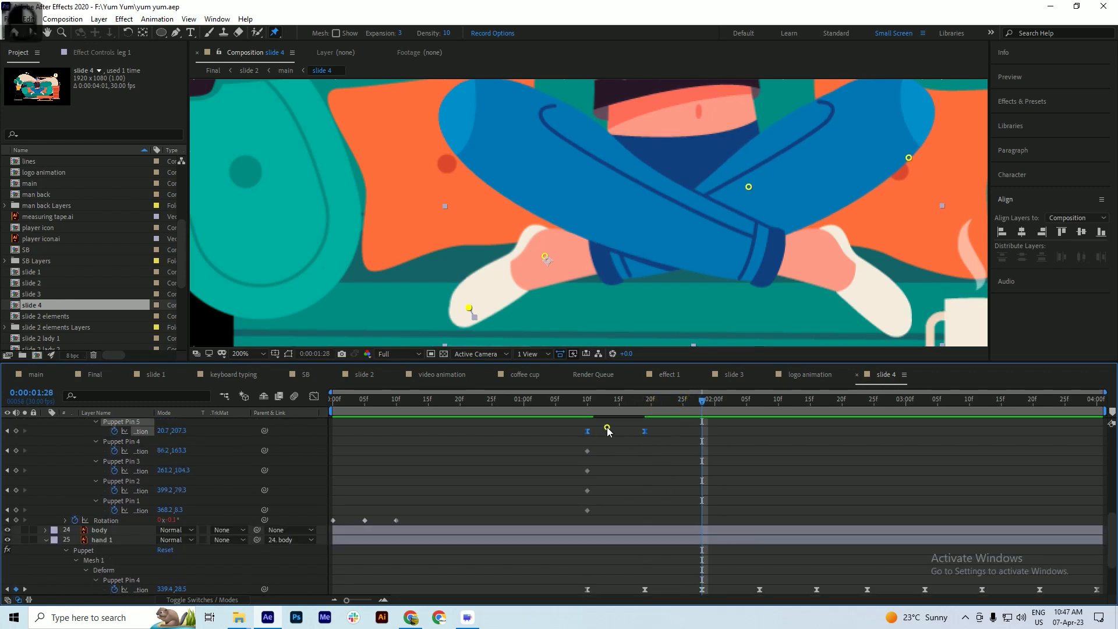
{"action": "key", "text": "ctrl+v"}
{"action": "key", "text": "ctrl+s"}
{"action": "left_click_drag", "start_coordinate": [659, 404], "coordinate": [688, 419]}
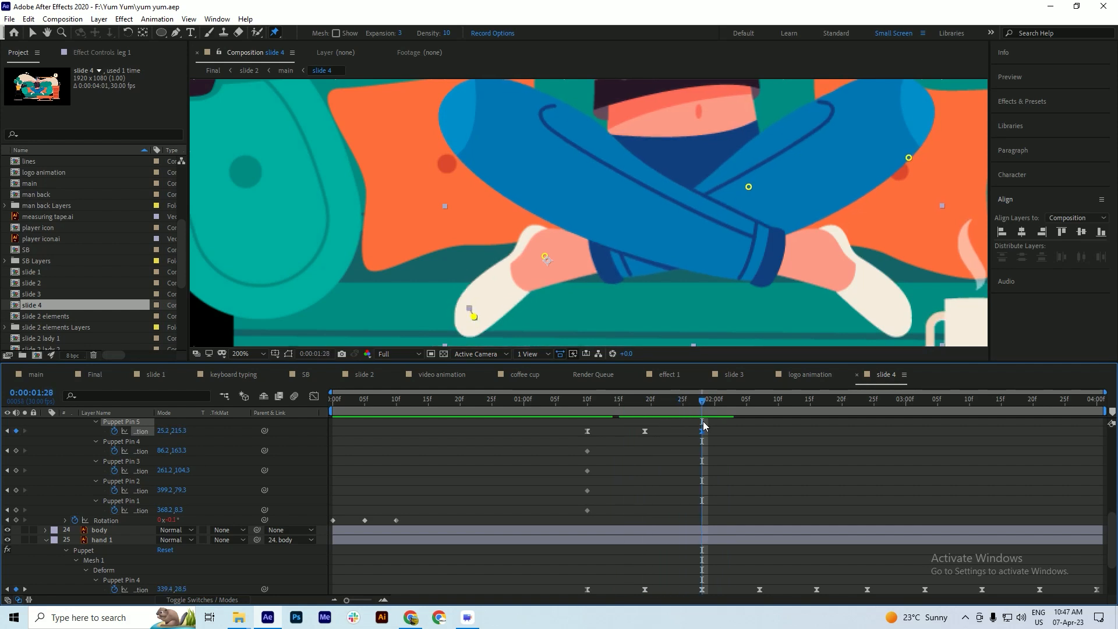
{"action": "key", "text": "space"}
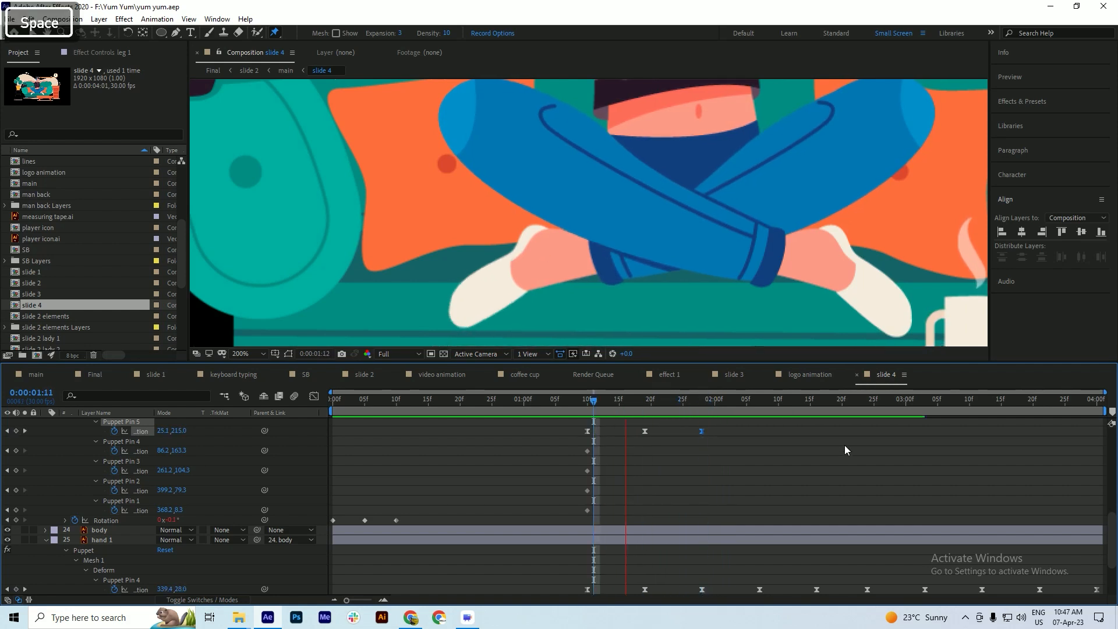
- Copy leg 1's last two Puppet Pin 5 keyframes to 0:00:02:07, and the resulting last four to 0:00:02:24
{"action": "left_click_drag", "start_coordinate": [660, 404], "coordinate": [624, 436]}
{"action": "key", "text": "ctrl+c"}
{"action": "key", "text": "ctrl+v"}
{"action": "left_click_drag", "start_coordinate": [827, 400], "coordinate": [624, 436]}
{"action": "key", "text": "ctrl+c"}
{"action": "key", "text": "ctrl+v"}
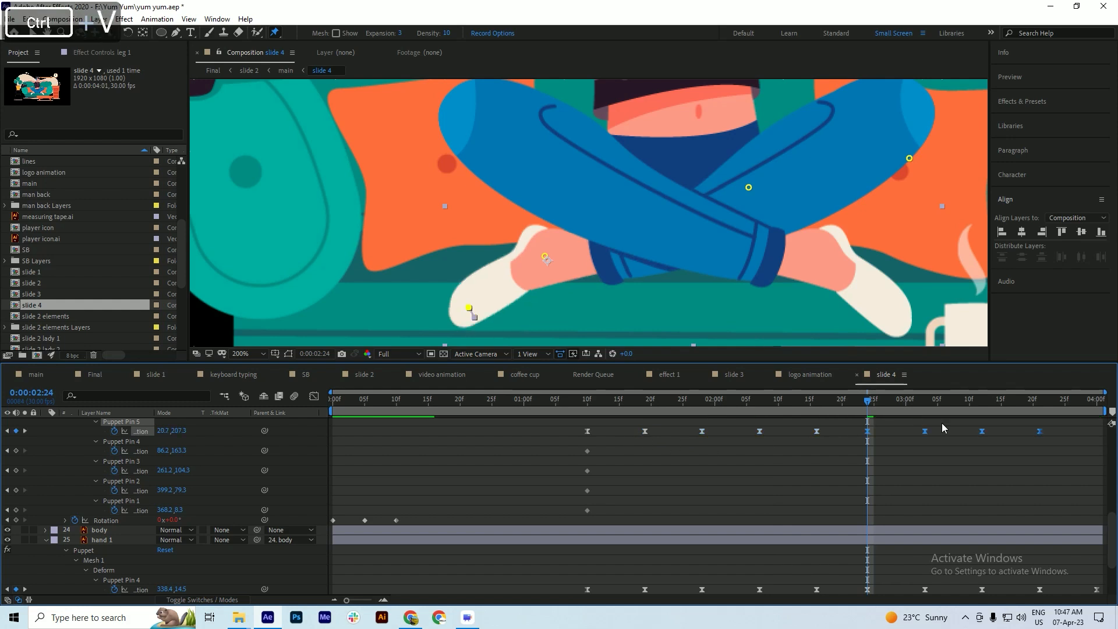
- Duplicate leg 1's 0:00:03:12 Puppet Pin 5 keyframe at 0:00:04:00 and save the project
{"action": "scroll", "coordinate": [953, 425], "scroll_direction": "up", "scroll_amount": 1}
{"action": "scroll", "coordinate": [953, 425], "scroll_direction": "up", "scroll_amount": 2}
{"action": "key", "text": "End"}
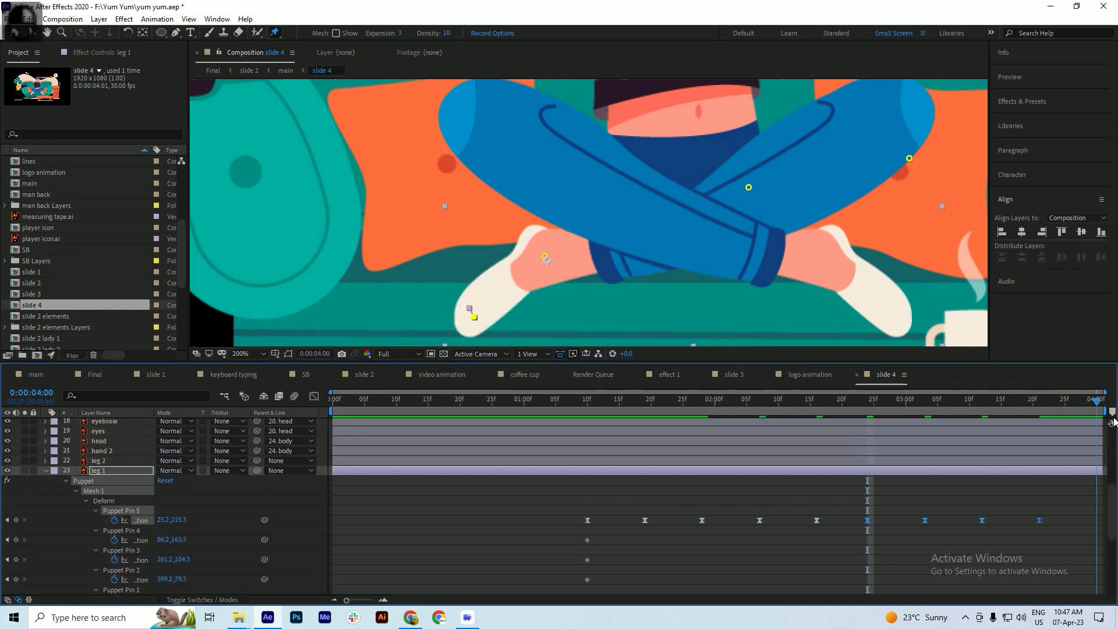
{"action": "left_click", "coordinate": [982, 520]}
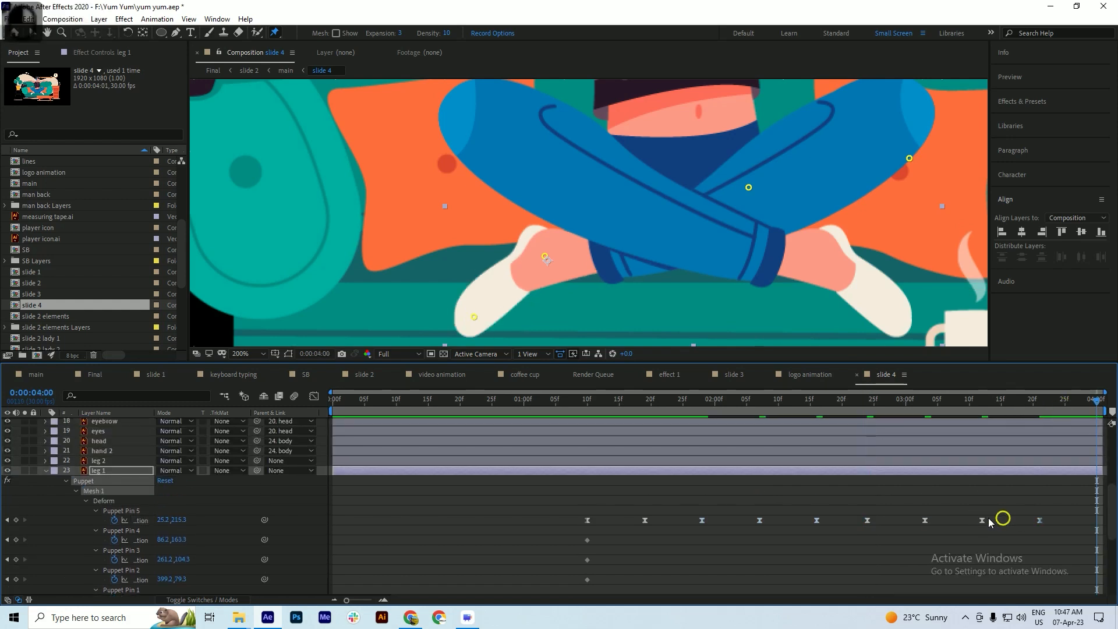
{"action": "left_click", "coordinate": [983, 520]}
{"action": "key", "text": "ctrl+c"}
{"action": "key", "text": "ctrl+v"}
{"action": "key", "text": "ctrl+s"}
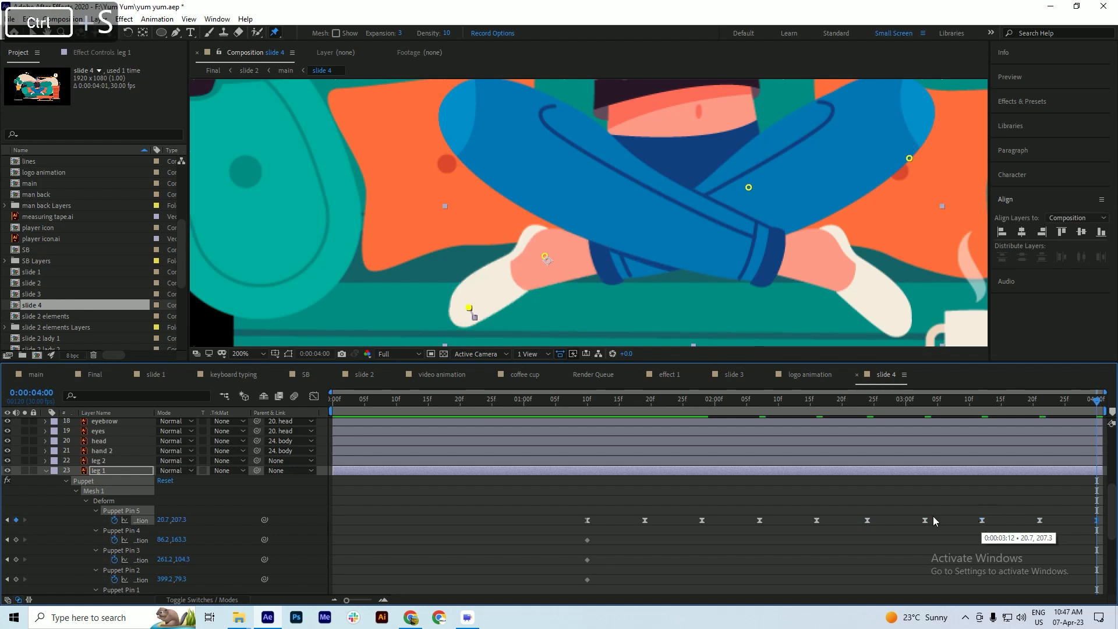
- Return the playhead to 0:00:01:10 and collapse the hand 1 layer's properties
{"action": "scroll", "coordinate": [679, 505], "scroll_direction": "down", "scroll_amount": 3}
{"action": "left_click", "coordinate": [590, 401]}
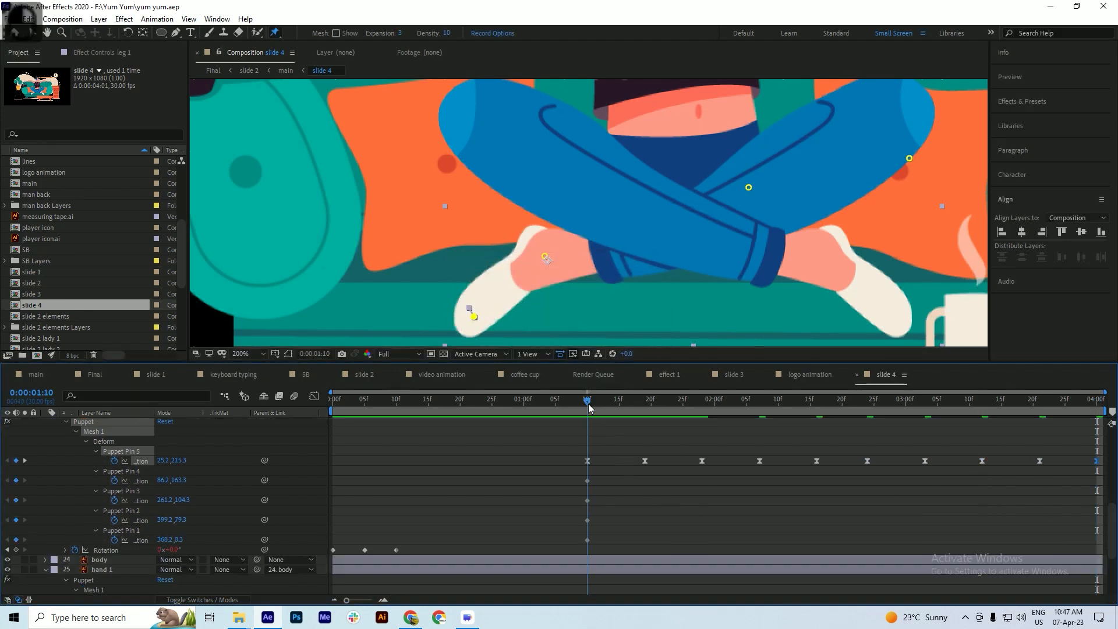
{"action": "scroll", "coordinate": [603, 501], "scroll_direction": "down", "scroll_amount": 2}
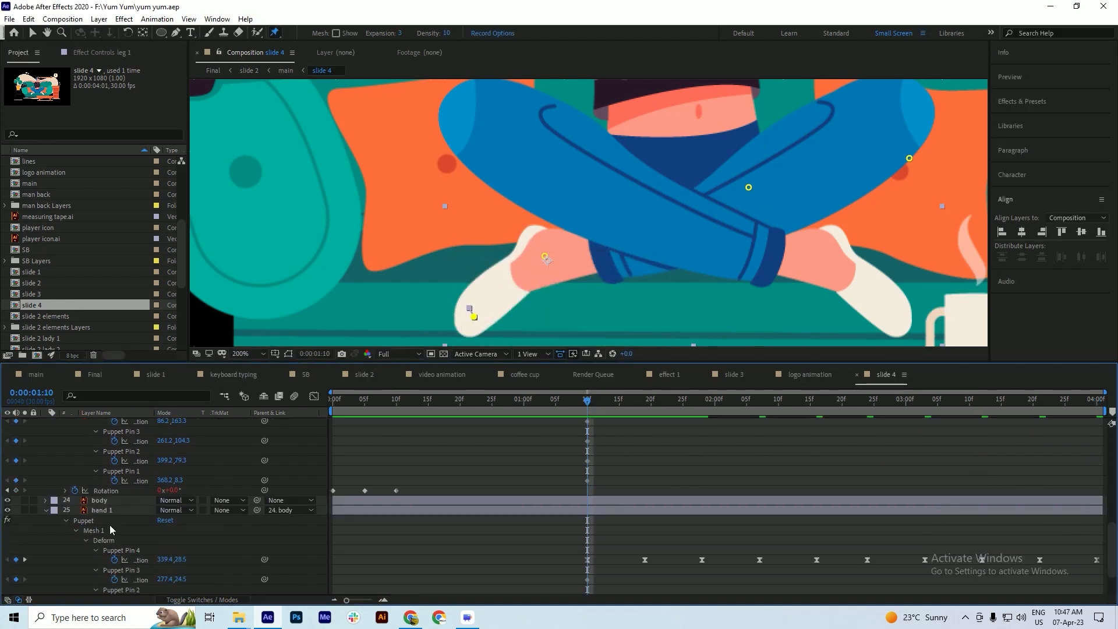
{"action": "scroll", "coordinate": [110, 526], "scroll_direction": "up", "scroll_amount": 4}
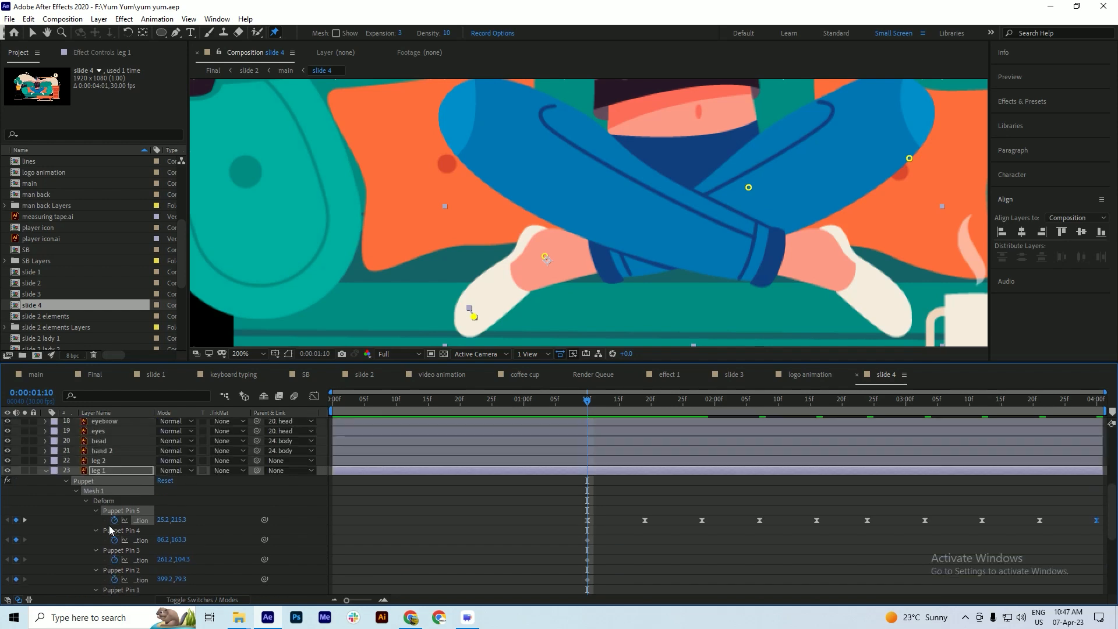
{"action": "scroll", "coordinate": [109, 529], "scroll_direction": "down", "scroll_amount": 6}
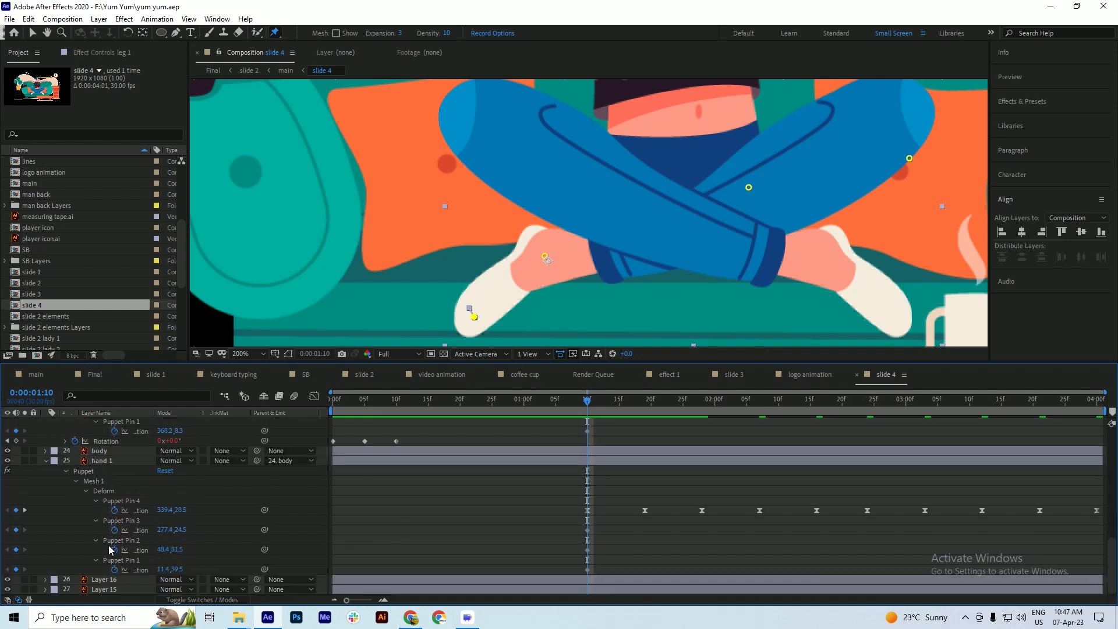
{"action": "scroll", "coordinate": [110, 550], "scroll_direction": "up", "scroll_amount": 2}
{"action": "scroll", "coordinate": [110, 550], "scroll_direction": "up", "scroll_amount": 1}
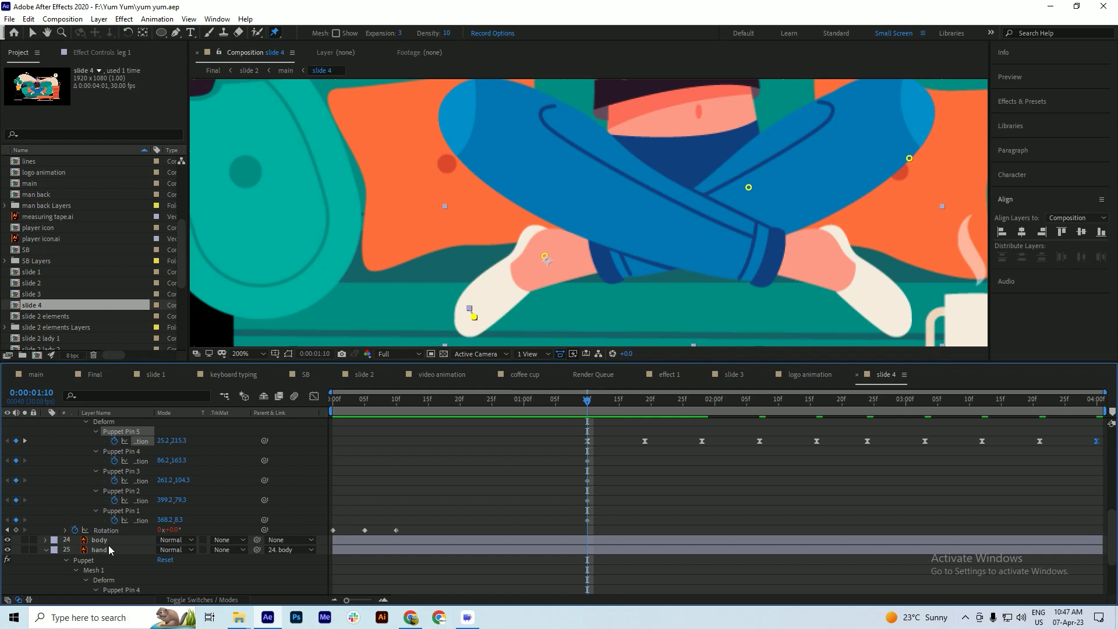
{"action": "left_click", "coordinate": [46, 550]}
{"action": "scroll", "coordinate": [154, 545], "scroll_direction": "up", "scroll_amount": 2}
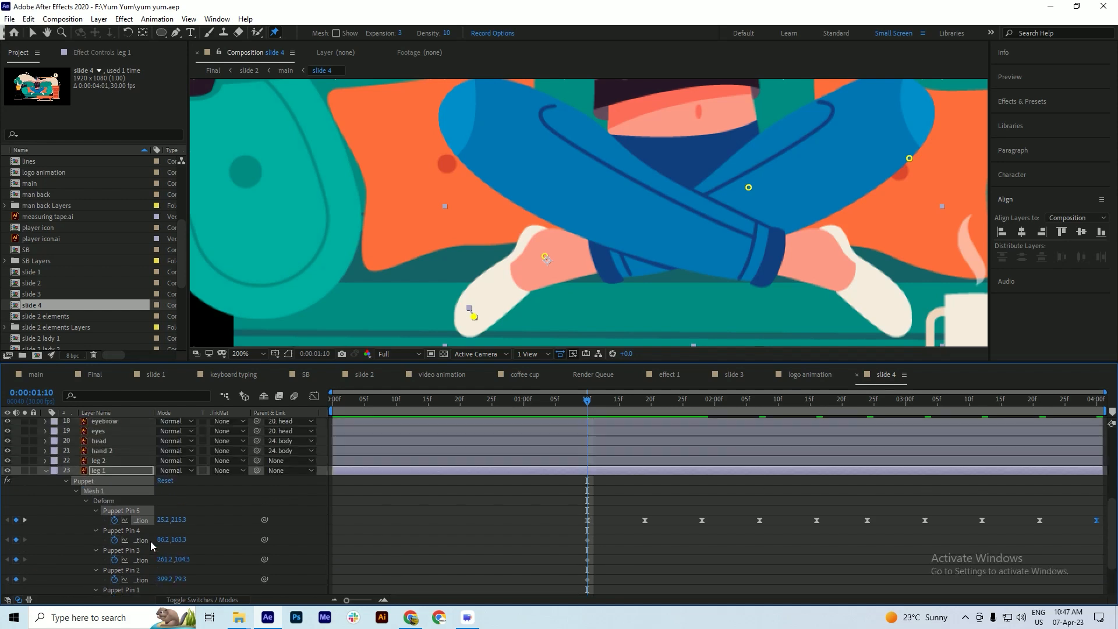
- Place puppet pins on the leg 2 layer at the knee, thigh, ankle and toe at 0:00:01:10, and save the project
{"action": "left_click", "coordinate": [98, 462]}
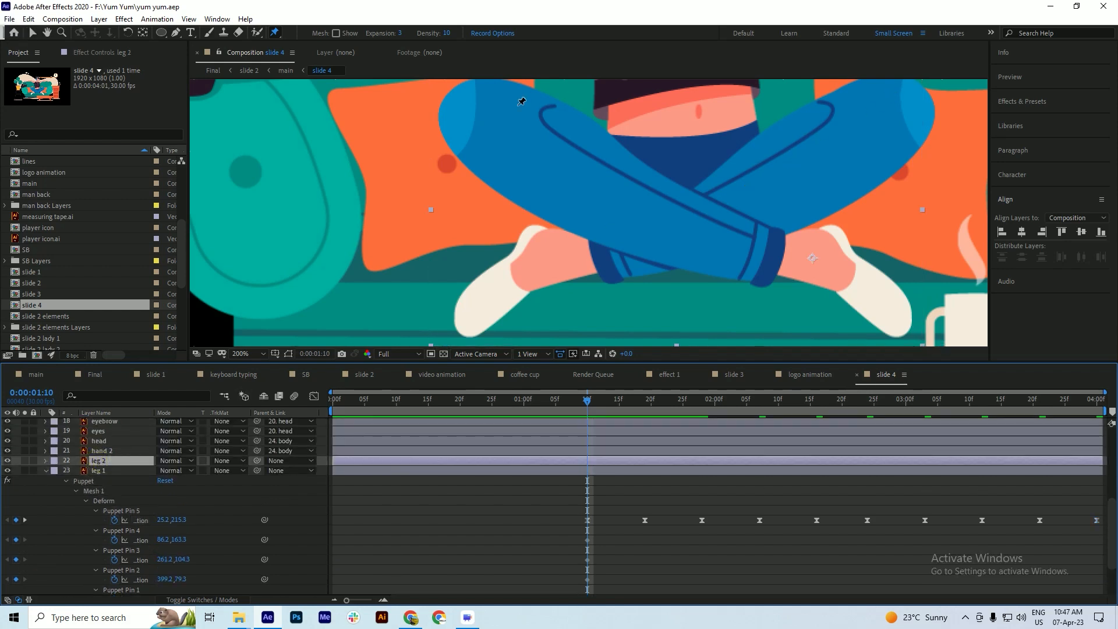
{"action": "left_click", "coordinate": [456, 144]}
{"action": "key", "text": "ctrl+z"}
{"action": "left_click", "coordinate": [455, 98]}
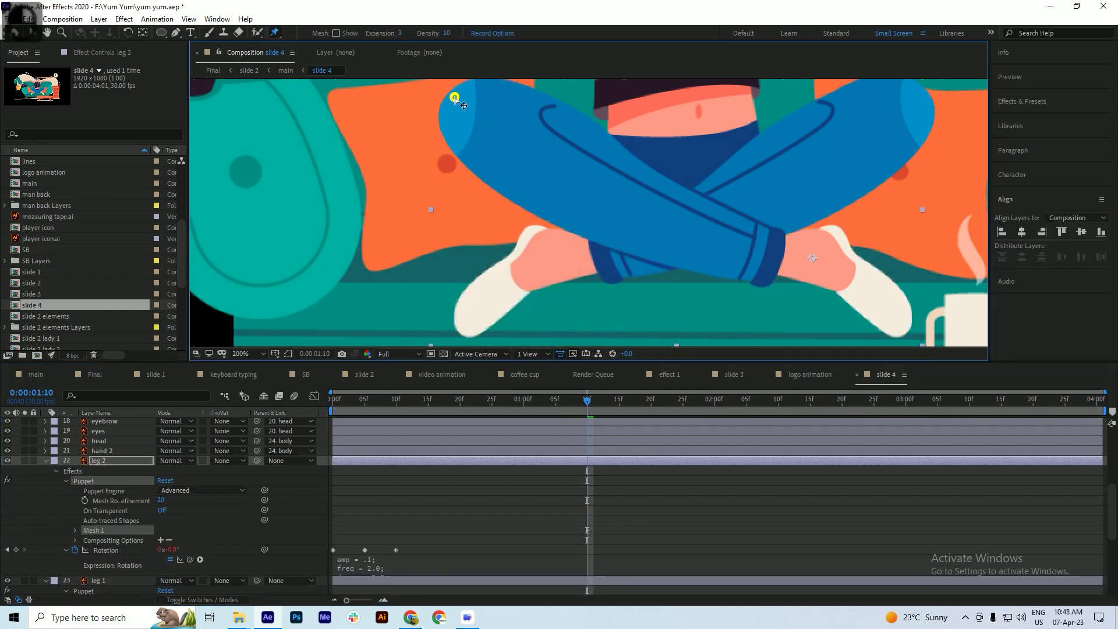
{"action": "left_click", "coordinate": [813, 254]}
{"action": "left_click", "coordinate": [901, 326]}
{"action": "key", "text": "ctrl+s"}
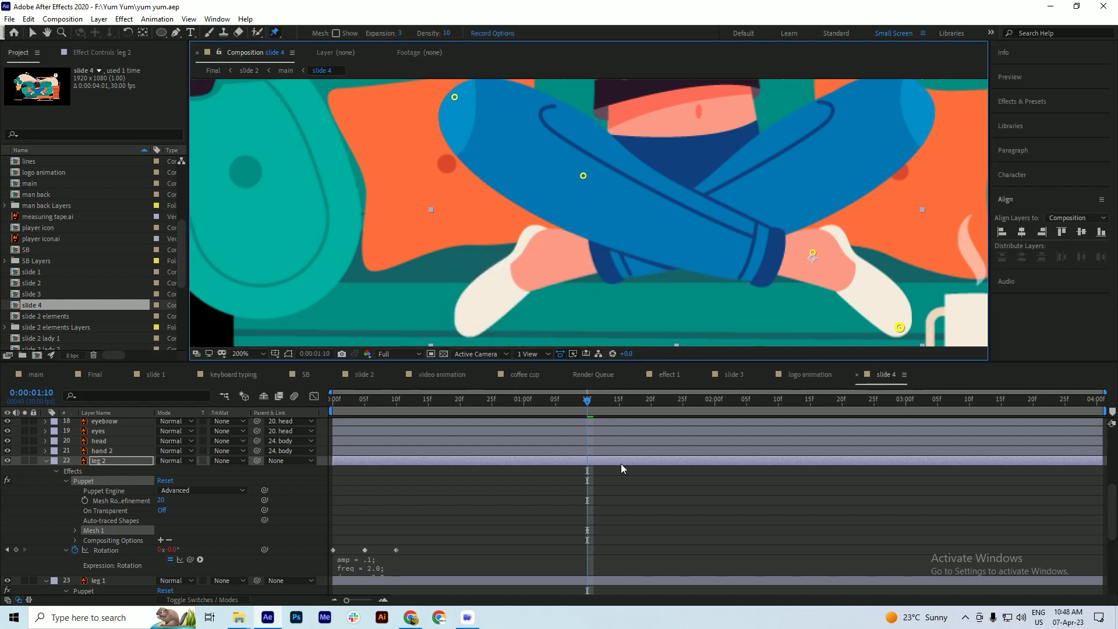
- Raise leg 2's toe pin to 403.5, 205.5 at 0:00:01:19 and save the project
{"action": "key", "text": "u"}
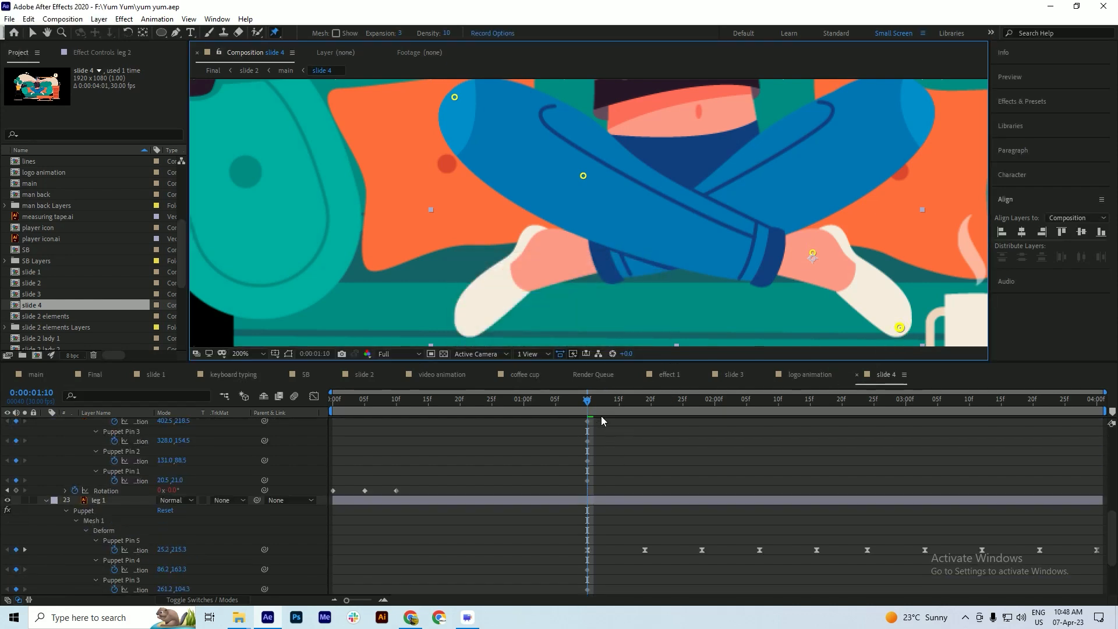
{"action": "left_click_drag", "start_coordinate": [595, 408], "coordinate": [646, 418]}
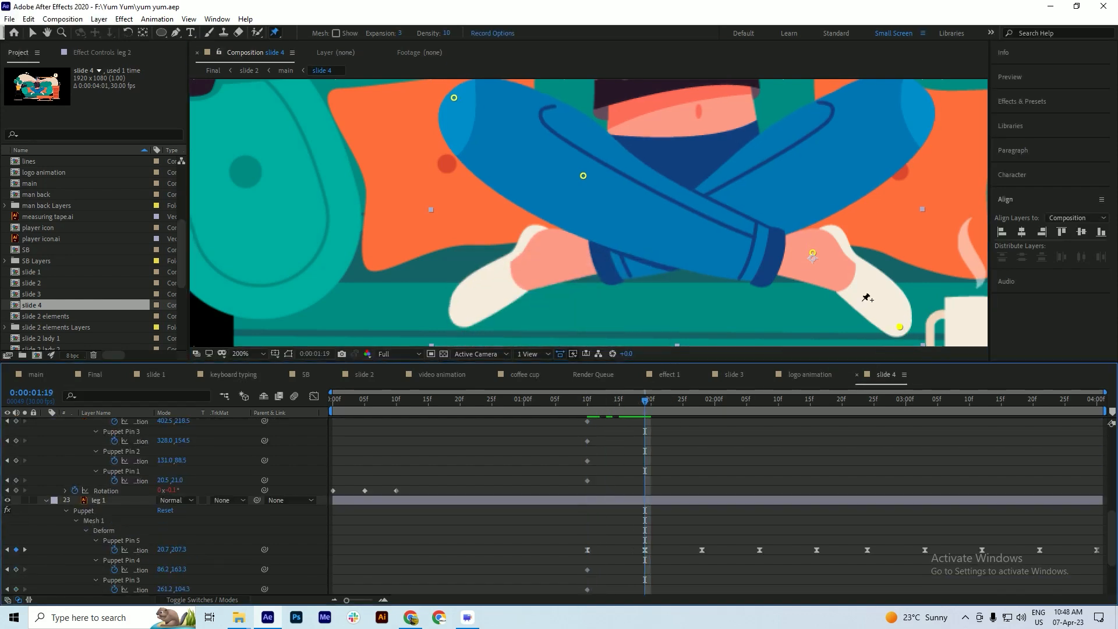
{"action": "left_click_drag", "start_coordinate": [900, 327], "coordinate": [905, 313]}
{"action": "key", "text": "ctrl+s"}
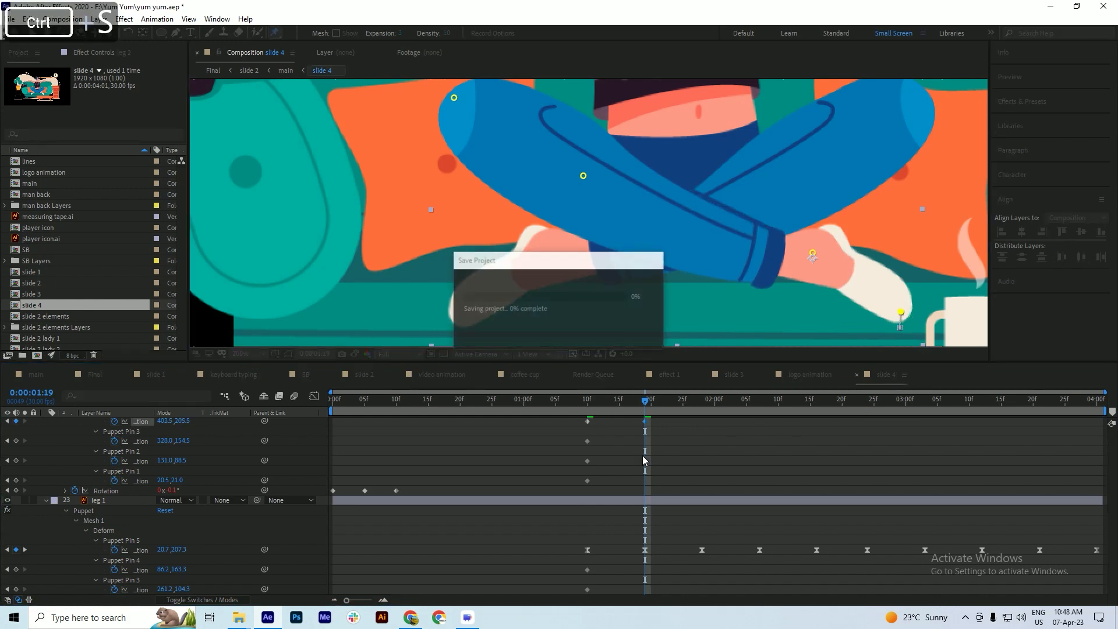
{"action": "scroll", "coordinate": [657, 430], "scroll_direction": "up", "scroll_amount": 3}
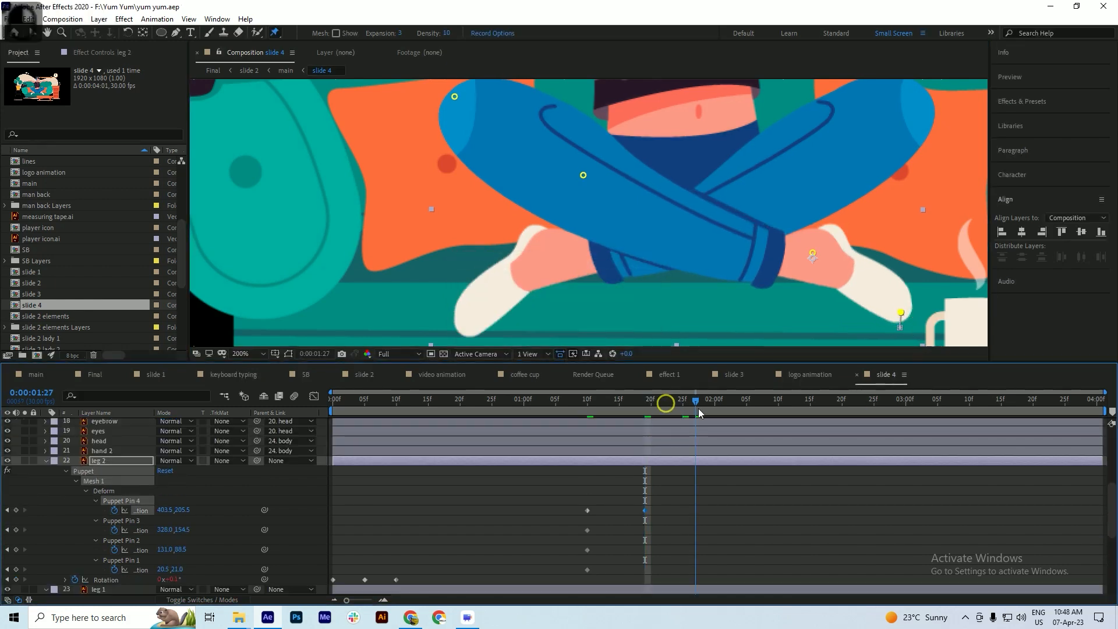
- Duplicate leg 2's 0:00:01:10 Puppet Pin 4 keyframe at 0:00:01:28 and apply Easy Ease to all three keyframes
{"action": "left_click", "coordinate": [698, 408]}
{"action": "scroll", "coordinate": [699, 410], "scroll_direction": "down", "scroll_amount": 3}
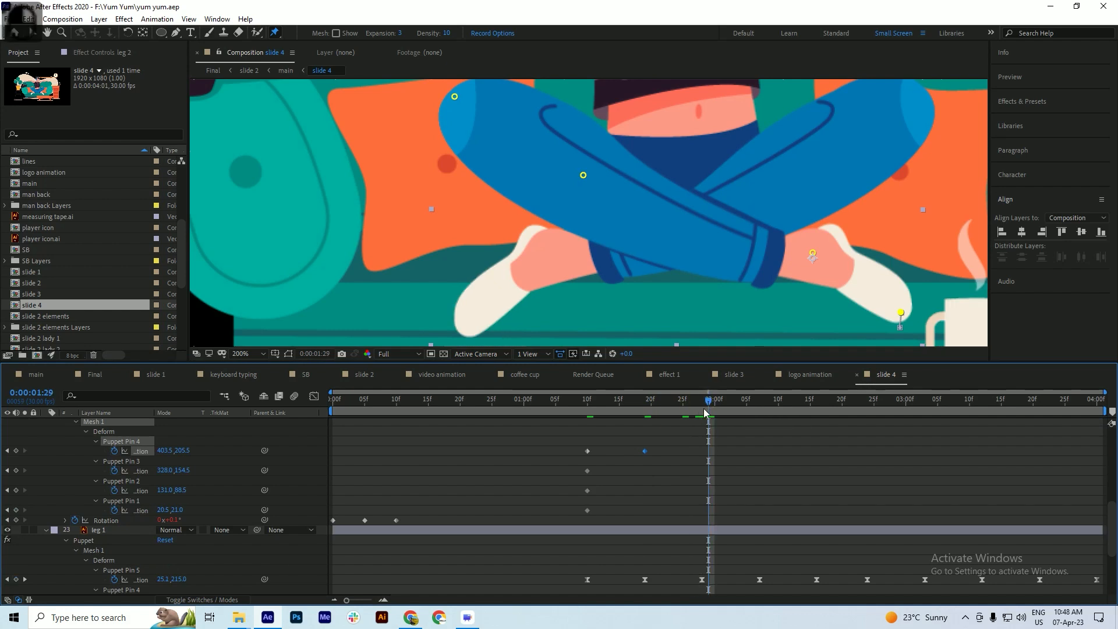
{"action": "left_click", "coordinate": [702, 409]}
{"action": "left_click_drag", "start_coordinate": [597, 444], "coordinate": [574, 455]}
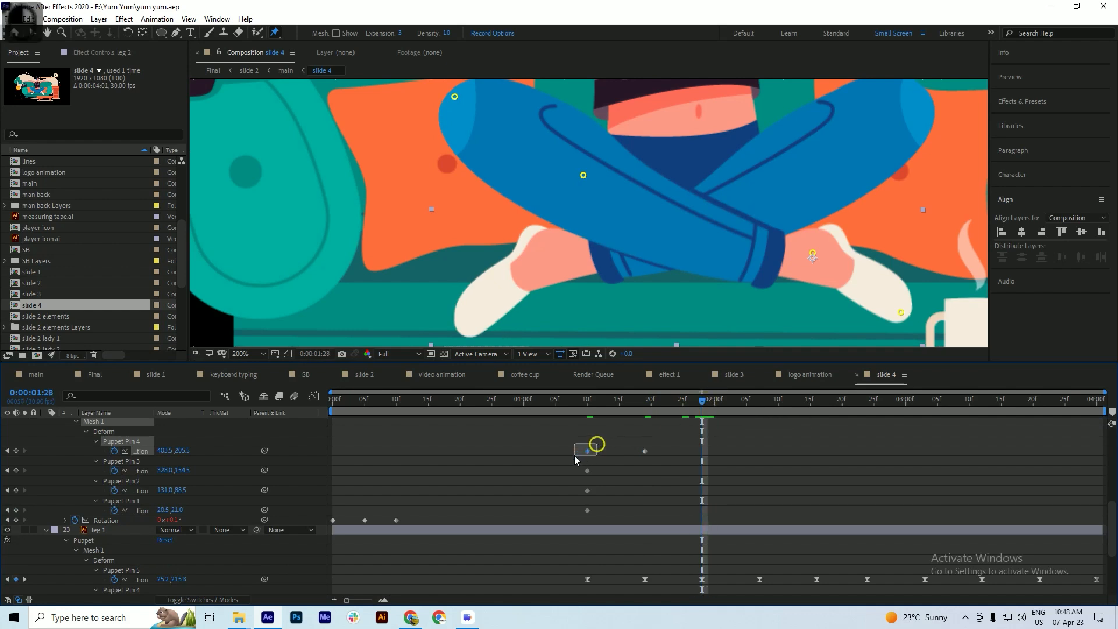
{"action": "key", "text": "ctrl+c"}
{"action": "key", "text": "ctrl+v"}
{"action": "left_click_drag", "start_coordinate": [721, 442], "coordinate": [566, 452]}
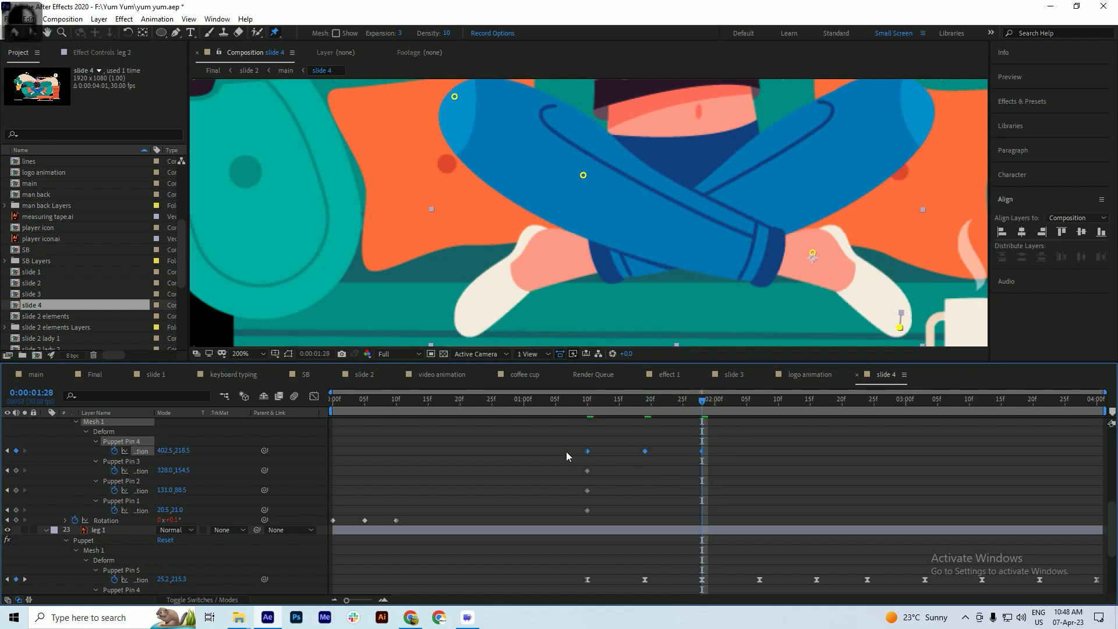
{"action": "key", "text": "F9"}
- Copy leg 2's last two Puppet Pin 4 keyframes to 0:00:02:07, and the resulting last four to 0:00:02:24
{"action": "left_click_drag", "start_coordinate": [727, 400], "coordinate": [628, 459]}
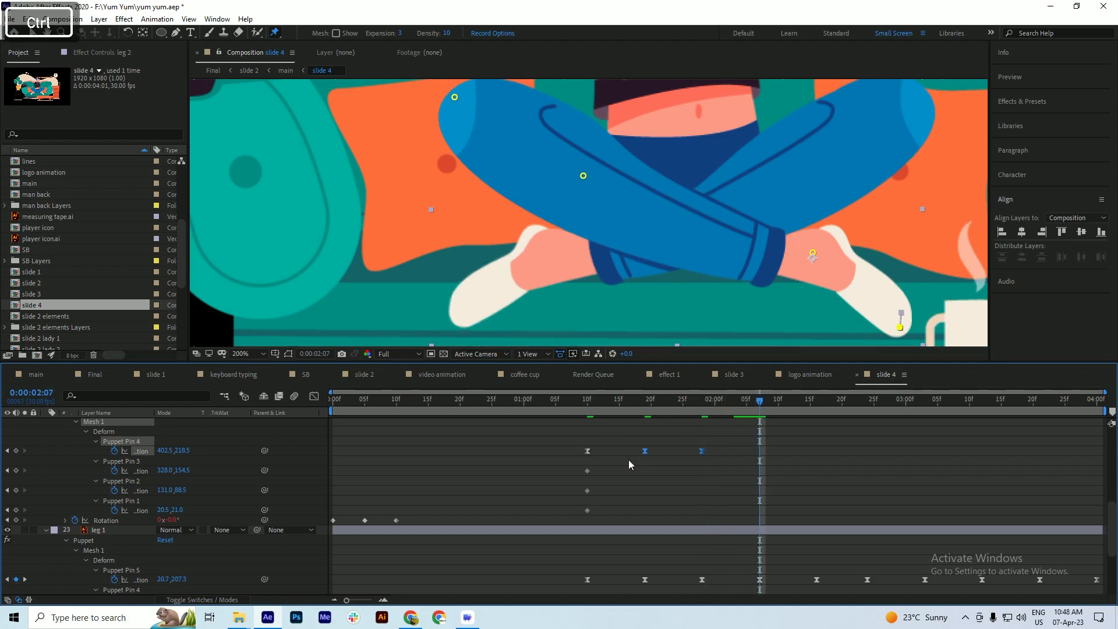
{"action": "key", "text": "ctrl+c"}
{"action": "key", "text": "ctrl+v"}
{"action": "left_click_drag", "start_coordinate": [816, 400], "coordinate": [864, 410]}
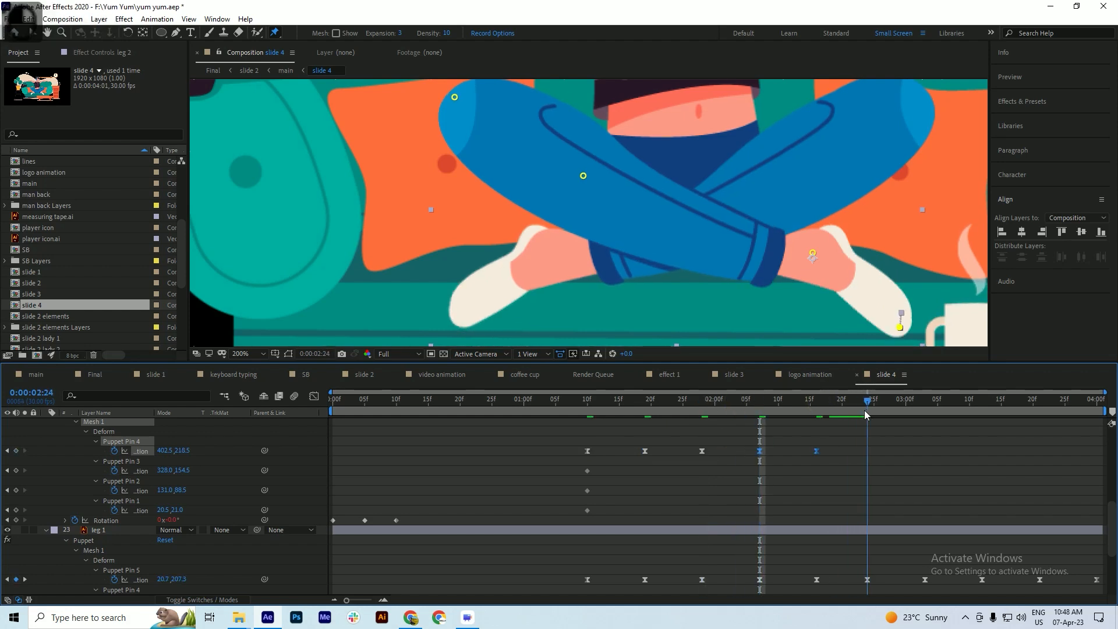
{"action": "left_click_drag", "start_coordinate": [829, 444], "coordinate": [668, 456]}
{"action": "key", "text": "ctrl+c"}
{"action": "key", "text": "ctrl+v"}
- Duplicate leg 2's 0:00:03:12 Puppet Pin 4 keyframe at 0:00:04:00 and save the project
{"action": "left_click_drag", "start_coordinate": [959, 402], "coordinate": [1099, 417]}
{"action": "left_click", "coordinate": [983, 451]}
{"action": "key", "text": "ctrl+v"}
{"action": "key", "text": "ctrl+s"}
- Collapse the leg 2 and leg 1 layers' properties and return the playhead to 0:00:00:00
{"action": "key", "text": "ctrl+a"}
{"action": "scroll", "coordinate": [34, 462], "scroll_direction": "up", "scroll_amount": 3}
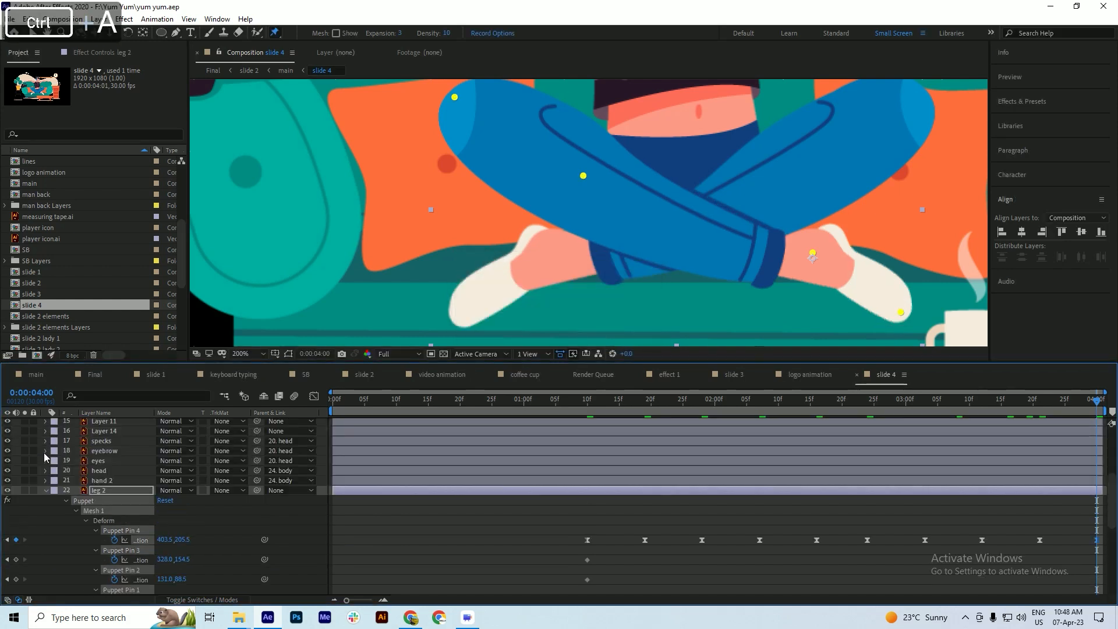
{"action": "left_click", "coordinate": [46, 490]}
{"action": "key", "text": "ctrl+s"}
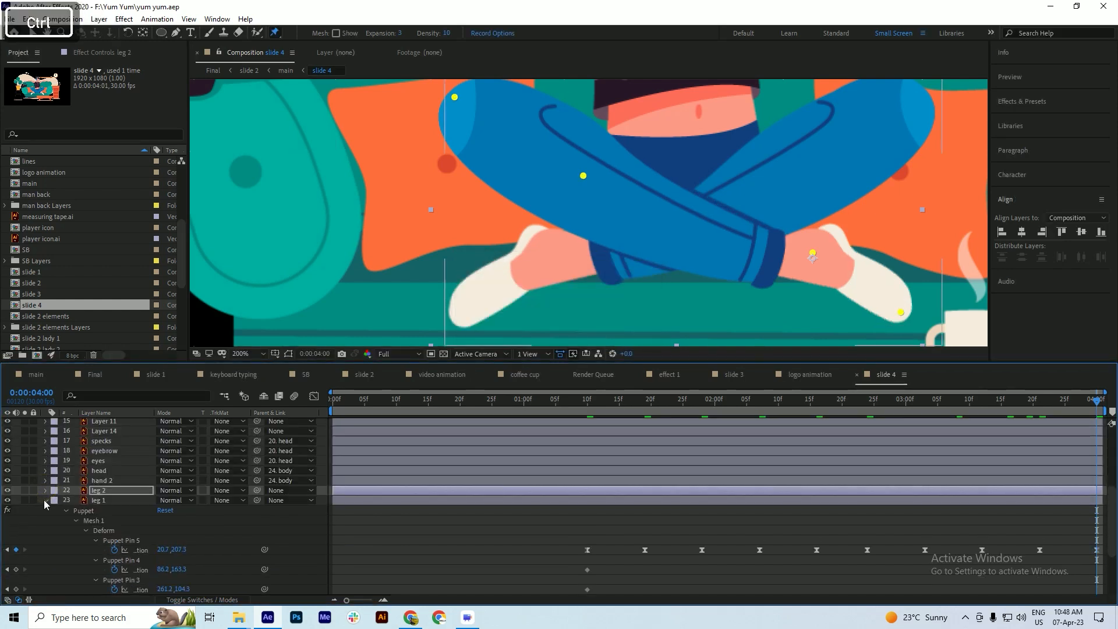
{"action": "left_click", "coordinate": [44, 501]}
{"action": "key", "text": "ctrl+a"}
{"action": "key", "text": "Home"}
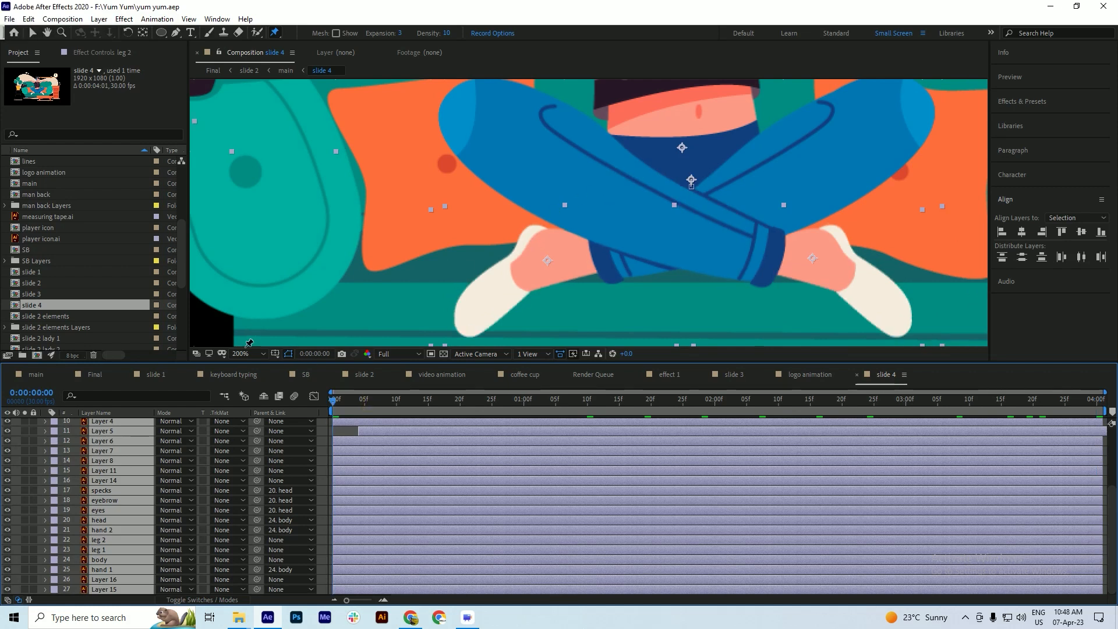
- Fit the composition in the viewer, save the project and preview the full scene animation
{"action": "left_click", "coordinate": [245, 354]}
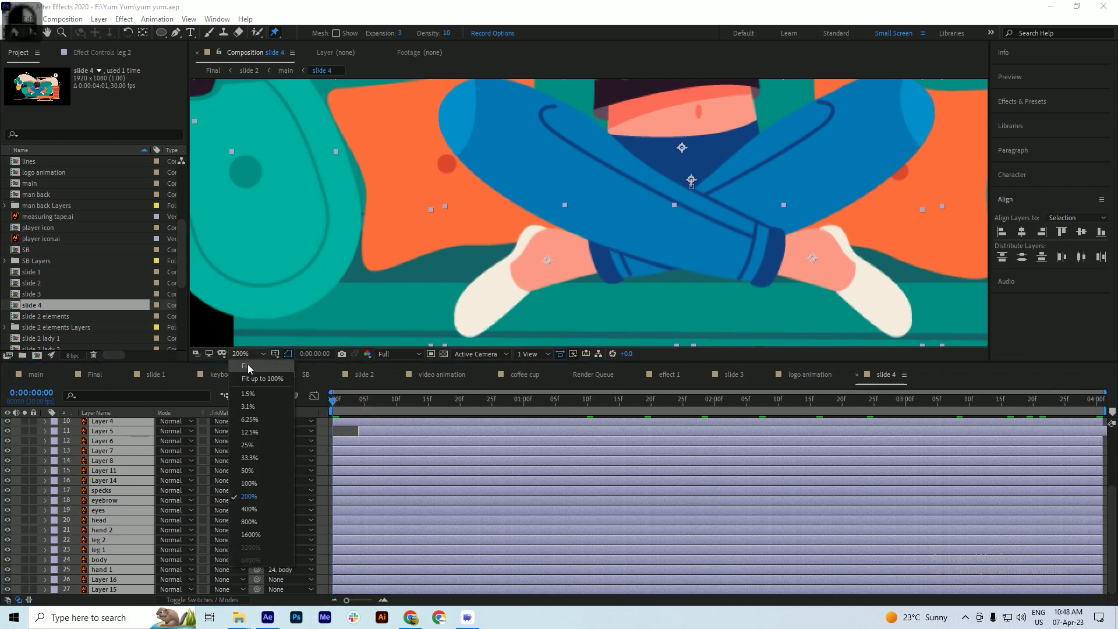
{"action": "left_click", "coordinate": [247, 366]}
{"action": "key", "text": "ctrl+s"}
{"action": "key", "text": "space"}
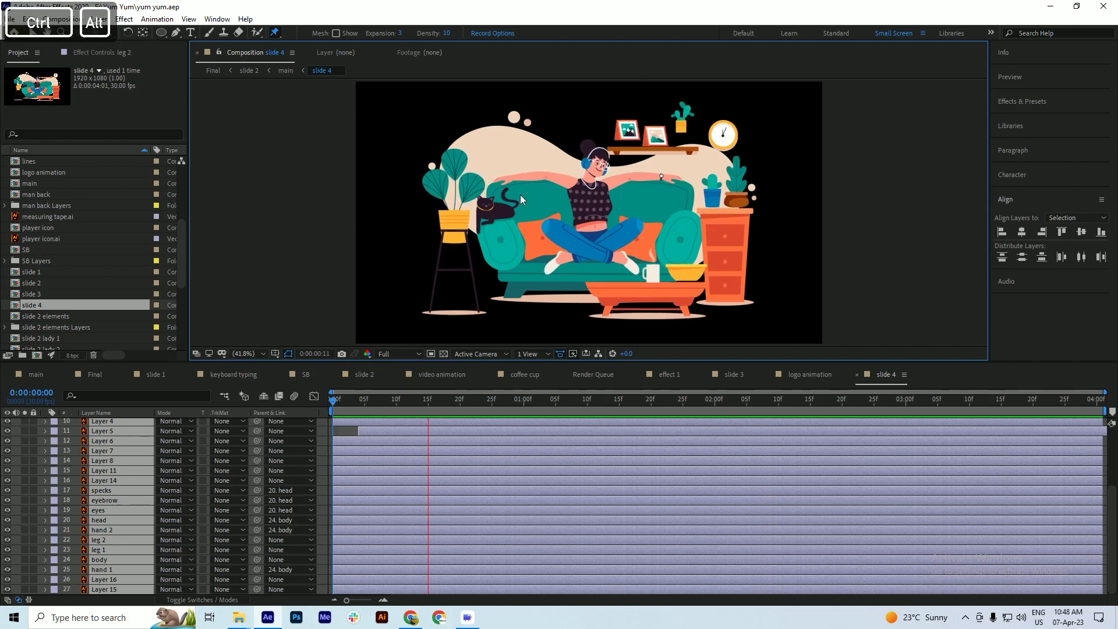
{"action": "scroll", "coordinate": [520, 194], "scroll_direction": "up", "scroll_amount": 1}
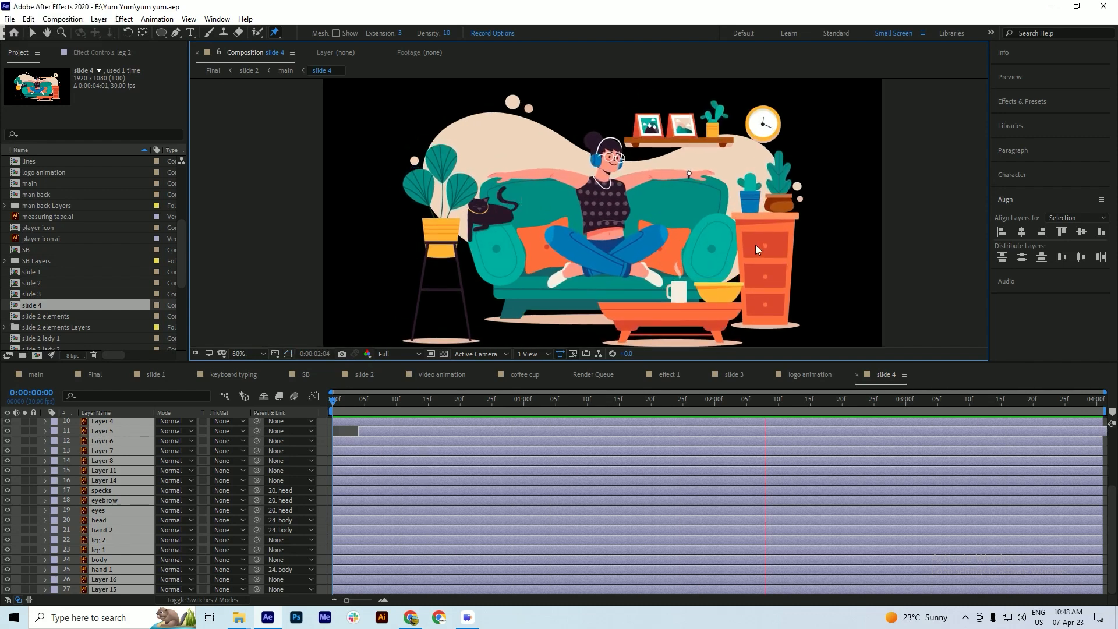
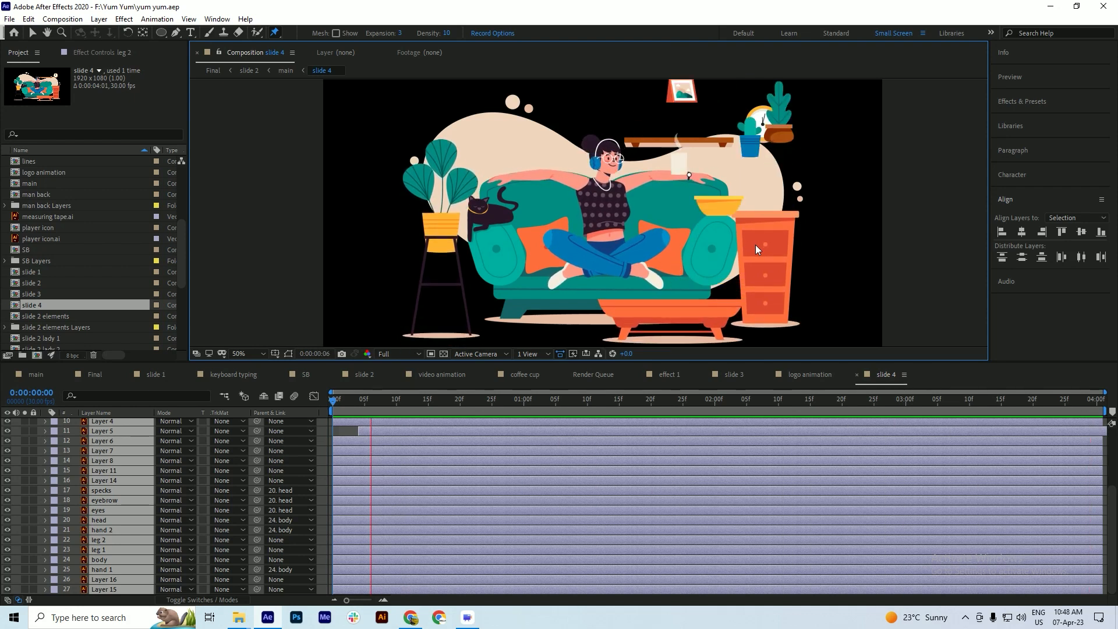
{"action": "key", "text": "ctrl+s"}
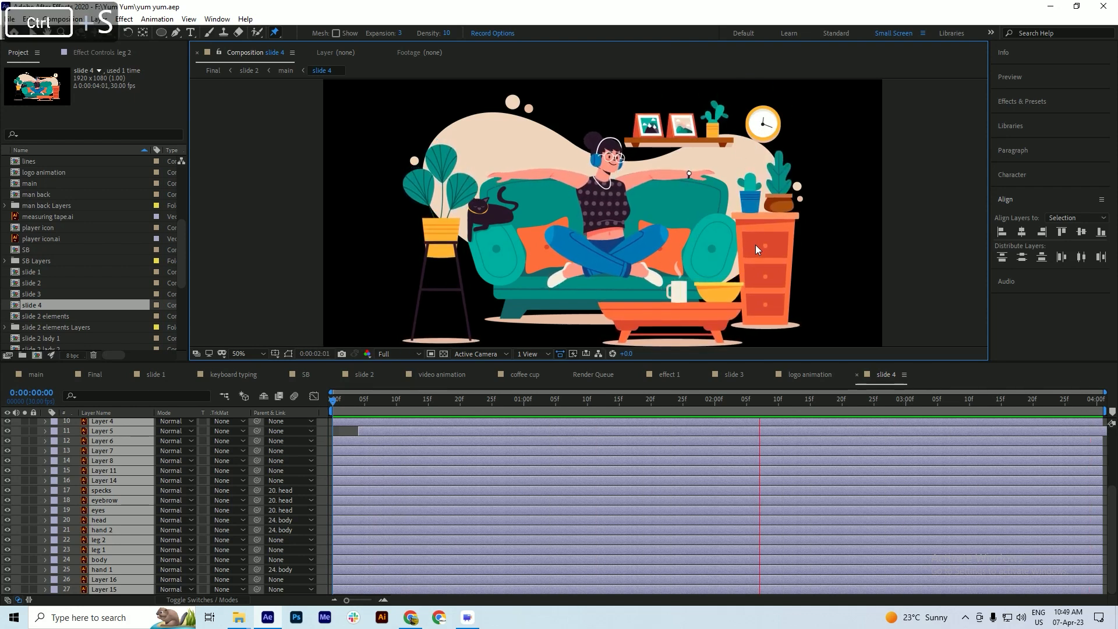
{"action": "key", "text": "space"}
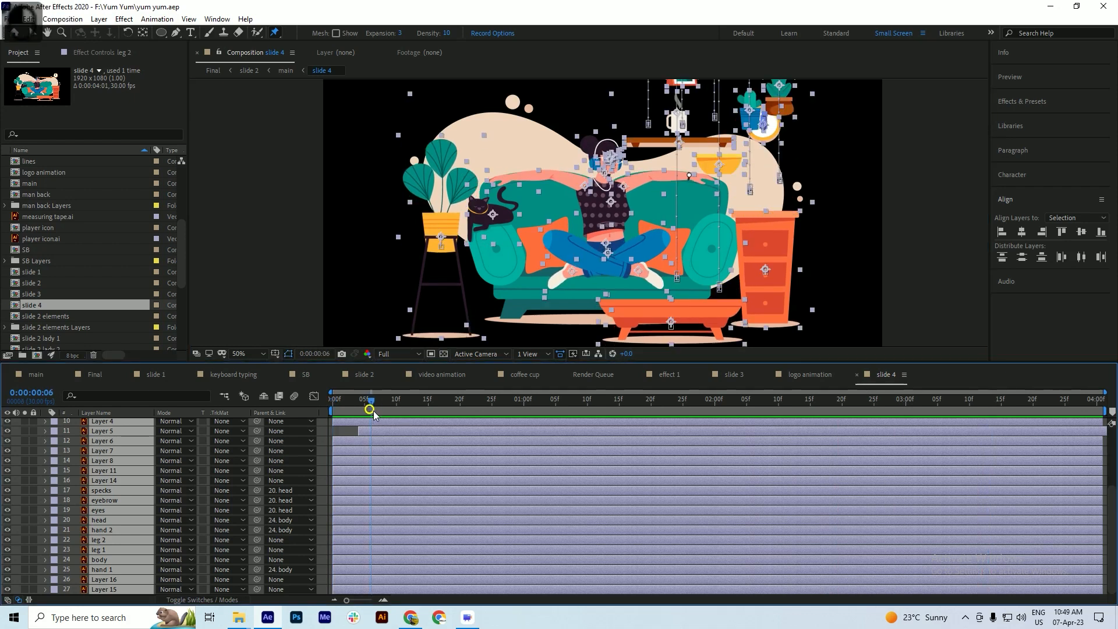
{"action": "left_click", "coordinate": [378, 411]}
{"action": "key", "text": "space"}
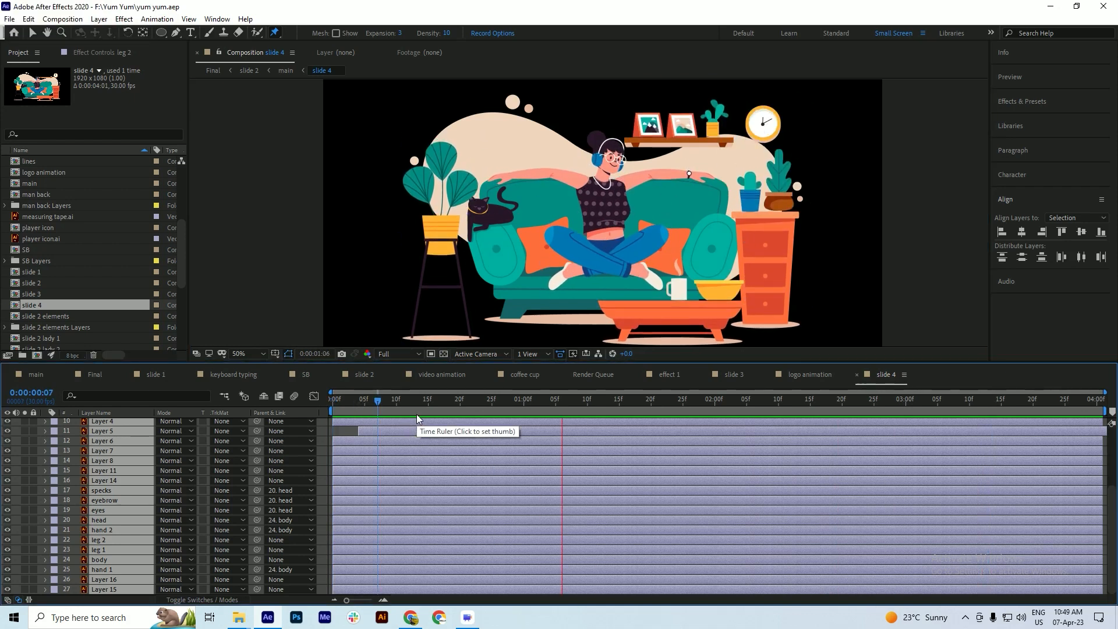
{"action": "key", "text": "space"}
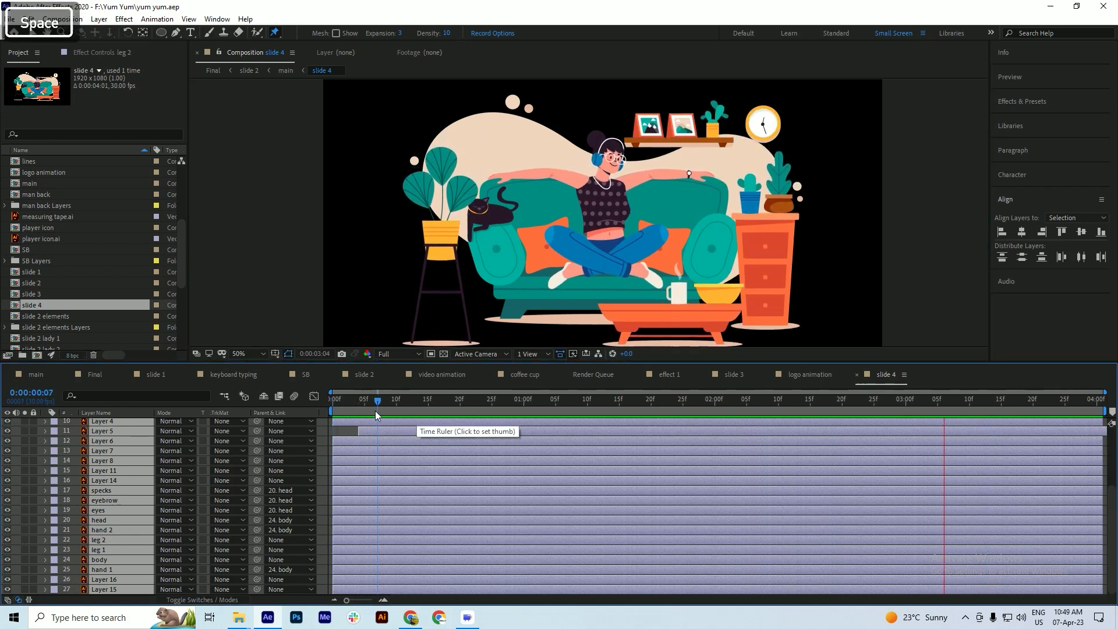
- Start a Scale animation on the eyes layer with a 100% keyframe at 0:00:00:13 and save the project
{"action": "left_click_drag", "start_coordinate": [355, 408], "coordinate": [415, 407]}
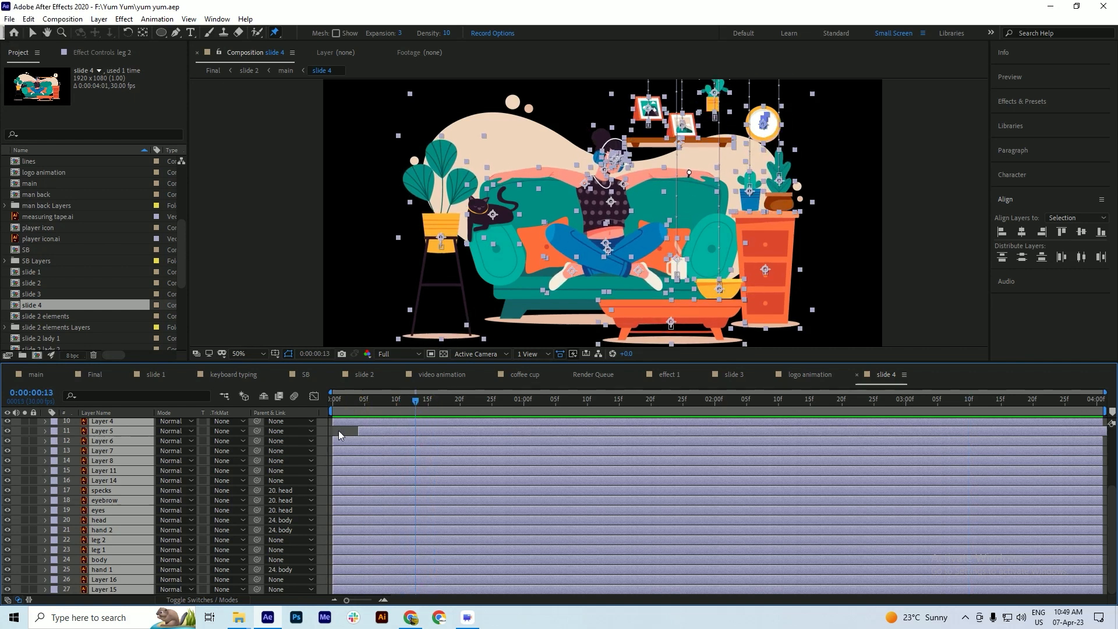
{"action": "left_click", "coordinate": [341, 429]}
{"action": "key", "text": "ctrl+s"}
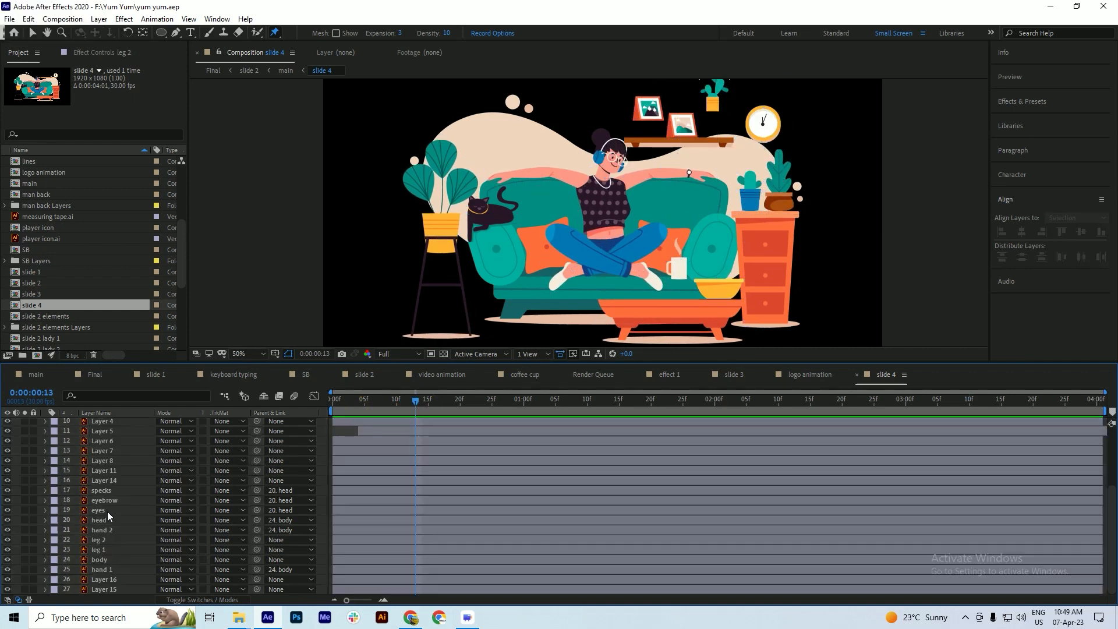
{"action": "scroll", "coordinate": [626, 158], "scroll_direction": "up", "scroll_amount": 4}
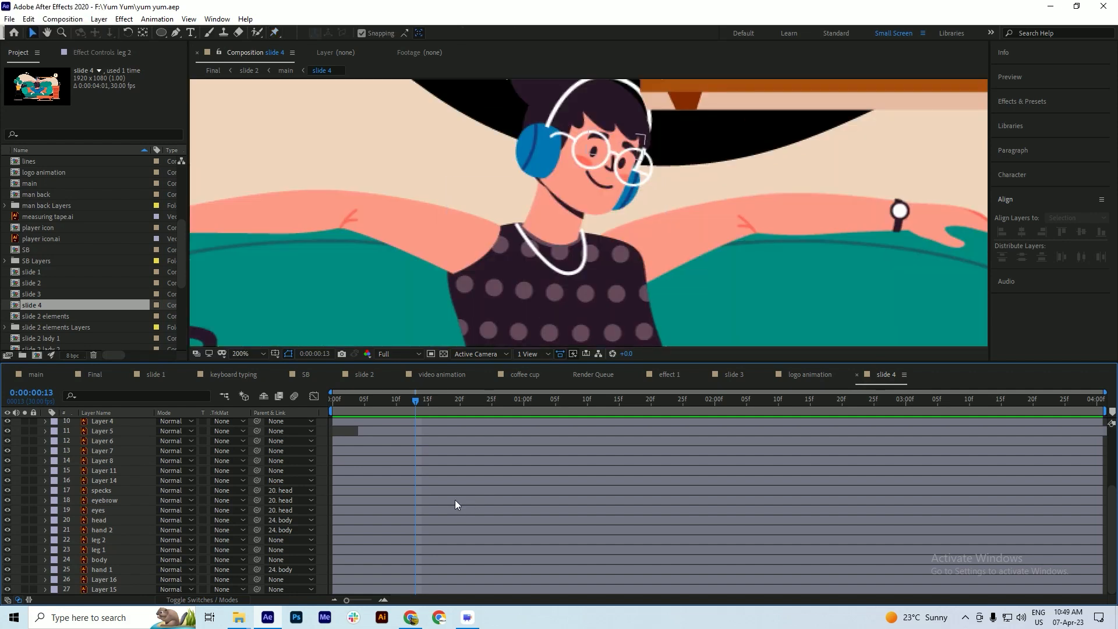
{"action": "left_click", "coordinate": [104, 512]}
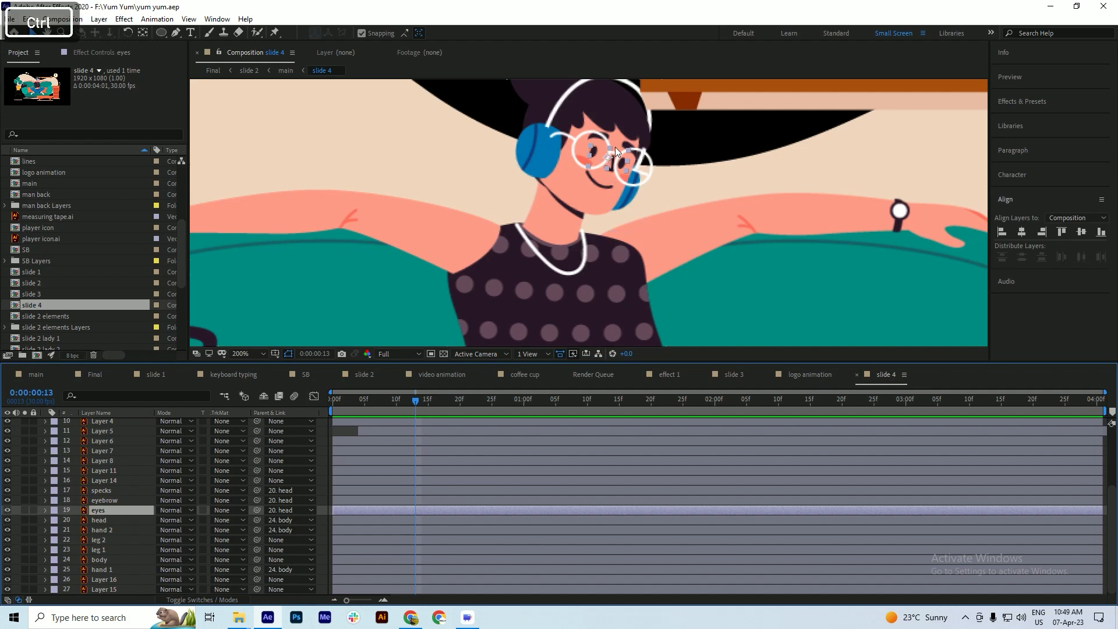
{"action": "scroll", "coordinate": [623, 158], "scroll_direction": "up", "scroll_amount": 2}
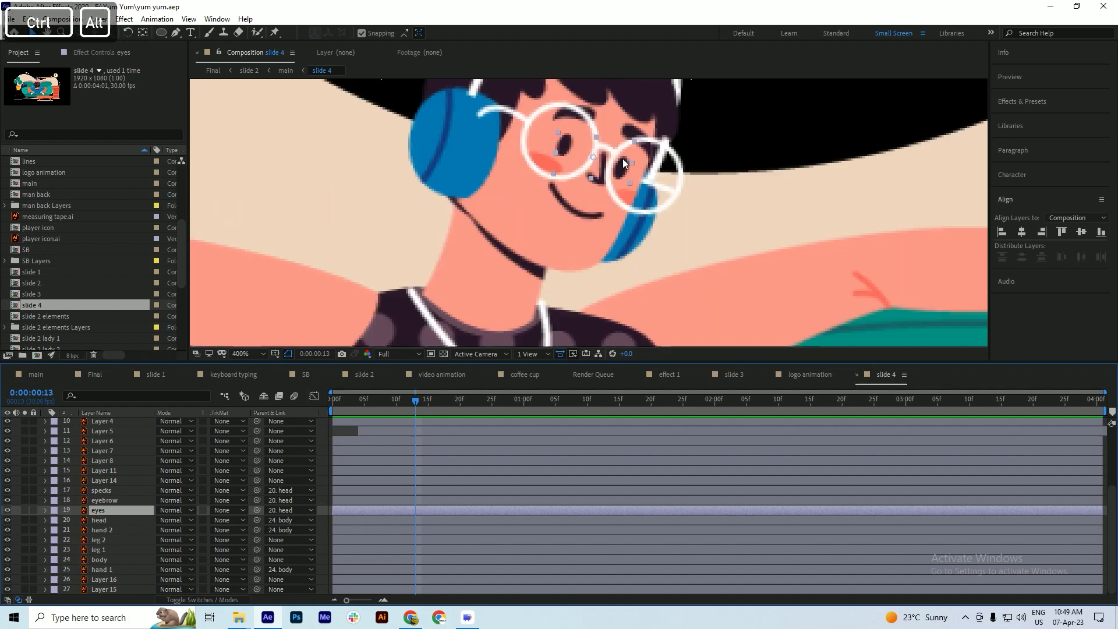
{"action": "left_click", "coordinate": [144, 32]}
{"action": "key", "text": "ctrl+s"}
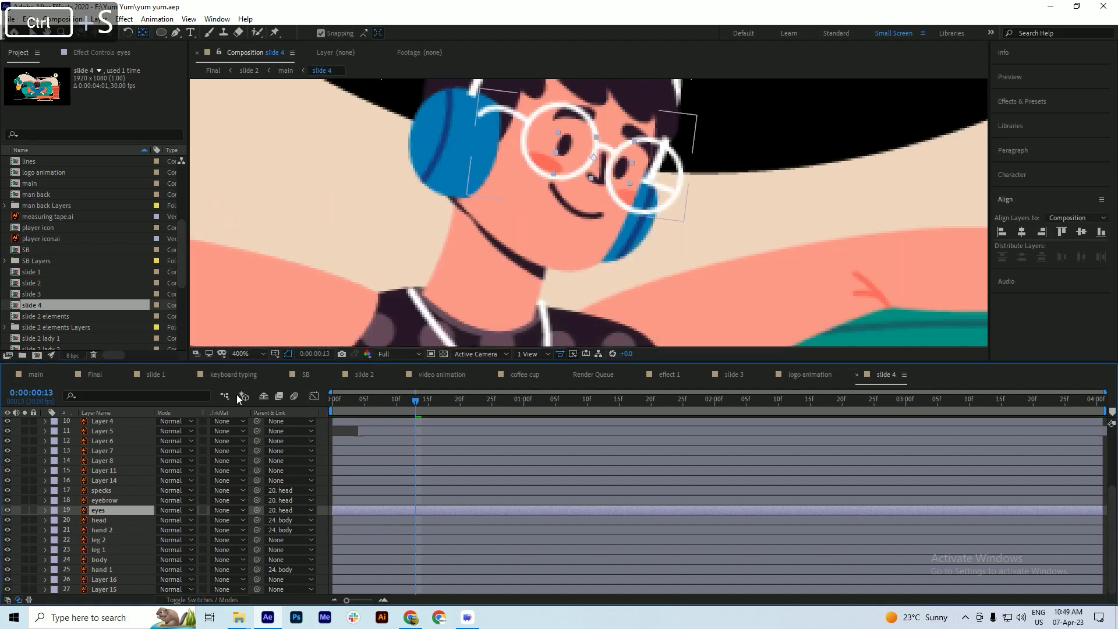
{"action": "key", "text": "s"}
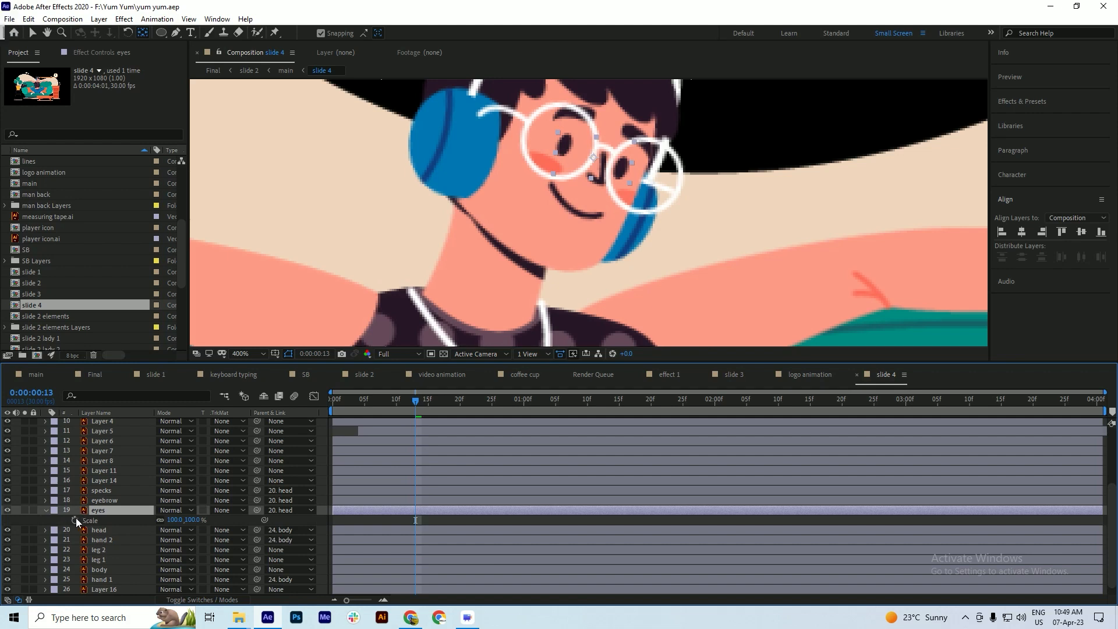
{"action": "left_click", "coordinate": [74, 519]}
{"action": "key", "text": "ctrl+s"}
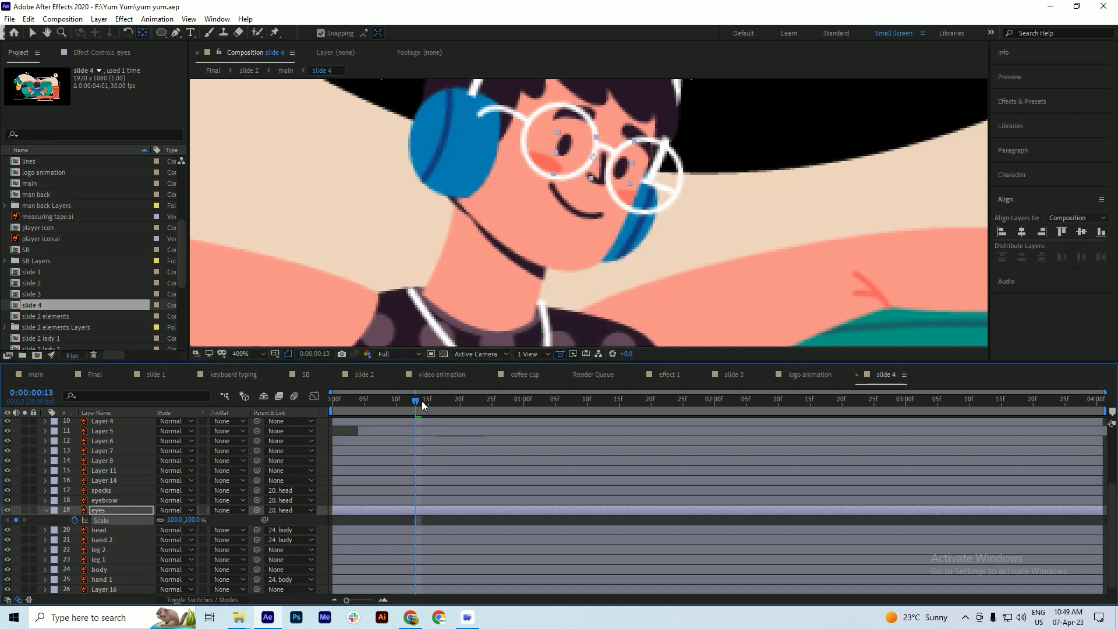
- Unlink the eyes layer's scale dimensions and reduce its vertical scale to 39% at 0:00:00:18
{"action": "key", "text": "ctrl+Right"}
{"action": "key", "text": "ctrl+Right"}
{"action": "key", "text": "ctrl+Right"}
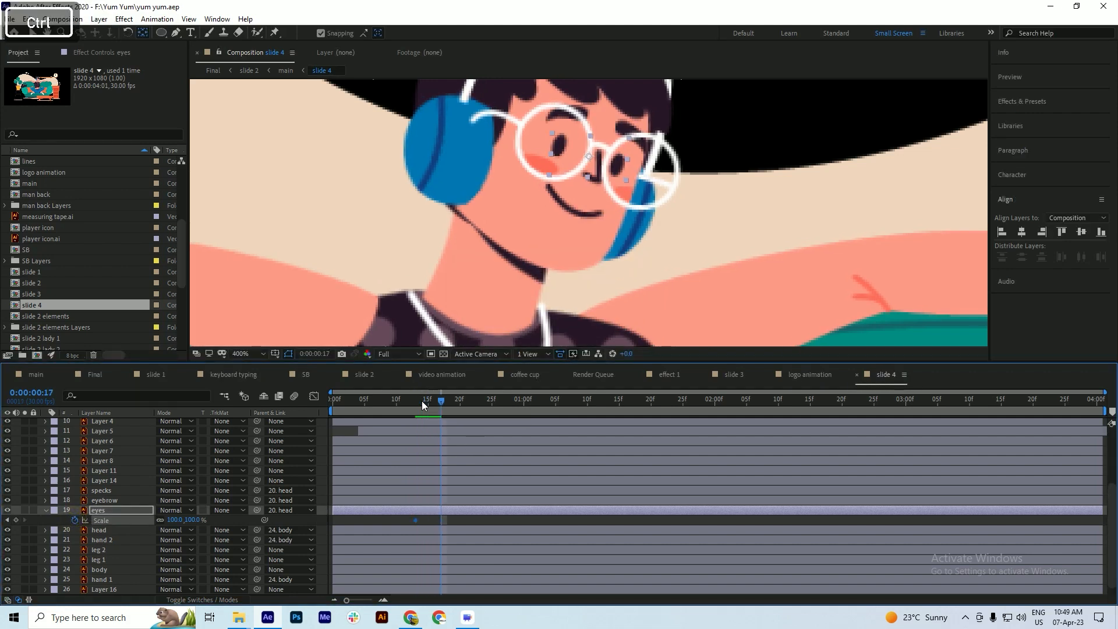
{"action": "key", "text": "ctrl+Right"}
{"action": "key", "text": "ctrl+Right"}
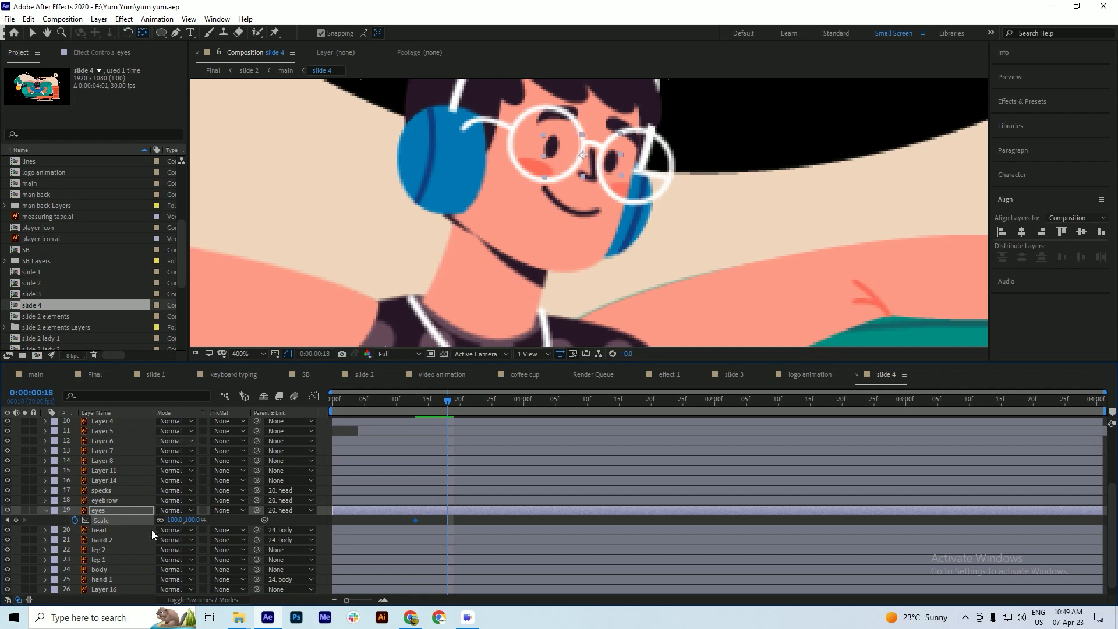
{"action": "left_click", "coordinate": [159, 519]}
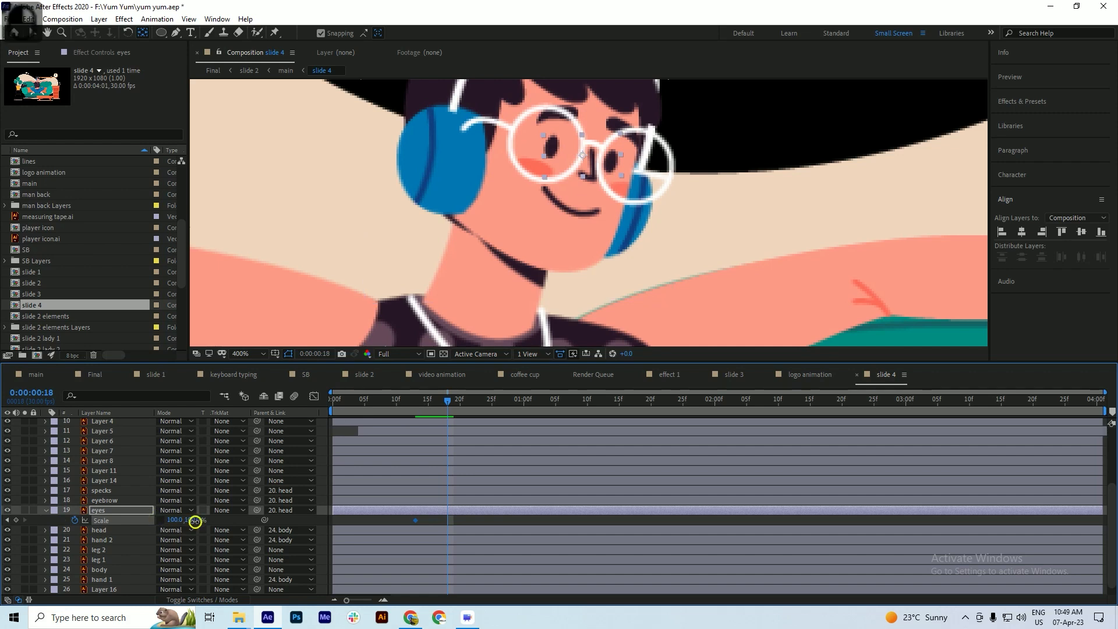
{"action": "left_click_drag", "start_coordinate": [186, 525], "coordinate": [178, 529]}
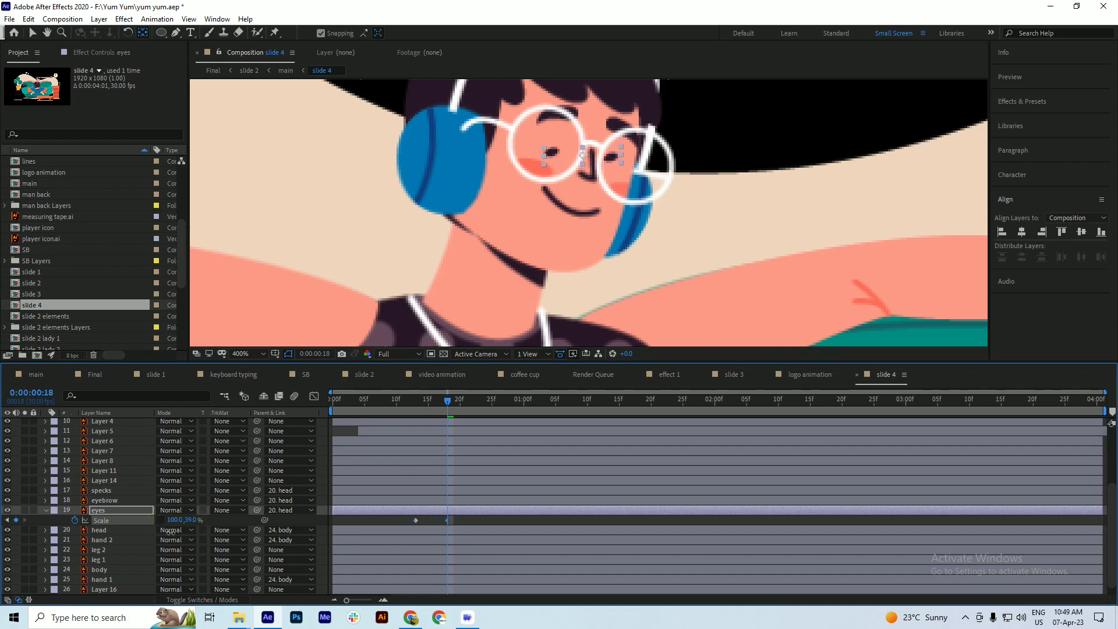
- Undo the eyes layer's vertical scale reduction, and try a milder reduction to 64% at 0:00:00:18 before undoing that too
{"action": "key", "text": "ctrl+z"}
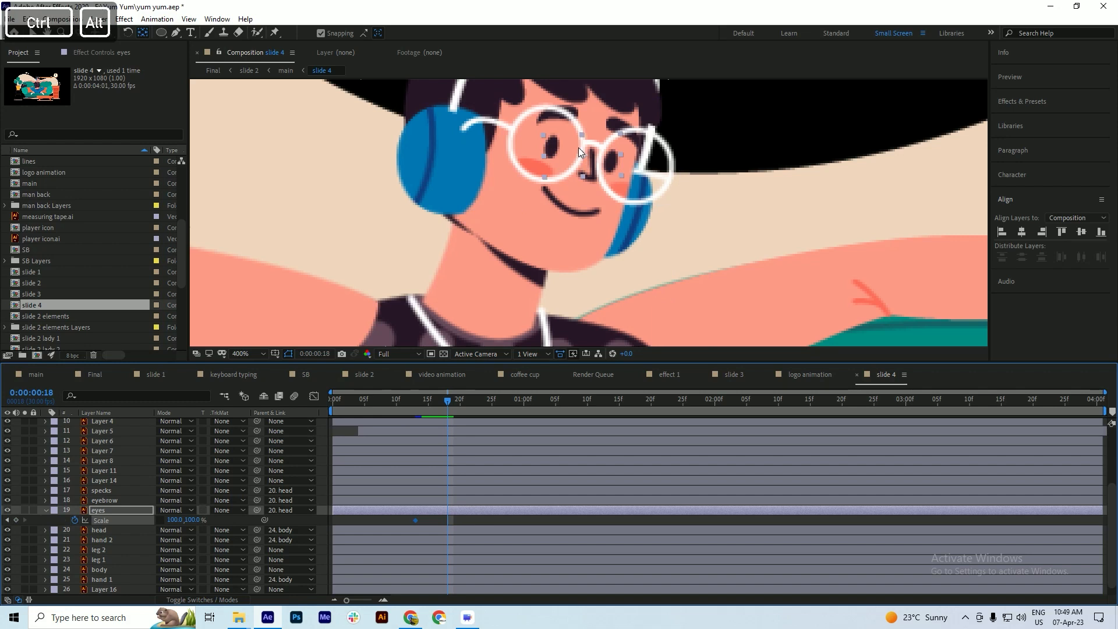
{"action": "scroll", "coordinate": [579, 148], "scroll_direction": "up", "scroll_amount": 1}
{"action": "key", "text": "space"}
{"action": "left_click_drag", "start_coordinate": [559, 170], "coordinate": [539, 236]}
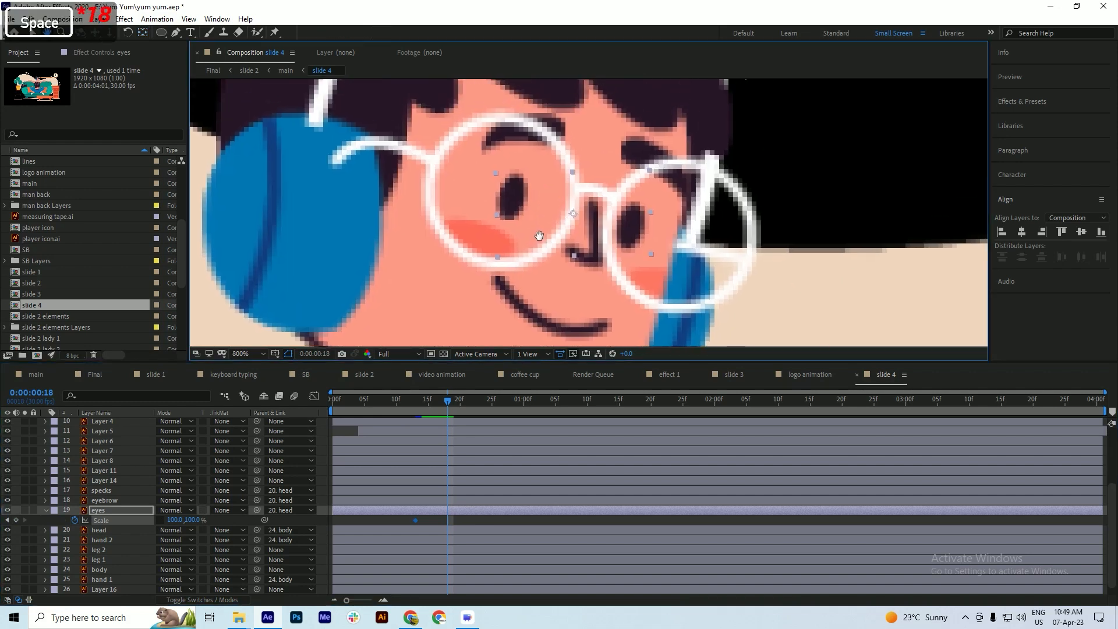
{"action": "left_click_drag", "start_coordinate": [192, 519], "coordinate": [163, 530]}
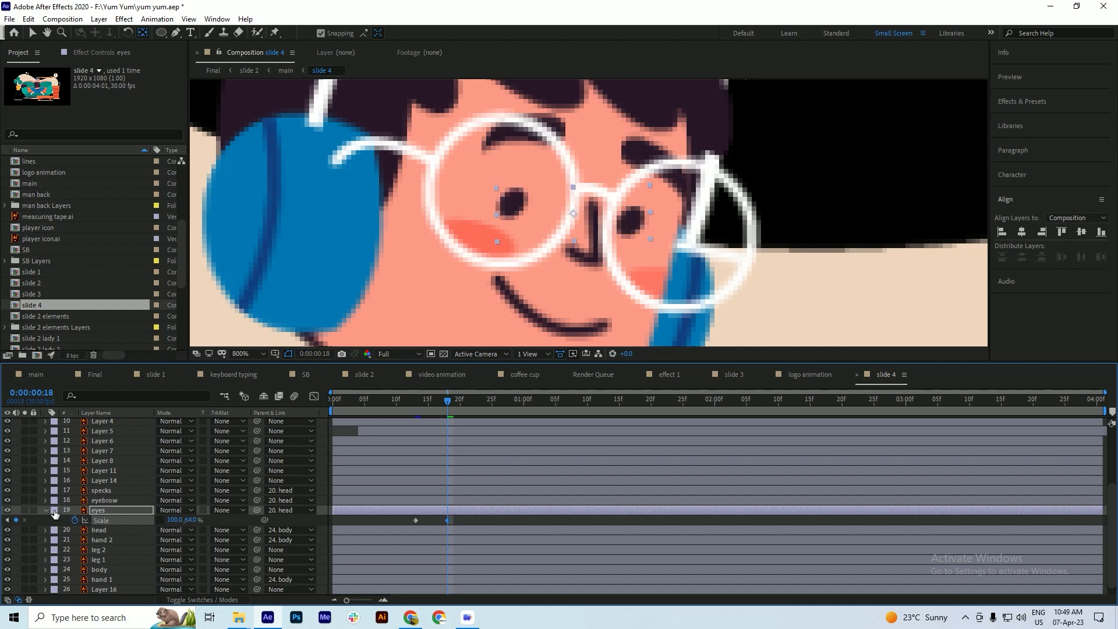
{"action": "key", "text": "ctrl+z"}
- Create a new shape layer, place it directly above the eyes layer and activate the Ellipse tool
{"action": "right_click", "coordinate": [38, 519]}
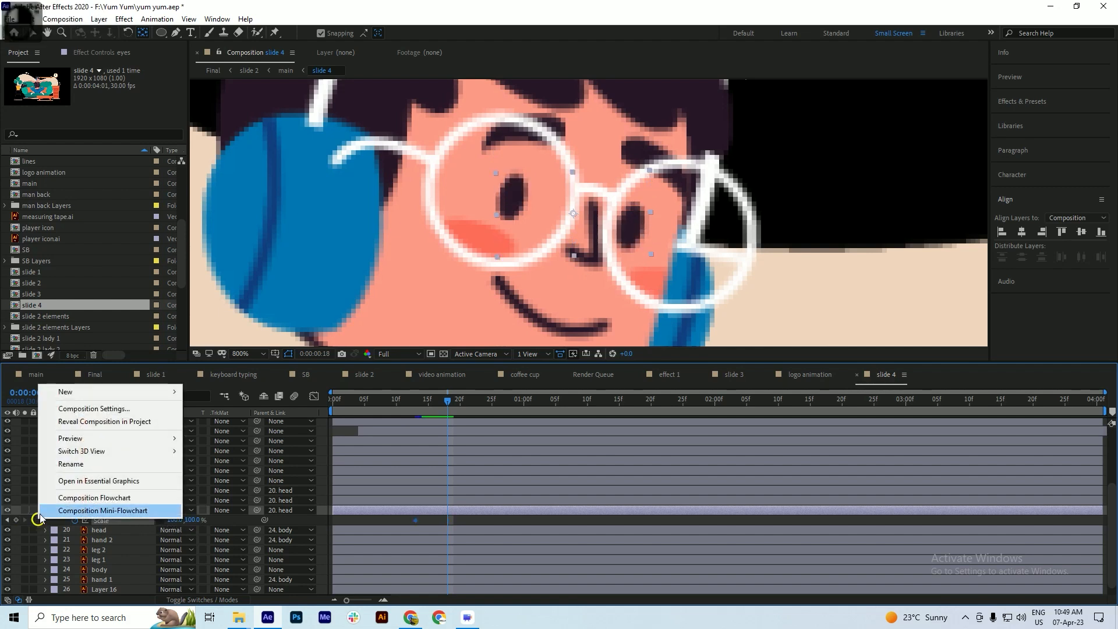
{"action": "mouse_move", "coordinate": [87, 392]}
{"action": "left_click", "coordinate": [215, 475]}
{"action": "key", "text": "q"}
{"action": "left_click_drag", "start_coordinate": [103, 509], "coordinate": [104, 520]}
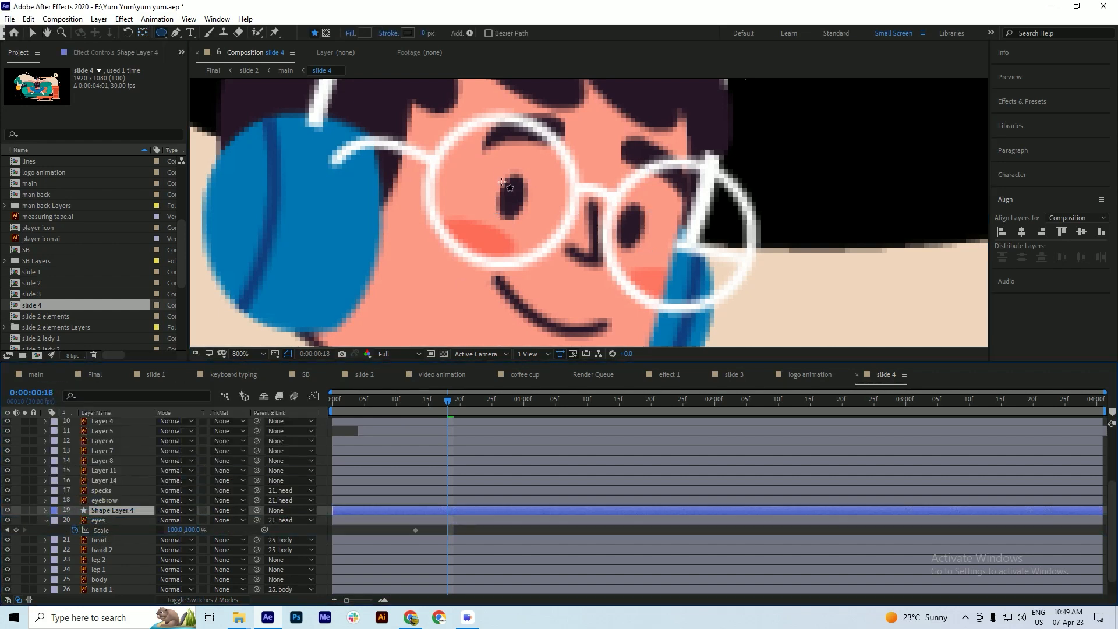
- Draw a tall narrow ellipse over the eye left of the nose, centre the shape layer's anchor point and save the project
{"action": "left_click_drag", "start_coordinate": [504, 171], "coordinate": [529, 224]}
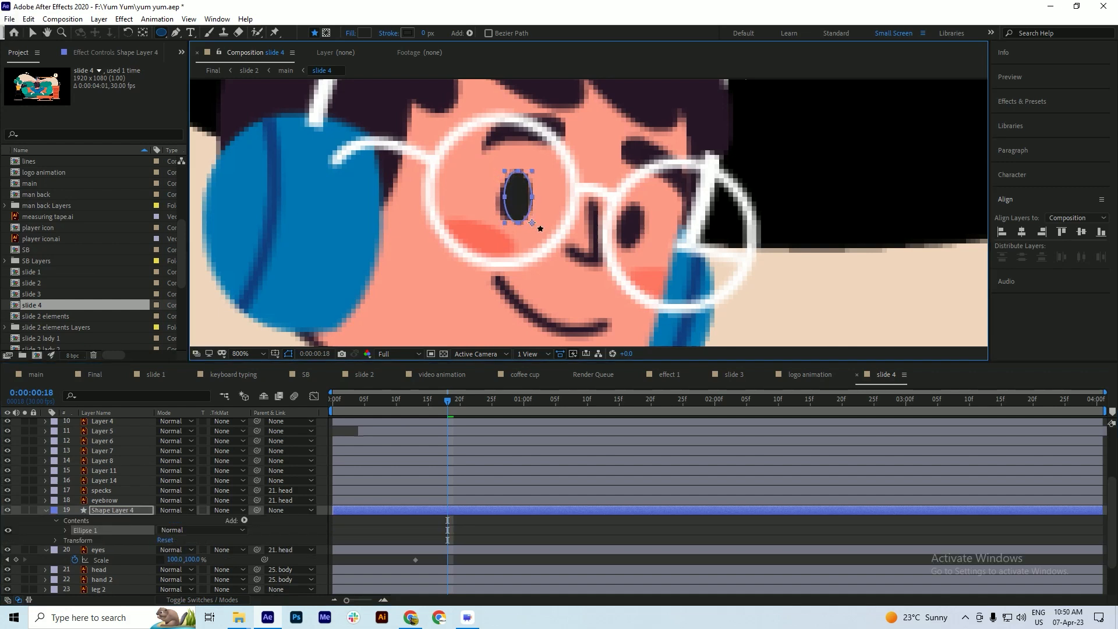
{"action": "key", "text": "ctrl+s"}
{"action": "left_click", "coordinate": [35, 524]}
{"action": "left_click", "coordinate": [105, 510]}
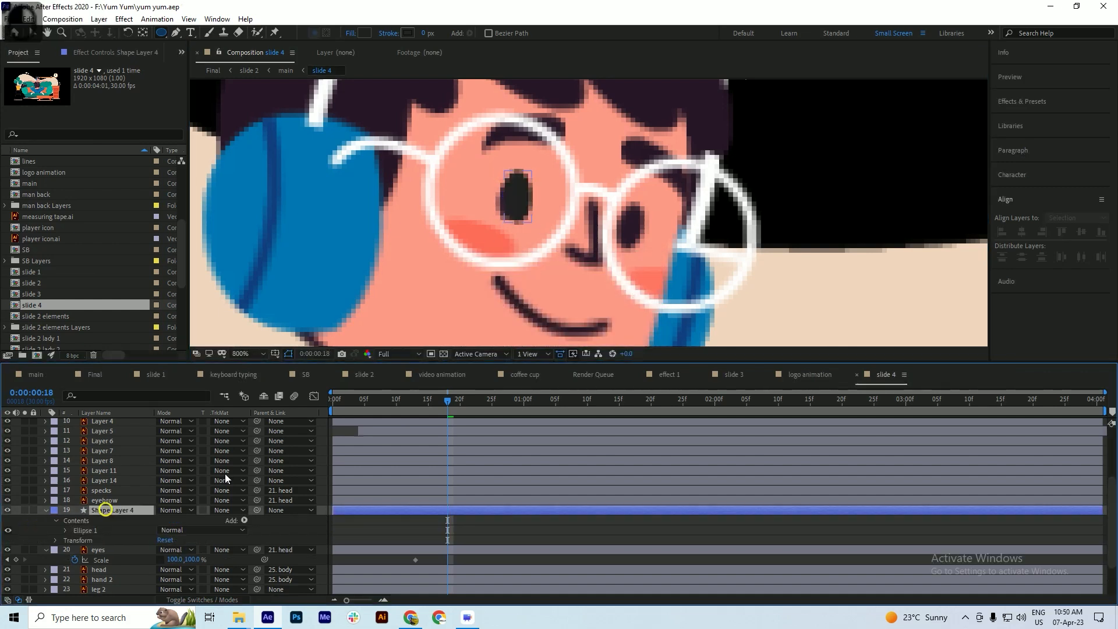
{"action": "double_click", "coordinate": [145, 33], "text": "ctrl"}
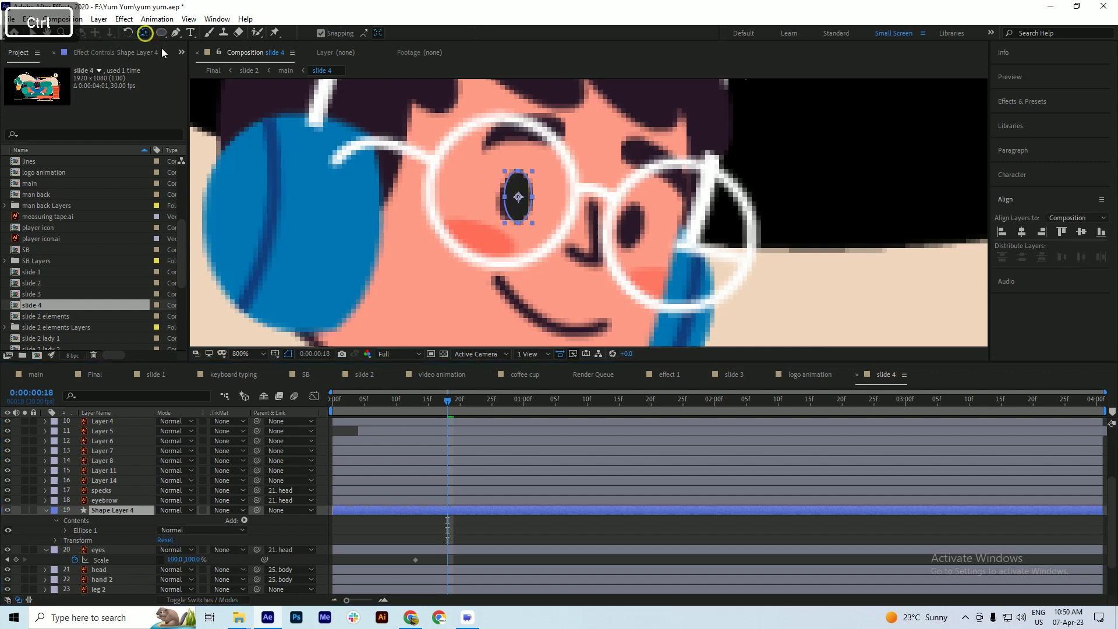
{"action": "key", "text": "ctrl+s"}
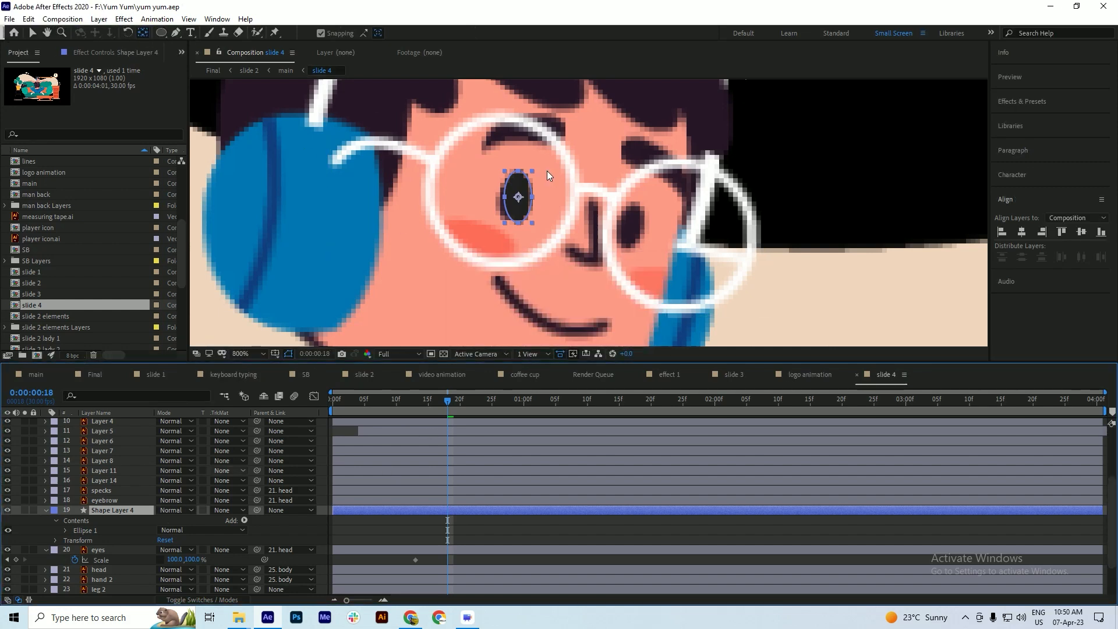
- Set the ellipse's fill to the dark purple 2A1829 sampled from the other eye, and save the project
{"action": "key", "text": "v"}
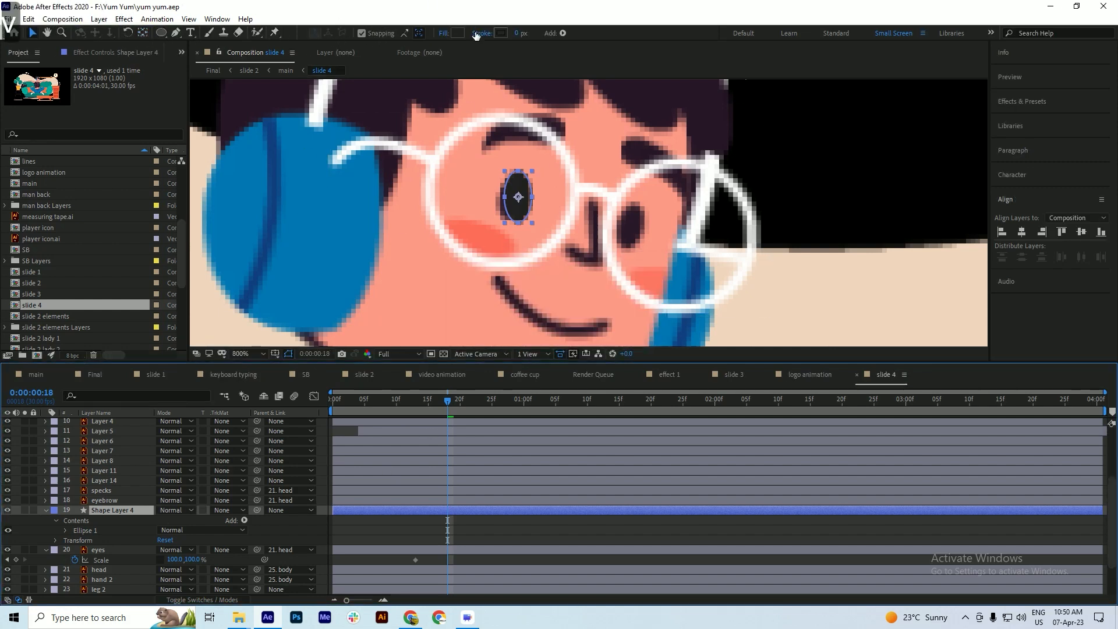
{"action": "left_click", "coordinate": [458, 33]}
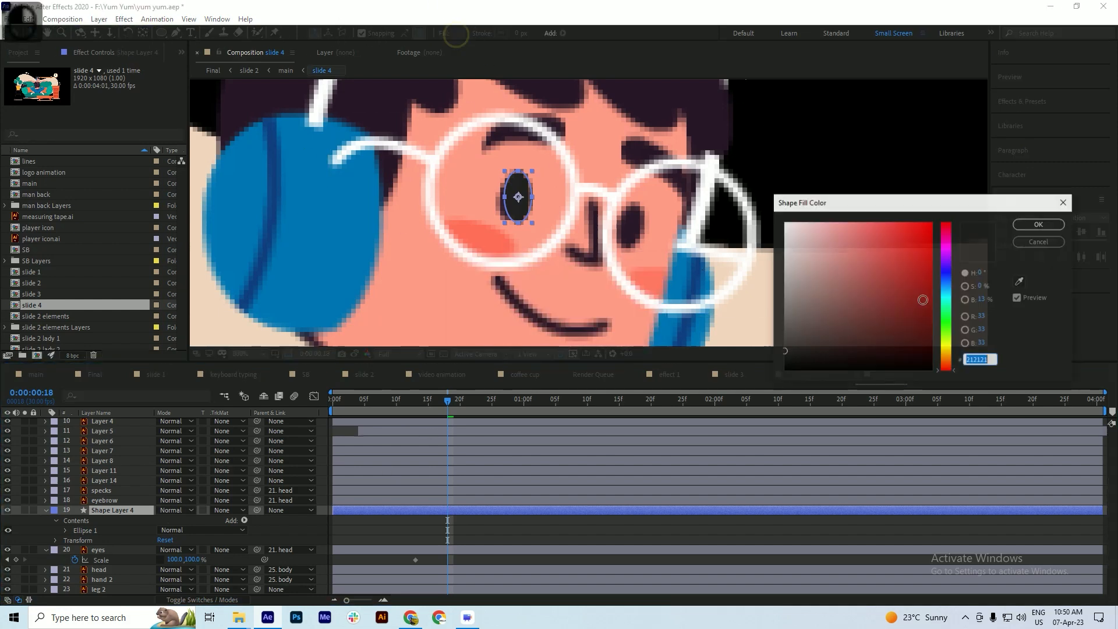
{"action": "left_click", "coordinate": [1021, 284]}
{"action": "left_click", "coordinate": [631, 224]}
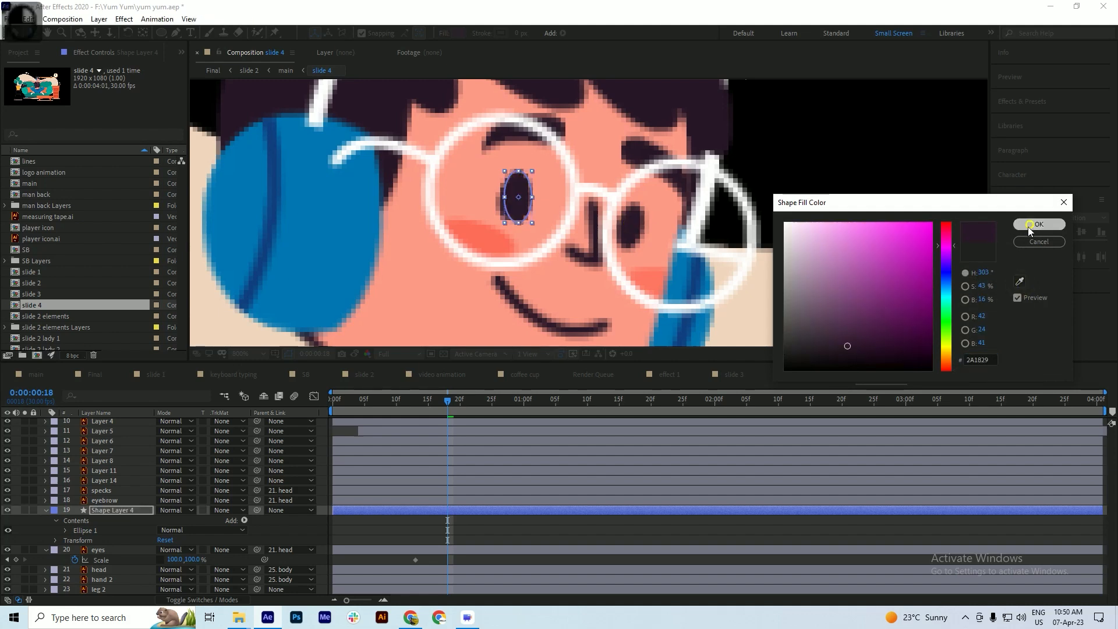
{"action": "left_click", "coordinate": [1031, 225]}
{"action": "key", "text": "ctrl+s"}
- Rotate Shape Layer 4 by 12° and nudge it slightly left to line up with the eye beneath, saving the project
{"action": "left_click", "coordinate": [45, 510]}
{"action": "left_click", "coordinate": [44, 510]}
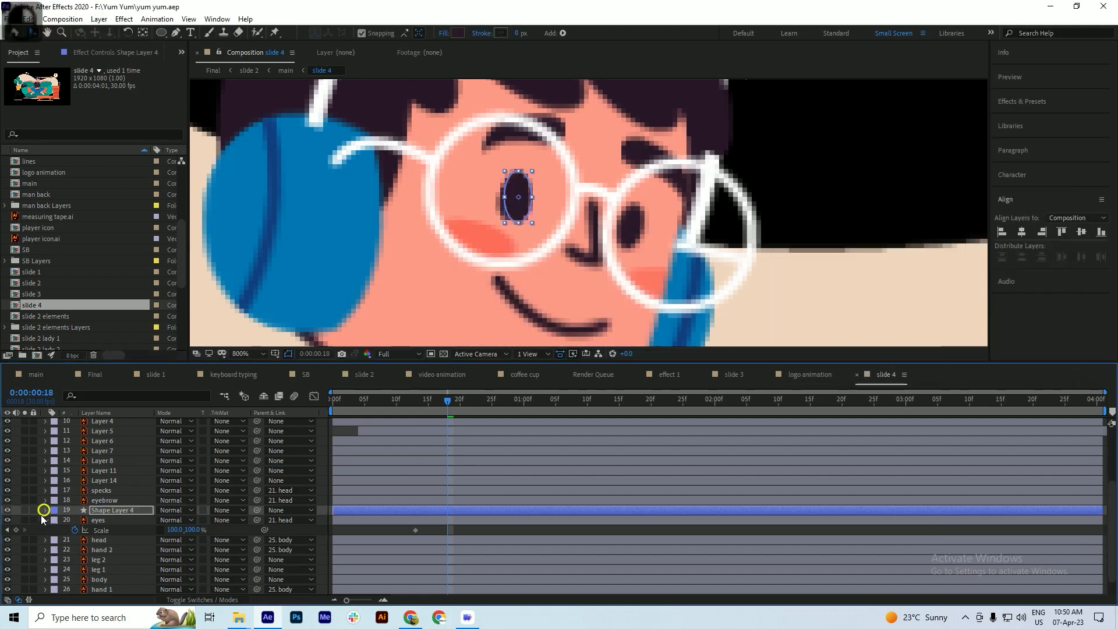
{"action": "left_click", "coordinate": [36, 527]}
{"action": "left_click", "coordinate": [103, 510]}
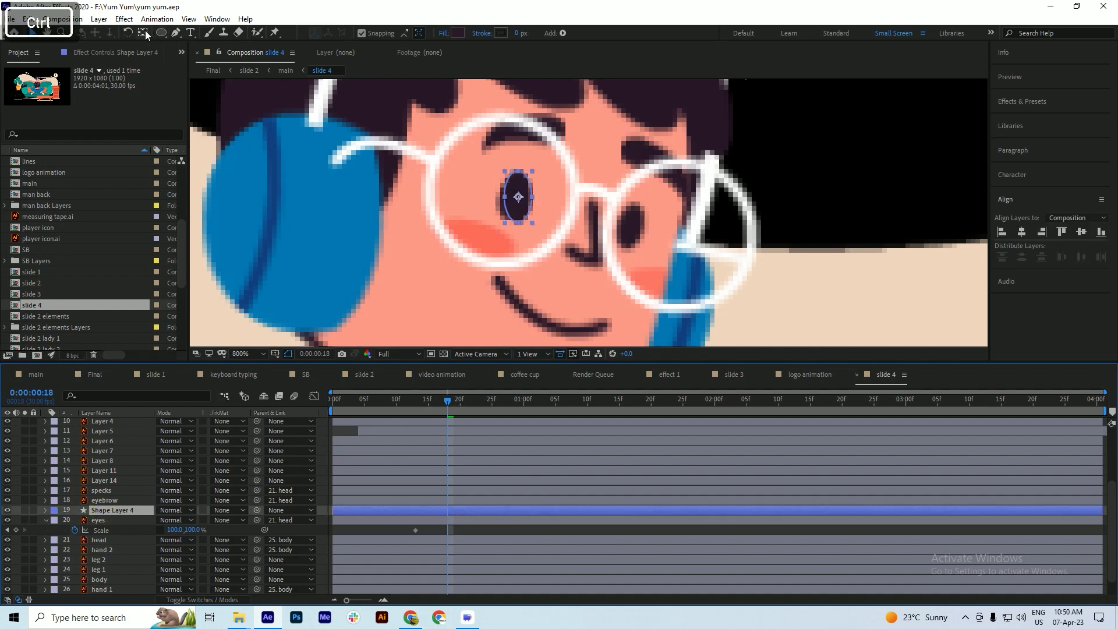
{"action": "key", "text": "ctrl+s"}
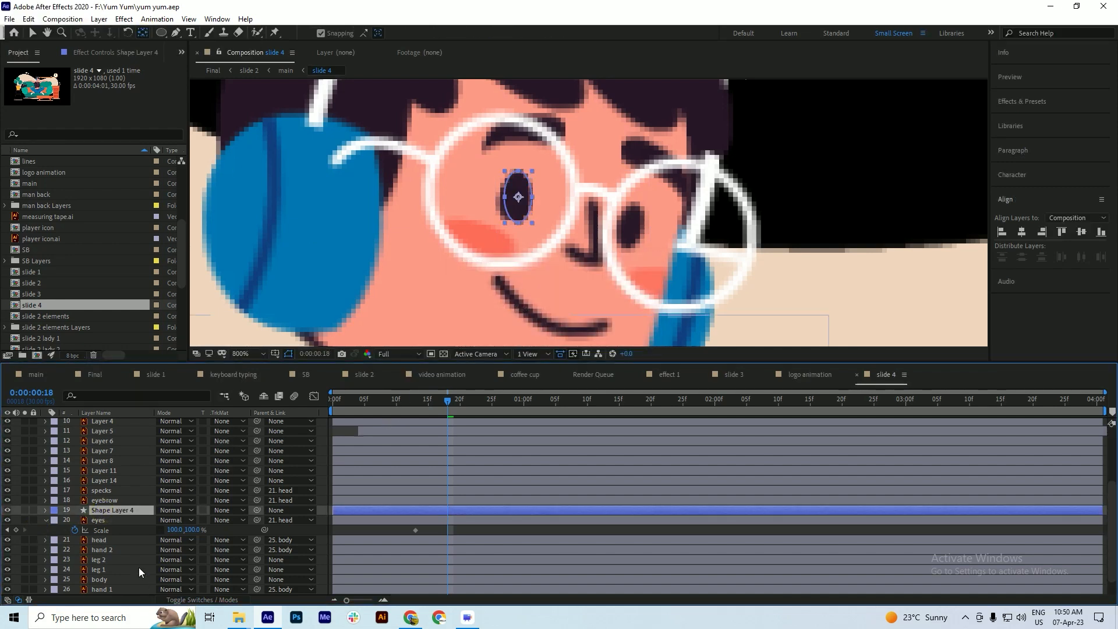
{"action": "key", "text": "r"}
{"action": "left_click_drag", "start_coordinate": [176, 523], "coordinate": [186, 527]}
{"action": "key", "text": "ctrl+s"}
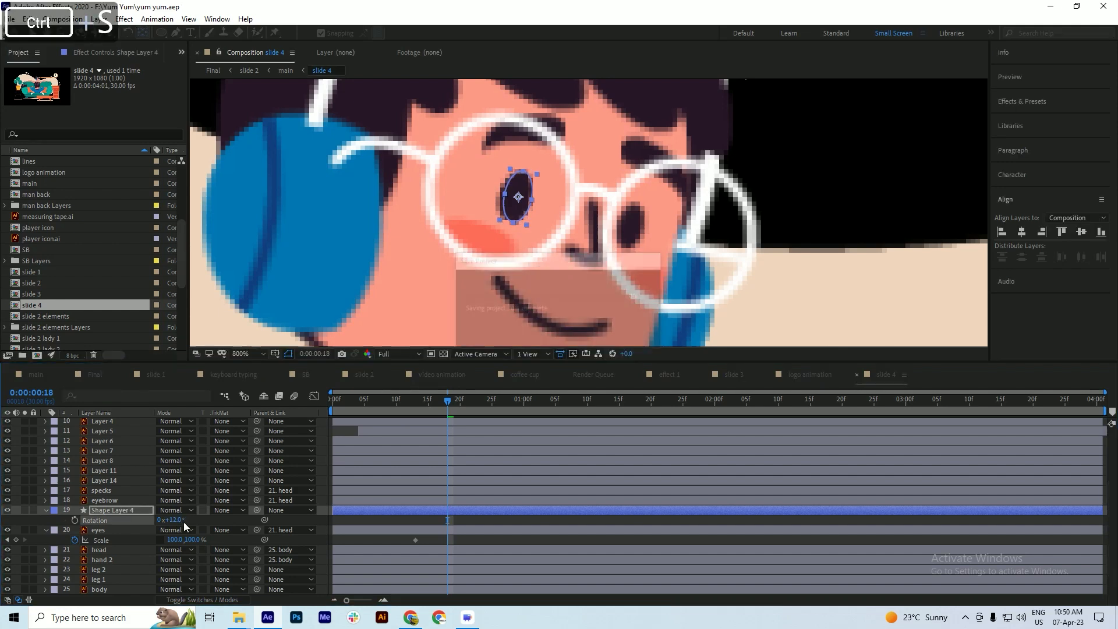
{"action": "key", "text": "ctrl+z"}
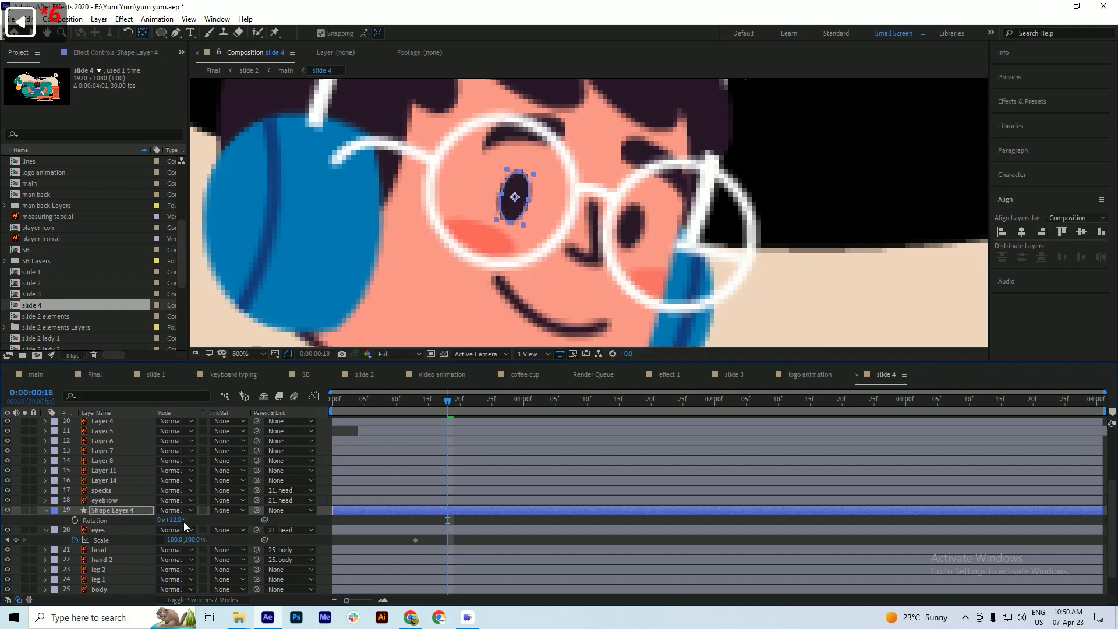
{"action": "key", "text": "ctrl+s"}
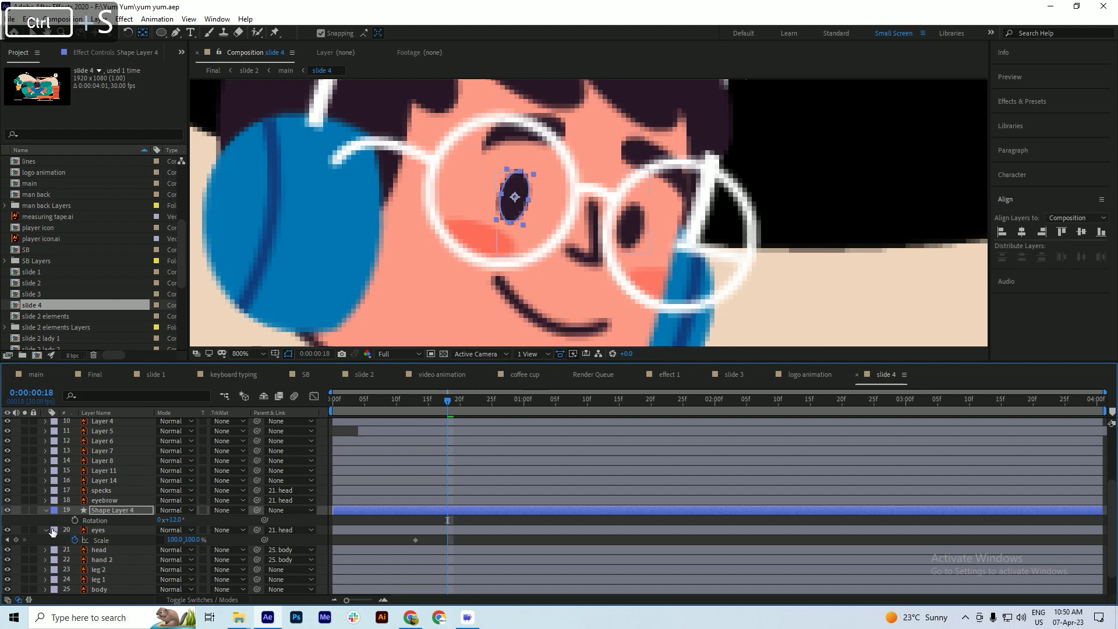
- Parent Shape Layer 4 to the head layer and save the project
{"action": "left_click", "coordinate": [46, 510]}
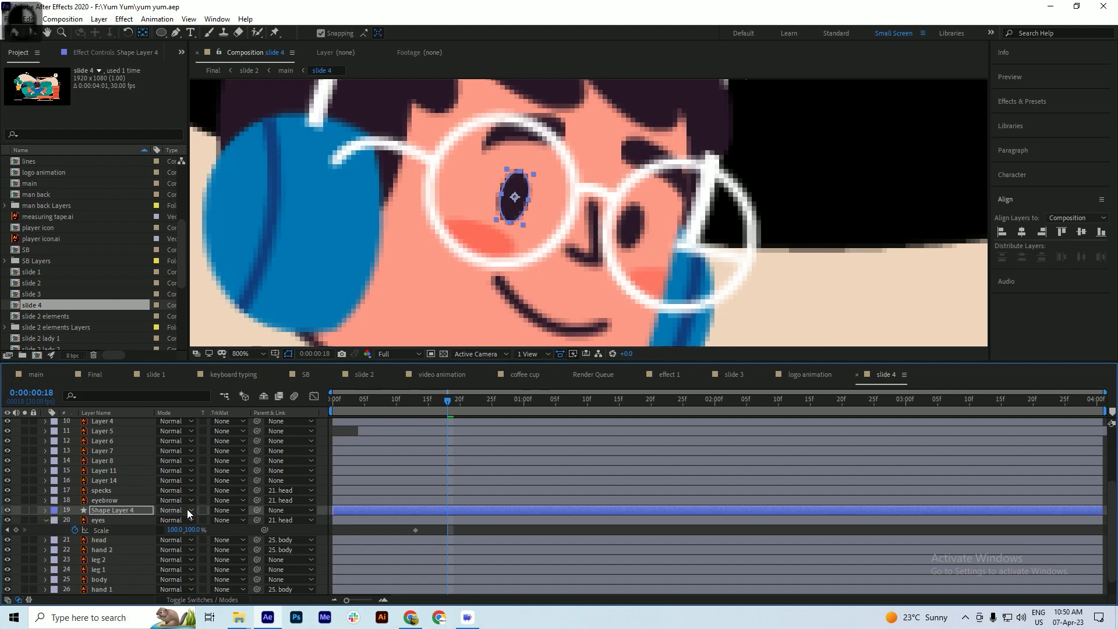
{"action": "left_click_drag", "start_coordinate": [255, 509], "coordinate": [104, 541]}
{"action": "key", "text": "ctrl+s"}
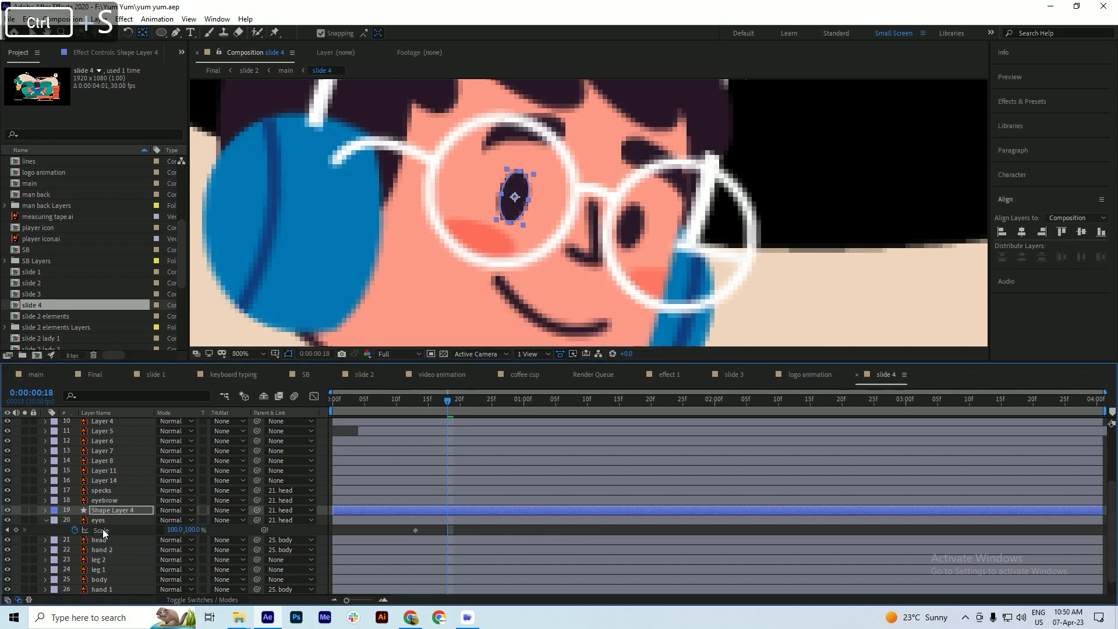
- Start a Scale animation on Shape Layer 4 with a 100% keyframe at 0:00:00:13 and save the project
{"action": "left_click_drag", "start_coordinate": [441, 428], "coordinate": [418, 418]}
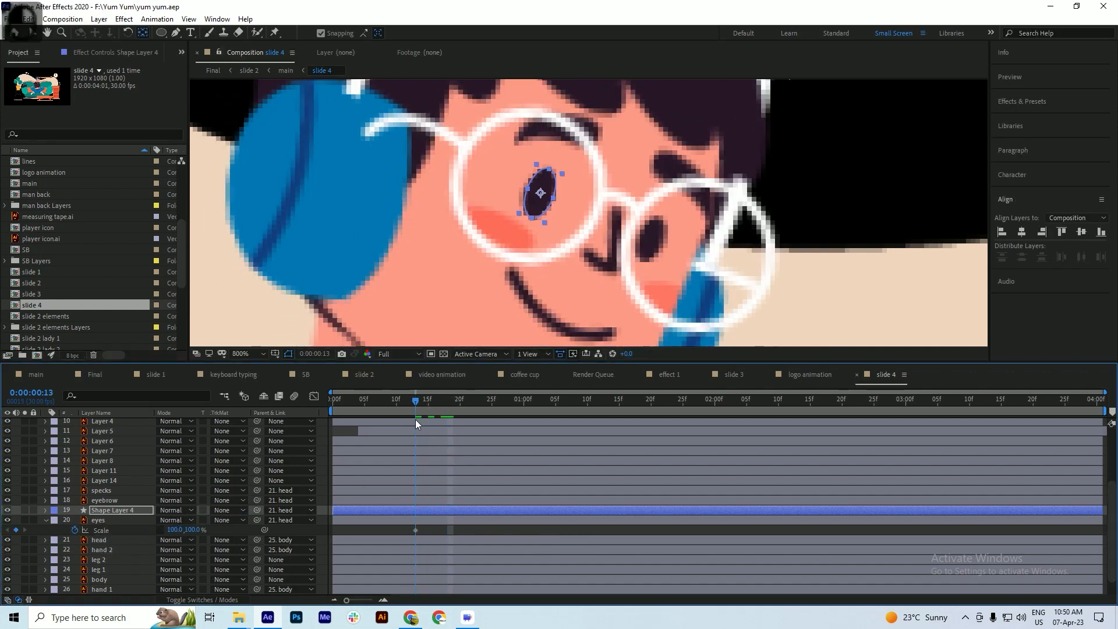
{"action": "key", "text": "s"}
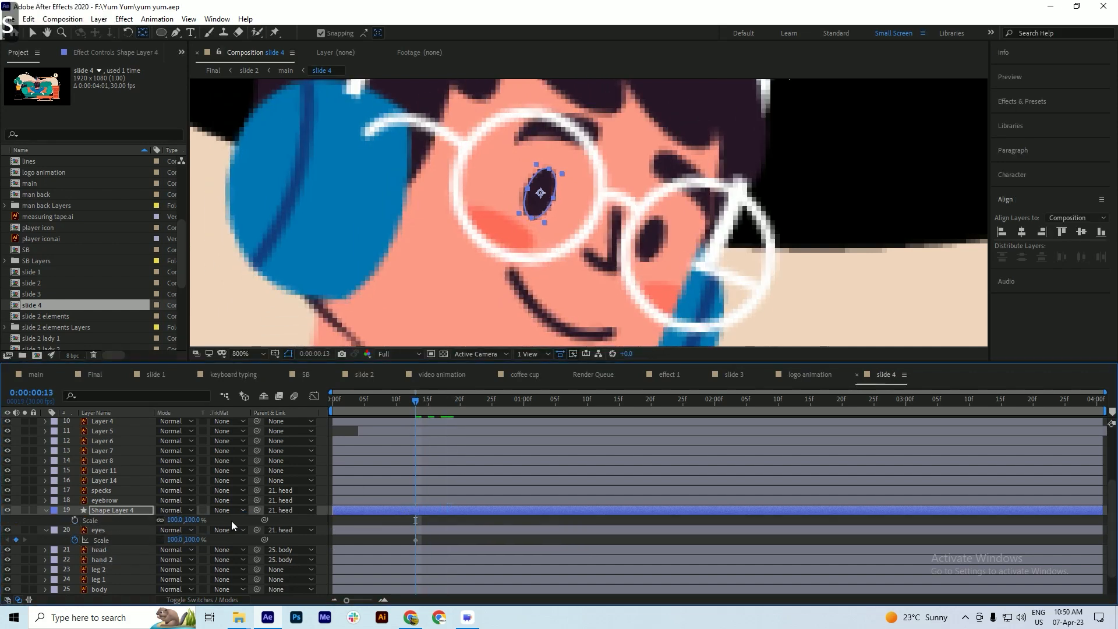
{"action": "left_click", "coordinate": [74, 521]}
{"action": "key", "text": "ctrl+s"}
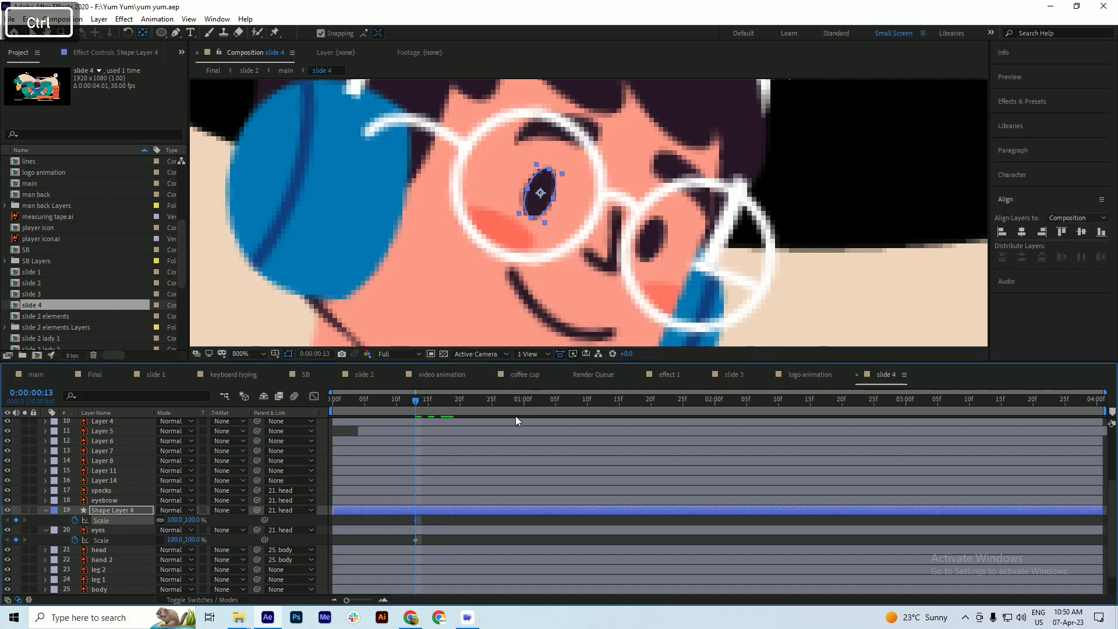
- Unlink Shape Layer 4's scale dimensions, reduce its vertical scale to 20% at 0:00:00:18 and save the project
{"action": "key", "text": "space"}
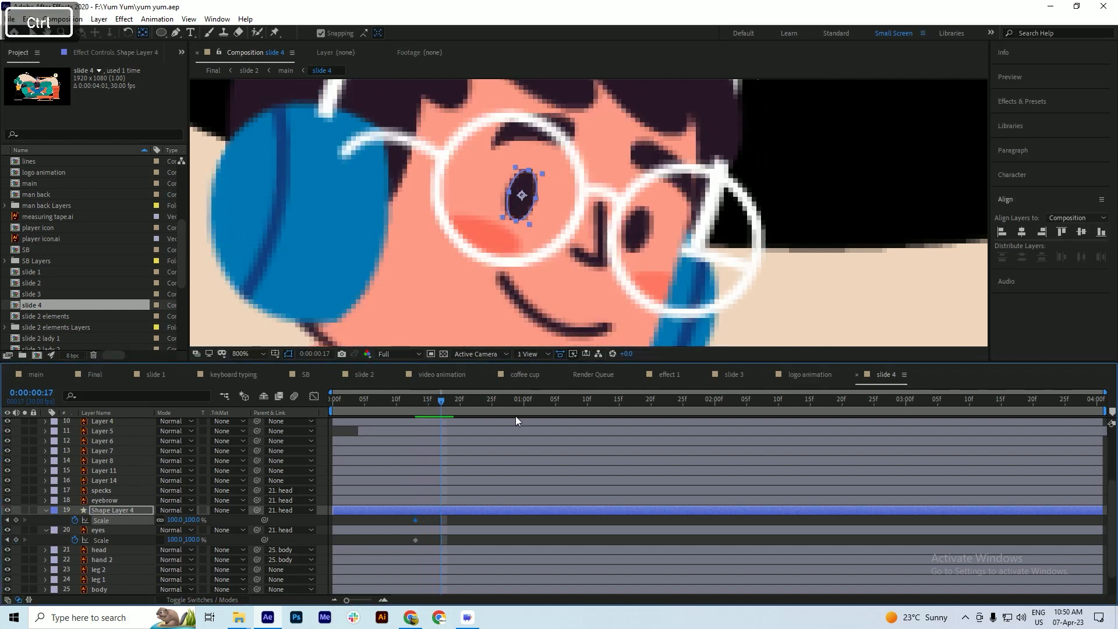
{"action": "left_click", "coordinate": [160, 520]}
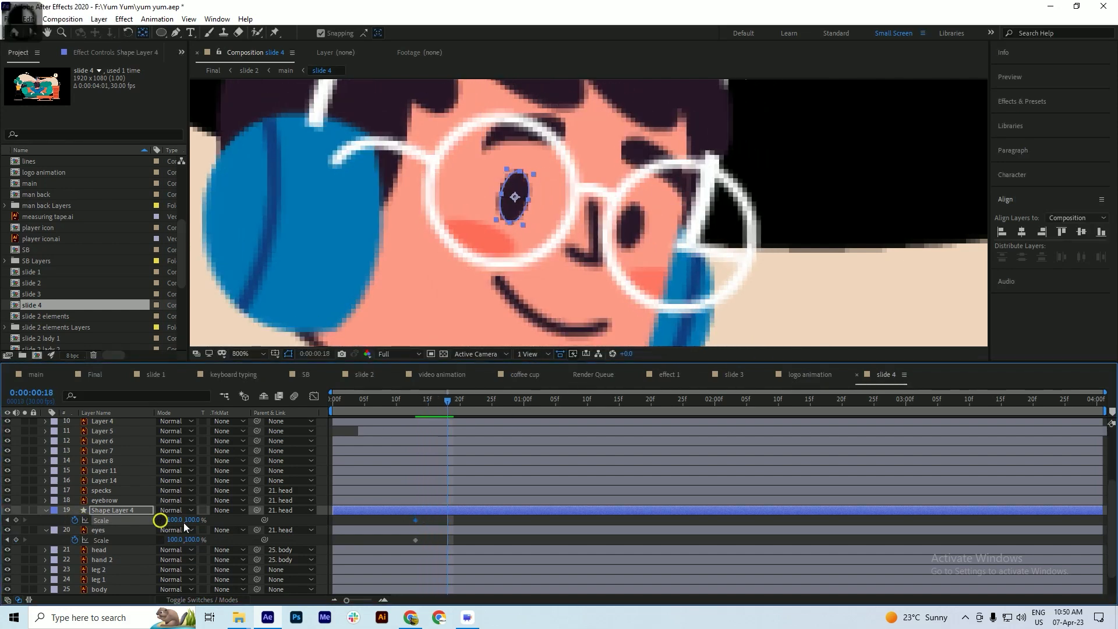
{"action": "left_click_drag", "start_coordinate": [178, 522], "coordinate": [167, 530]}
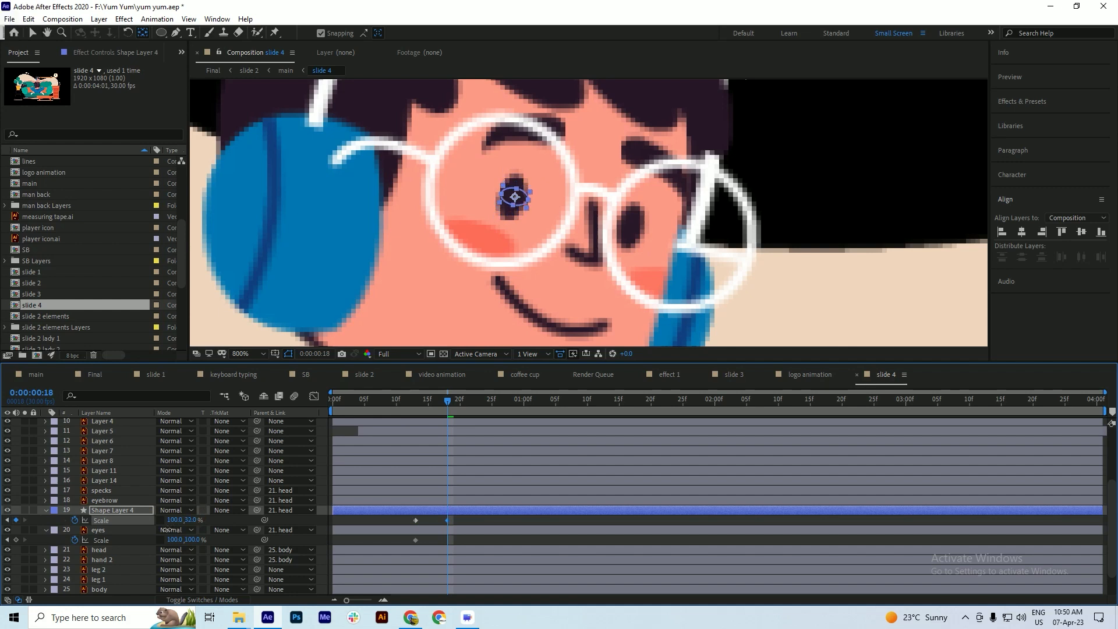
{"action": "key", "text": "ctrl+s"}
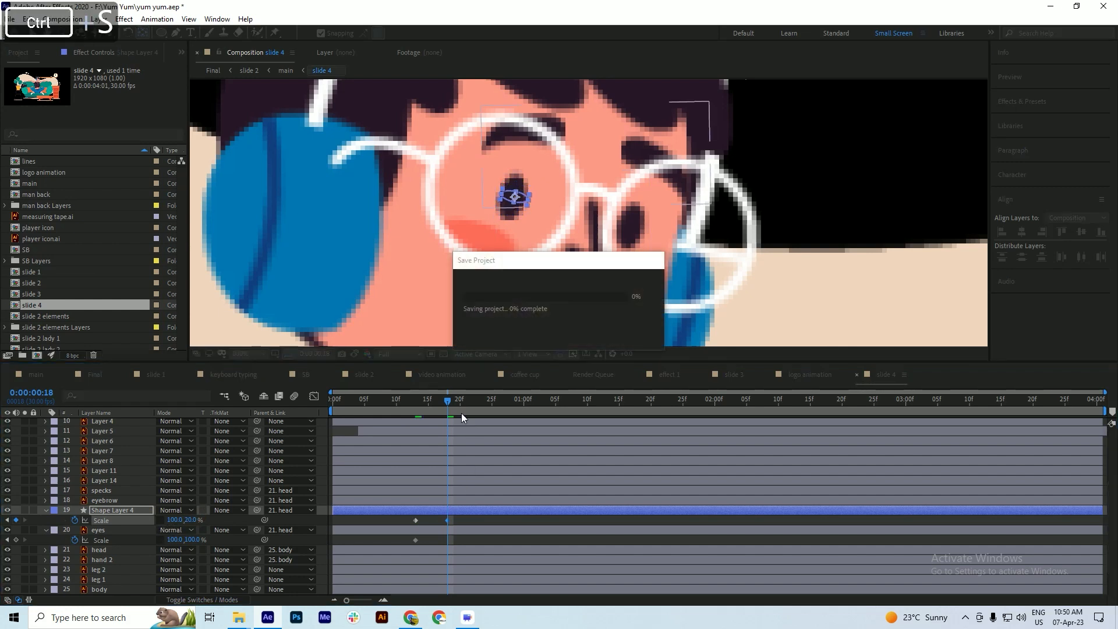
- Copy Shape Layer 4's 100% scale keyframe to 0:00:00:23, apply Easy Ease to all three keyframes and save the project
{"action": "key", "text": "space"}
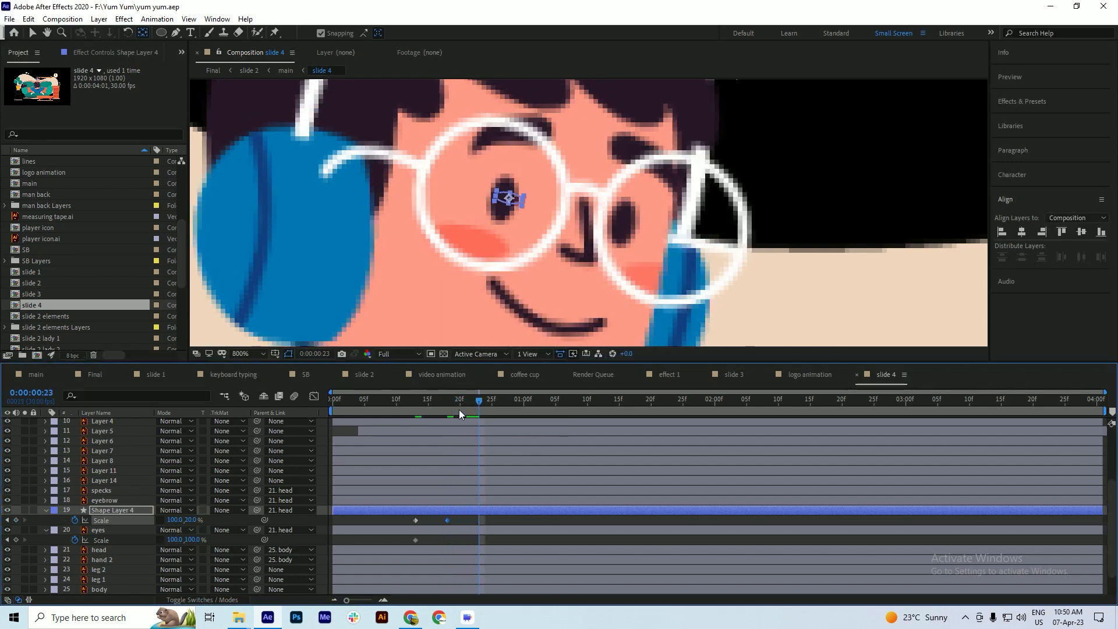
{"action": "left_click", "coordinate": [416, 520]}
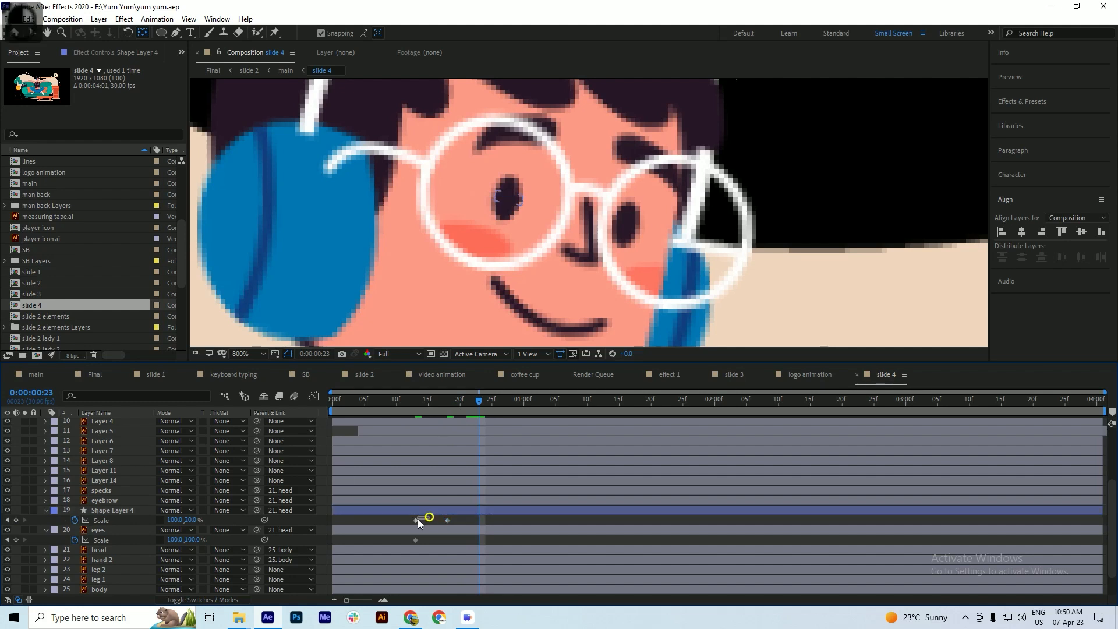
{"action": "key", "text": "ctrl+v"}
{"action": "left_click_drag", "start_coordinate": [491, 515], "coordinate": [390, 529]}
{"action": "key", "text": "ctrl+s"}
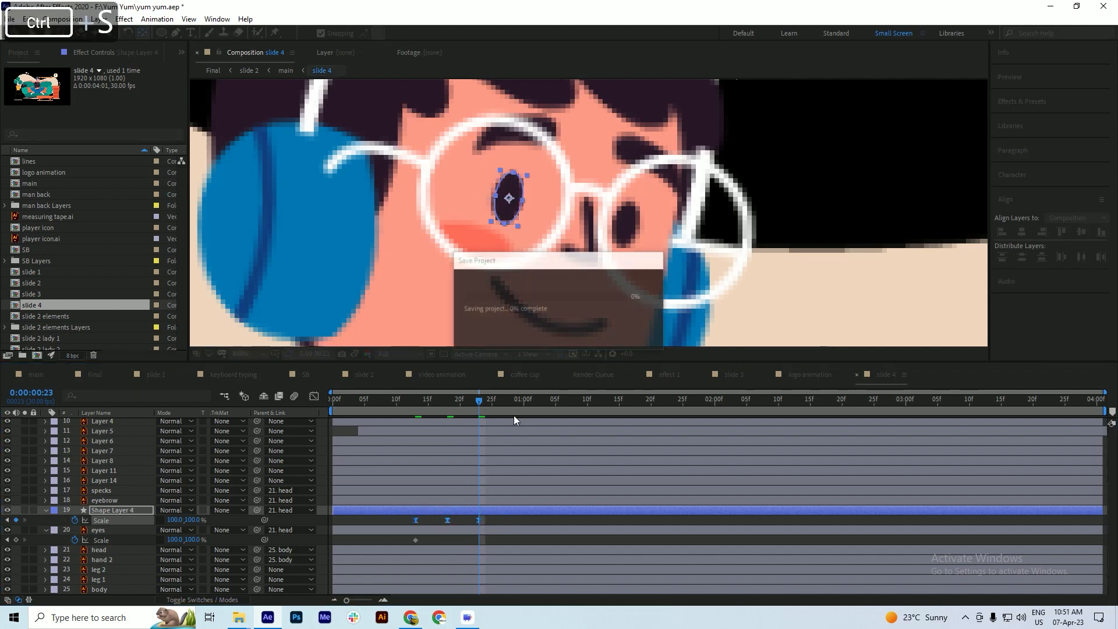
- Add a holding 100% Scale keyframe to Shape Layer 4 at 0:00:01:18 and save the project
{"action": "left_click_drag", "start_coordinate": [555, 400], "coordinate": [637, 414]}
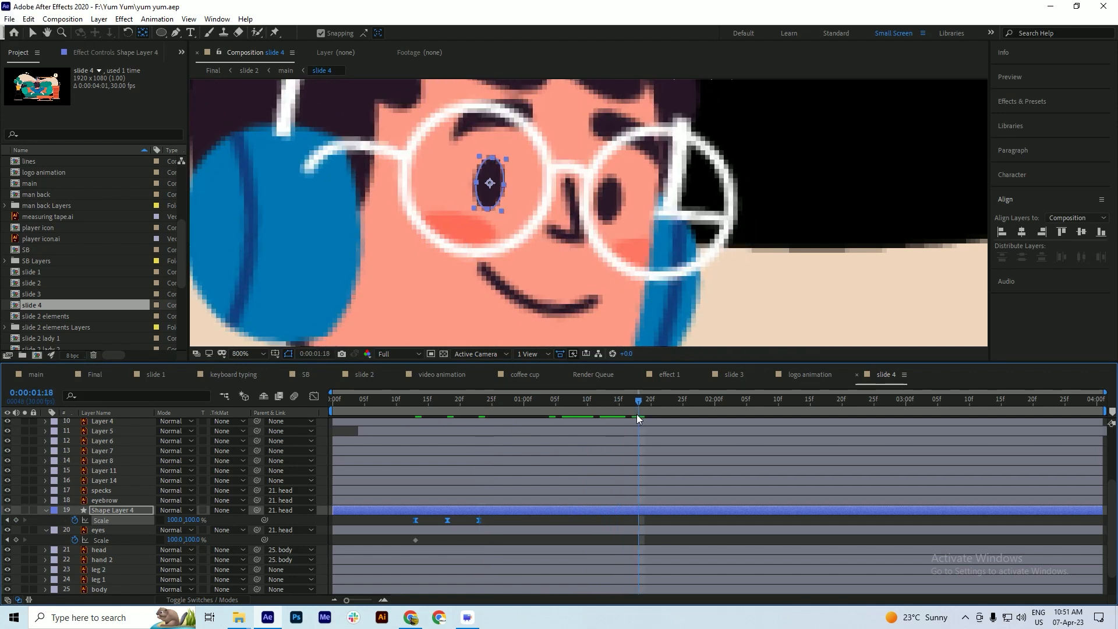
{"action": "left_click", "coordinate": [16, 519]}
{"action": "key", "text": "ctrl+s"}
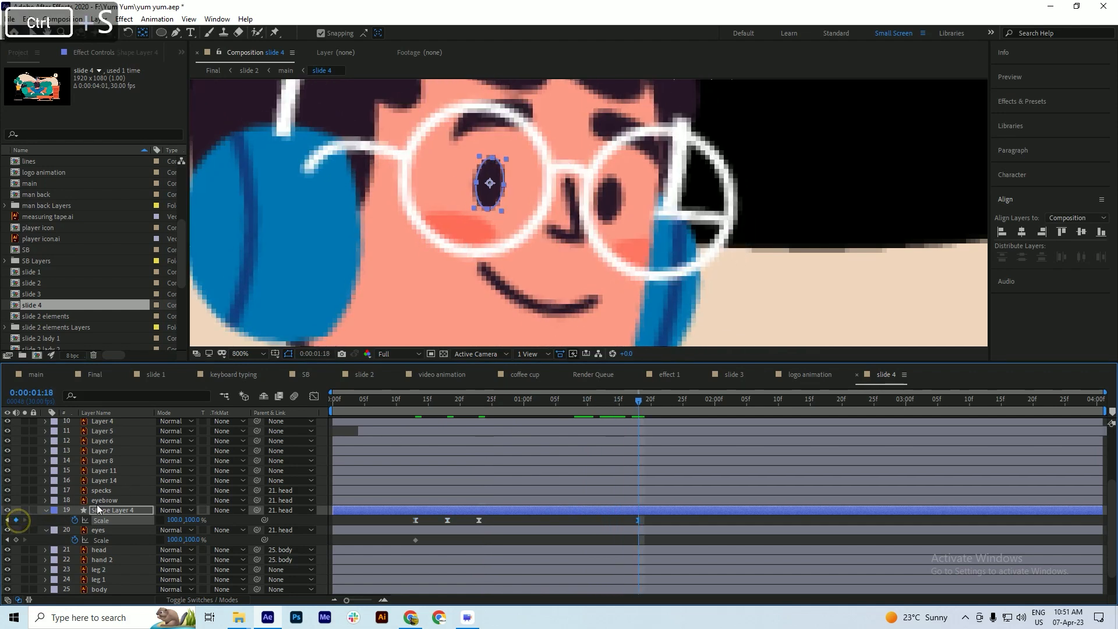
- Add a loopOut() expression to Shape Layer 4's Scale and preview the looping blink
{"action": "left_click", "coordinate": [74, 519], "text": "alt"}
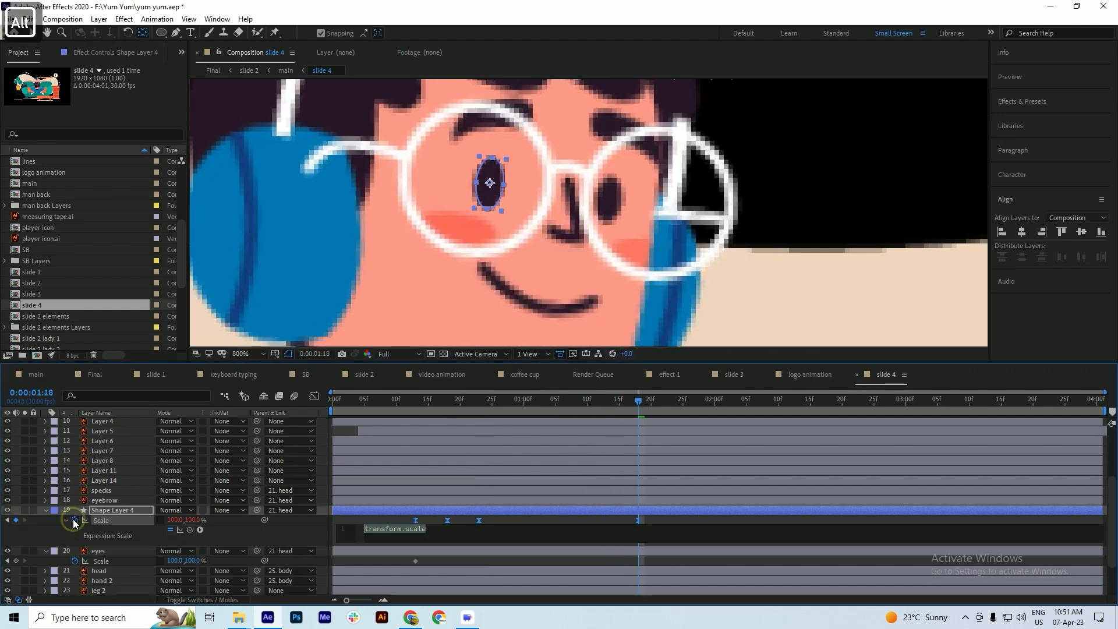
{"action": "type", "text": "loopO"}
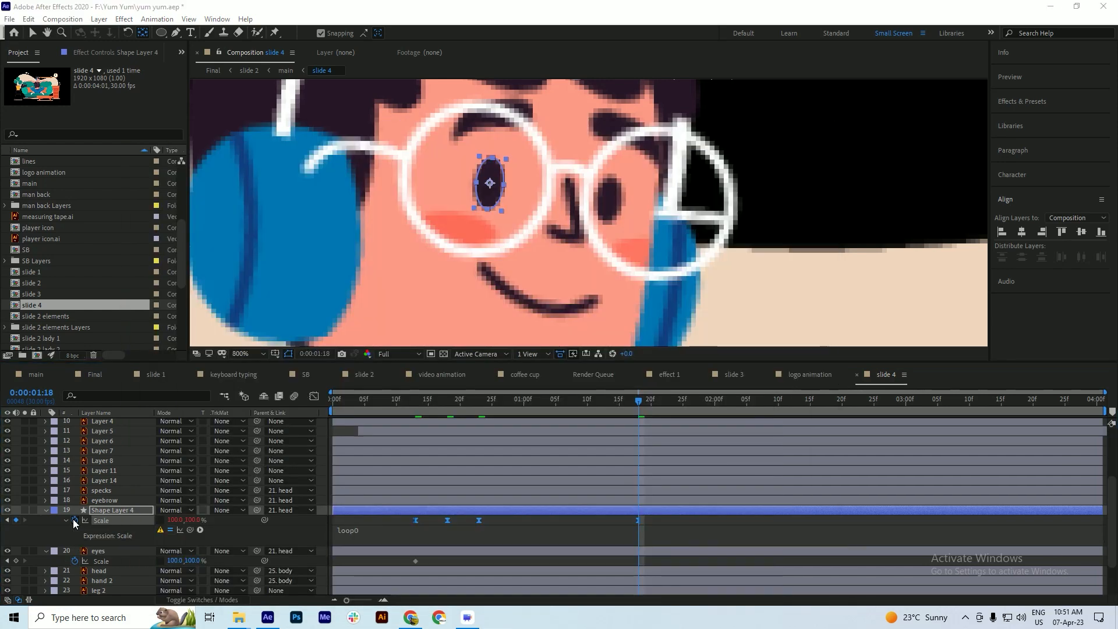
{"action": "left_click", "coordinate": [389, 539]}
{"action": "left_click", "coordinate": [401, 530]}
{"action": "type", "text": "ut()"}
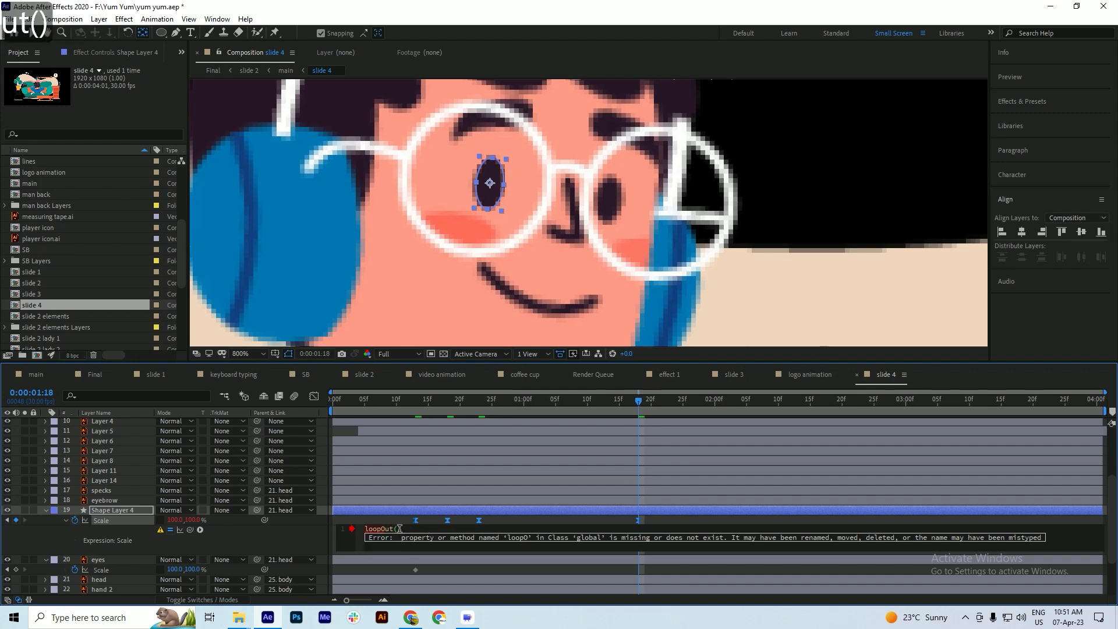
{"action": "left_click", "coordinate": [482, 488]}
{"action": "left_click_drag", "start_coordinate": [467, 404], "coordinate": [422, 424]}
{"action": "key", "text": "space"}
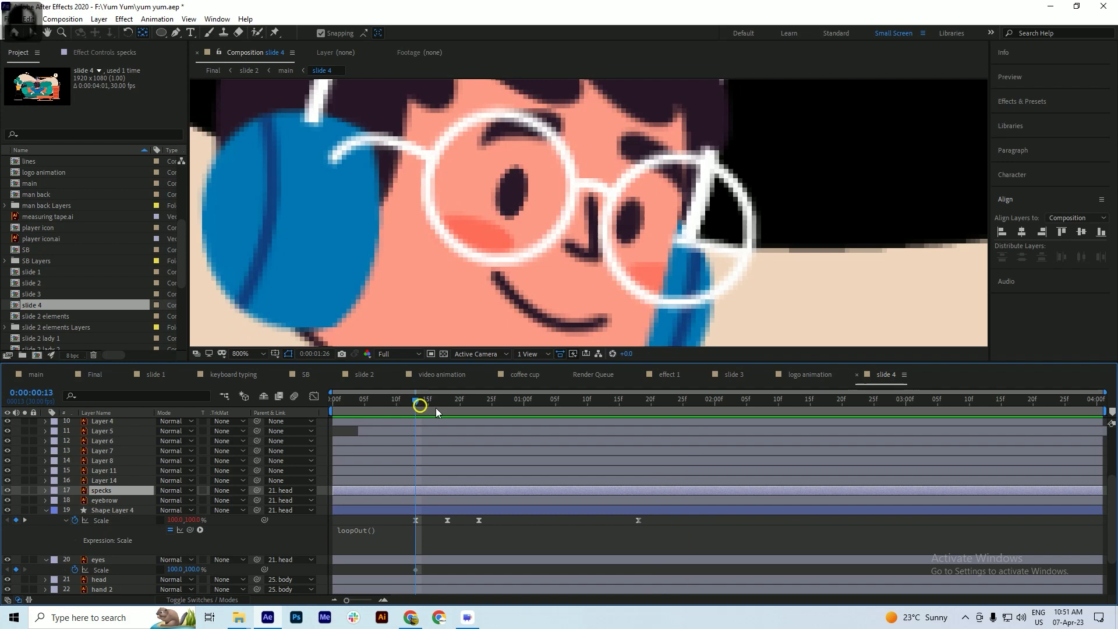
{"action": "key", "text": "space"}
- Duplicate Shape Layer 4 and save the project
{"action": "left_click", "coordinate": [439, 510]}
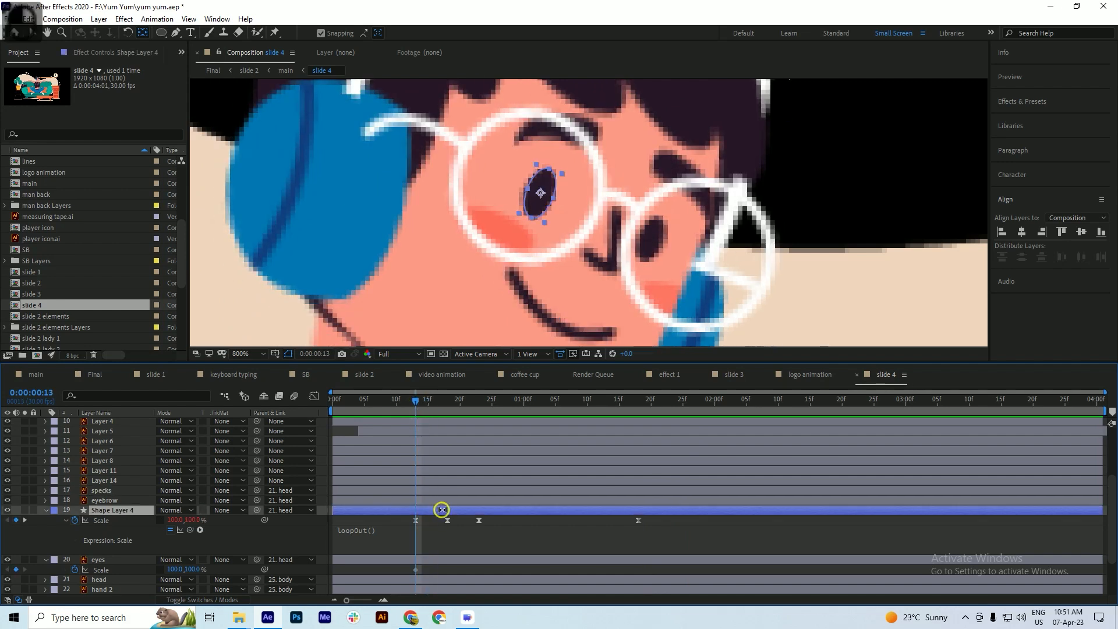
{"action": "key", "text": "ctrl+d"}
{"action": "key", "text": "ctrl+s"}
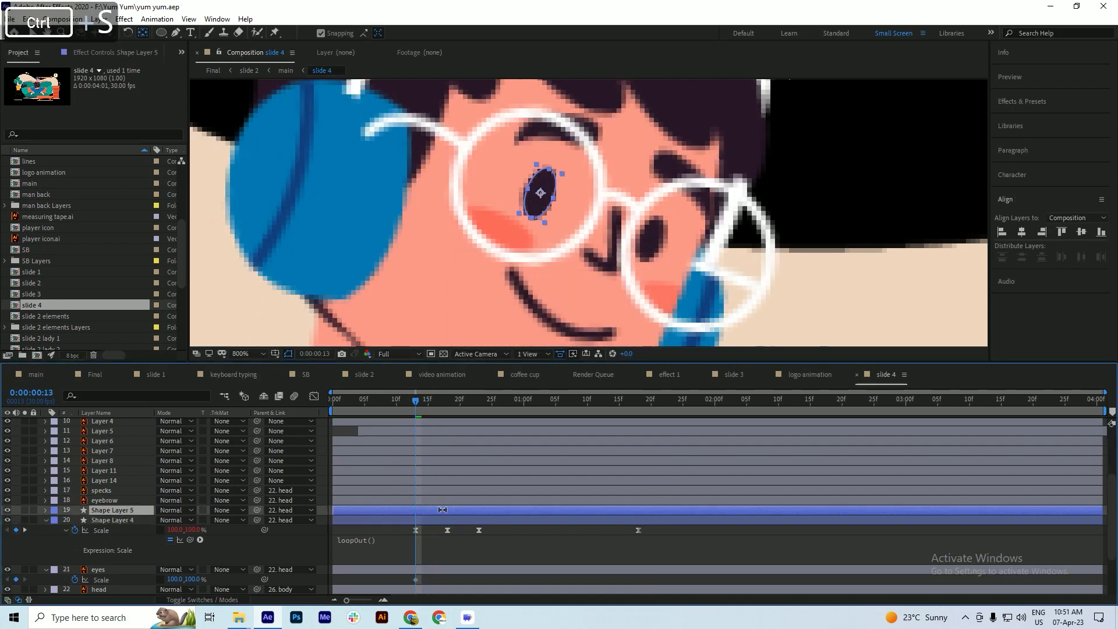
- Nudge the duplicated ellipse, Shape Layer 5, across and down over the woman's other eye and save the project
{"action": "key", "text": "shift+Right"}
{"action": "key", "text": "shift+Right"}
{"action": "key", "text": "shift+Right"}
{"action": "key", "text": "shift+Right"}
{"action": "key", "text": "shift+Right"}
{"action": "key", "text": "shift+Right"}
{"action": "key", "text": "shift+Right"}
{"action": "key", "text": "shift+Right"}
{"action": "key", "text": "shift+Right"}
{"action": "key", "text": "shift+Right"}
{"action": "key", "text": "shift+Right"}
{"action": "key", "text": "shift+Right"}
{"action": "key", "text": "shift+Right"}
{"action": "key", "text": "shift+Right"}
{"action": "key", "text": "shift+Right"}
{"action": "key", "text": "shift+Right"}
{"action": "key", "text": "shift+Right"}
{"action": "key", "text": "shift+Right"}
{"action": "key", "text": "shift+Right"}
{"action": "key", "text": "shift+Right"}
{"action": "key", "text": "shift+Right"}
{"action": "key", "text": "shift+Right"}
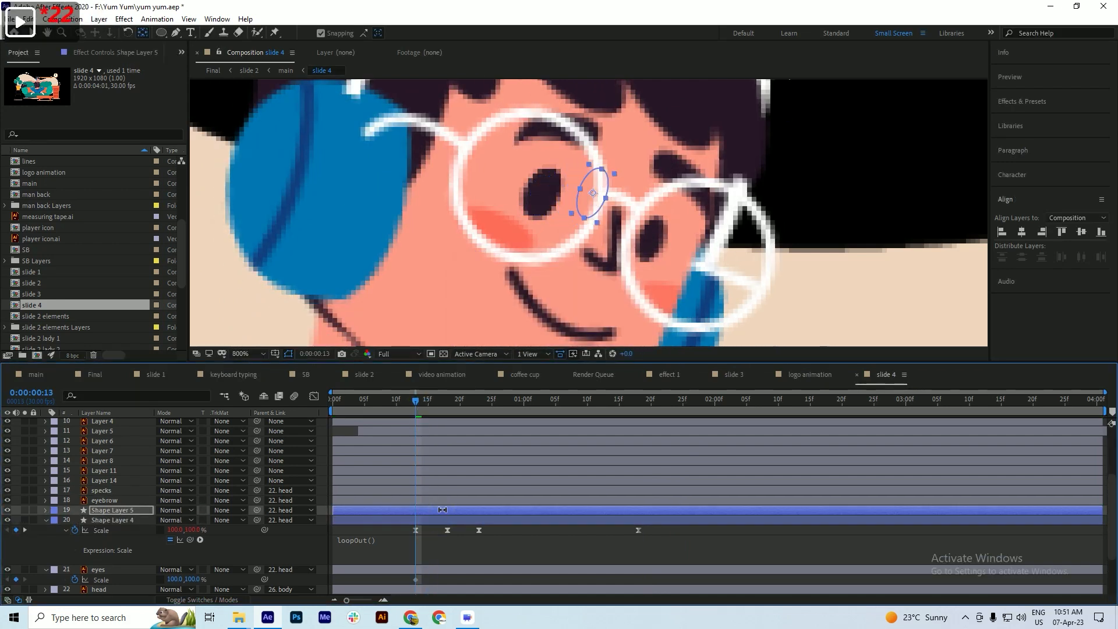
{"action": "key", "text": "Down"}
{"action": "key", "text": "Down"}
{"action": "key", "text": "Down"}
{"action": "key", "text": "Down"}
{"action": "key", "text": "Down"}
{"action": "key", "text": "Left"}
{"action": "key", "text": "Left"}
{"action": "key", "text": "Left"}
{"action": "key", "text": "Left"}
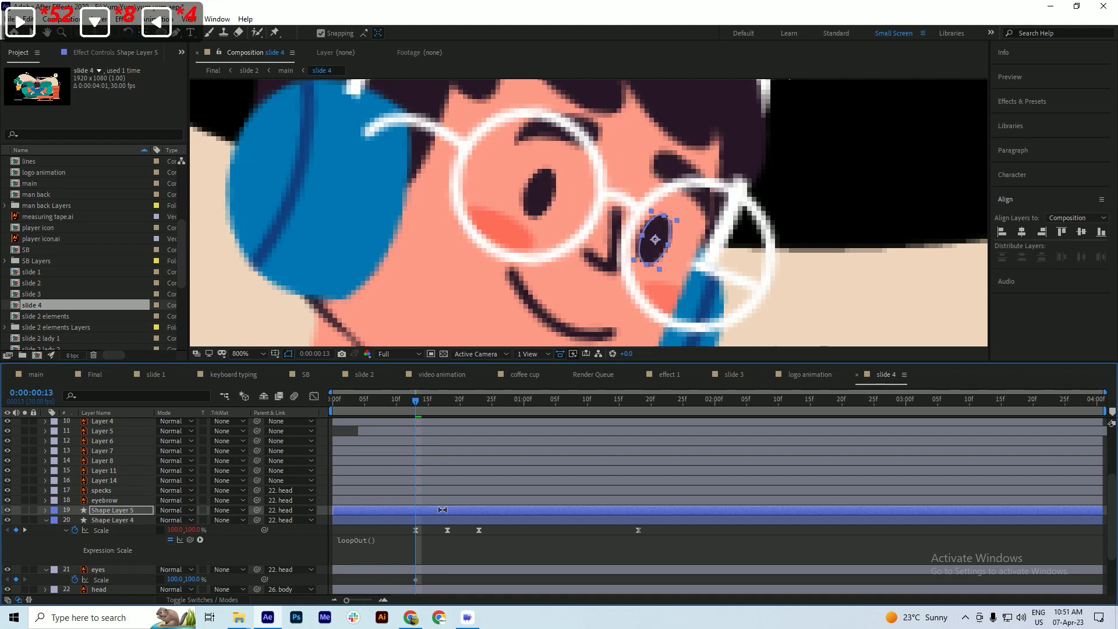
{"action": "key", "text": "ctrl+s"}
- Collapse Shape Layer 4's properties, delete the original eyes layer and save the project
{"action": "left_click", "coordinate": [45, 520]}
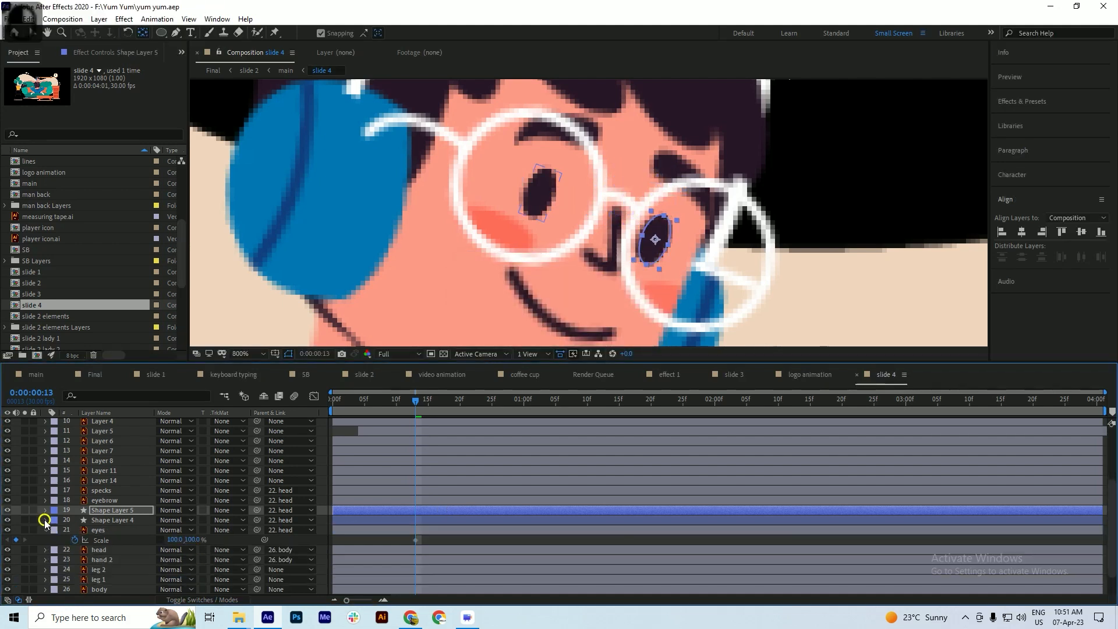
{"action": "left_click", "coordinate": [105, 530]}
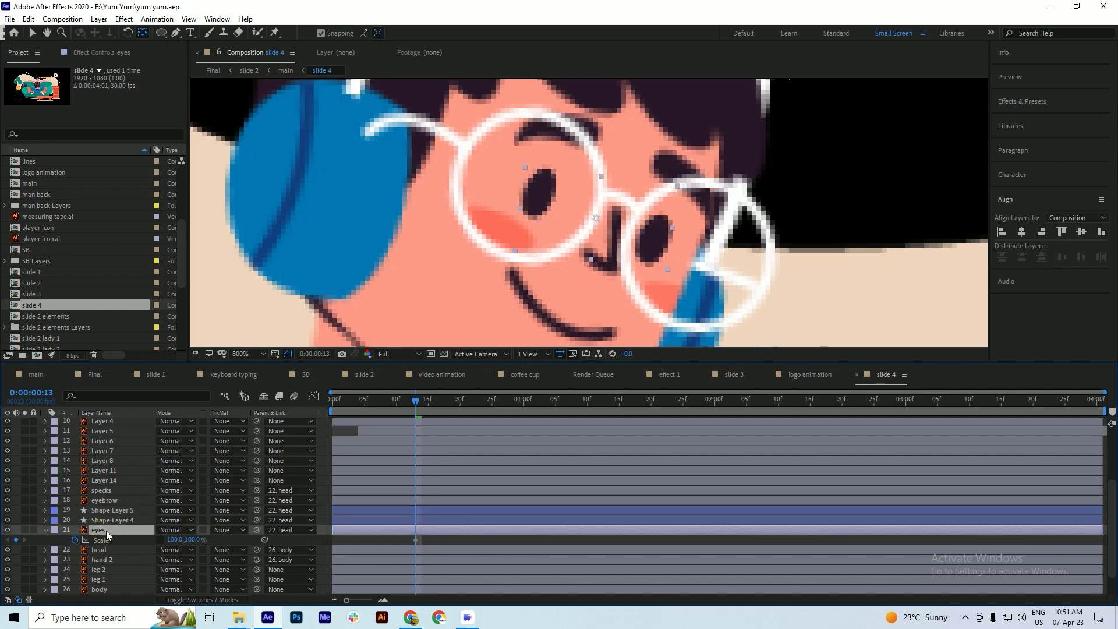
{"action": "key", "text": "Delete"}
{"action": "key", "text": "ctrl+s"}
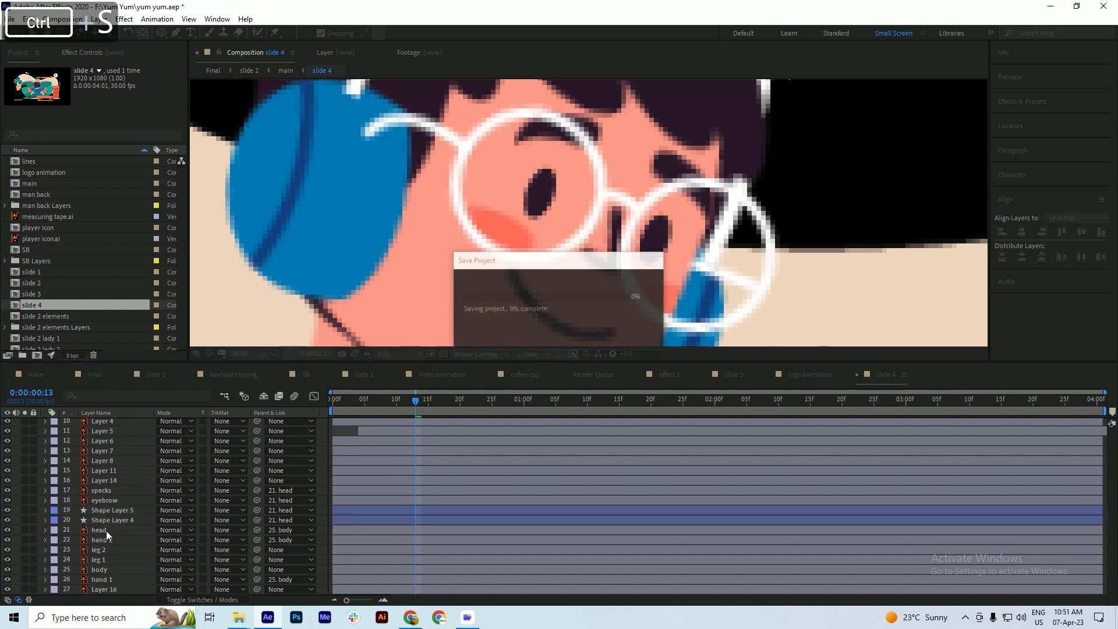
- Reveal Shape Layer 5's Scale keyframes, start a Position animation on the eyebrow layer at 0:00:00:13 and save the project
{"action": "left_click", "coordinate": [416, 509]}
{"action": "key", "text": "s"}
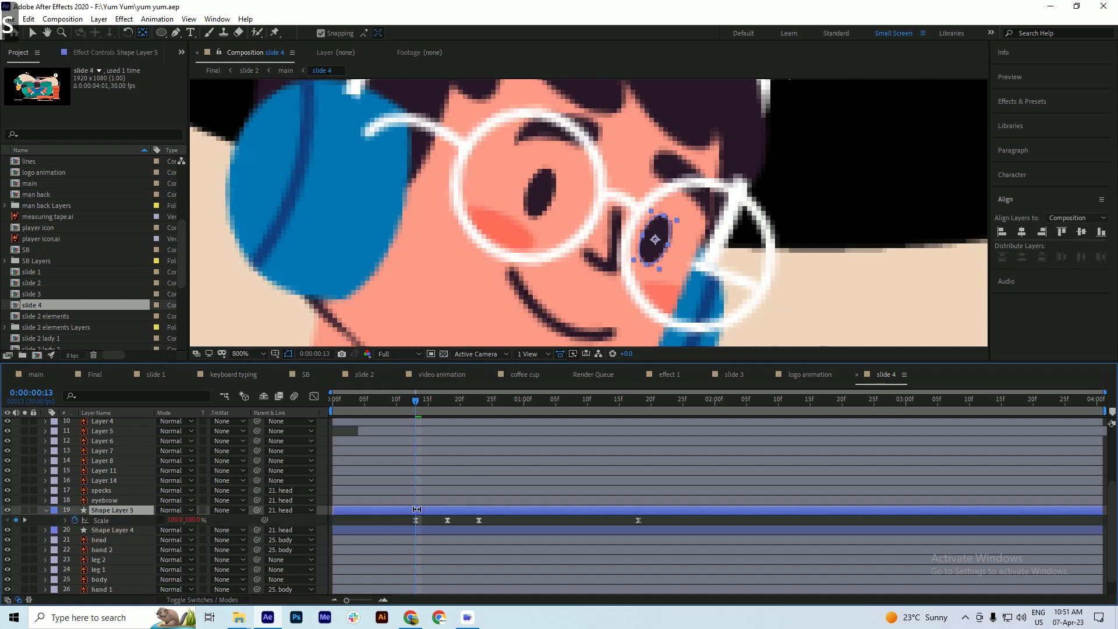
{"action": "left_click", "coordinate": [420, 500]}
{"action": "key", "text": "ctrl+s"}
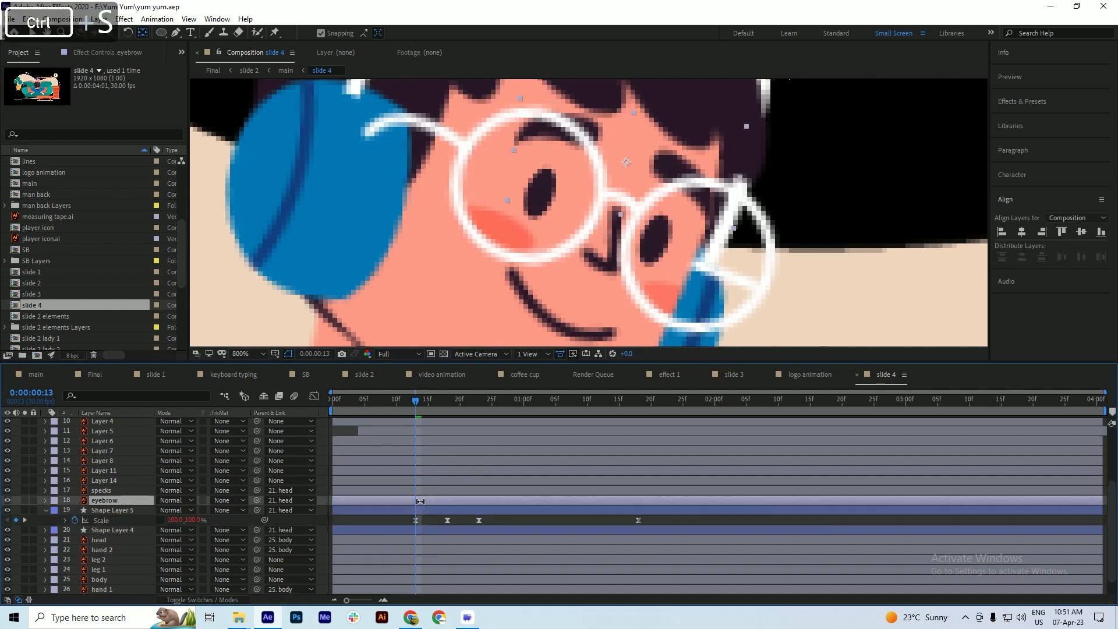
{"action": "key", "text": "p"}
{"action": "left_click", "coordinate": [75, 510]}
{"action": "key", "text": "ctrl+s"}
- Lower the eyebrow layer to position 98.6, 98.0 at 0:00:00:18 and save the project
{"action": "left_click", "coordinate": [448, 407]}
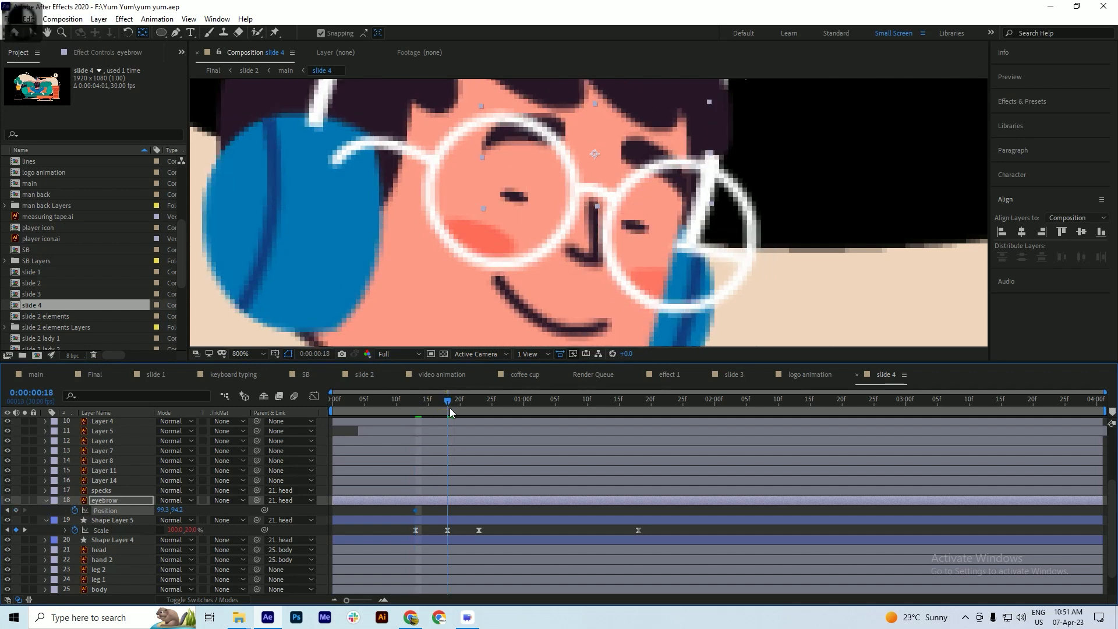
{"action": "key", "text": "Down"}
{"action": "key", "text": "Down"}
{"action": "key", "text": "Down"}
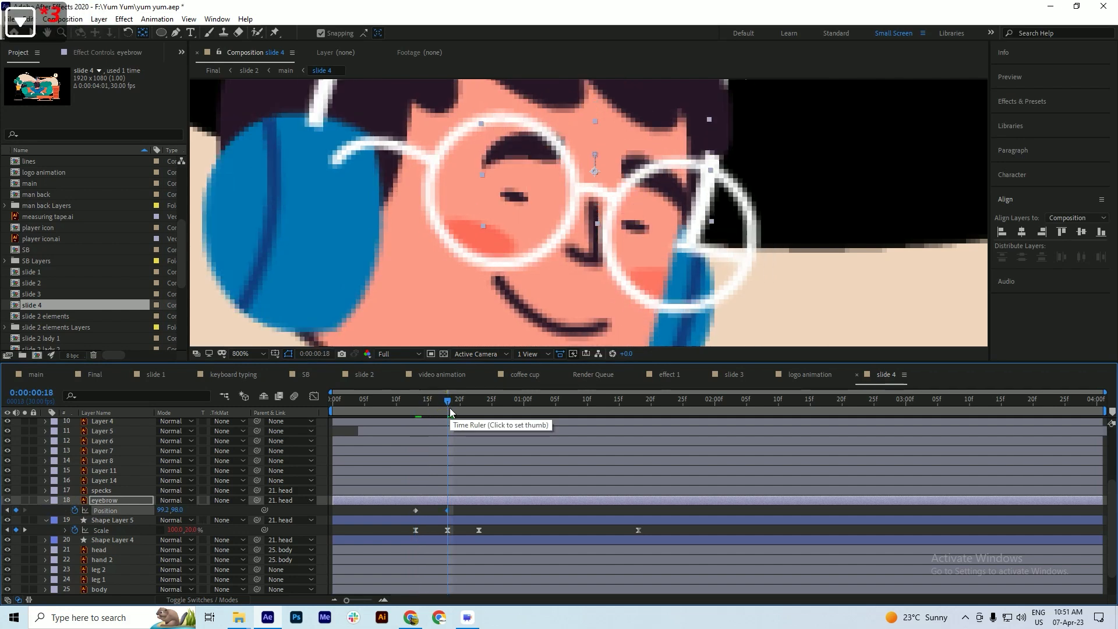
{"action": "key", "text": "Left"}
{"action": "key", "text": "Left"}
{"action": "key", "text": "Left"}
{"action": "key", "text": "Left"}
{"action": "key", "text": "Left"}
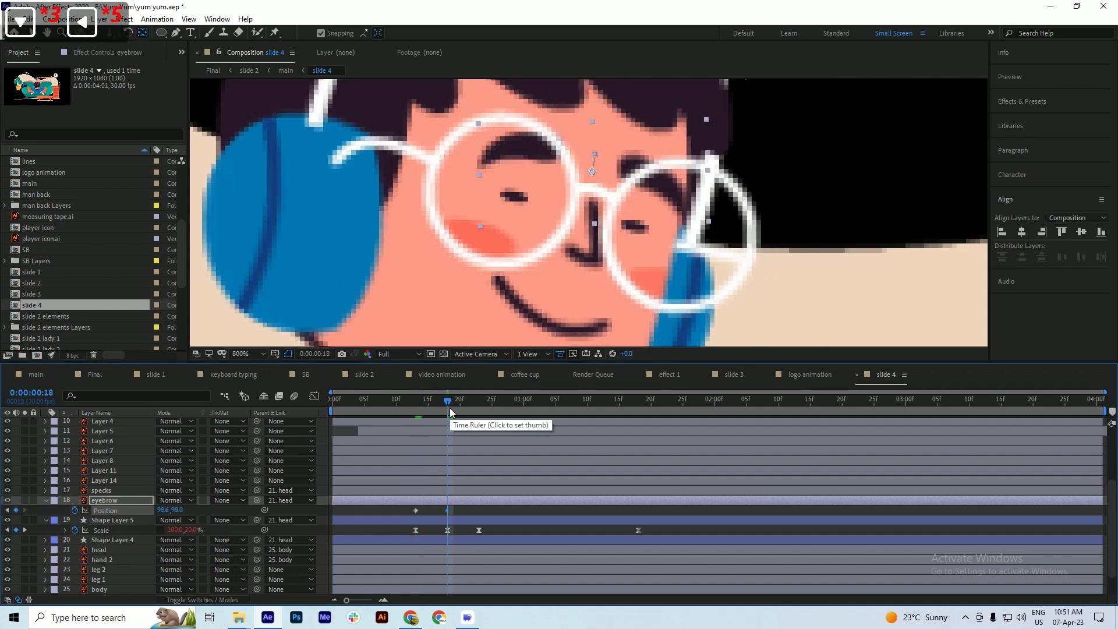
{"action": "key", "text": "ctrl+s"}
- Copy the eyebrow's first Position keyframe to 0:00:00:24 and apply Easy Ease to all three keyframes
{"action": "left_click", "coordinate": [484, 407]}
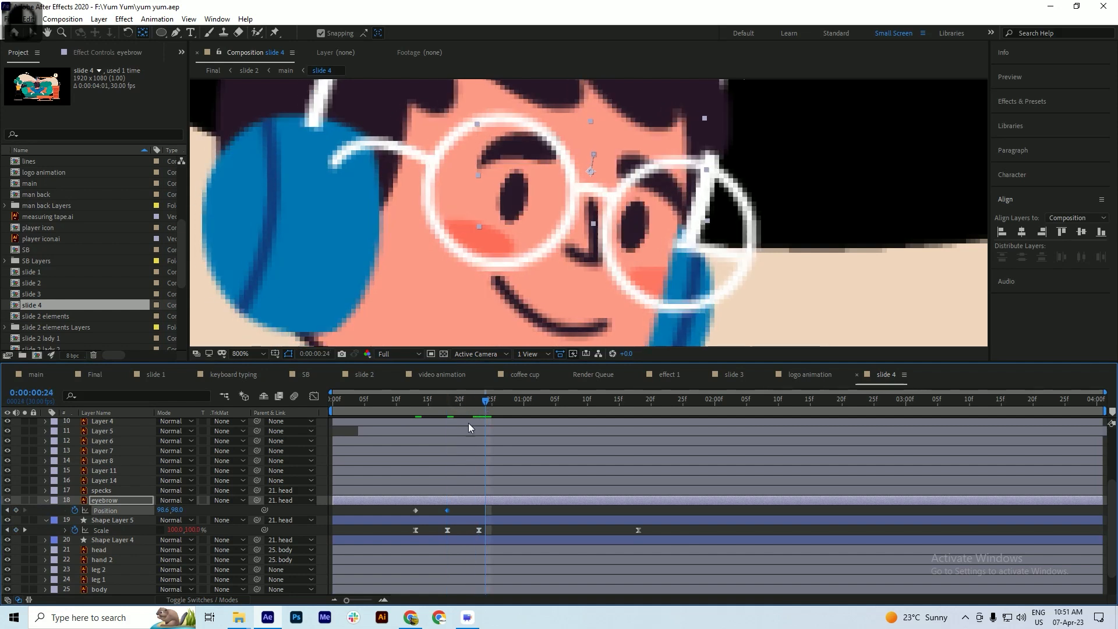
{"action": "left_click", "coordinate": [415, 511]}
{"action": "key", "text": "ctrl+c"}
{"action": "key", "text": "ctrl+v"}
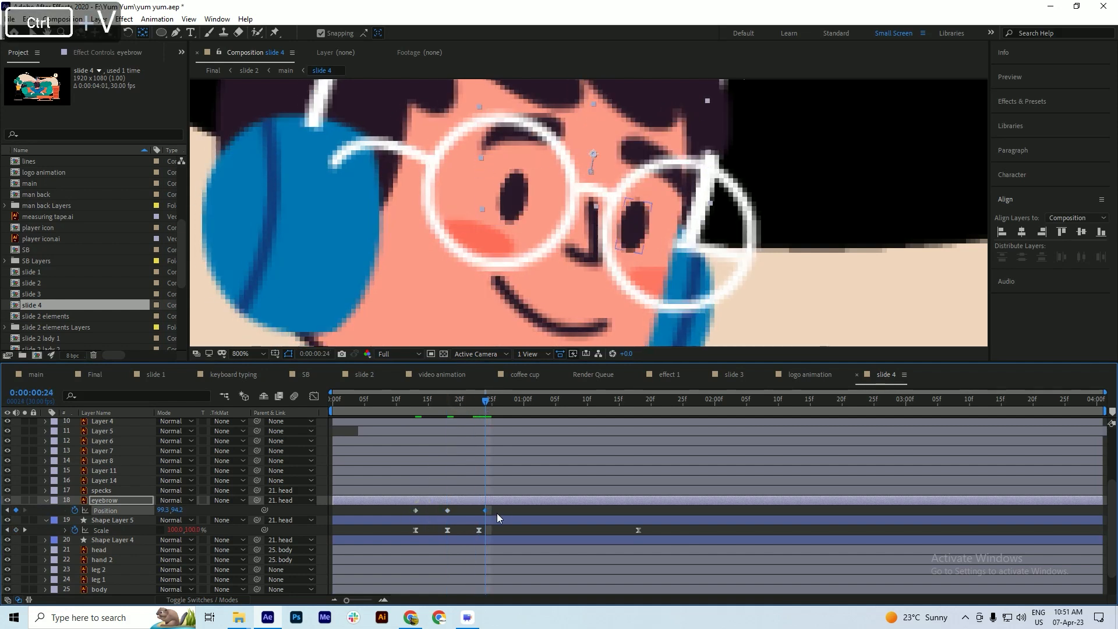
{"action": "left_click", "coordinate": [510, 509]}
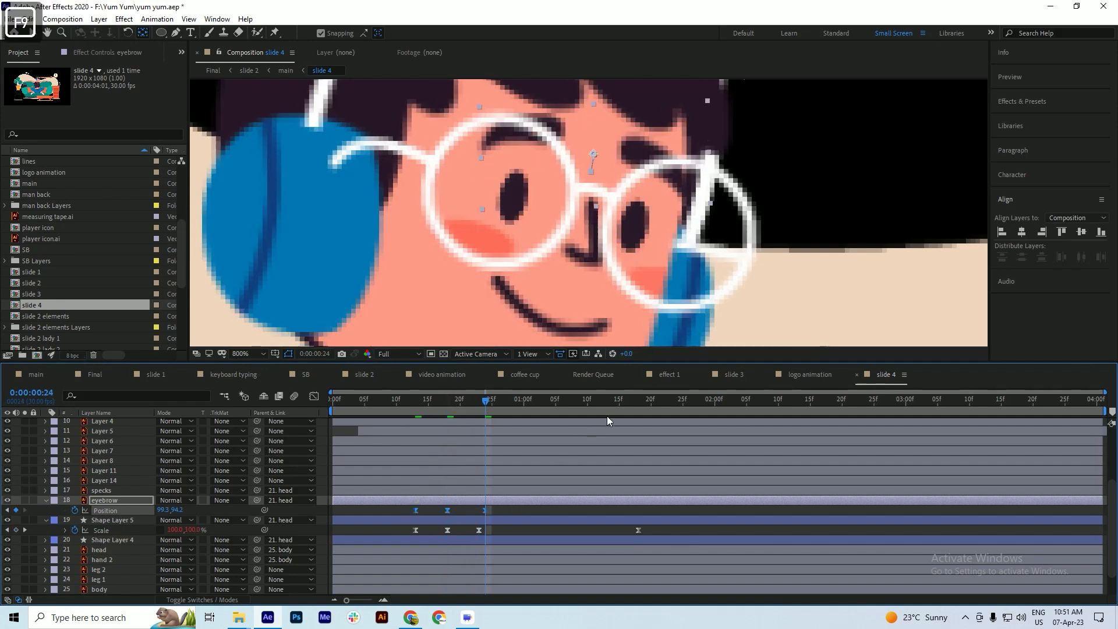
- Add a holding Position keyframe to the eyebrow layer at 0:00:01:18 and save the project
{"action": "left_click", "coordinate": [639, 402]}
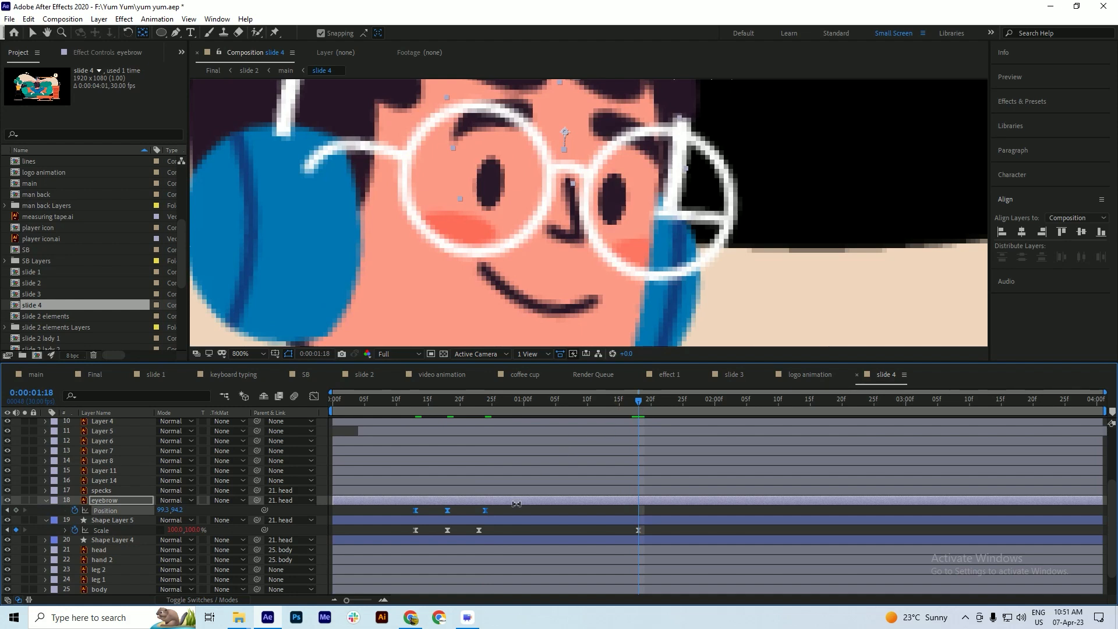
{"action": "left_click", "coordinate": [16, 510]}
{"action": "key", "text": "ctrl+s"}
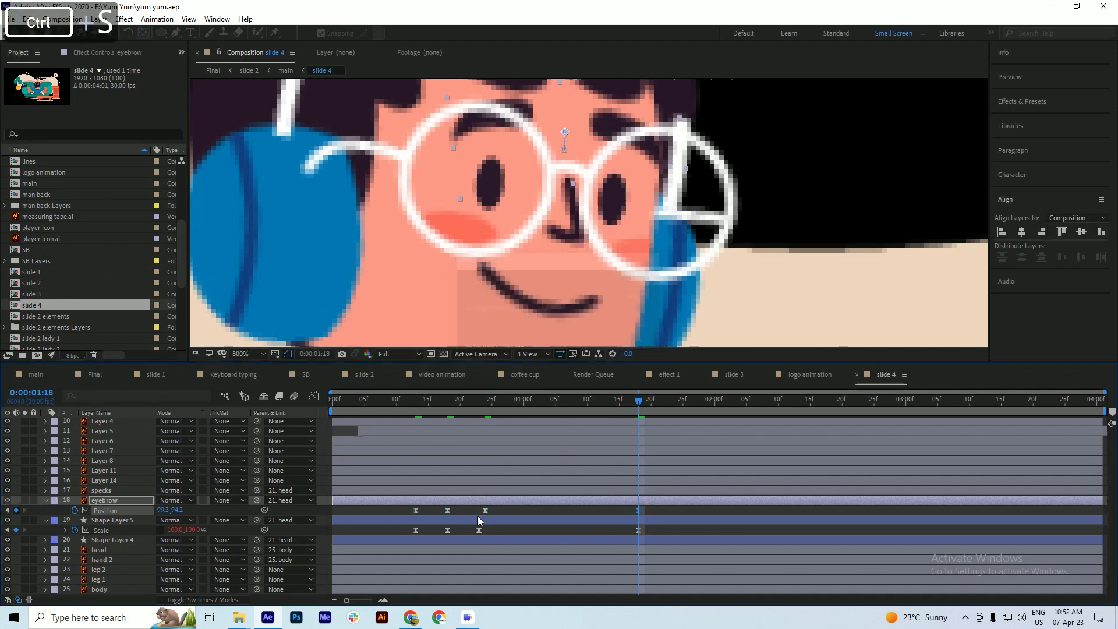
- Add a loopOut() expression to the eyebrow layer's Position
{"action": "left_click", "coordinate": [74, 510], "text": "alt"}
{"action": "type", "text": "loopOut"}
{"action": "key", "text": "Return"}
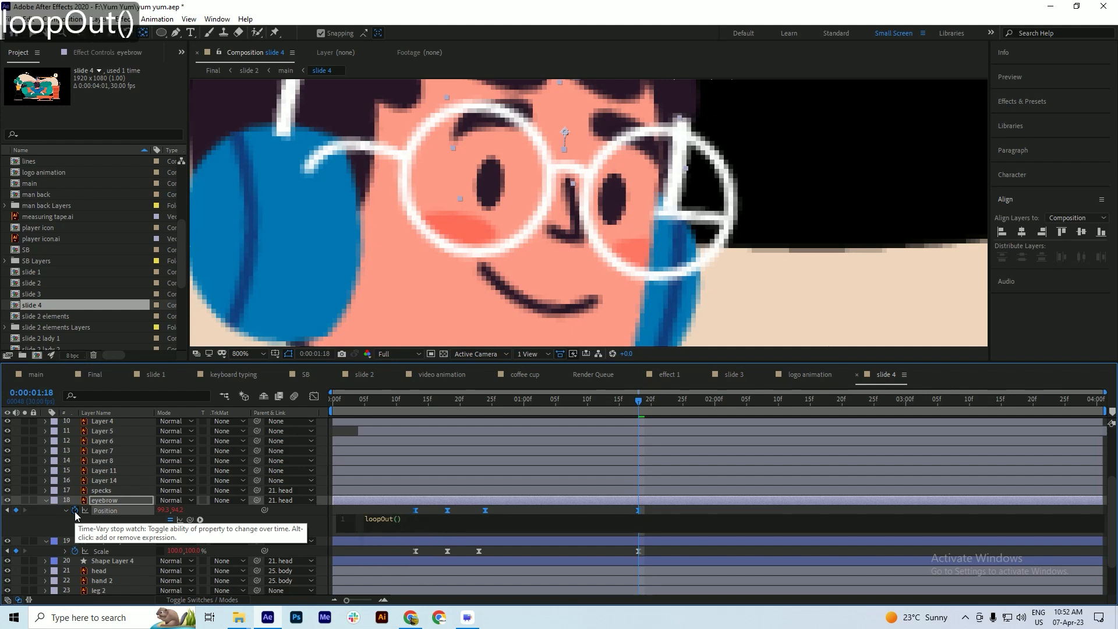
- Preview the looping blink and eyebrow movement from 0:00:00:00, check it in the full scene and save the project
{"action": "left_click_drag", "start_coordinate": [462, 400], "coordinate": [256, 437]}
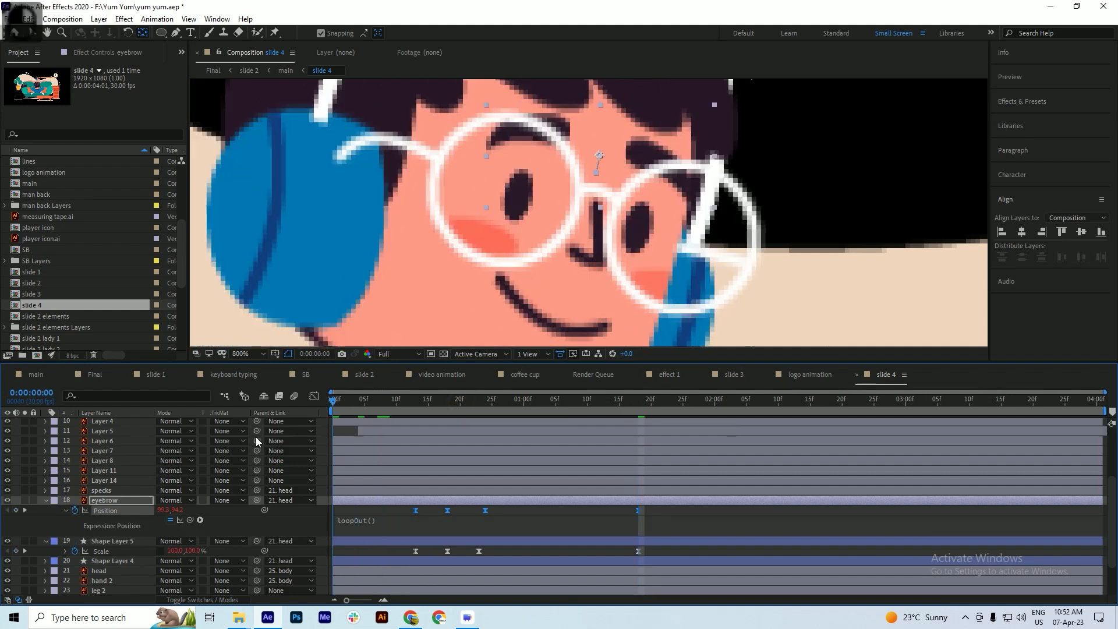
{"action": "key", "text": "space"}
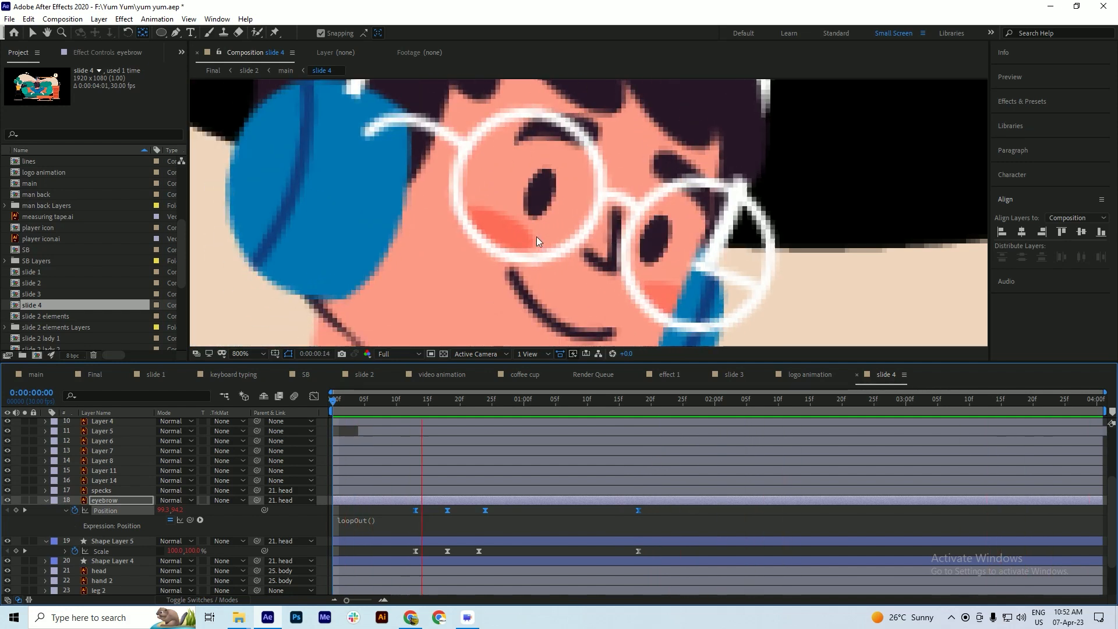
{"action": "scroll", "coordinate": [533, 229], "scroll_direction": "down", "scroll_amount": 1}
{"action": "scroll", "coordinate": [533, 229], "scroll_direction": "down", "scroll_amount": 3}
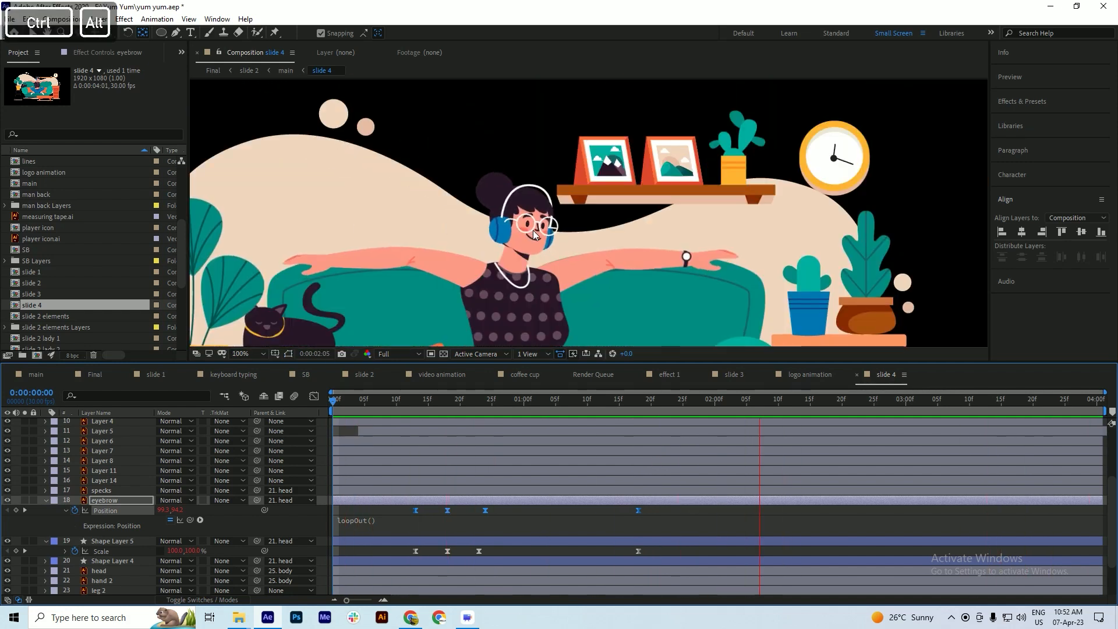
{"action": "key", "text": "ctrl+s"}
{"action": "key", "text": "space"}
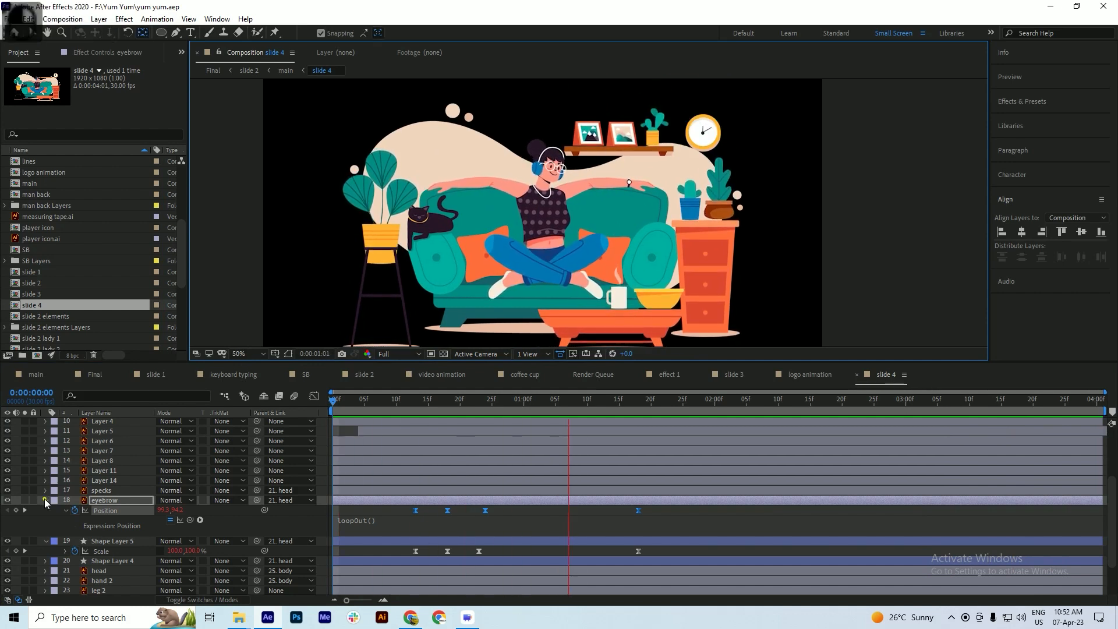
- Collapse the eyebrow and Shape Layer 5 properties and play the scene animation around the woman again
{"action": "left_click", "coordinate": [45, 501]}
{"action": "left_click", "coordinate": [45, 510]}
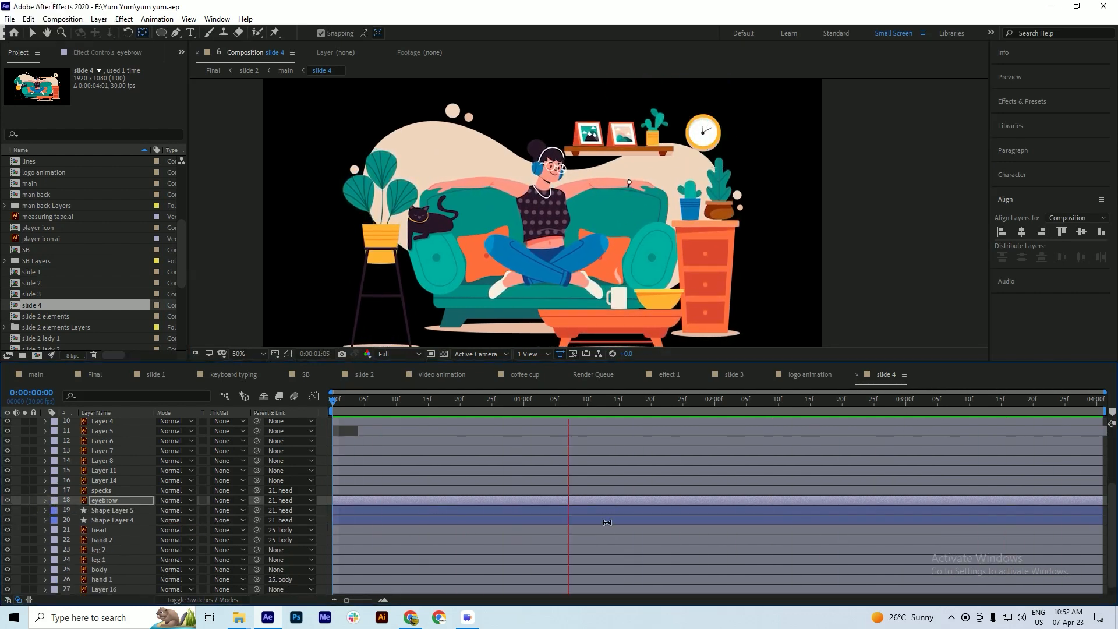
{"action": "scroll", "coordinate": [594, 211], "scroll_direction": "up", "scroll_amount": 2}
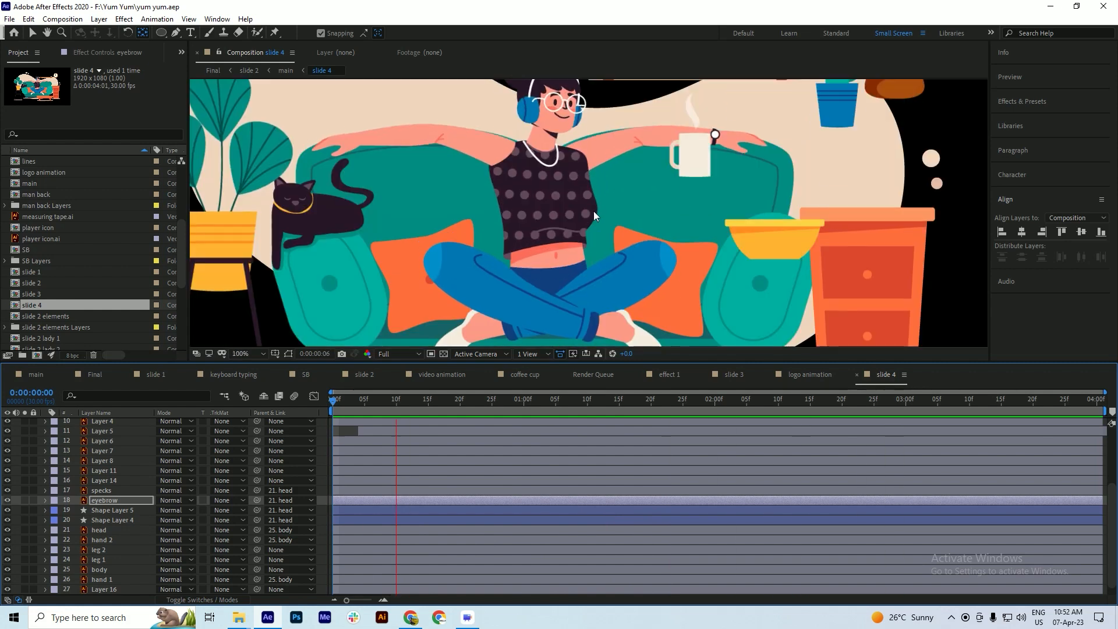
{"action": "key", "text": "space"}
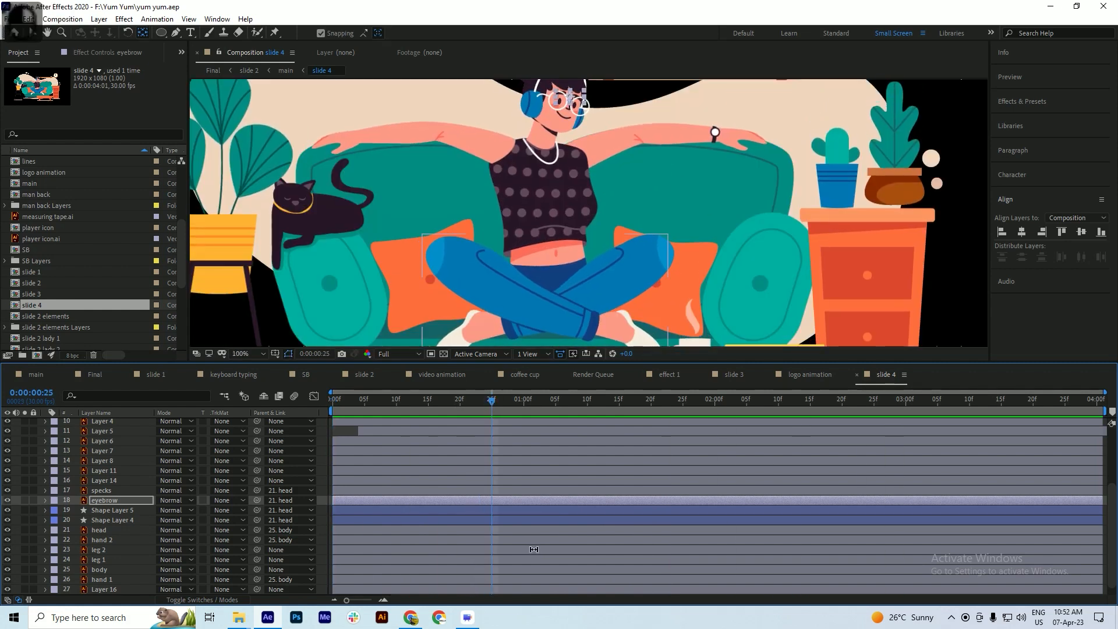
- Select the woman's body layer in the composition and reveal its Position keyframes
{"action": "key", "text": "v"}
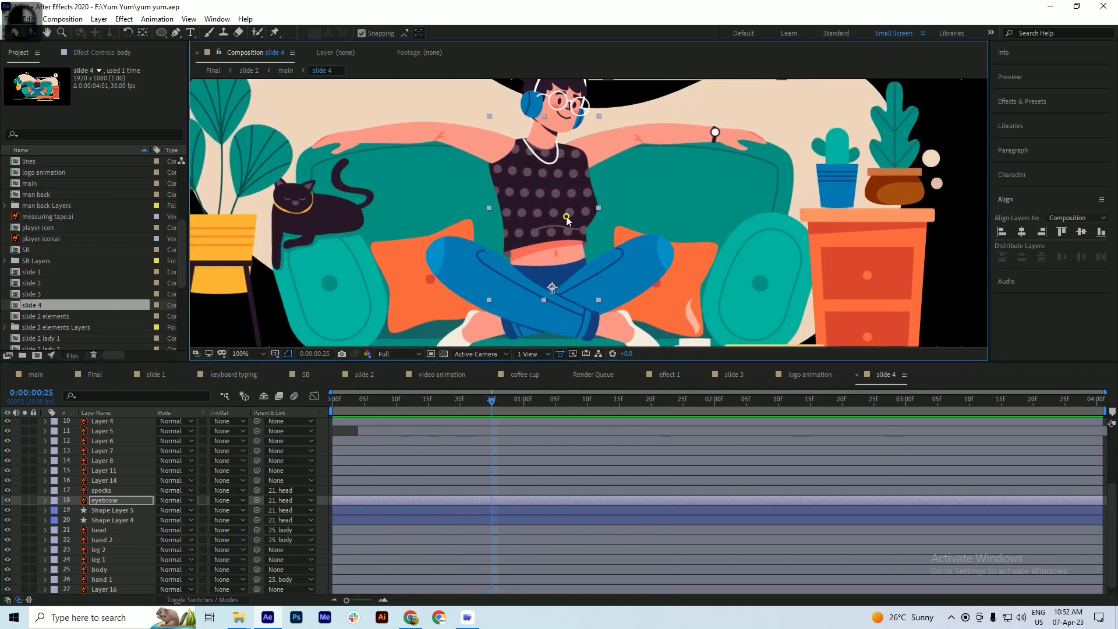
{"action": "left_click", "coordinate": [566, 216]}
{"action": "scroll", "coordinate": [579, 529], "scroll_direction": "down", "scroll_amount": 1}
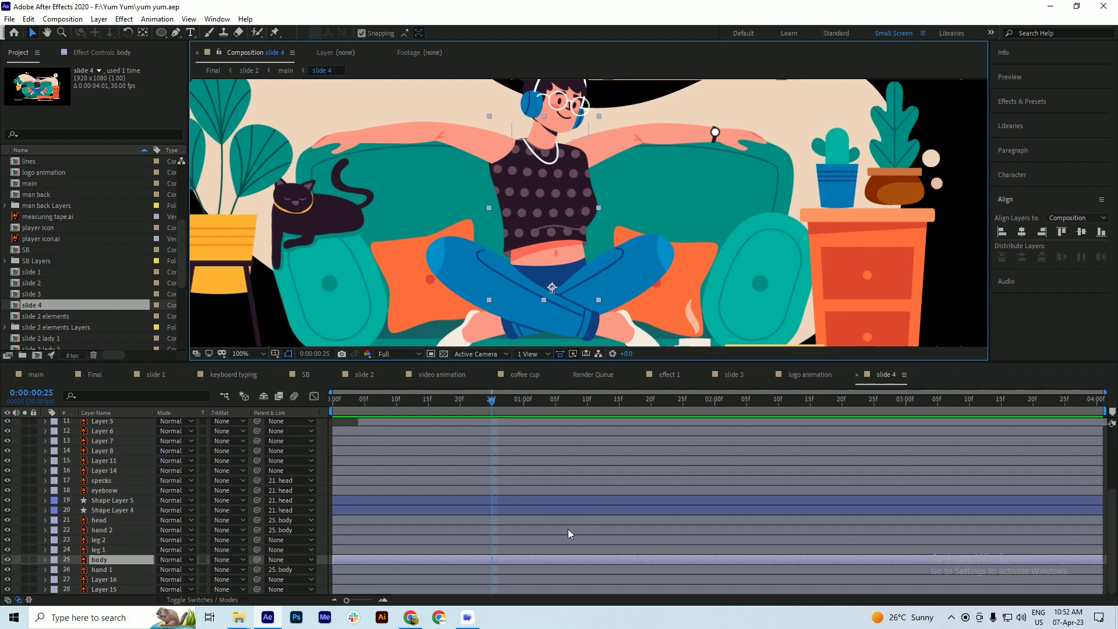
{"action": "key", "text": "p"}
{"action": "scroll", "coordinate": [542, 523], "scroll_direction": "down", "scroll_amount": 1}
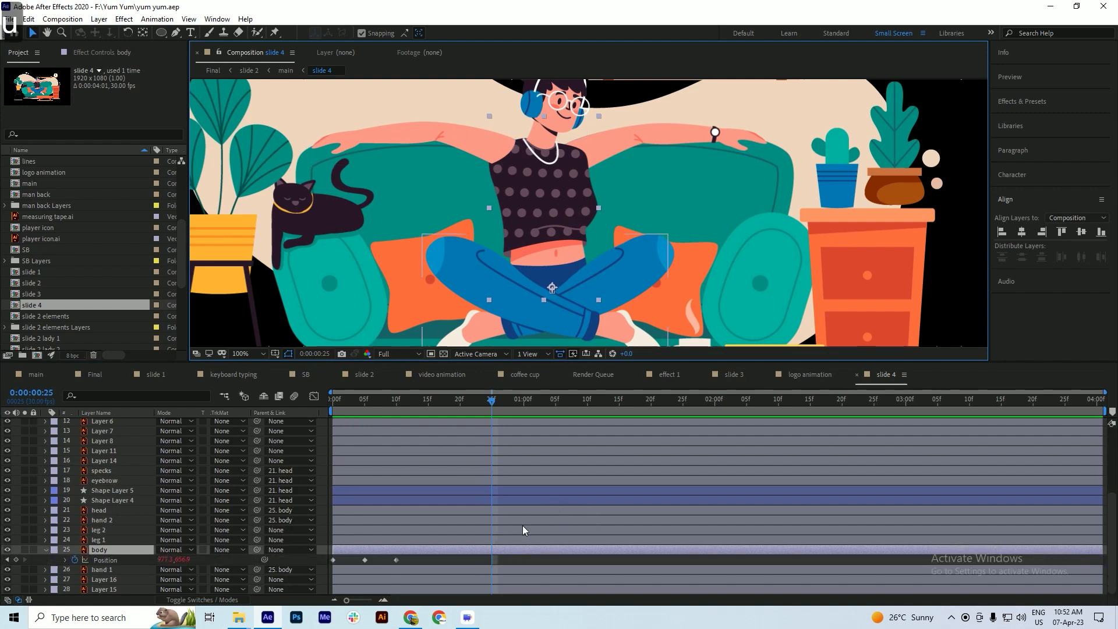
- Reveal the leg 2 layer's animated properties, go to its first puppet pin keyframes at 0:00:01:10 and save the project
{"action": "left_click", "coordinate": [103, 521]}
{"action": "left_click", "coordinate": [104, 530]}
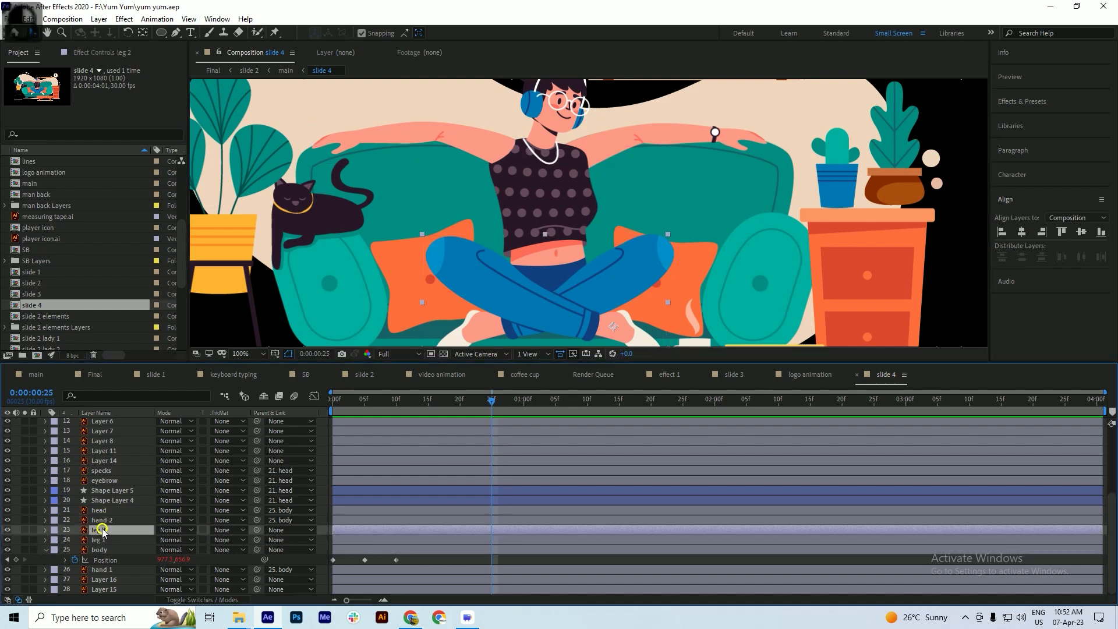
{"action": "key", "text": "u"}
{"action": "scroll", "coordinate": [544, 463], "scroll_direction": "down", "scroll_amount": 3}
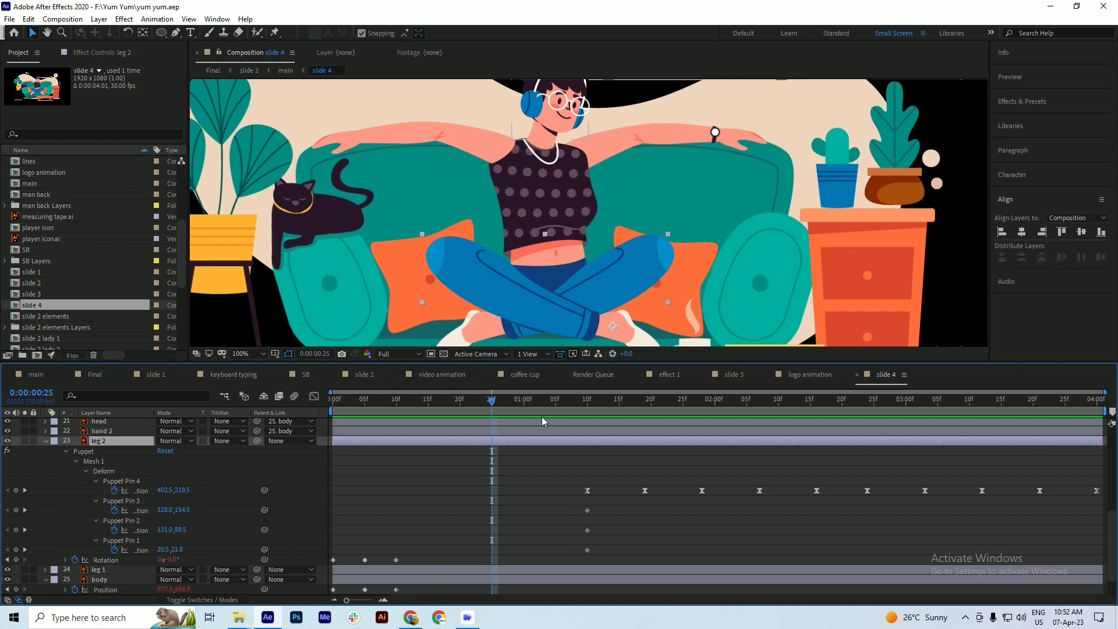
{"action": "left_click", "coordinate": [582, 412]}
{"action": "key", "text": "ctrl+s"}
{"action": "scroll", "coordinate": [609, 445], "scroll_direction": "up", "scroll_amount": 3}
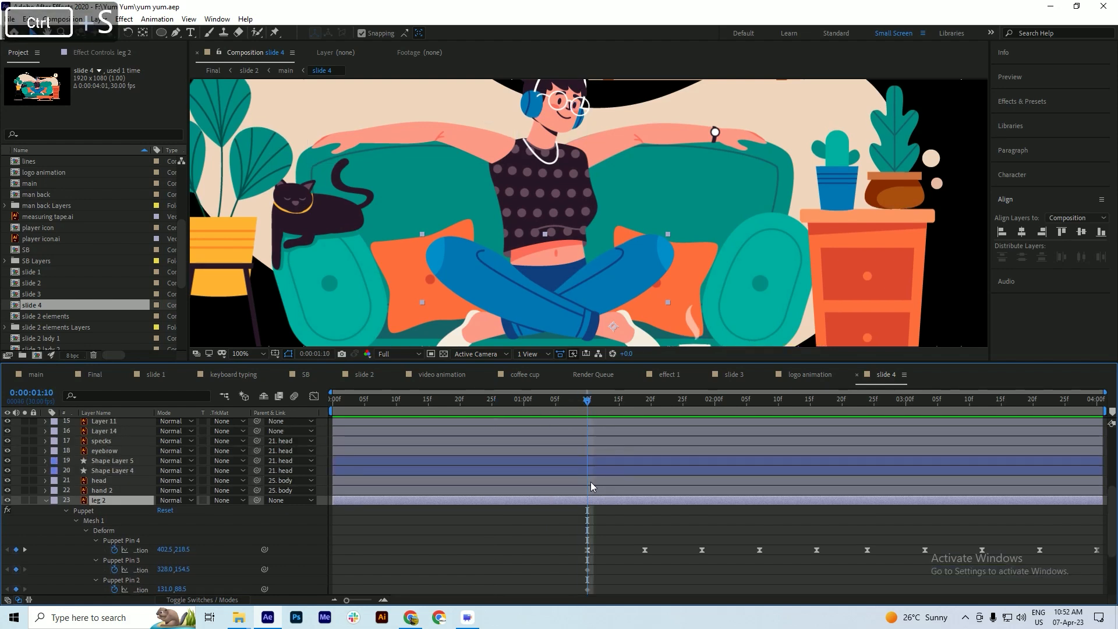
{"action": "left_click", "coordinate": [589, 491]}
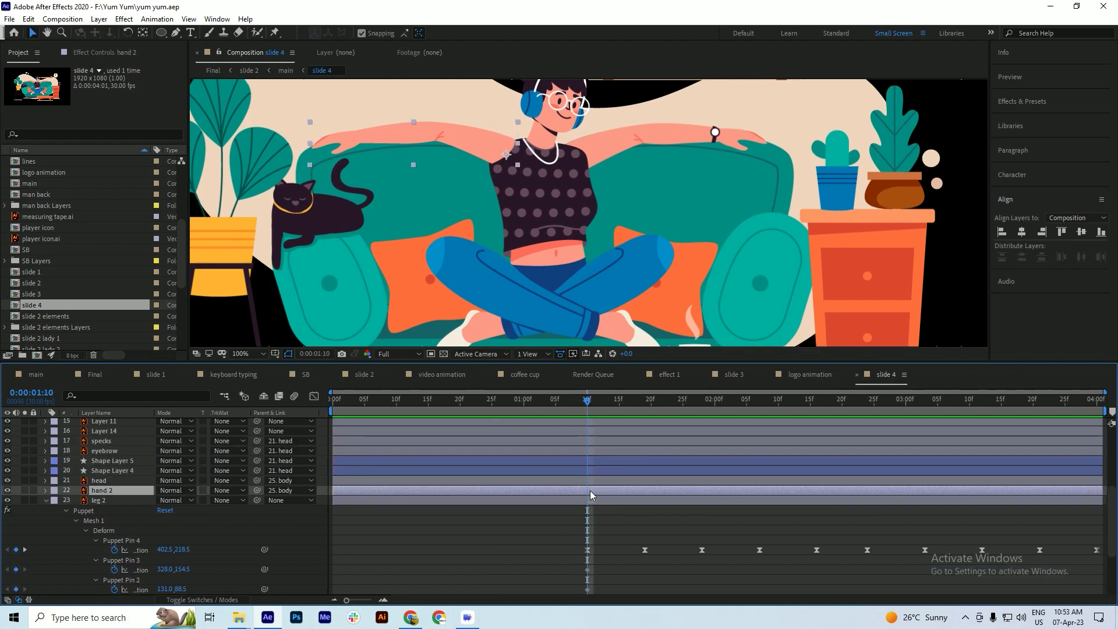
{"action": "key", "text": "p"}
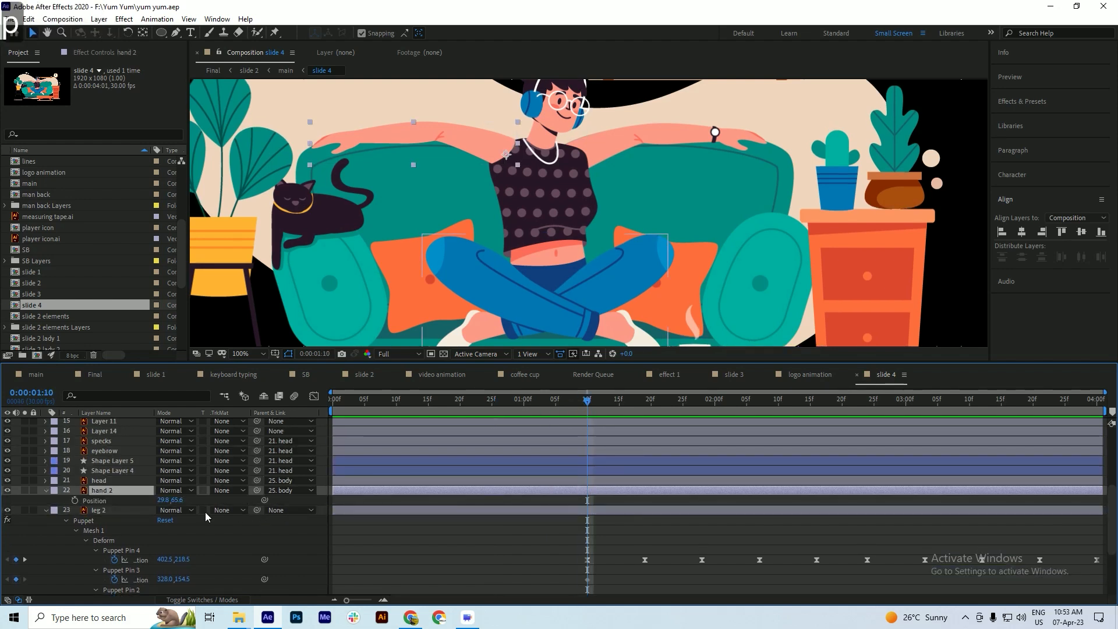
{"action": "left_click", "coordinate": [75, 500]}
{"action": "key", "text": "ctrl+s"}
{"action": "left_click_drag", "start_coordinate": [627, 407], "coordinate": [644, 420]}
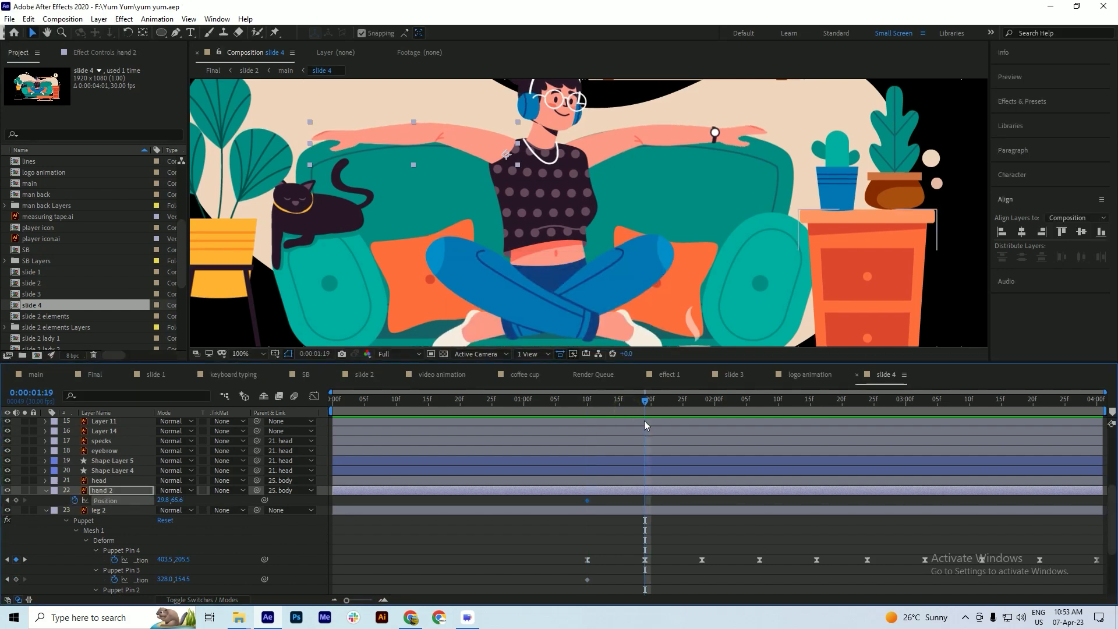
{"action": "key", "text": "Up"}
{"action": "key", "text": "Up"}
{"action": "key", "text": "ctrl+z"}
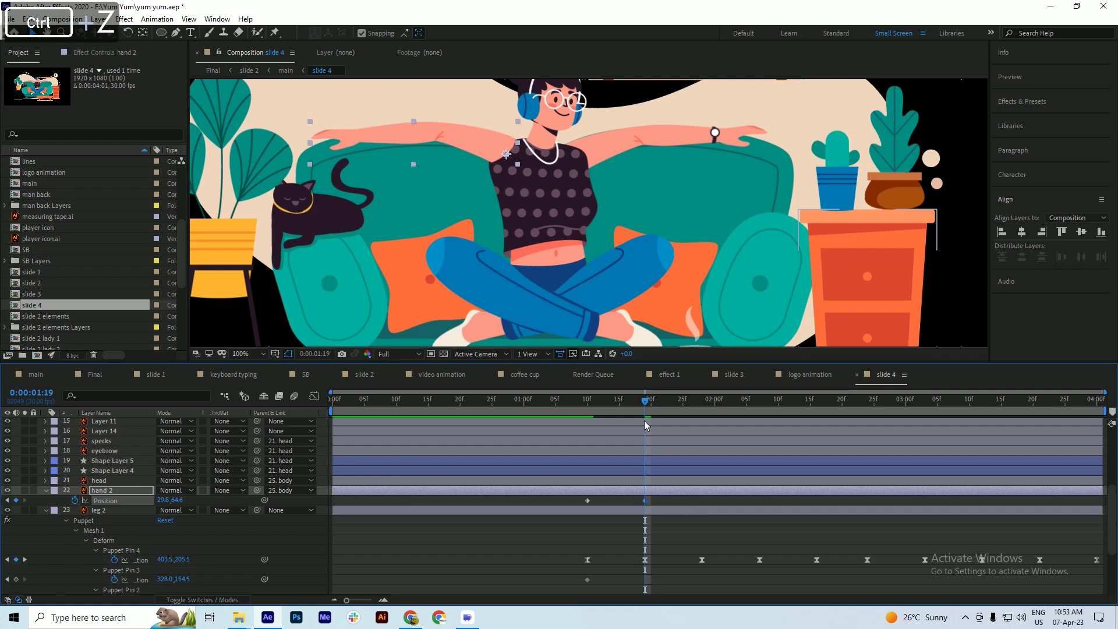
{"action": "key", "text": "ctrl+z"}
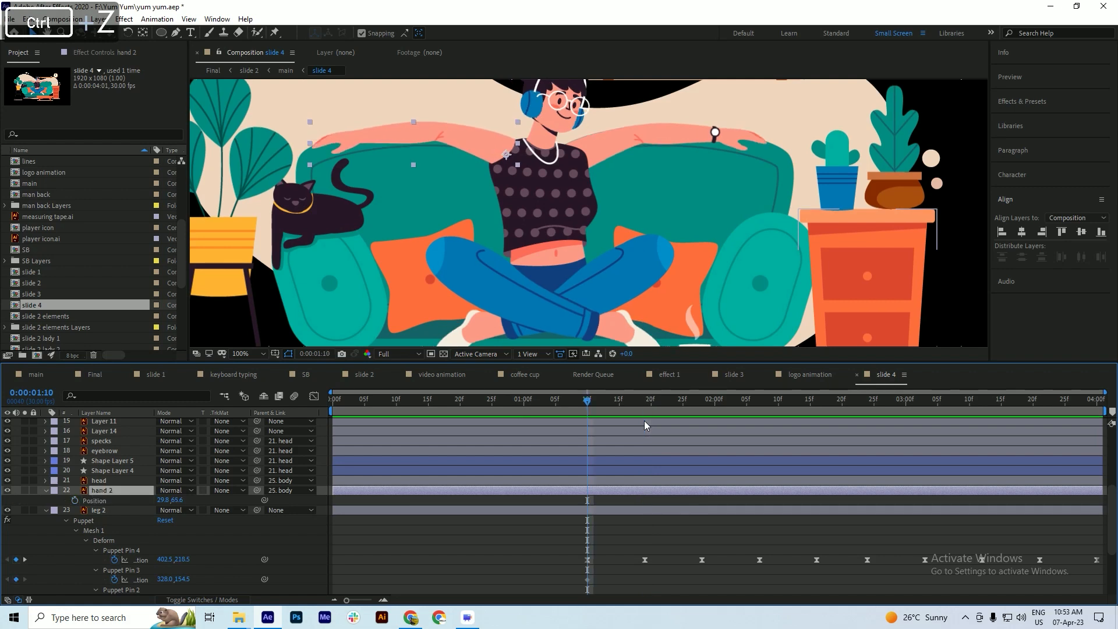
{"action": "left_click", "coordinate": [46, 490]}
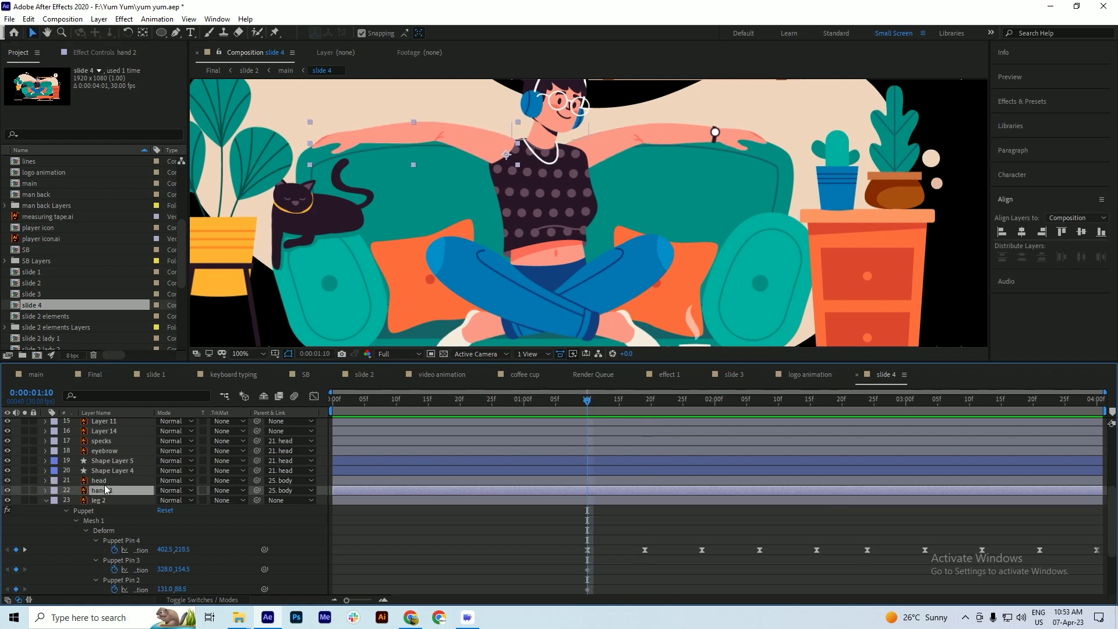
- Add a Position keyframe to the body layer at 0:00:01:10, raise the body 3 pixels at 0:00:01:19 and save the project
{"action": "scroll", "coordinate": [108, 495], "scroll_direction": "down", "scroll_amount": 3}
{"action": "left_click", "coordinate": [104, 550]}
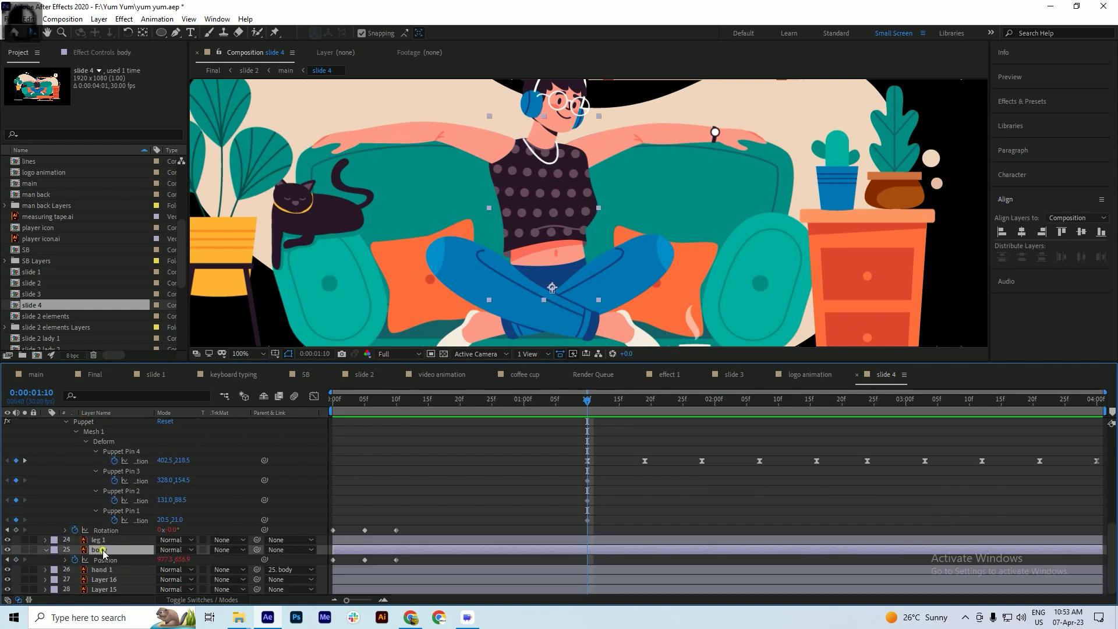
{"action": "left_click", "coordinate": [16, 559]}
{"action": "left_click_drag", "start_coordinate": [621, 402], "coordinate": [644, 415]}
{"action": "key", "text": "Up"}
{"action": "key", "text": "Up"}
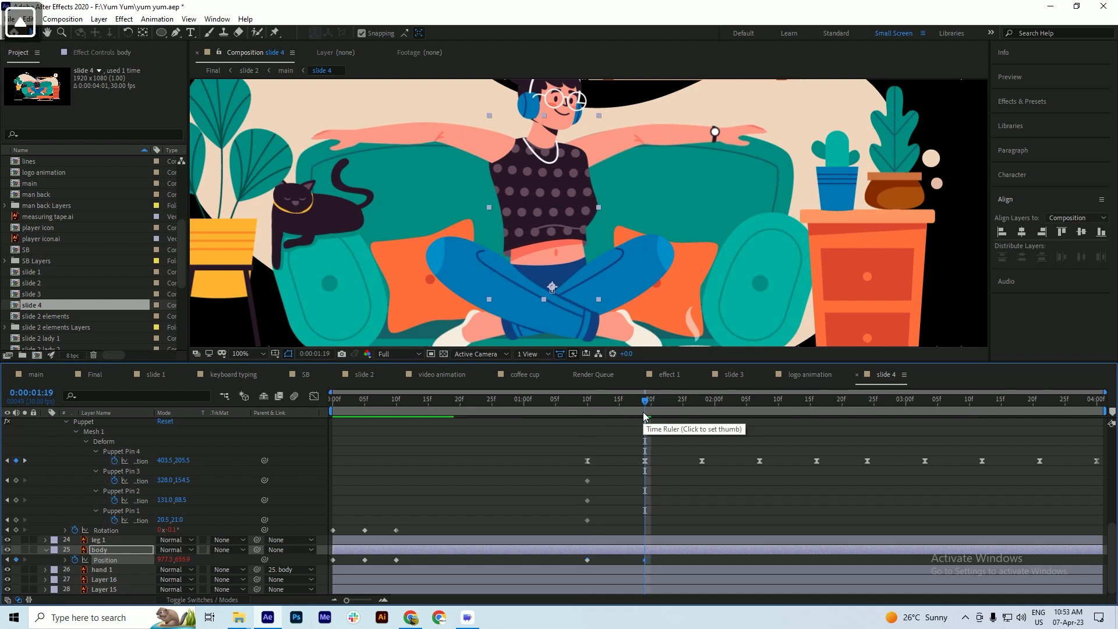
{"action": "key", "text": "Up"}
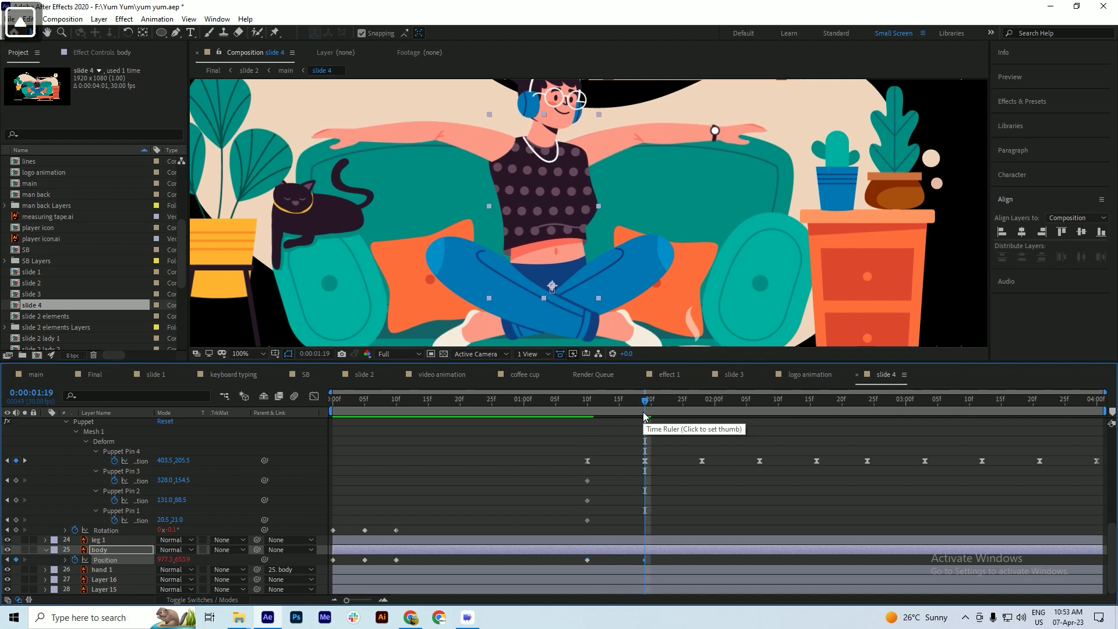
{"action": "key", "text": "ctrl+s"}
- Copy the body's 0:00:01:10 Position keyframe to 0:00:01:28 so the body returns down
{"action": "left_click_drag", "start_coordinate": [632, 407], "coordinate": [700, 422]}
{"action": "key", "text": "space"}
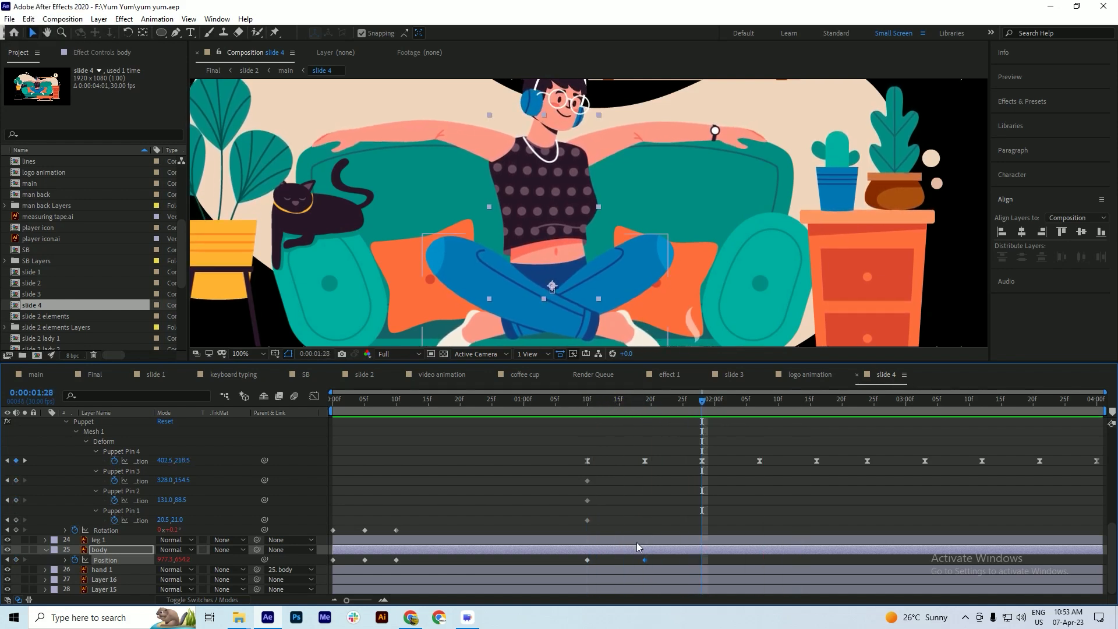
{"action": "left_click", "coordinate": [587, 560]}
{"action": "key", "text": "ctrl+c"}
{"action": "key", "text": "ctrl+v"}
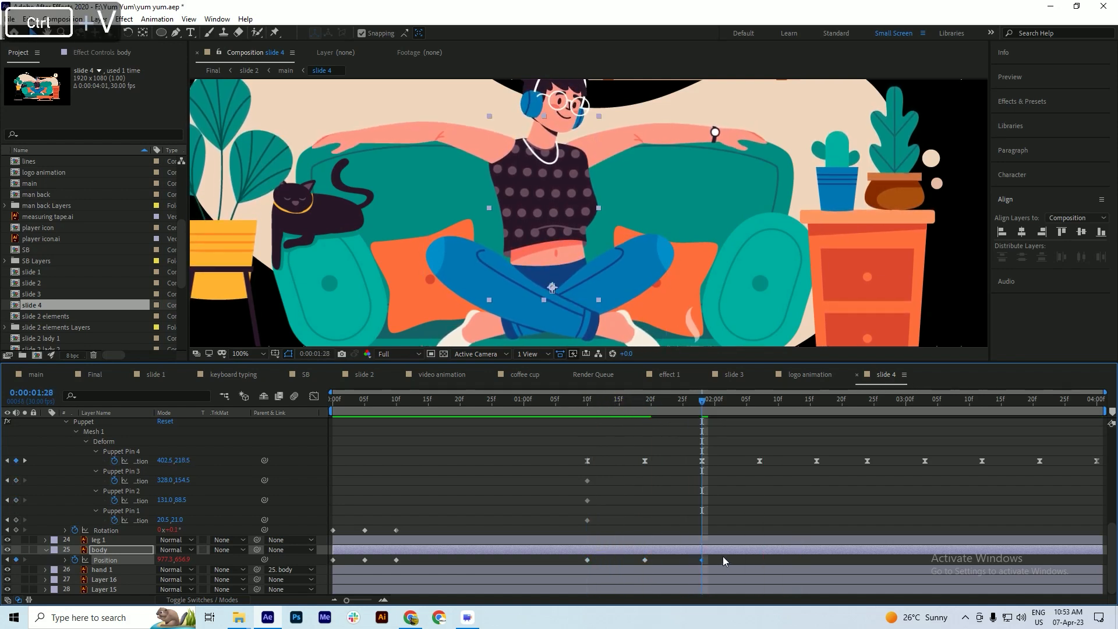
- Apply Easy Ease to the body's Position keyframes from 0:00:01:10 to 0:00:01:28 and preview the motion
{"action": "left_click_drag", "start_coordinate": [722, 557], "coordinate": [576, 565]}
{"action": "key", "text": "F9"}
{"action": "left_click", "coordinate": [576, 417]}
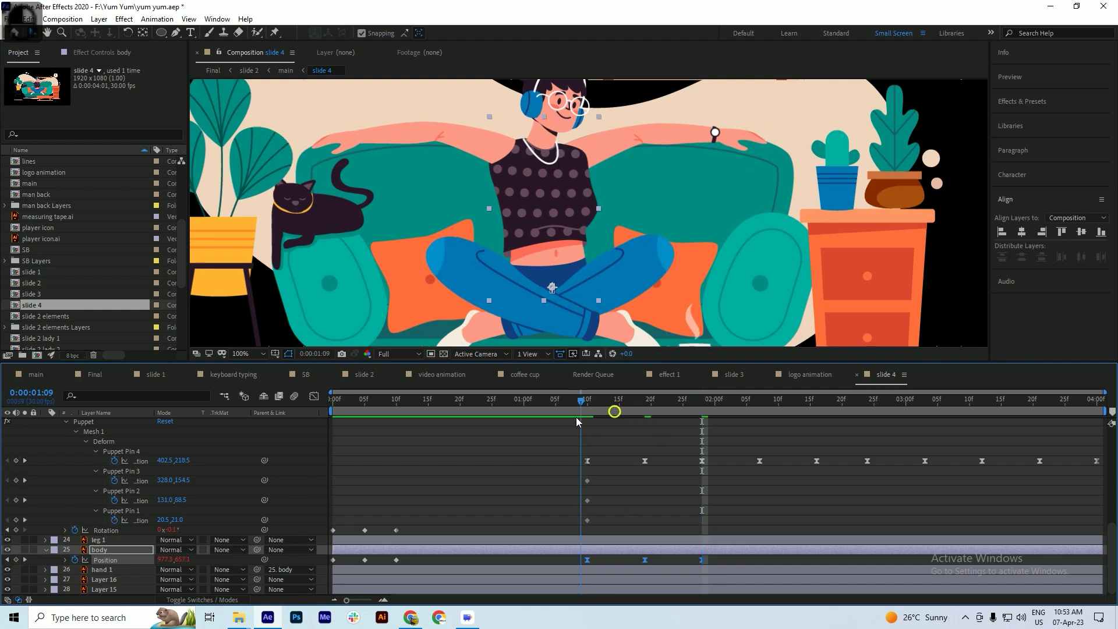
{"action": "key", "text": "space"}
- Duplicate the body's Position keyframes at 0:00:01:19 and 0:00:01:28, starting at 0:00:02:07
{"action": "left_click_drag", "start_coordinate": [606, 406], "coordinate": [758, 441]}
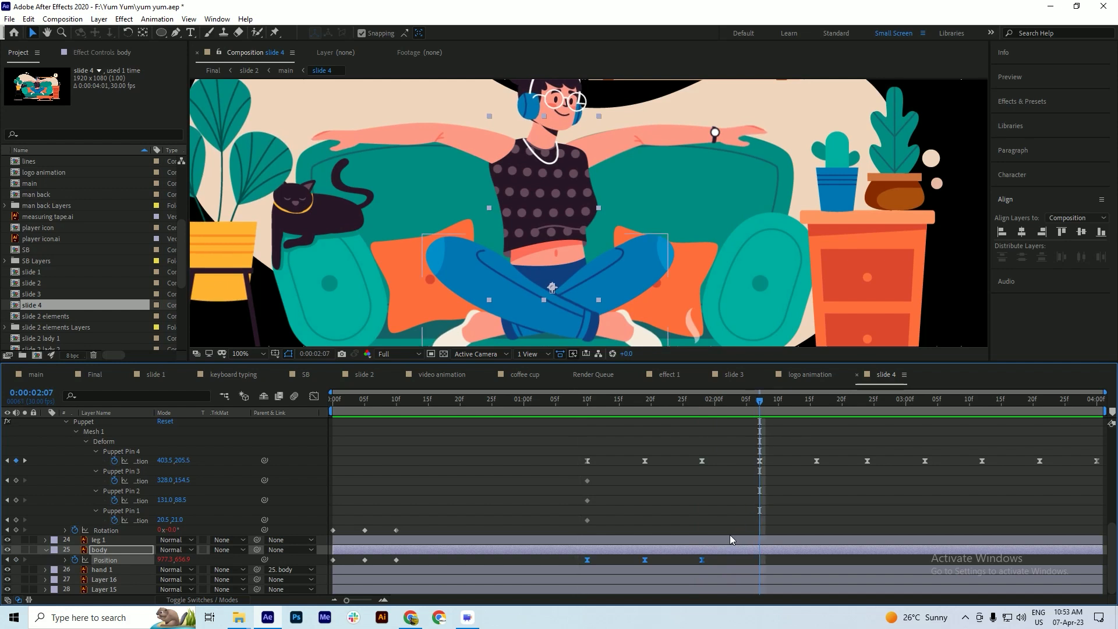
{"action": "left_click_drag", "start_coordinate": [713, 560], "coordinate": [633, 568]}
{"action": "key", "text": "ctrl+c"}
{"action": "key", "text": "ctrl+v"}
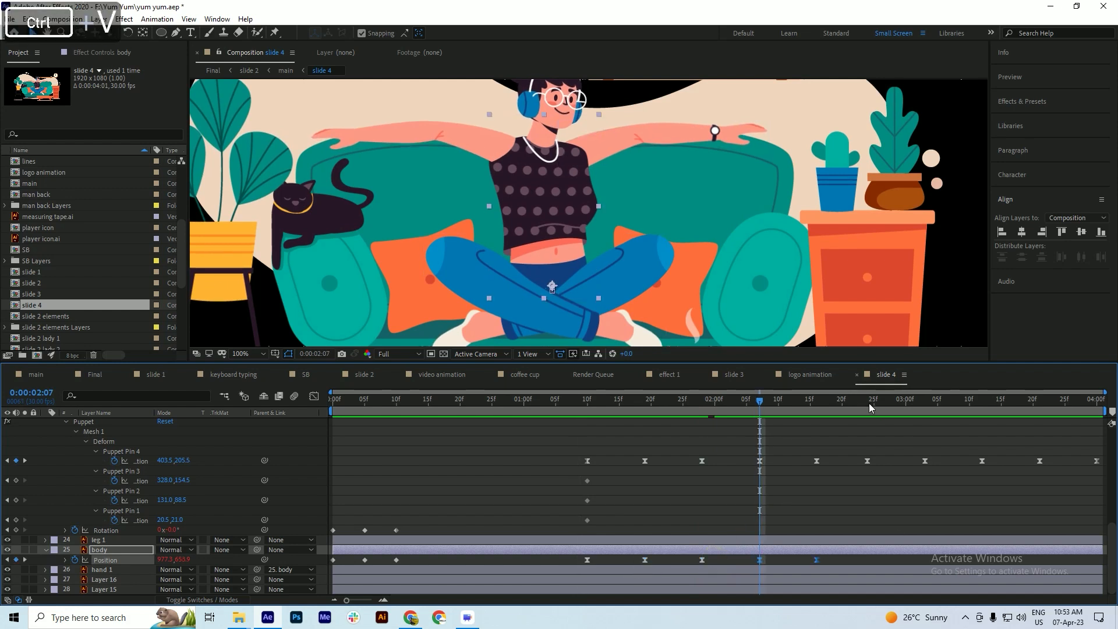
- Copy the body's four Position keyframes from 0:00:01:19 onward and paste them at 0:00:02:24 and again at 0:00:04:00
{"action": "left_click_drag", "start_coordinate": [834, 398], "coordinate": [868, 412]}
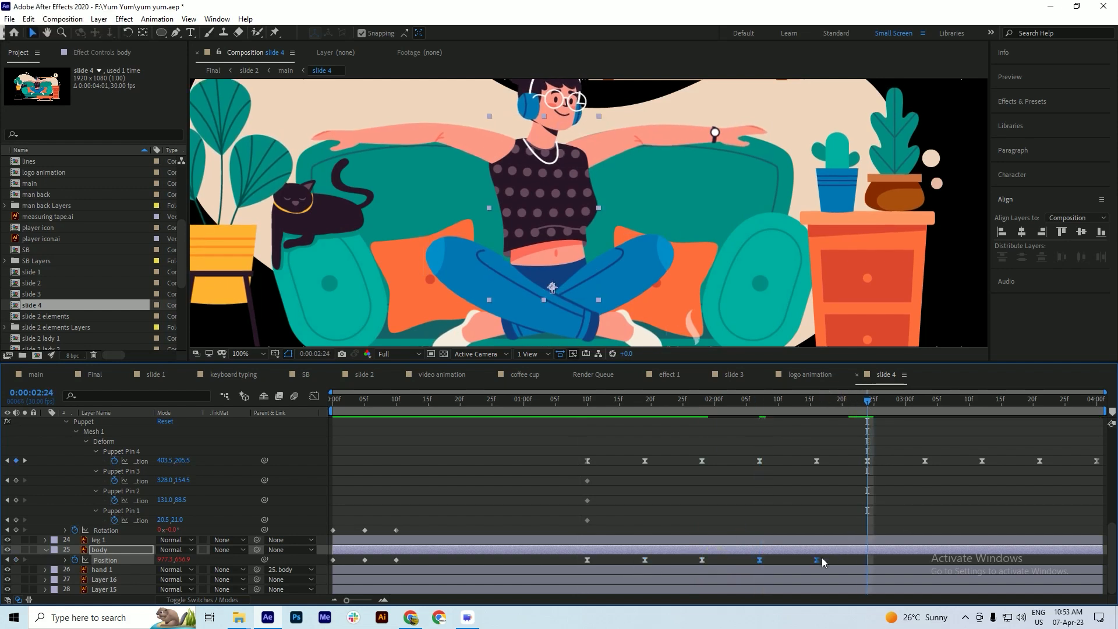
{"action": "left_click_drag", "start_coordinate": [822, 558], "coordinate": [751, 568]}
{"action": "left_click_drag", "start_coordinate": [650, 567], "coordinate": [648, 568]}
{"action": "key", "text": "ctrl+c"}
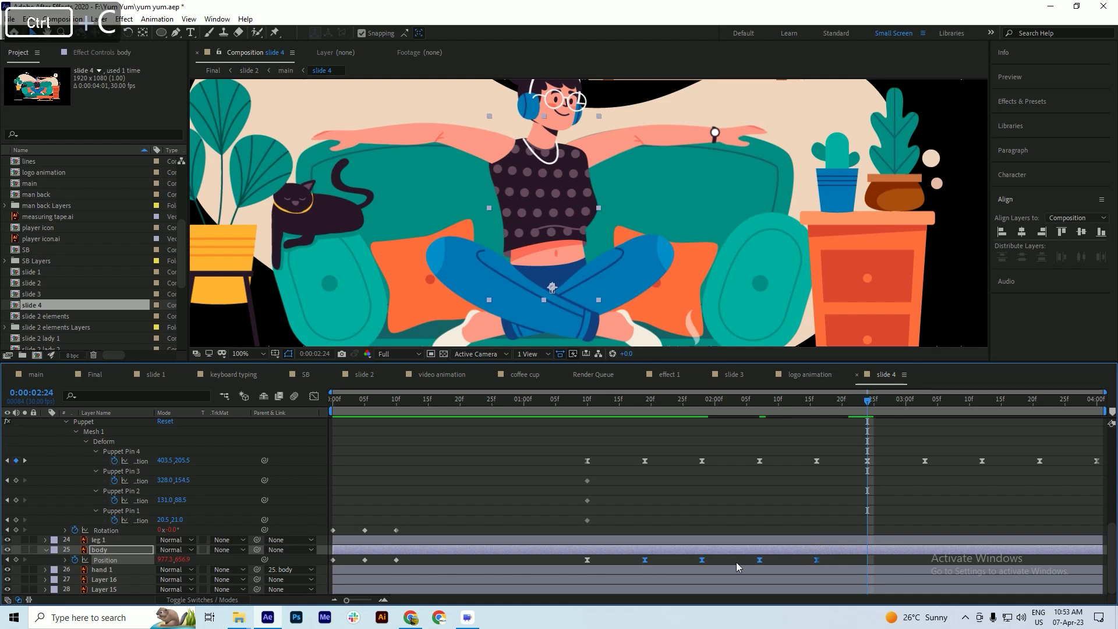
{"action": "key", "text": "ctrl+v"}
{"action": "left_click_drag", "start_coordinate": [1028, 396], "coordinate": [1096, 399]}
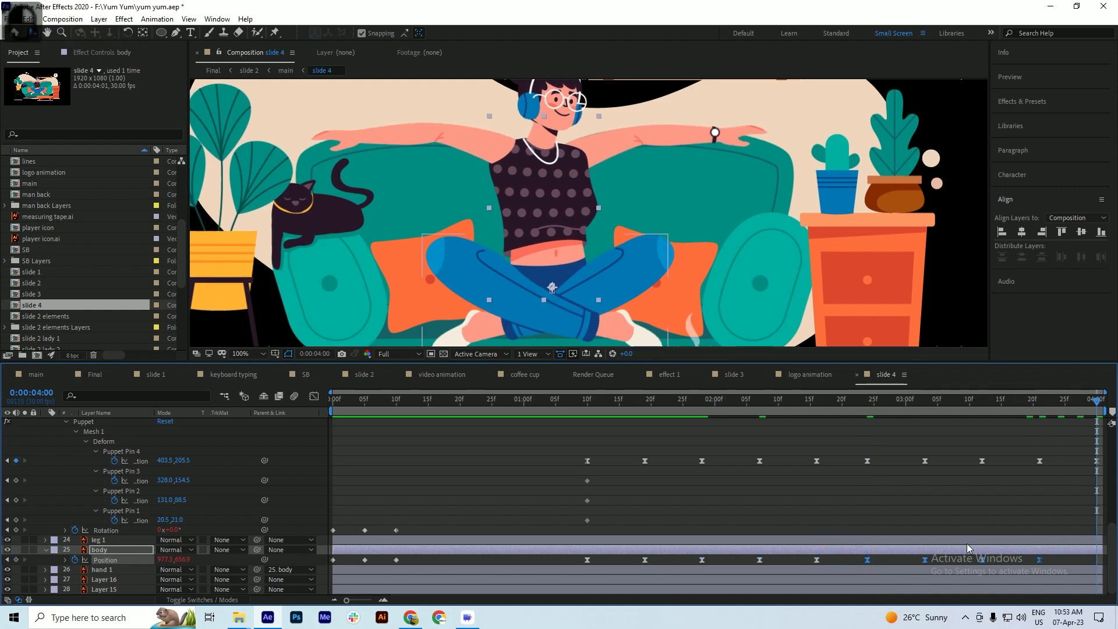
{"action": "key", "text": "ctrl+v"}
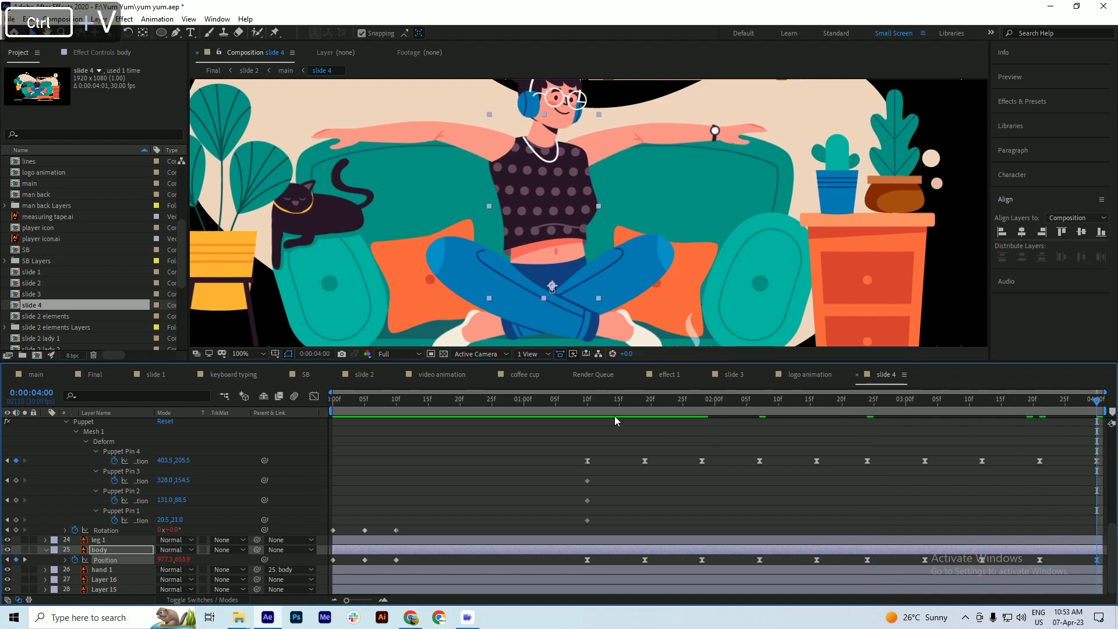
- Play back the looping body motion, save the project and check the animation in the full scene
{"action": "key", "text": "space"}
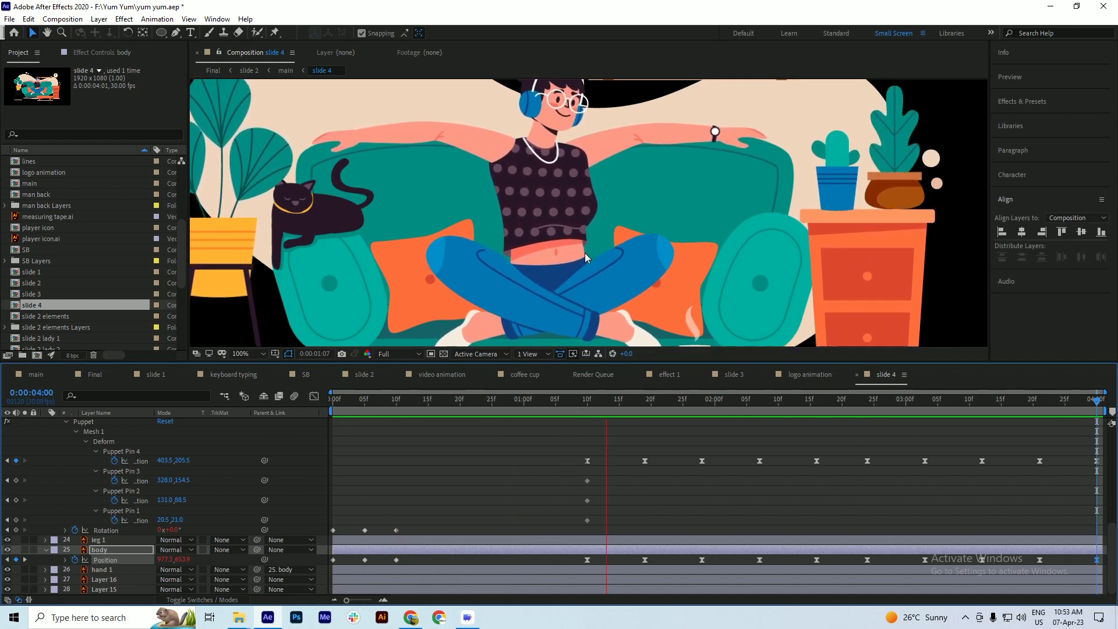
{"action": "key", "text": "ctrl+s"}
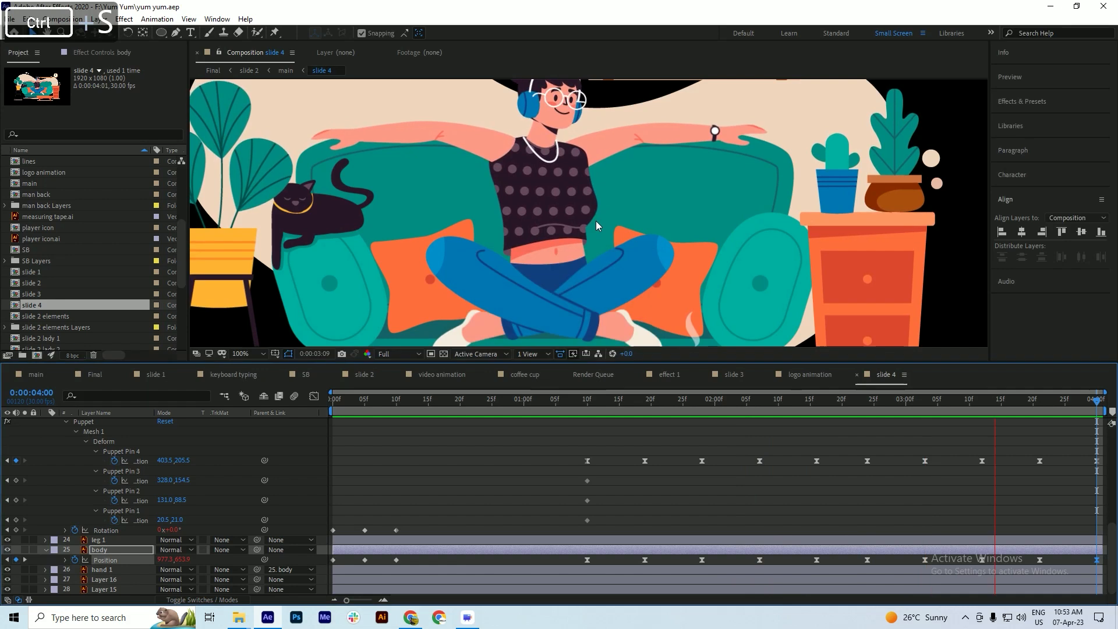
{"action": "scroll", "coordinate": [596, 220], "scroll_direction": "down", "scroll_amount": 2}
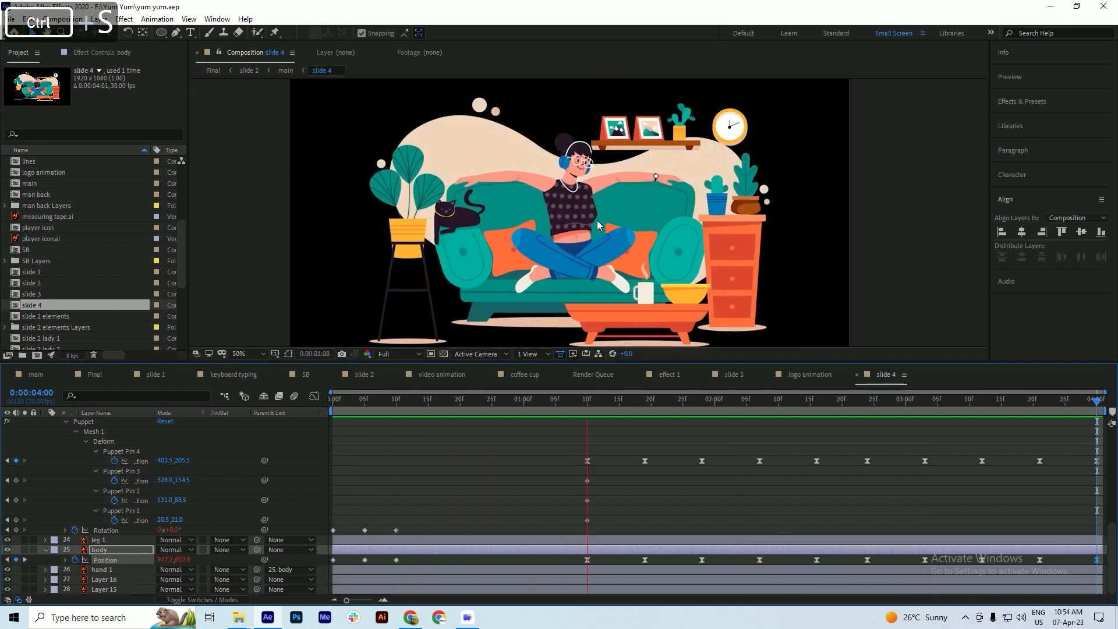
- Collapse the properties of all layers, clear the selection, stop playback at 0:00:00:00 and save the project
{"action": "key", "text": "ctrl+a"}
{"action": "scroll", "coordinate": [41, 527], "scroll_direction": "up", "scroll_amount": 4}
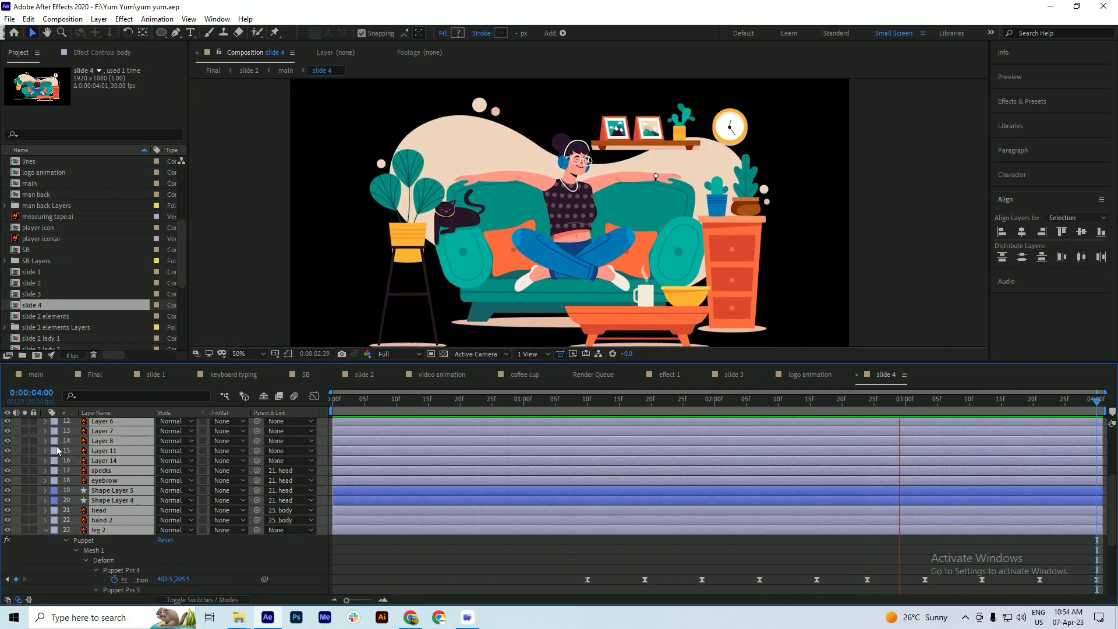
{"action": "left_click", "coordinate": [44, 530]}
{"action": "key", "text": "ctrl+s"}
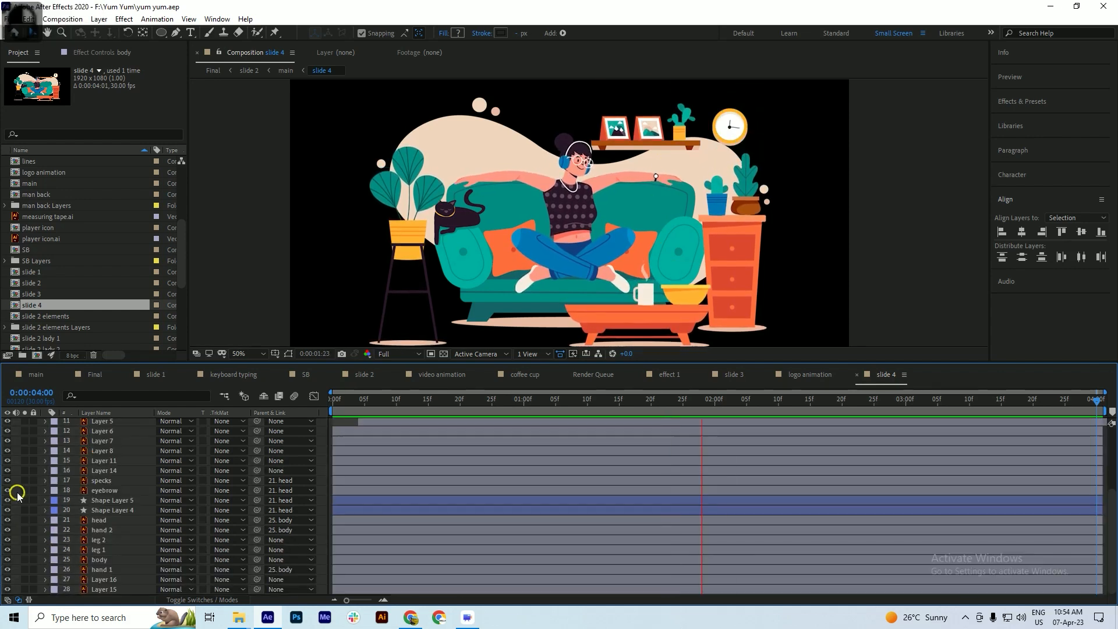
{"action": "key", "text": "ctrl+shift+a"}
{"action": "key", "text": "space"}
{"action": "key", "text": "ctrl+s"}
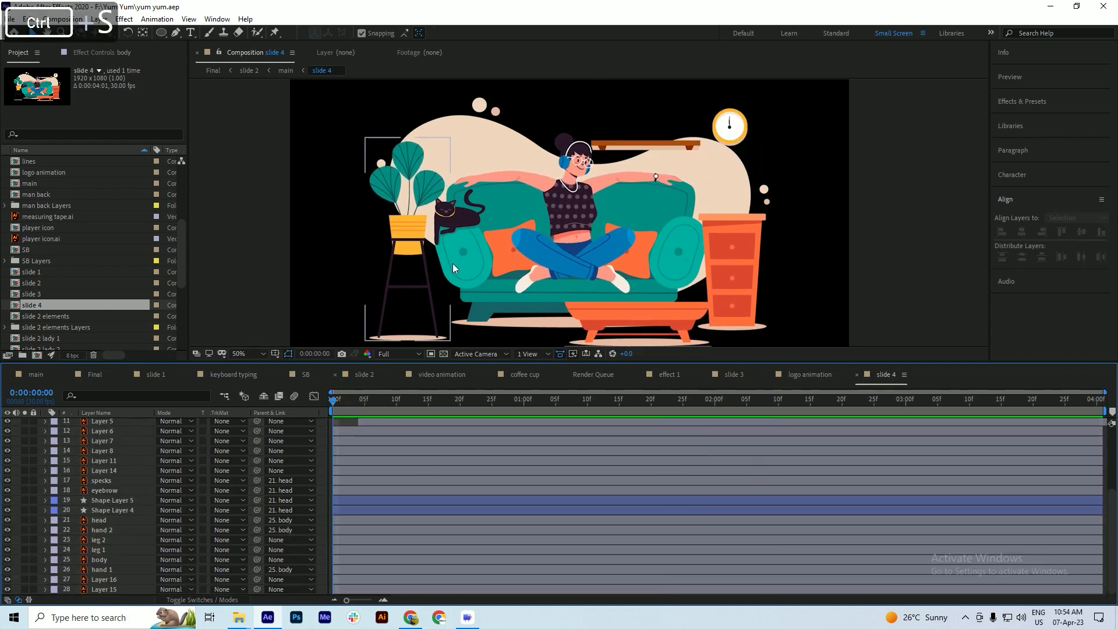
- Place puppet pins on the cat layer (Layer 14) at its head, chest, rear, tail base and tail tip
{"action": "scroll", "coordinate": [456, 222], "scroll_direction": "up", "scroll_amount": 4}
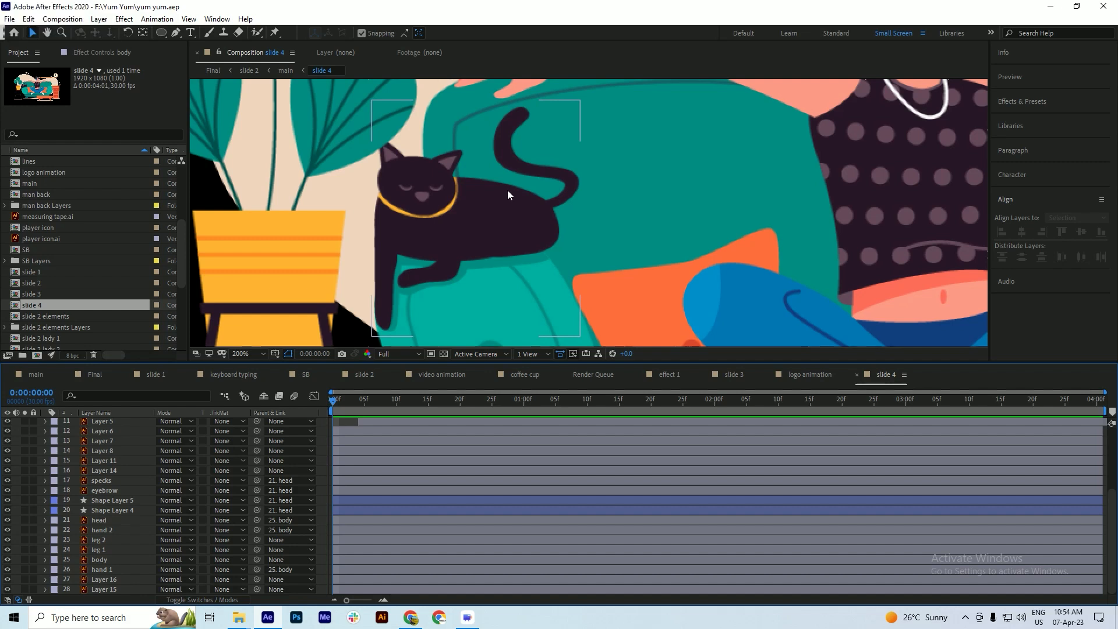
{"action": "key", "text": "ctrl+s"}
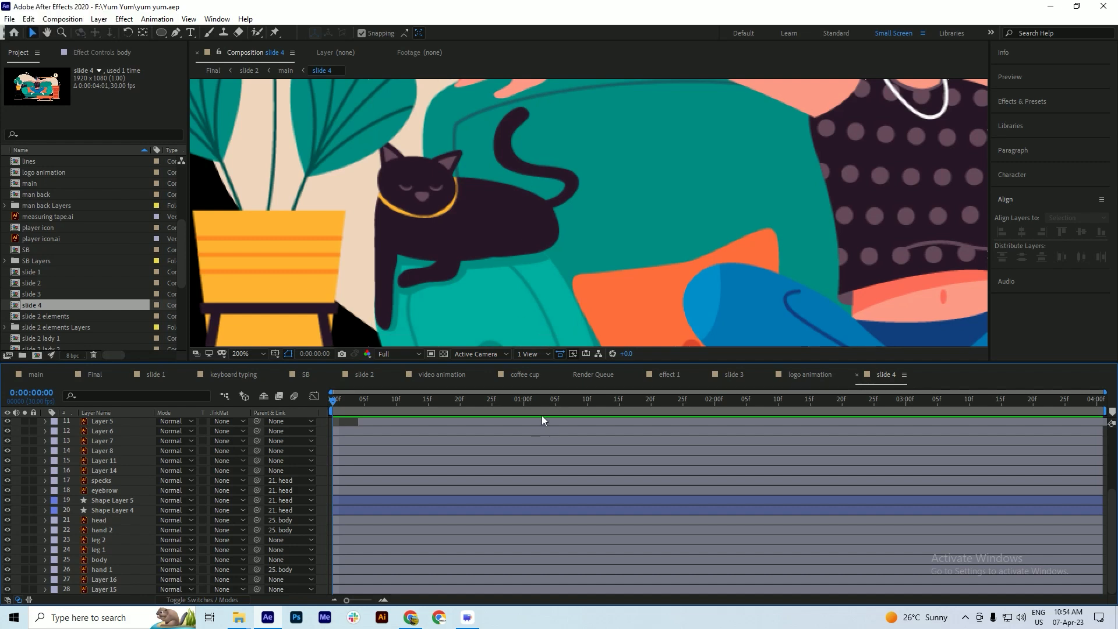
{"action": "left_click", "coordinate": [451, 215]}
{"action": "key", "text": "ctrl+s"}
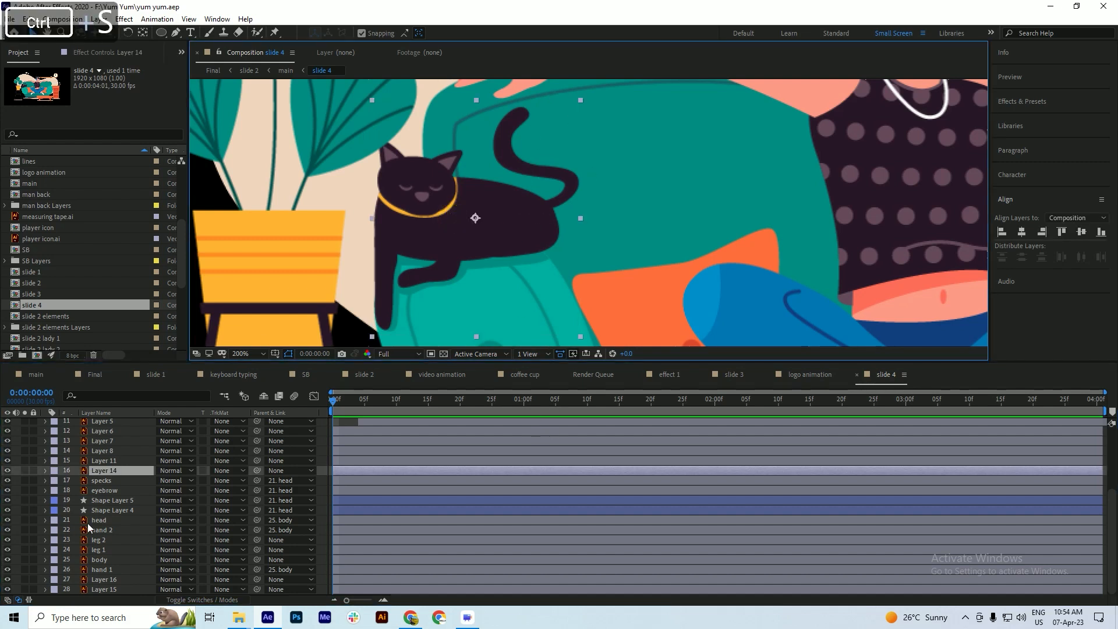
{"action": "key", "text": "ctrl+s"}
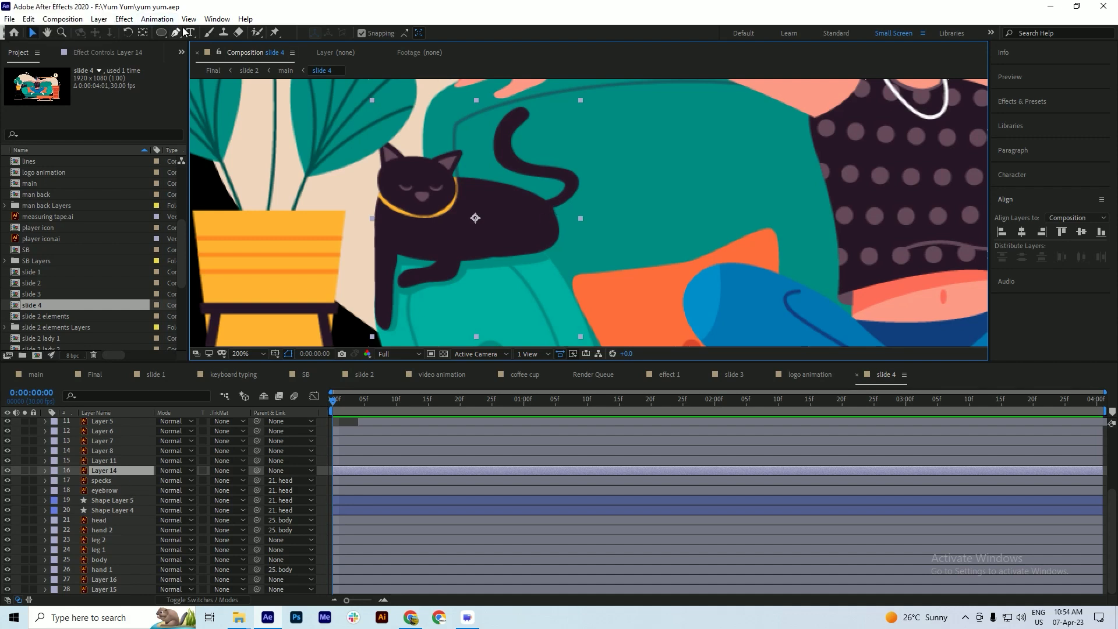
{"action": "left_click", "coordinate": [272, 33]}
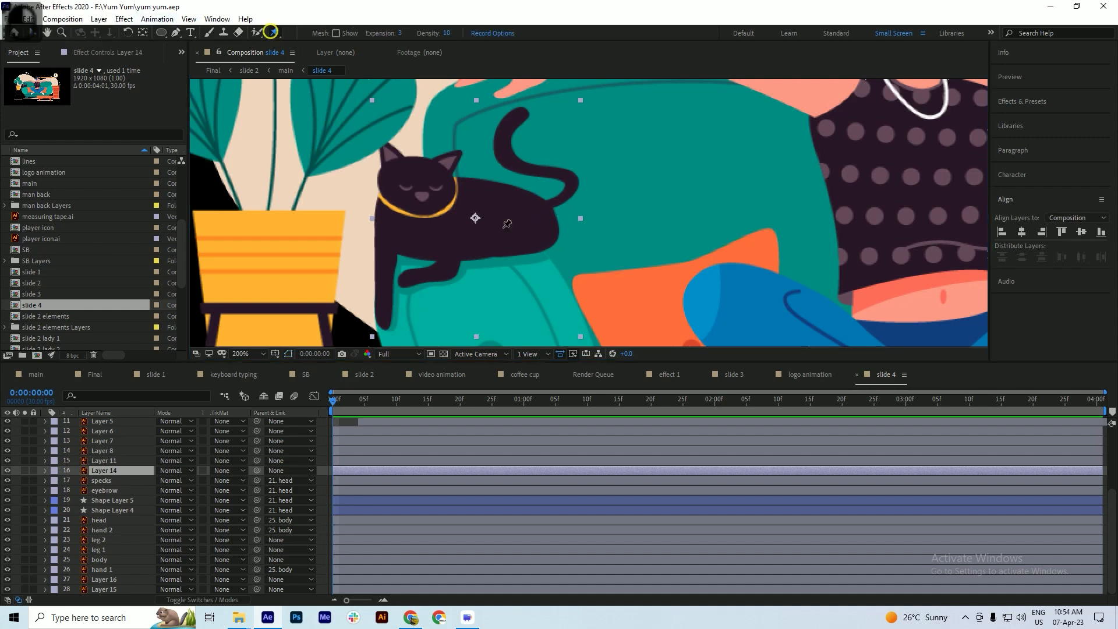
{"action": "left_click", "coordinate": [412, 179]}
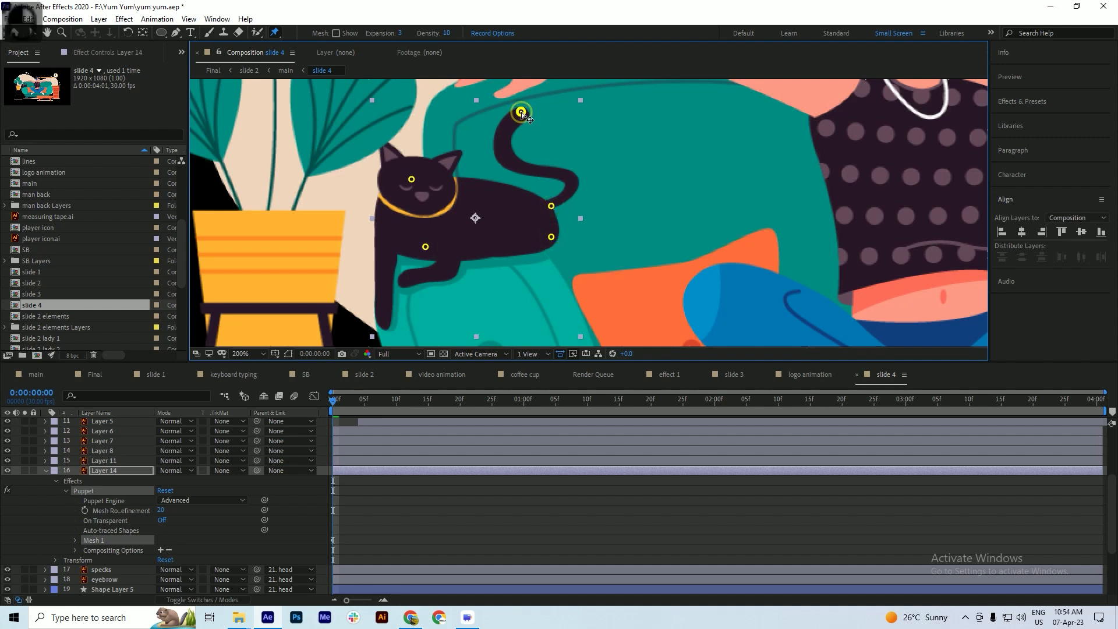
{"action": "key", "text": "ctrl+s"}
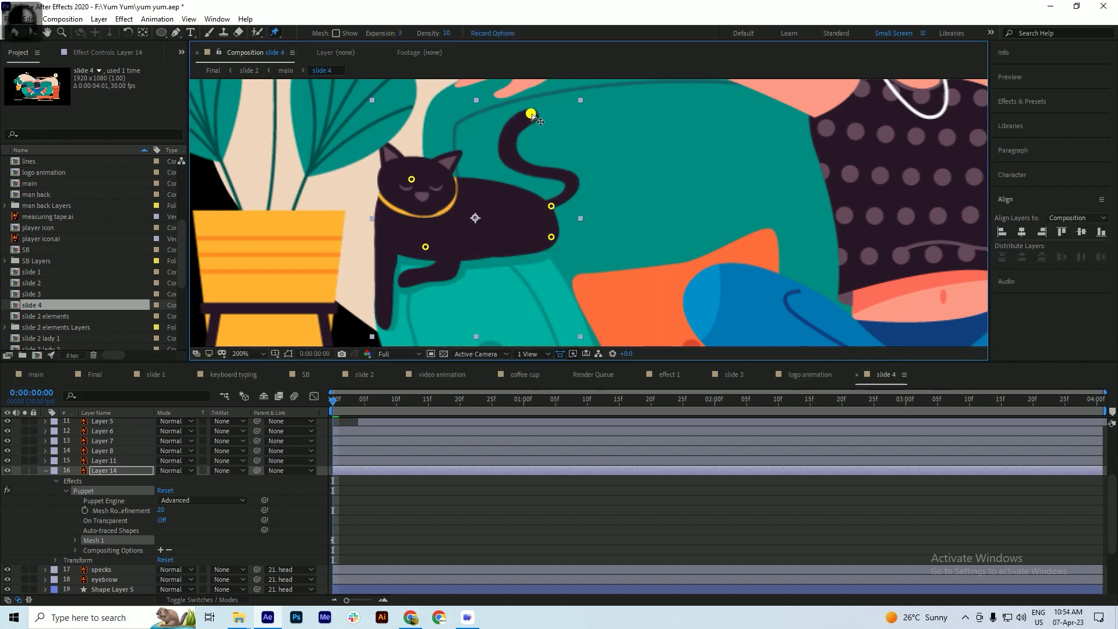
- Add a puppet pin on the cat's back, bend the tail tip toward its head at 0:00:00:00 and save the project
{"action": "mouse_move", "coordinate": [531, 114]}
{"action": "left_mouse_down"}
{"action": "mouse_move", "coordinate": [542, 115]}
{"action": "mouse_move", "coordinate": [502, 123]}
{"action": "mouse_move", "coordinate": [545, 119]}
{"action": "left_mouse_up"}
{"action": "key", "text": "ctrl+z"}
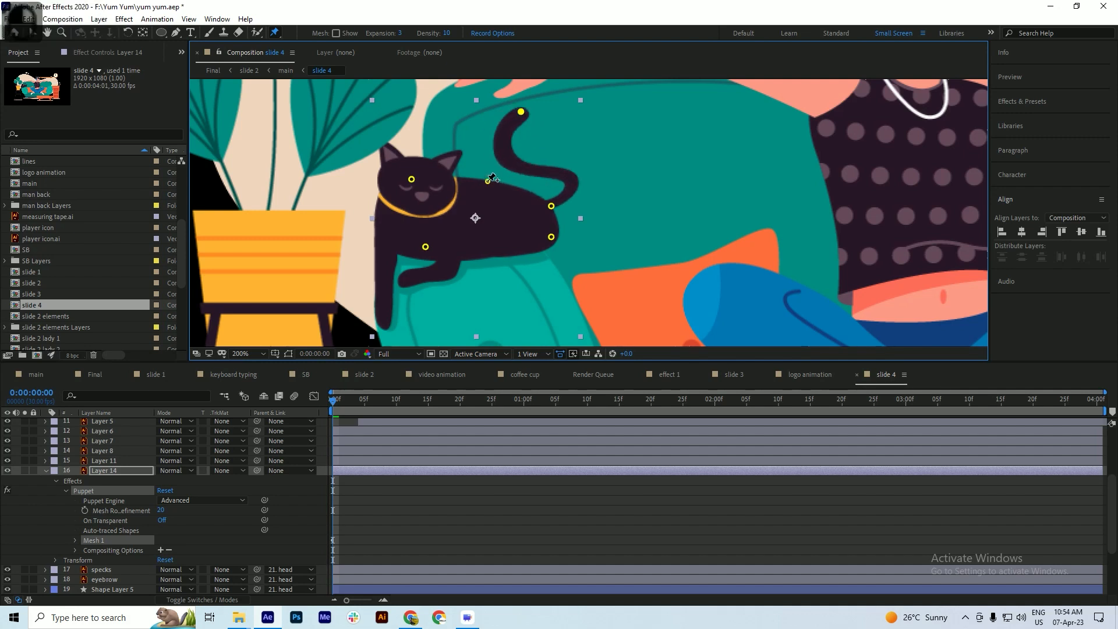
{"action": "left_click_drag", "start_coordinate": [522, 111], "coordinate": [496, 111]}
{"action": "key", "text": "ctrl+s"}
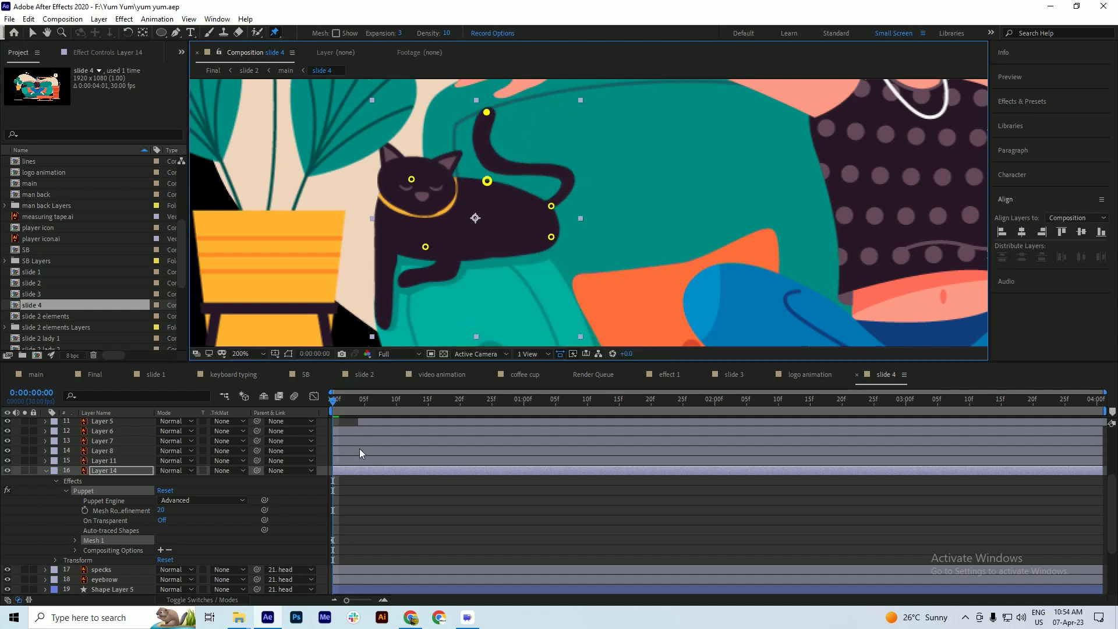
- Reveal the cat's puppet pin keyframes and swing the tail tip away from the head to about 175.3, 8.2 at 0:00:01:00
{"action": "key", "text": "u"}
{"action": "left_click_drag", "start_coordinate": [399, 401], "coordinate": [512, 406]}
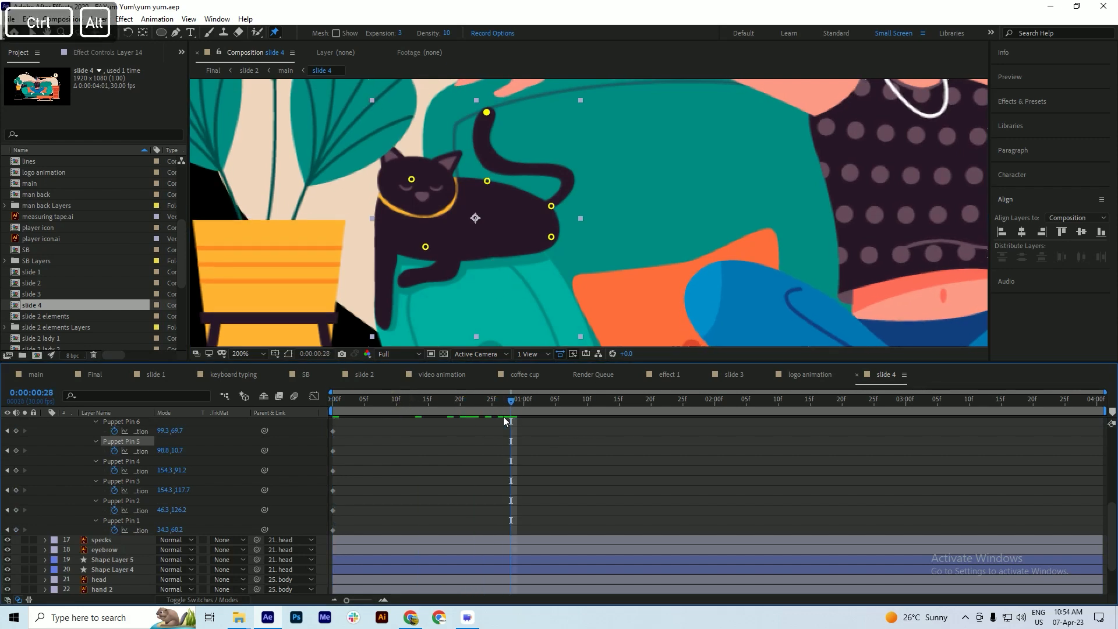
{"action": "left_click_drag", "start_coordinate": [506, 408], "coordinate": [525, 411]}
{"action": "left_click_drag", "start_coordinate": [489, 112], "coordinate": [579, 111]}
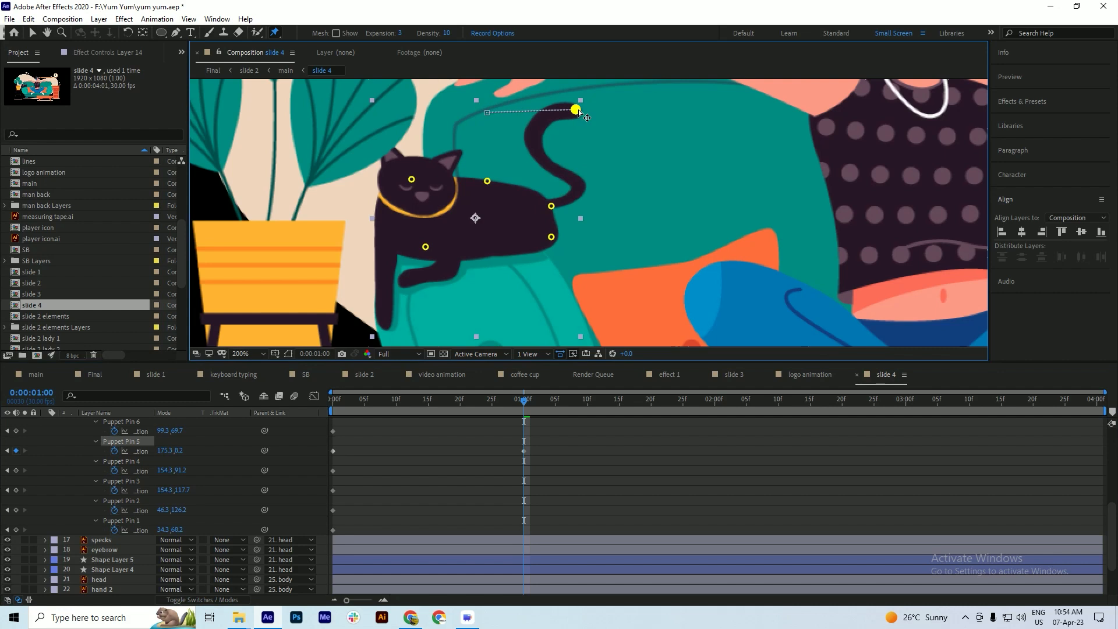
- Preview the tail swing and bend the cat's tail tip down to about 148.3, 38.7 at 0:00:02:00
{"action": "key", "text": "space"}
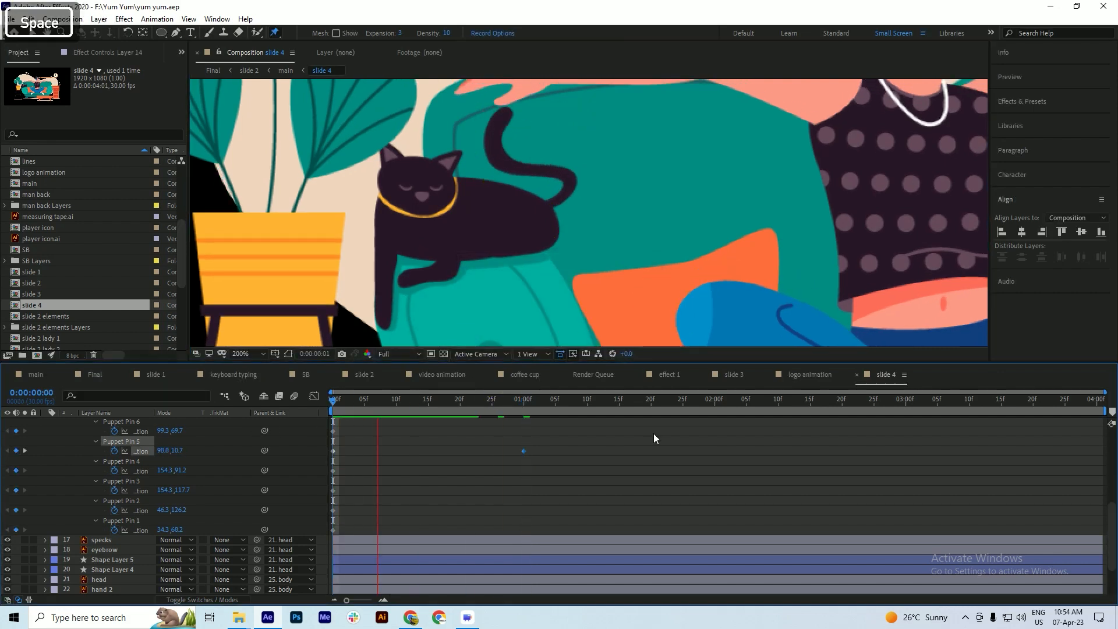
{"action": "left_click", "coordinate": [573, 405]}
{"action": "left_click_drag", "start_coordinate": [573, 406], "coordinate": [715, 420]}
{"action": "left_click_drag", "start_coordinate": [576, 110], "coordinate": [545, 137]}
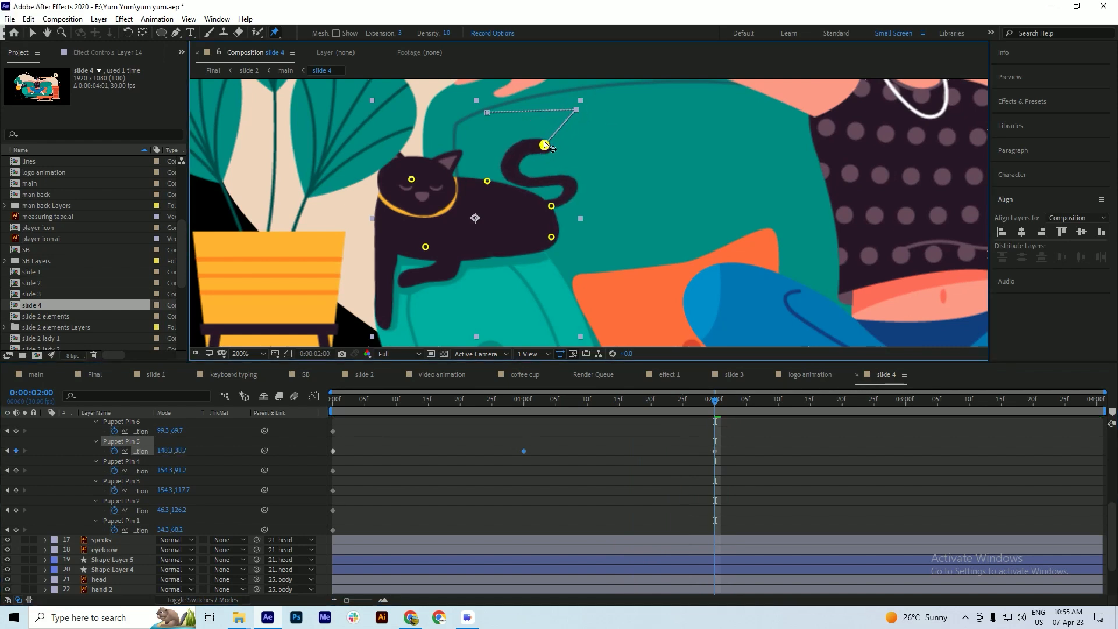
- Raise the cat's tail tip to about 142.3, -3.3 at 0:00:03:00 and save the project
{"action": "left_click_drag", "start_coordinate": [744, 399], "coordinate": [913, 404]}
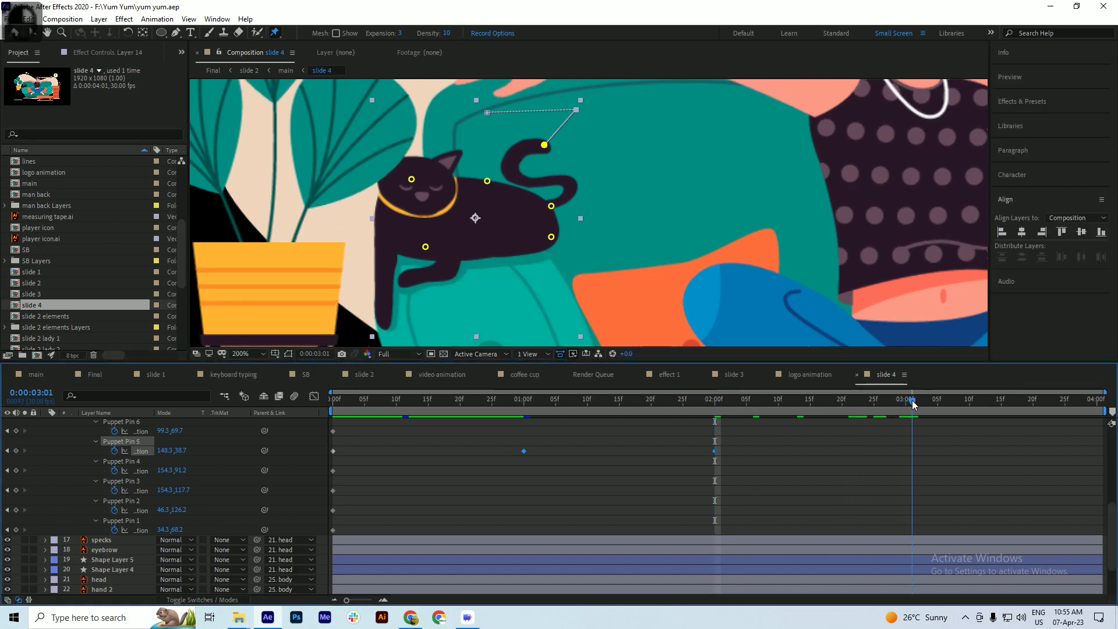
{"action": "left_click_drag", "start_coordinate": [544, 146], "coordinate": [540, 107]}
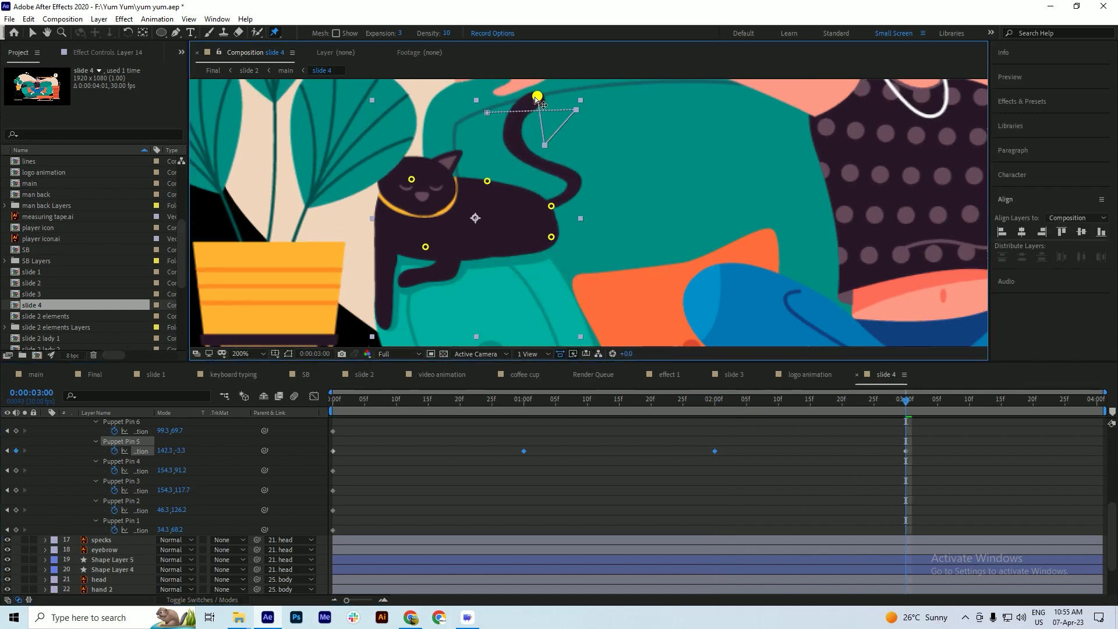
{"action": "key", "text": "ctrl+s"}
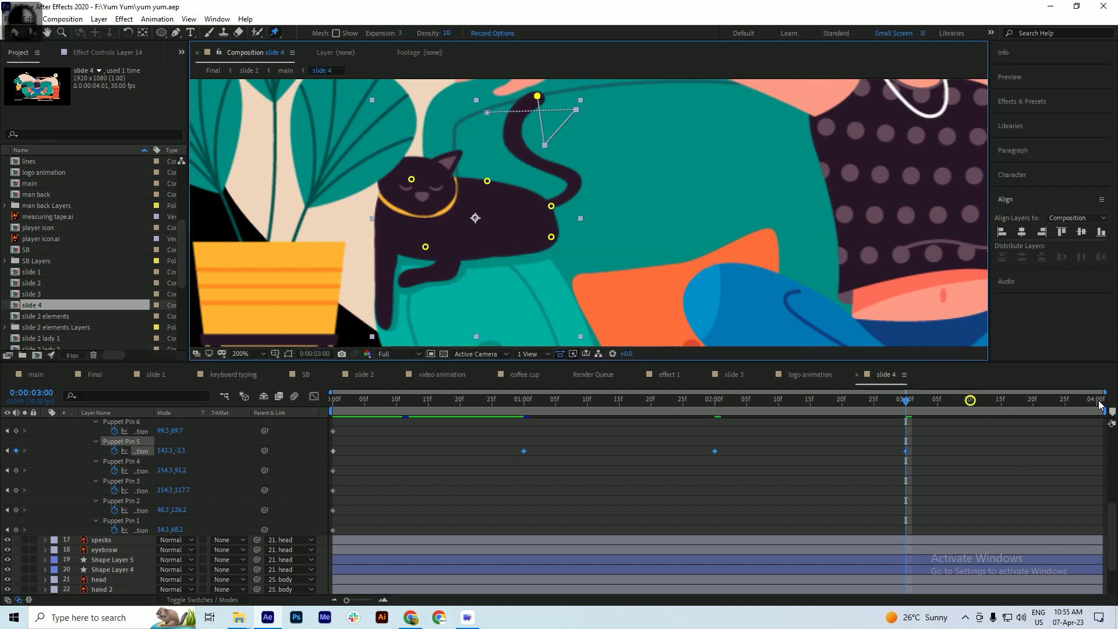
- Copy the tail-tip keyframe from 0:00:00:00 to 0:00:04:00, save the project and preview the loop
{"action": "left_click_drag", "start_coordinate": [1041, 400], "coordinate": [1097, 401]}
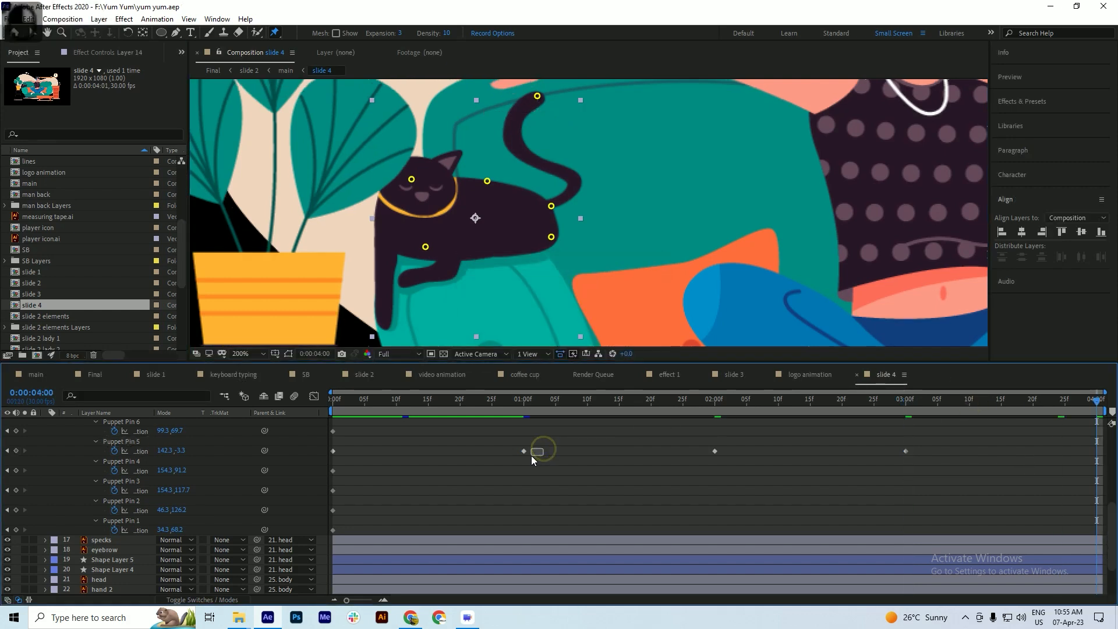
{"action": "left_click_drag", "start_coordinate": [331, 459], "coordinate": [331, 459]}
{"action": "key", "text": "ctrl+c"}
{"action": "key", "text": "ctrl+s"}
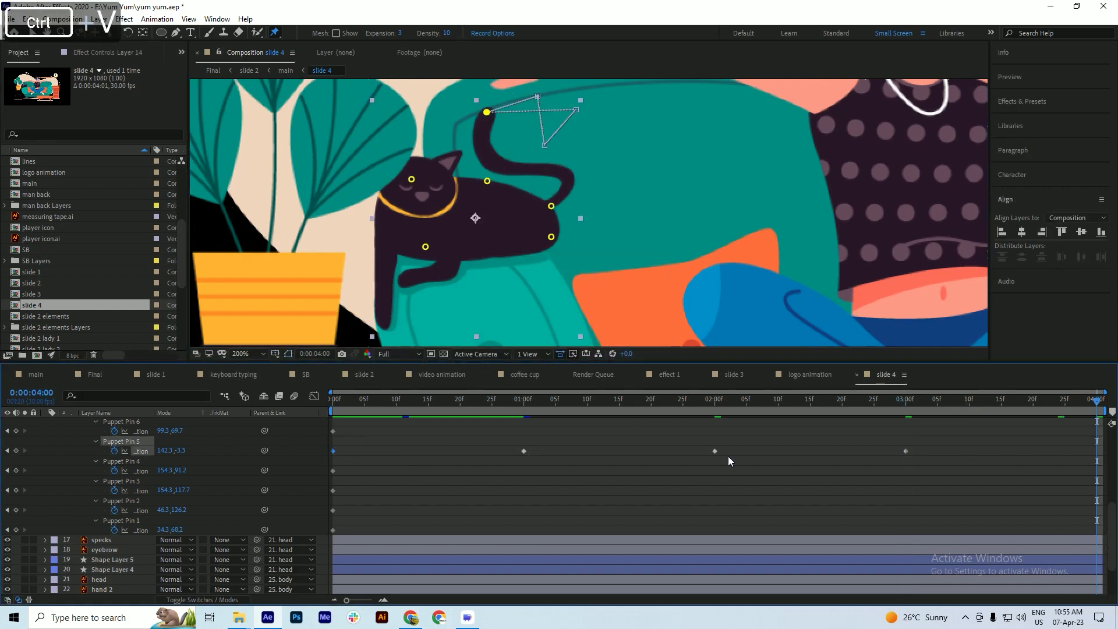
{"action": "left_click_drag", "start_coordinate": [482, 408], "coordinate": [422, 407]}
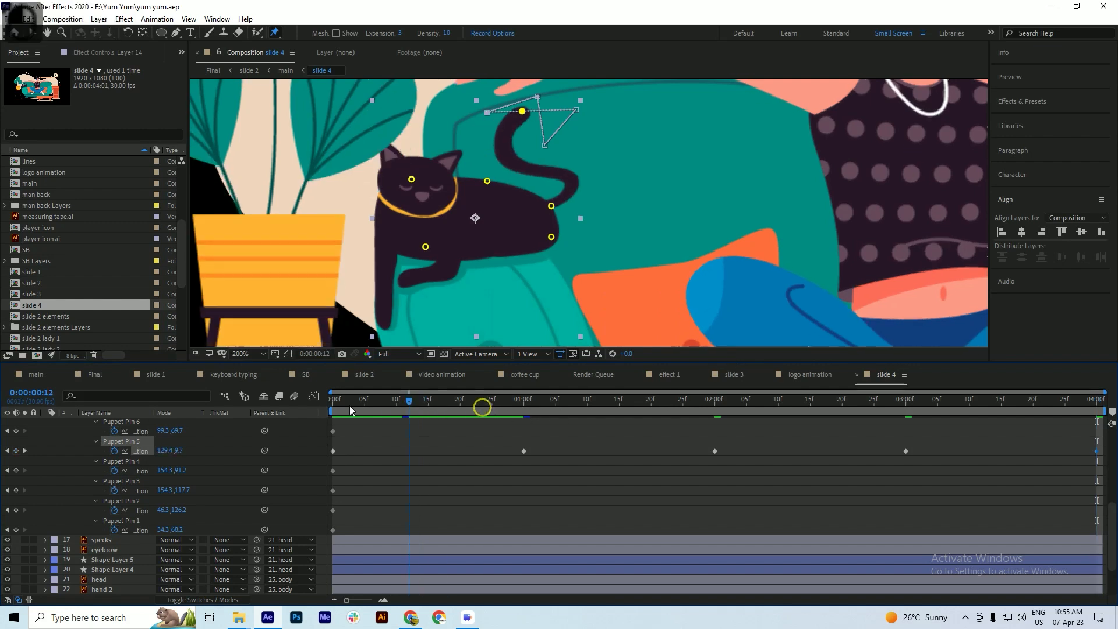
{"action": "key", "text": "space"}
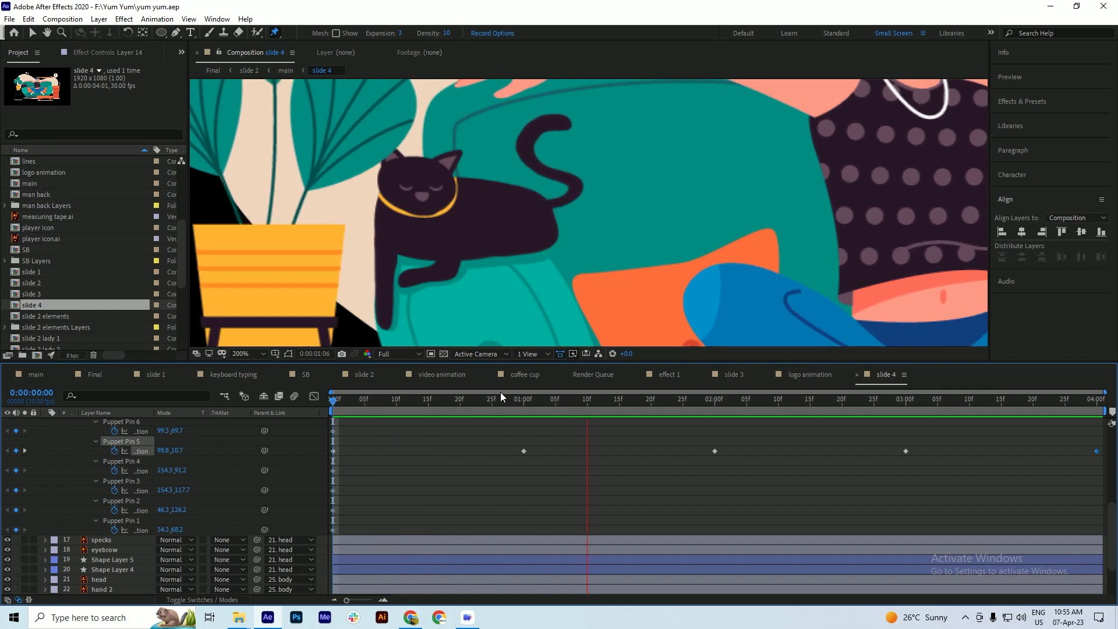
{"action": "key", "text": "space"}
- Delete the tail-tip keyframe at 0:00:02:00
{"action": "left_click_drag", "start_coordinate": [544, 400], "coordinate": [721, 432]}
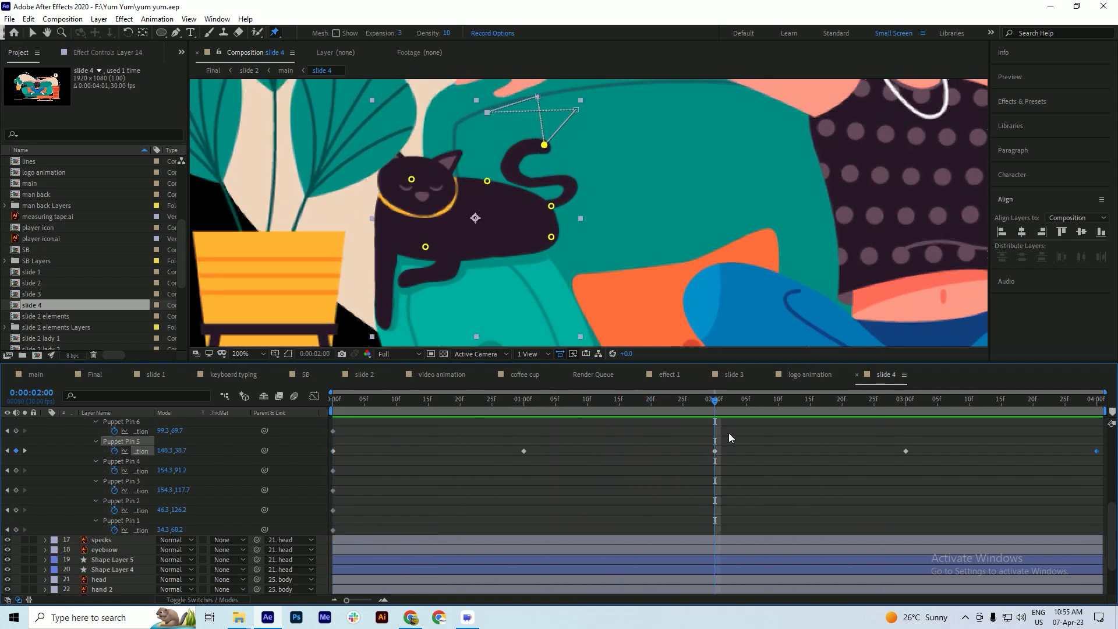
{"action": "left_click_drag", "start_coordinate": [730, 447], "coordinate": [687, 458]}
{"action": "key", "text": "Delete"}
- Retime the two middle tail-tip keyframes to about 0:00:01:09 and 0:00:02:23 and preview the swing
{"action": "left_click_drag", "start_coordinate": [524, 451], "coordinate": [627, 456]}
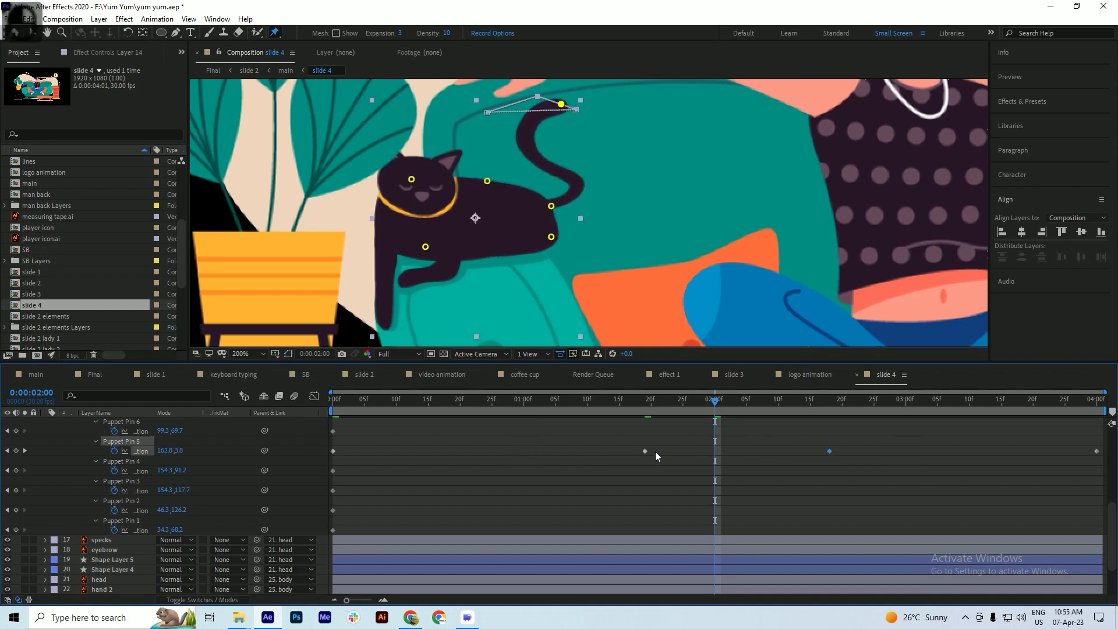
{"action": "left_click_drag", "start_coordinate": [606, 455], "coordinate": [575, 454]}
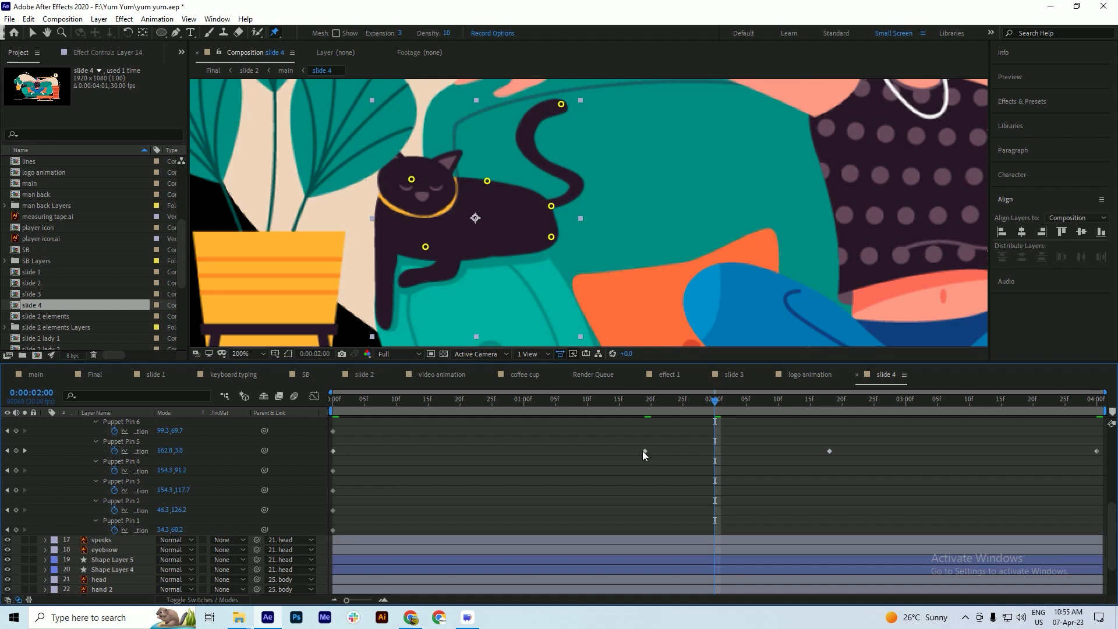
{"action": "left_click_drag", "start_coordinate": [644, 454], "coordinate": [583, 457]}
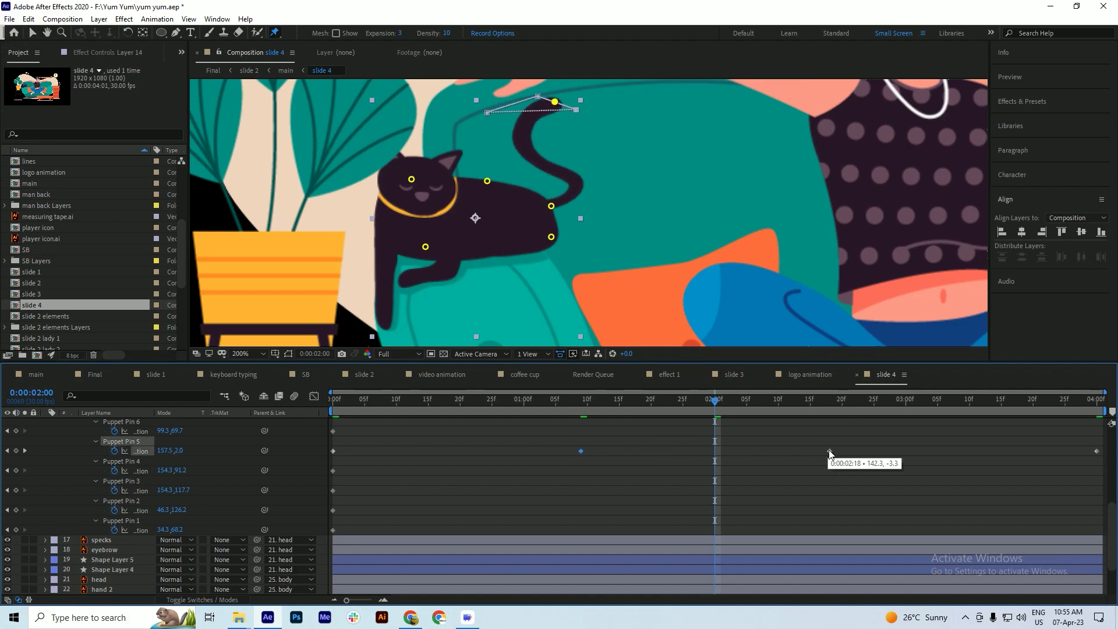
{"action": "left_click_drag", "start_coordinate": [830, 454], "coordinate": [863, 454]}
{"action": "left_click", "coordinate": [600, 400]}
{"action": "key", "text": "space"}
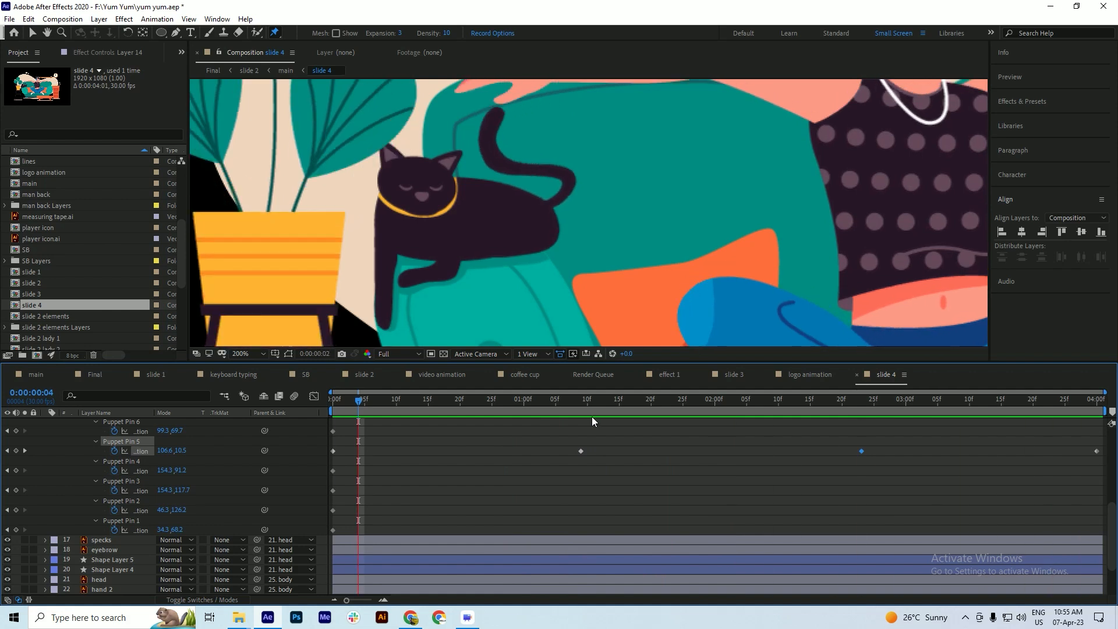
- Play back the whole slide 4 scene fitted to the viewer and save the project
{"action": "scroll", "coordinate": [525, 186], "scroll_direction": "down", "scroll_amount": 2}
{"action": "scroll", "coordinate": [518, 210], "scroll_direction": "down", "scroll_amount": 2}
{"action": "scroll", "coordinate": [515, 206], "scroll_direction": "up", "scroll_amount": 2}
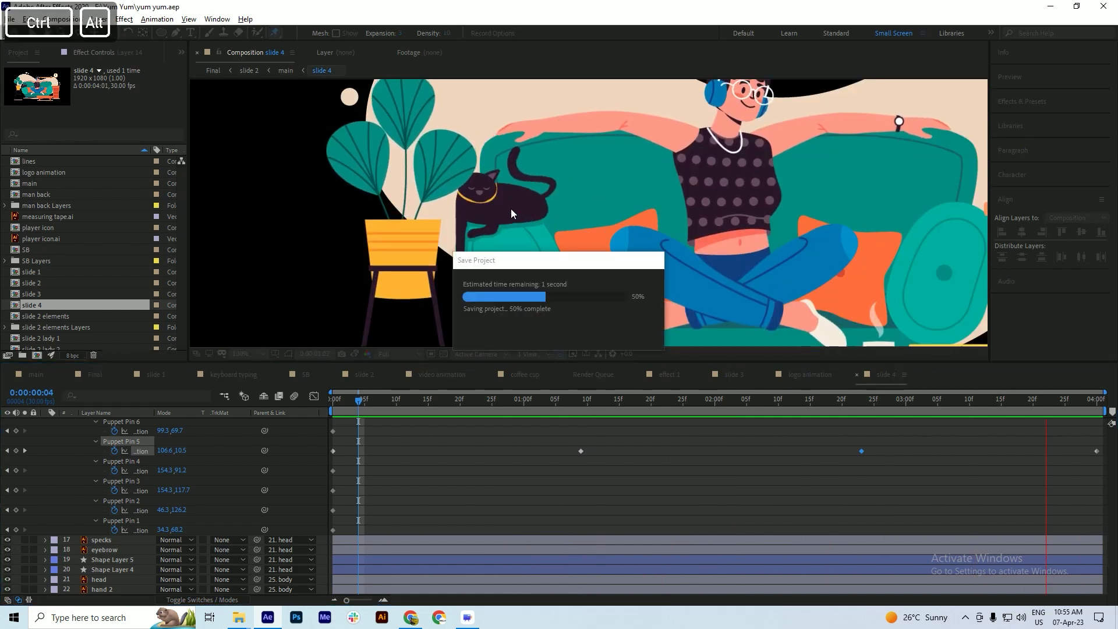
{"action": "scroll", "coordinate": [512, 208], "scroll_direction": "down", "scroll_amount": 1}
{"action": "key", "text": "ctrl+s"}
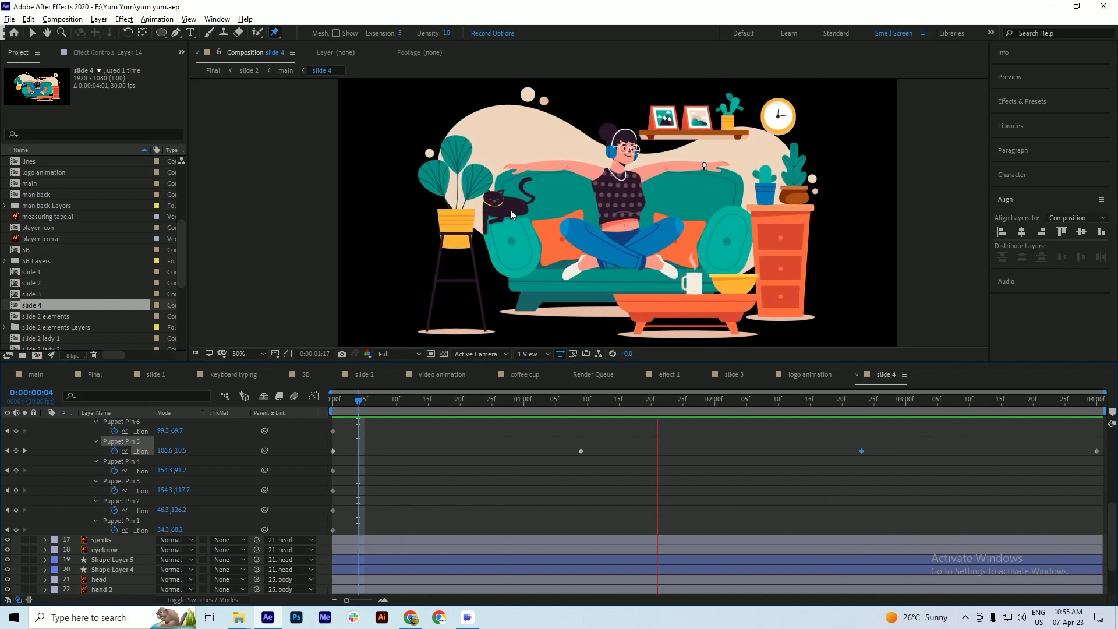
{"action": "key", "text": "ctrl+s"}
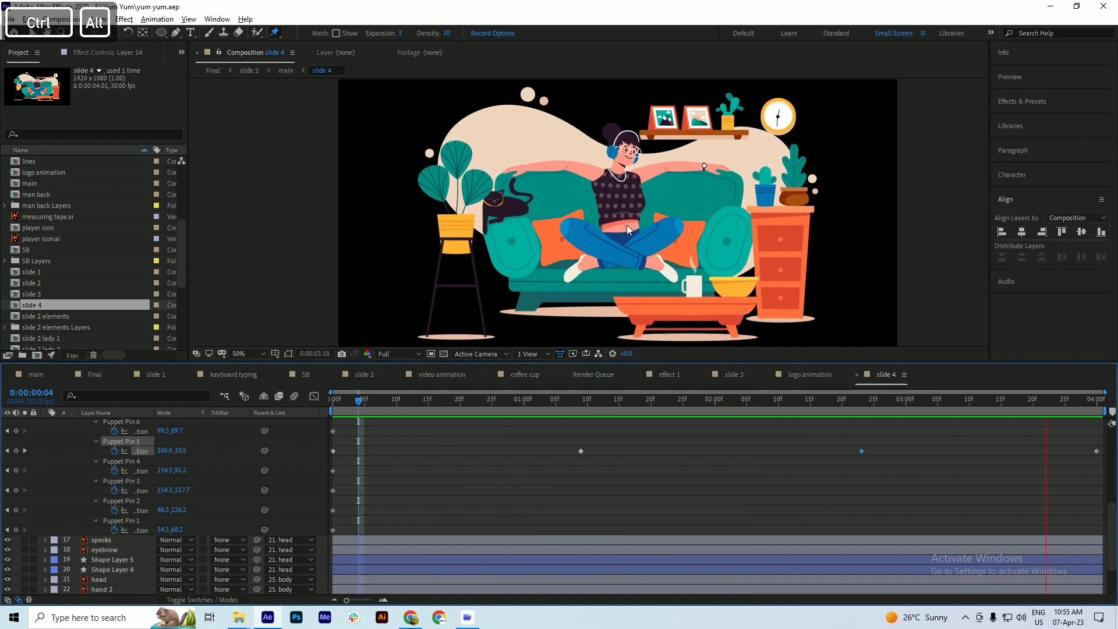
{"action": "scroll", "coordinate": [627, 225], "scroll_direction": "down", "scroll_amount": 1}
{"action": "key", "text": "ctrl+s"}
{"action": "scroll", "coordinate": [627, 225], "scroll_direction": "up", "scroll_amount": 1}
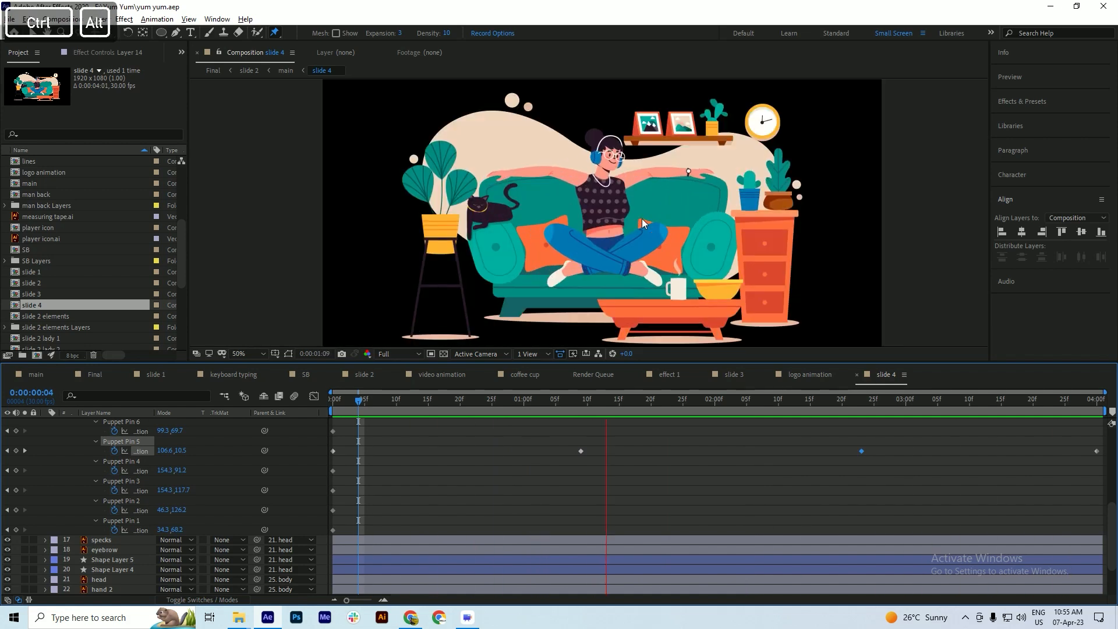
{"action": "left_click", "coordinate": [254, 354]}
{"action": "left_click", "coordinate": [250, 366]}
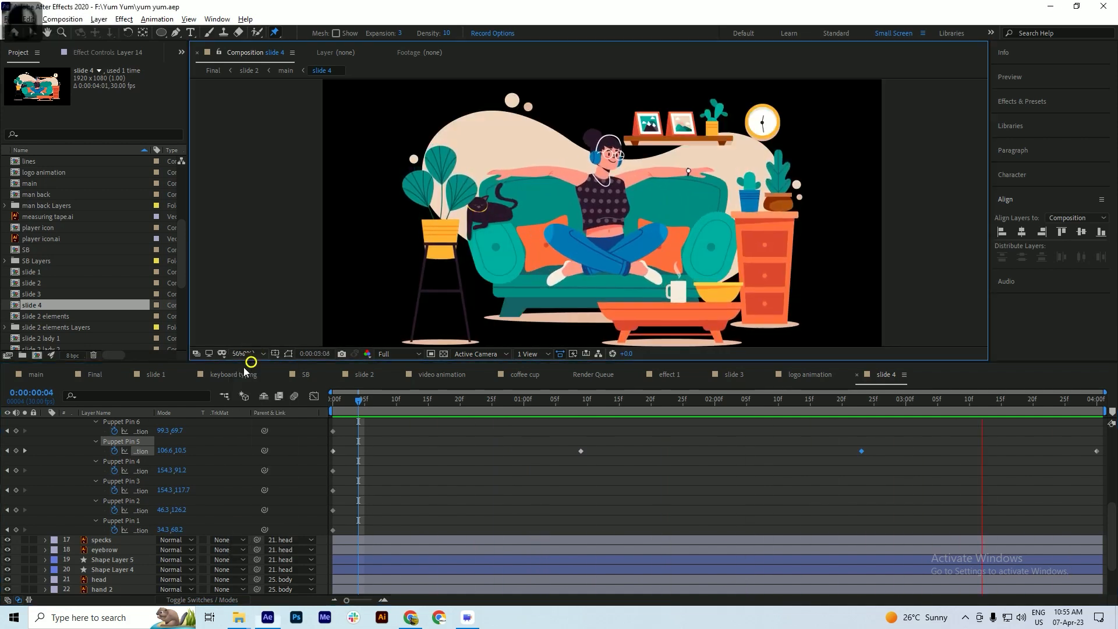
- Collapse the properties of the cat layer (Layer 14) and save the project
{"action": "scroll", "coordinate": [46, 457], "scroll_direction": "up", "scroll_amount": 1}
{"action": "scroll", "coordinate": [45, 460], "scroll_direction": "up", "scroll_amount": 4}
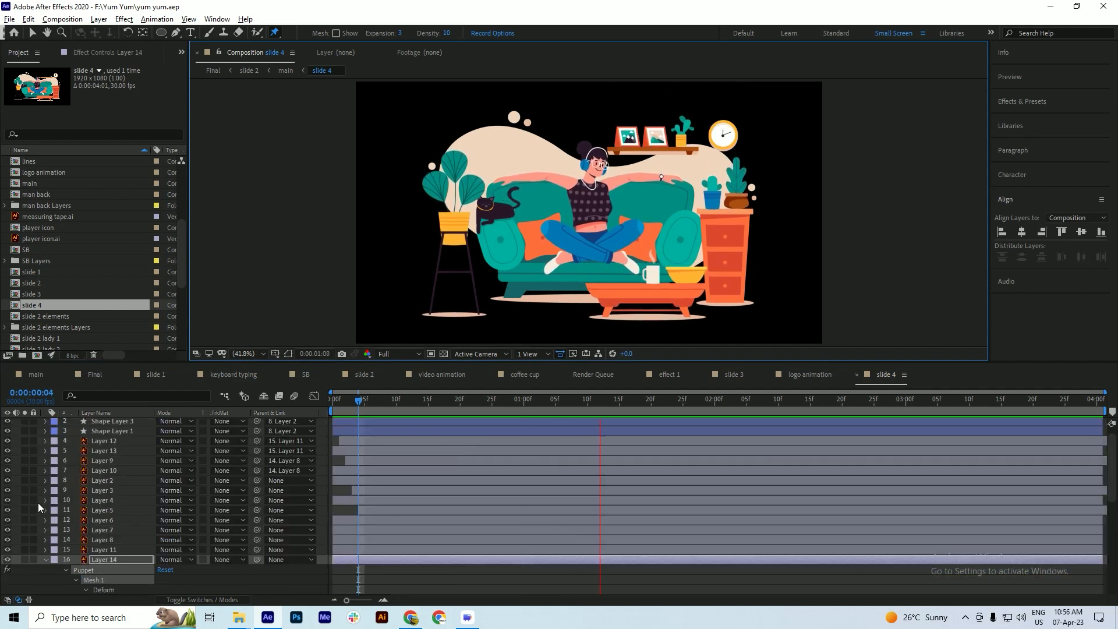
{"action": "left_click", "coordinate": [44, 560]}
{"action": "key", "text": "ctrl+s"}
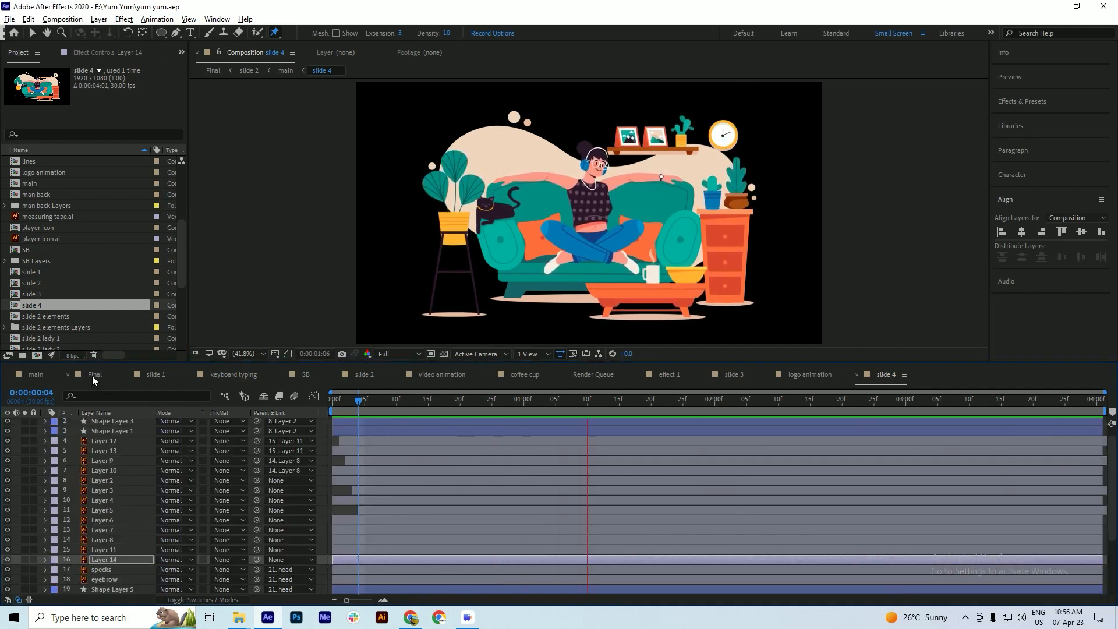
- Preview the main composition from its start, cut its slide 4 layer and switch to the Final composition
{"action": "left_click", "coordinate": [44, 376]}
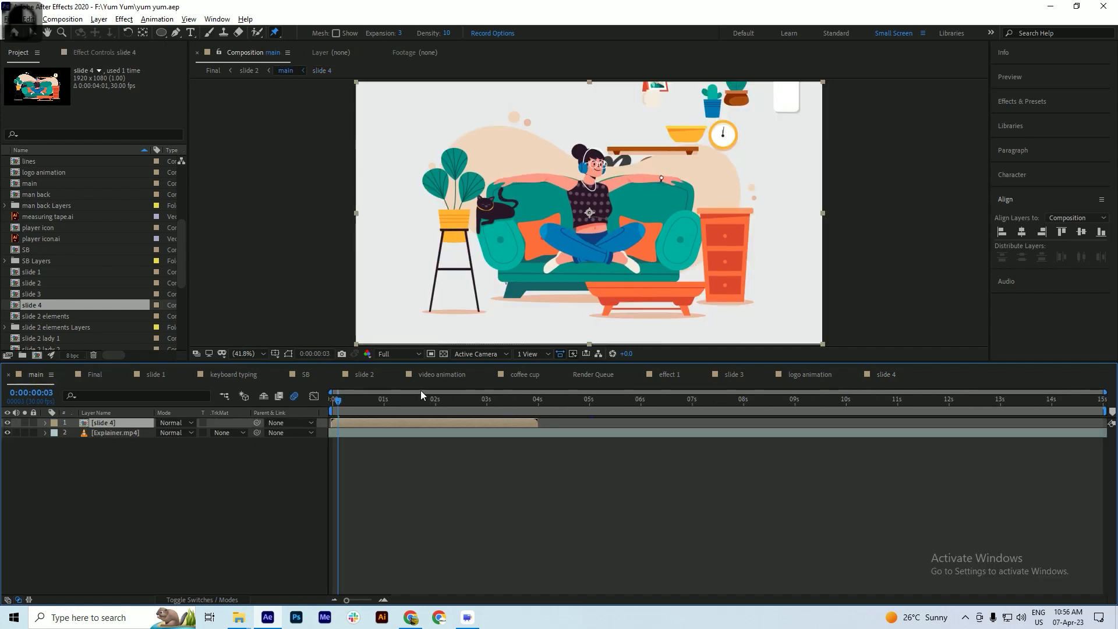
{"action": "left_click_drag", "start_coordinate": [342, 406], "coordinate": [321, 411]}
{"action": "key", "text": "space"}
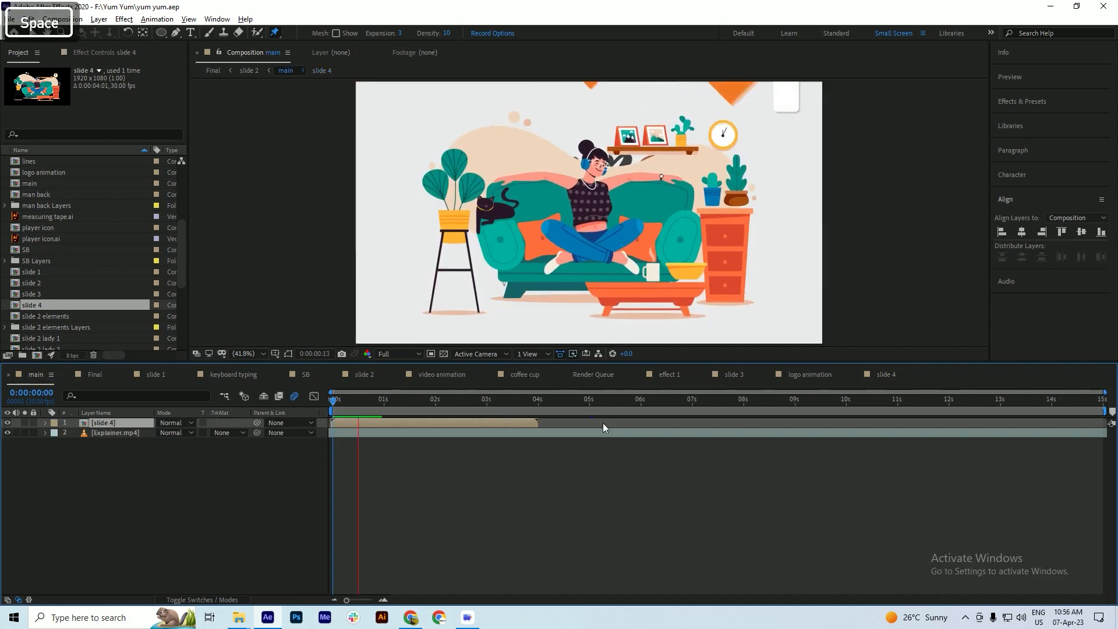
{"action": "key", "text": "ctrl+x"}
{"action": "left_click", "coordinate": [96, 375]}
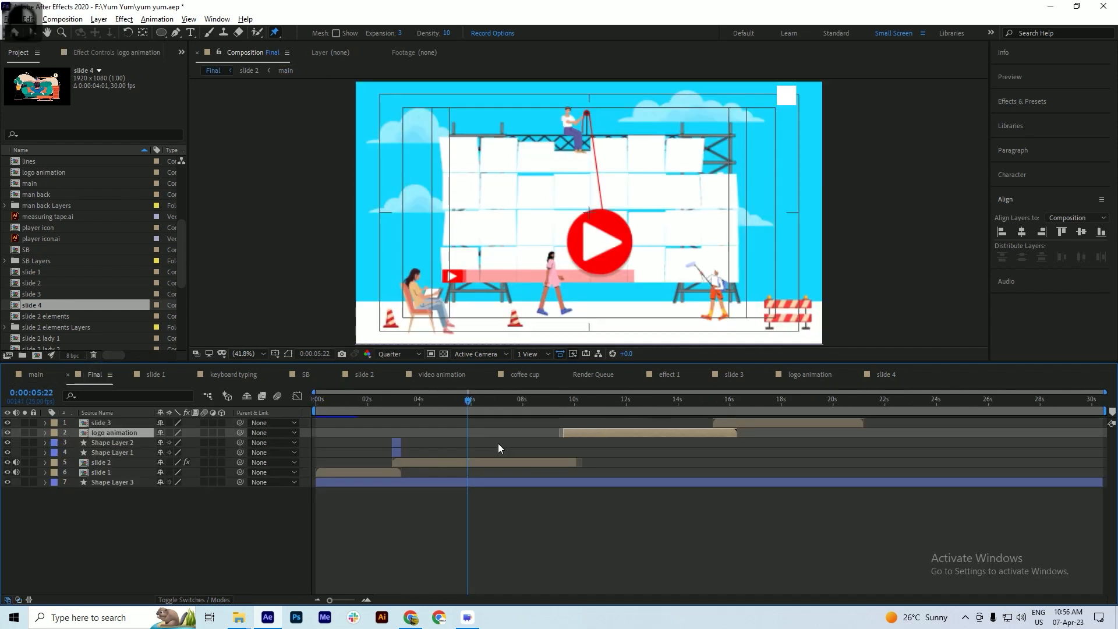
- Set the Final composition's current time to 0:00:20:18, near the end of slide 3, and save the project
{"action": "left_click_drag", "start_coordinate": [676, 408], "coordinate": [851, 418]}
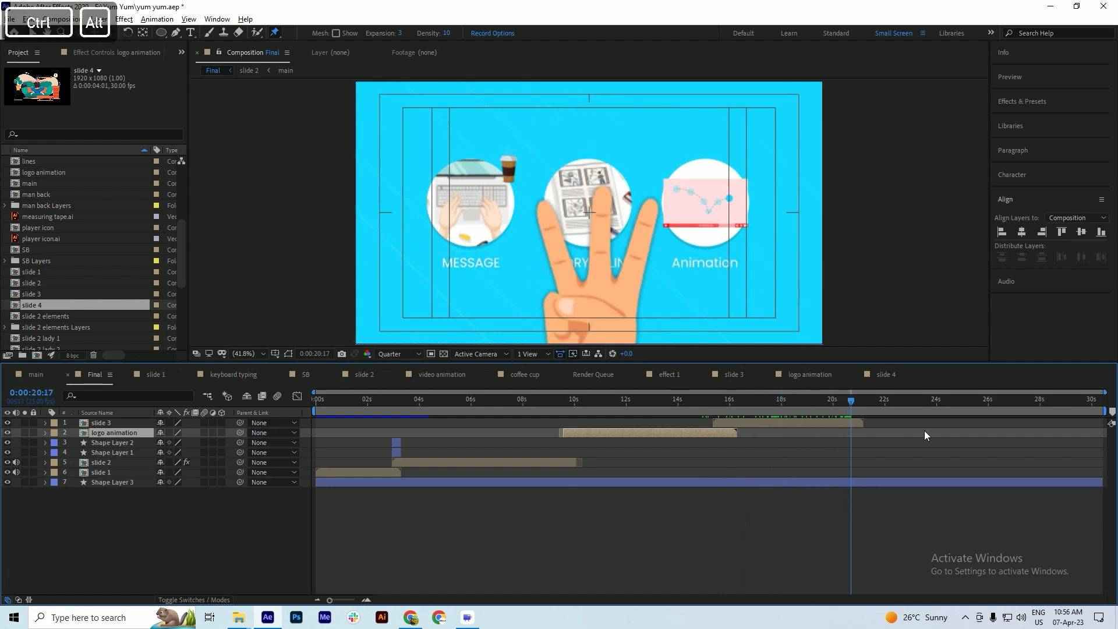
{"action": "scroll", "coordinate": [926, 431], "scroll_direction": "up", "scroll_amount": 3}
{"action": "scroll", "coordinate": [934, 435], "scroll_direction": "up", "scroll_amount": 2}
{"action": "left_click_drag", "start_coordinate": [586, 406], "coordinate": [598, 413]}
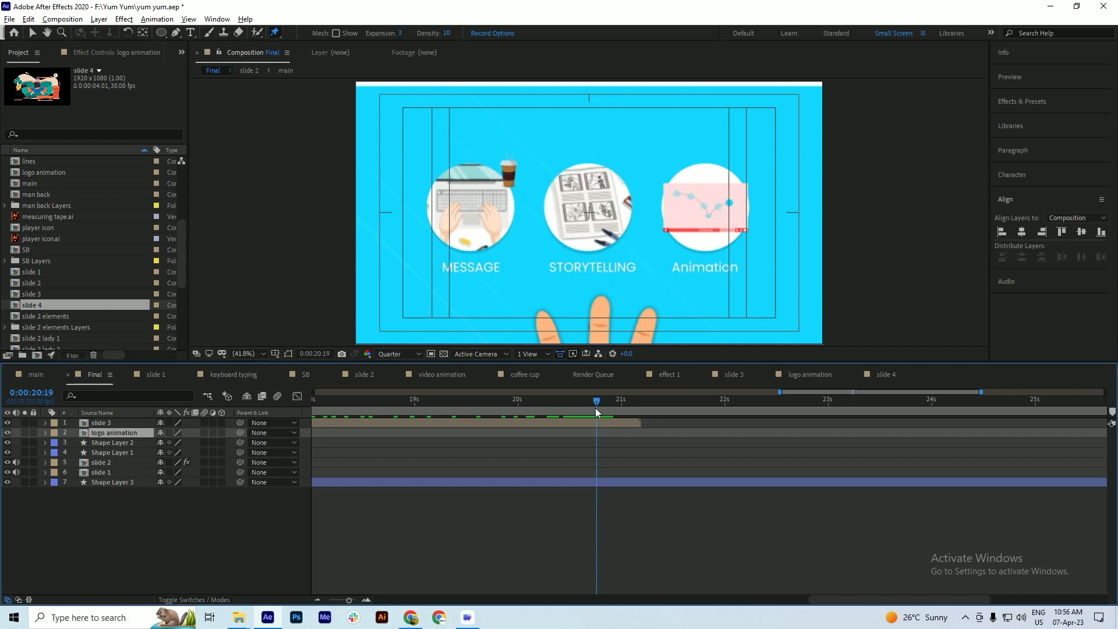
{"action": "left_click_drag", "start_coordinate": [595, 414], "coordinate": [592, 413]}
{"action": "key", "text": "ctrl+s"}
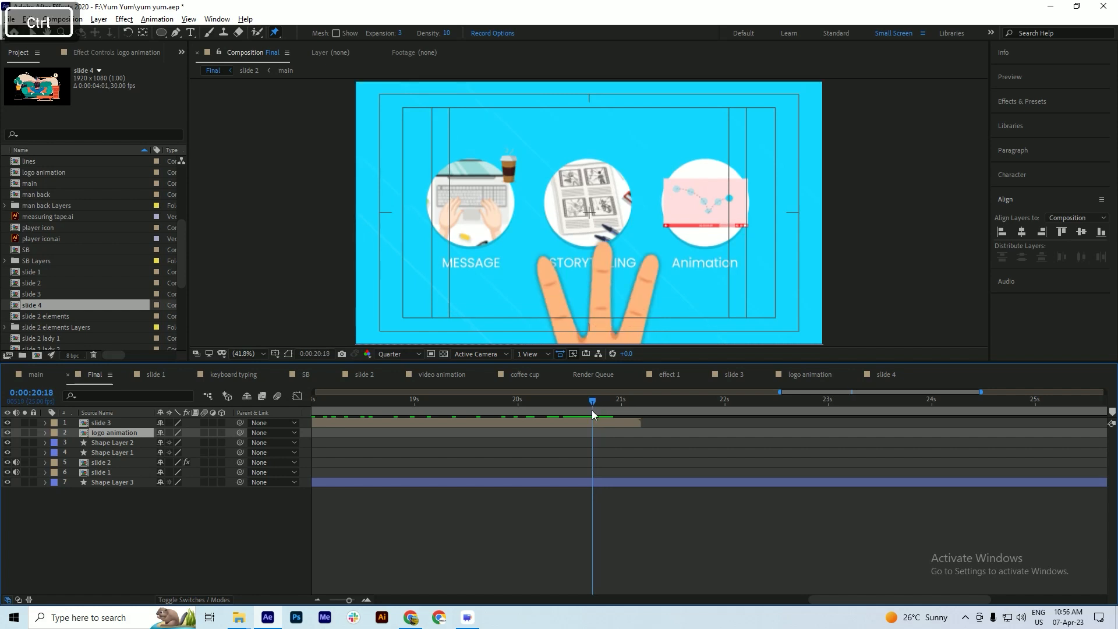
{"action": "right_click", "coordinate": [80, 495]}
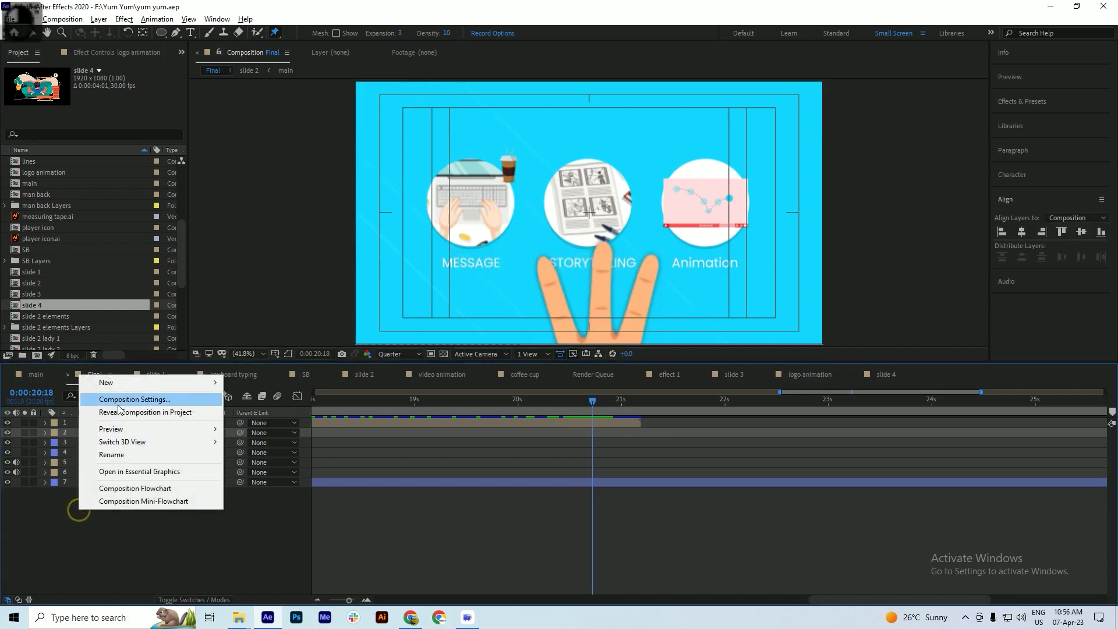
{"action": "mouse_move", "coordinate": [126, 389]}
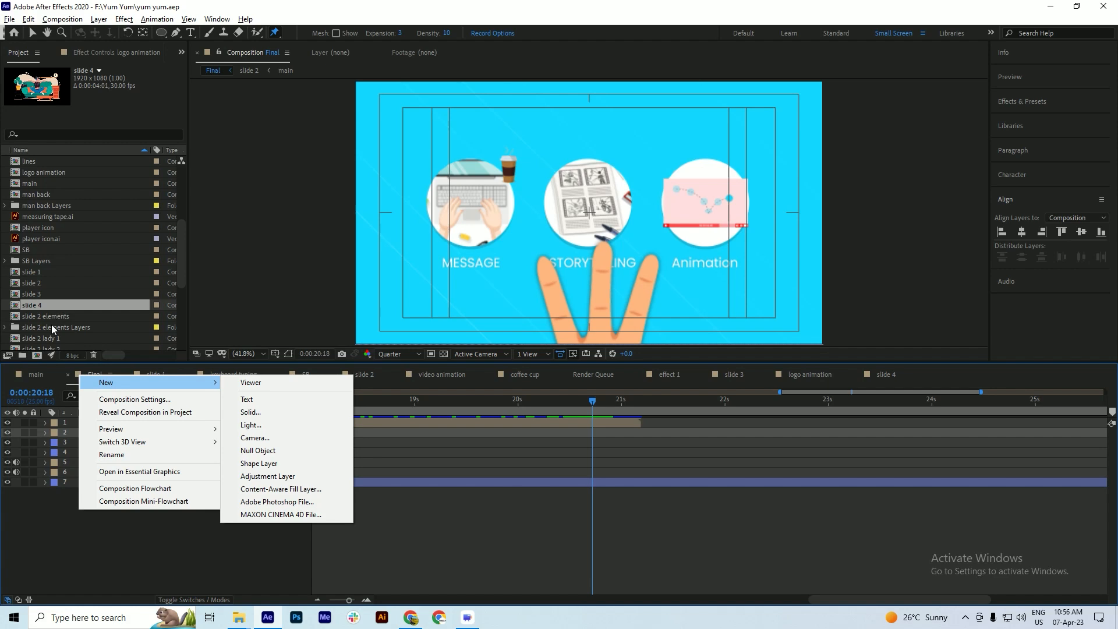
{"action": "left_click", "coordinate": [51, 526]}
- Paste the slide 4 layer into the Final composition, align its start to 0:00:20:18 and save the project
{"action": "left_click", "coordinate": [39, 377]}
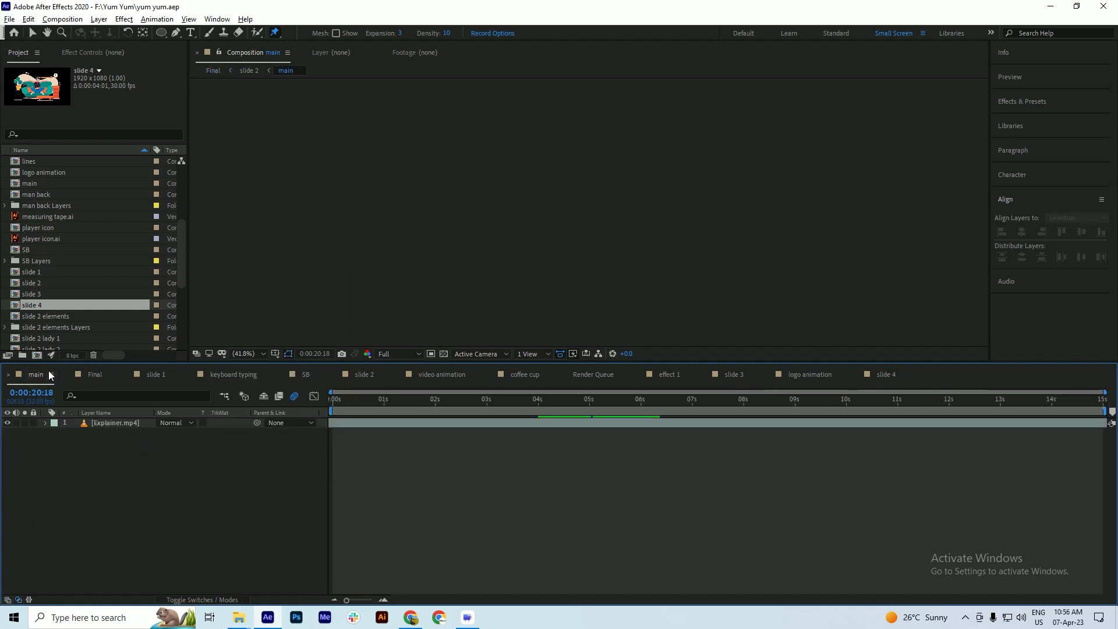
{"action": "left_click", "coordinate": [96, 376]}
{"action": "key", "text": "ctrl+v"}
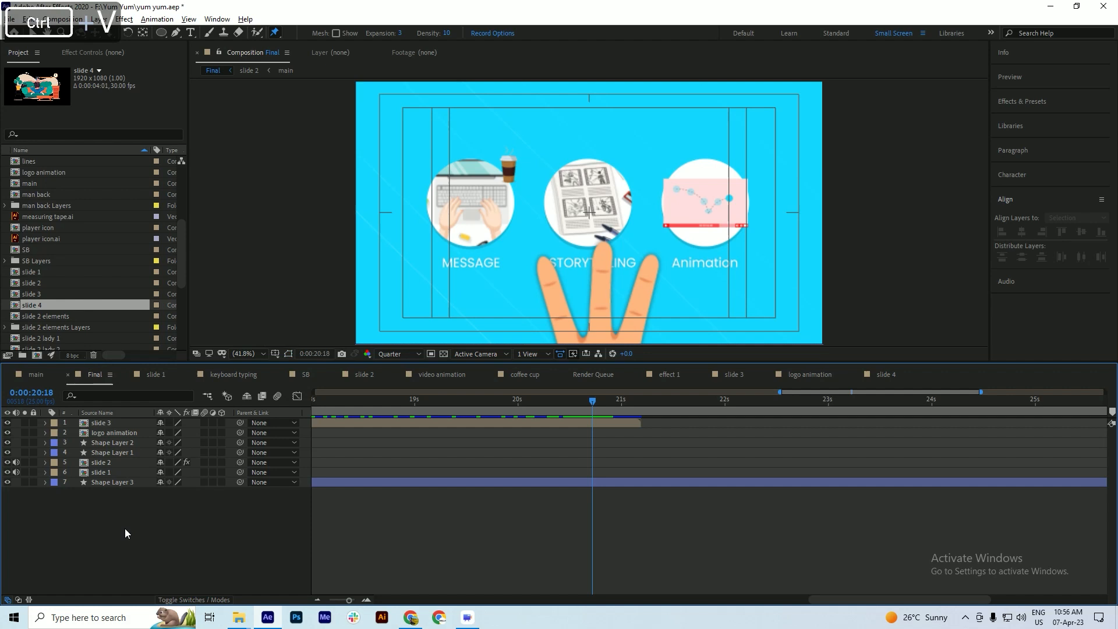
{"action": "scroll", "coordinate": [471, 421], "scroll_direction": "down", "scroll_amount": 5}
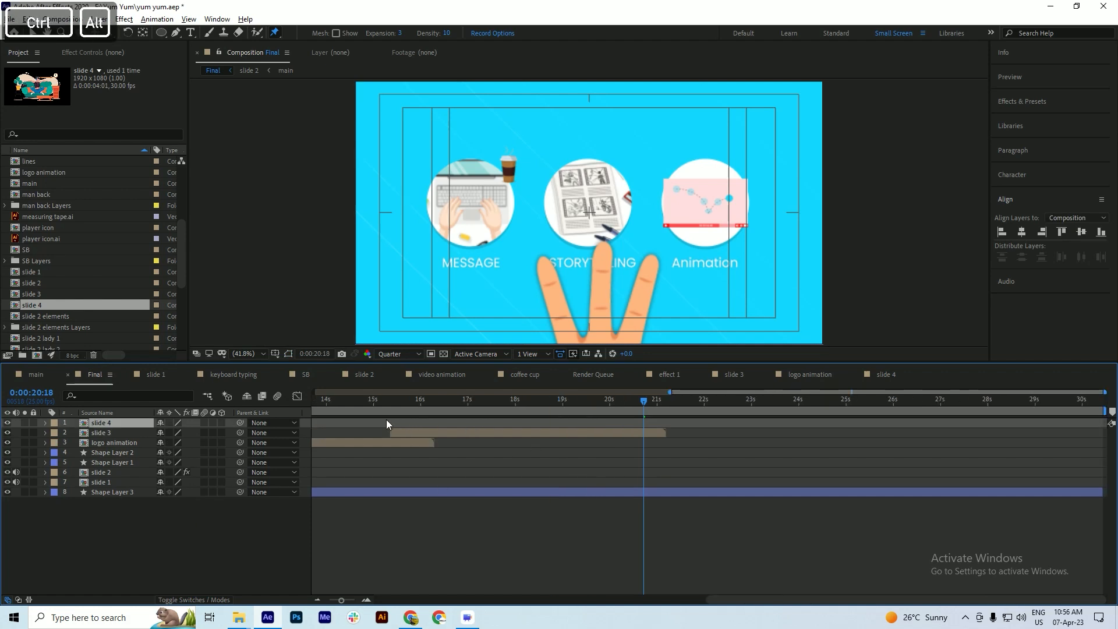
{"action": "left_click_drag", "start_coordinate": [407, 421], "coordinate": [837, 428]}
{"action": "scroll", "coordinate": [837, 428], "scroll_direction": "up", "scroll_amount": 4}
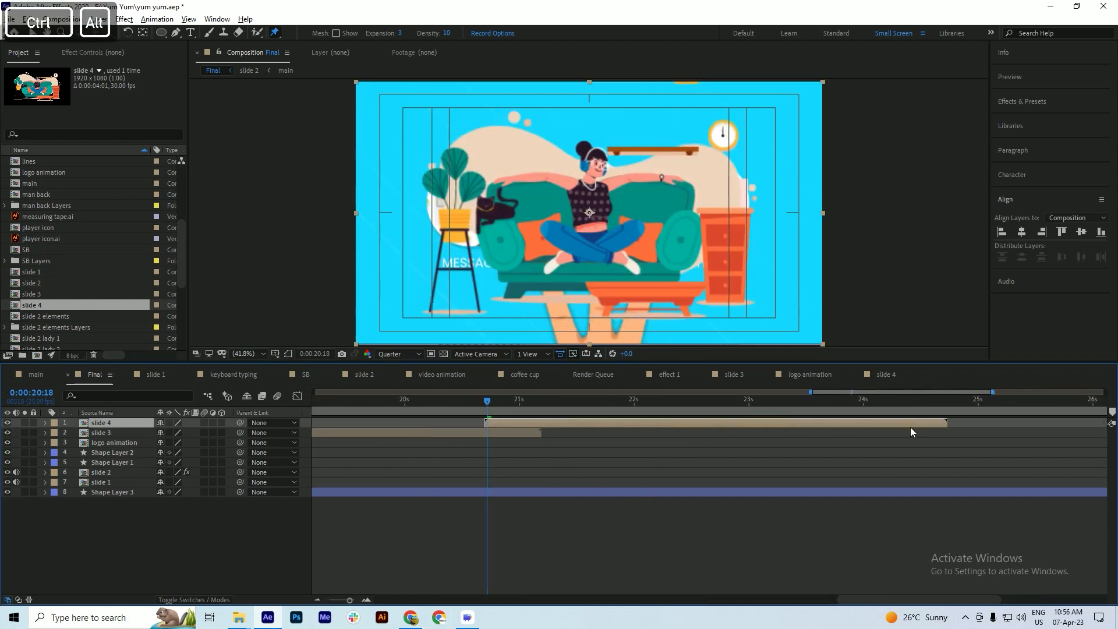
{"action": "key", "text": "ctrl+s"}
- Place the slide 4 layer below slide 3, shift its start to just before 0:00:20:17 and save the project
{"action": "left_click_drag", "start_coordinate": [153, 425], "coordinate": [117, 435]}
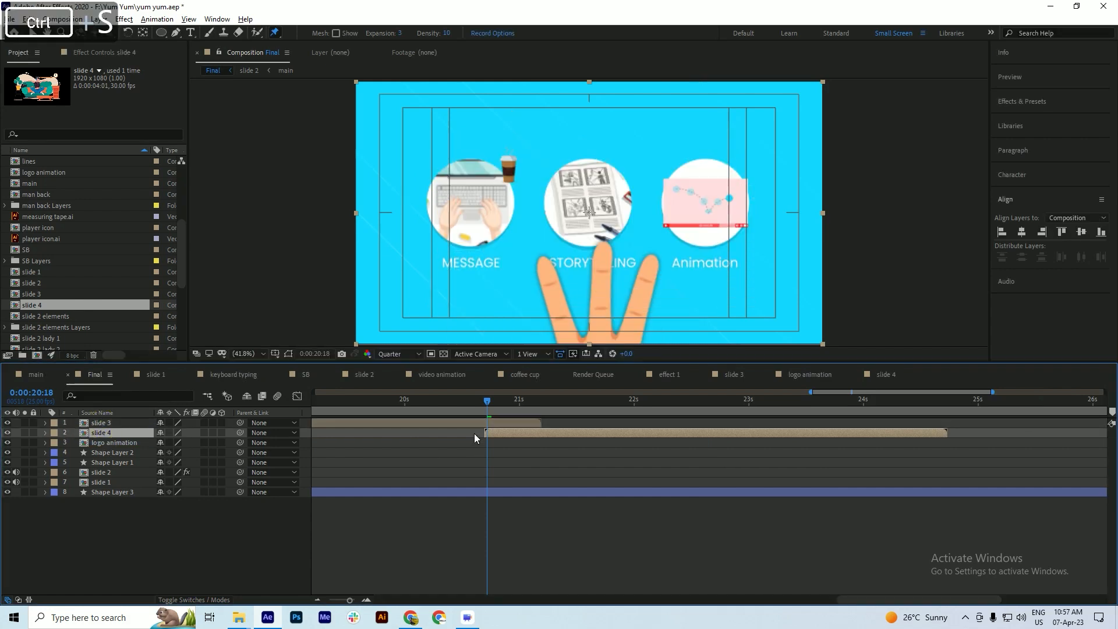
{"action": "scroll", "coordinate": [498, 443], "scroll_direction": "up", "scroll_amount": 3}
{"action": "left_click_drag", "start_coordinate": [492, 438], "coordinate": [468, 436]}
{"action": "key", "text": "ctrl+s"}
{"action": "left_click", "coordinate": [460, 401]}
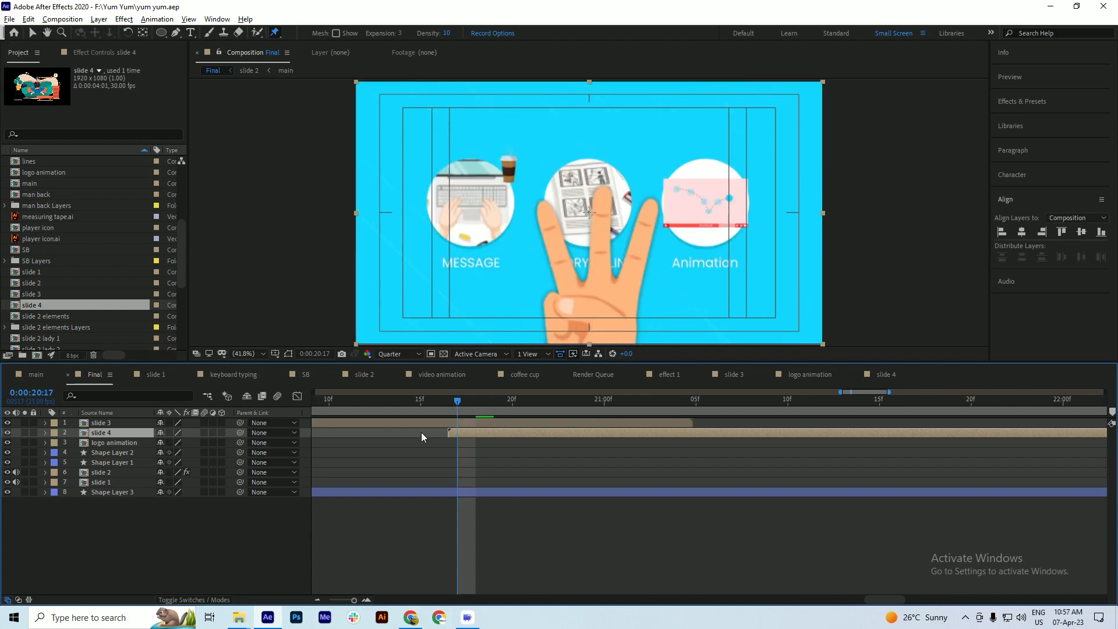
- Keyframe slide 4's Position at 0:00:20:17 and about 0:00:21:06, return to the first keyframe and save the project
{"action": "key", "text": "p"}
{"action": "left_click", "coordinate": [74, 443]}
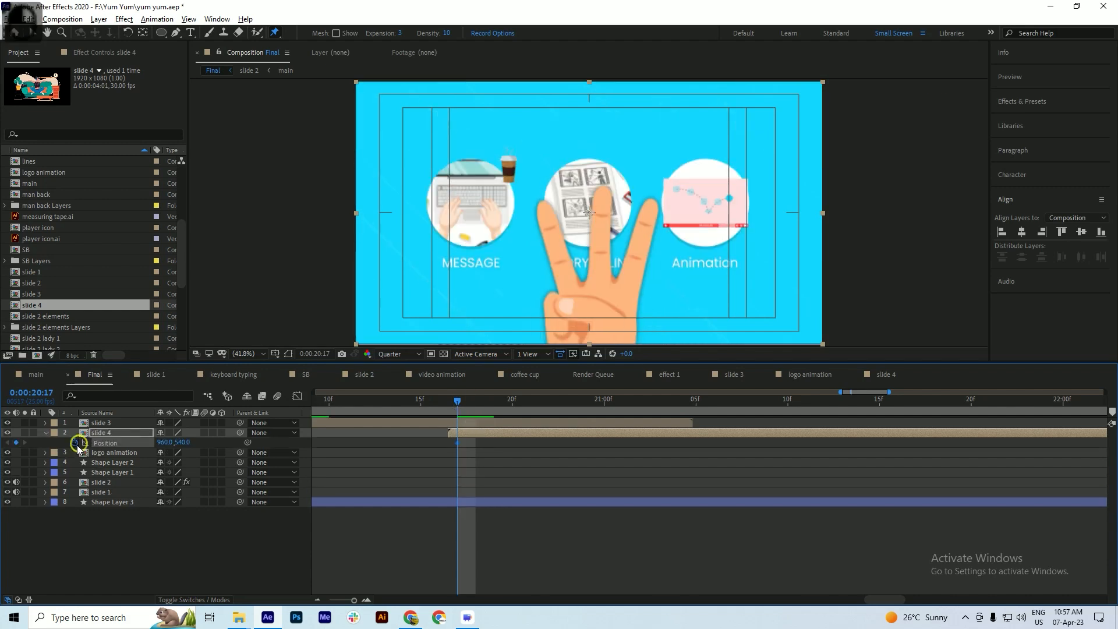
{"action": "key", "text": "ctrl+s"}
{"action": "left_click_drag", "start_coordinate": [470, 403], "coordinate": [717, 430]}
{"action": "left_click", "coordinate": [9, 443]}
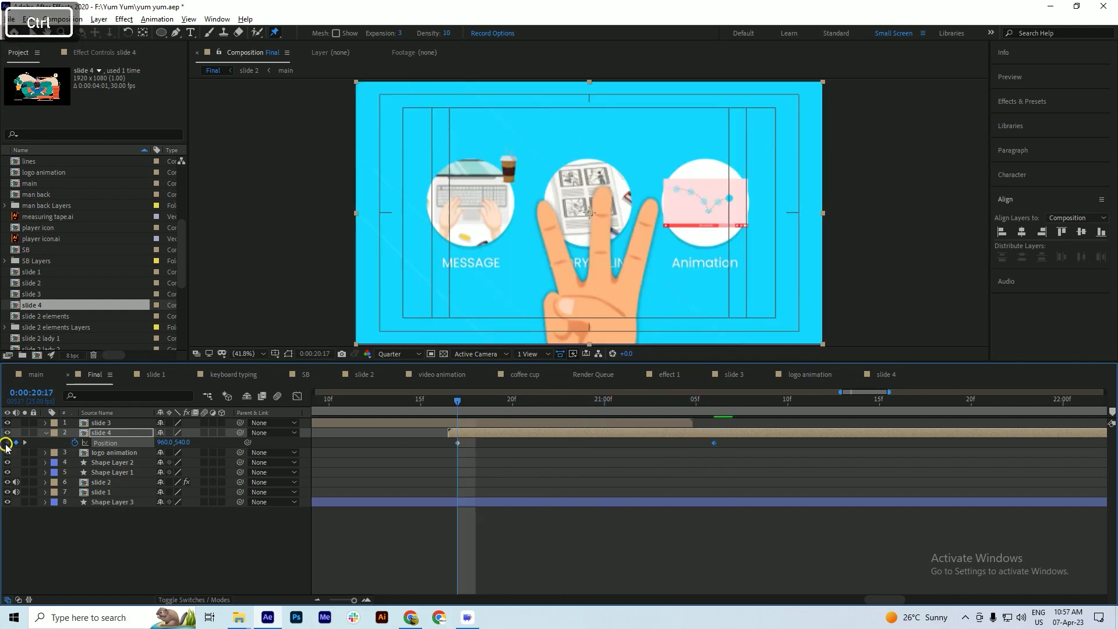
{"action": "key", "text": "ctrl+s"}
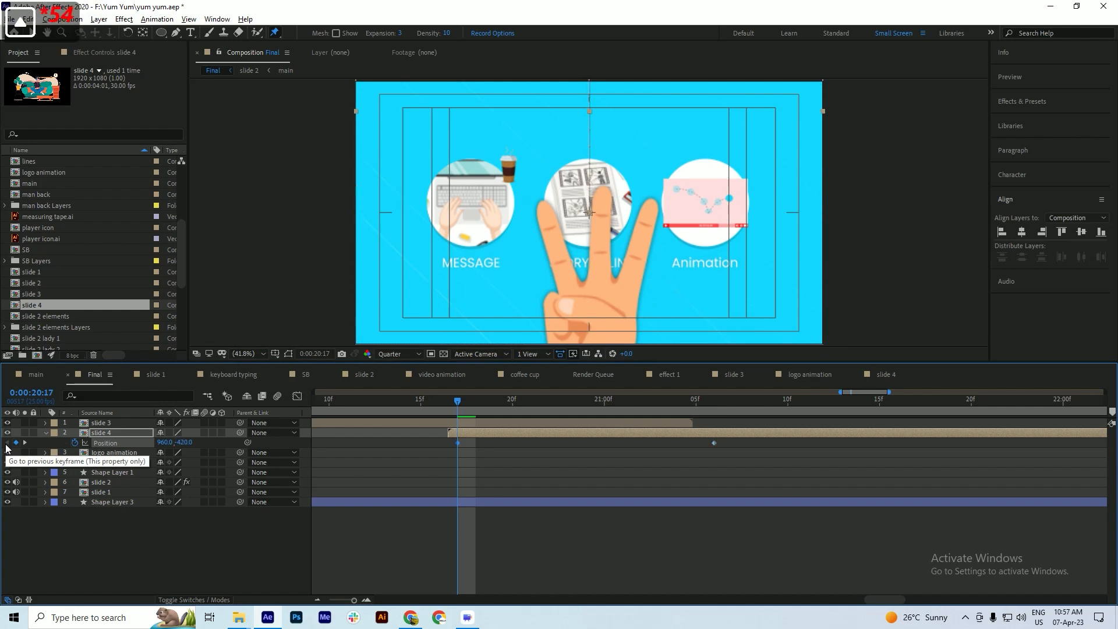
- Raise slide 4 above the frame to Position 960, -280 at the 0:00:20:17 keyframe and save the project
{"action": "key", "text": "shift+Up"}
{"action": "key", "text": "shift+Up"}
{"action": "key", "text": "shift+Up"}
{"action": "key", "text": "shift+Up"}
{"action": "key", "text": "shift+Up"}
{"action": "key", "text": "shift+Up"}
{"action": "key", "text": "shift+Up"}
{"action": "key", "text": "shift+Up"}
{"action": "key", "text": "shift+Up"}
{"action": "key", "text": "shift+Up"}
{"action": "key", "text": "shift+Up"}
{"action": "key", "text": "shift+Up"}
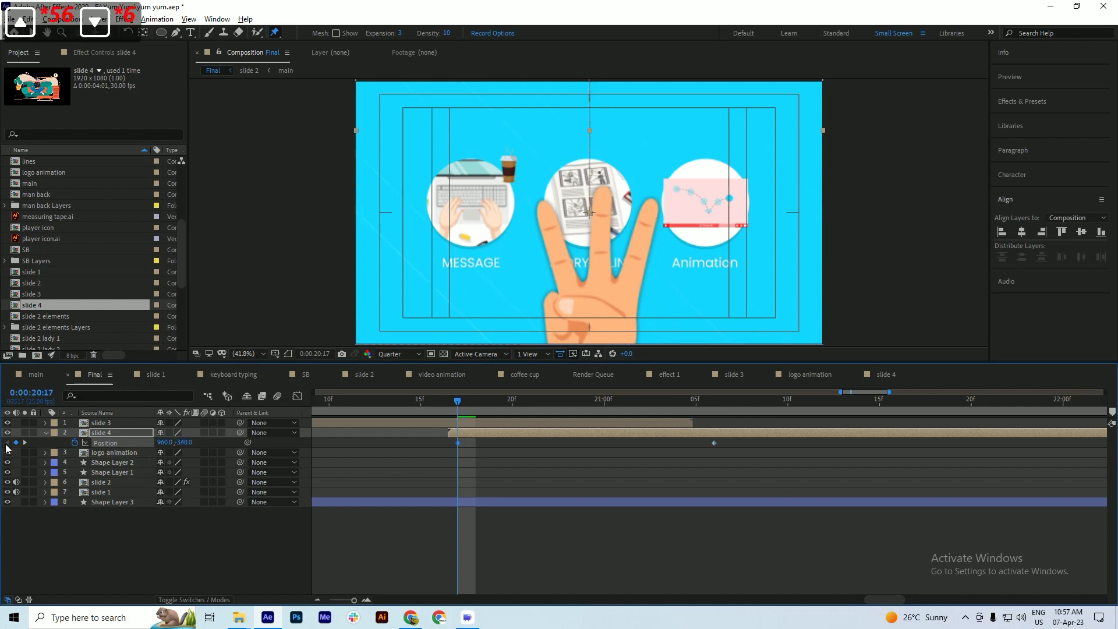
{"action": "key", "text": "ctrl+s"}
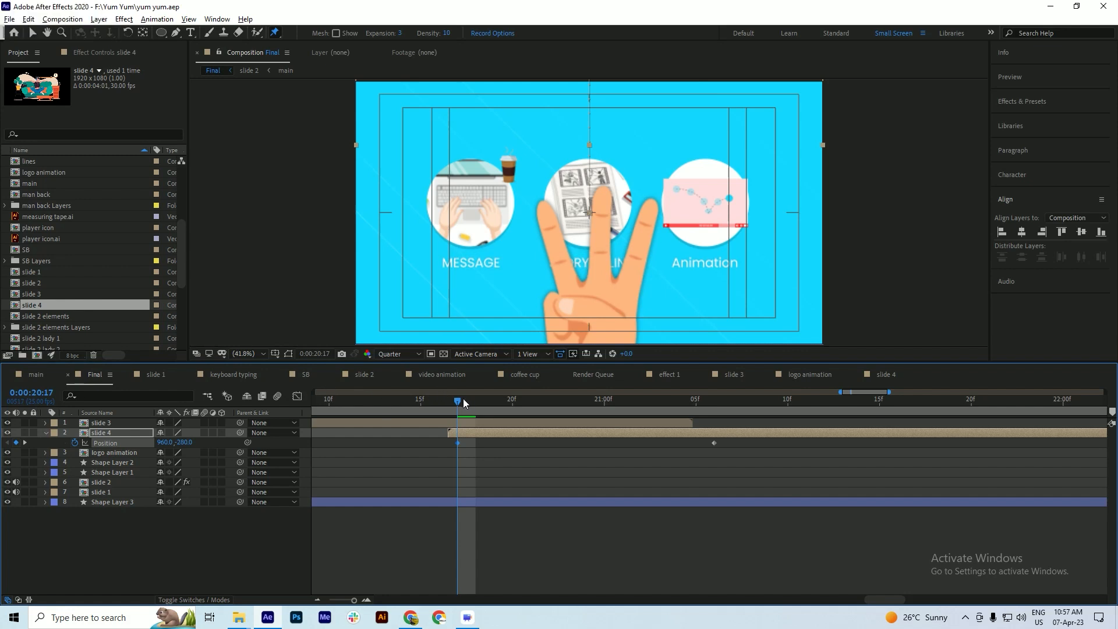
- Preview slide 4's downward entrance from about 0:00:20:15 in the Final composition
{"action": "left_click_drag", "start_coordinate": [463, 397], "coordinate": [582, 421]}
{"action": "key", "text": "space"}
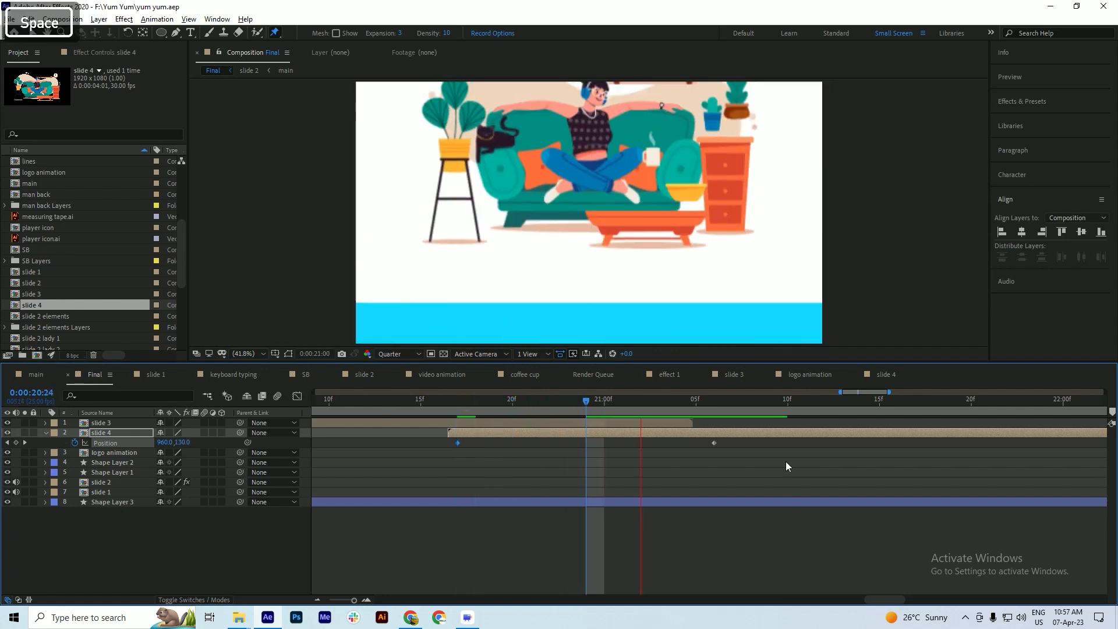
{"action": "left_click_drag", "start_coordinate": [588, 403], "coordinate": [428, 408]}
{"action": "key", "text": "space"}
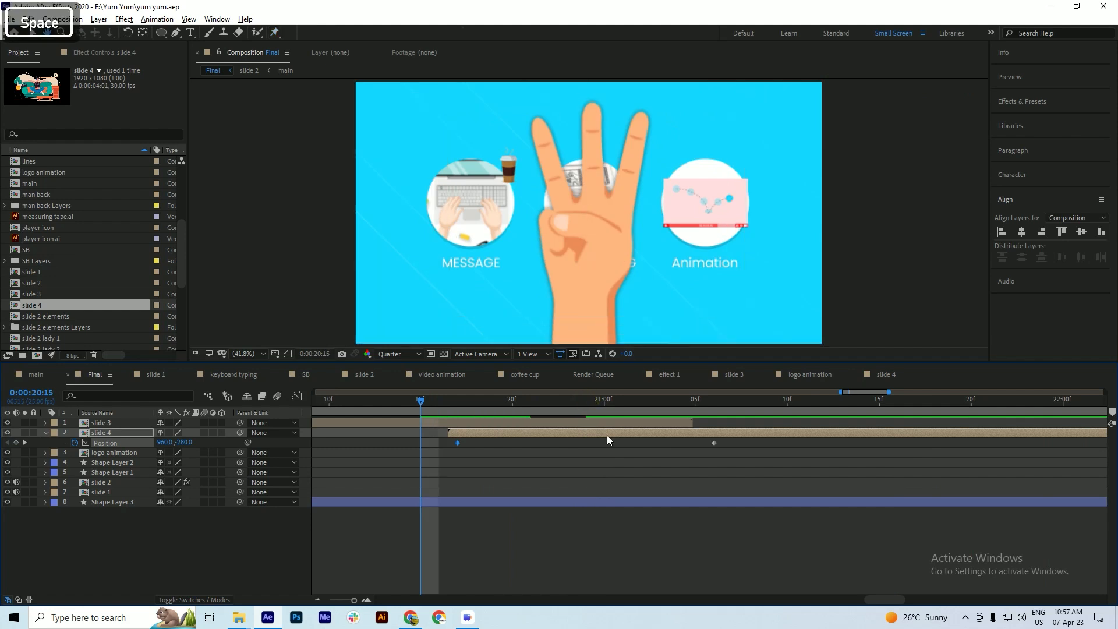
{"action": "key", "text": "space"}
- Apply Easy Ease to slide 4's Position keyframes, give the speed curve a fast start and 100% influence at the end, and save
{"action": "left_click_drag", "start_coordinate": [735, 441], "coordinate": [432, 449]}
{"action": "key", "text": "F9"}
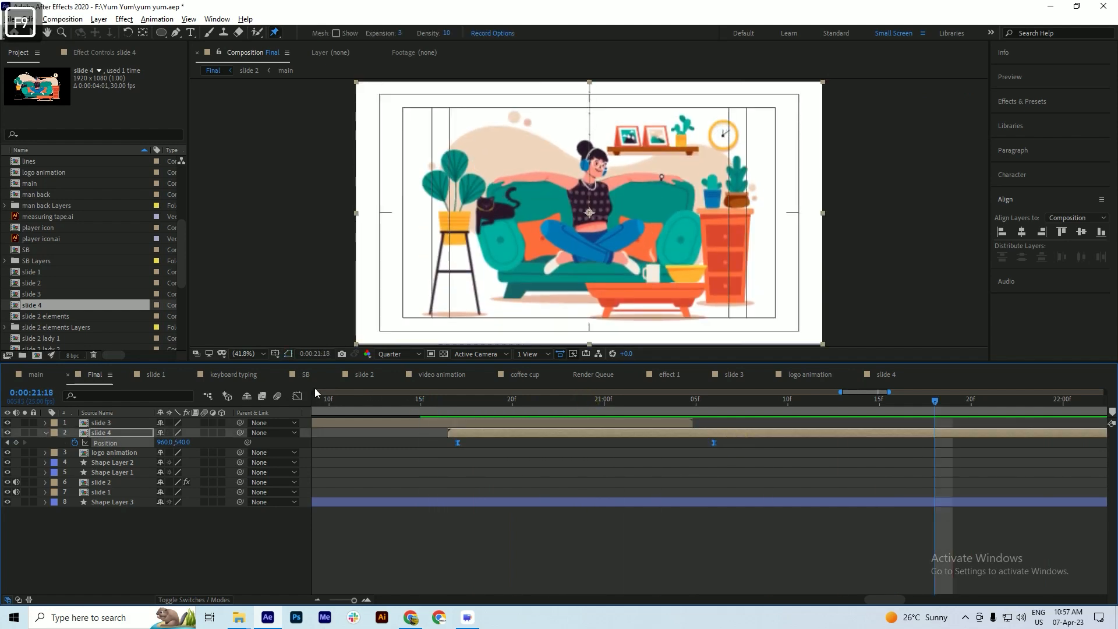
{"action": "left_click", "coordinate": [291, 396]}
{"action": "left_click_drag", "start_coordinate": [425, 533], "coordinate": [492, 595]}
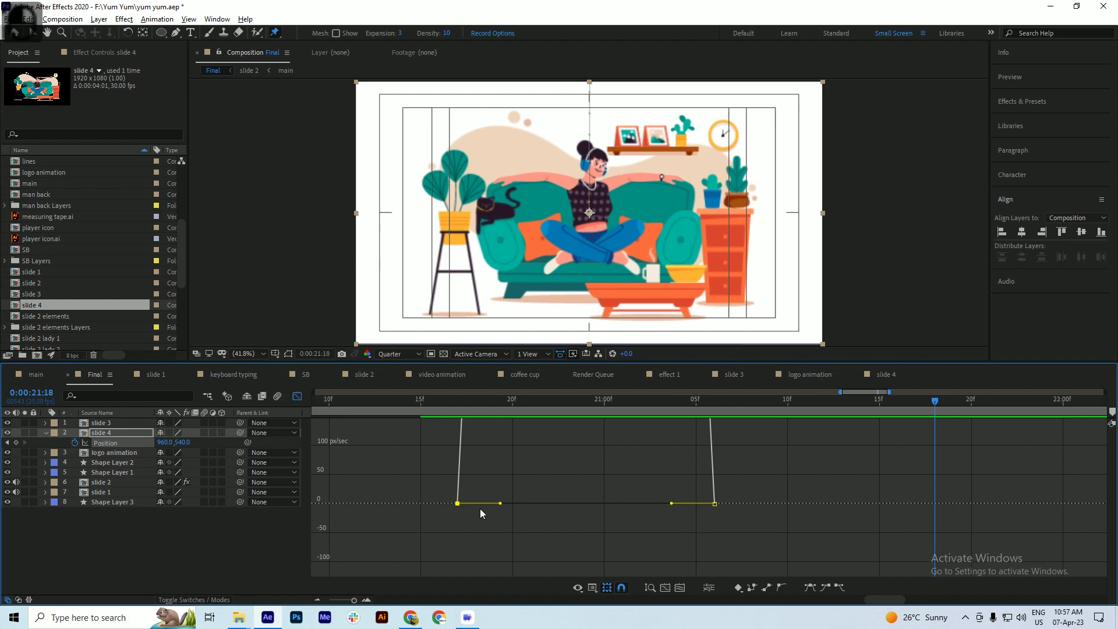
{"action": "left_click_drag", "start_coordinate": [502, 505], "coordinate": [458, 506]}
{"action": "left_click_drag", "start_coordinate": [741, 473], "coordinate": [666, 504]}
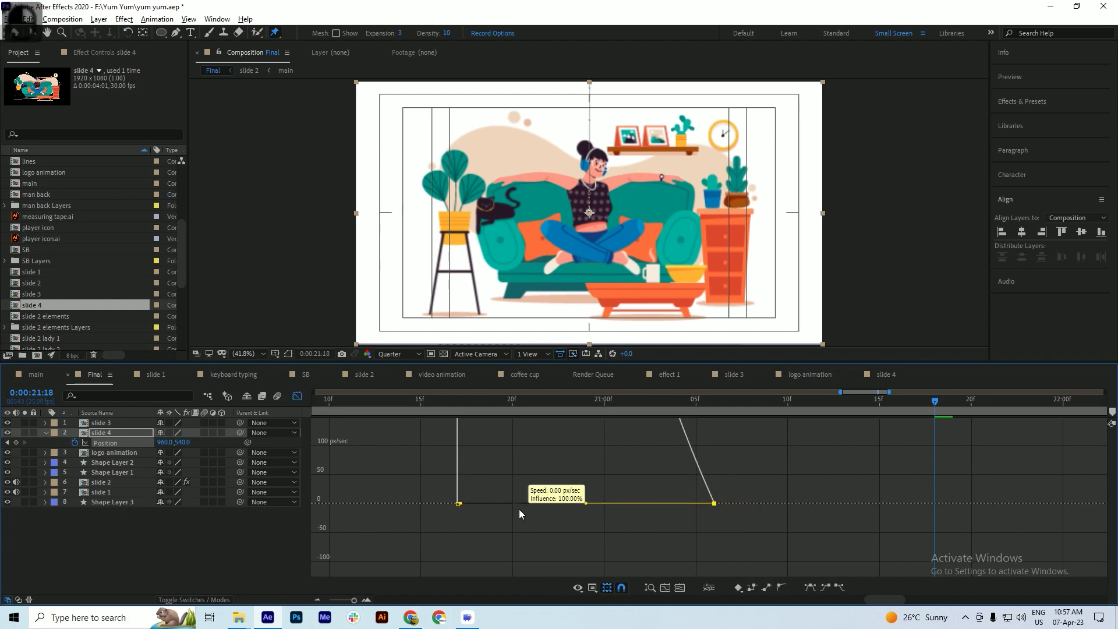
{"action": "left_click_drag", "start_coordinate": [530, 509], "coordinate": [528, 508]}
{"action": "key", "text": "ctrl+s"}
{"action": "left_click", "coordinate": [297, 396]}
- Preview slide 4's eased entrance, collapse its properties and review the explainer footage in the main composition
{"action": "left_click_drag", "start_coordinate": [485, 411], "coordinate": [435, 411]}
{"action": "key", "text": "space"}
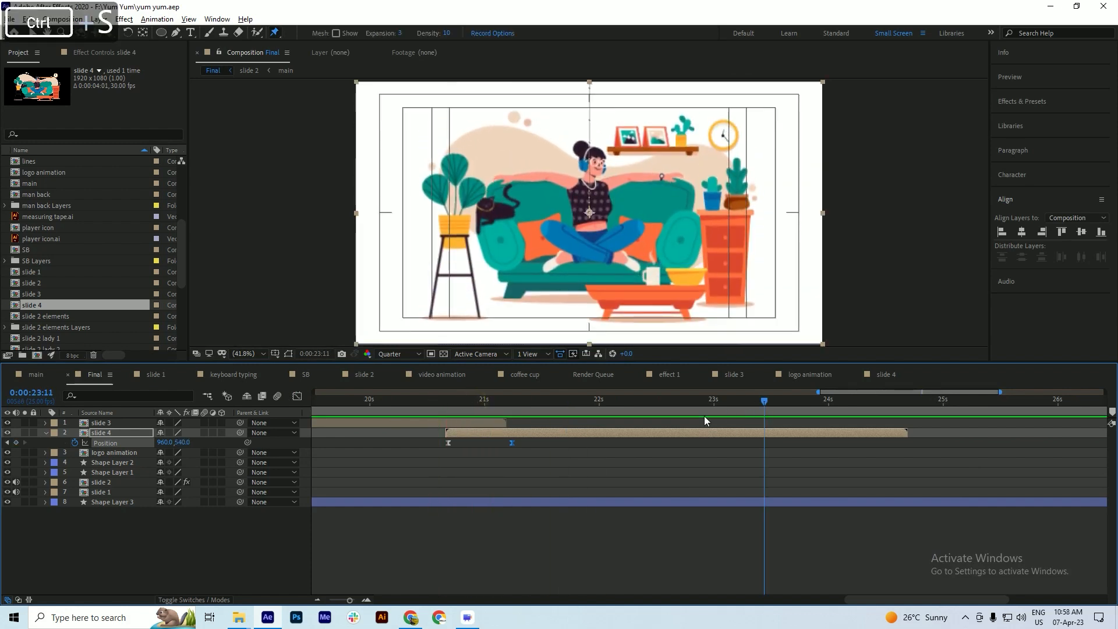
{"action": "left_click", "coordinate": [44, 433]}
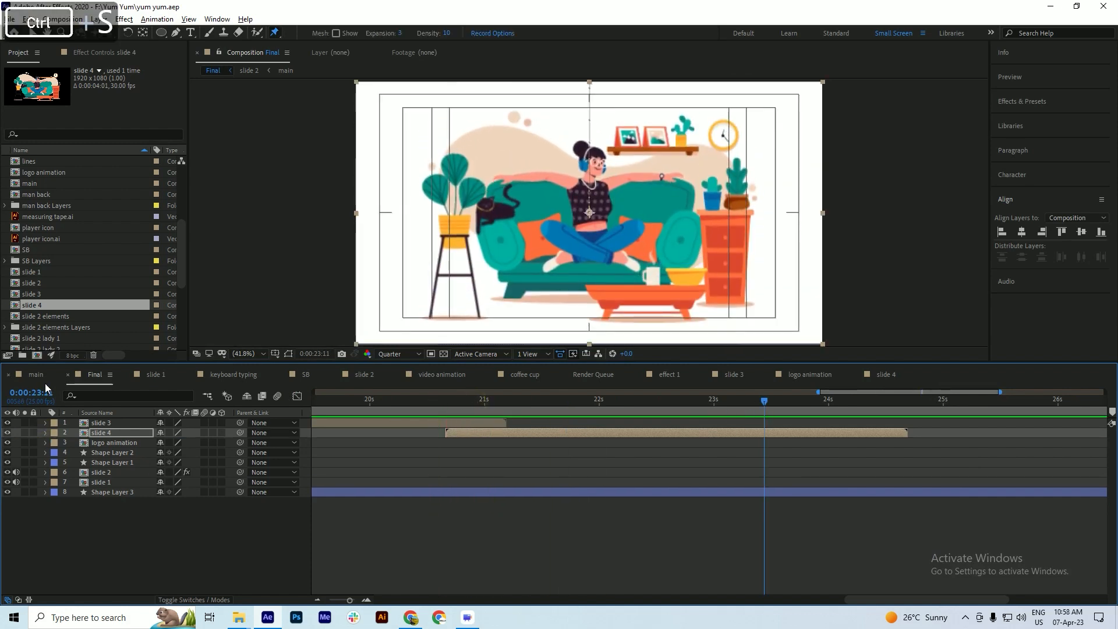
{"action": "left_click", "coordinate": [37, 376]}
{"action": "left_click_drag", "start_coordinate": [405, 408], "coordinate": [764, 432]}
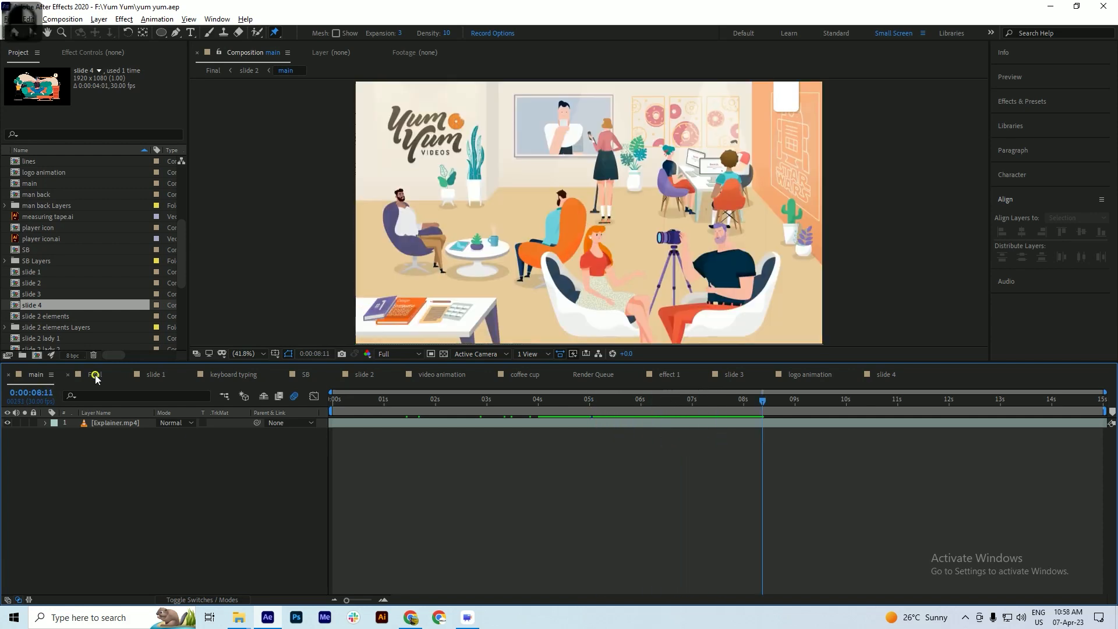
- Return to the Final composition, keyframe slide 4's Scale at 100% at 0:00:21:03 and save the project
{"action": "left_click", "coordinate": [95, 376]}
{"action": "left_click", "coordinate": [725, 402]}
{"action": "left_click_drag", "start_coordinate": [791, 410], "coordinate": [499, 427]}
{"action": "left_click", "coordinate": [494, 435]}
{"action": "key", "text": "s"}
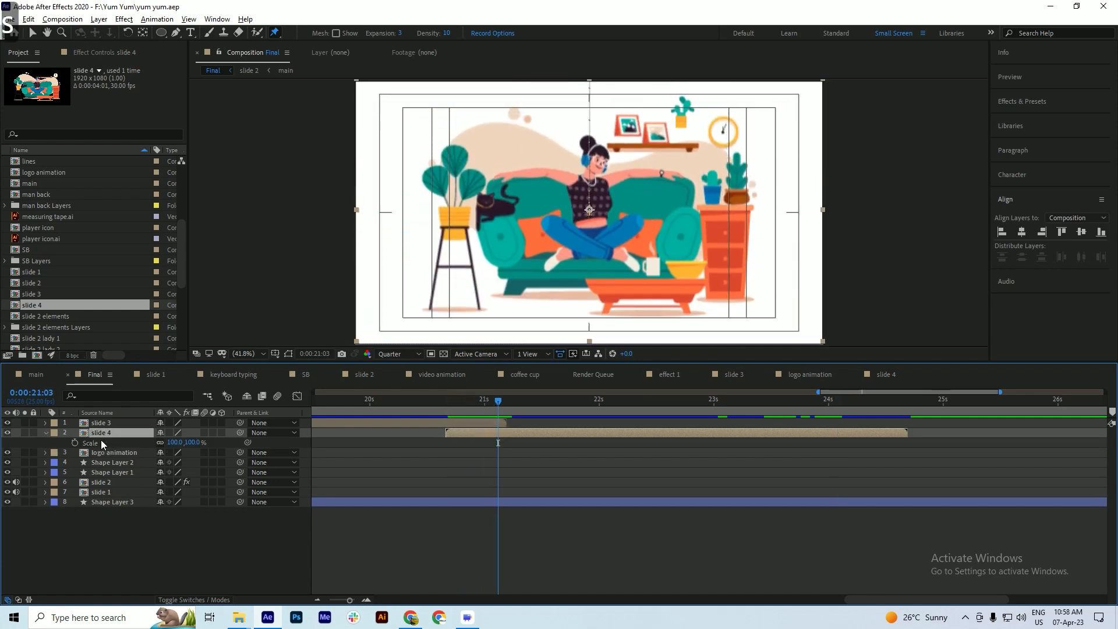
{"action": "left_click", "coordinate": [74, 443]}
{"action": "key", "text": "ctrl+s"}
- Set slide 4's Scale to 105% at 0:00:24:00 and save the project
{"action": "left_click_drag", "start_coordinate": [619, 400], "coordinate": [806, 409]}
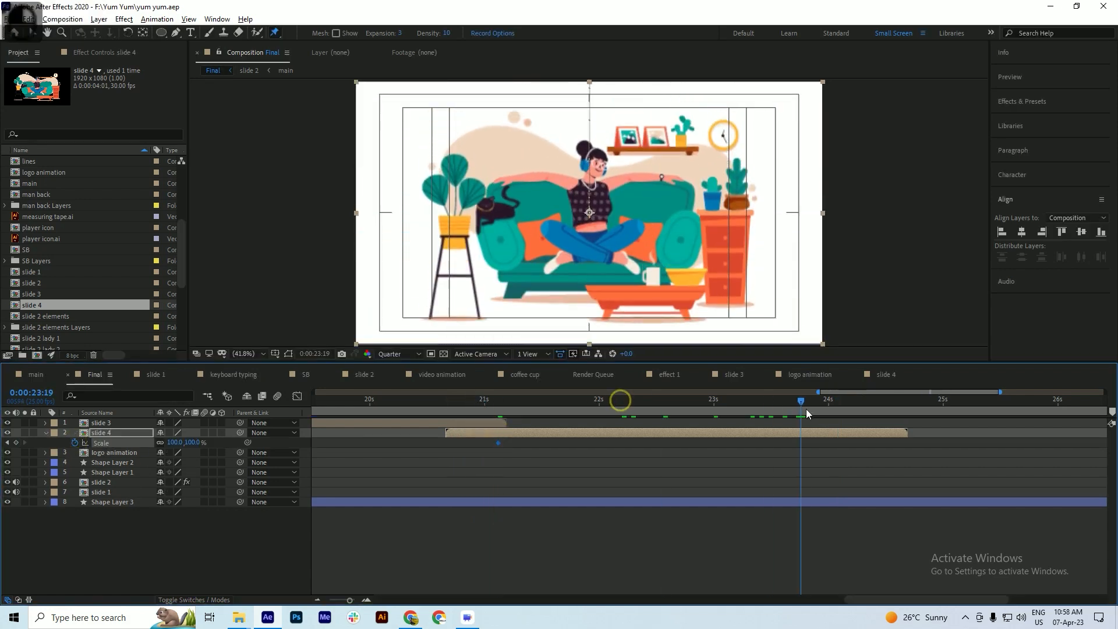
{"action": "left_click", "coordinate": [174, 443]}
{"action": "type", "text": "10"}
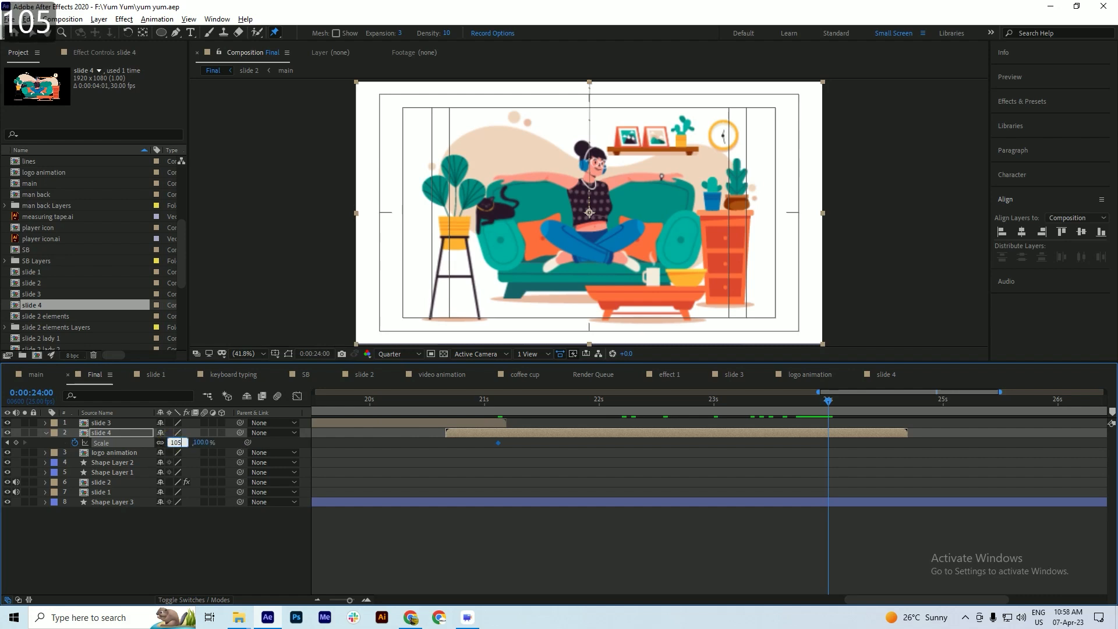
{"action": "type", "text": "5"}
{"action": "key", "text": "Return"}
{"action": "key", "text": "ctrl+s"}
- Add a holding Position keyframe to slide 4 at 0:00:23:16 and save the project
{"action": "left_click_drag", "start_coordinate": [486, 412], "coordinate": [788, 442]}
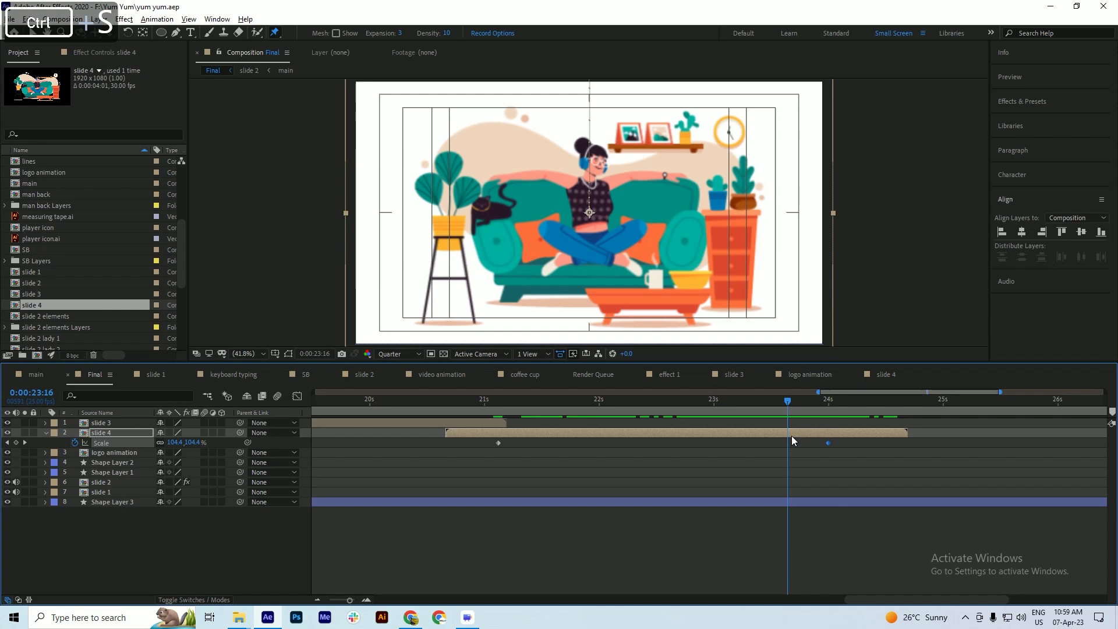
{"action": "key", "text": "p"}
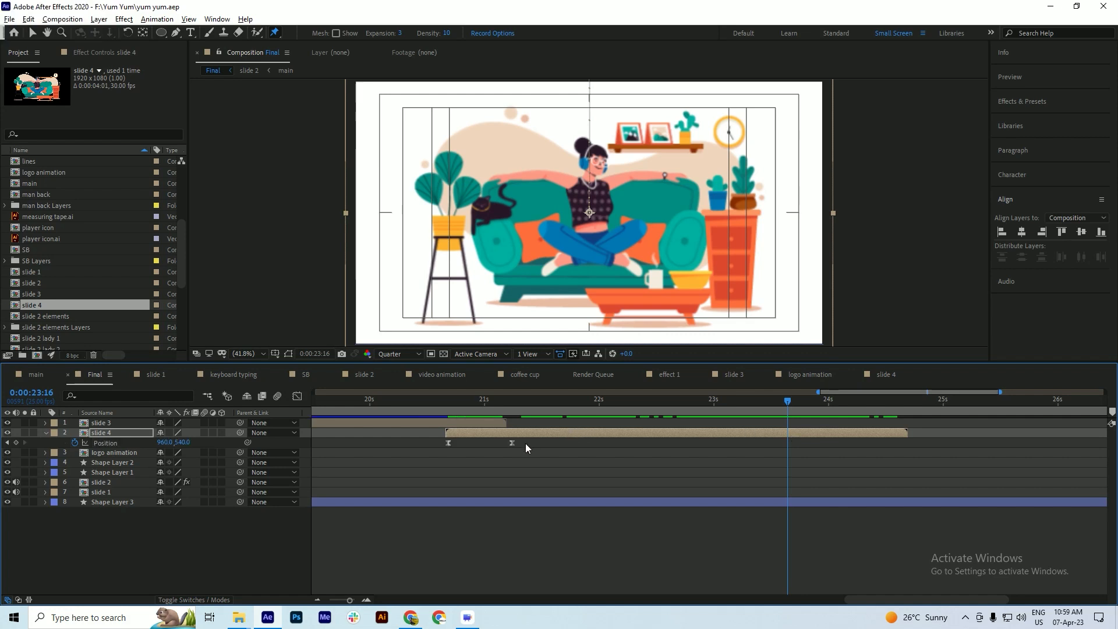
{"action": "left_click", "coordinate": [16, 443]}
{"action": "key", "text": "ctrl+s"}
- Move slide 4 down out of the frame to Position 960, 1660 at 0:00:24:09 and save the project
{"action": "left_click_drag", "start_coordinate": [787, 400], "coordinate": [868, 417]}
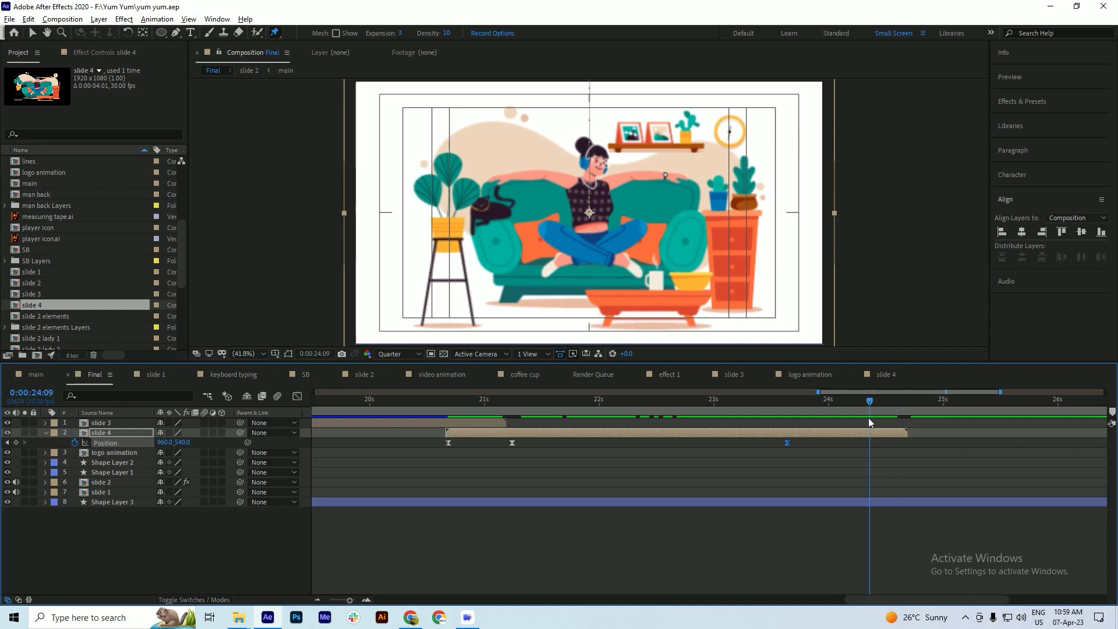
{"action": "key", "text": "shift+Down"}
{"action": "key", "text": "shift+Down"}
{"action": "key", "text": "shift+Down"}
{"action": "key", "text": "shift+Down"}
{"action": "key", "text": "shift+Down"}
{"action": "key", "text": "shift+Down"}
{"action": "key", "text": "shift+Down"}
{"action": "key", "text": "shift+Down"}
{"action": "key", "text": "shift+Down"}
{"action": "key", "text": "shift+Down"}
{"action": "key", "text": "shift+Down"}
{"action": "key", "text": "shift+Down"}
{"action": "key", "text": "shift+Down"}
{"action": "key", "text": "shift+Down"}
{"action": "key", "text": "shift+Down"}
{"action": "key", "text": "shift+Down"}
{"action": "key", "text": "shift+Down"}
{"action": "key", "text": "shift+Down"}
{"action": "key", "text": "shift+Down"}
{"action": "key", "text": "shift+Down"}
{"action": "key", "text": "shift+Down"}
{"action": "key", "text": "shift+Down"}
{"action": "key", "text": "shift+Down"}
{"action": "key", "text": "shift+Down"}
{"action": "key", "text": "shift+Down"}
{"action": "key", "text": "shift+Down"}
{"action": "key", "text": "shift+Down"}
{"action": "key", "text": "shift+Down"}
{"action": "key", "text": "shift+Down"}
{"action": "key", "text": "shift+Down"}
{"action": "key", "text": "shift+Down"}
{"action": "key", "text": "shift+Down"}
{"action": "key", "text": "shift+Down"}
{"action": "key", "text": "shift+Down"}
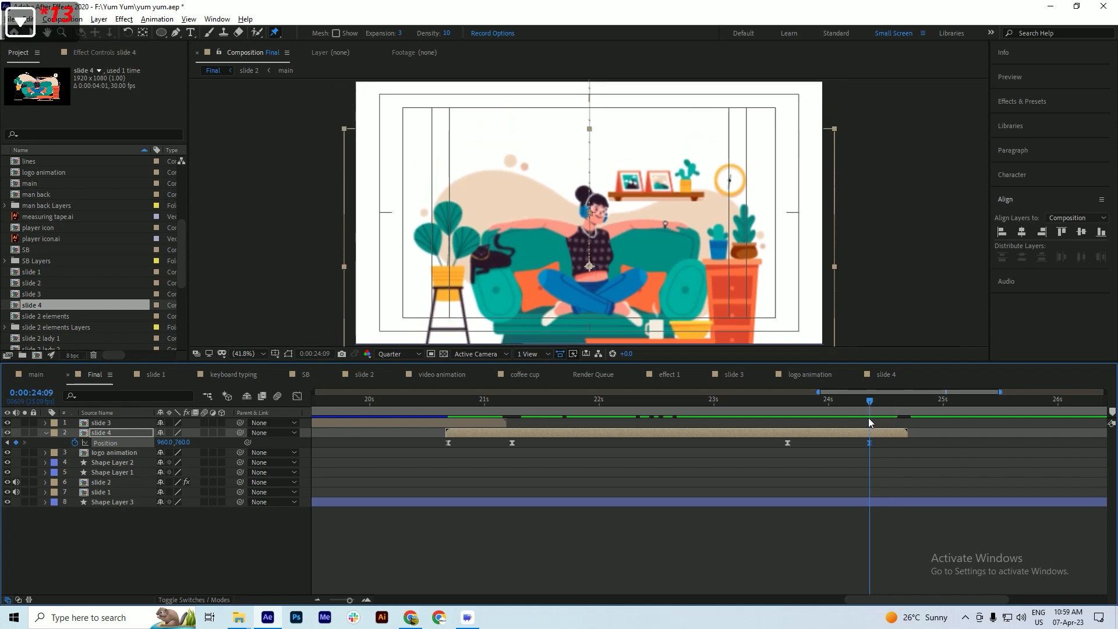
{"action": "key", "text": "shift+Down"}
{"action": "key", "text": "shift+Down"}
{"action": "key", "text": "shift+Down"}
{"action": "key", "text": "shift+Down"}
{"action": "key", "text": "shift+Down"}
{"action": "key", "text": "shift+Down"}
{"action": "key", "text": "shift+Down"}
{"action": "key", "text": "shift+Down"}
{"action": "key", "text": "shift+Down"}
{"action": "key", "text": "shift+Down"}
{"action": "key", "text": "shift+Down"}
{"action": "key", "text": "shift+Down"}
{"action": "key", "text": "shift+Down"}
{"action": "key", "text": "shift+Down"}
{"action": "key", "text": "shift+Down"}
{"action": "key", "text": "shift+Down"}
{"action": "key", "text": "shift+Down"}
{"action": "key", "text": "shift+Down"}
{"action": "key", "text": "shift+Down"}
{"action": "key", "text": "shift+Down"}
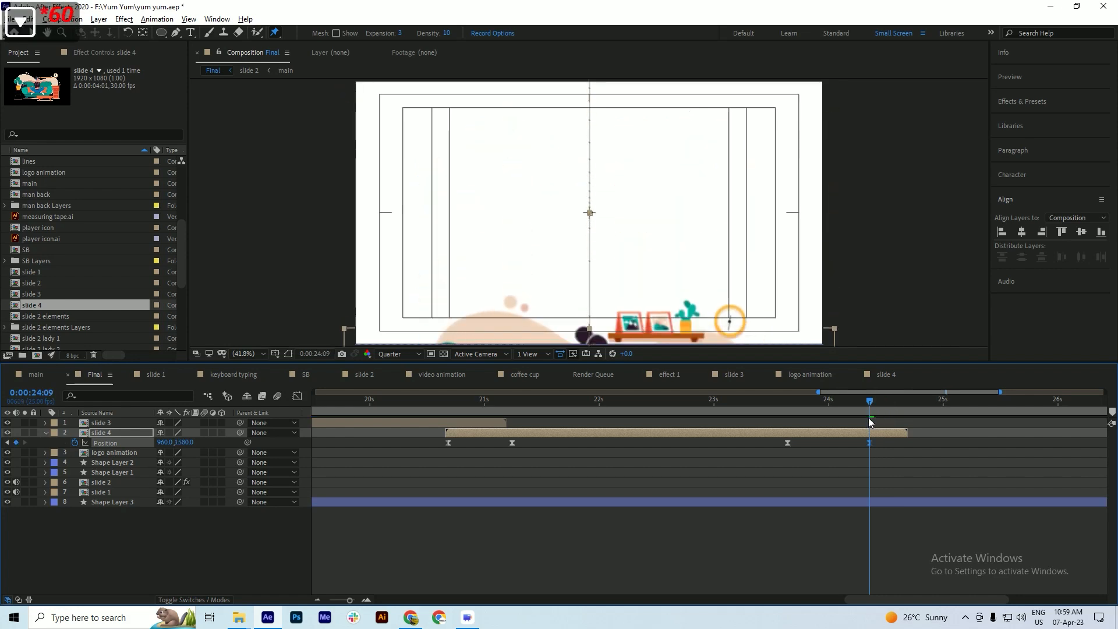
{"action": "key", "text": "shift+Up"}
{"action": "key", "text": "shift+Up"}
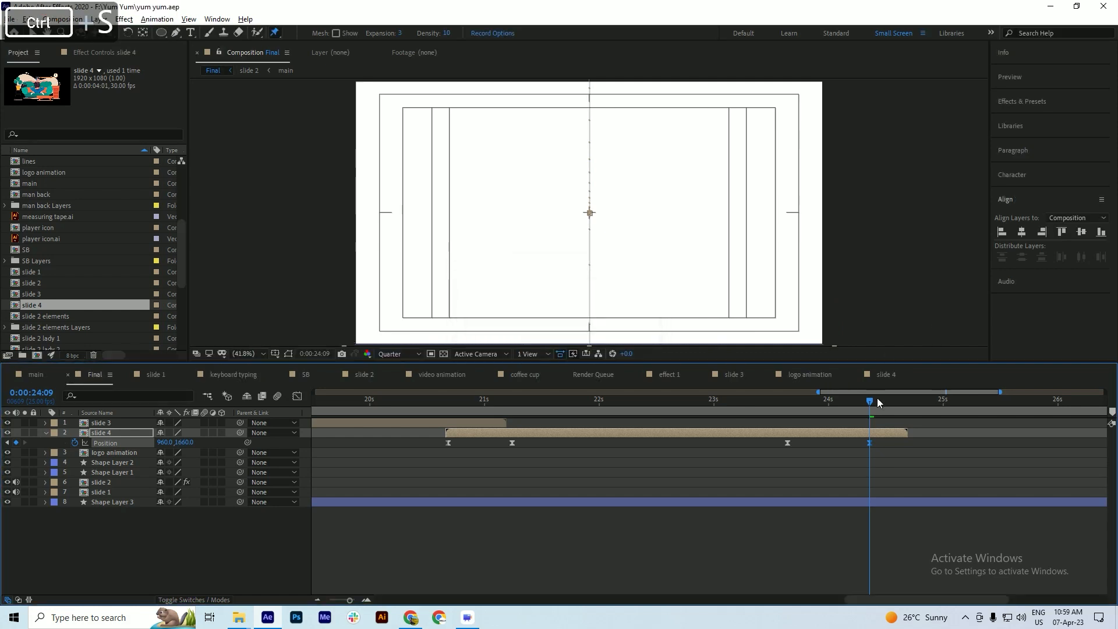
- Preview slide 4's downward exit from 0:00:23:17
{"action": "left_click_drag", "start_coordinate": [822, 404], "coordinate": [792, 417]}
{"action": "key", "text": "space"}
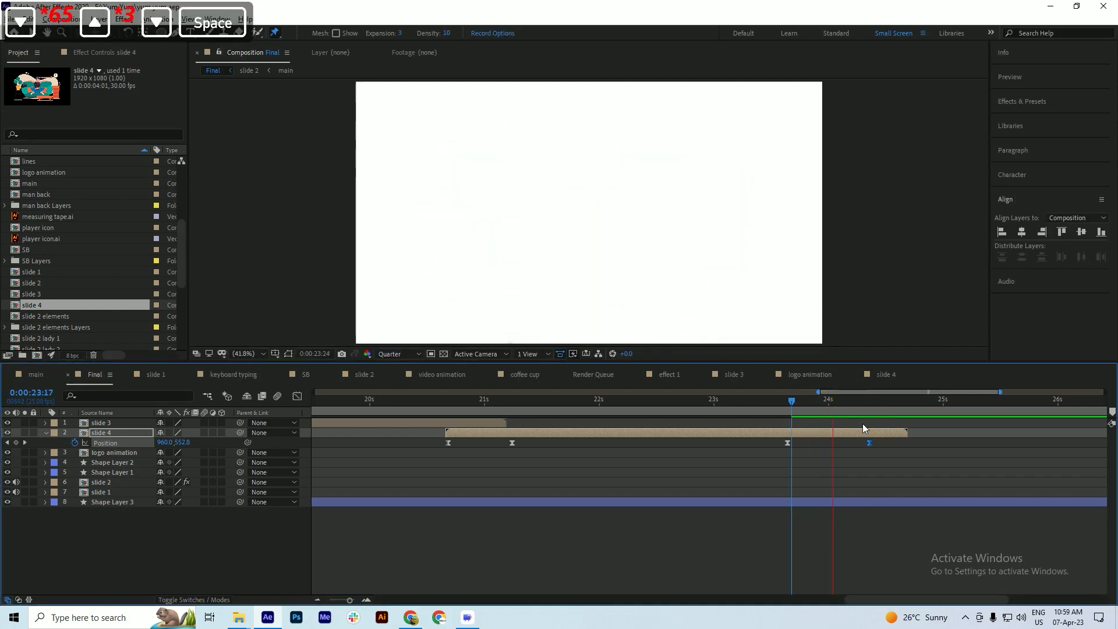
{"action": "key", "text": "space"}
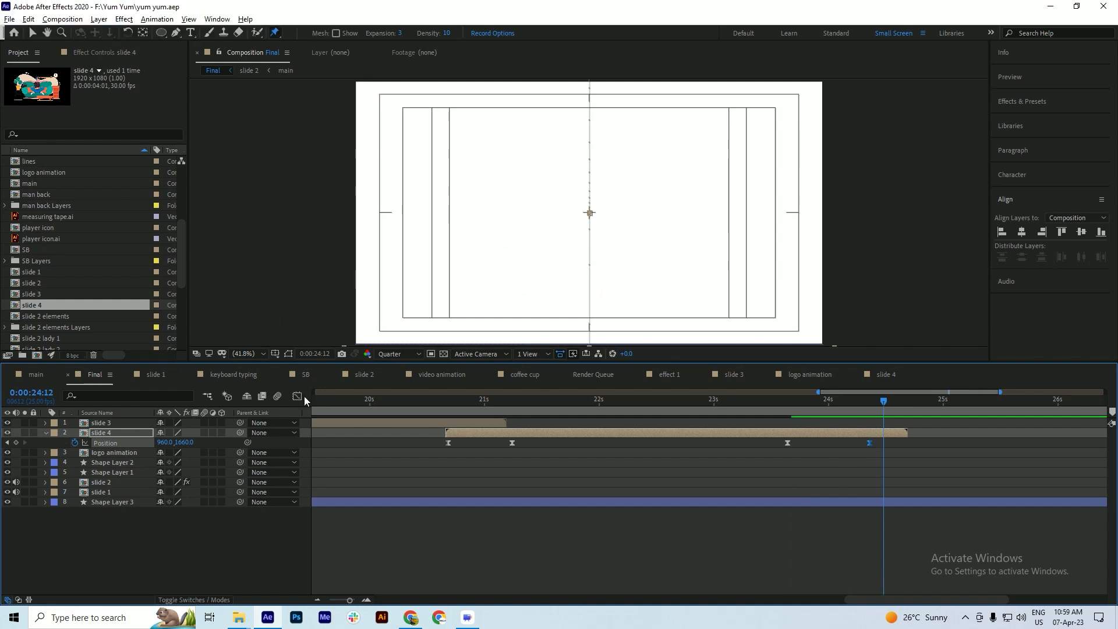
- Reshape the speed curve of slide 4's exit with 100% outgoing influence at its start and an abrupt end, and save
{"action": "left_click", "coordinate": [298, 397]}
{"action": "mouse_move", "coordinate": [900, 491]}
{"action": "left_mouse_down"}
{"action": "mouse_move", "coordinate": [840, 527]}
{"action": "mouse_move", "coordinate": [830, 503]}
{"action": "mouse_move", "coordinate": [886, 501]}
{"action": "left_mouse_up"}
{"action": "left_click_drag", "start_coordinate": [773, 485], "coordinate": [812, 505]}
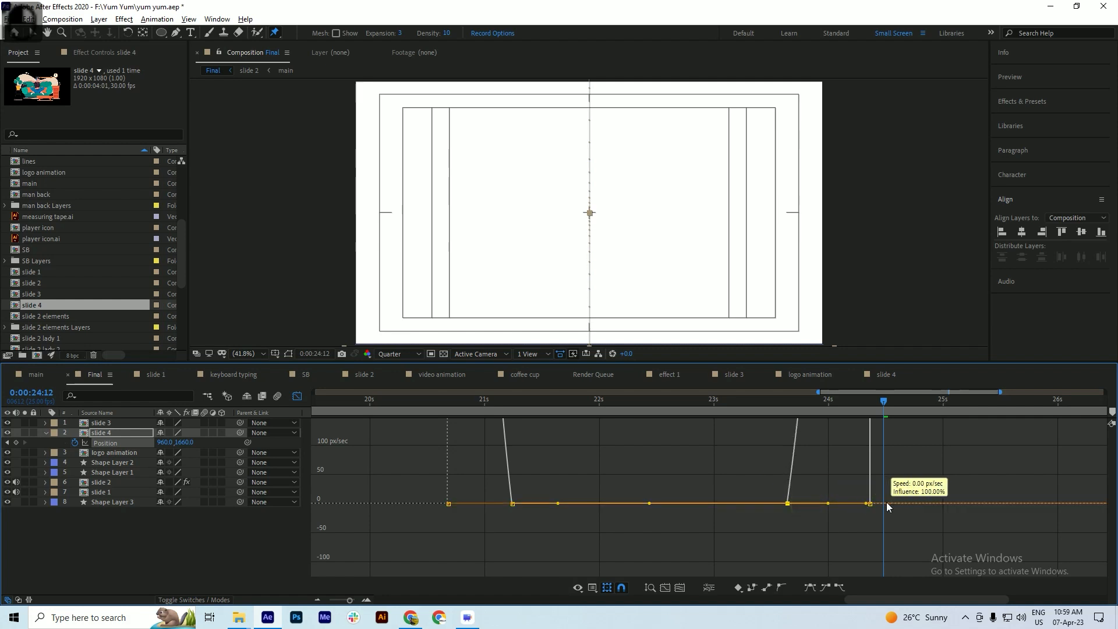
{"action": "left_click_drag", "start_coordinate": [887, 502], "coordinate": [888, 502]}
{"action": "left_click", "coordinate": [297, 396]}
{"action": "key", "text": "ctrl+s"}
- Preview slide 4's reshaped exit from about 0:00:23:13
{"action": "left_click_drag", "start_coordinate": [751, 406], "coordinate": [760, 407]}
{"action": "key", "text": "space"}
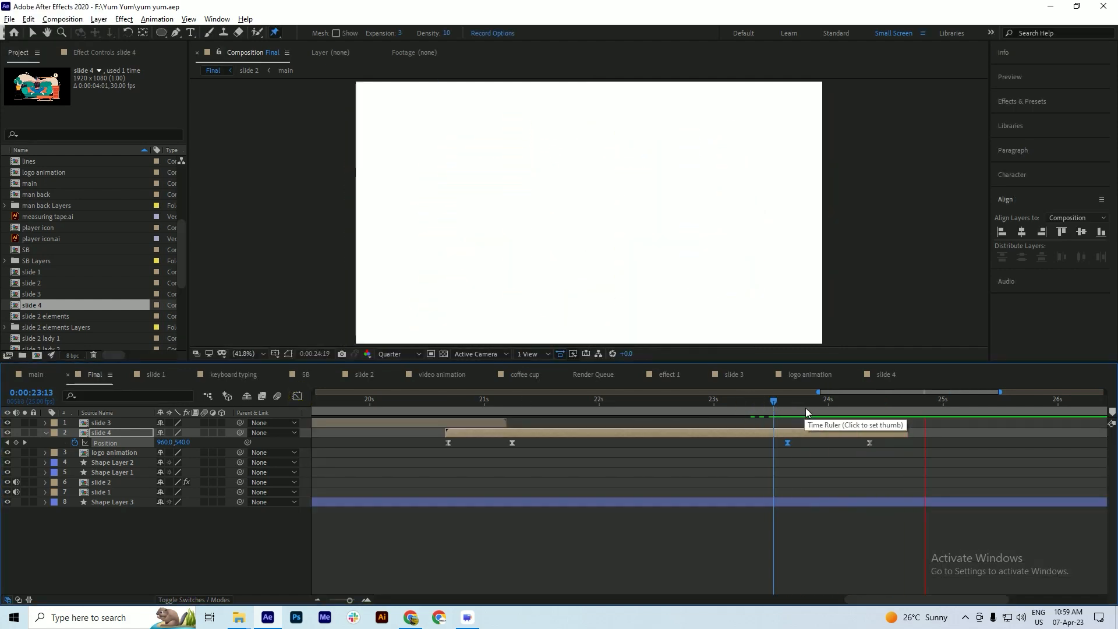
{"action": "key", "text": "space"}
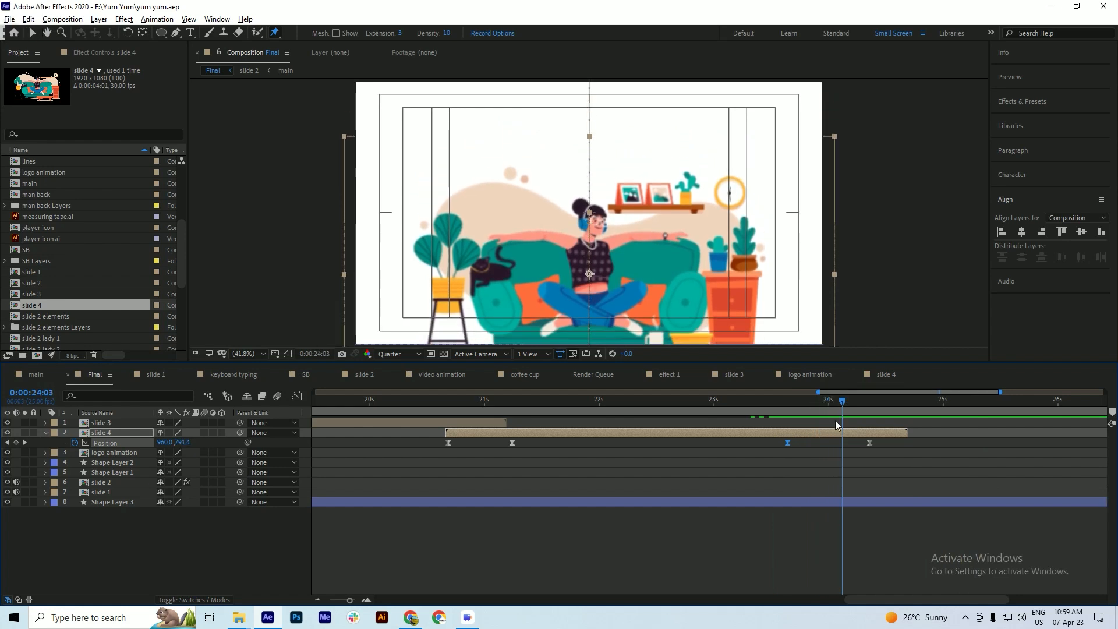
- Shift slide 4's two exit Position keyframes three frames later, preview the whole slide, collapse its properties and save the project
{"action": "left_click_drag", "start_coordinate": [787, 443], "coordinate": [801, 444]}
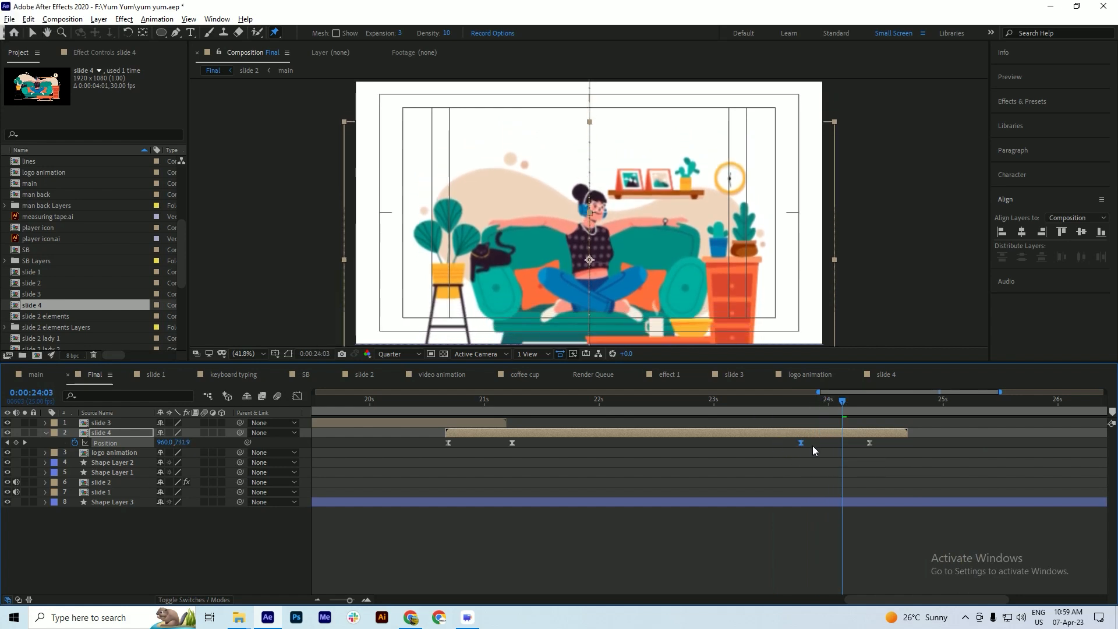
{"action": "left_click_drag", "start_coordinate": [870, 444], "coordinate": [886, 446]}
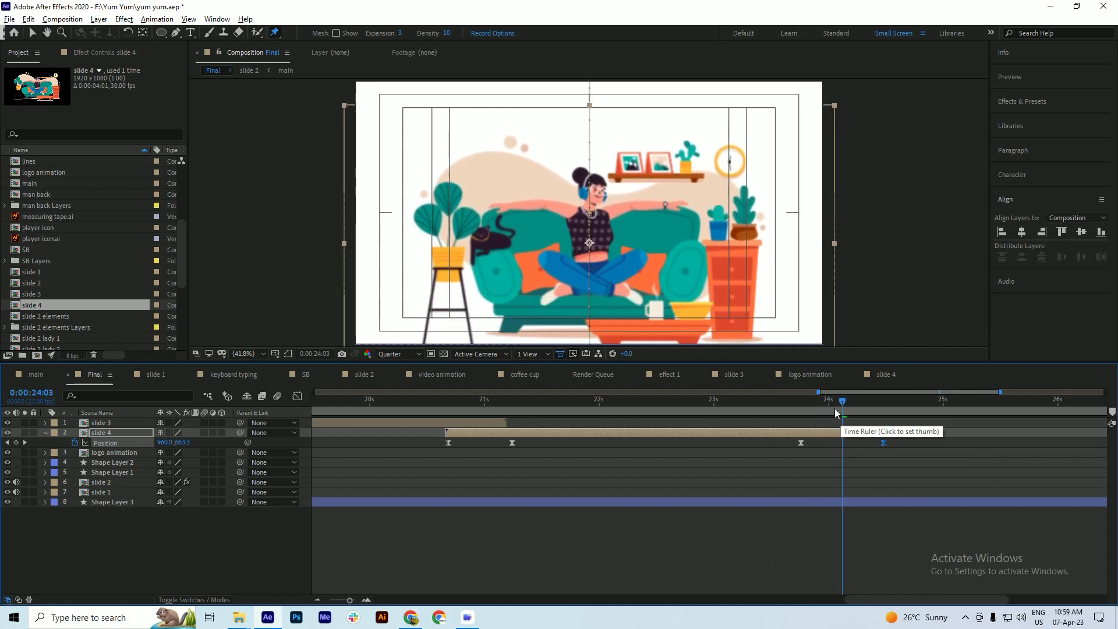
{"action": "left_click_drag", "start_coordinate": [830, 404], "coordinate": [631, 404]}
{"action": "key", "text": "space"}
{"action": "key", "text": "space"}
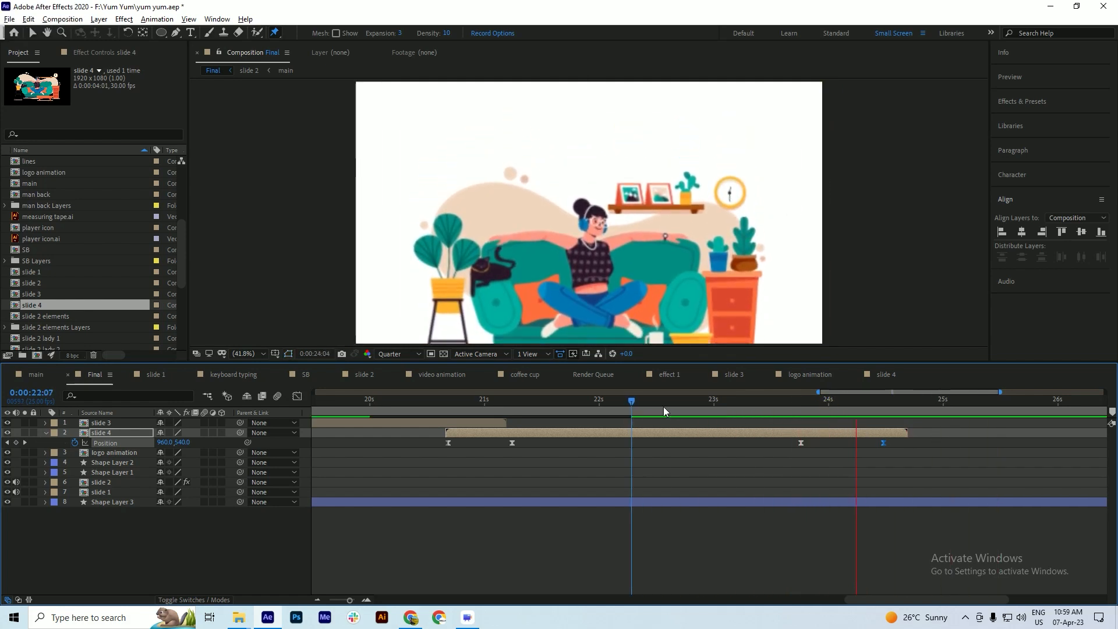
{"action": "left_click_drag", "start_coordinate": [572, 401], "coordinate": [504, 408]}
{"action": "key", "text": "space"}
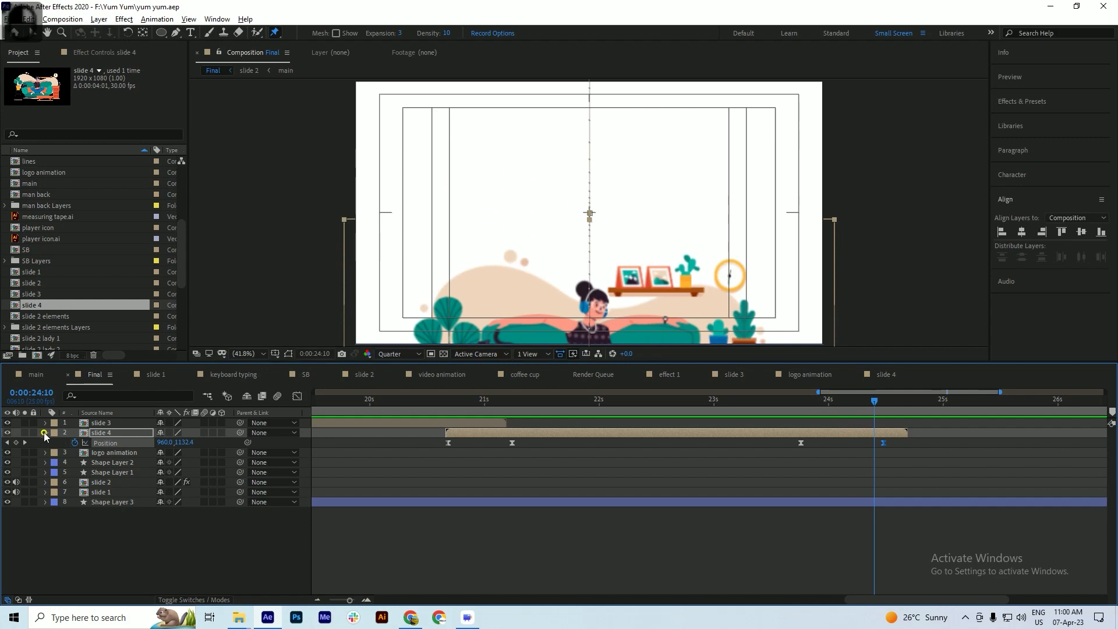
{"action": "left_click", "coordinate": [46, 433]}
{"action": "key", "text": "ctrl+s"}
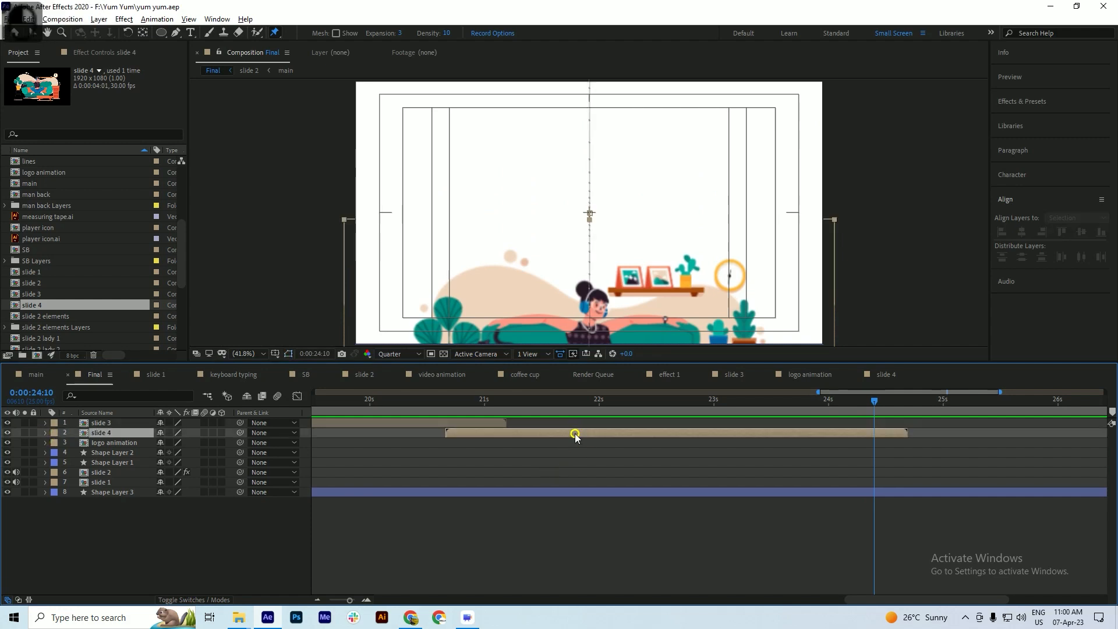
- Open the slide 4 composition, add a new shape layer and move it to the bottom of the layer stack
{"action": "double_click", "coordinate": [574, 434]}
{"action": "key", "text": "ctrl+s"}
{"action": "right_click", "coordinate": [23, 476]}
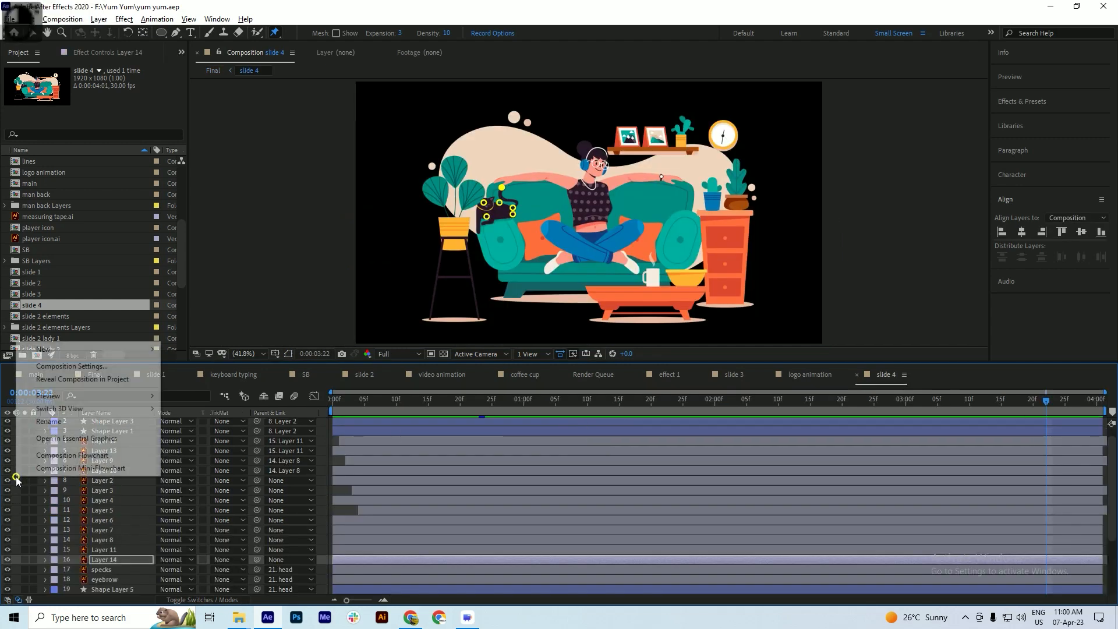
{"action": "mouse_move", "coordinate": [87, 350]}
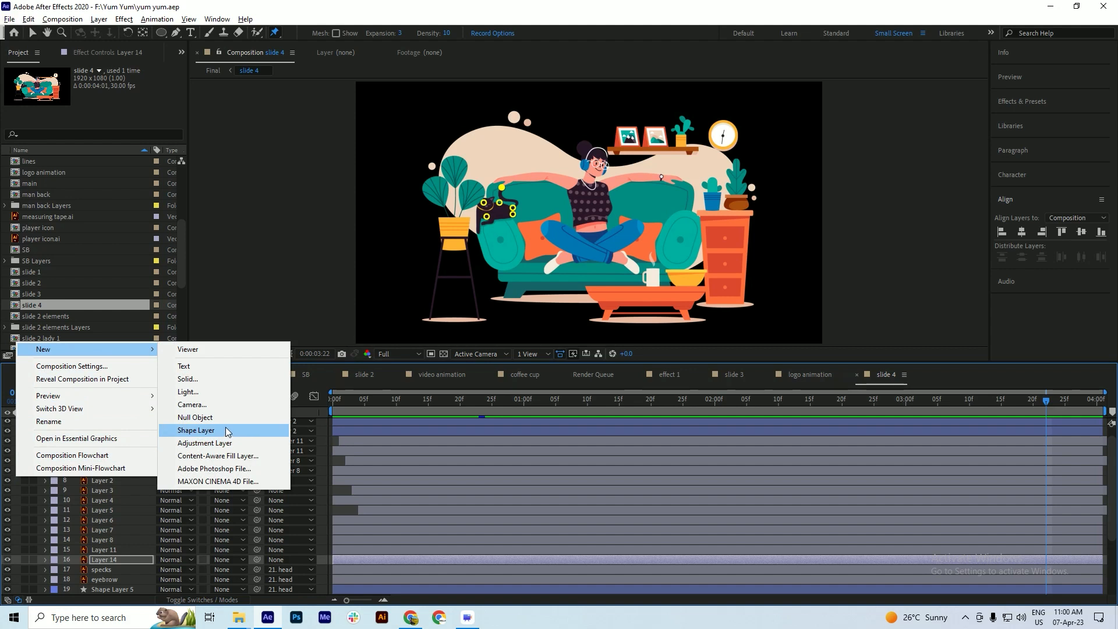
{"action": "left_click", "coordinate": [250, 434]}
{"action": "left_click_drag", "start_coordinate": [113, 560], "coordinate": [113, 598]}
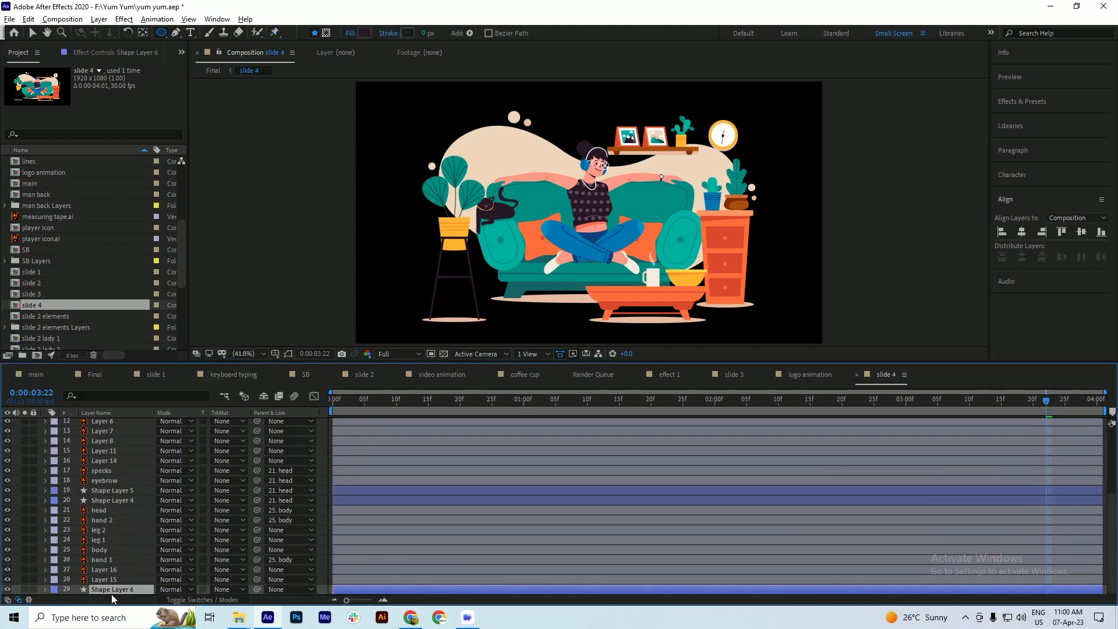
- Add a full-frame rectangle to the bottom shape layer as slide 4's background, set its fill to white FFFFFF and save the project
{"action": "left_click_drag", "start_coordinate": [162, 36], "coordinate": [187, 42]}
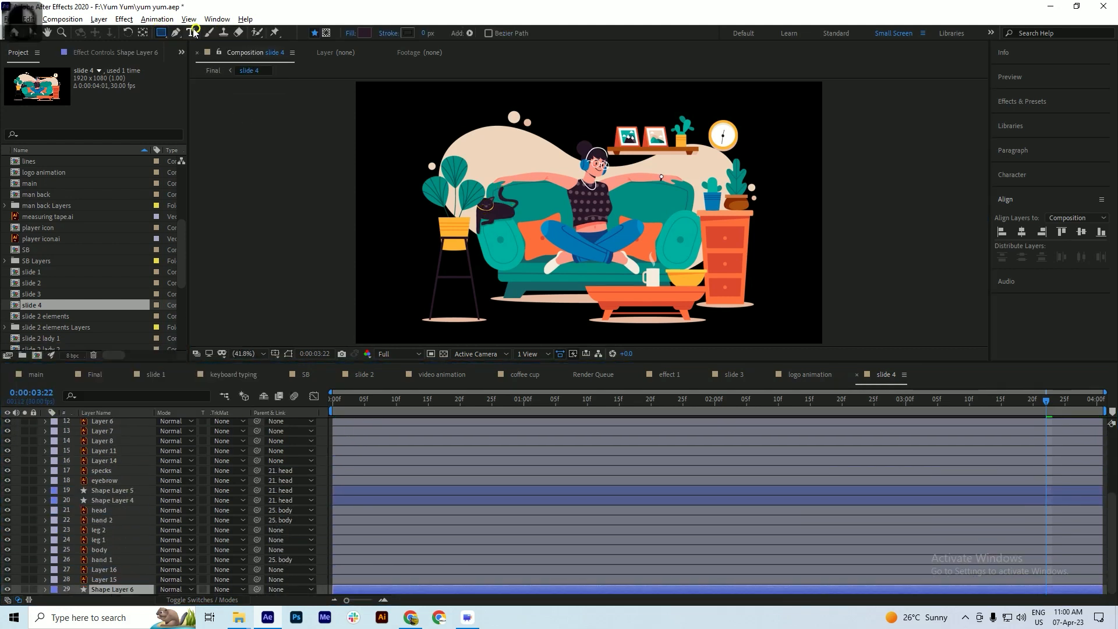
{"action": "double_click", "coordinate": [161, 32]}
{"action": "left_click", "coordinate": [458, 32]}
{"action": "type", "text": "ffffff"}
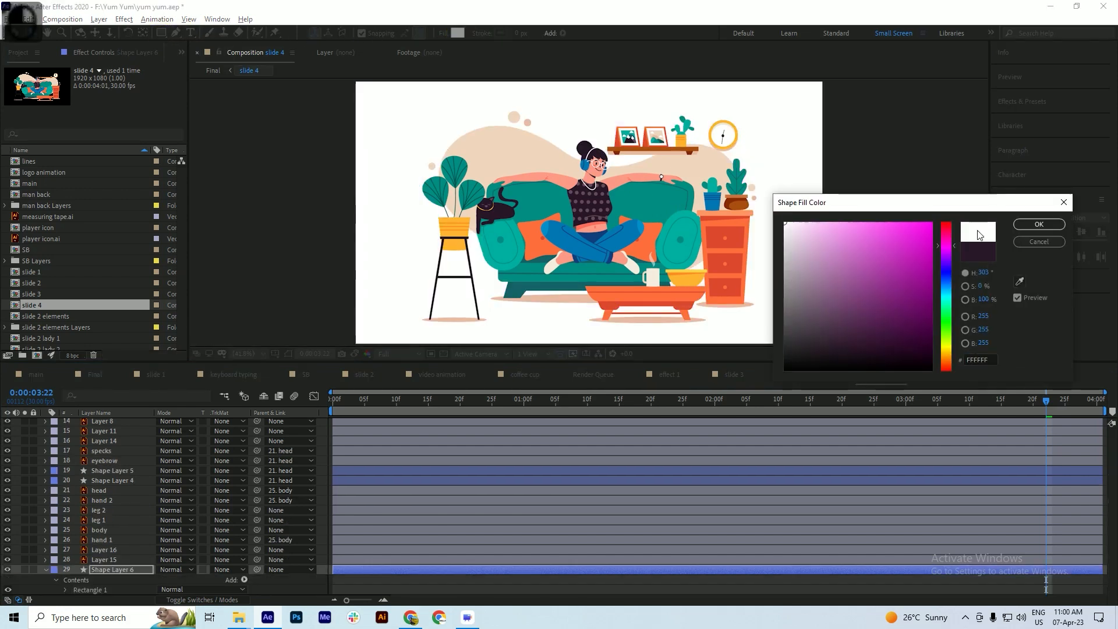
{"action": "left_click", "coordinate": [1039, 225]}
{"action": "key", "text": "ctrl+s"}
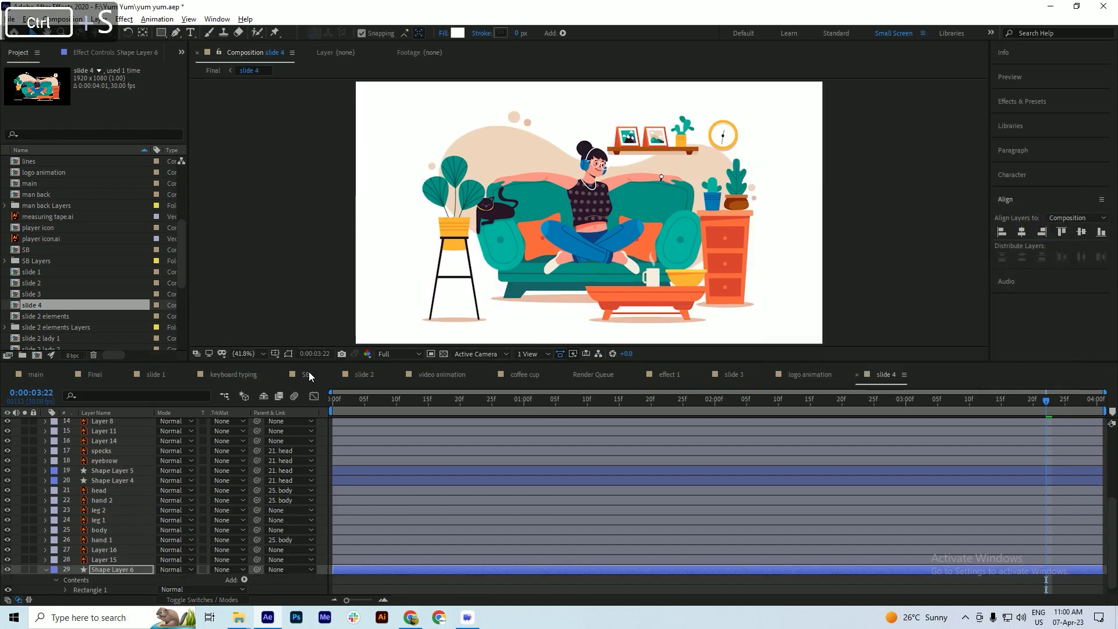
- Return to the Final composition and scrub through slide 4's exit up to 0:00:24:17 and its entrance to 0:00:21:13
{"action": "left_click", "coordinate": [97, 375]}
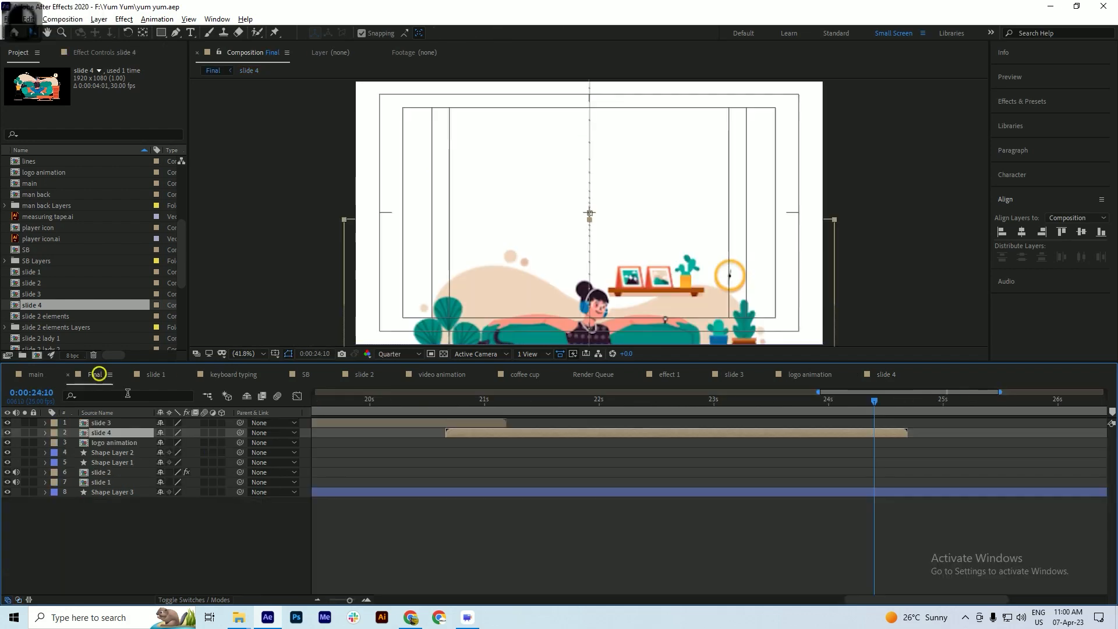
{"action": "left_click_drag", "start_coordinate": [682, 407], "coordinate": [894, 418]}
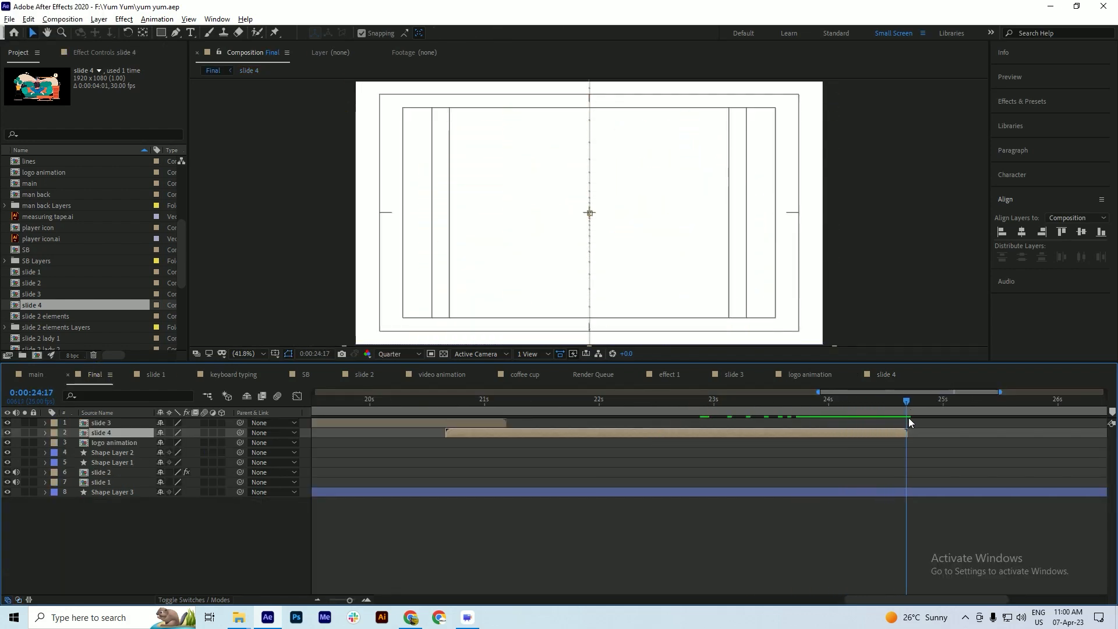
{"action": "key", "text": "ctrl+s"}
{"action": "left_click_drag", "start_coordinate": [470, 401], "coordinate": [543, 407]}
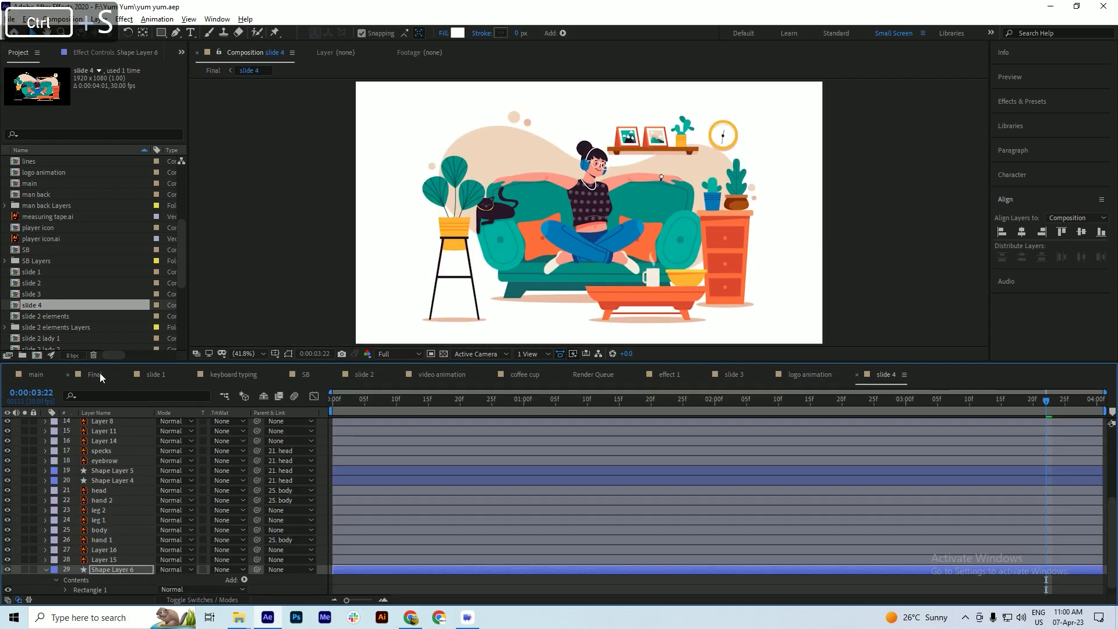
{"action": "left_click", "coordinate": [99, 375]}
{"action": "left_click_drag", "start_coordinate": [674, 414], "coordinate": [908, 419]}
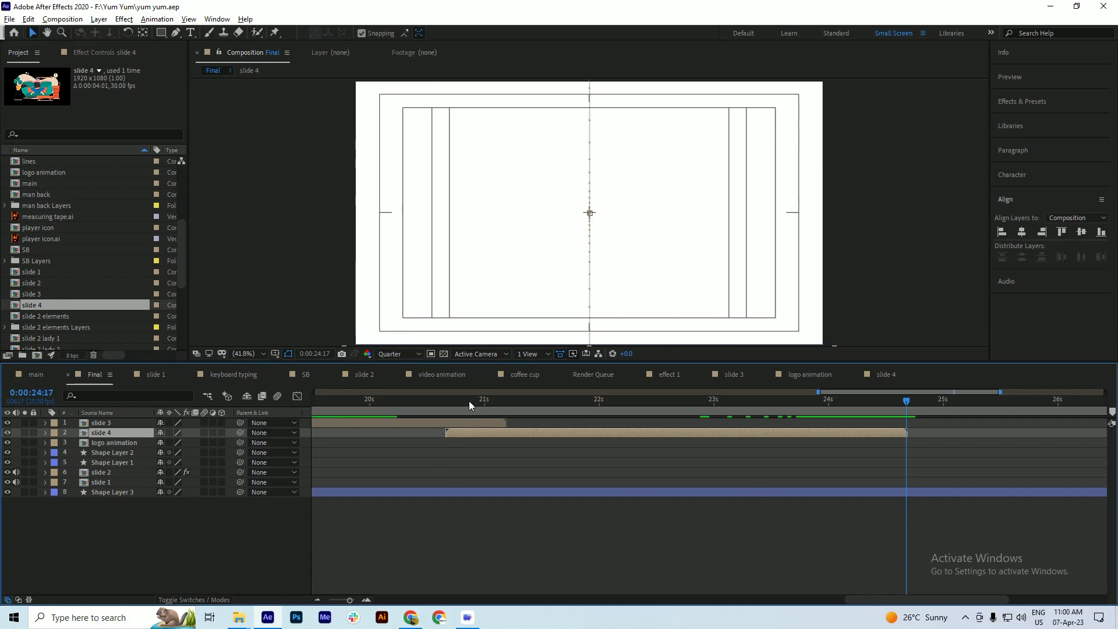
{"action": "left_click_drag", "start_coordinate": [465, 401], "coordinate": [543, 407]}
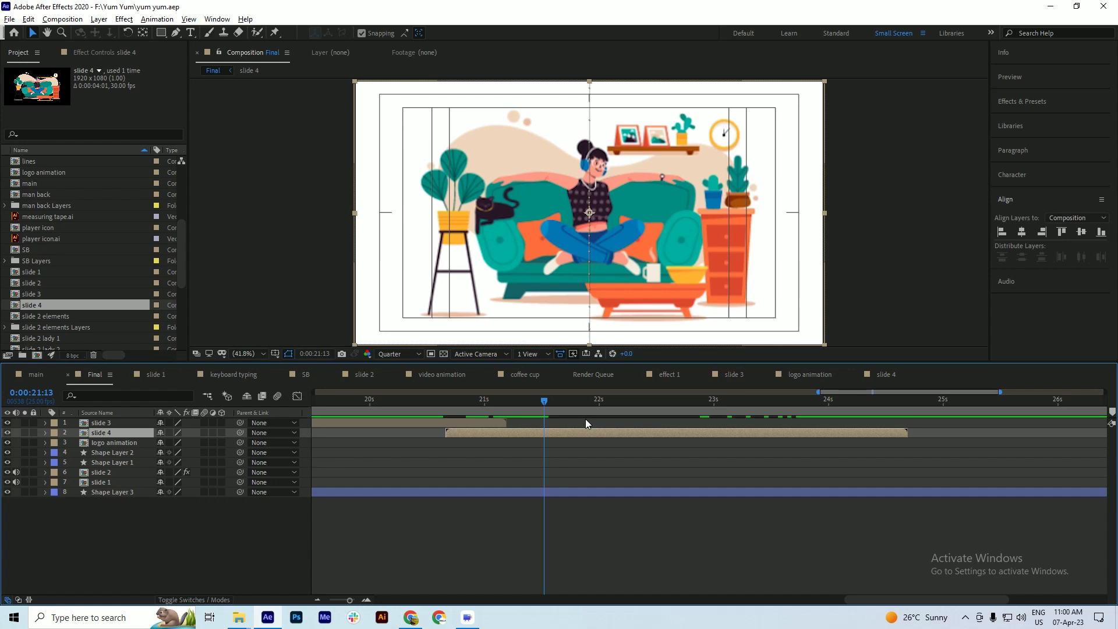